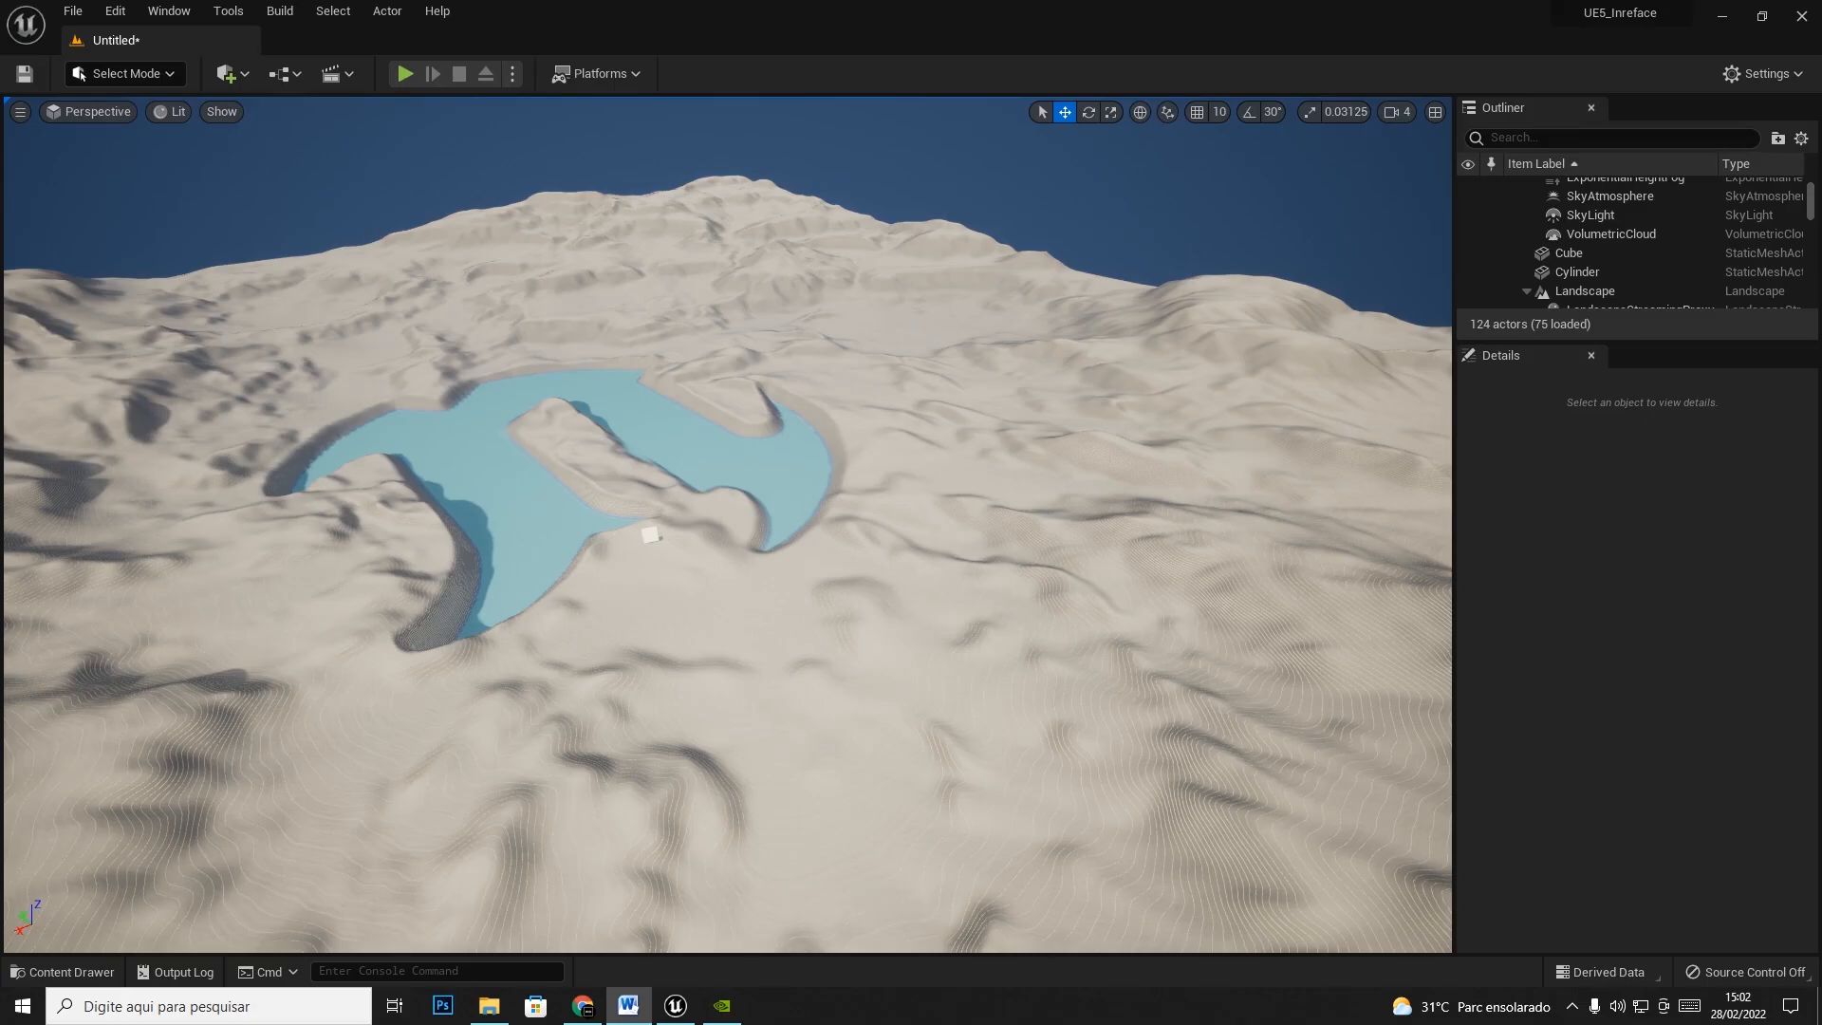
Show the content drawer and open Content Browser 1
left_click(882, 13)
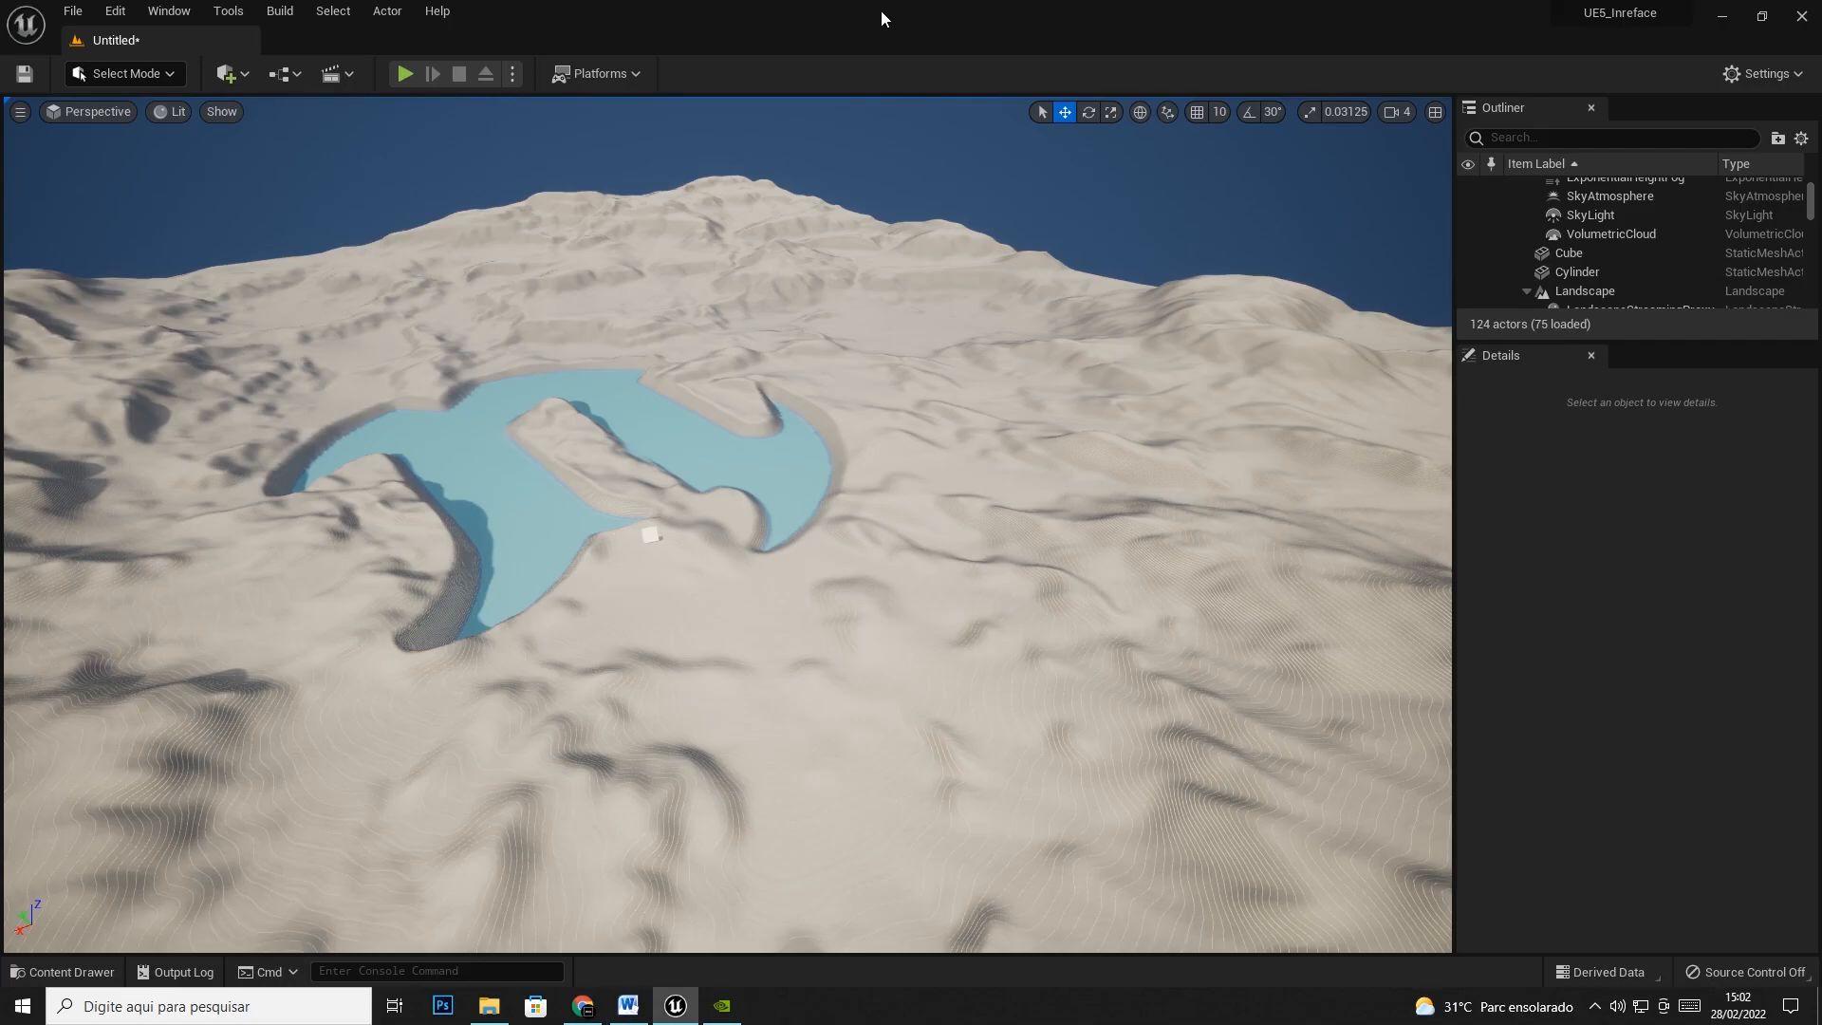
left_click(75, 981)
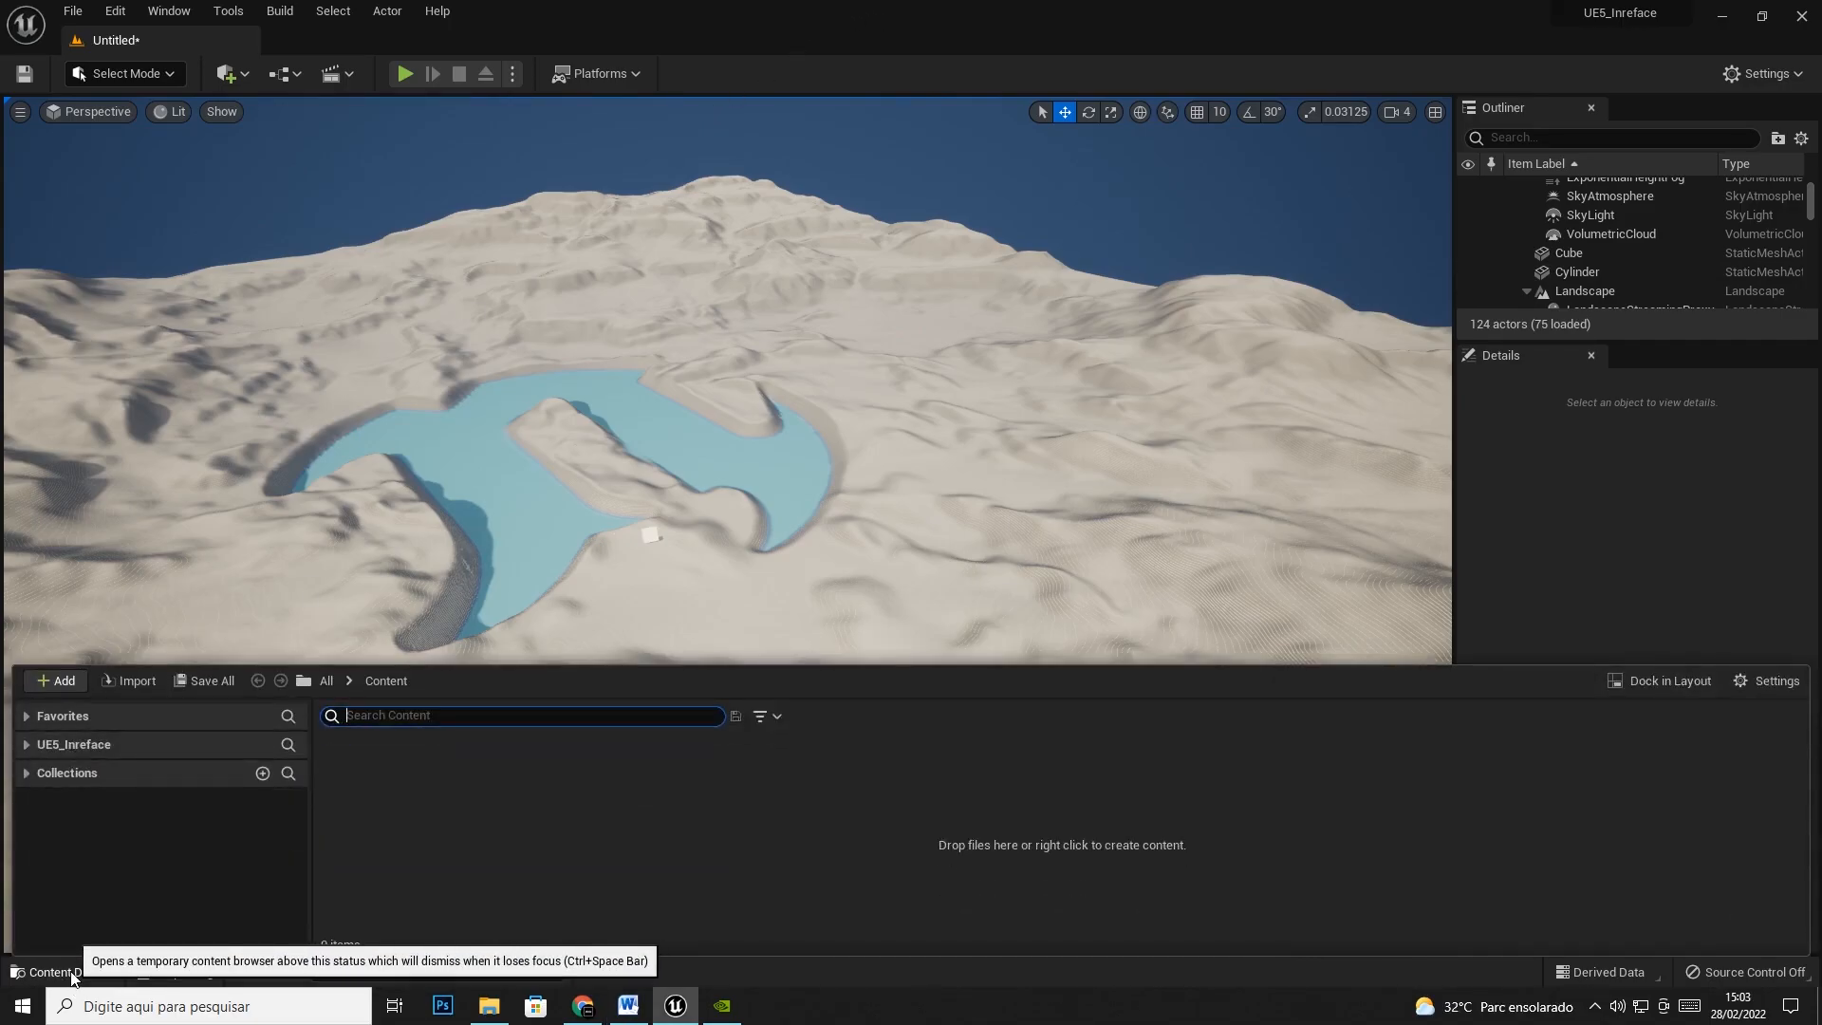
left_click(171, 10)
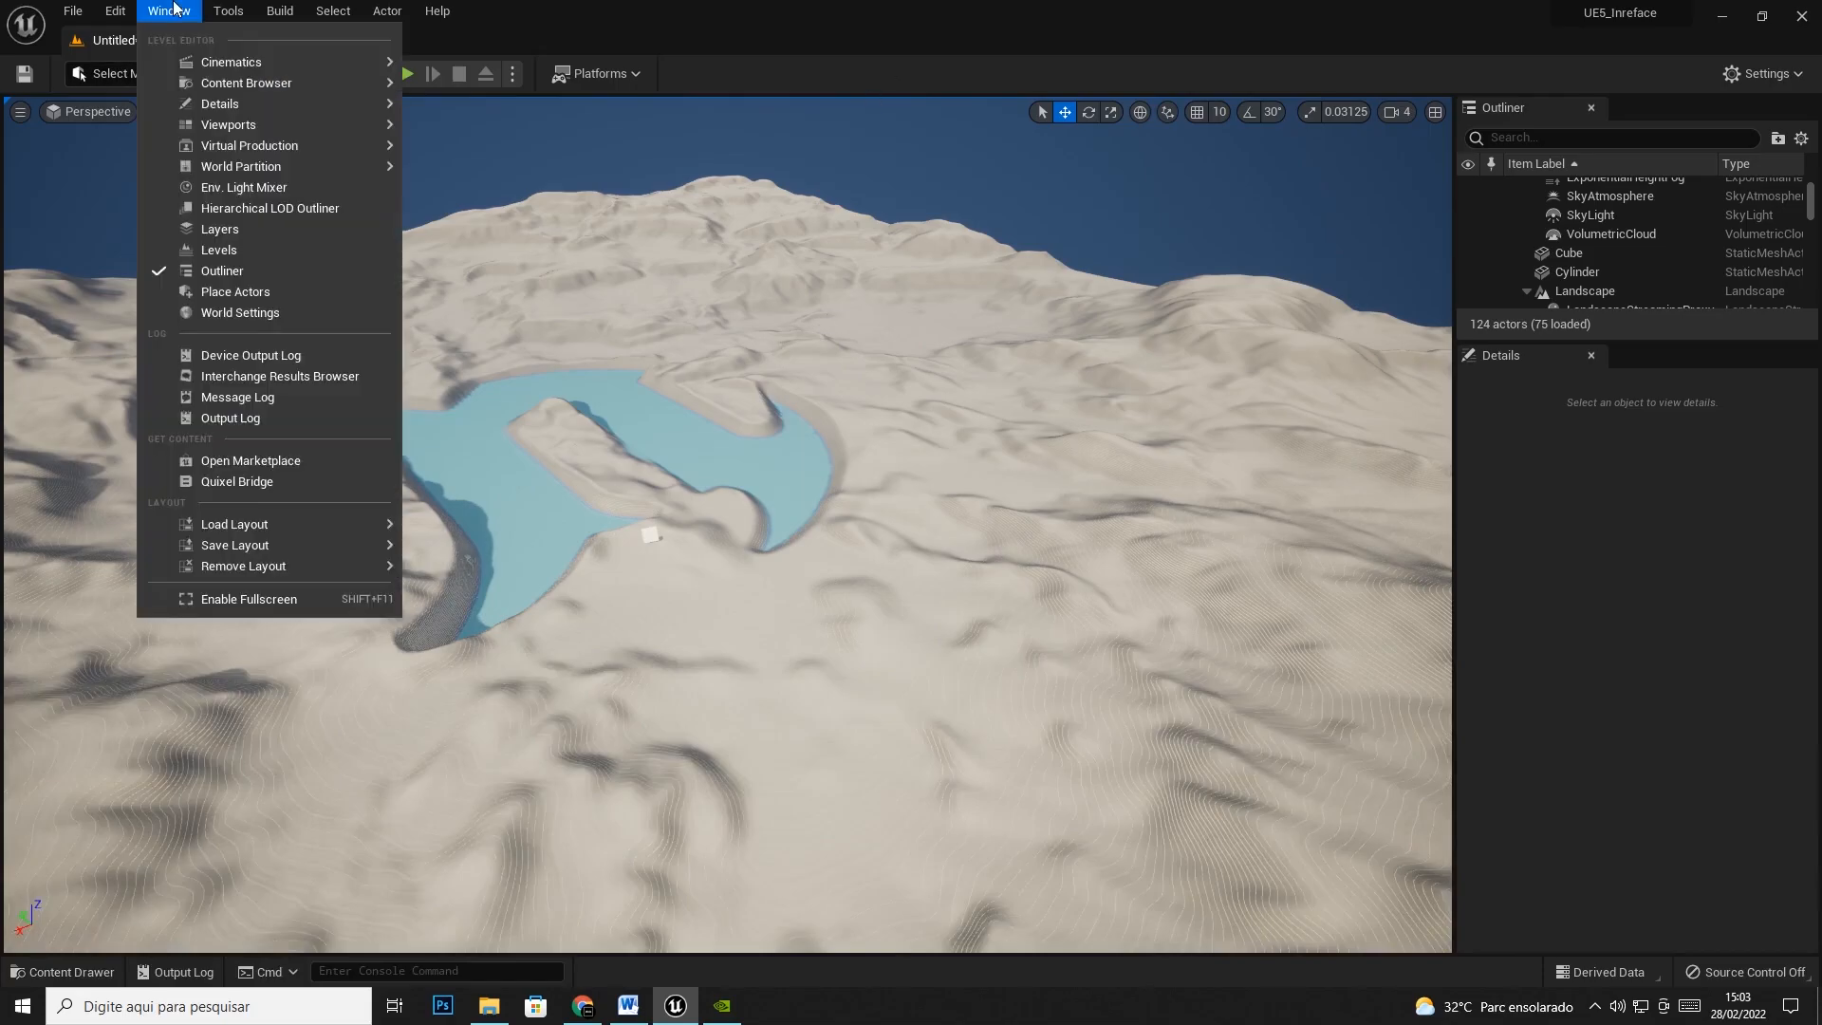
mouse_move(248, 81)
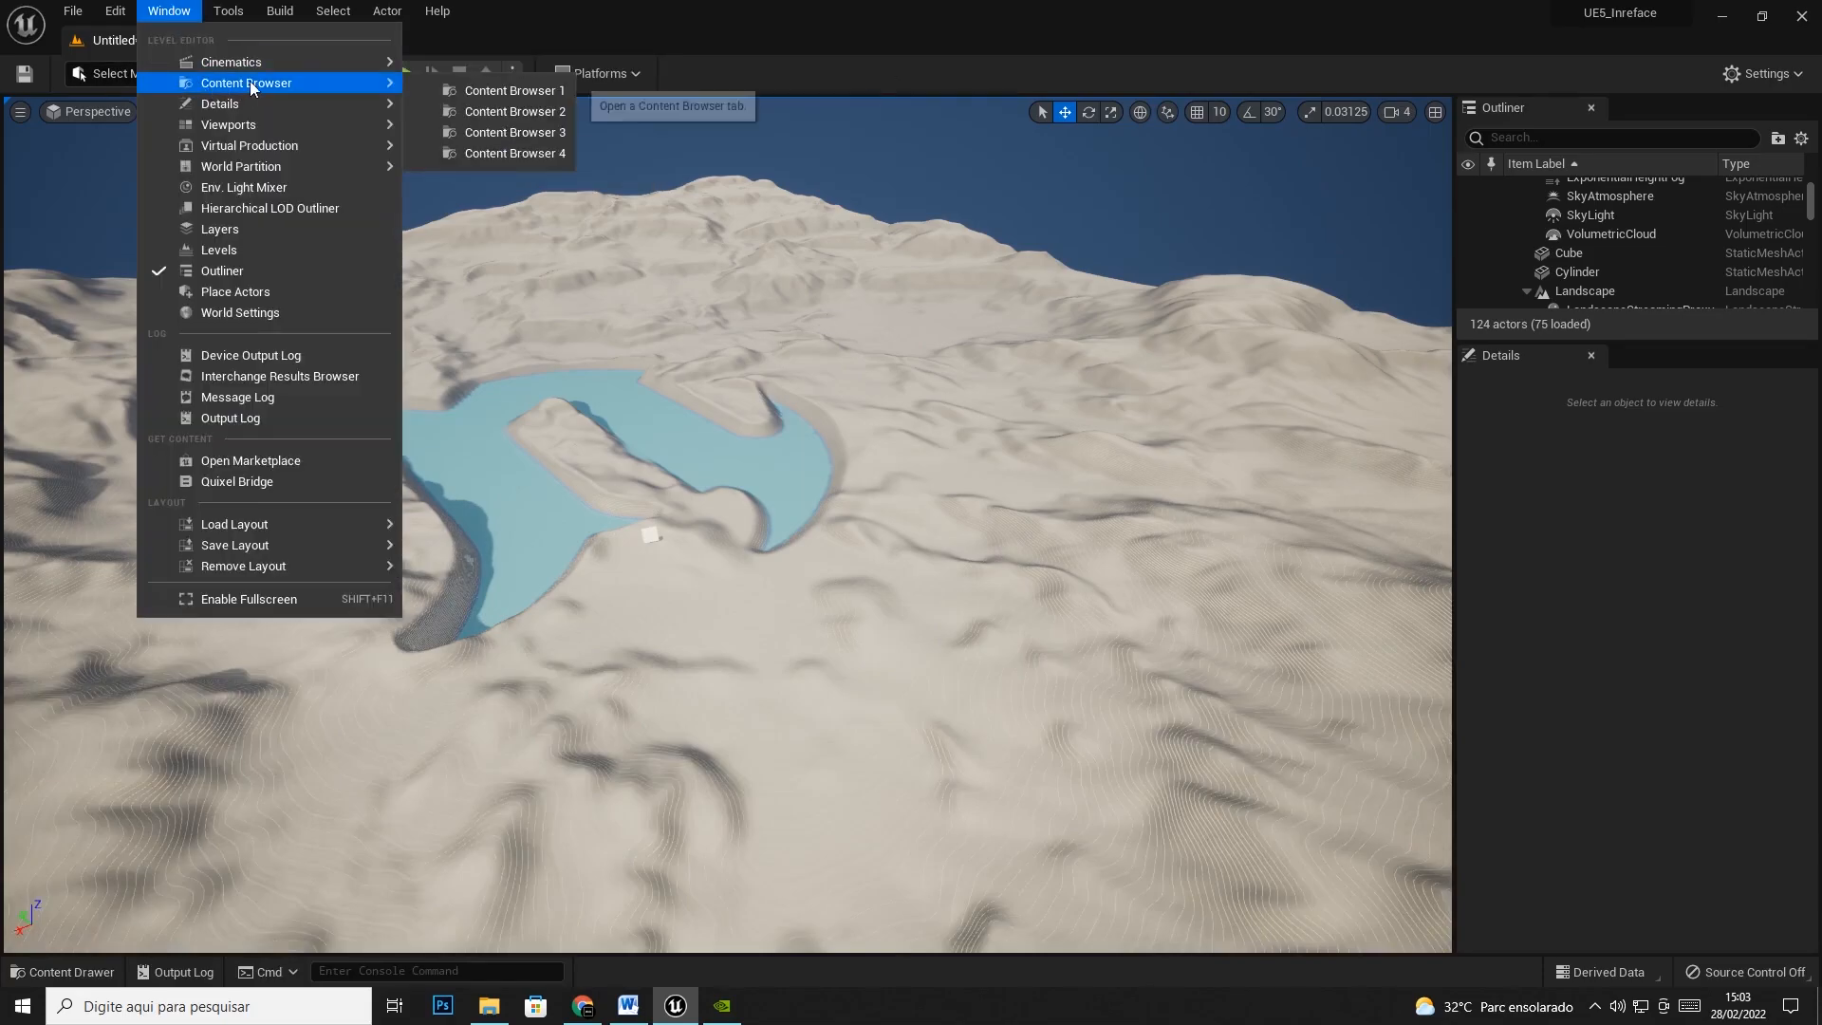
left_click(525, 95)
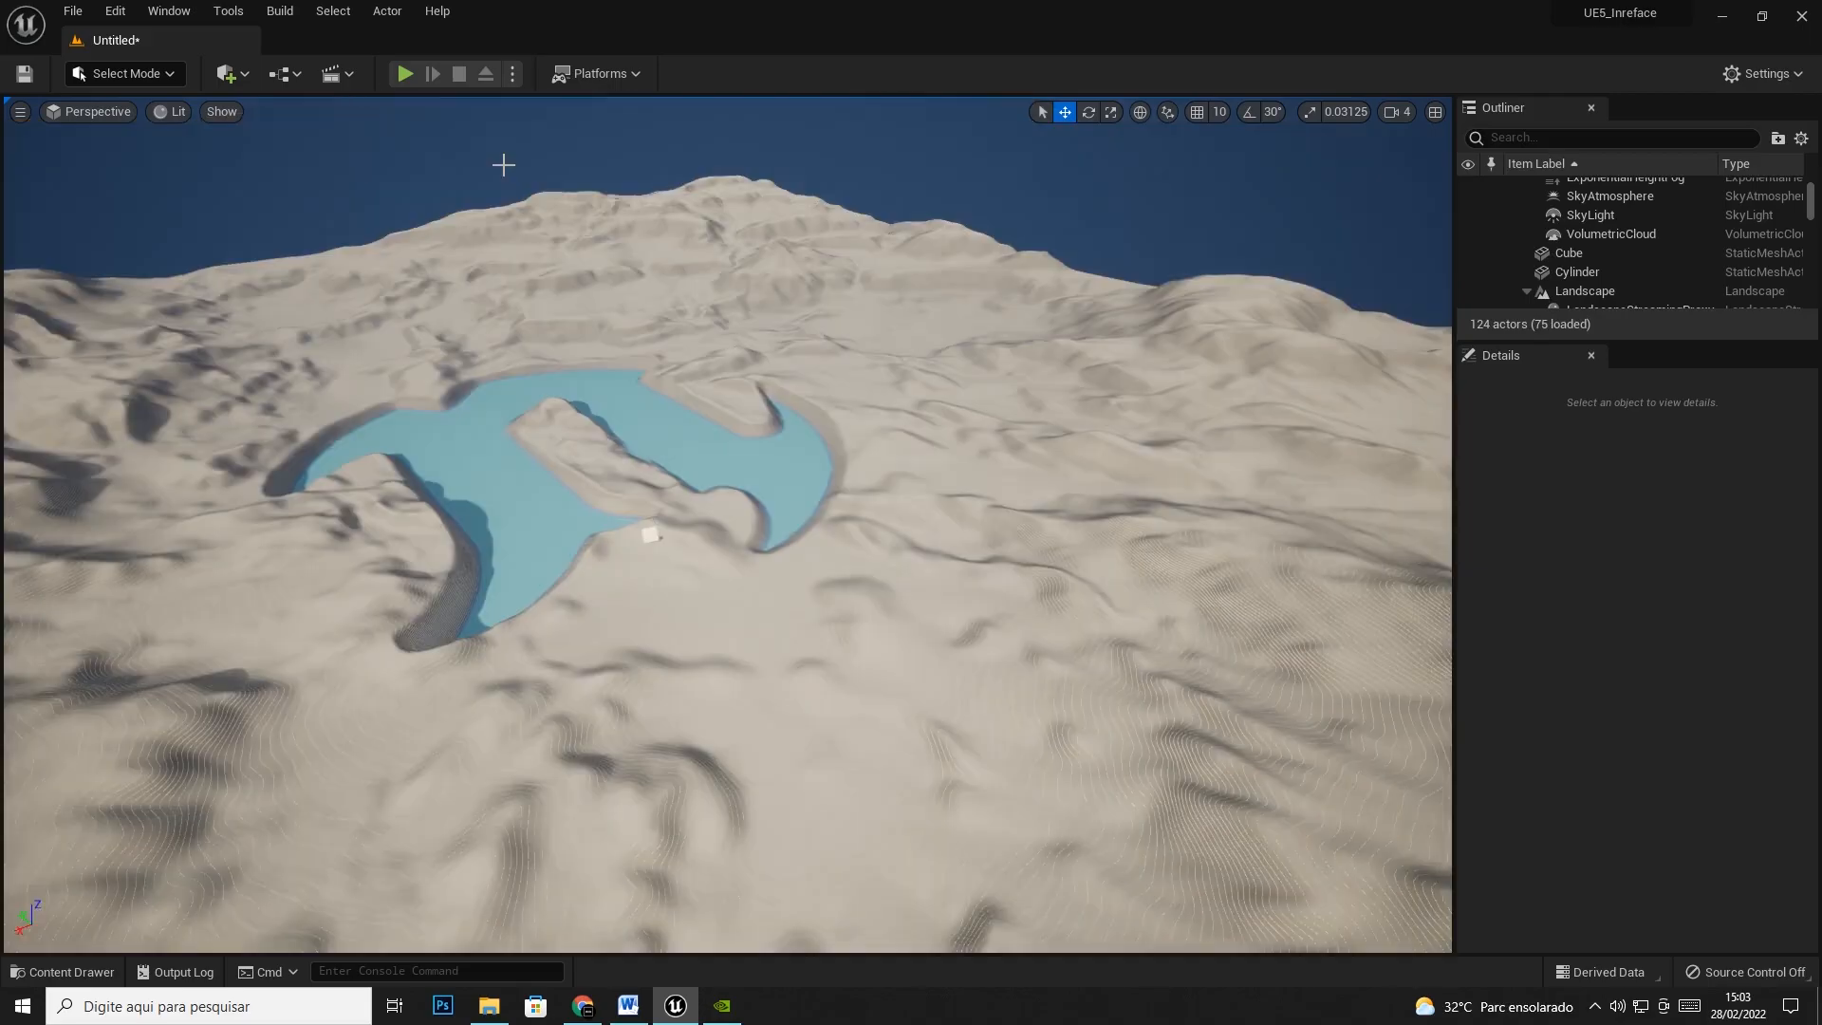
Bring up the content drawer and start importing a file into the Content folder
left_click(137, 668)
key("ctrl+space")
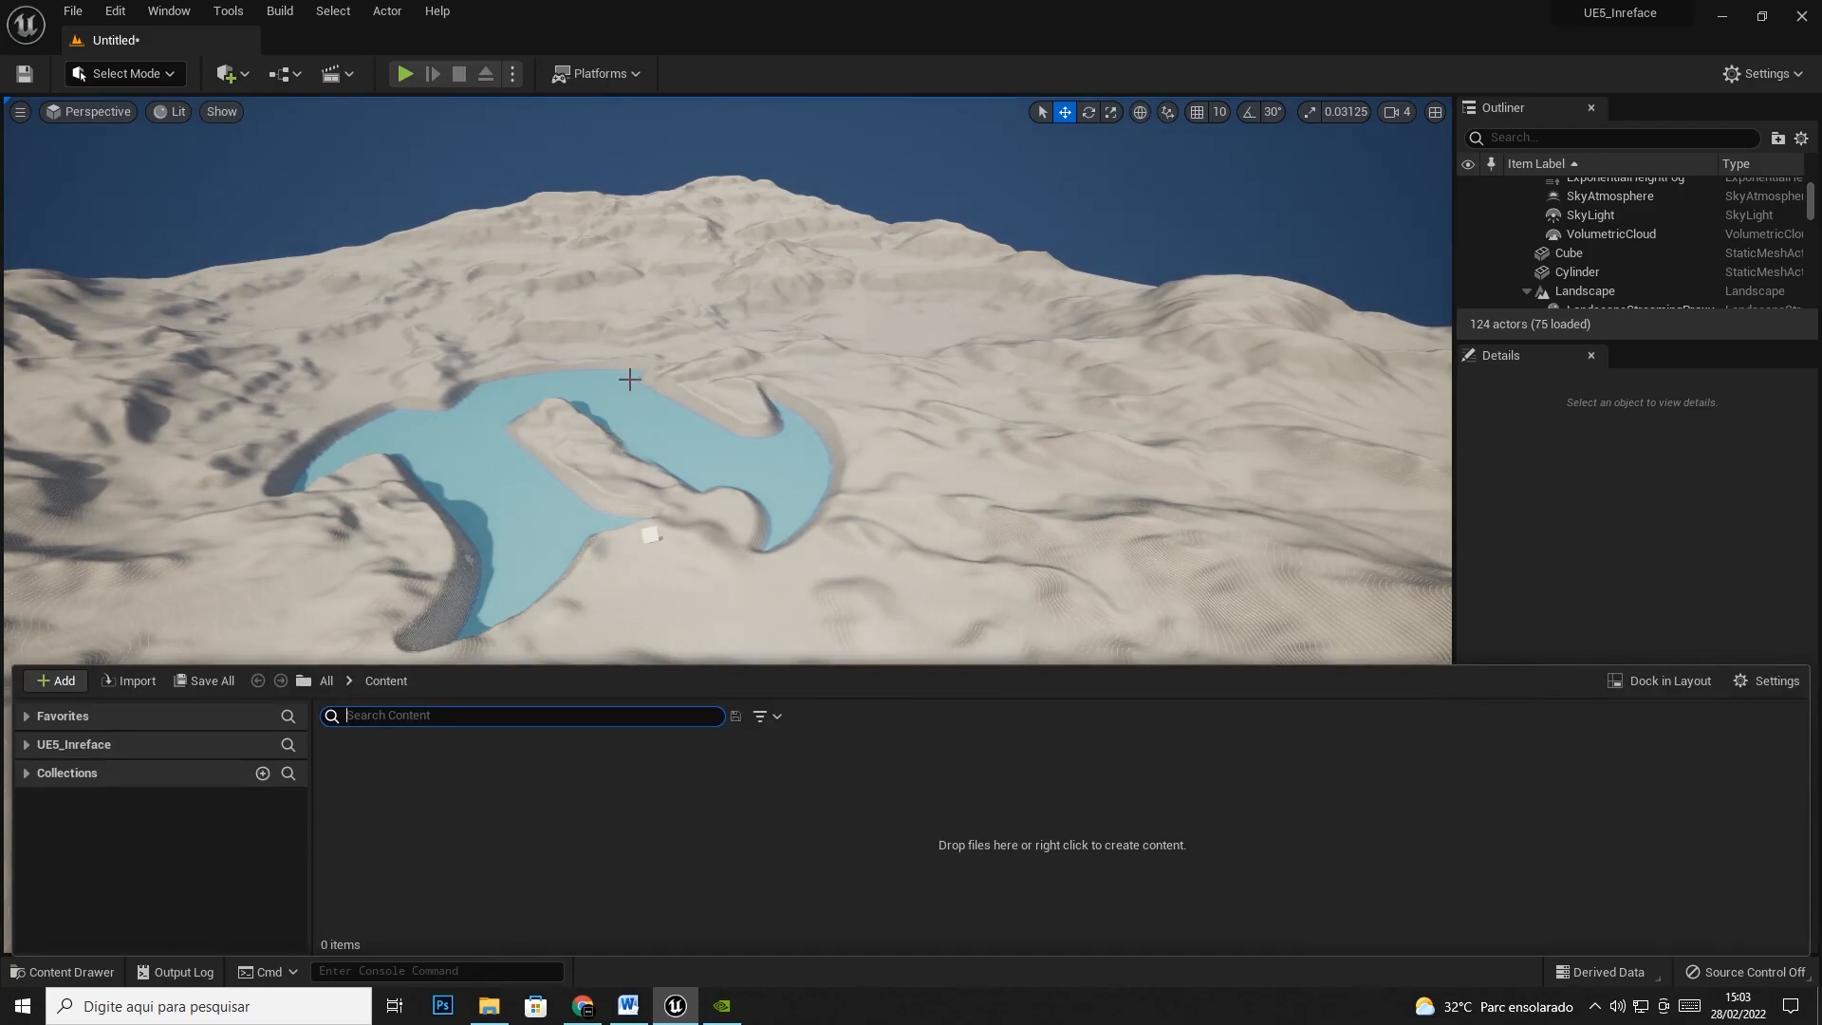
right_click(431, 790)
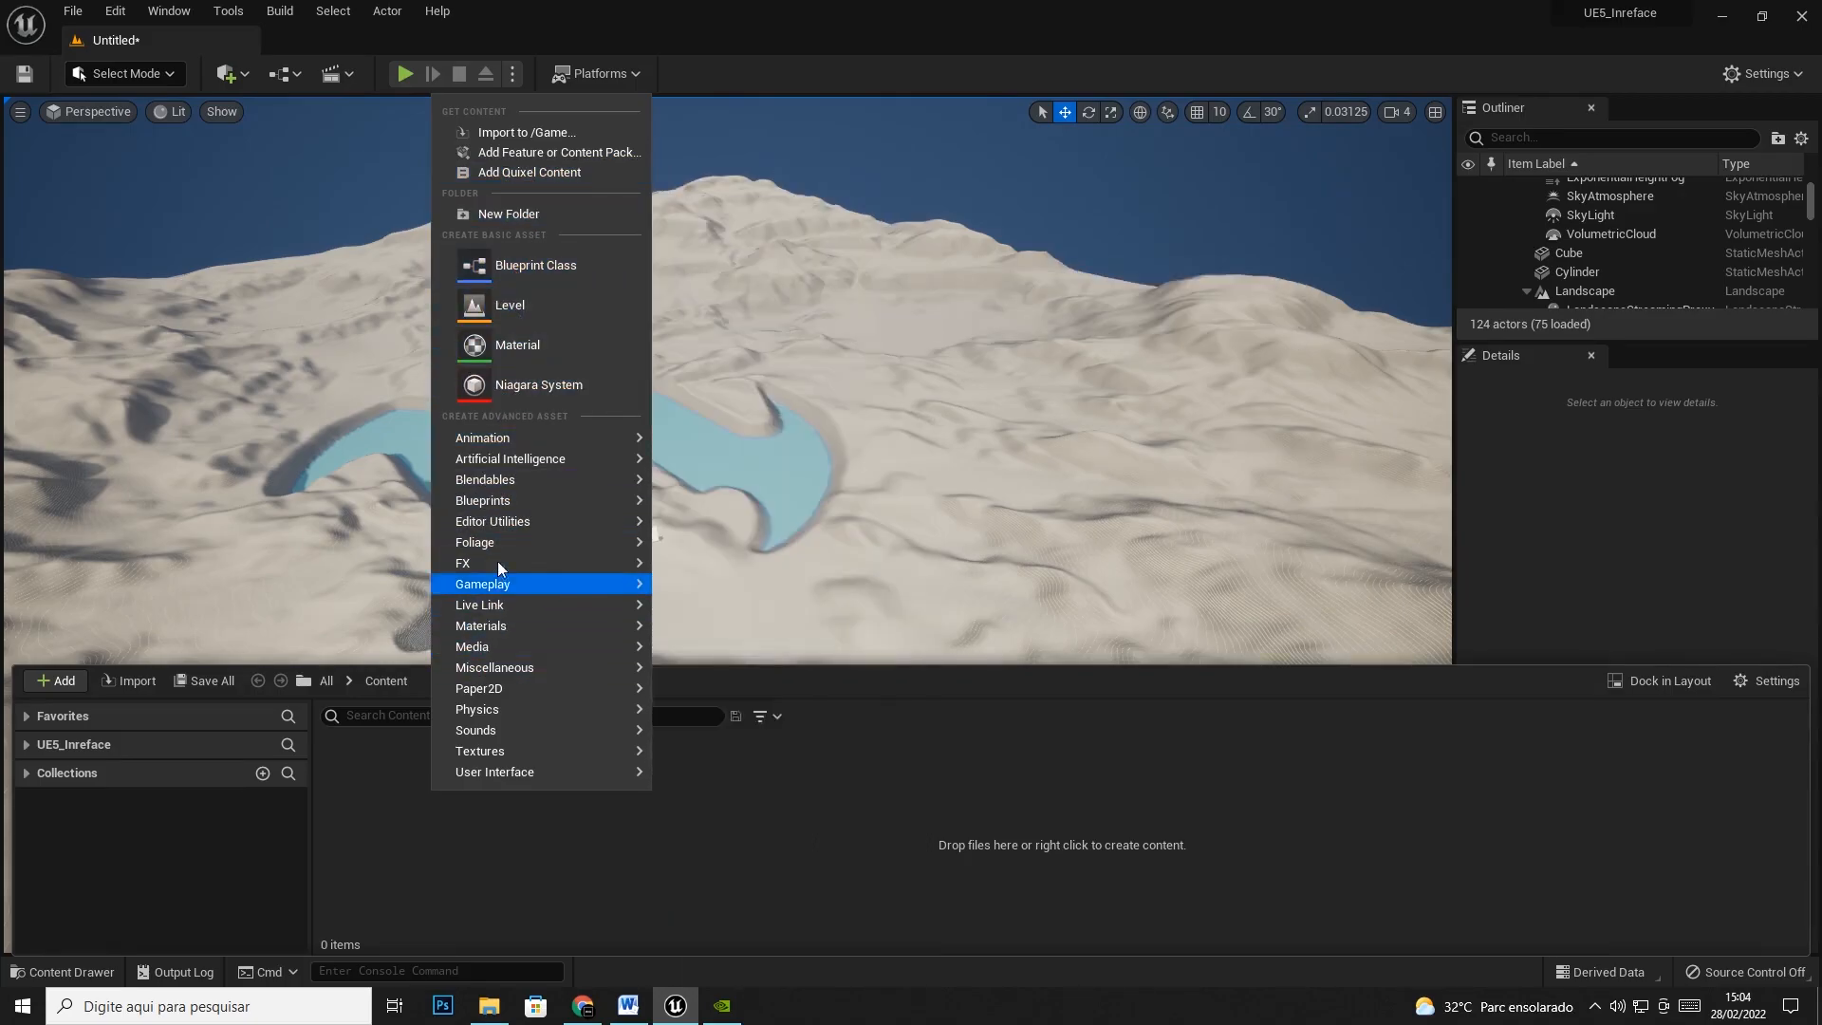
mouse_move(504, 461)
mouse_move(495, 580)
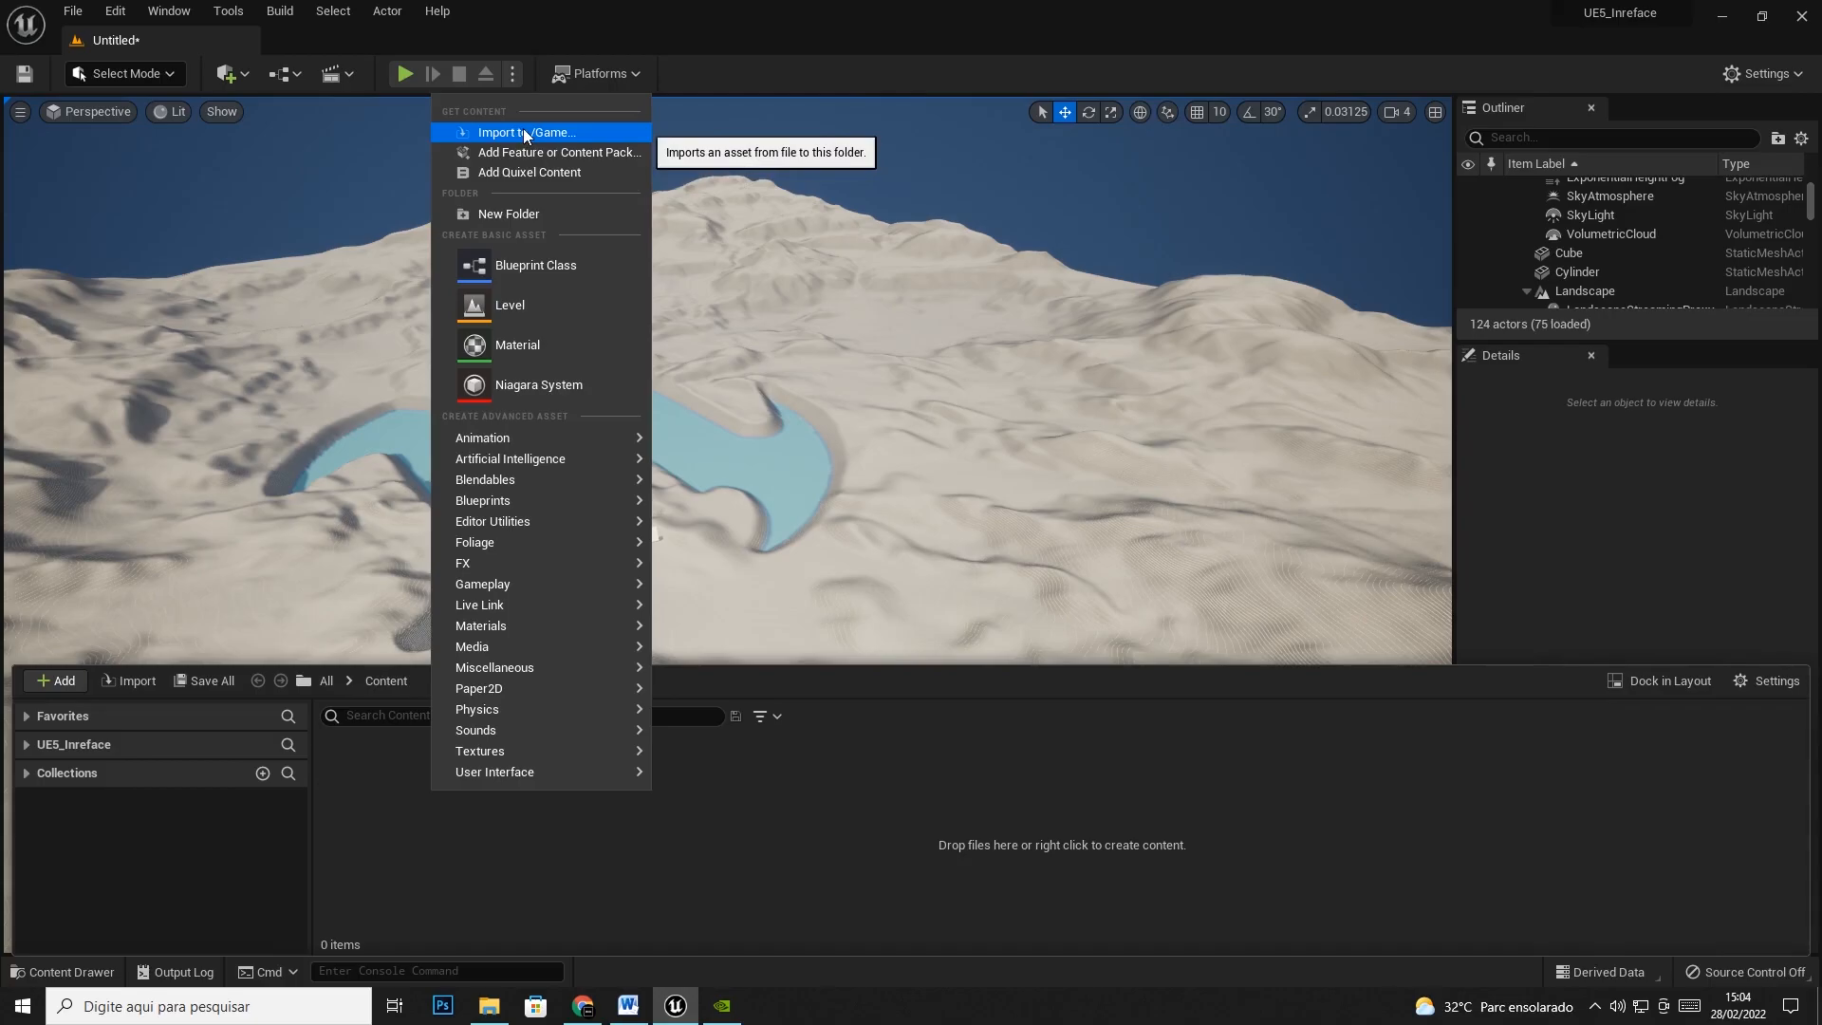
left_click(523, 133)
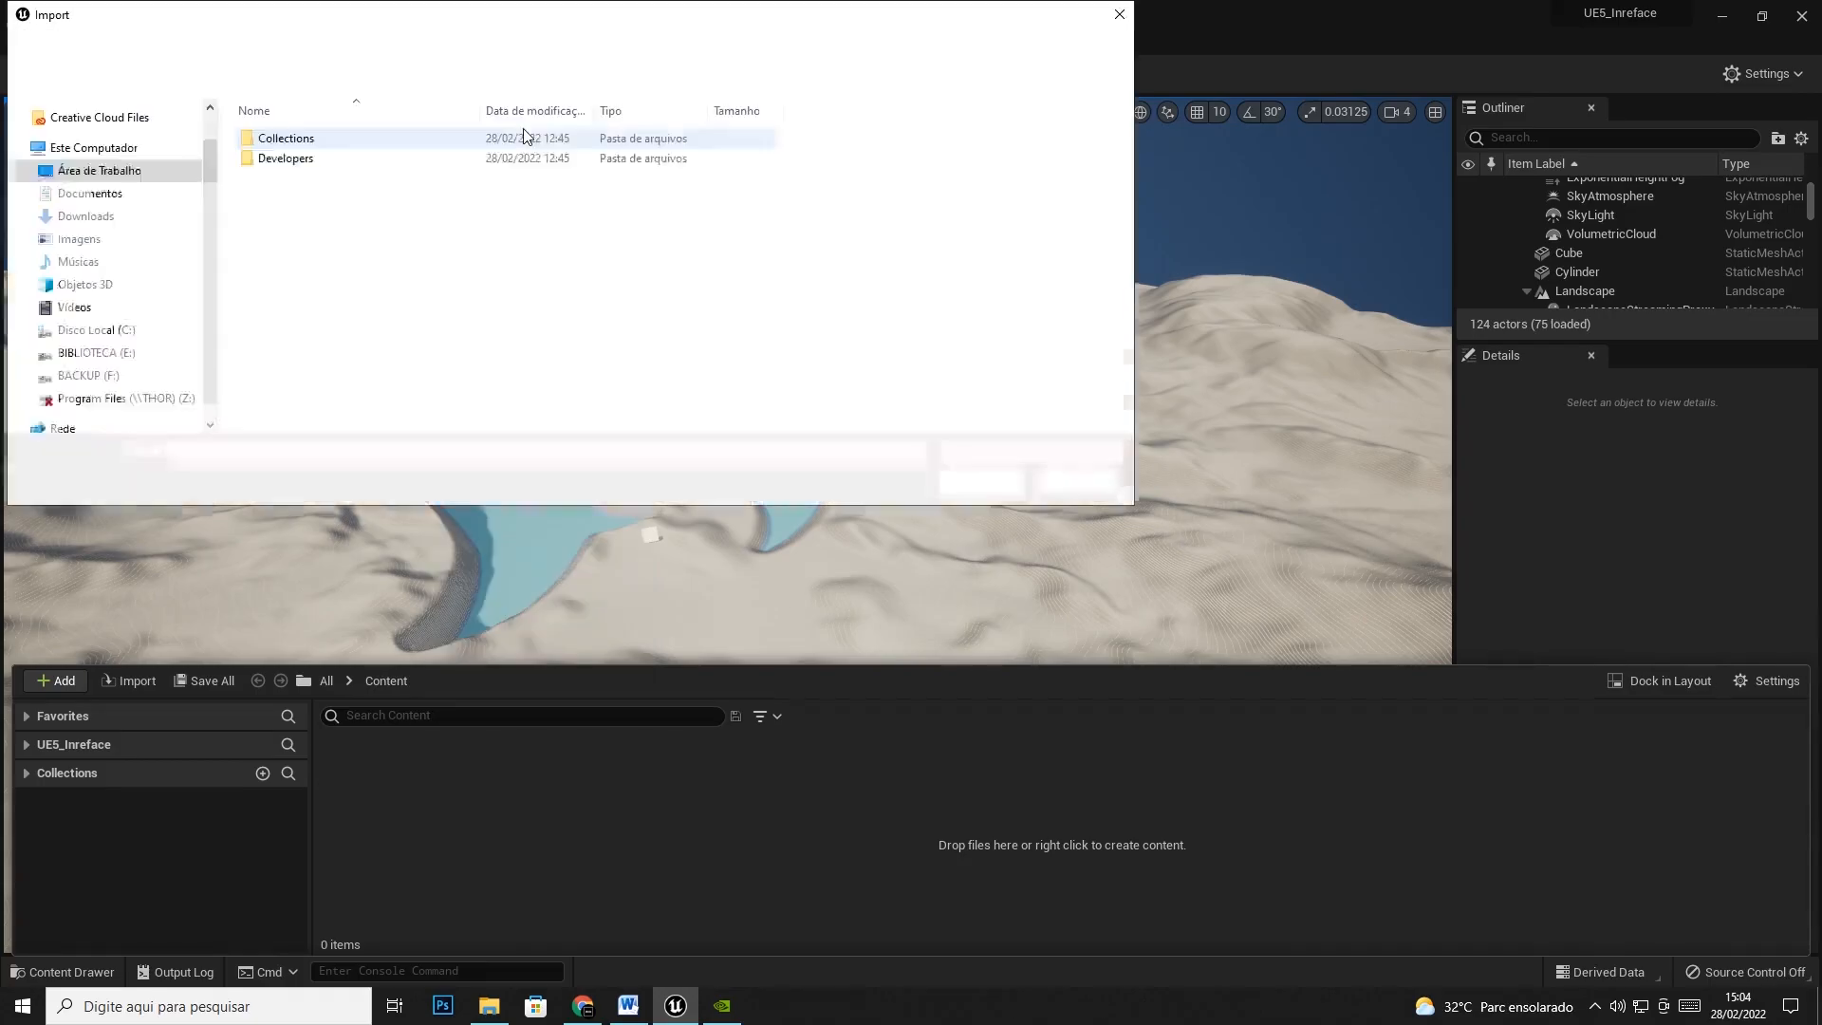
Choose the SM_Celing_ FBX file from the Celing folder inside PIANO HOUSE's FBX folder for import
left_click(89, 380)
double_click(317, 150)
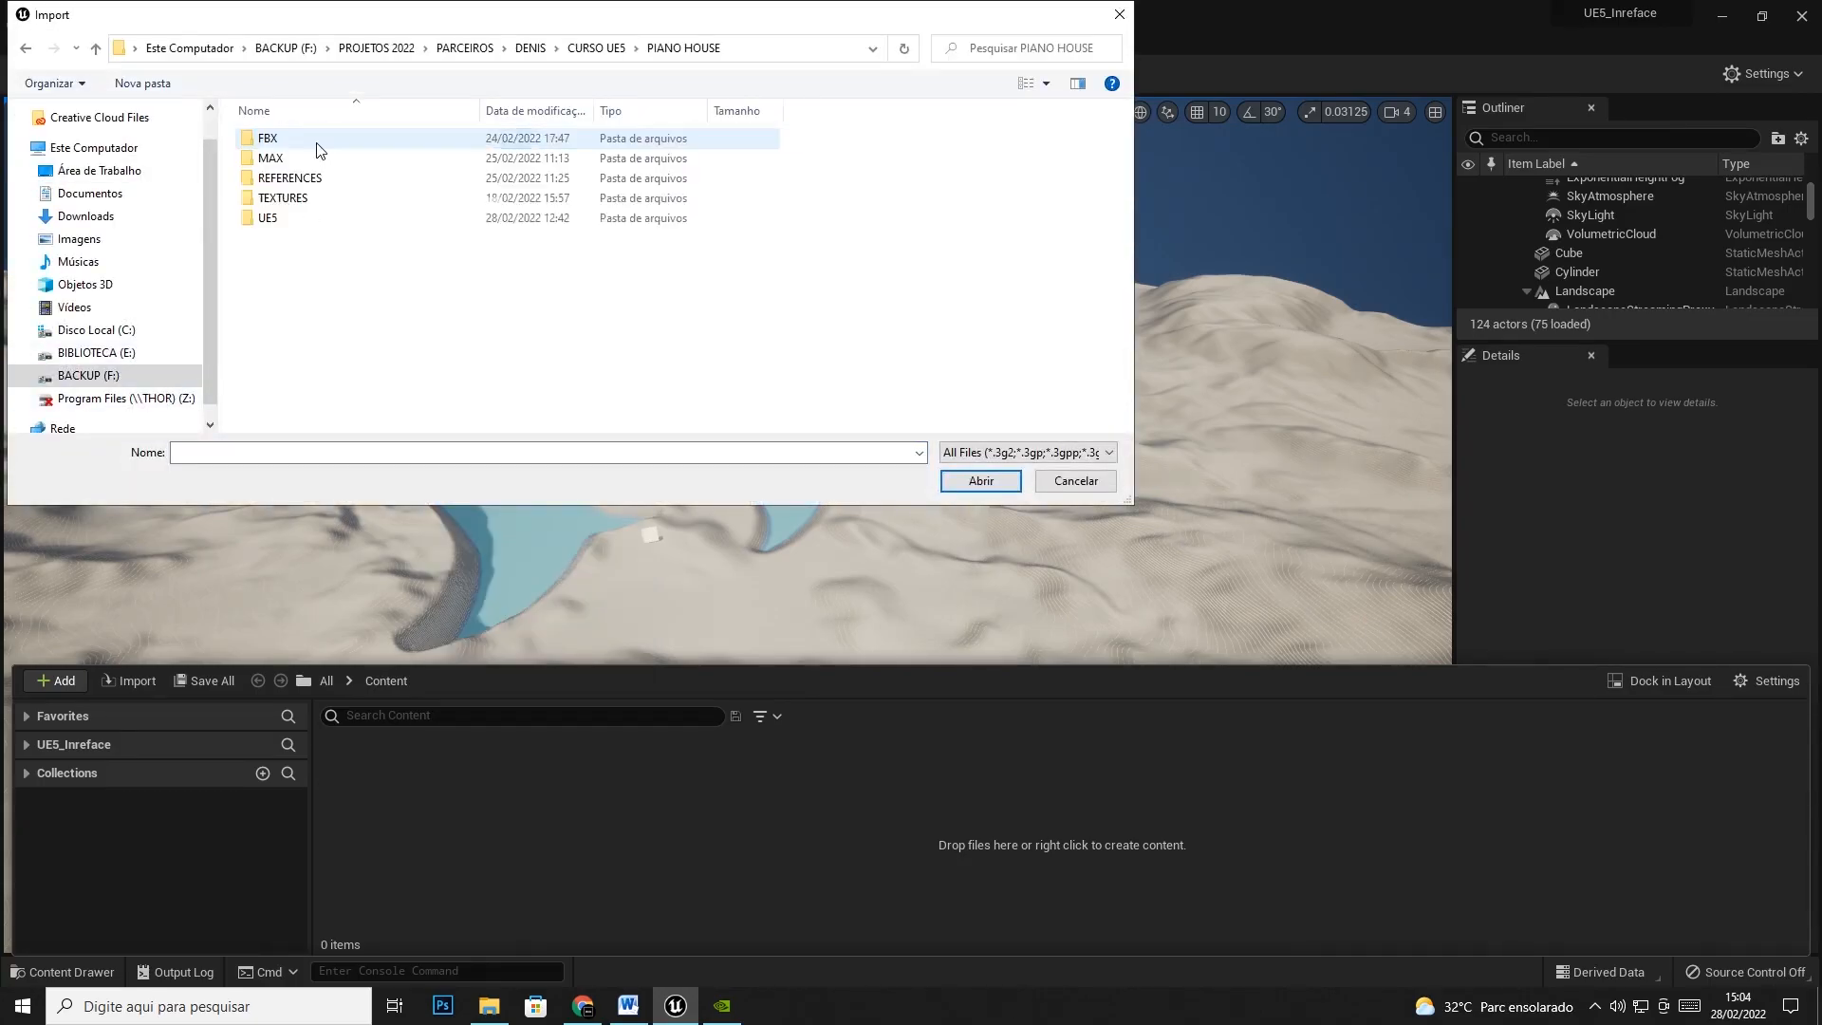
double_click(270, 139)
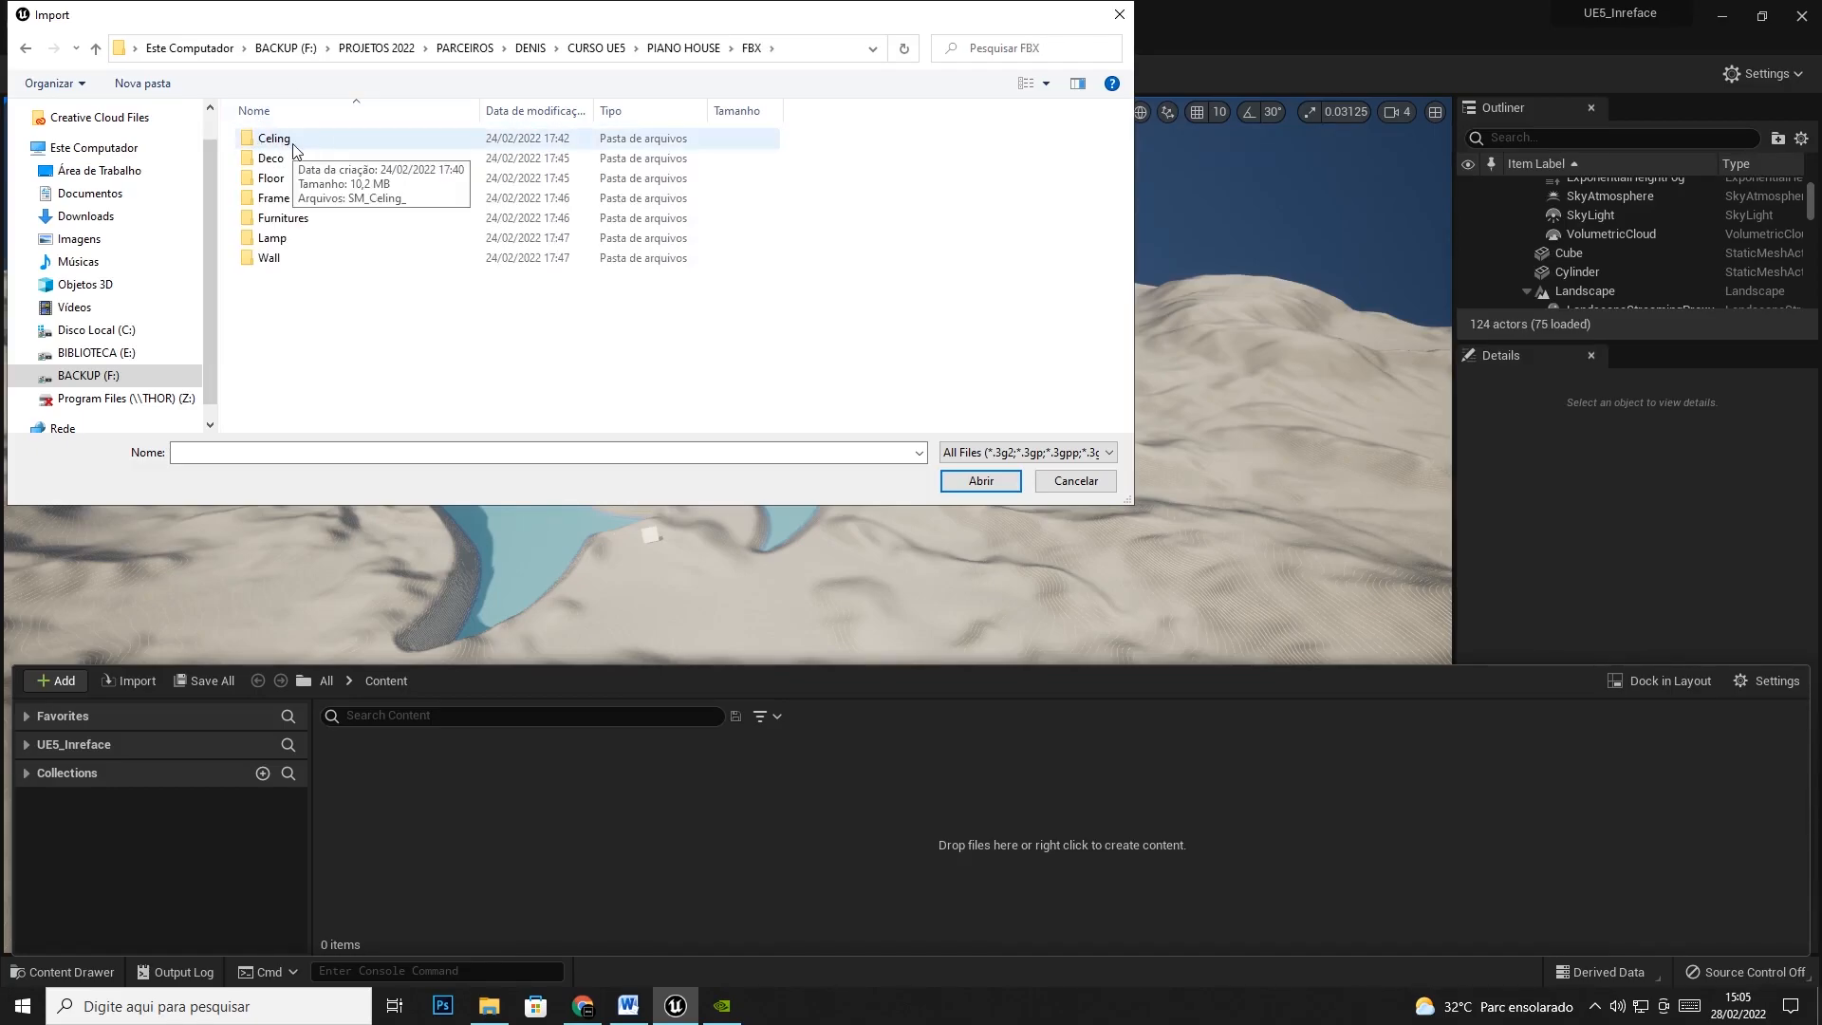
left_click(271, 219)
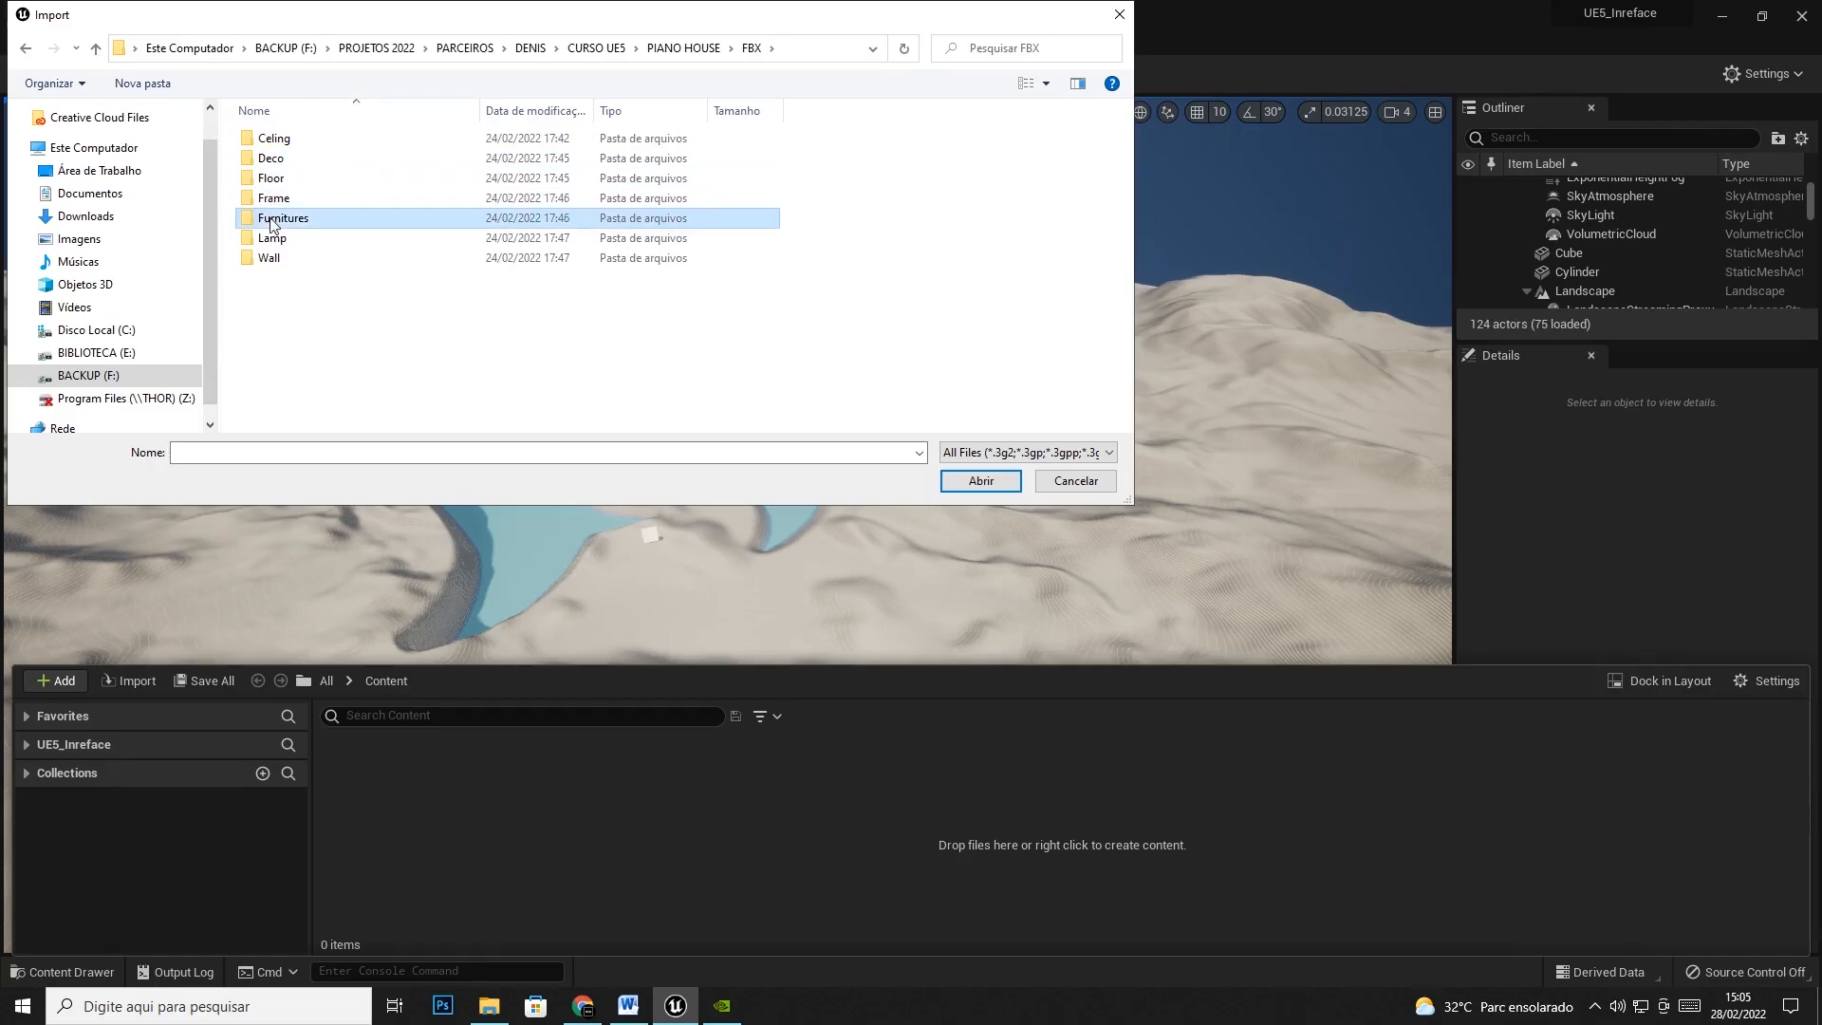
left_click(275, 141)
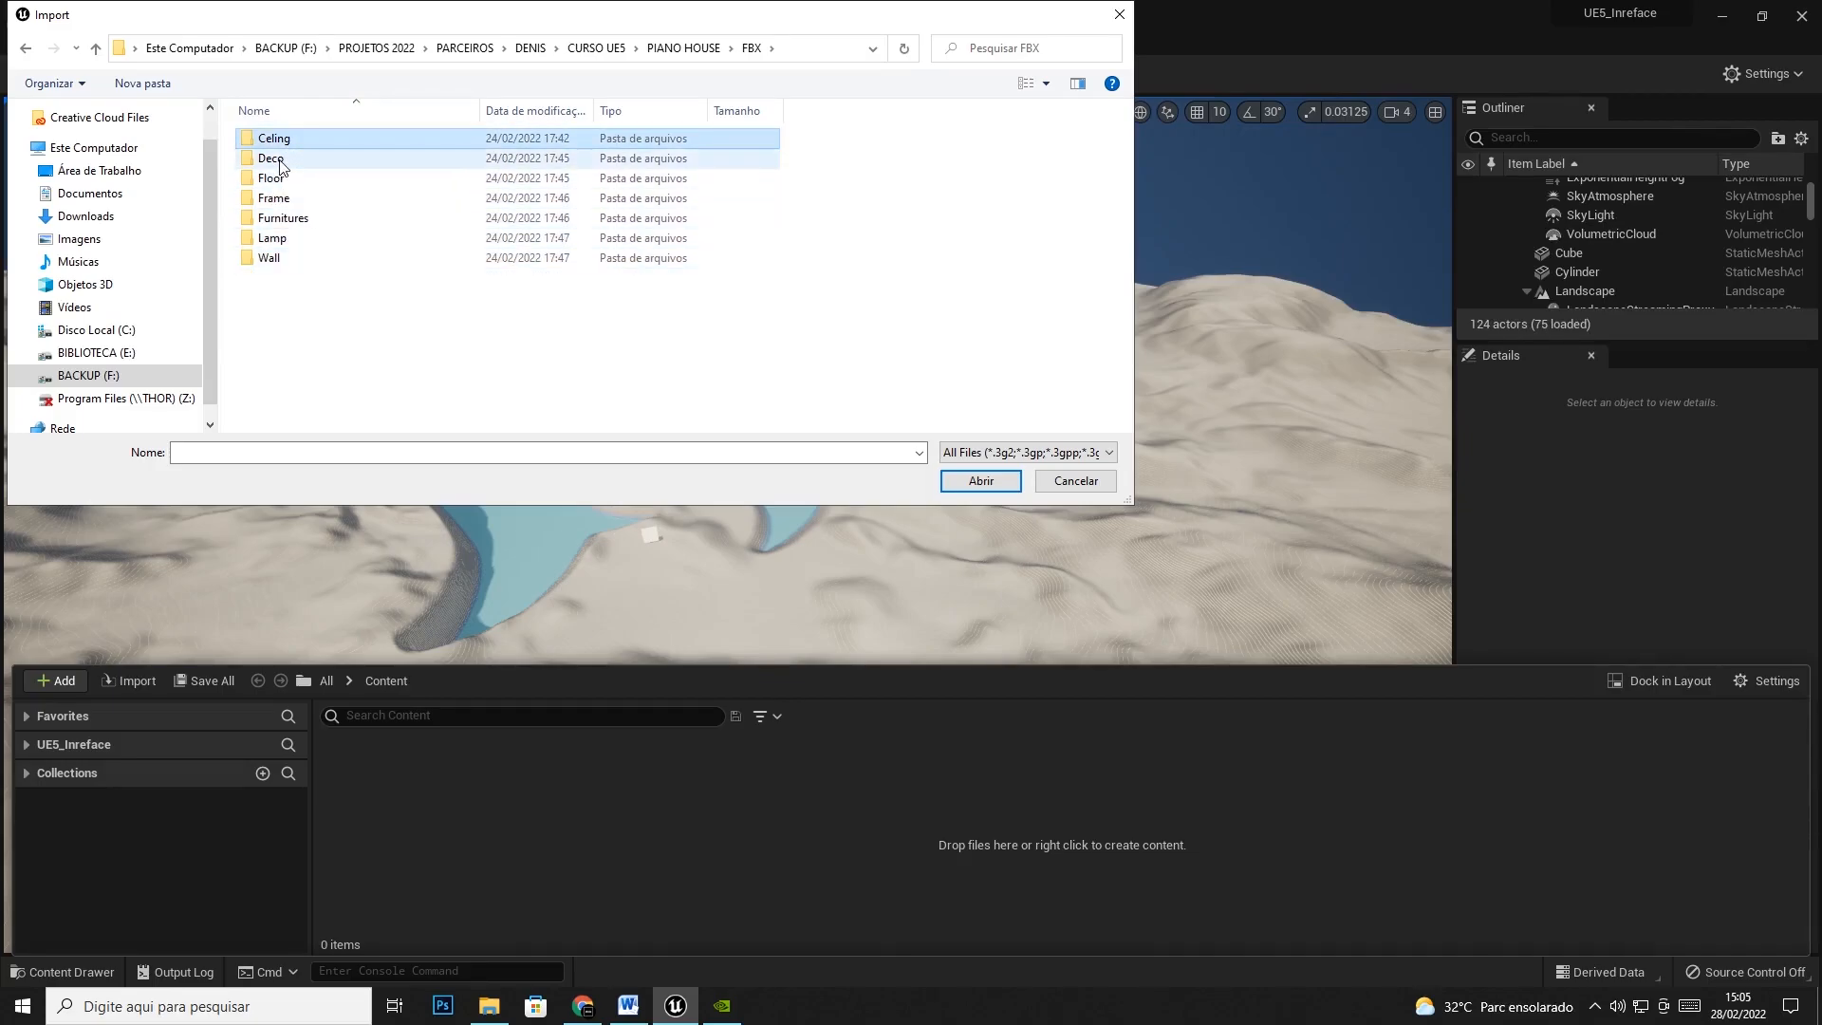
left_click(275, 219)
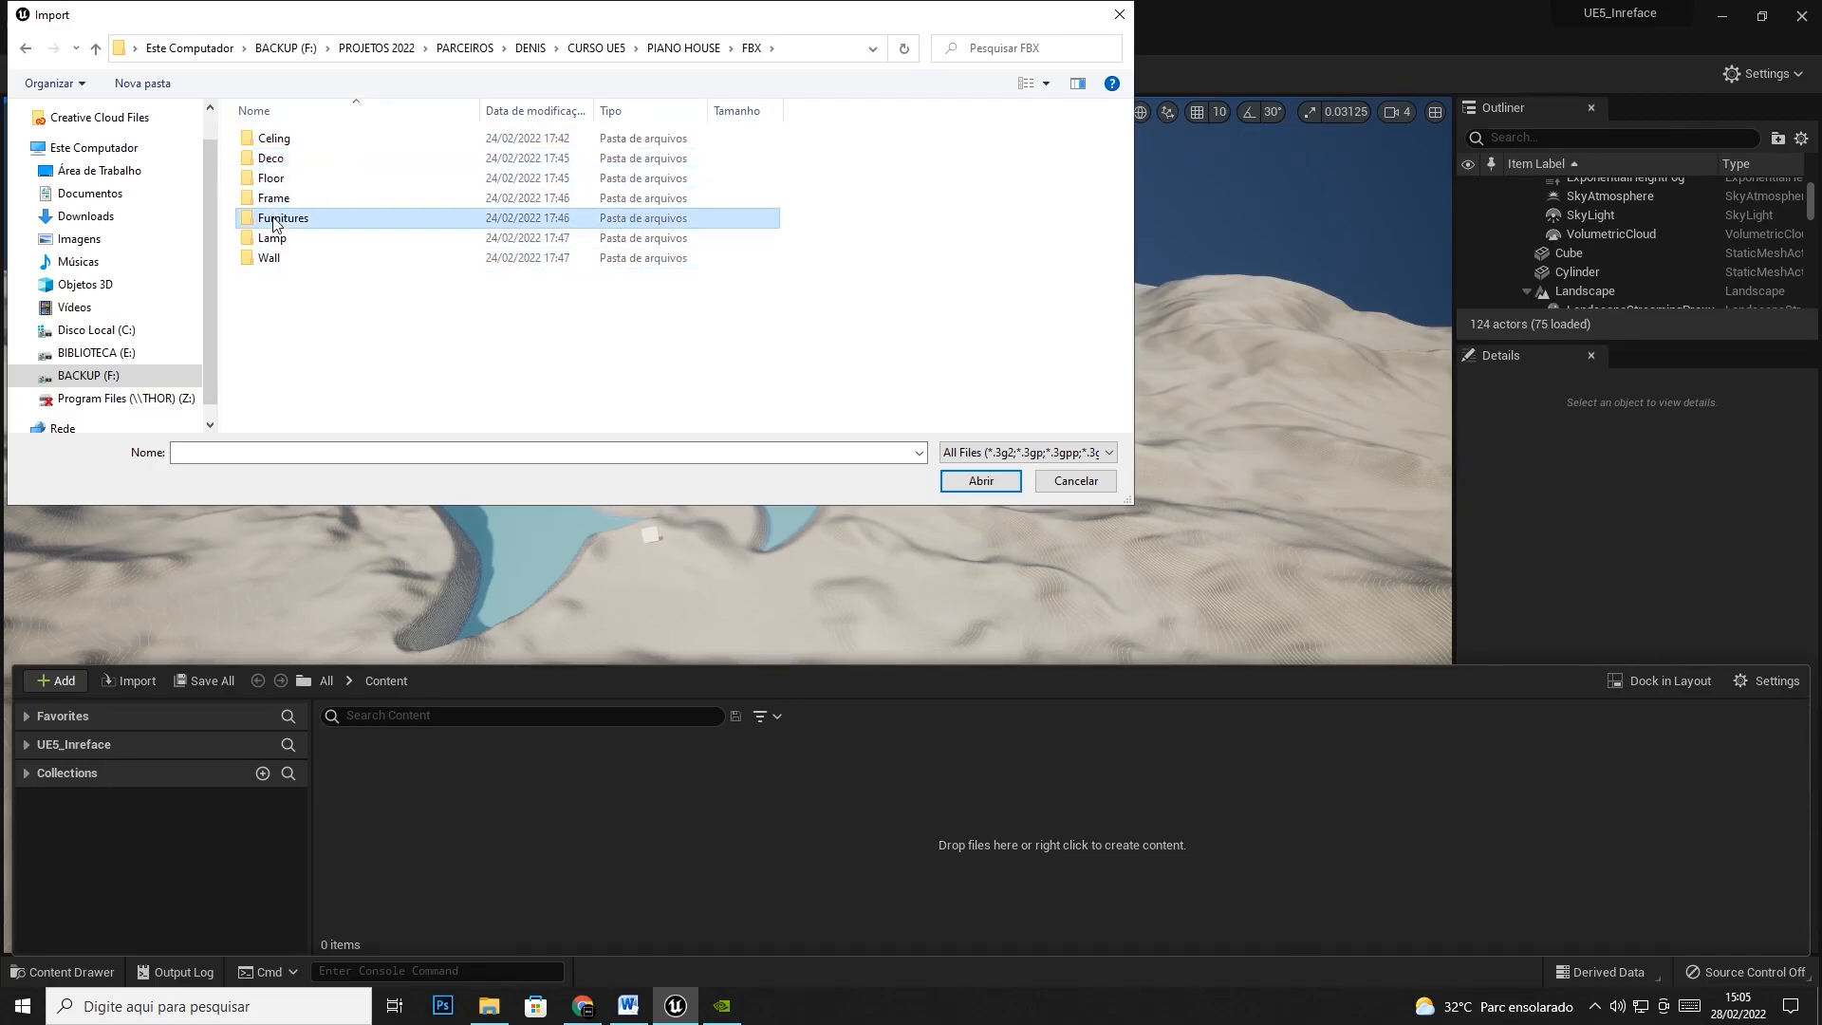
double_click(275, 140)
left_click(276, 140)
left_click(968, 484)
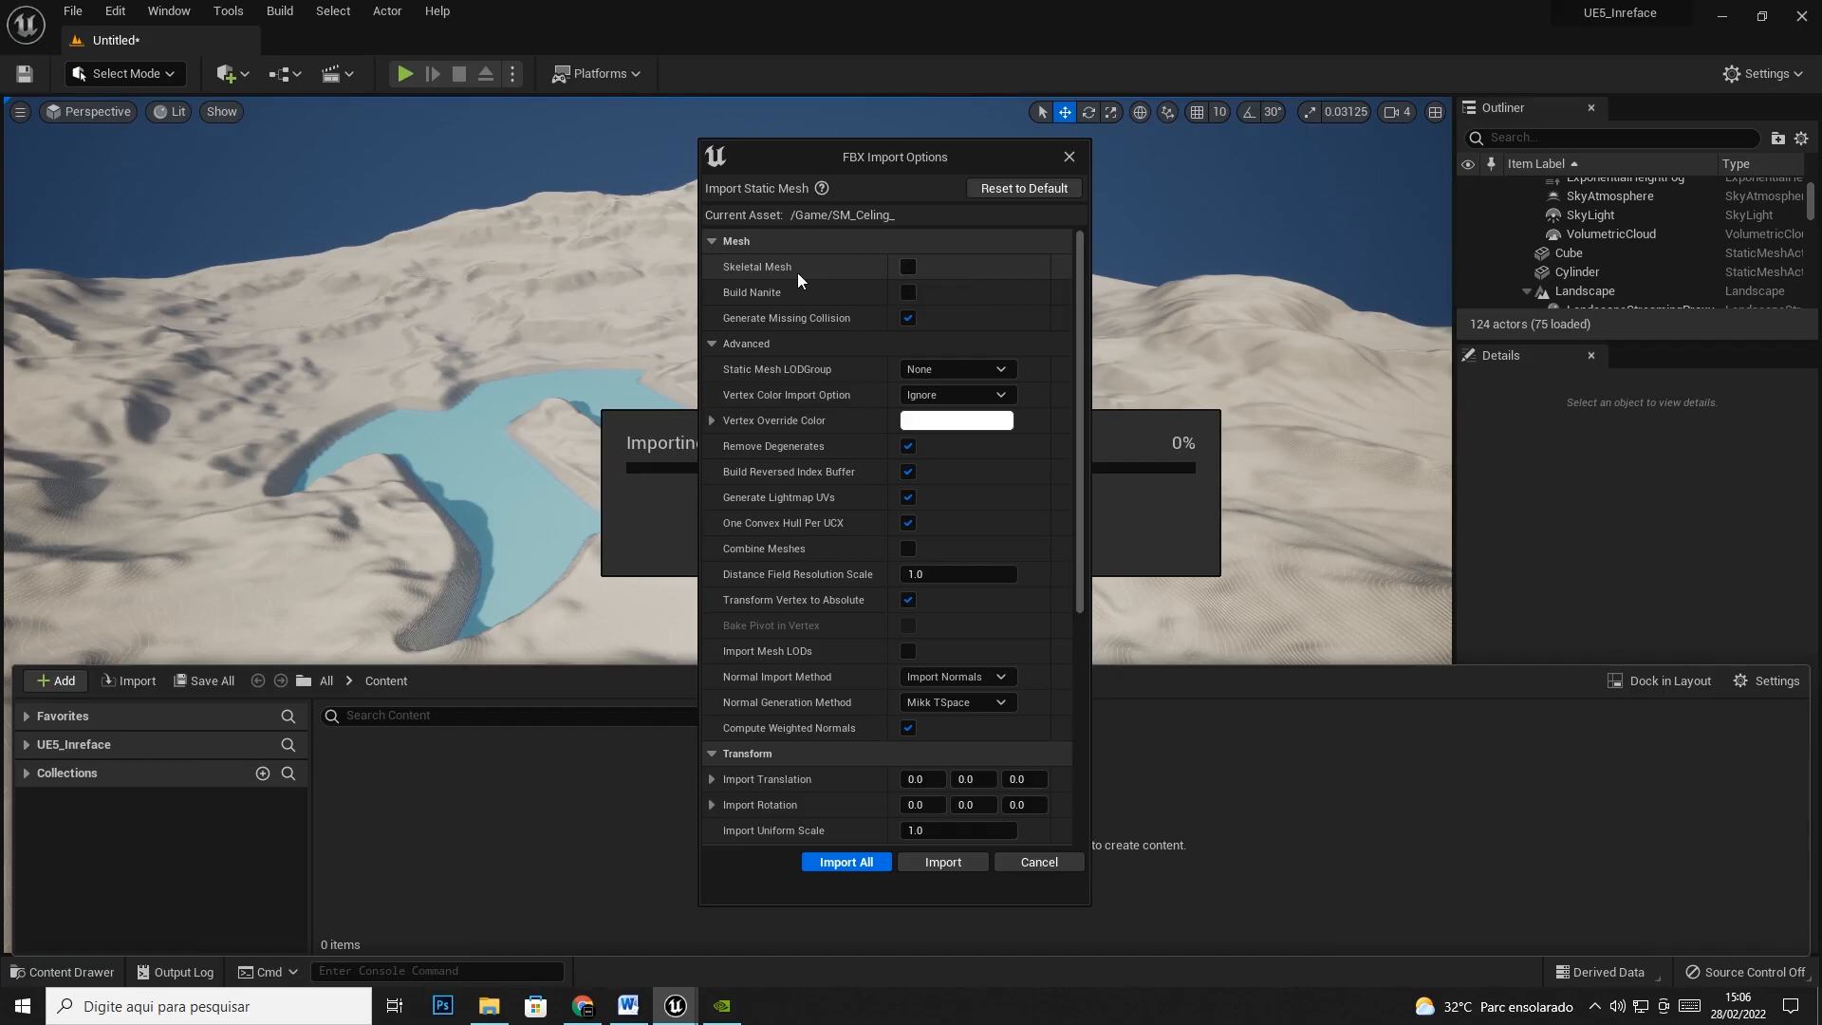
Disable Generate Missing Collision and, among the advanced mesh options, Generate Lightmap UVs for the static mesh import
left_click(907, 313)
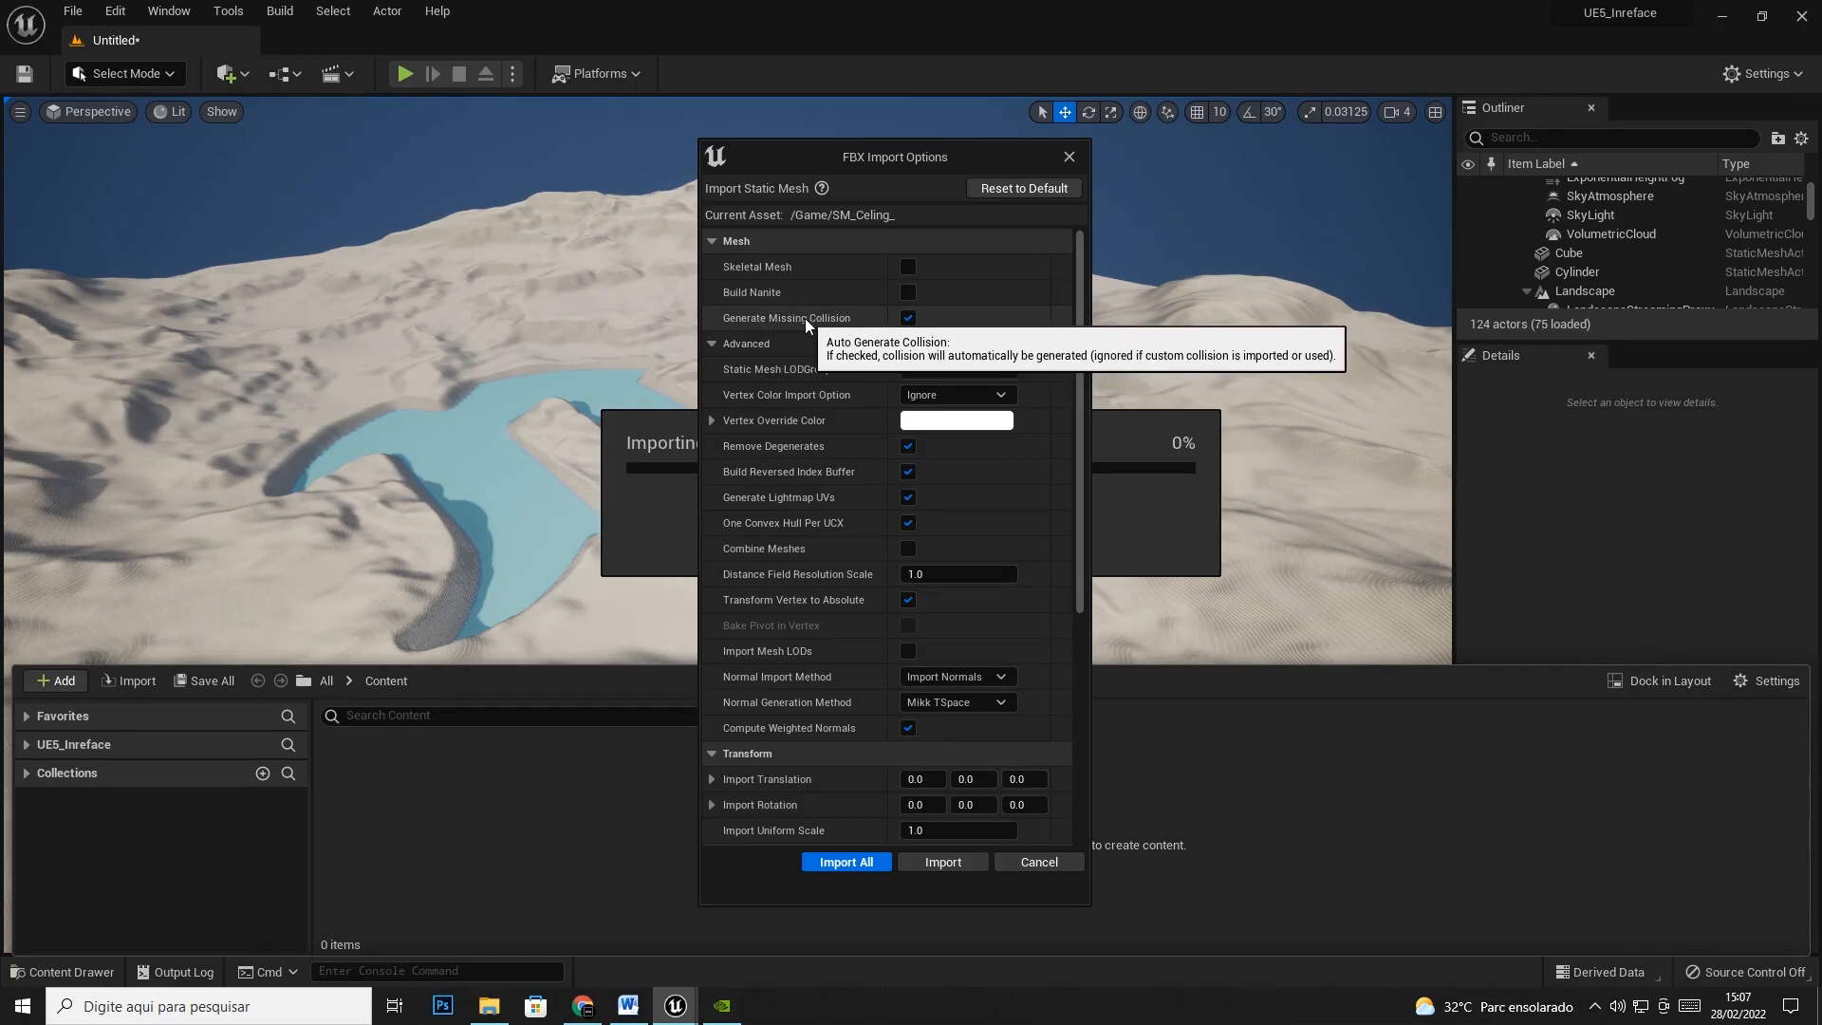
left_click(903, 318)
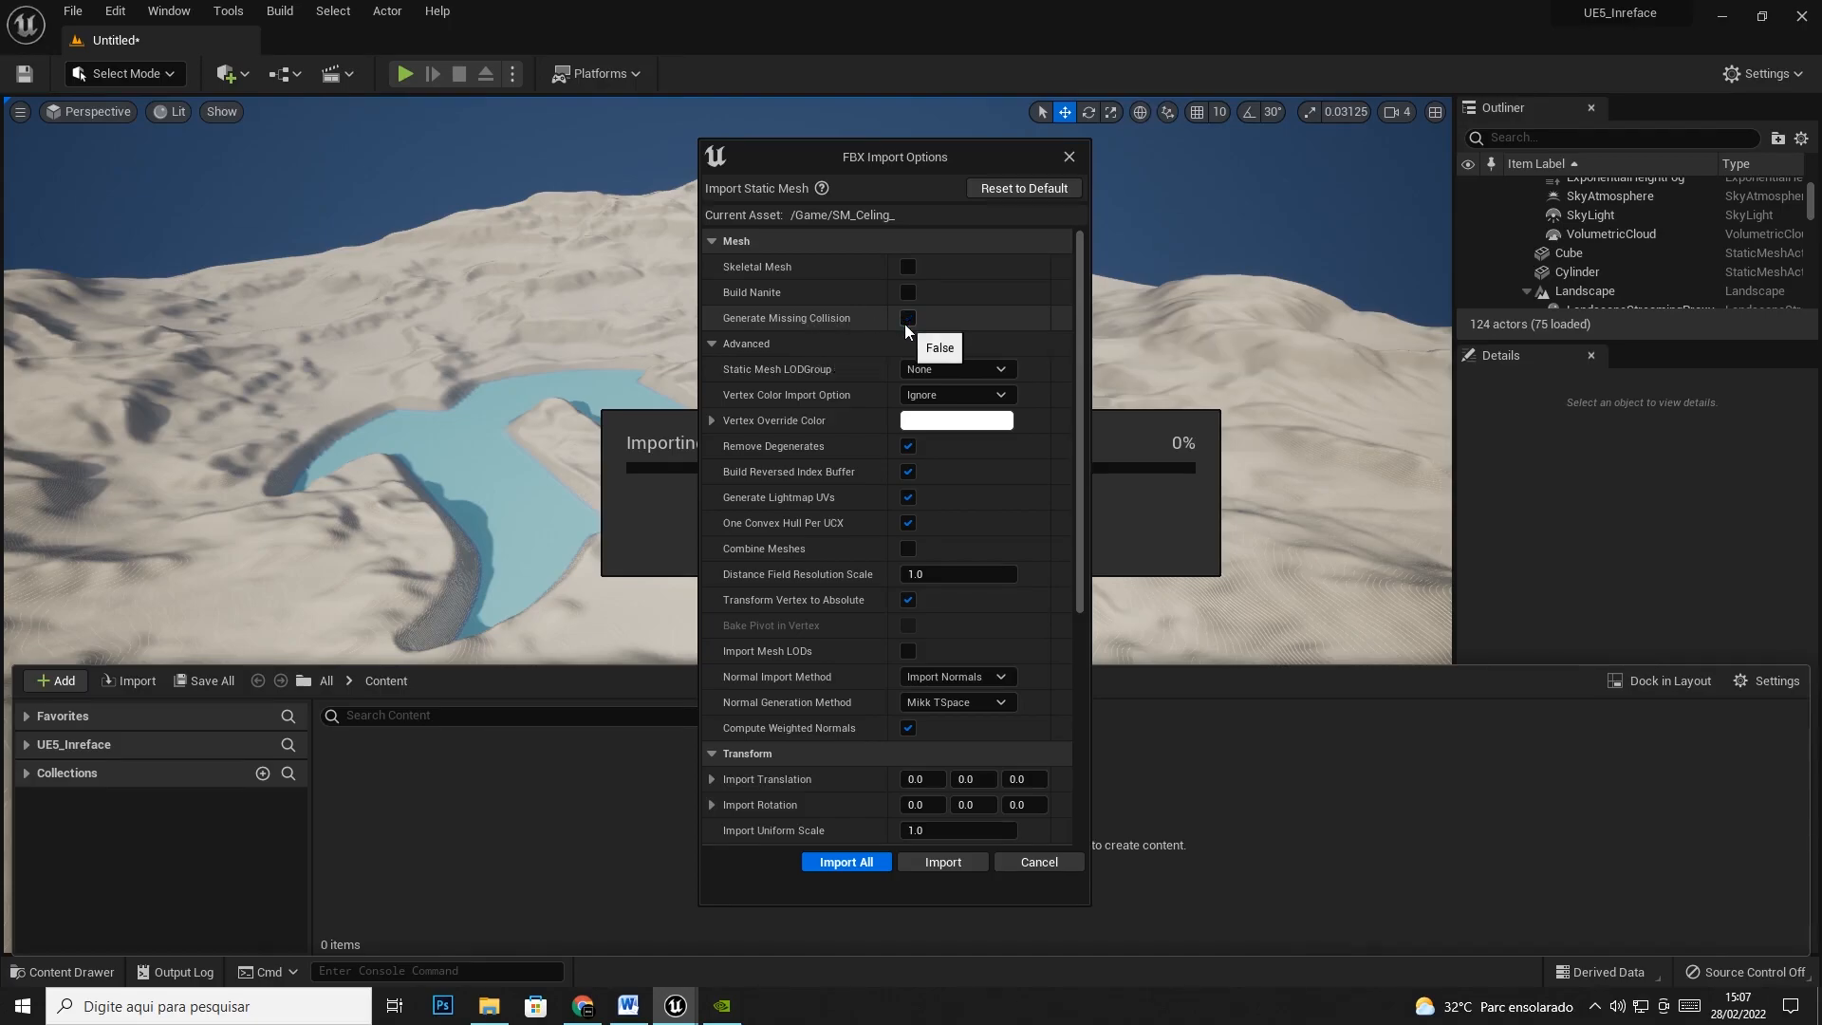
left_click(909, 323)
left_click(712, 343)
left_click(712, 343)
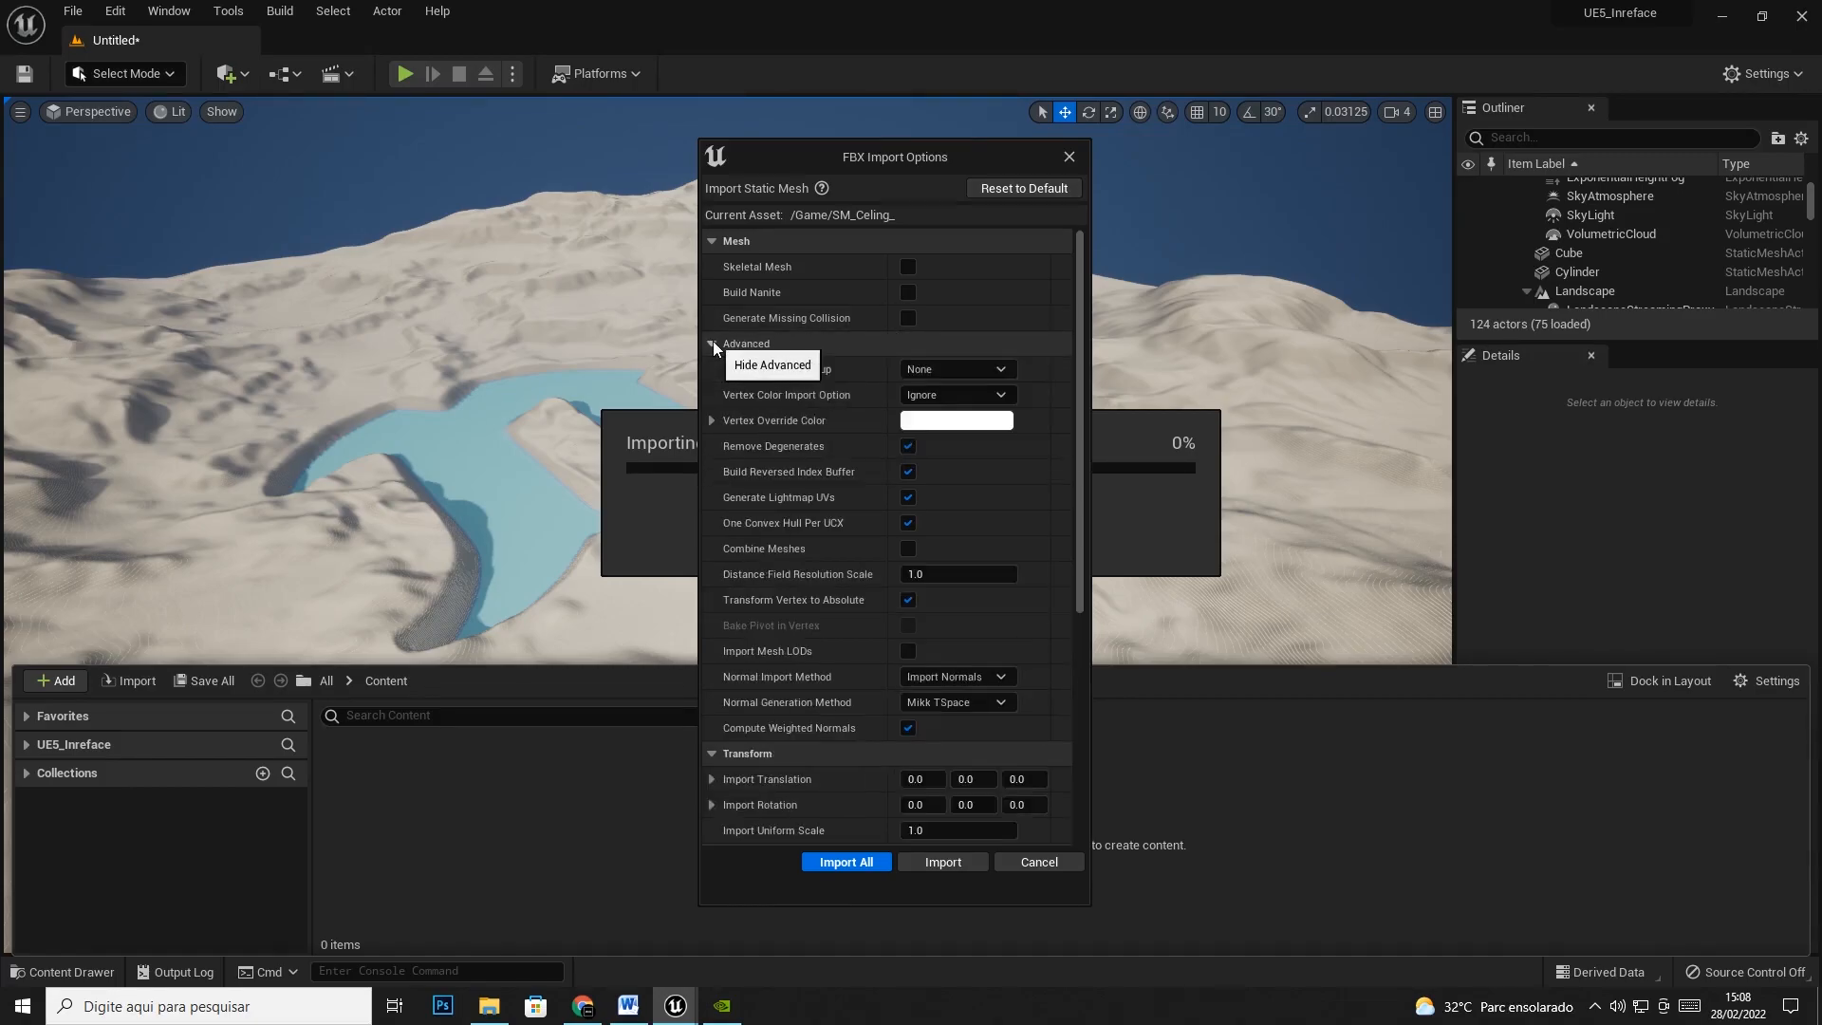
left_click(712, 344)
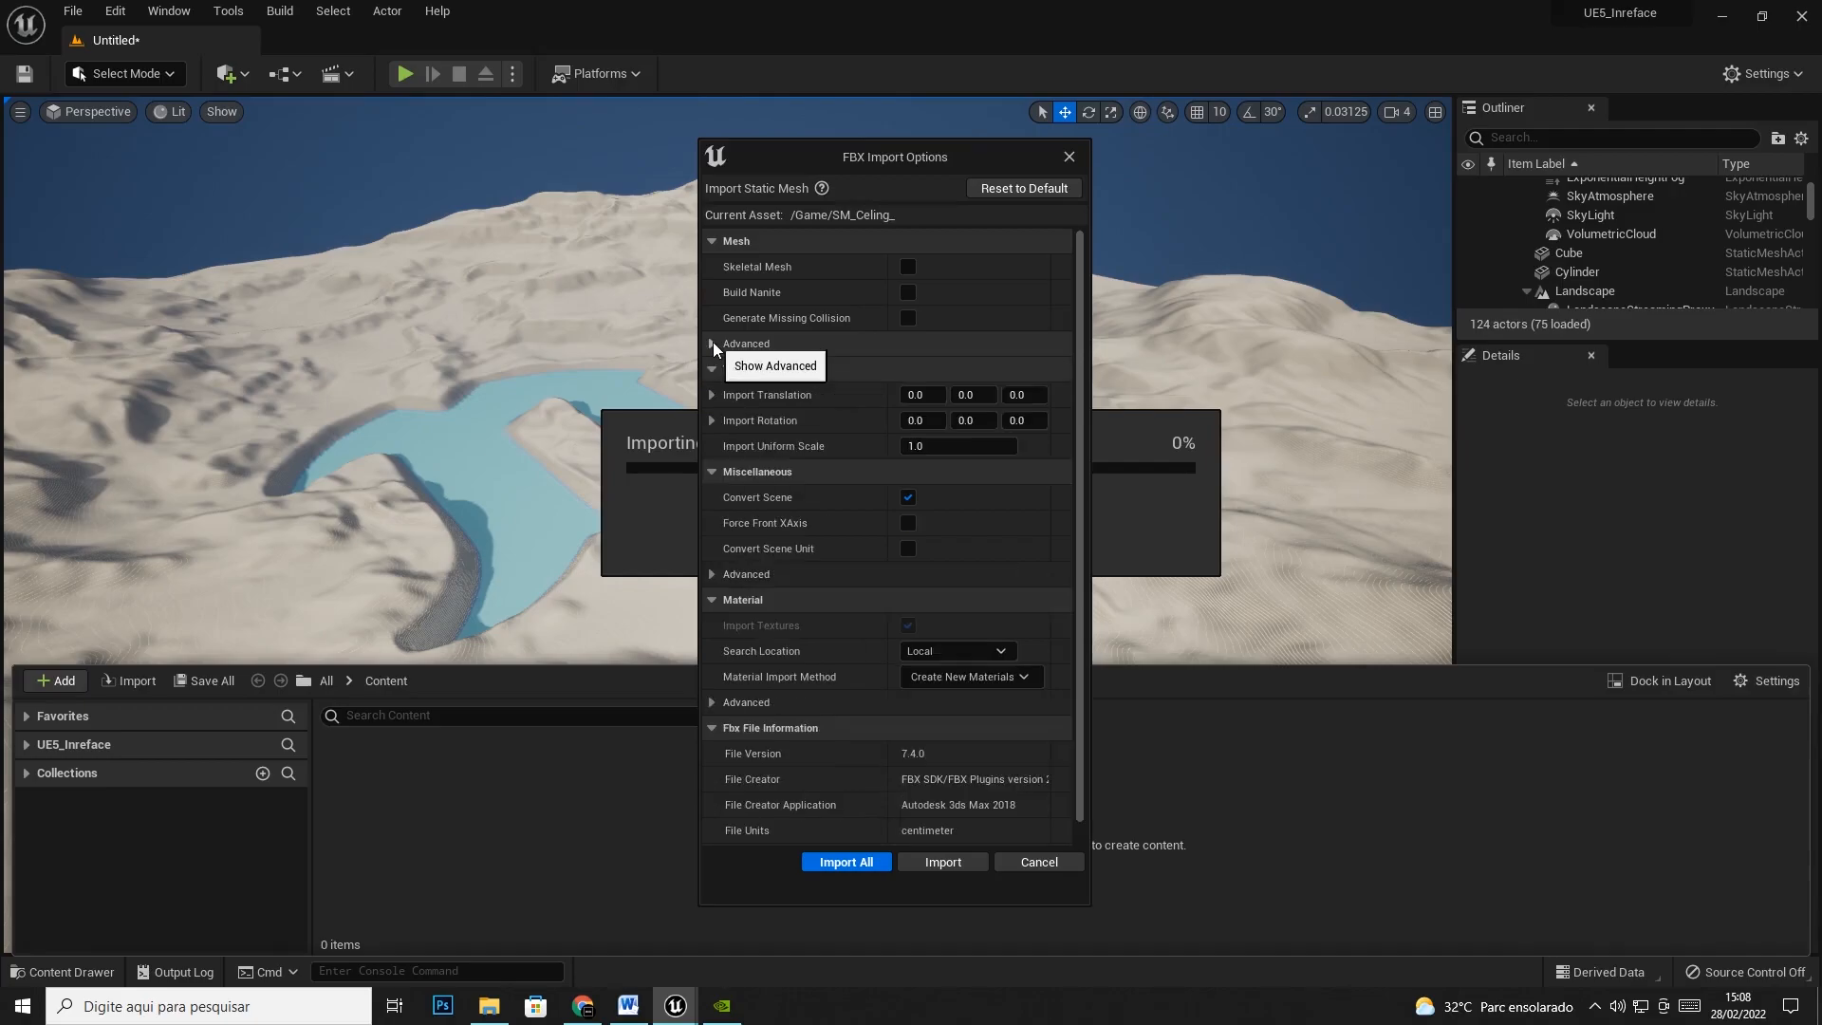
left_click(710, 343)
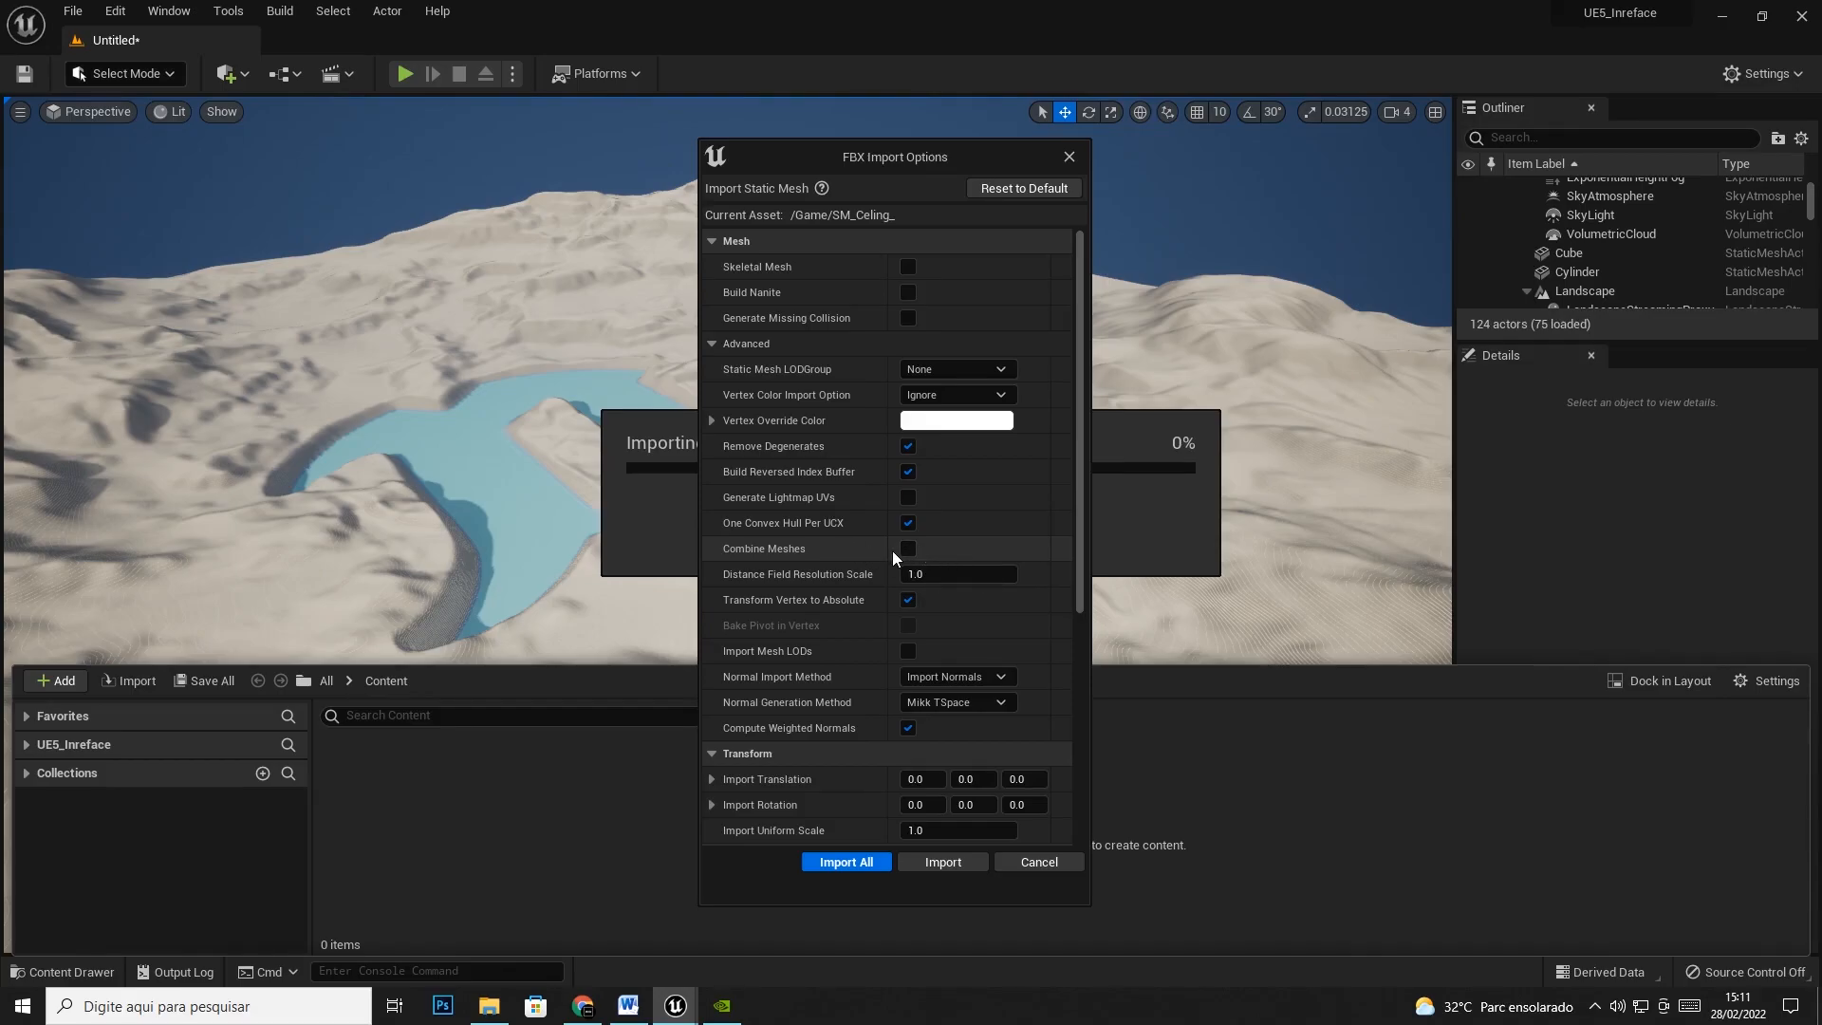
Review the remaining FBX options with Generate Lightmap UVs left off, and import all the ceiling meshes
scroll(892, 550, "down", 5)
scroll(892, 566, "down", 6)
scroll(892, 568, "up", 10)
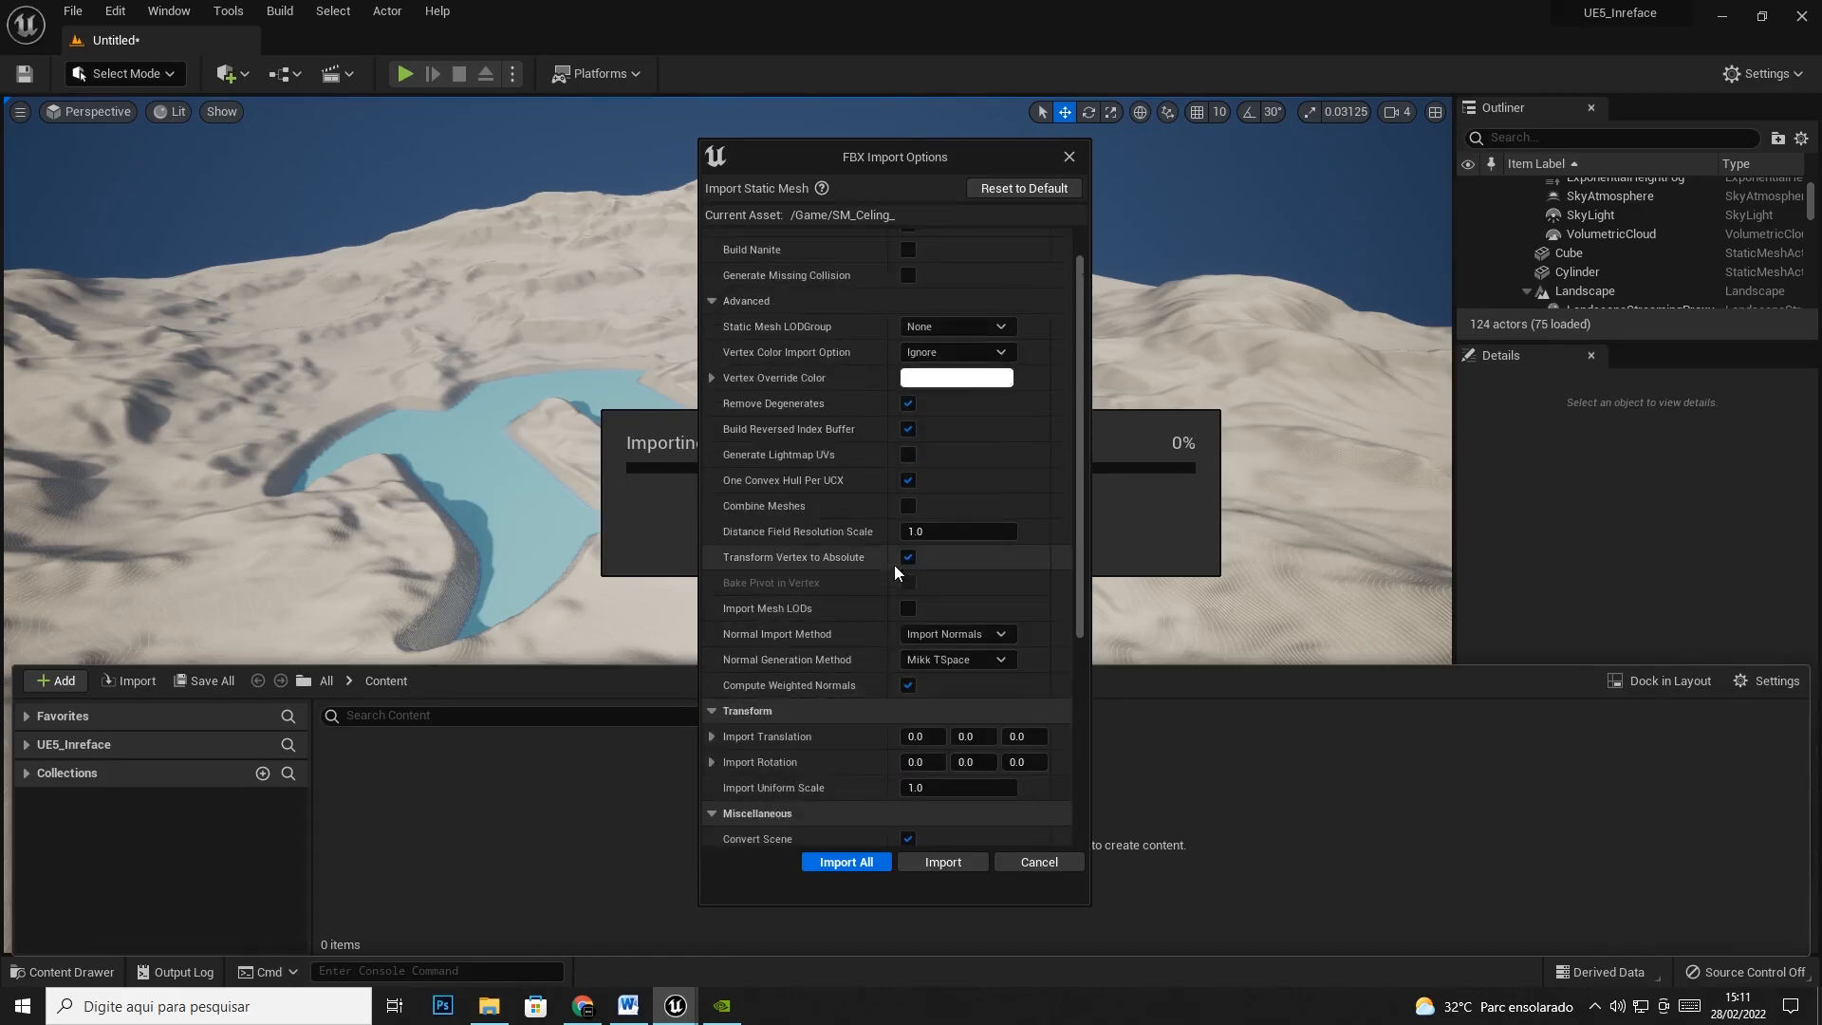
scroll(894, 566, "up", 1)
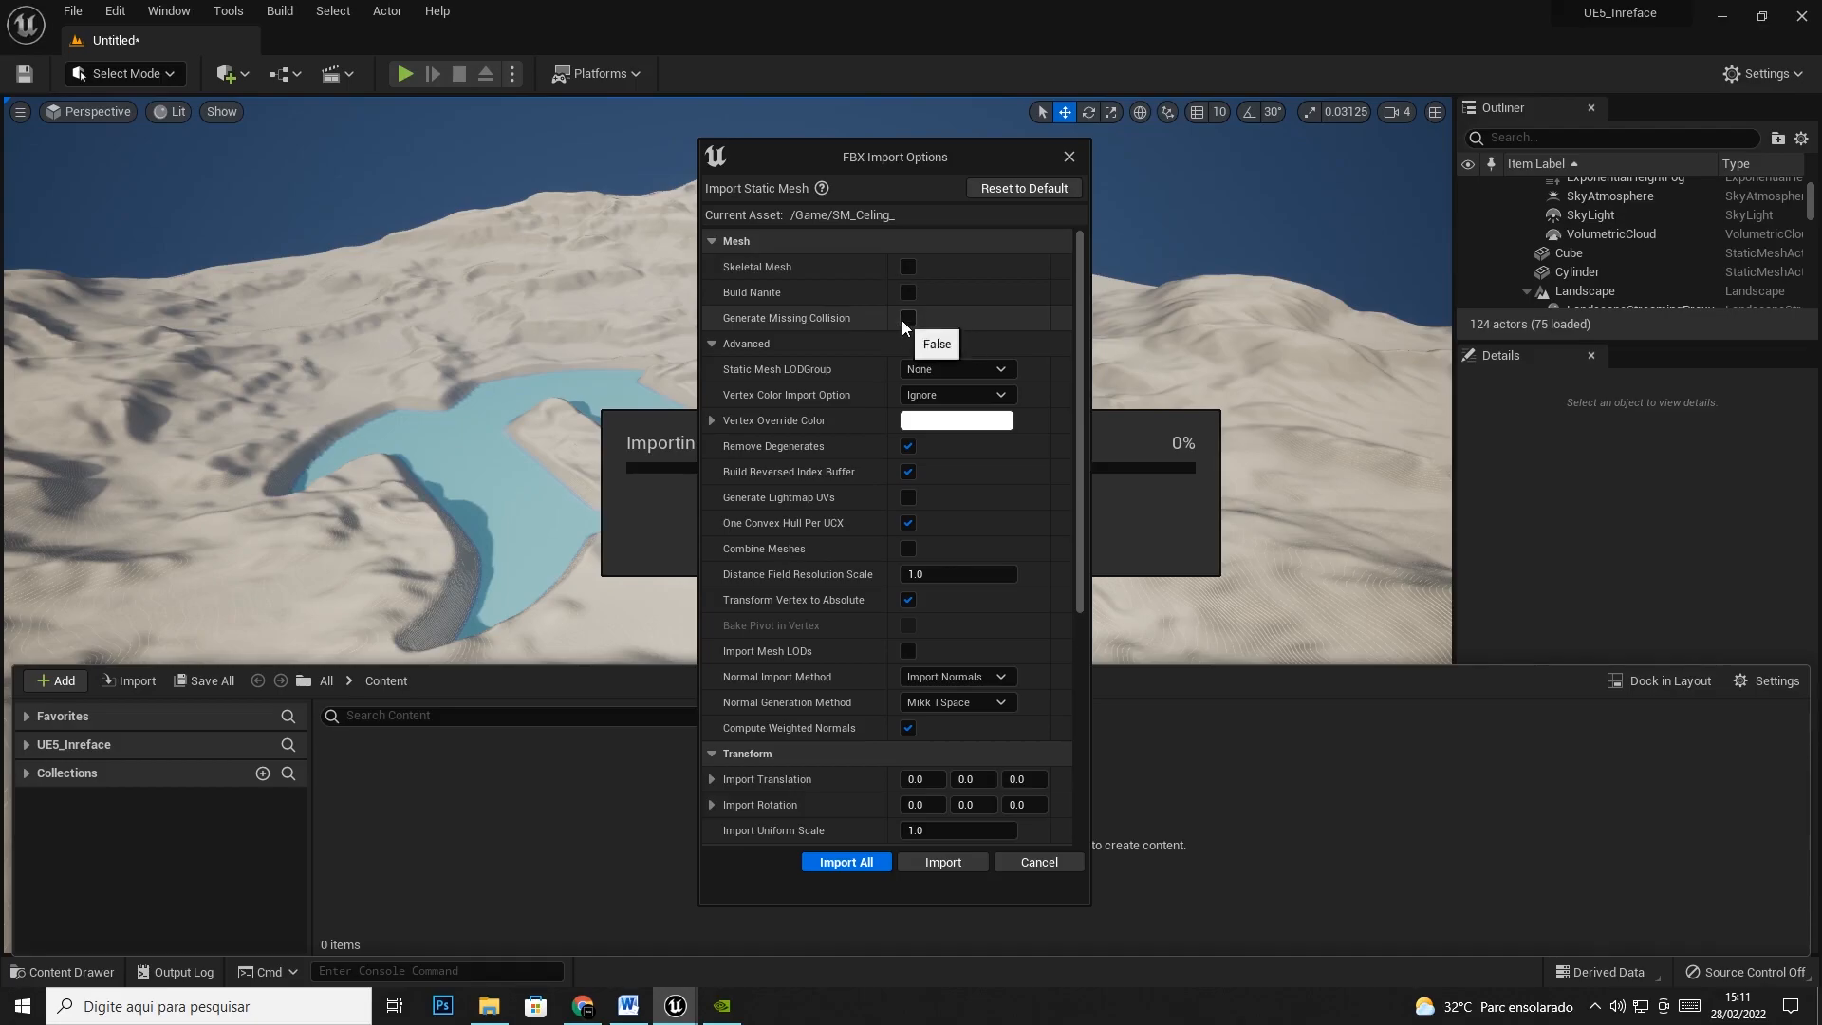
left_click(907, 498)
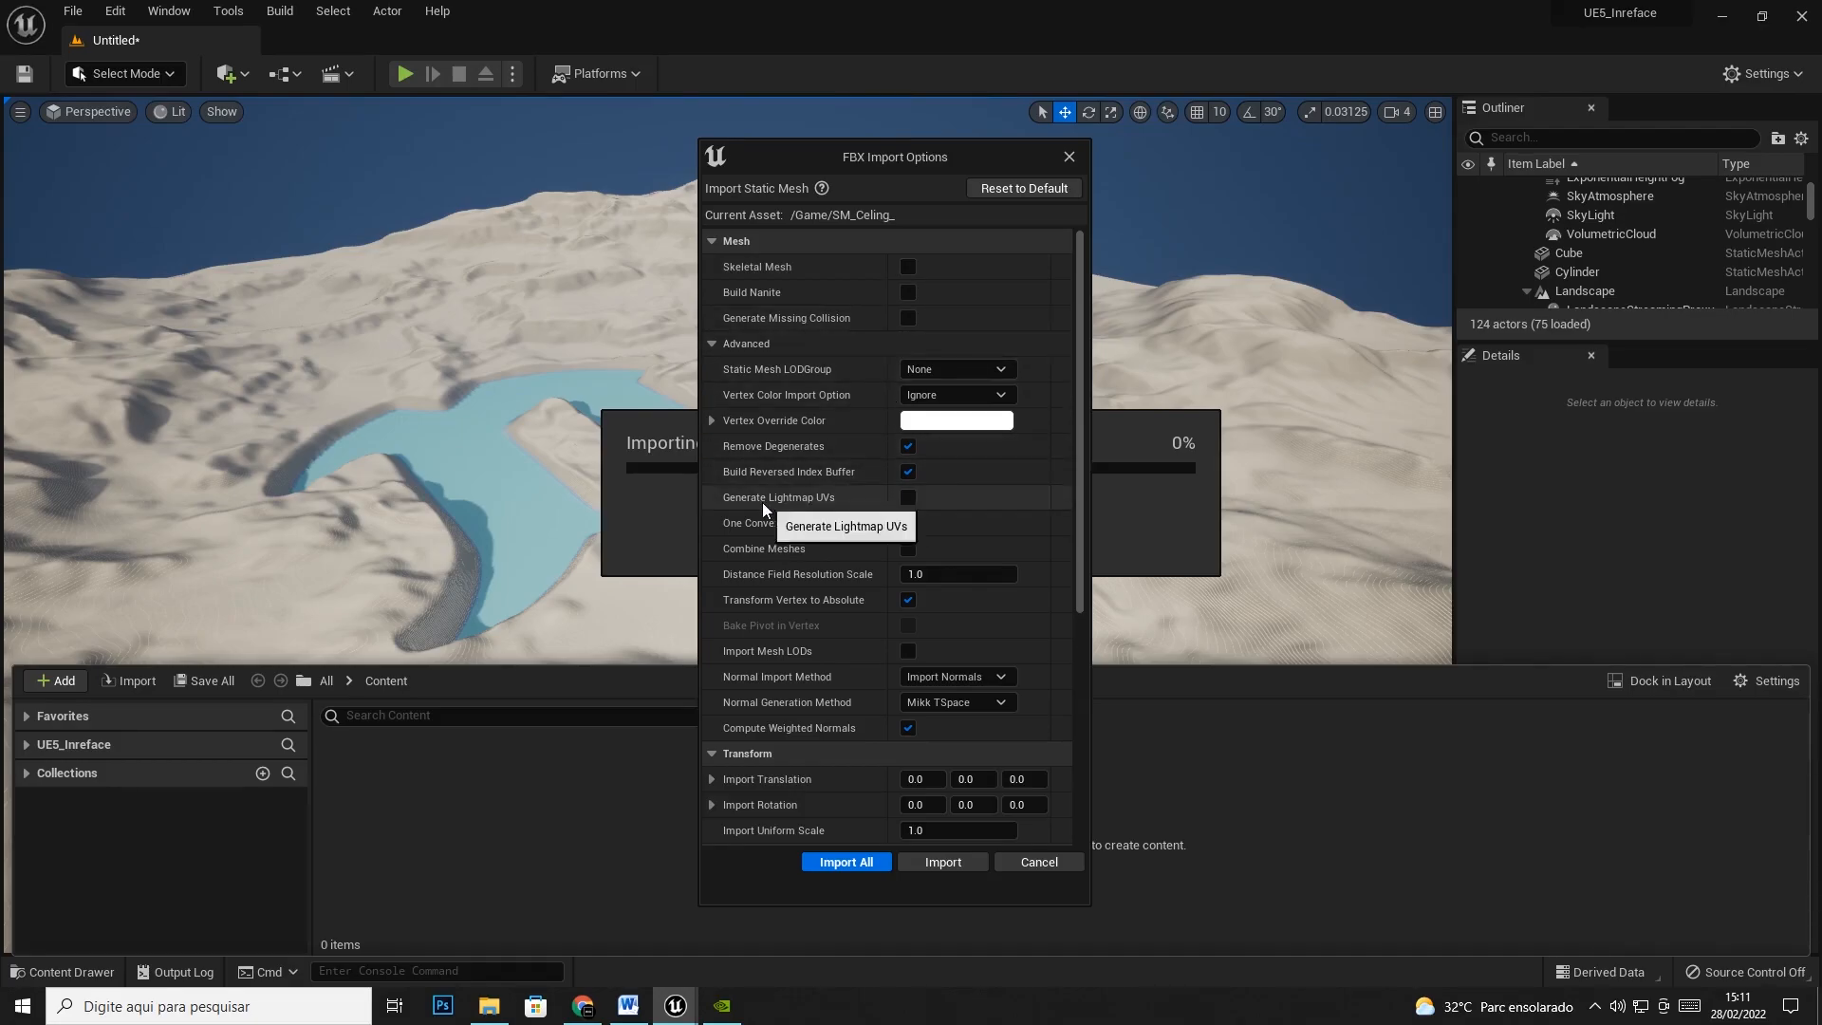
left_click(906, 498)
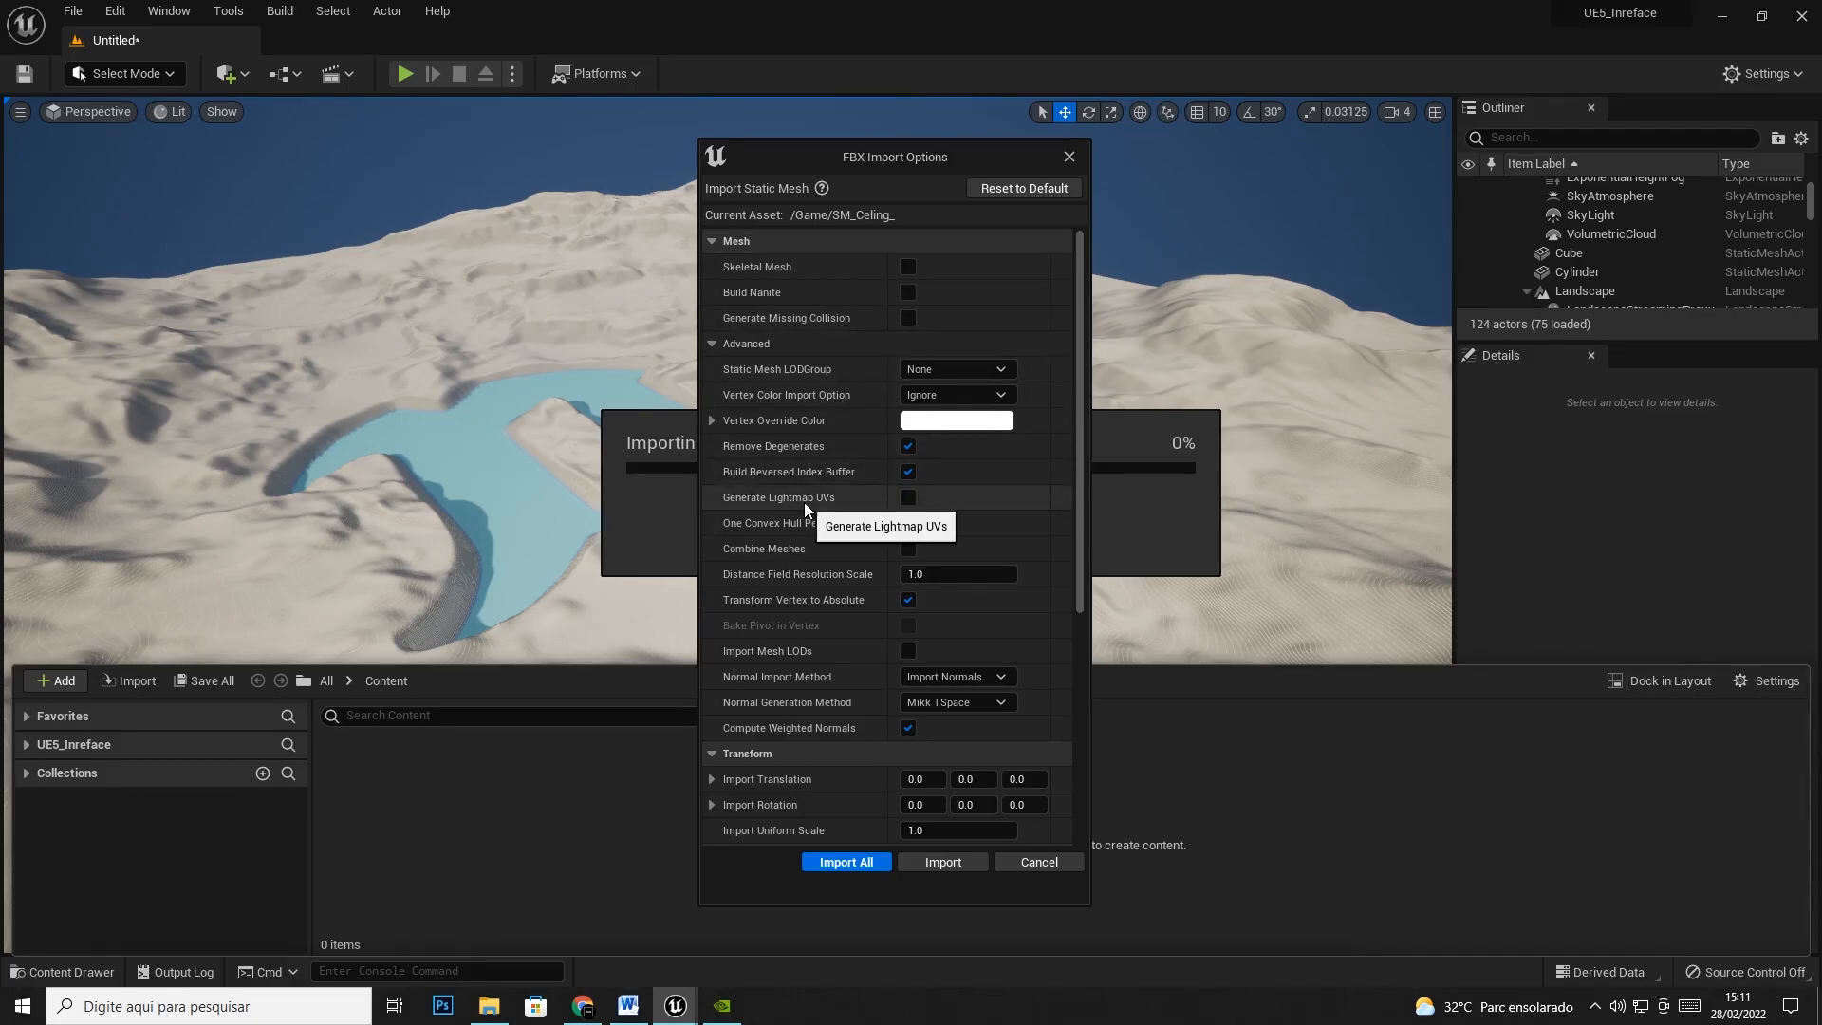
left_click(839, 864)
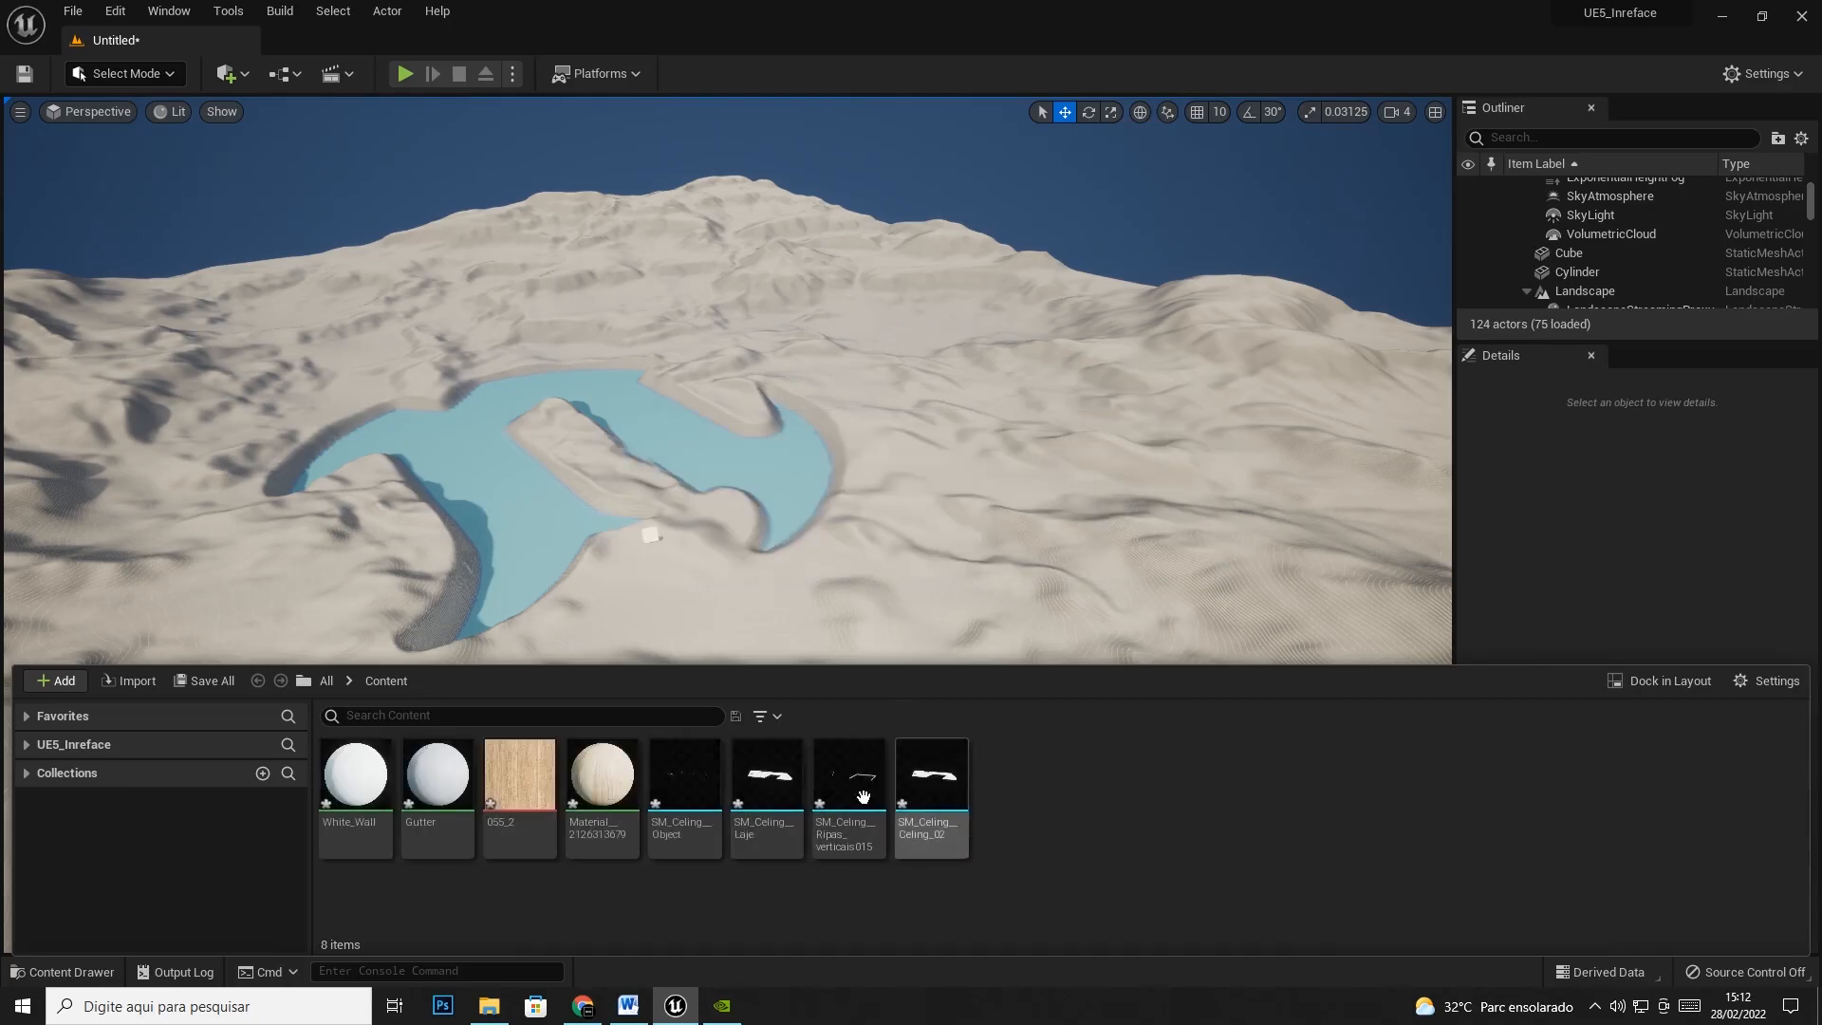
Examine the imported ceiling meshes, the wood texture and the Gutter and White_Wall materials in the Content folder
mouse_move(845, 793)
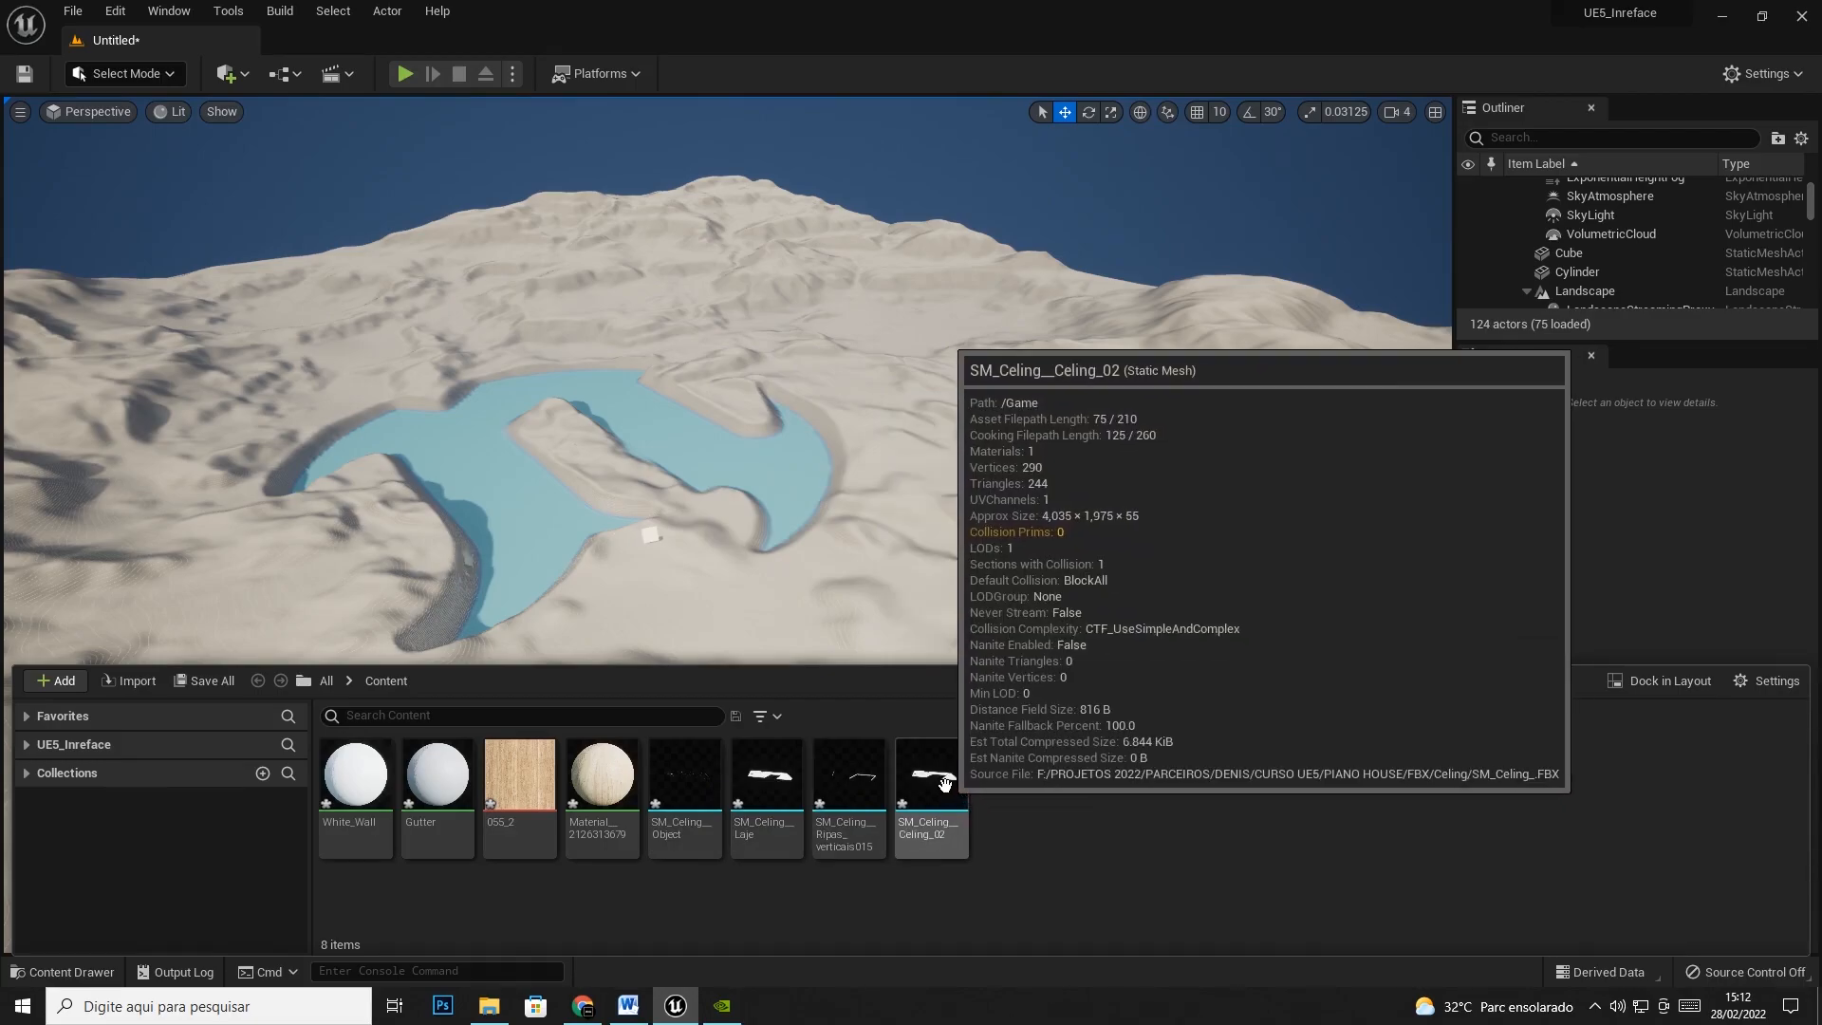
left_click(946, 797)
left_click(858, 797)
left_click(757, 797)
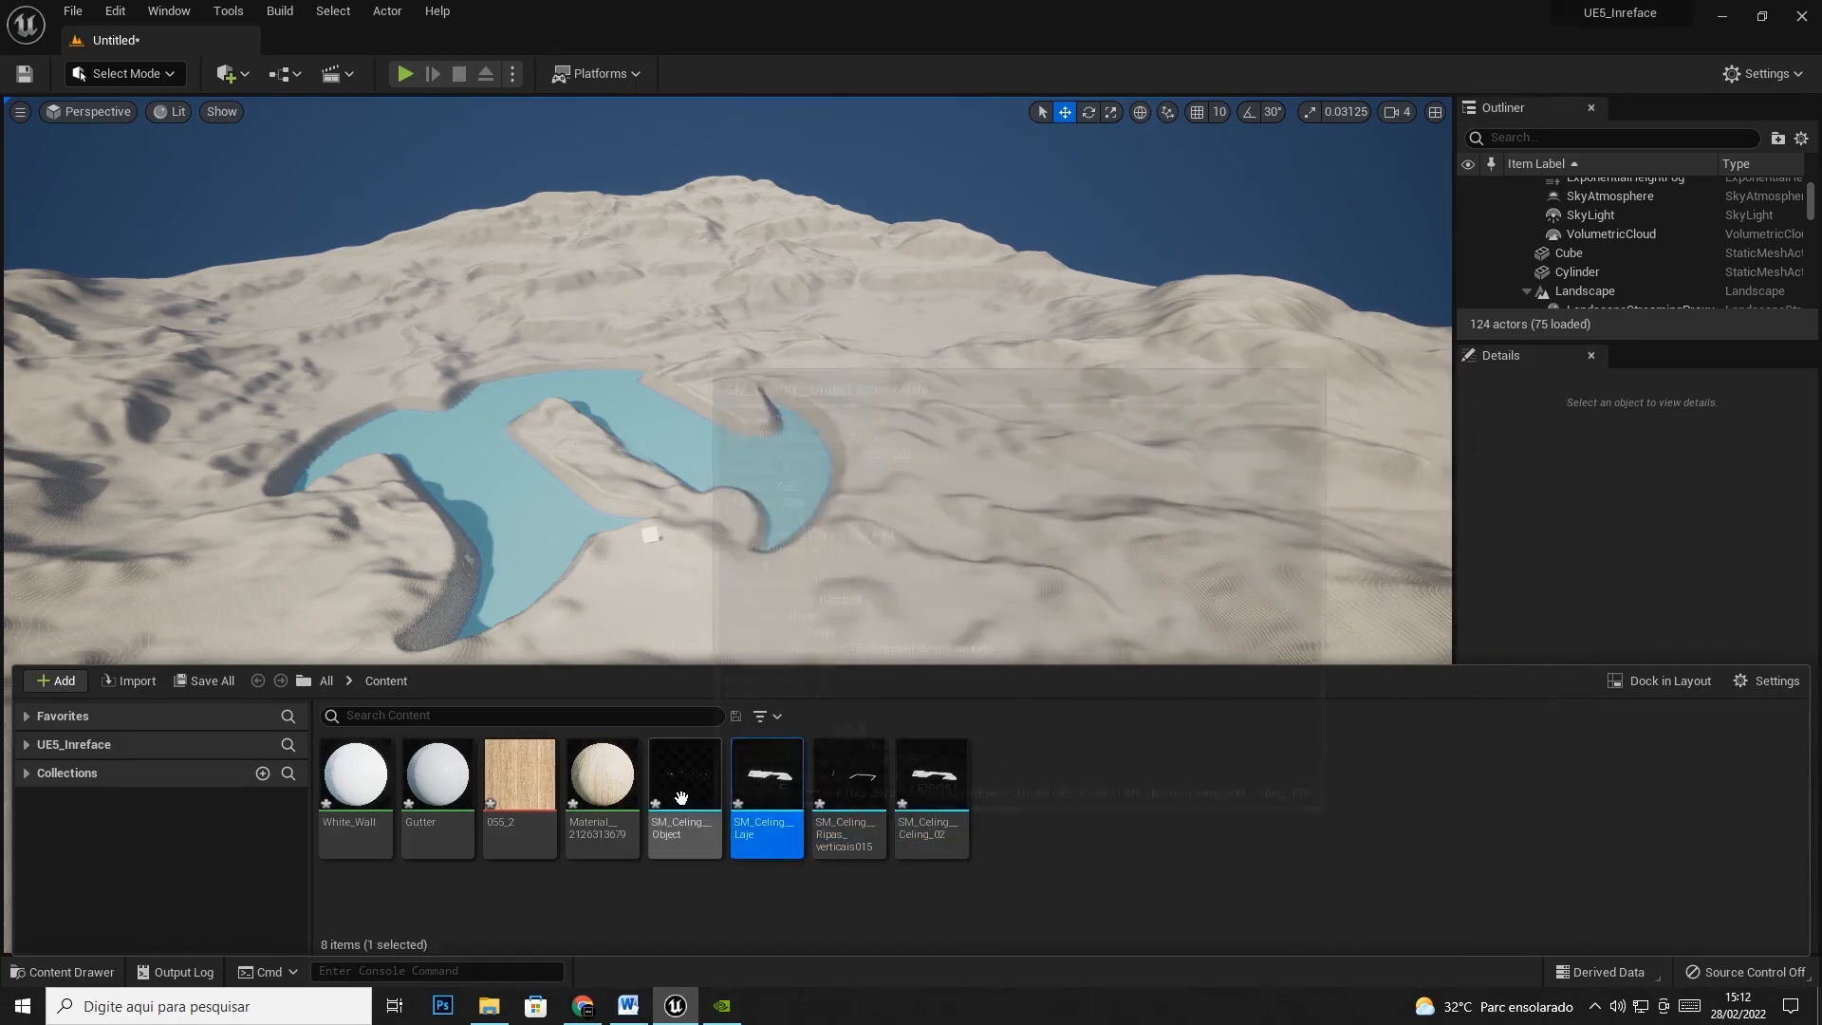
left_click(681, 797)
mouse_move(527, 781)
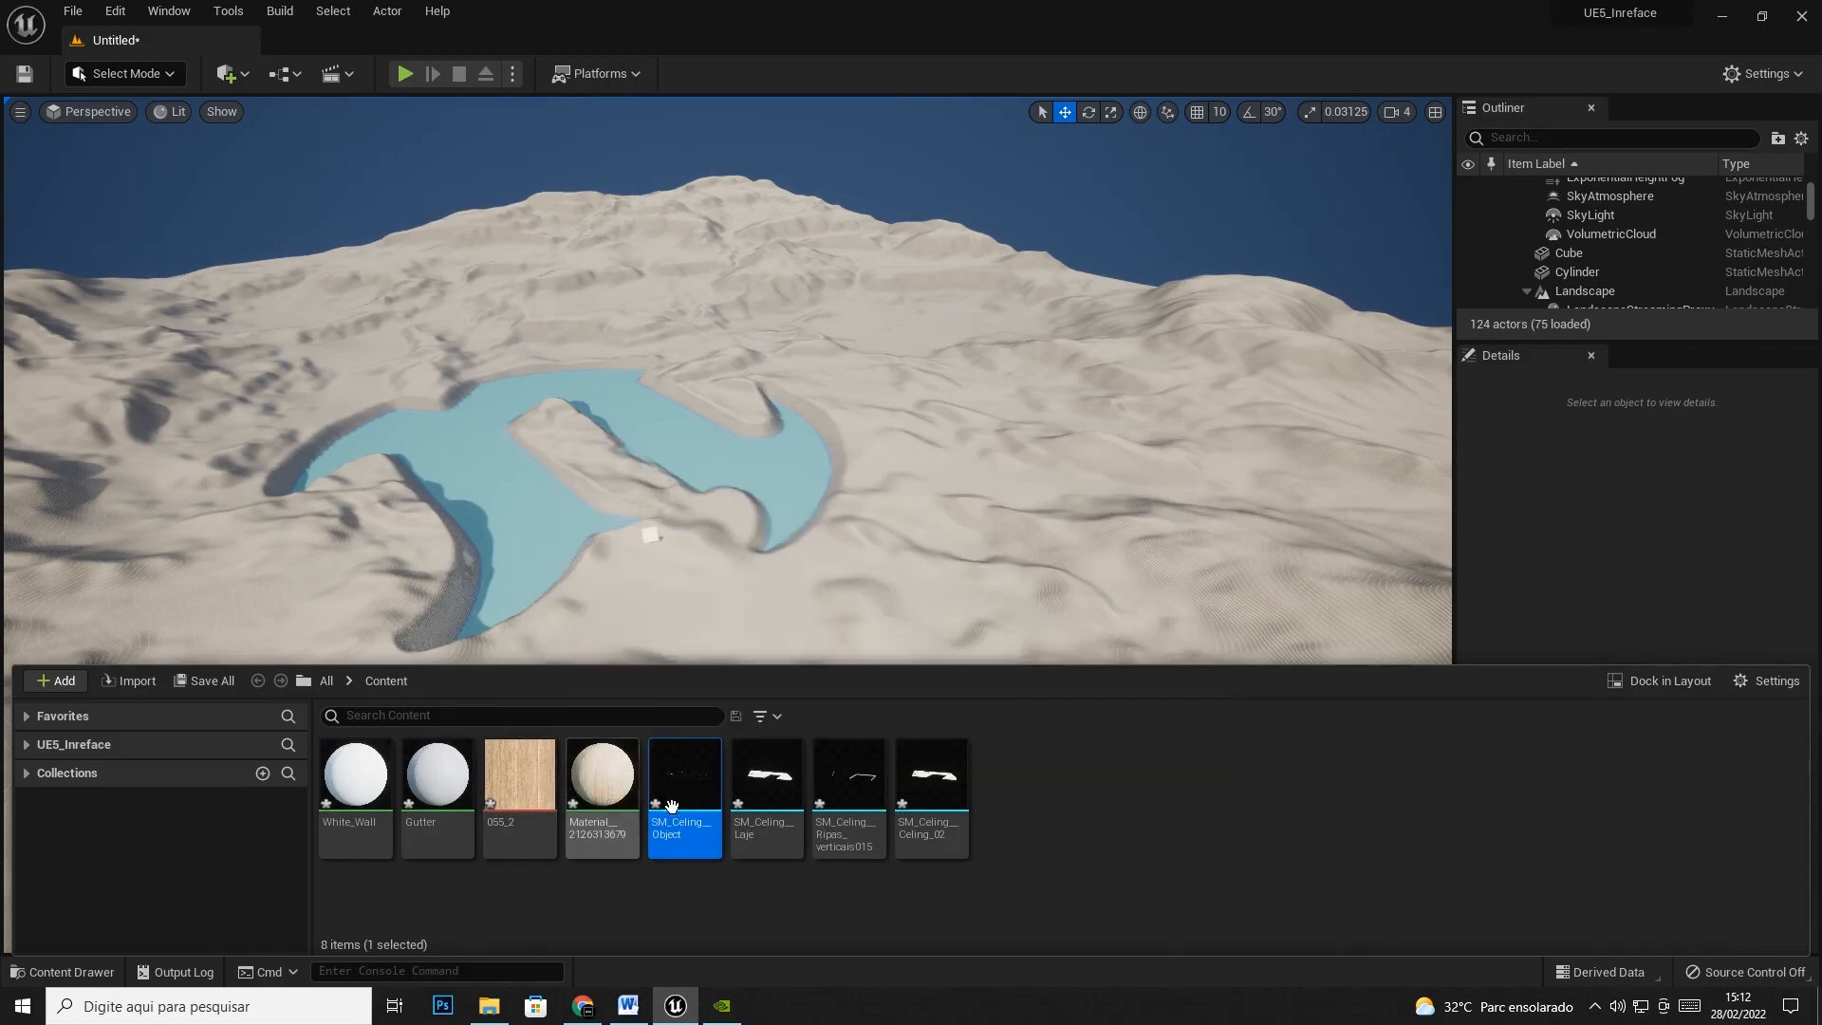
mouse_move(523, 822)
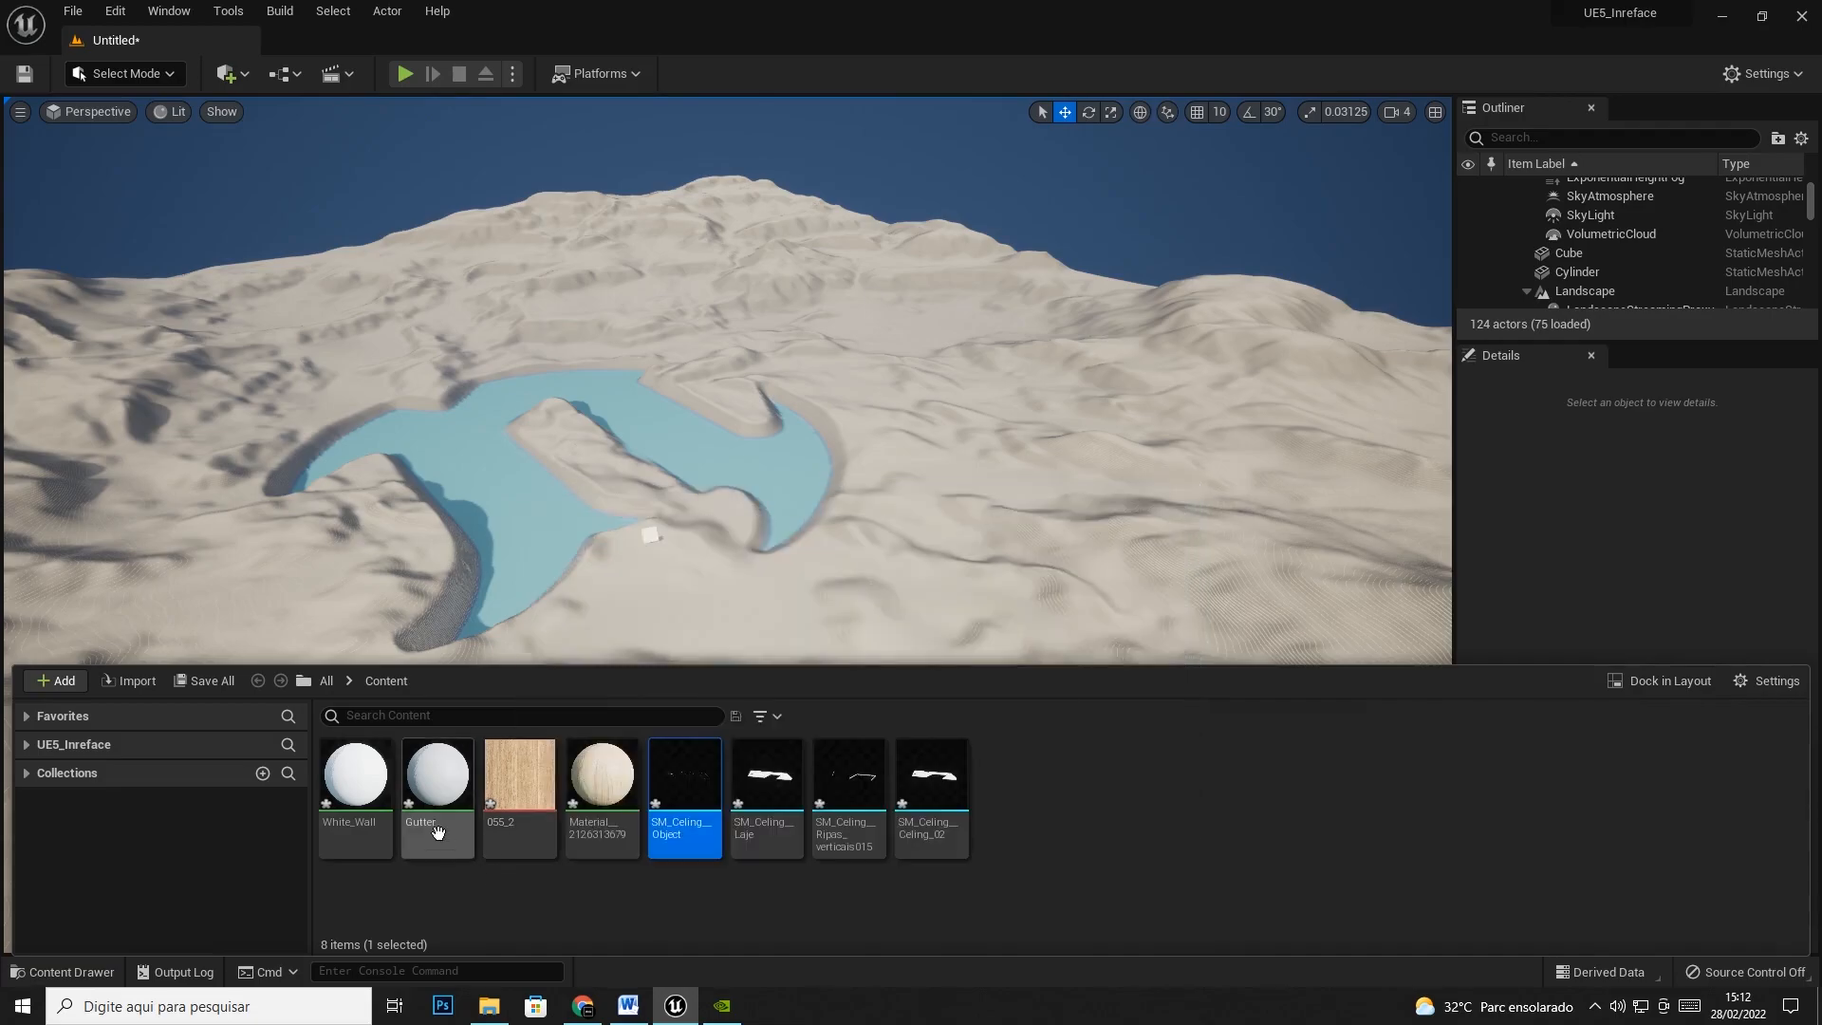
left_click(434, 807)
left_click(345, 824)
left_click(435, 816)
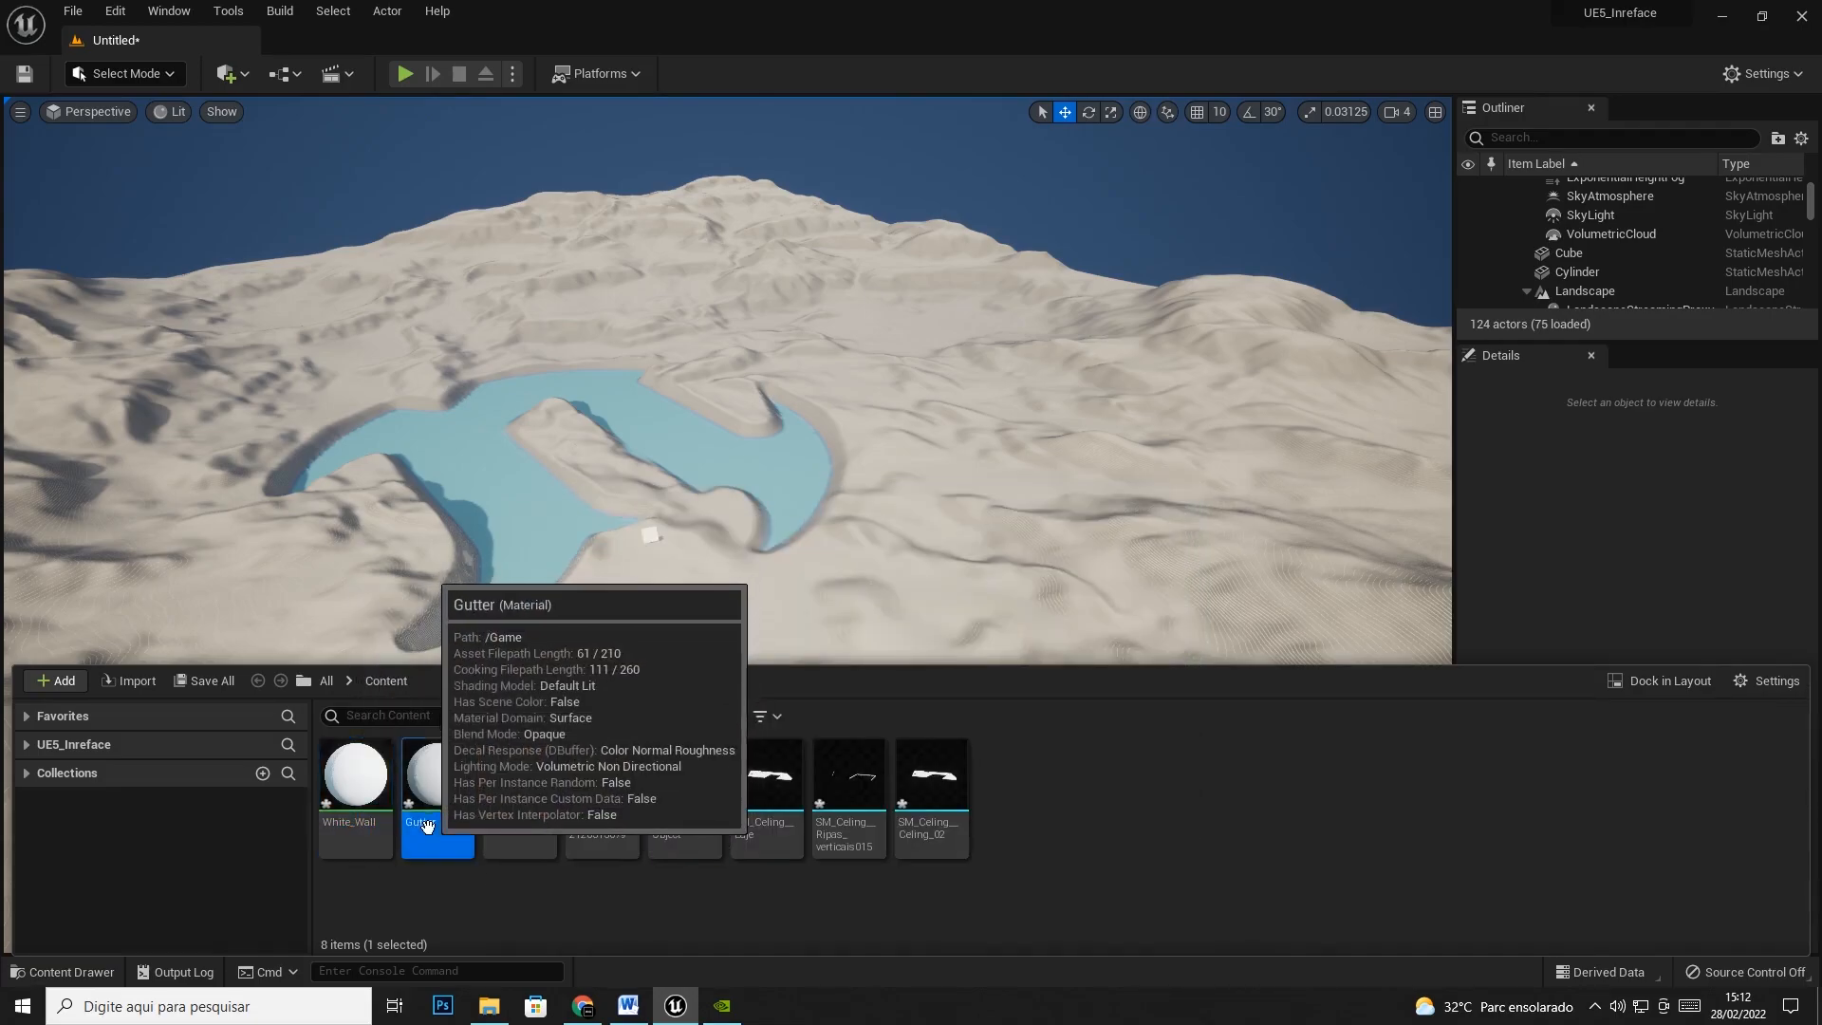
left_click(353, 824)
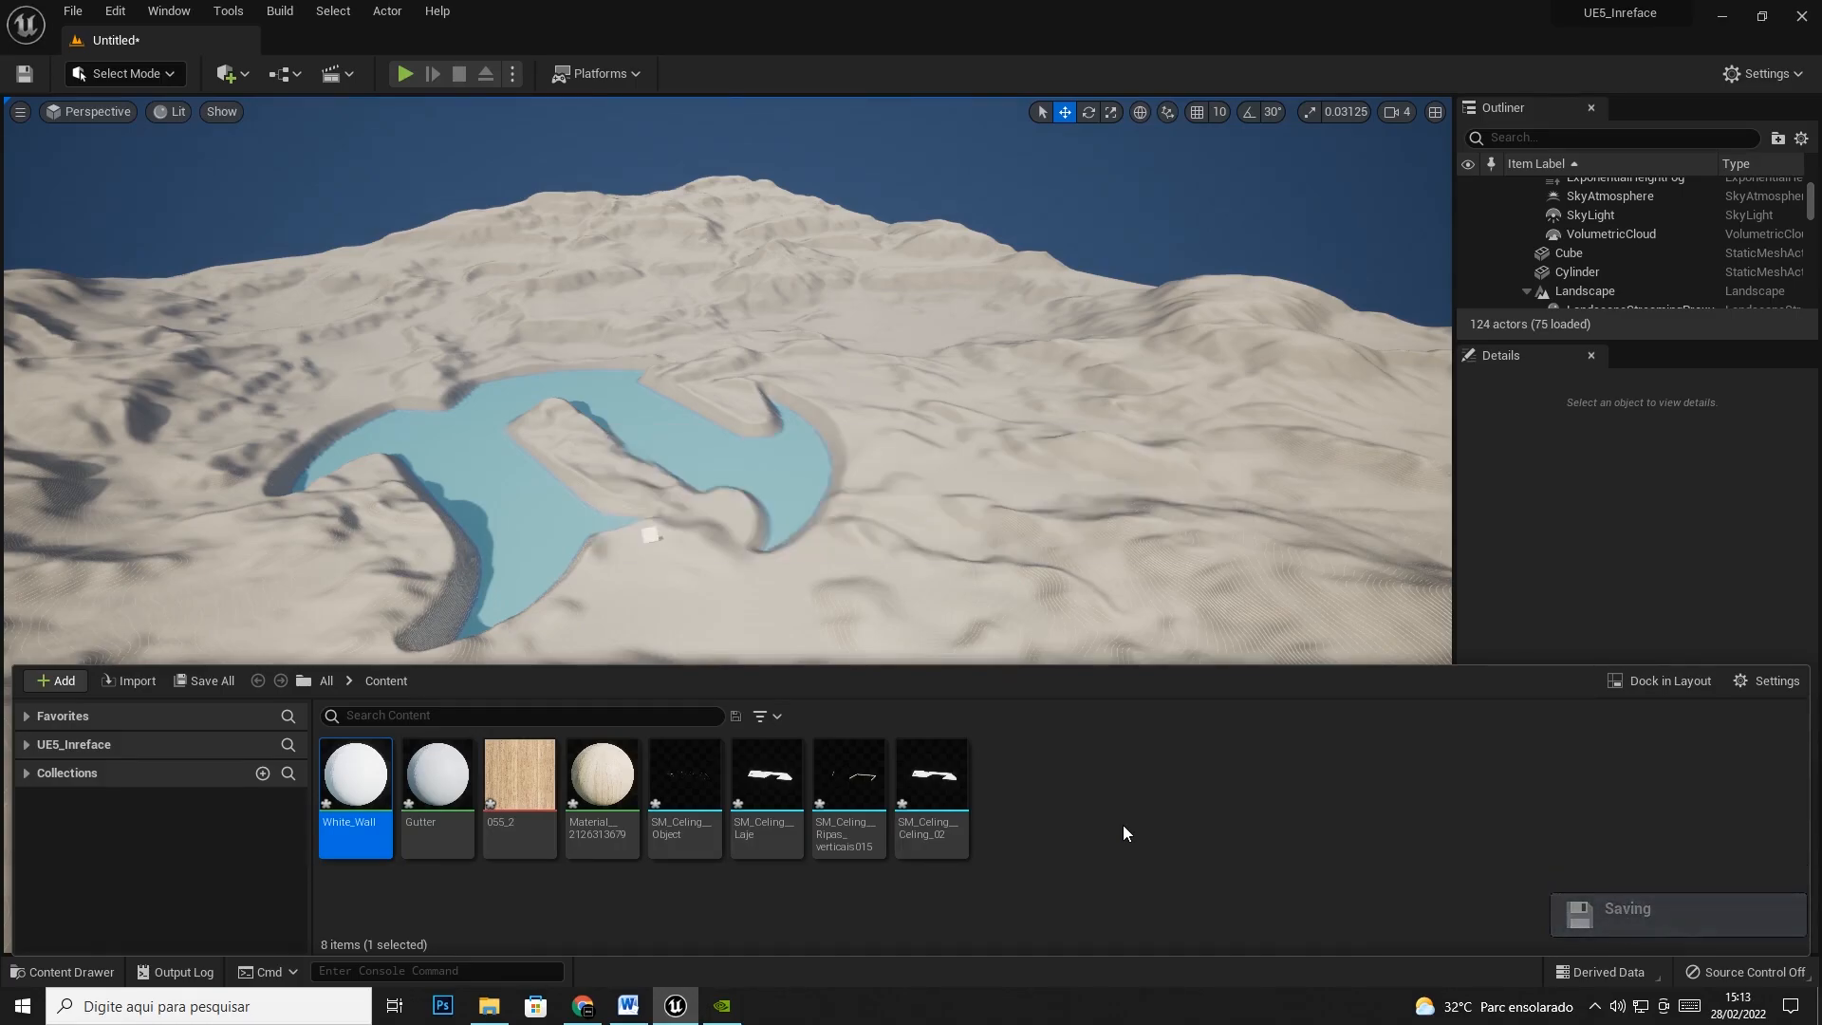
Create a folder named PIANO_HOUSE in the Content folder
right_click(1074, 824)
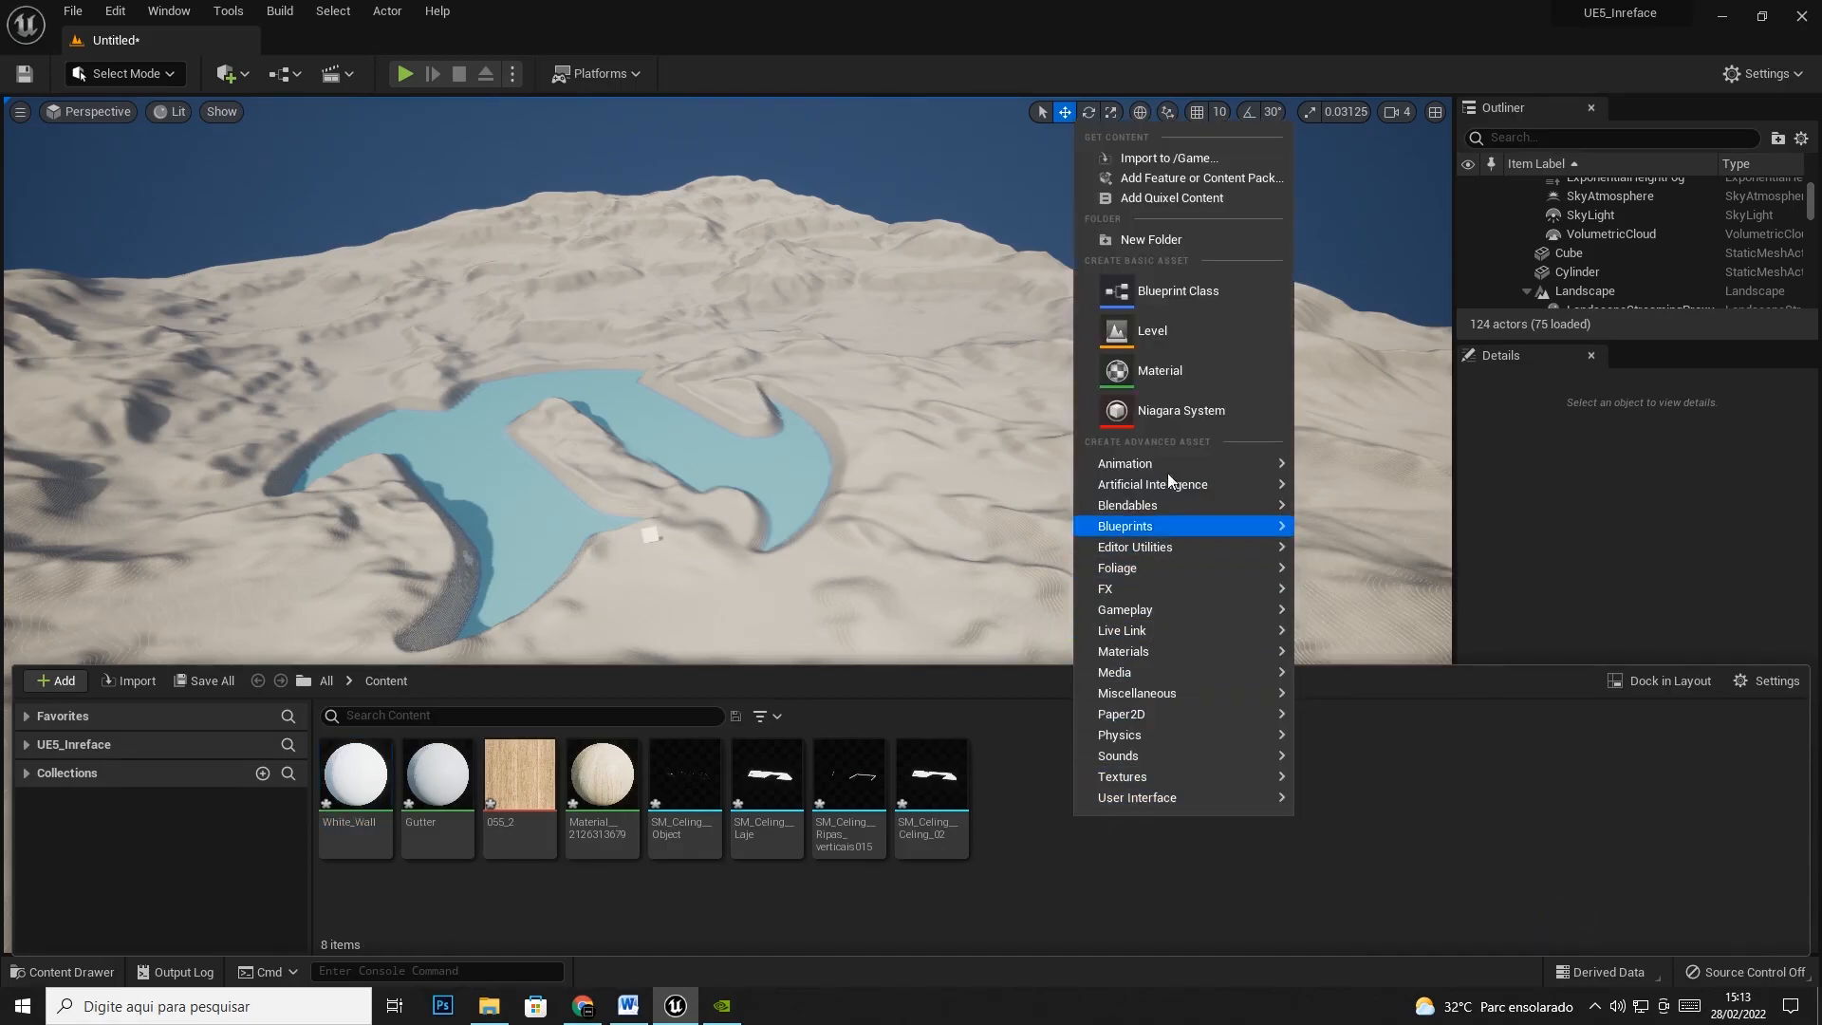
left_click(1190, 237)
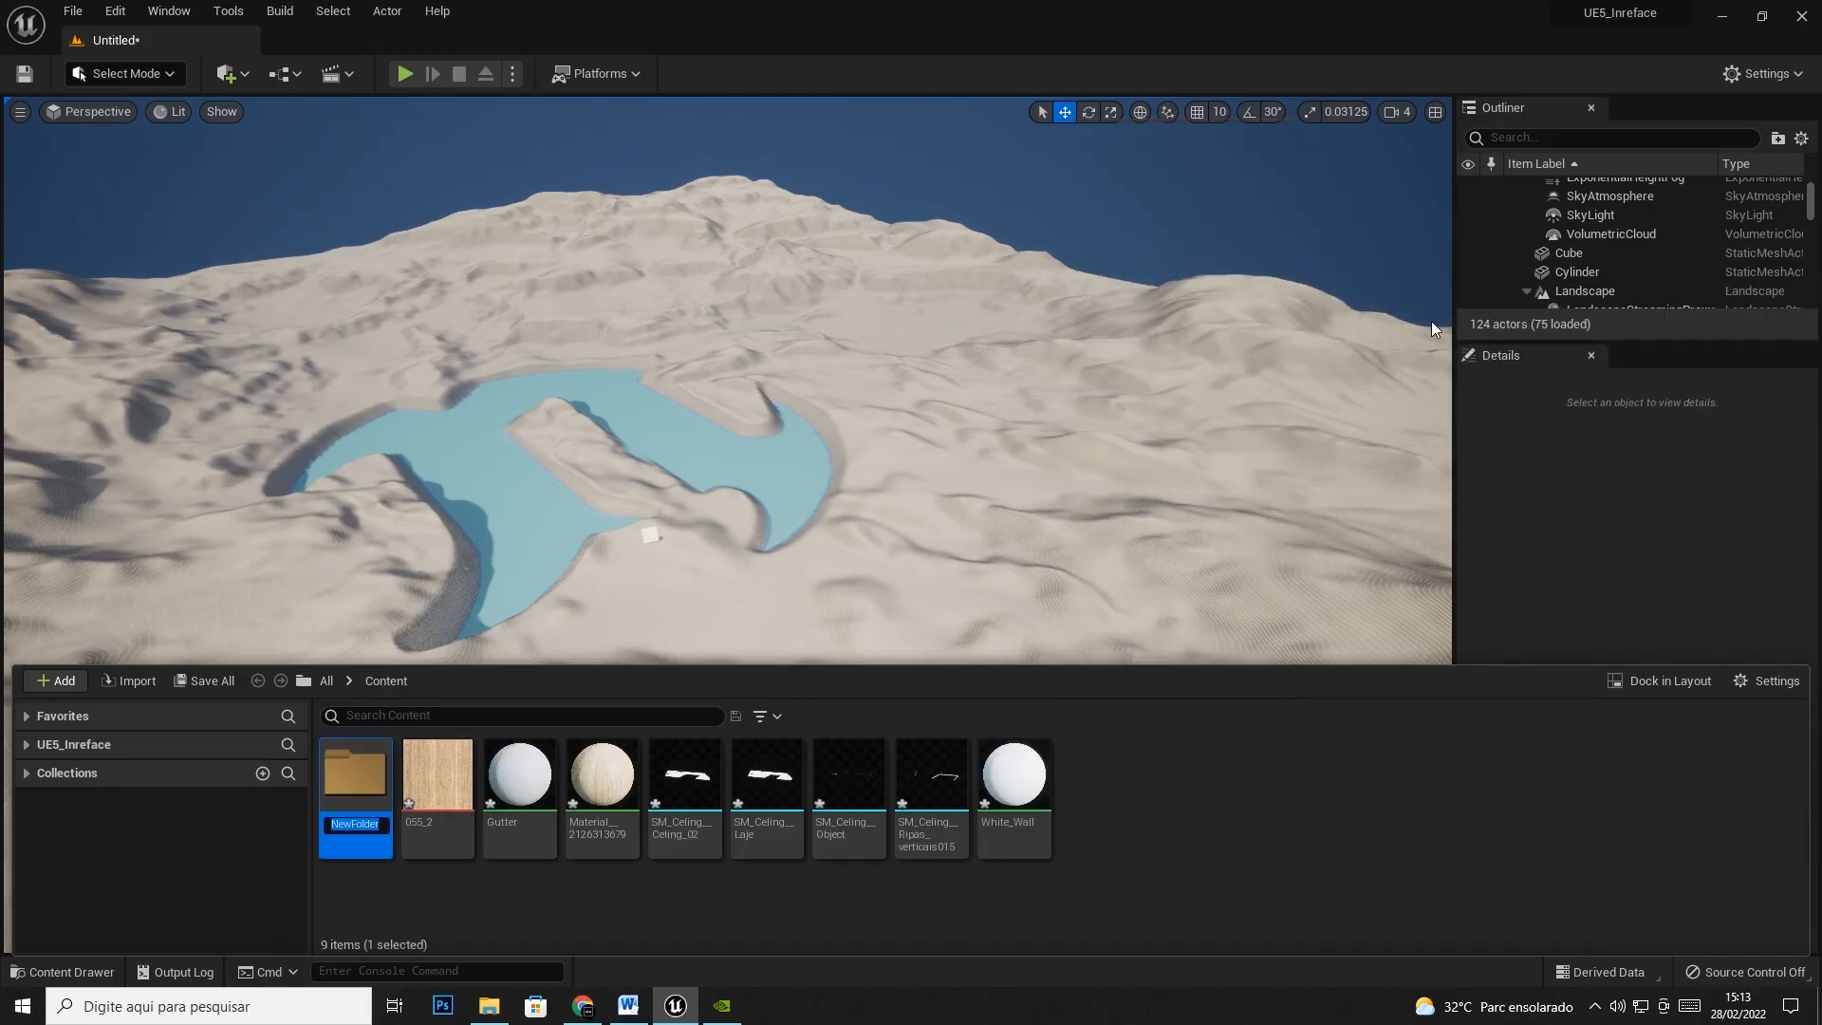
type("HOUSE")
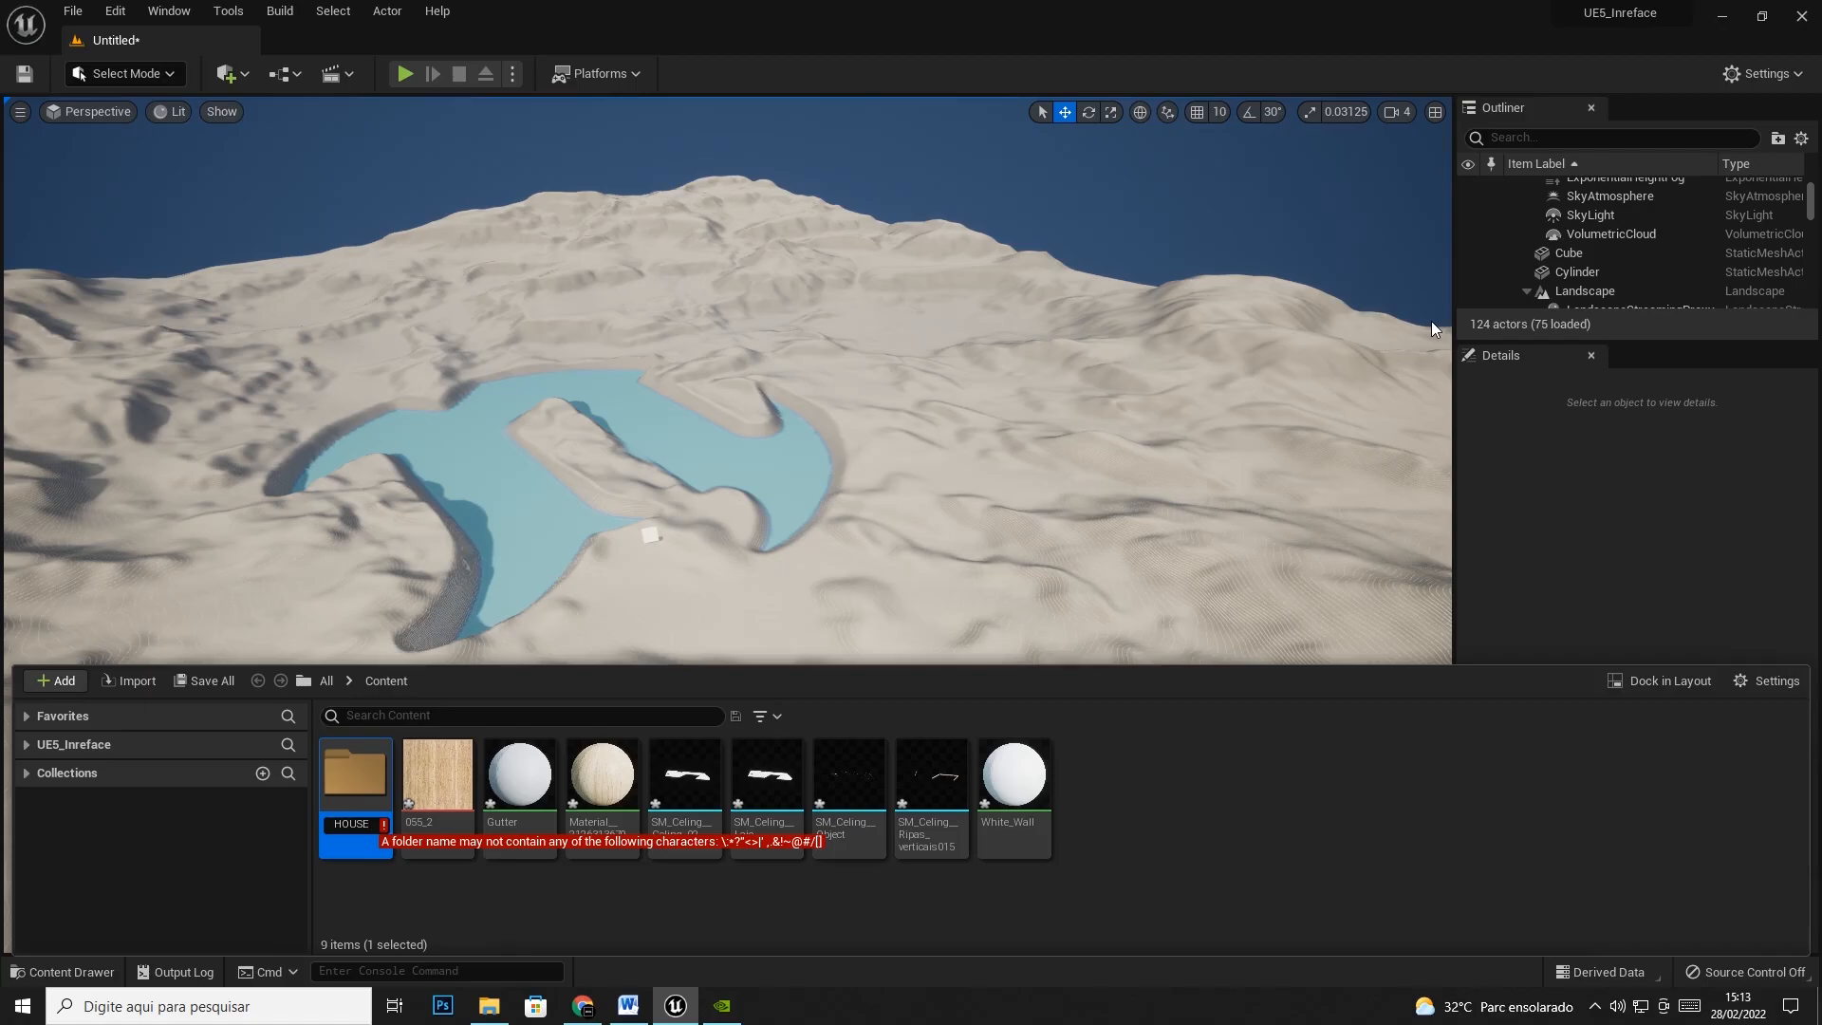
type("NO")
key("BackSpace")
type("_")
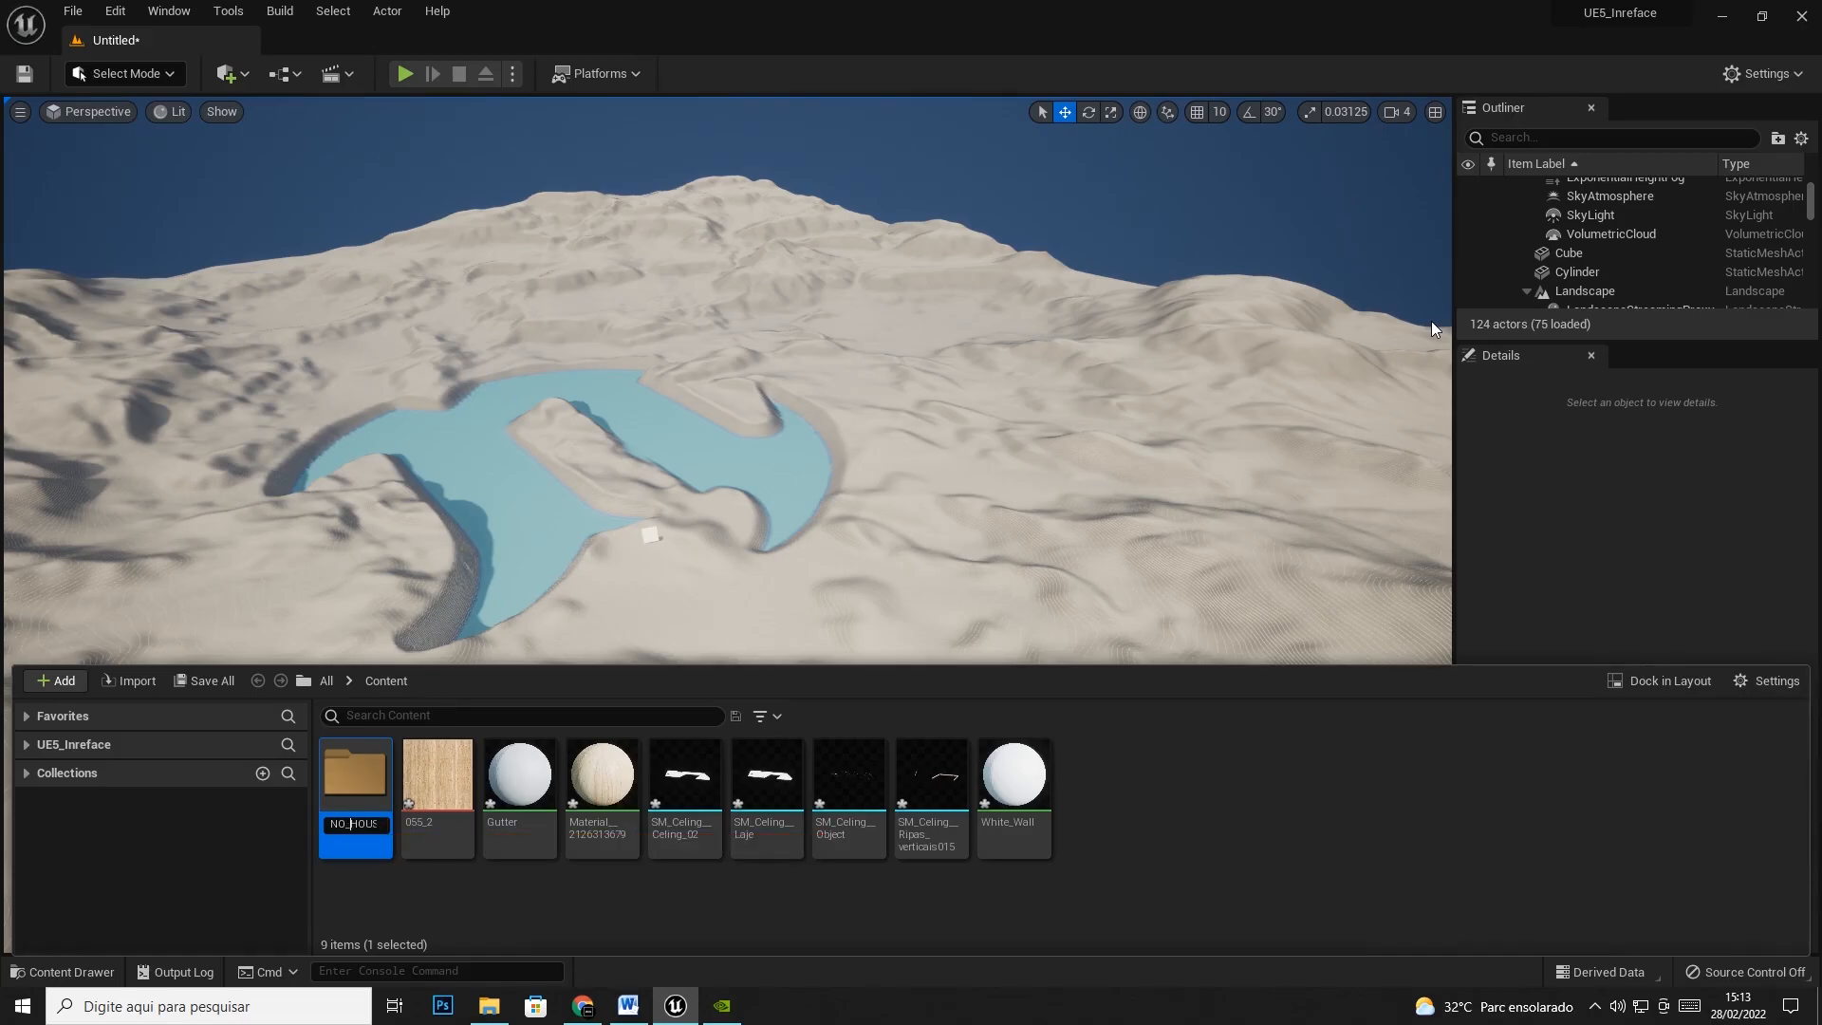
key("Return")
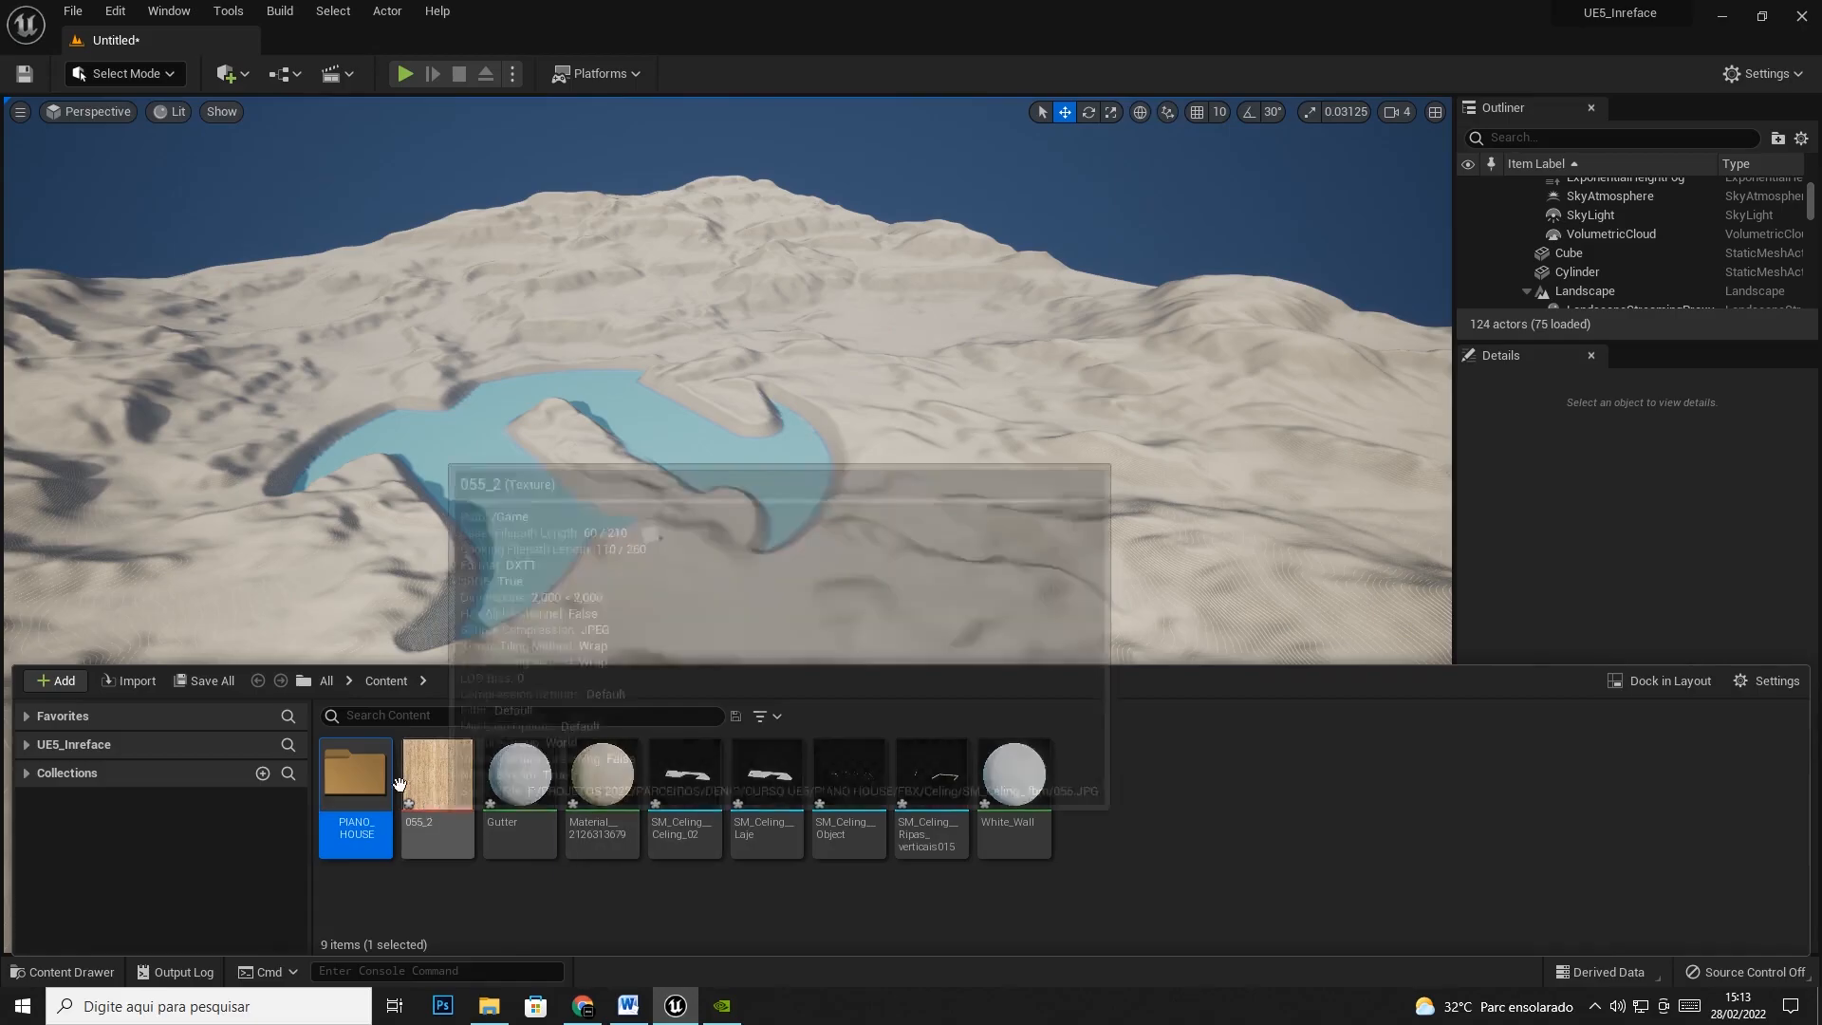
Create a subfolder named GEOMETRIES inside the PIANO_HOUSE folder
double_click(368, 789)
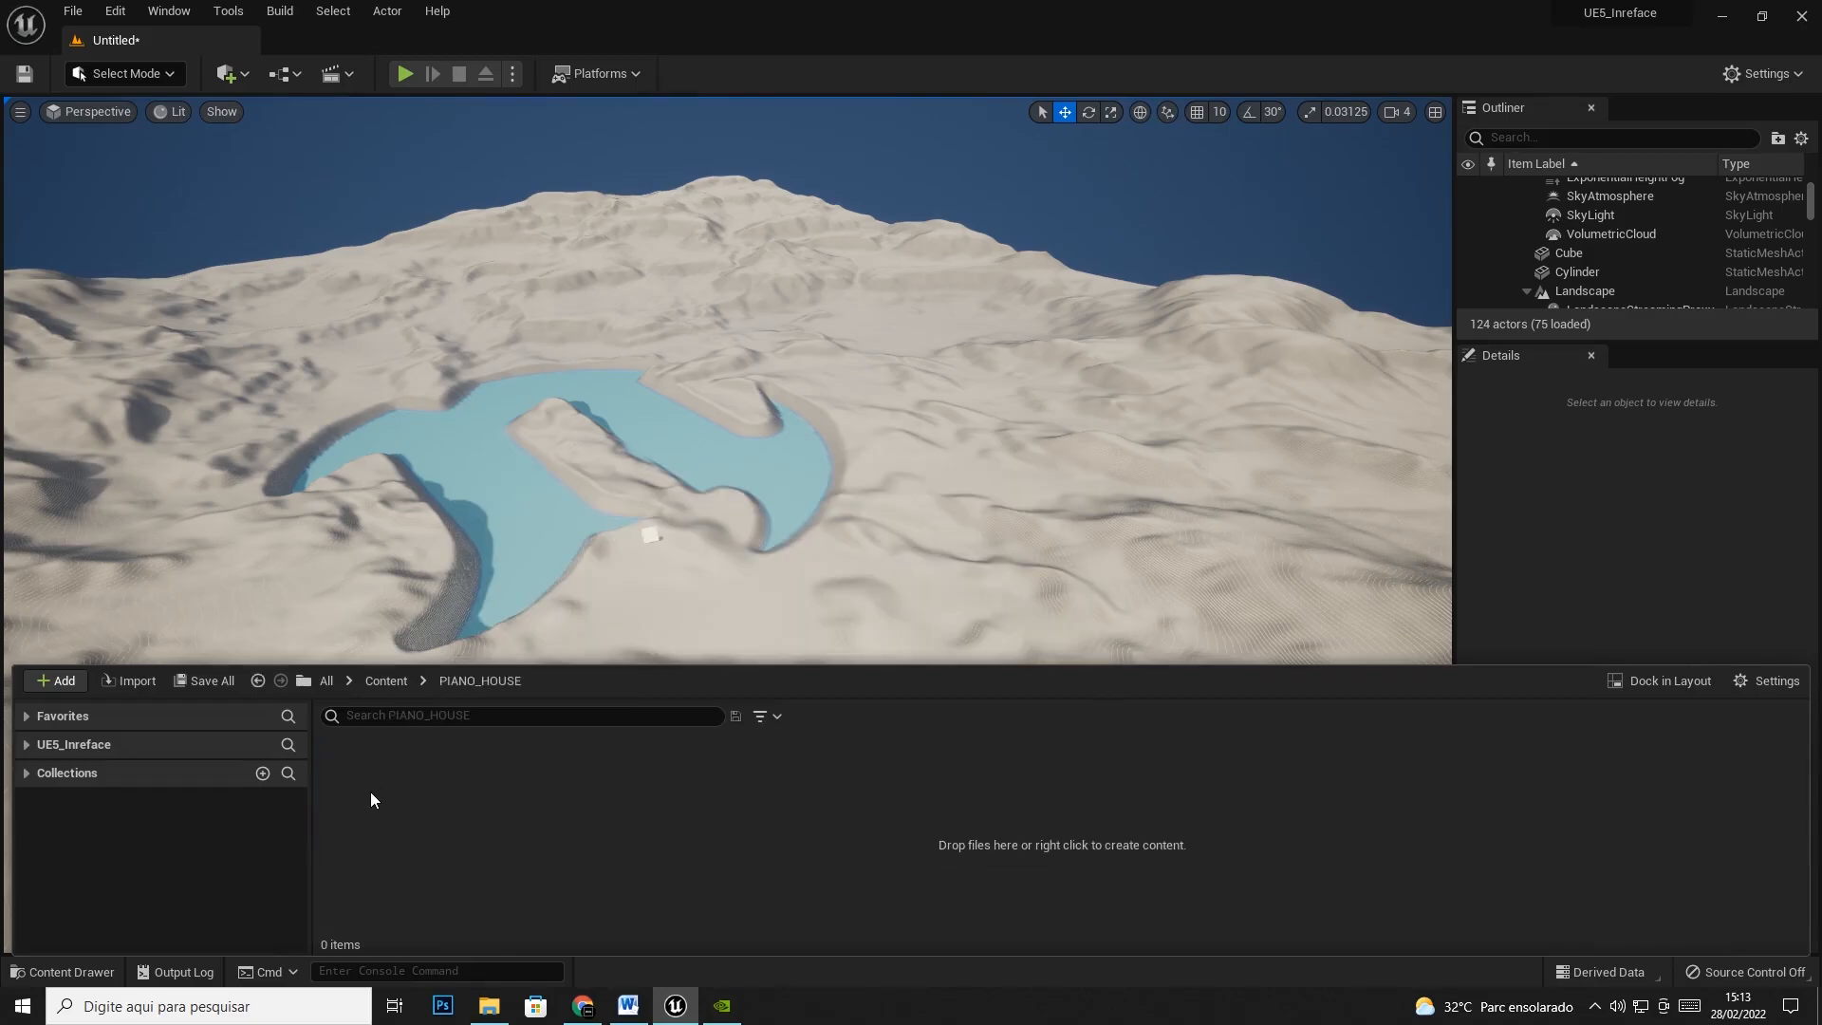
left_click(26, 744)
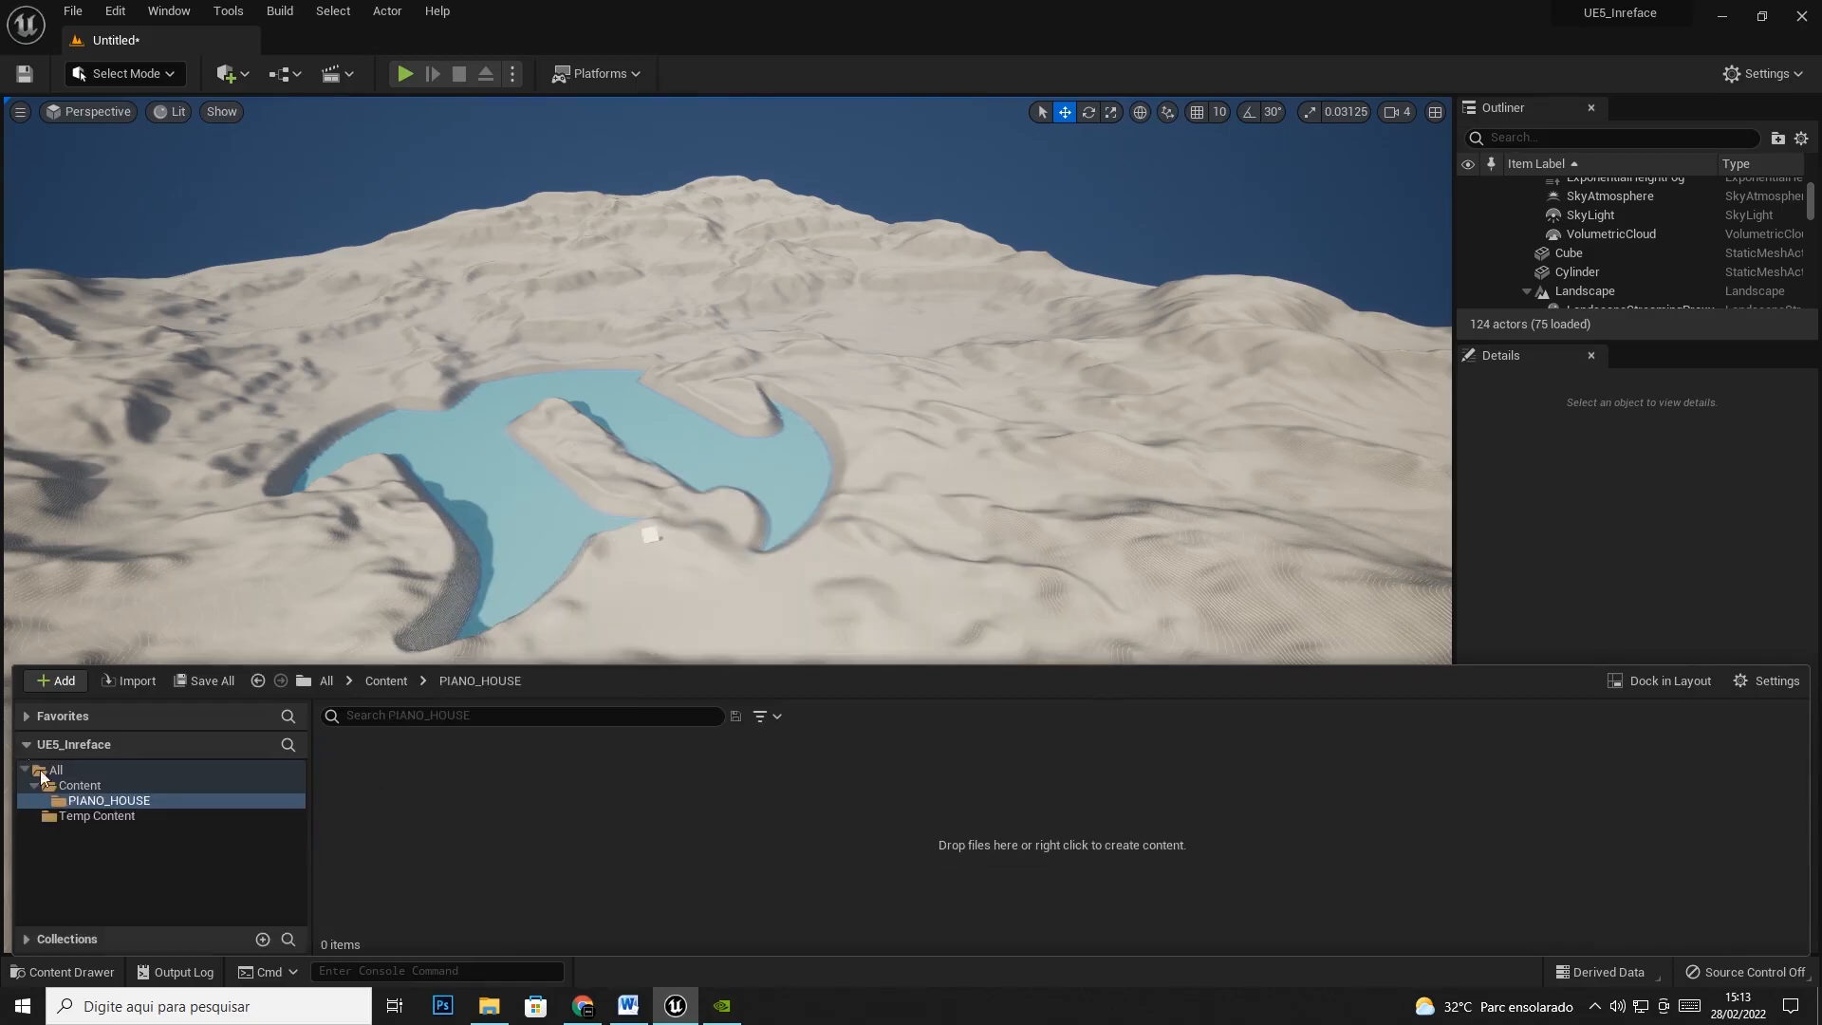
right_click(379, 765)
mouse_move(464, 438)
left_click(486, 188)
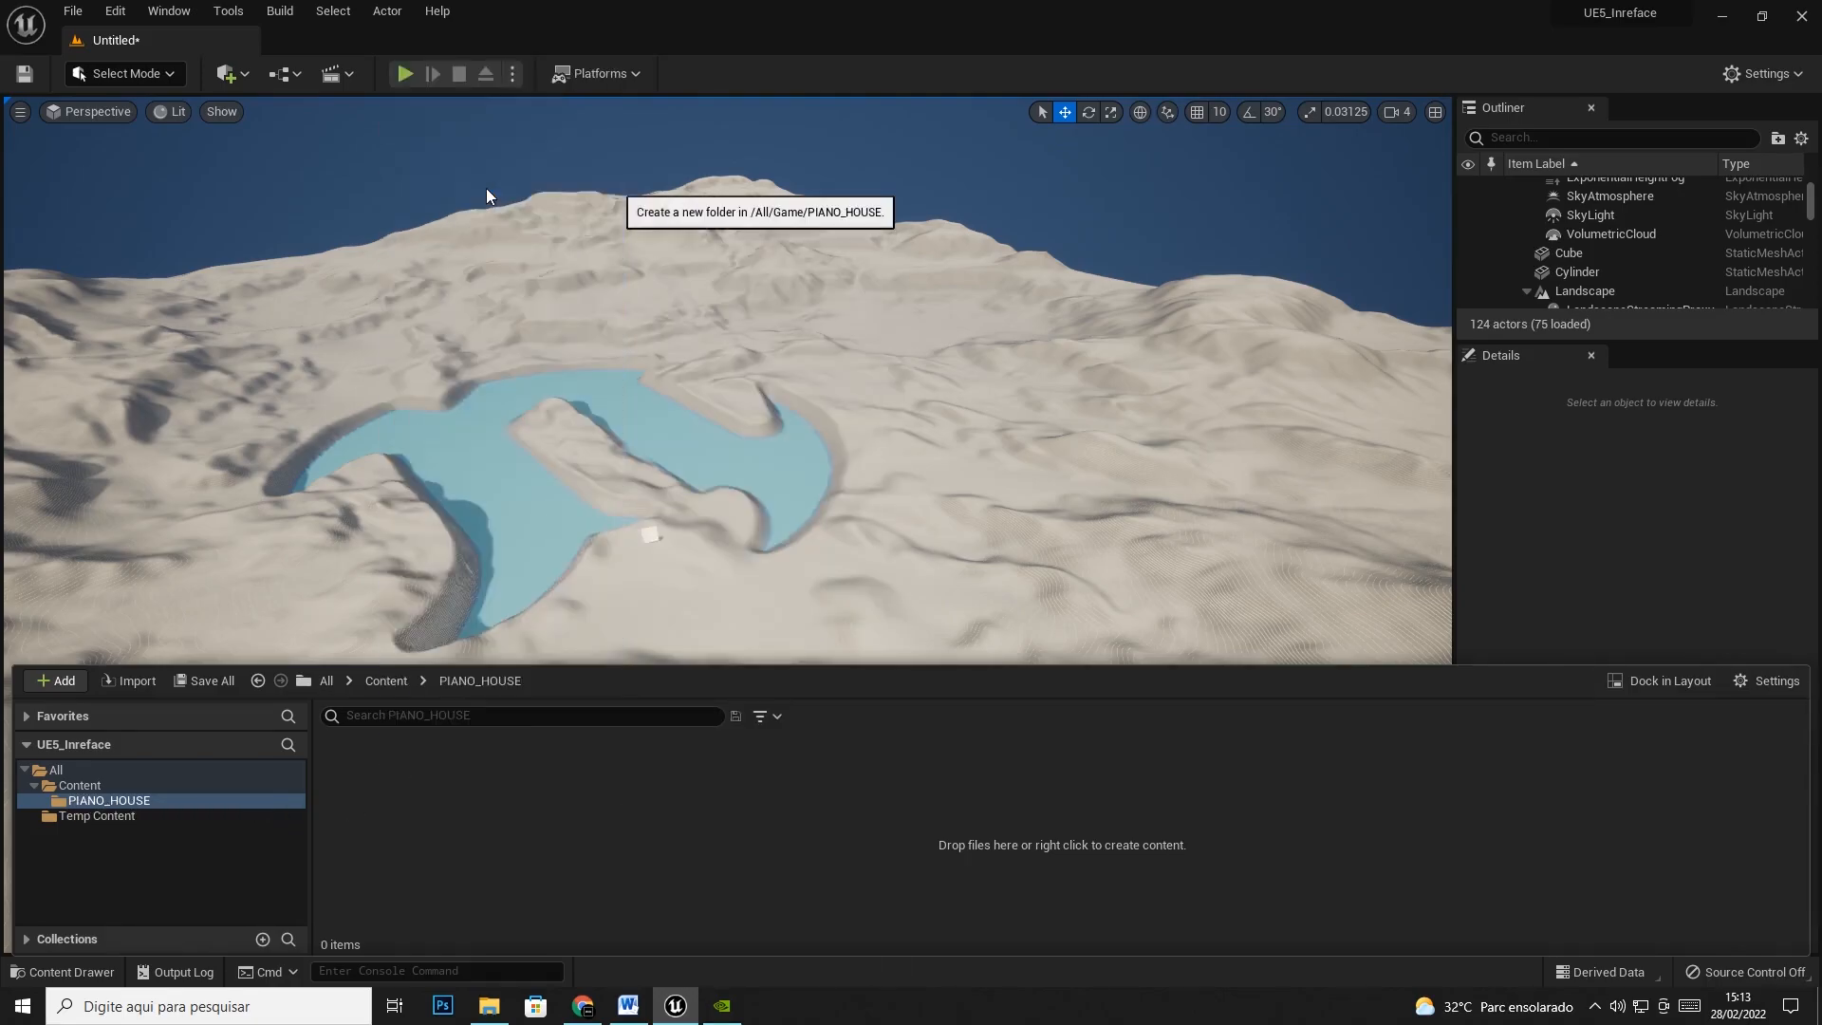
type("GEOMETRIES")
key("Return")
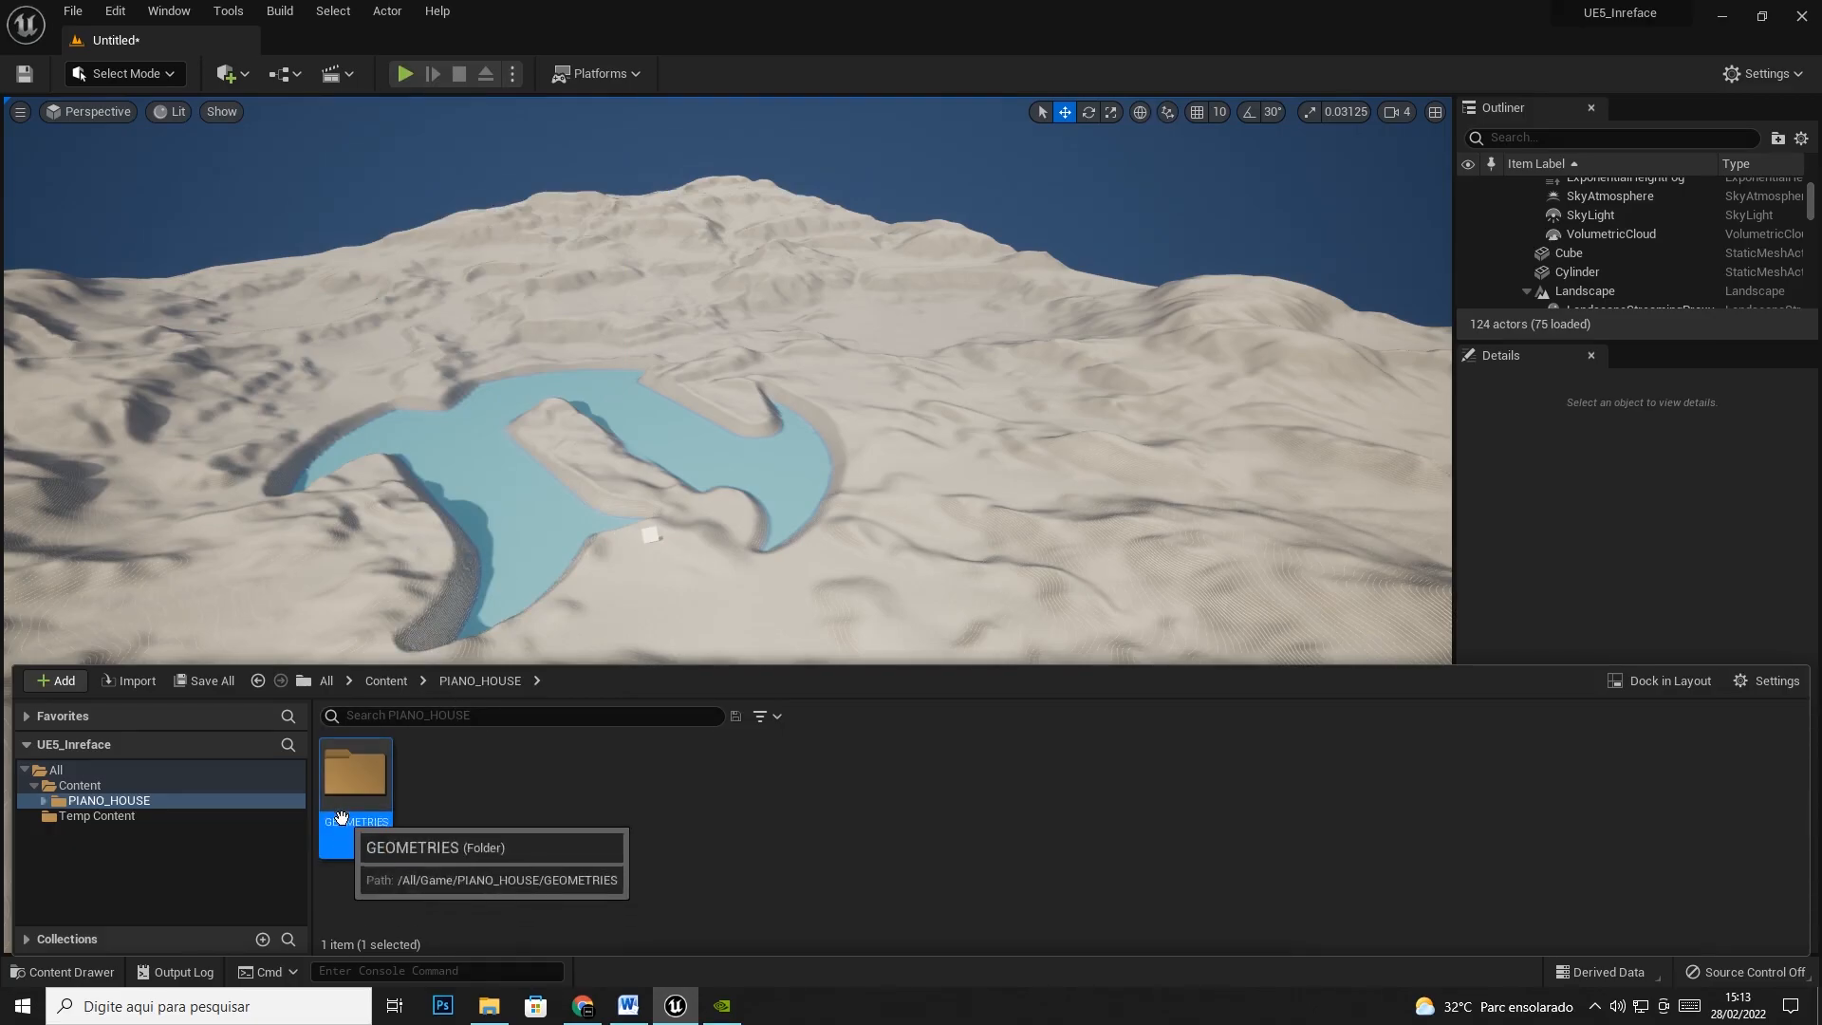
Move the four SM_Celing static meshes from the Content folder into PIANO_HOUSE's GEOMETRIES folder, and open that folder
left_click(43, 800)
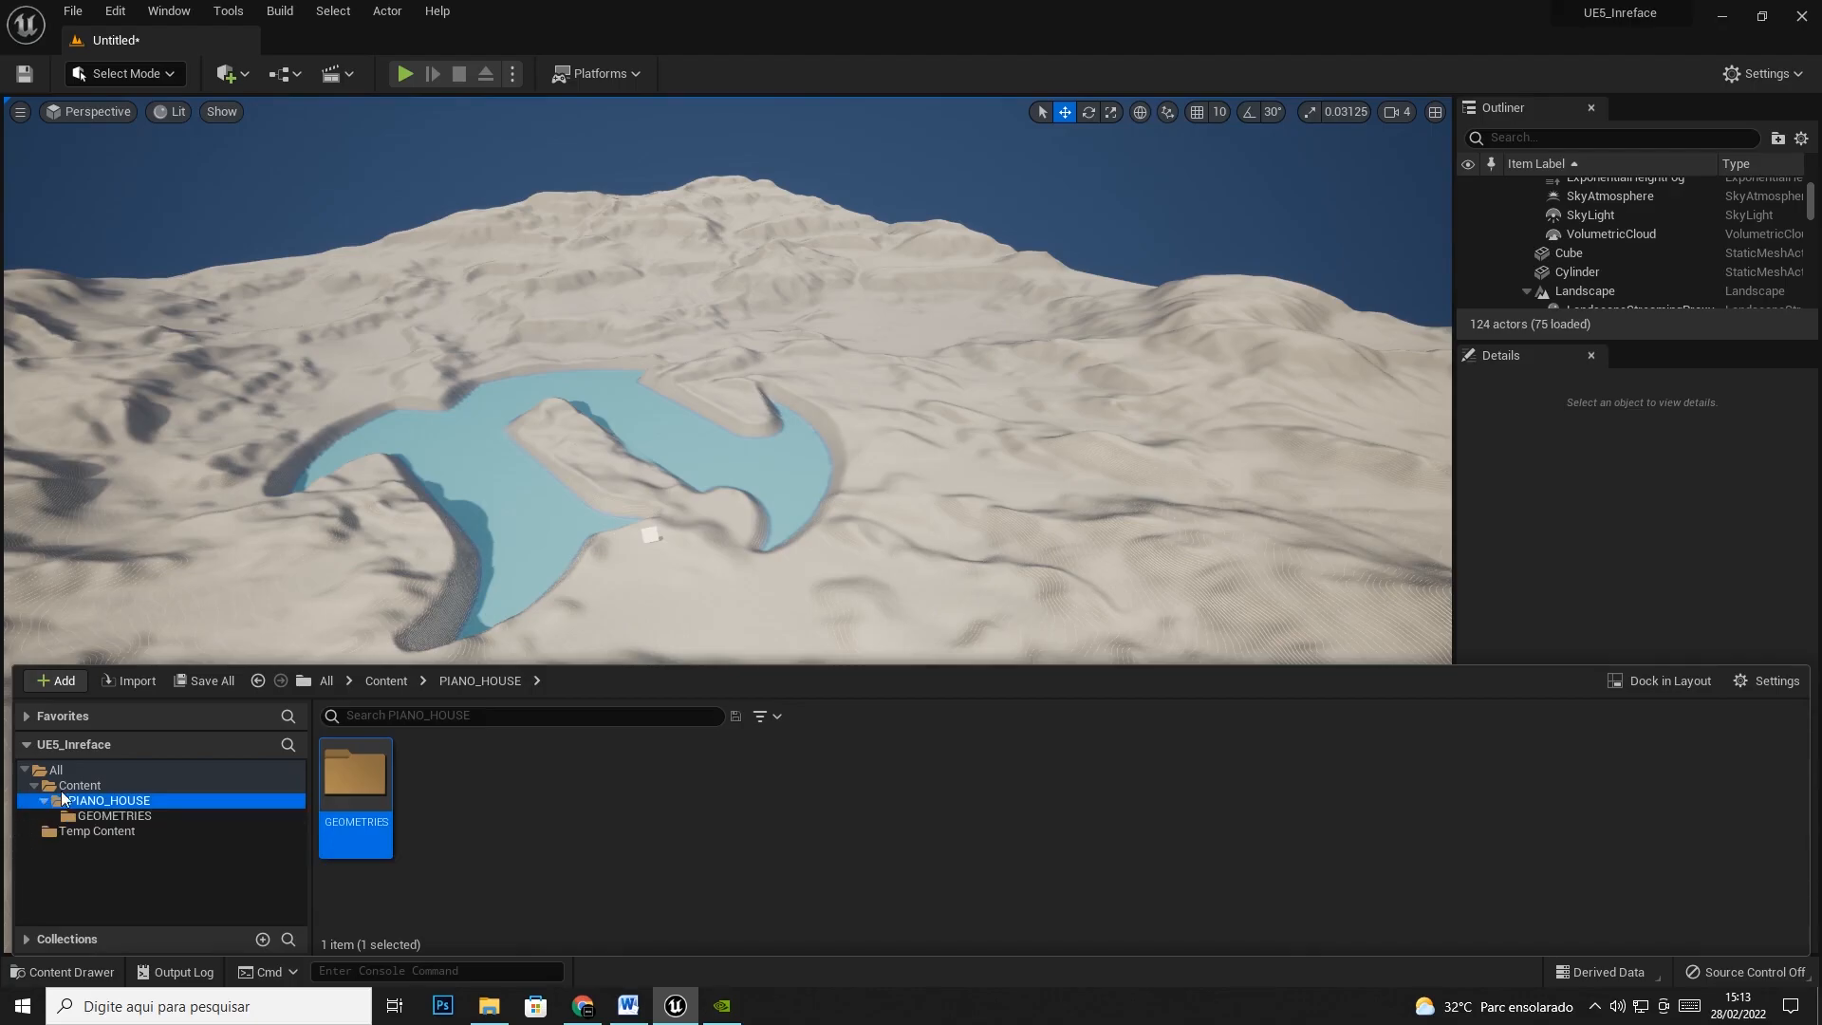
left_click(66, 787)
left_click(1012, 797)
left_click(930, 816)
key("Left")
key("Left")
key("Left")
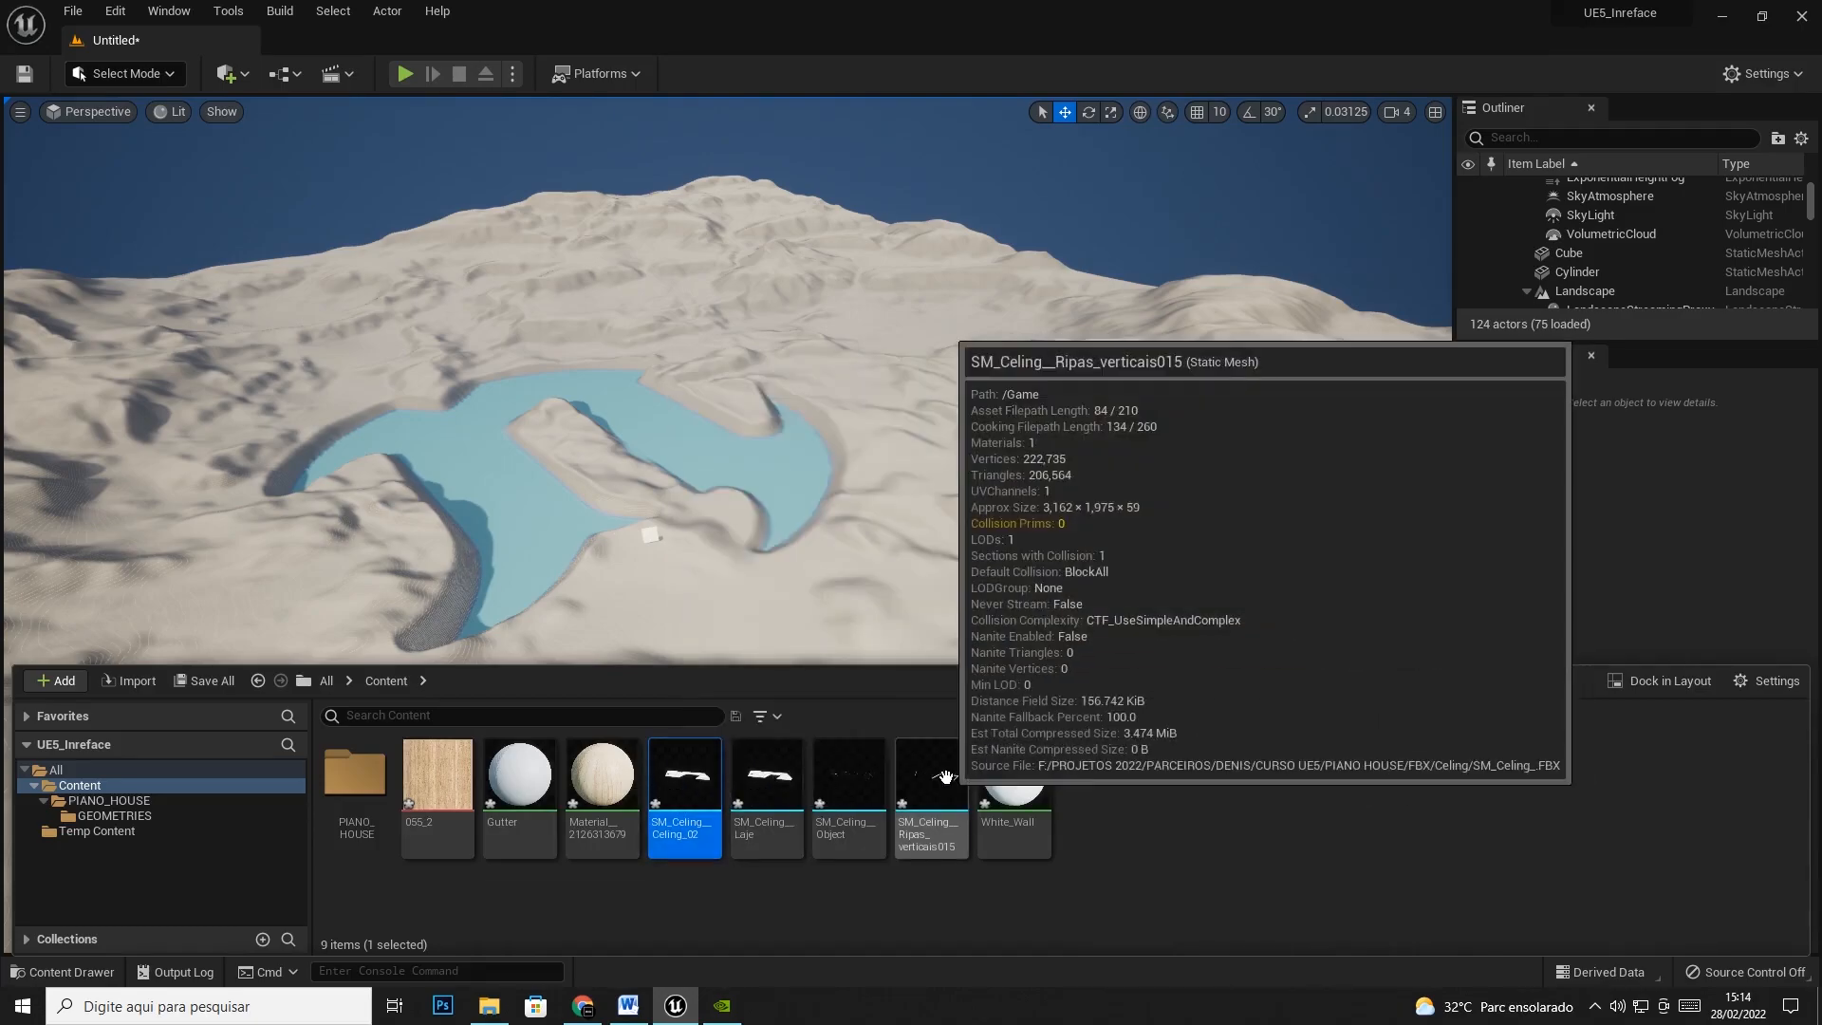
left_click(945, 777, "shift")
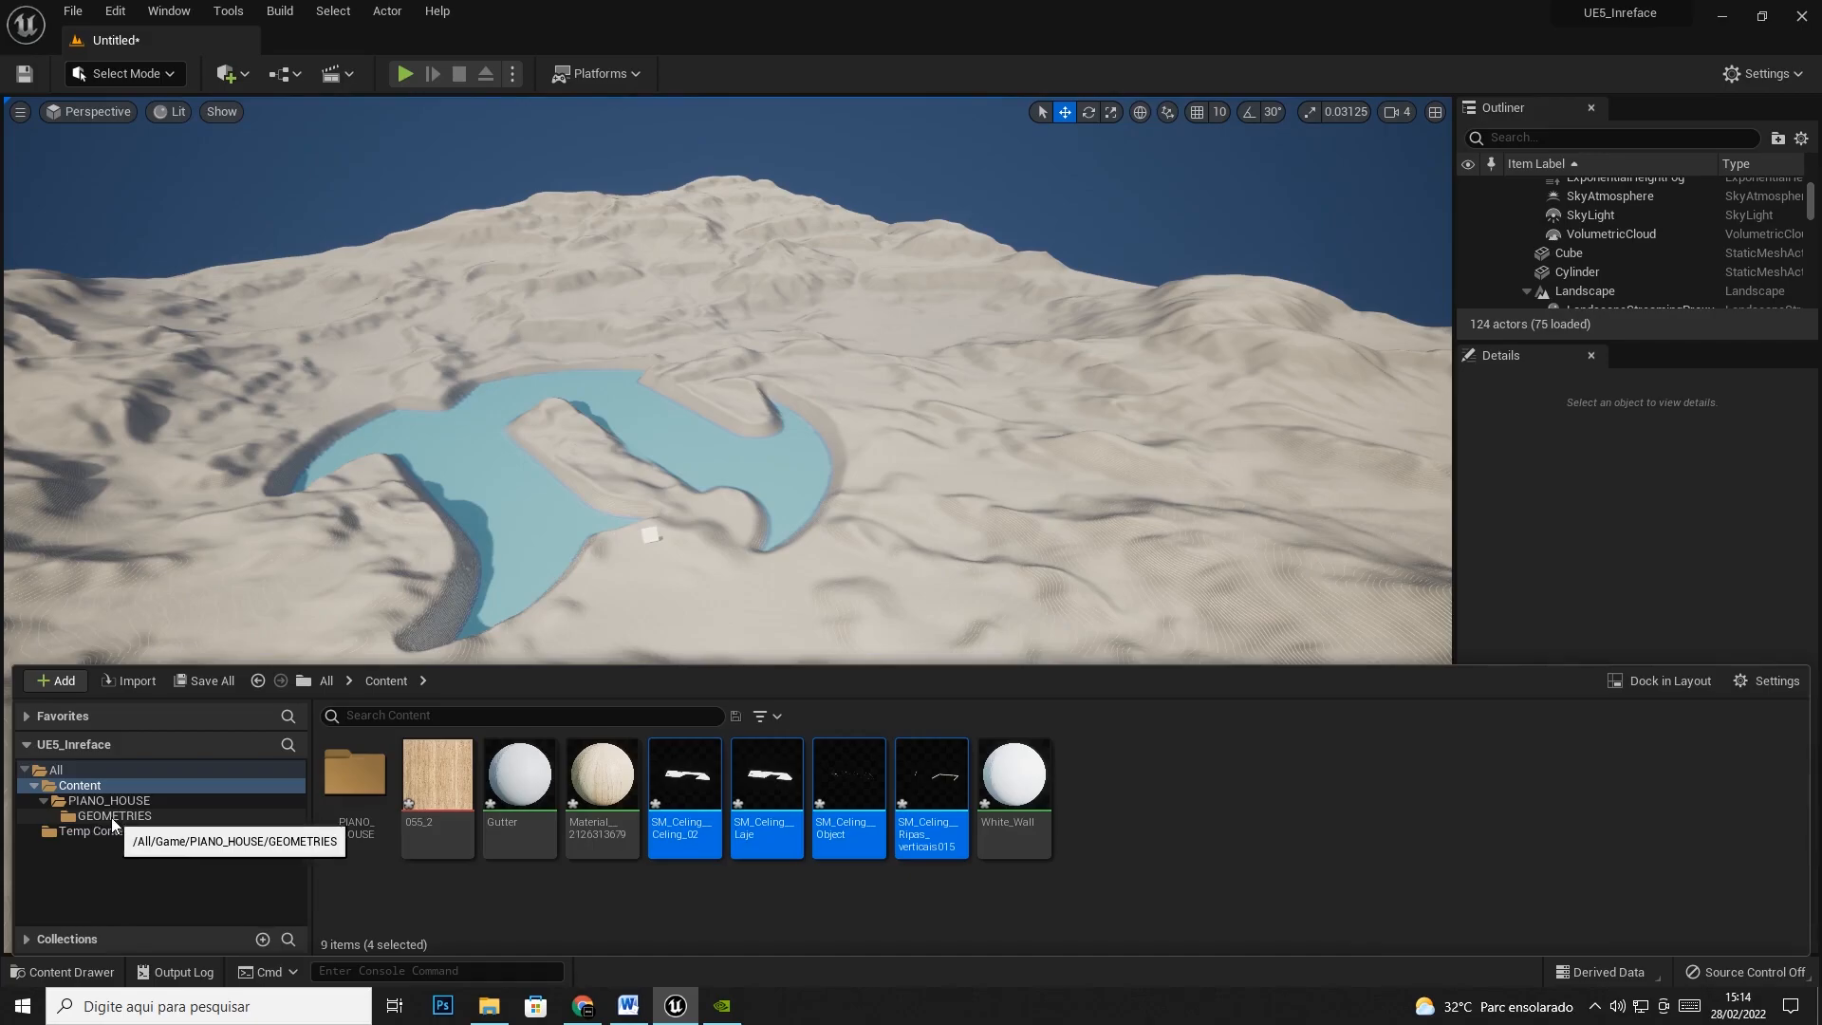
left_click_drag(669, 782, 117, 815)
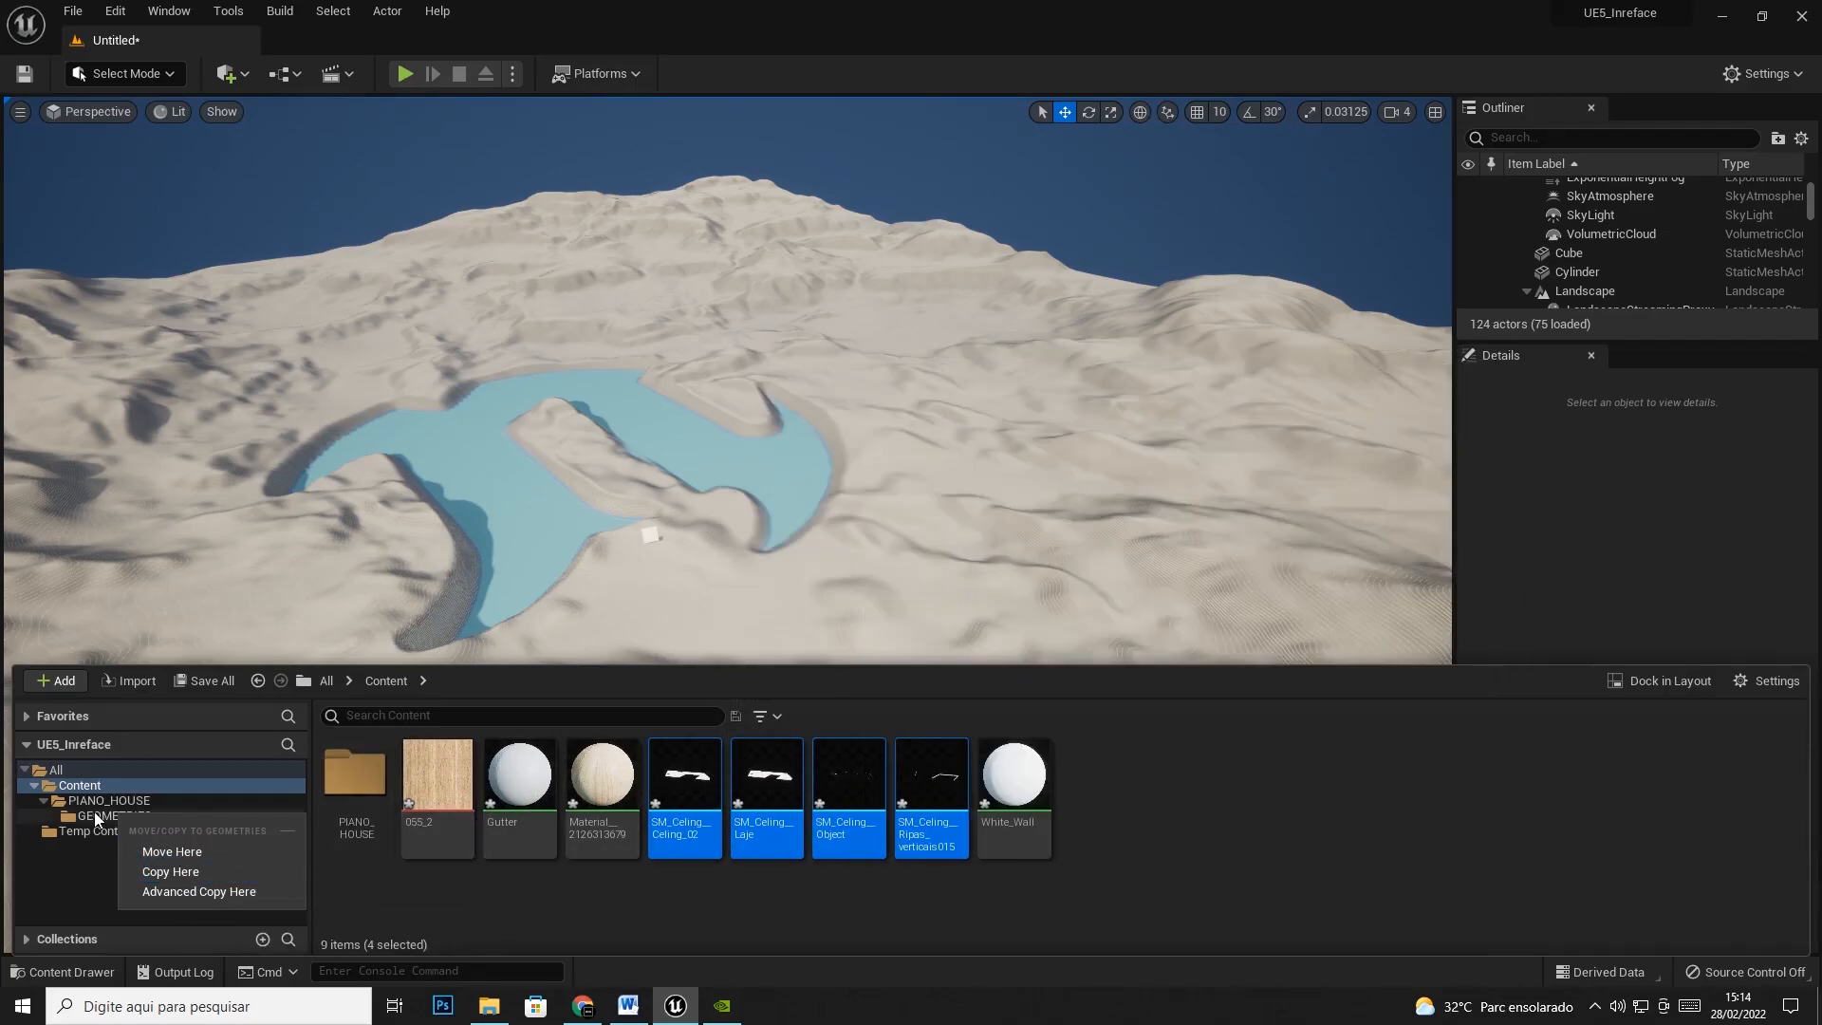
left_click(174, 849)
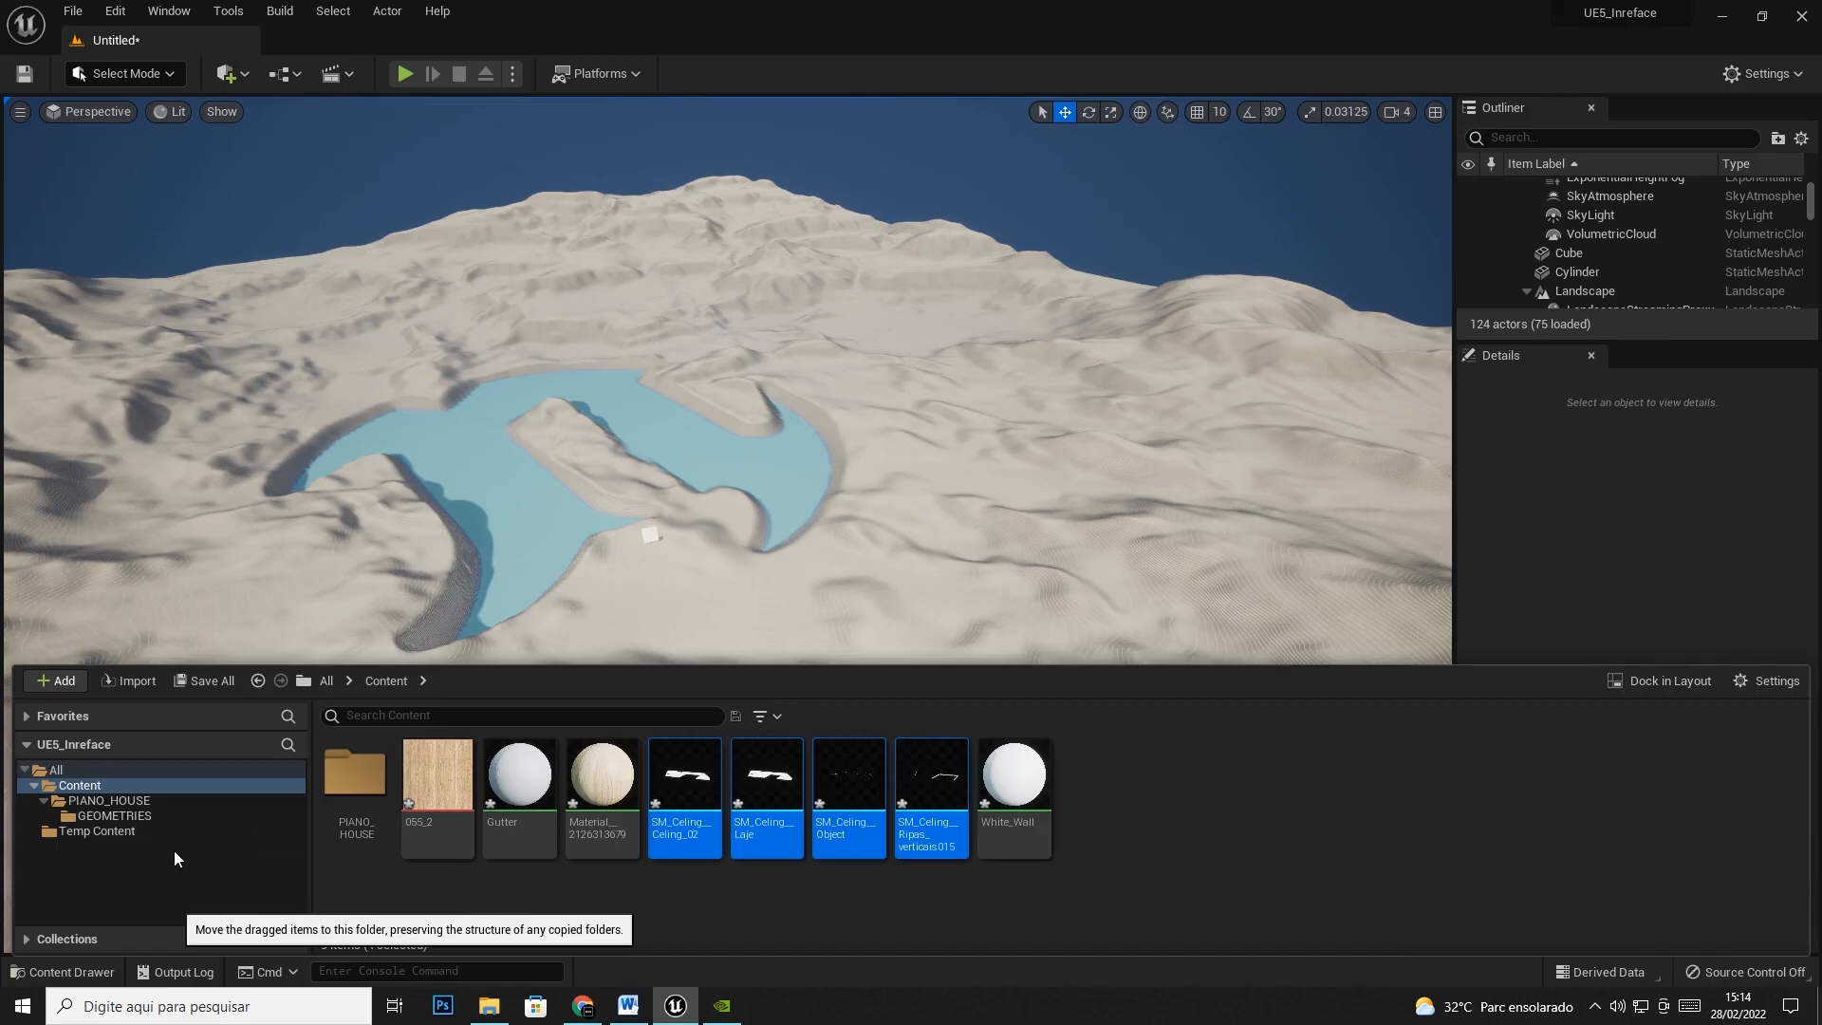
left_click(87, 816)
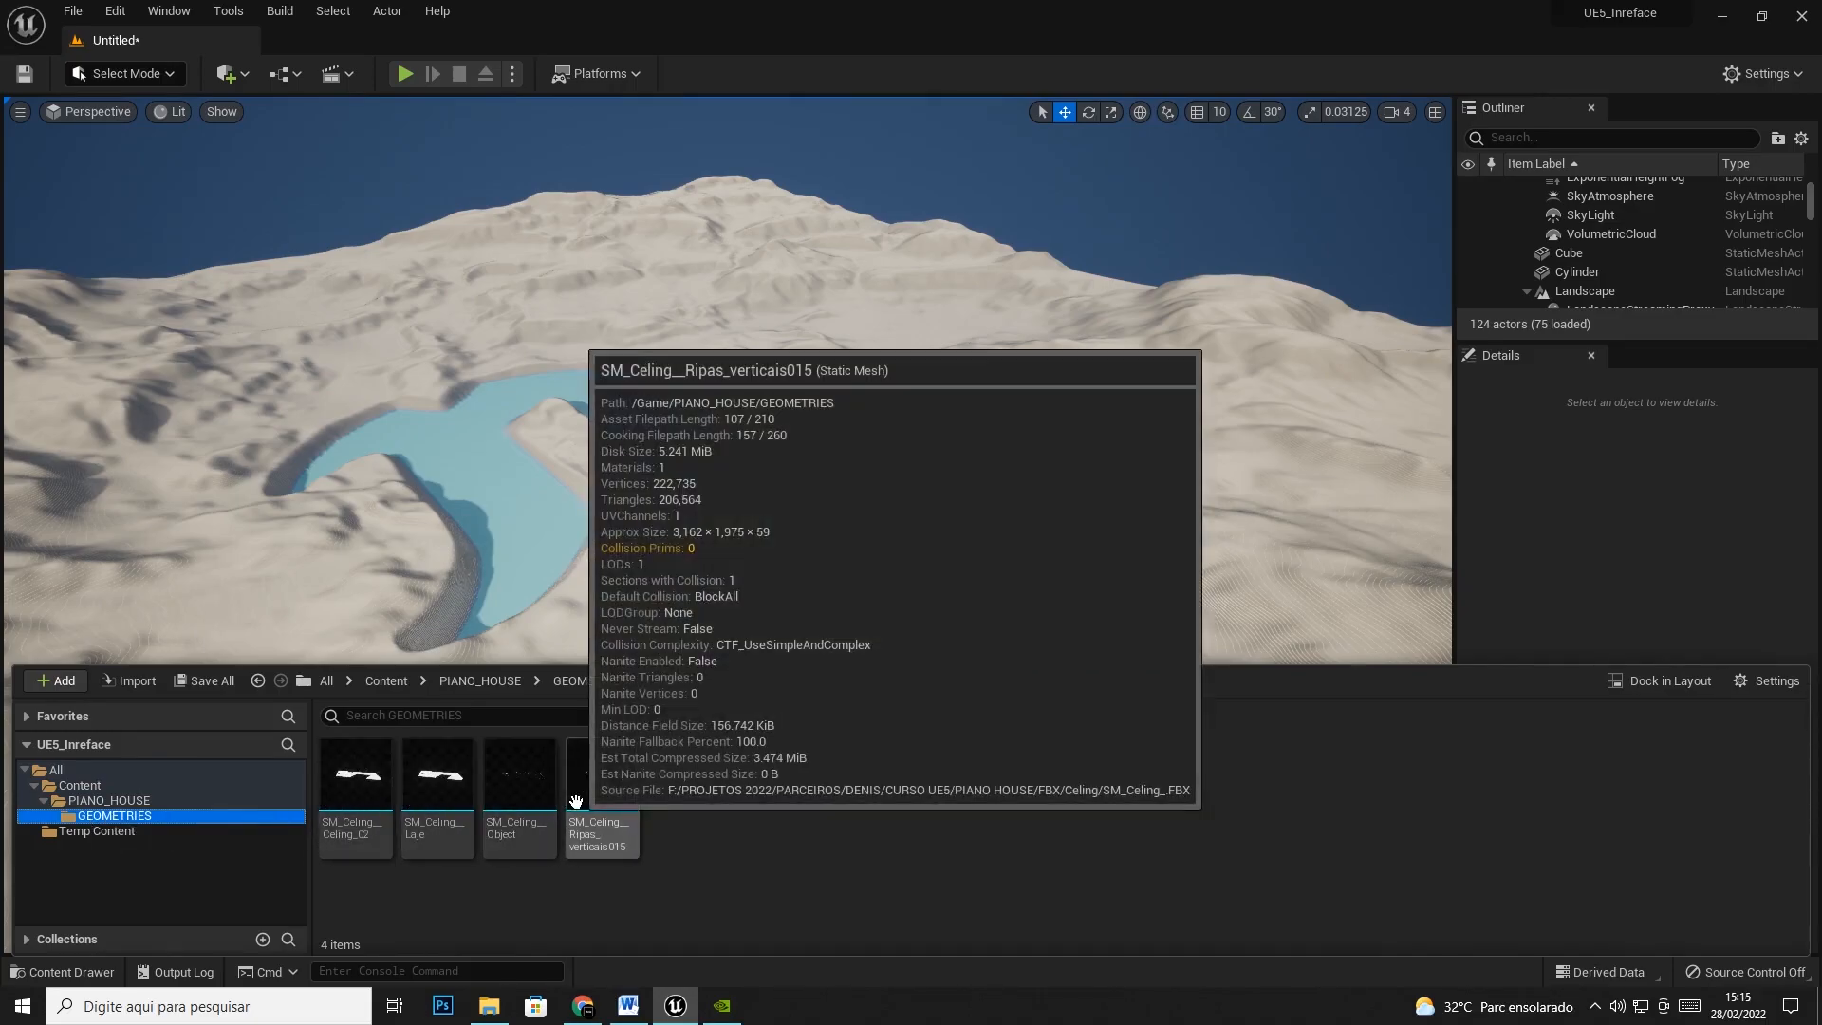
Create a subfolder named TEXTURES inside the PIANO_HOUSE folder
left_click(84, 801)
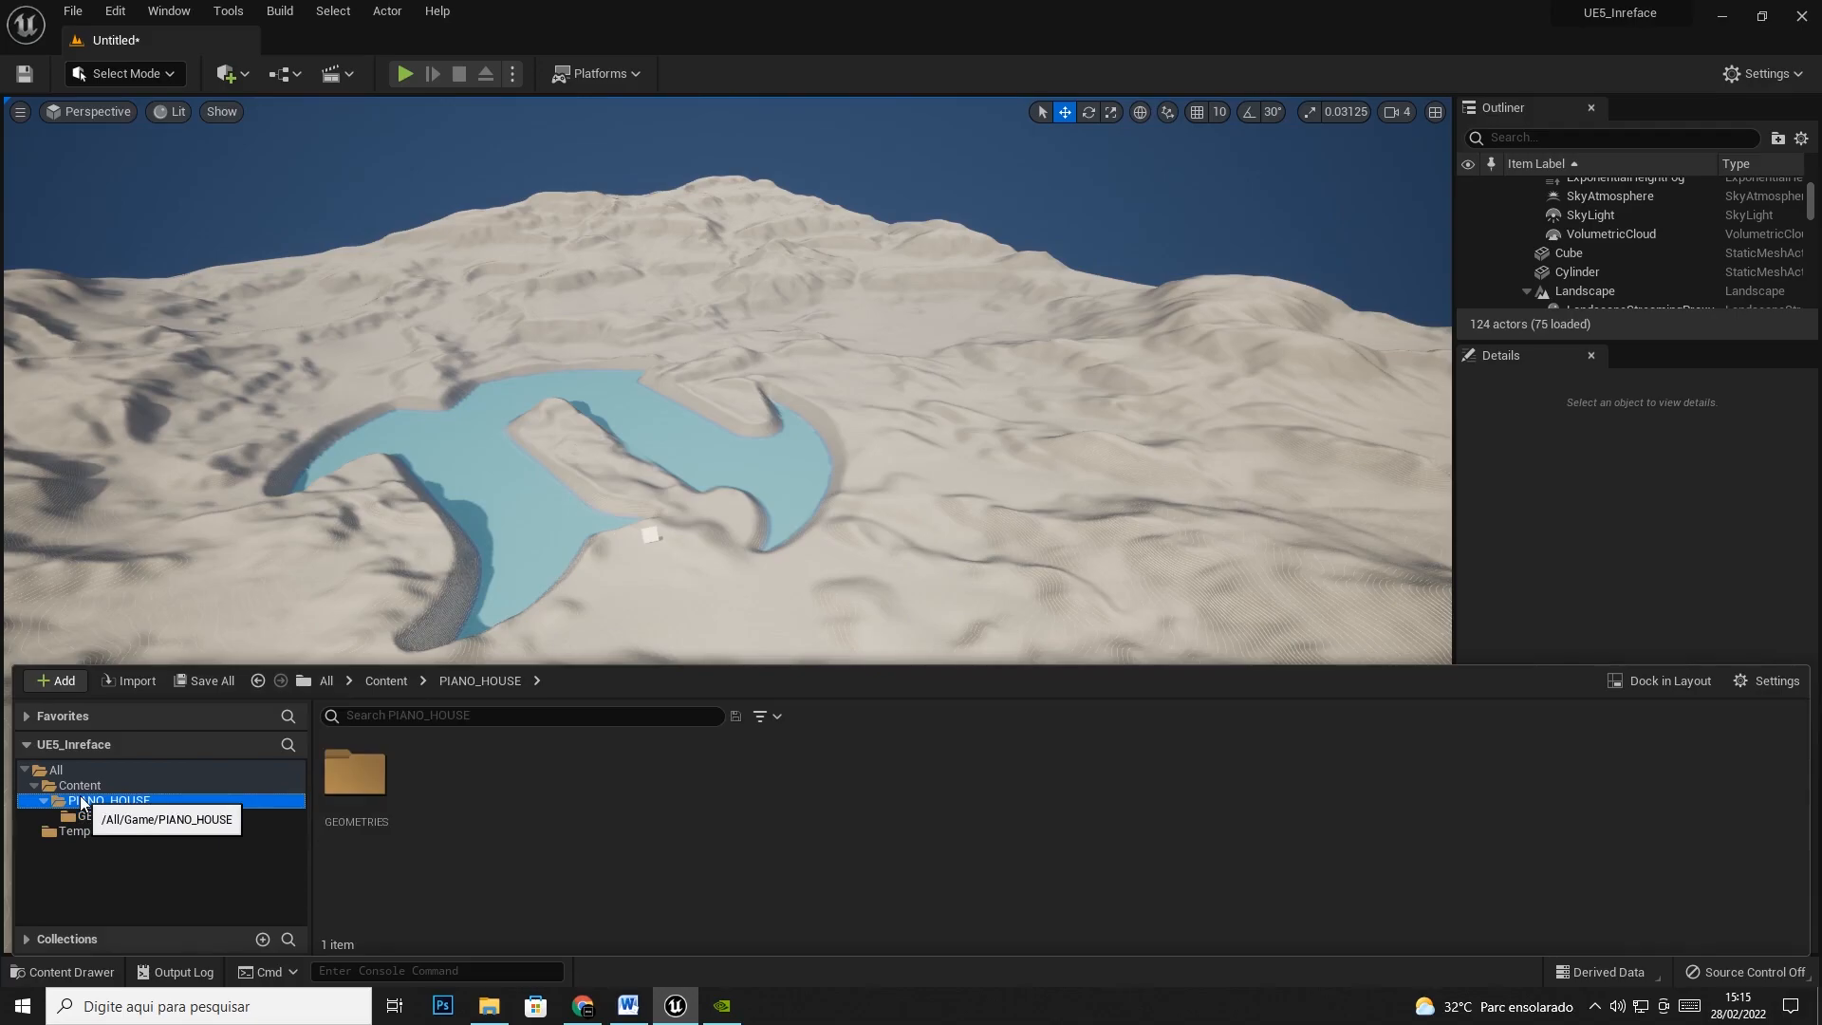
left_click(67, 786)
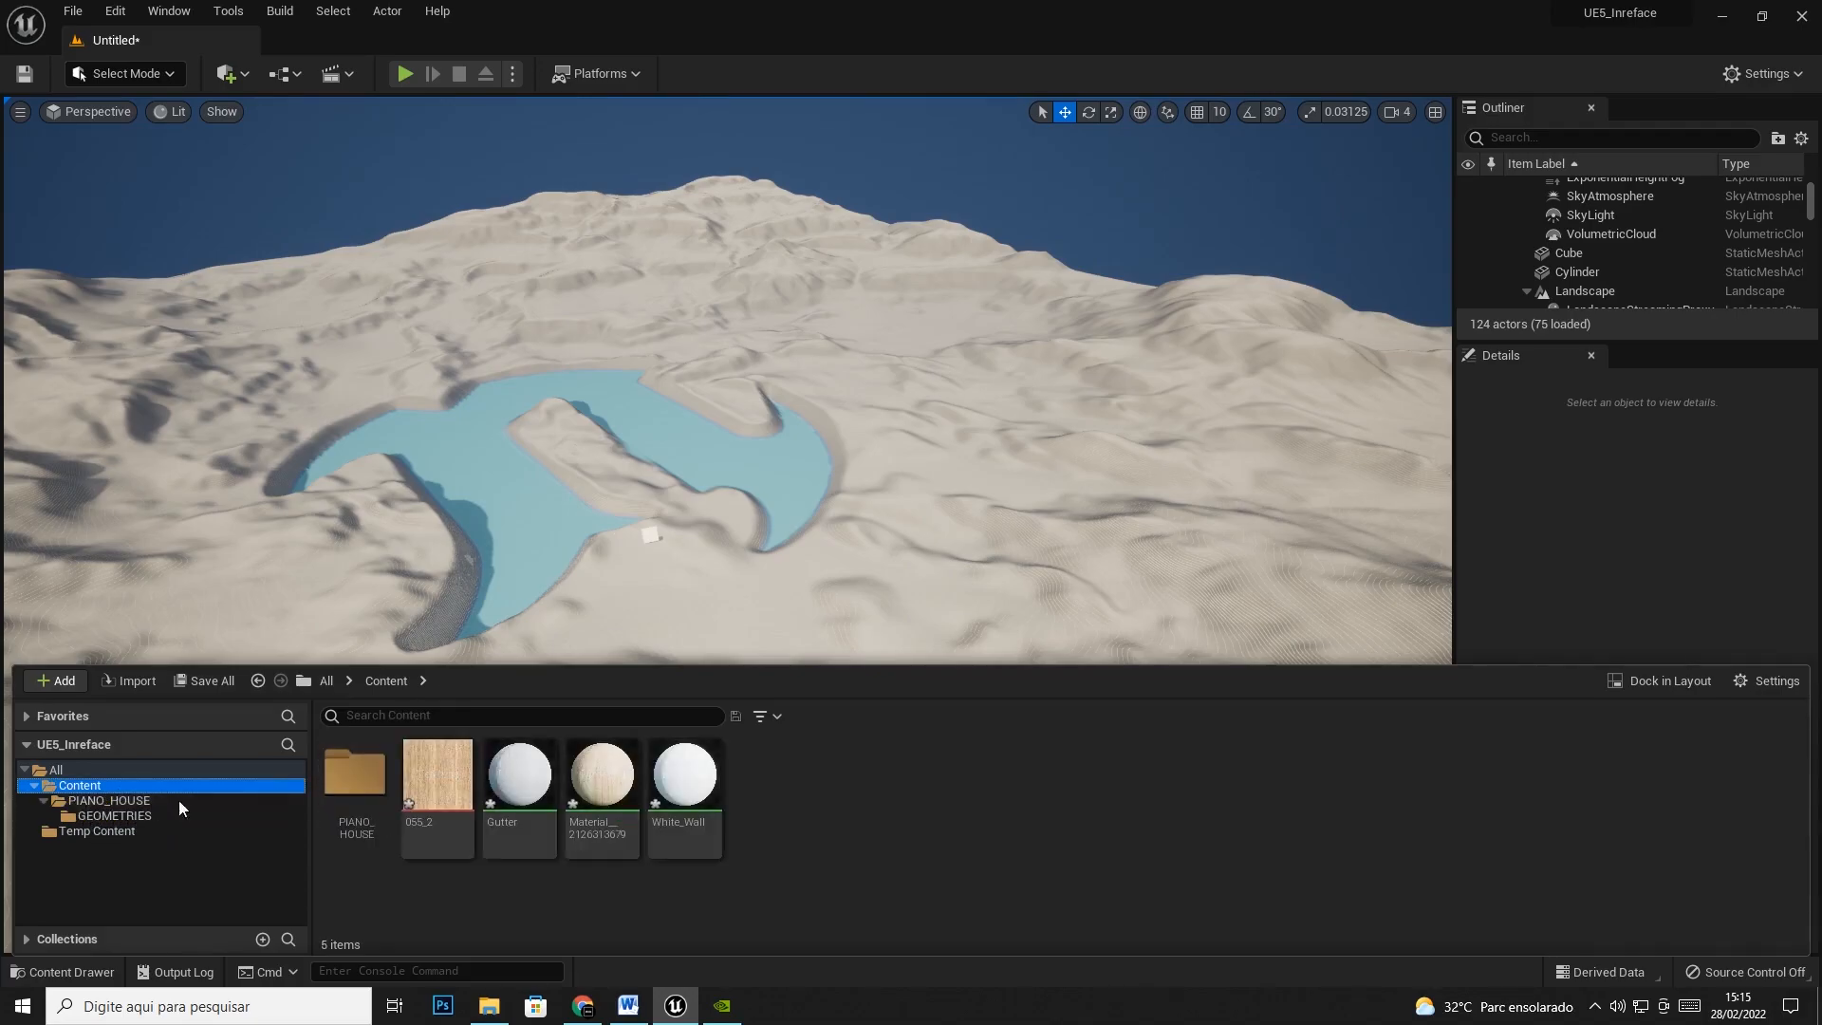
double_click(359, 780)
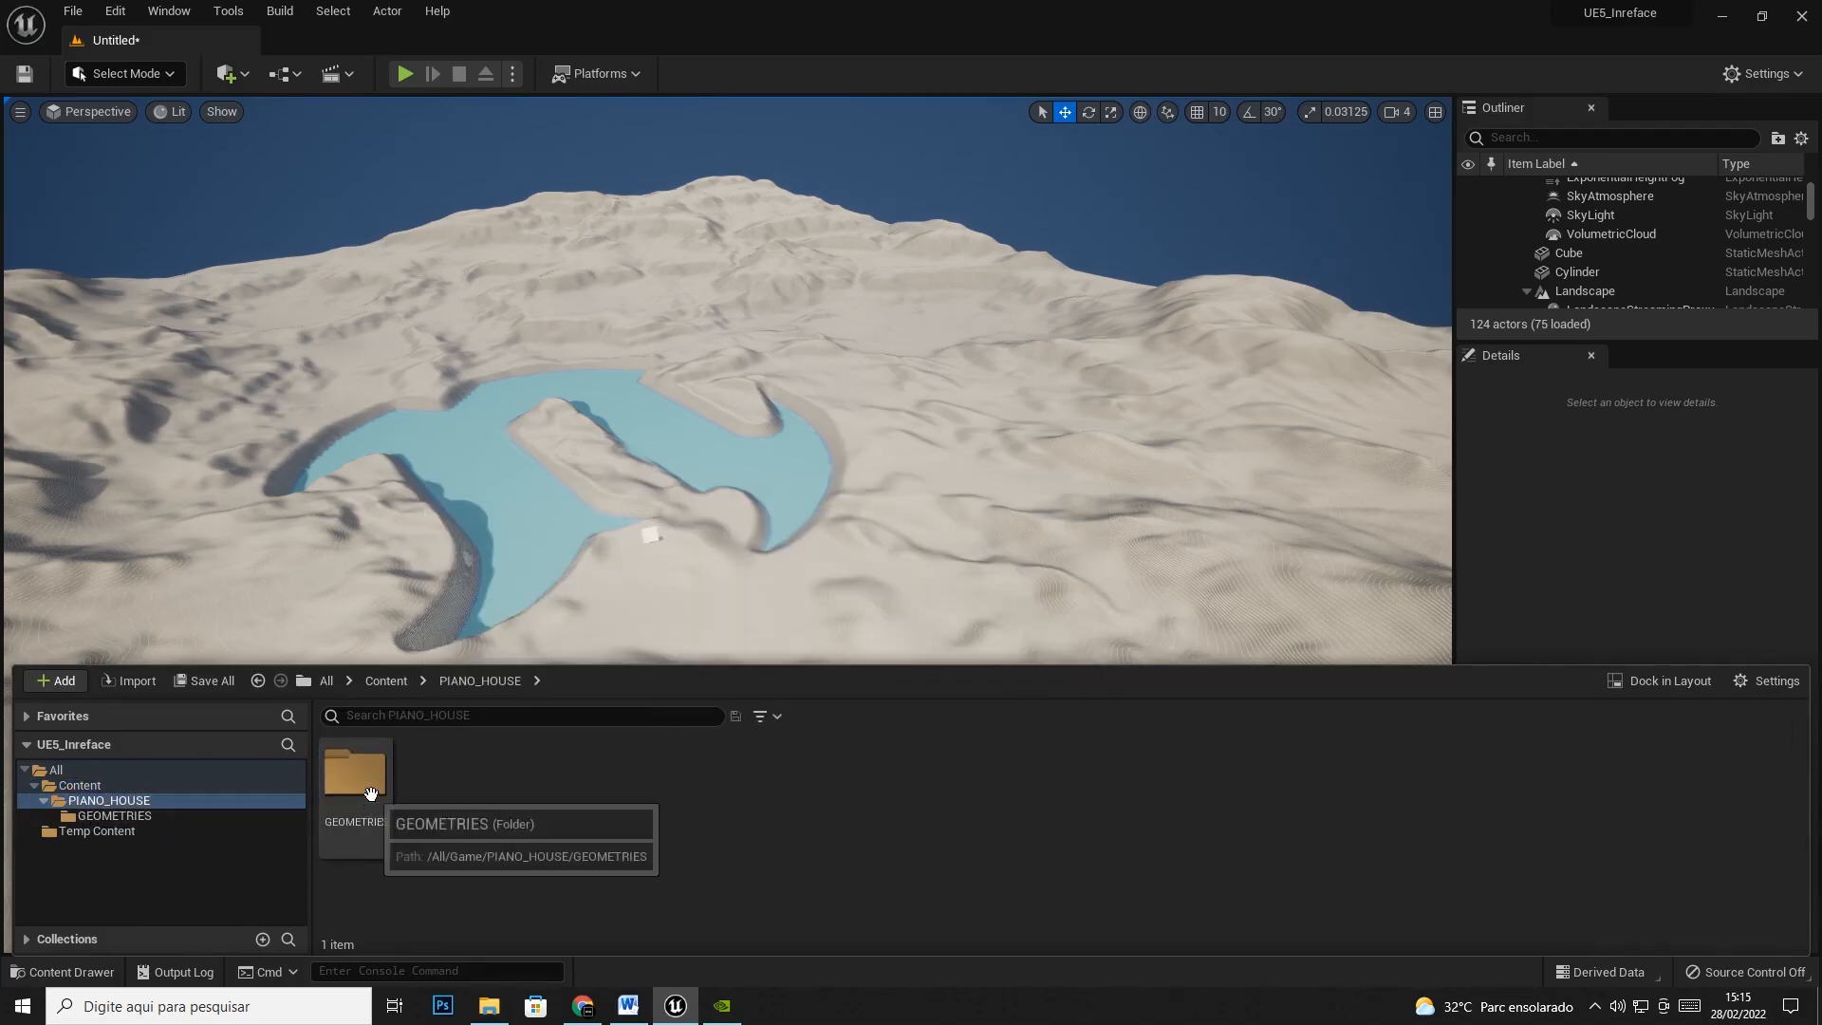
right_click(481, 788)
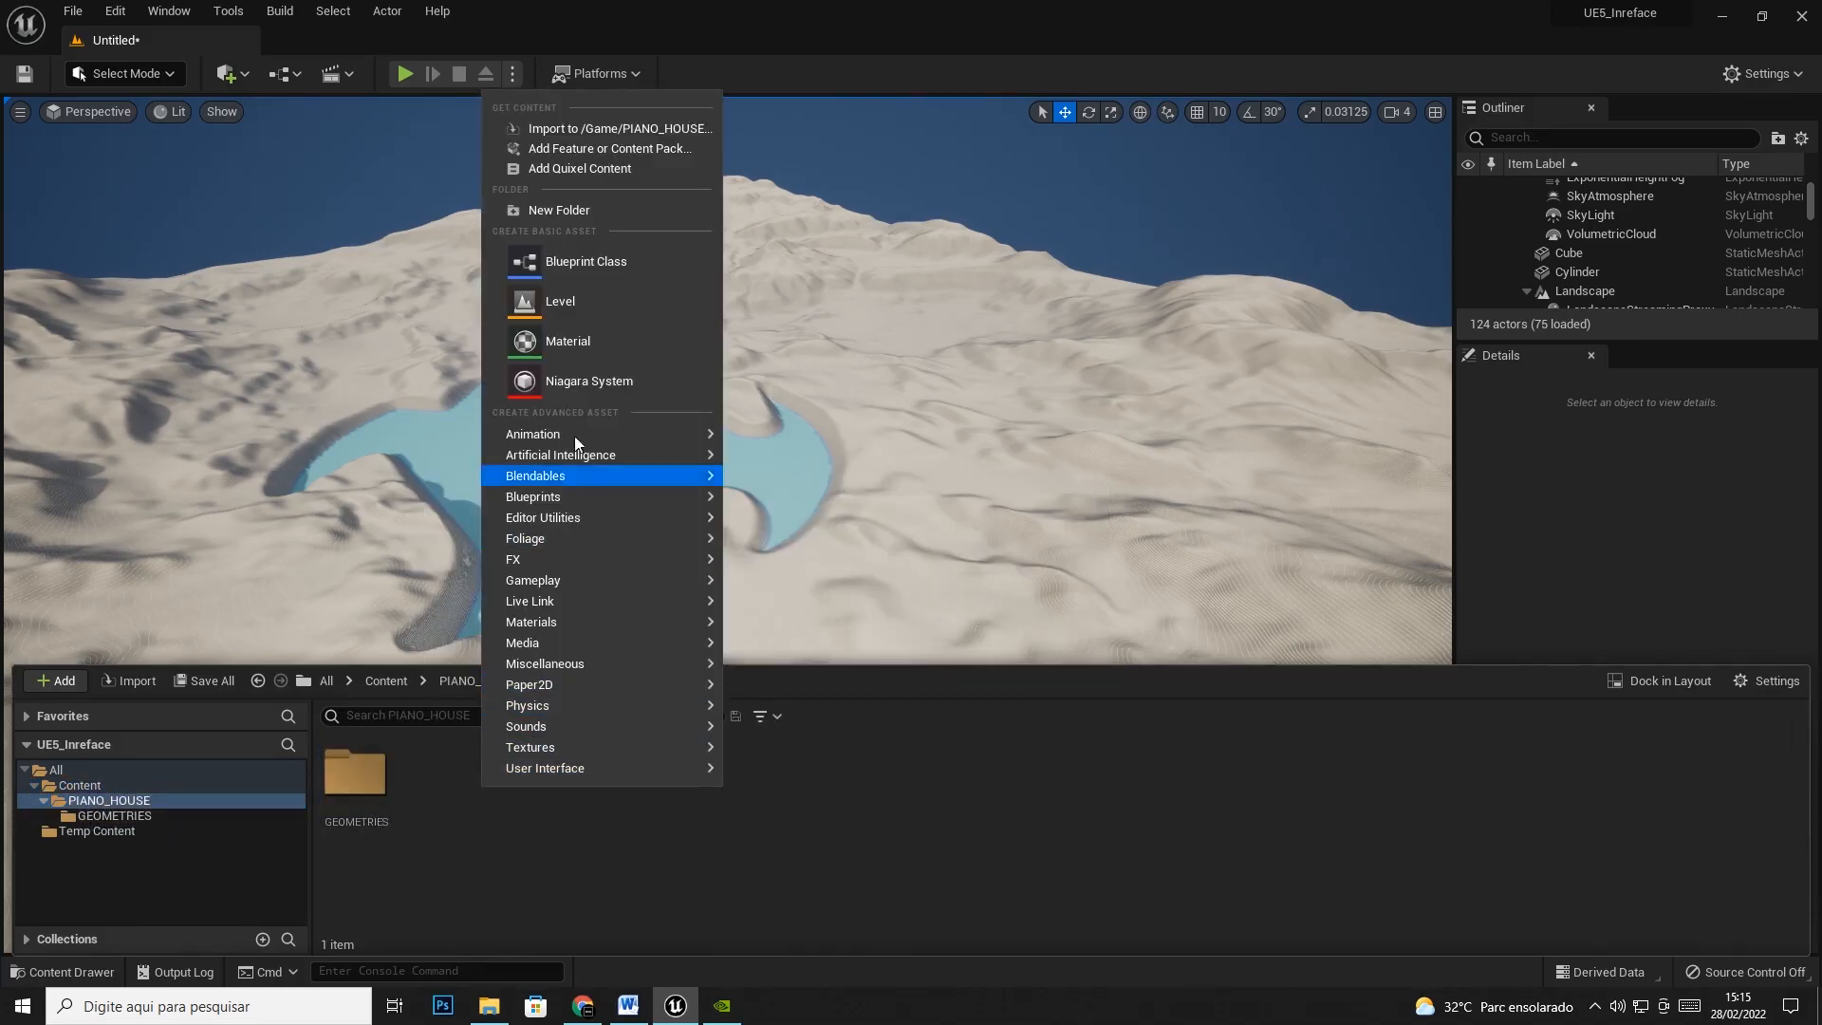
left_click(599, 207)
type("TEXTURES")
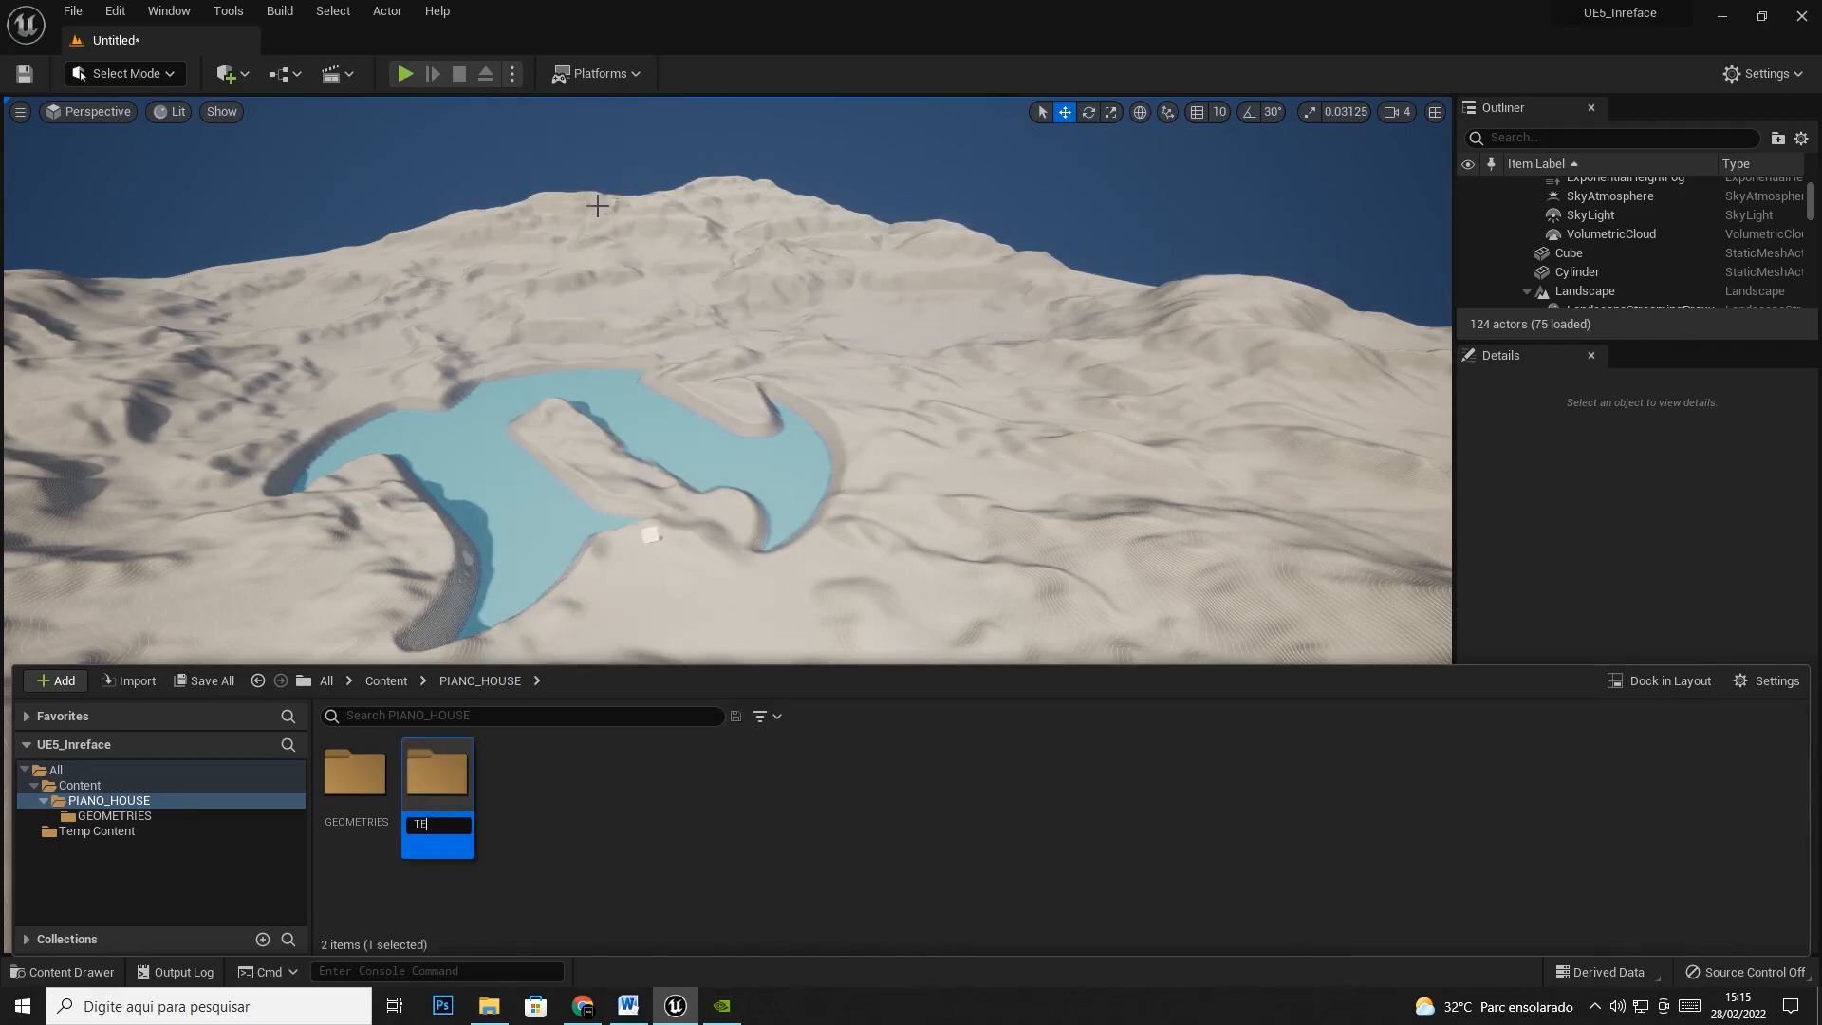
key("Return")
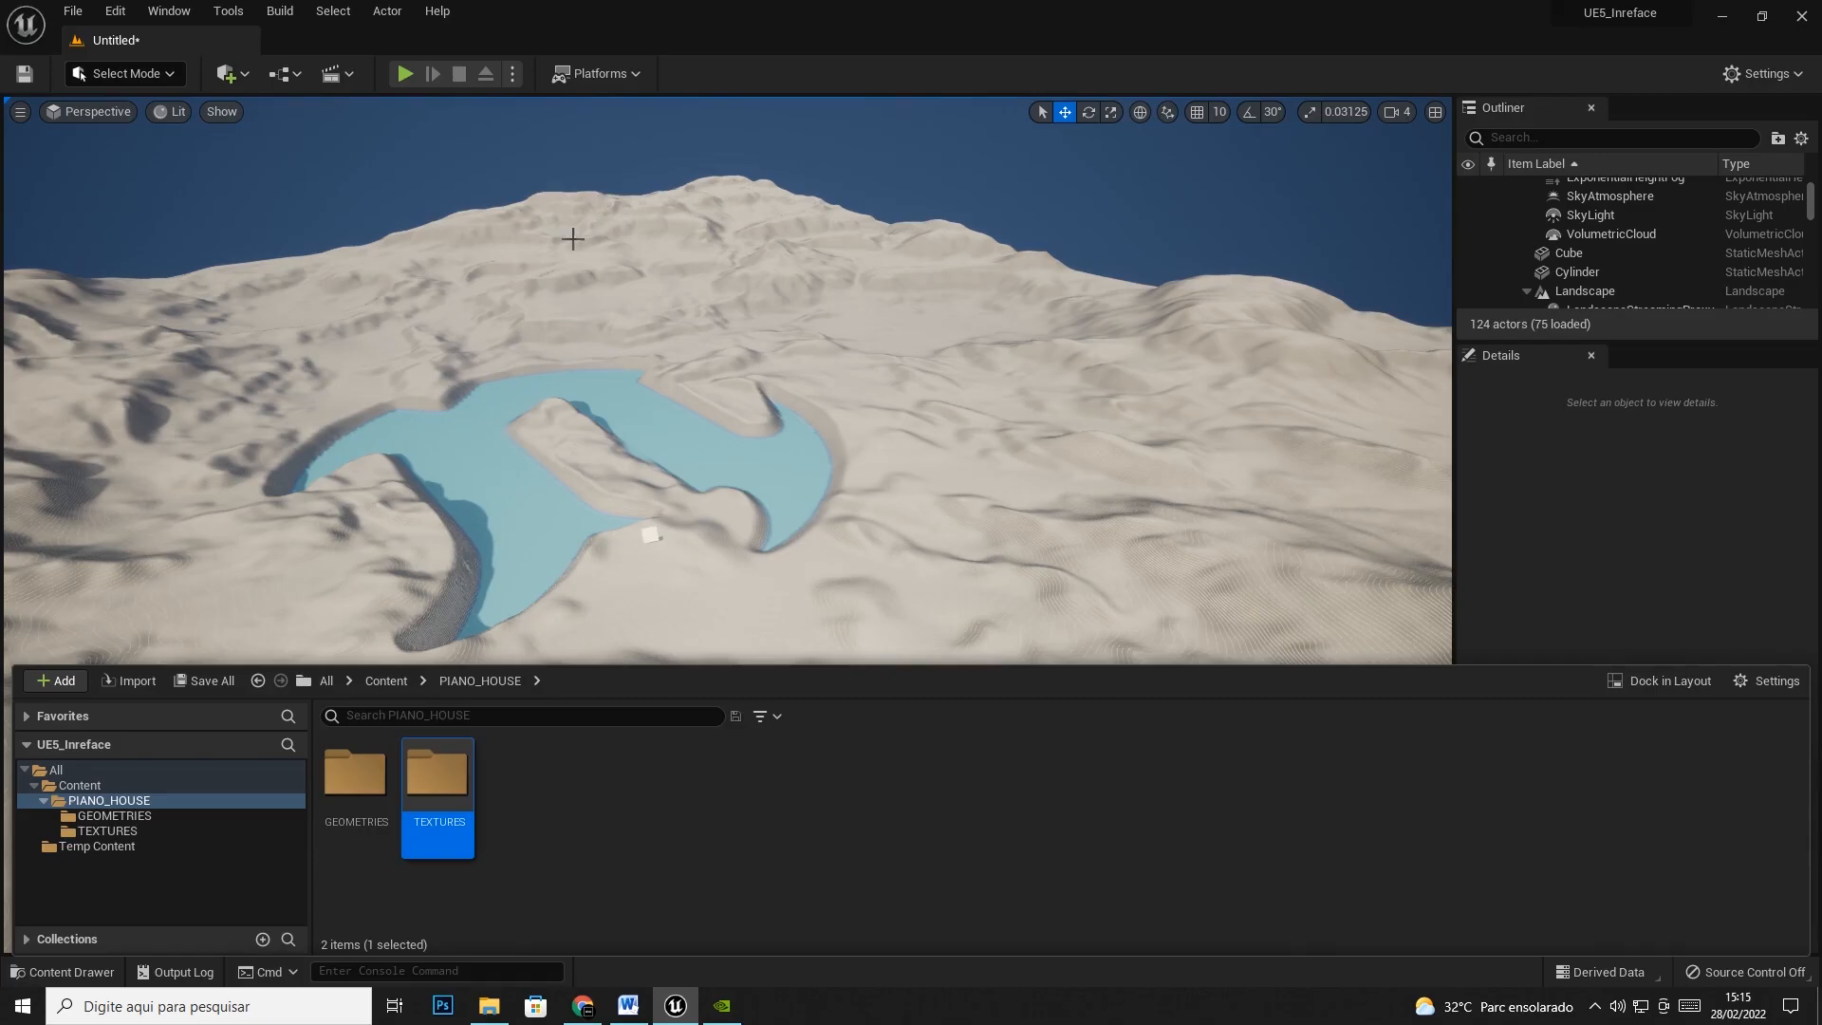
Move the wood texture 055_2 from the Content folder into PIANO_HOUSE's TEXTURES folder
left_click(184, 784)
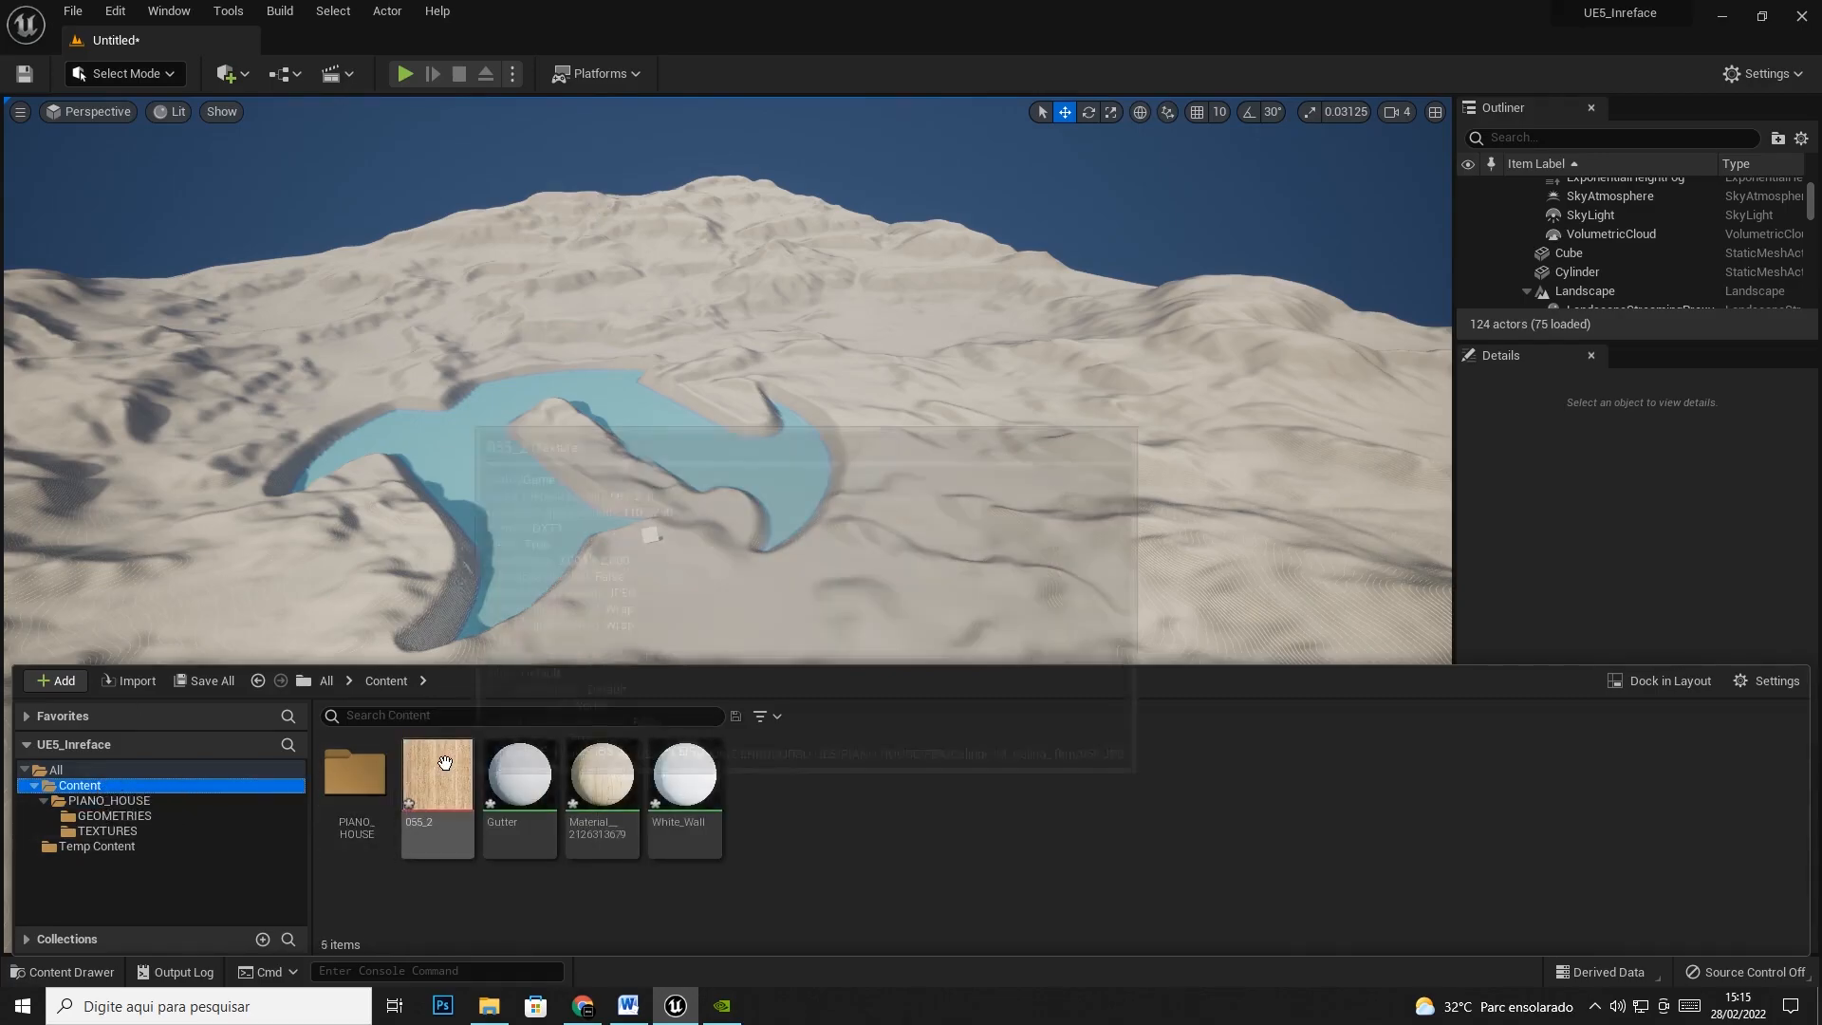
left_click(436, 797)
left_click_drag(437, 797, 112, 831)
left_click(171, 870)
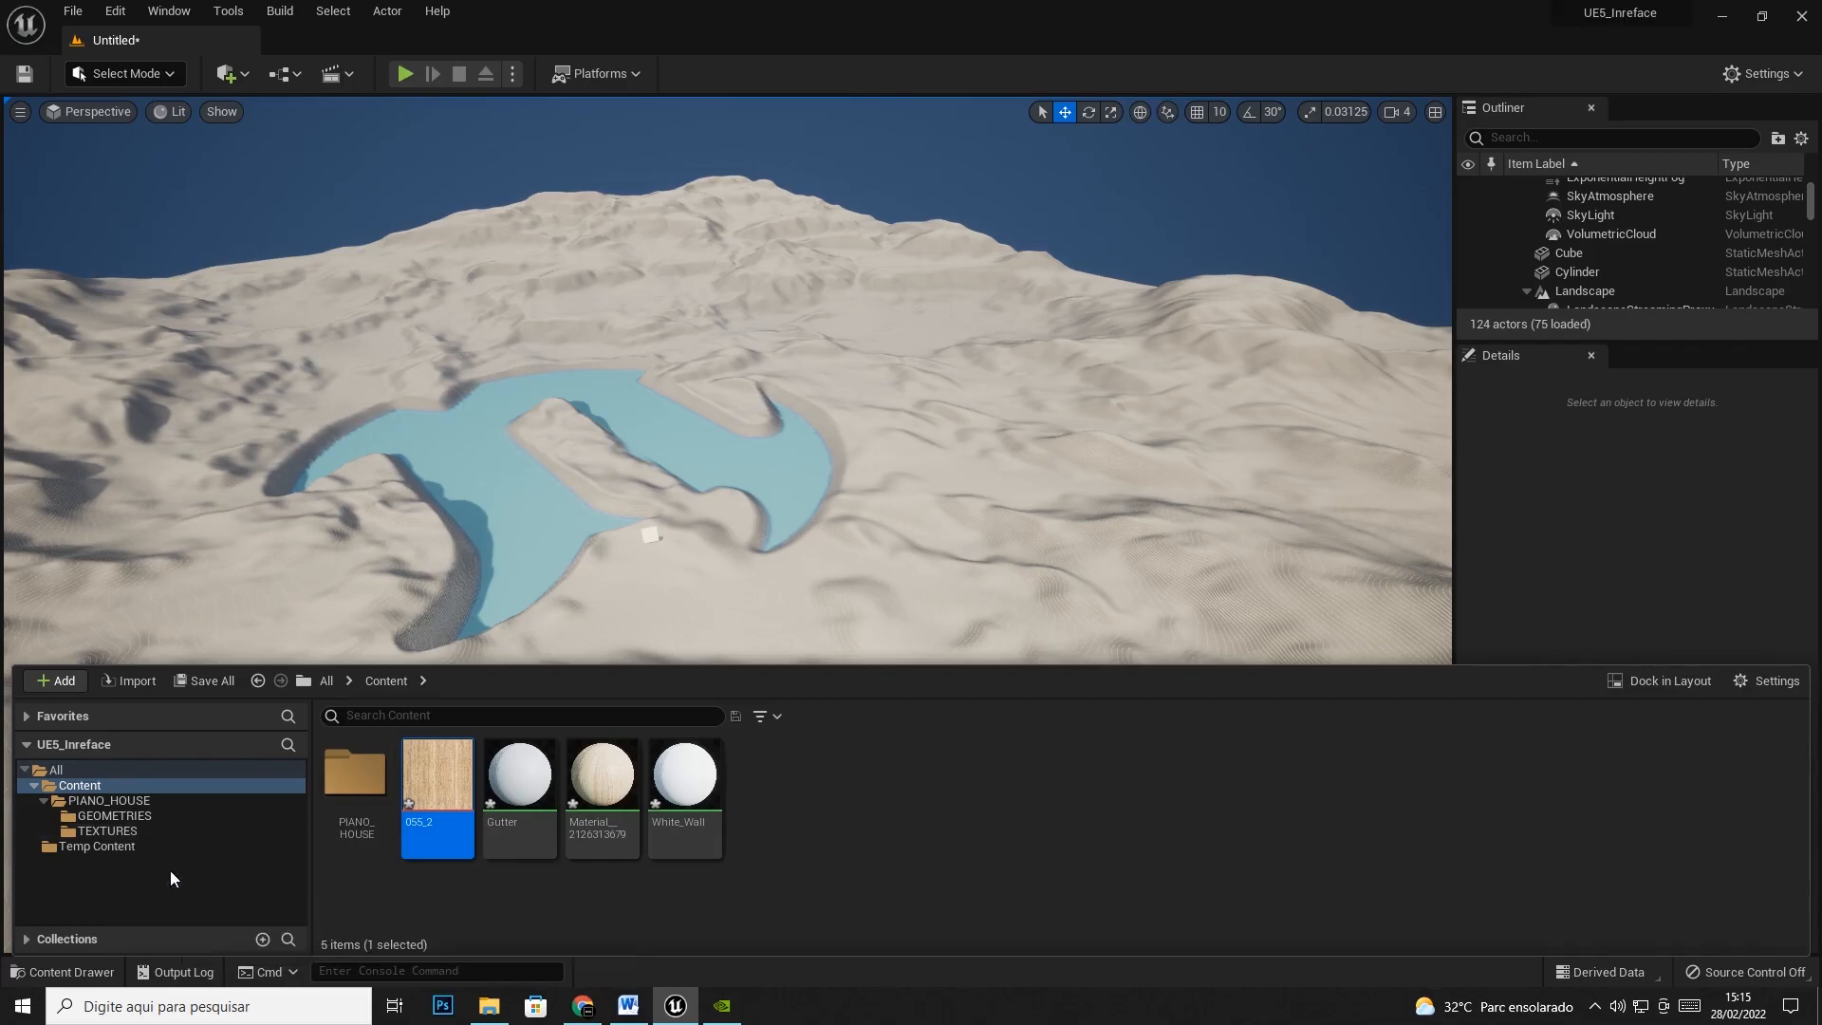
Create a subfolder named MATERIALS inside the PIANO_HOUSE folder
left_click(118, 806)
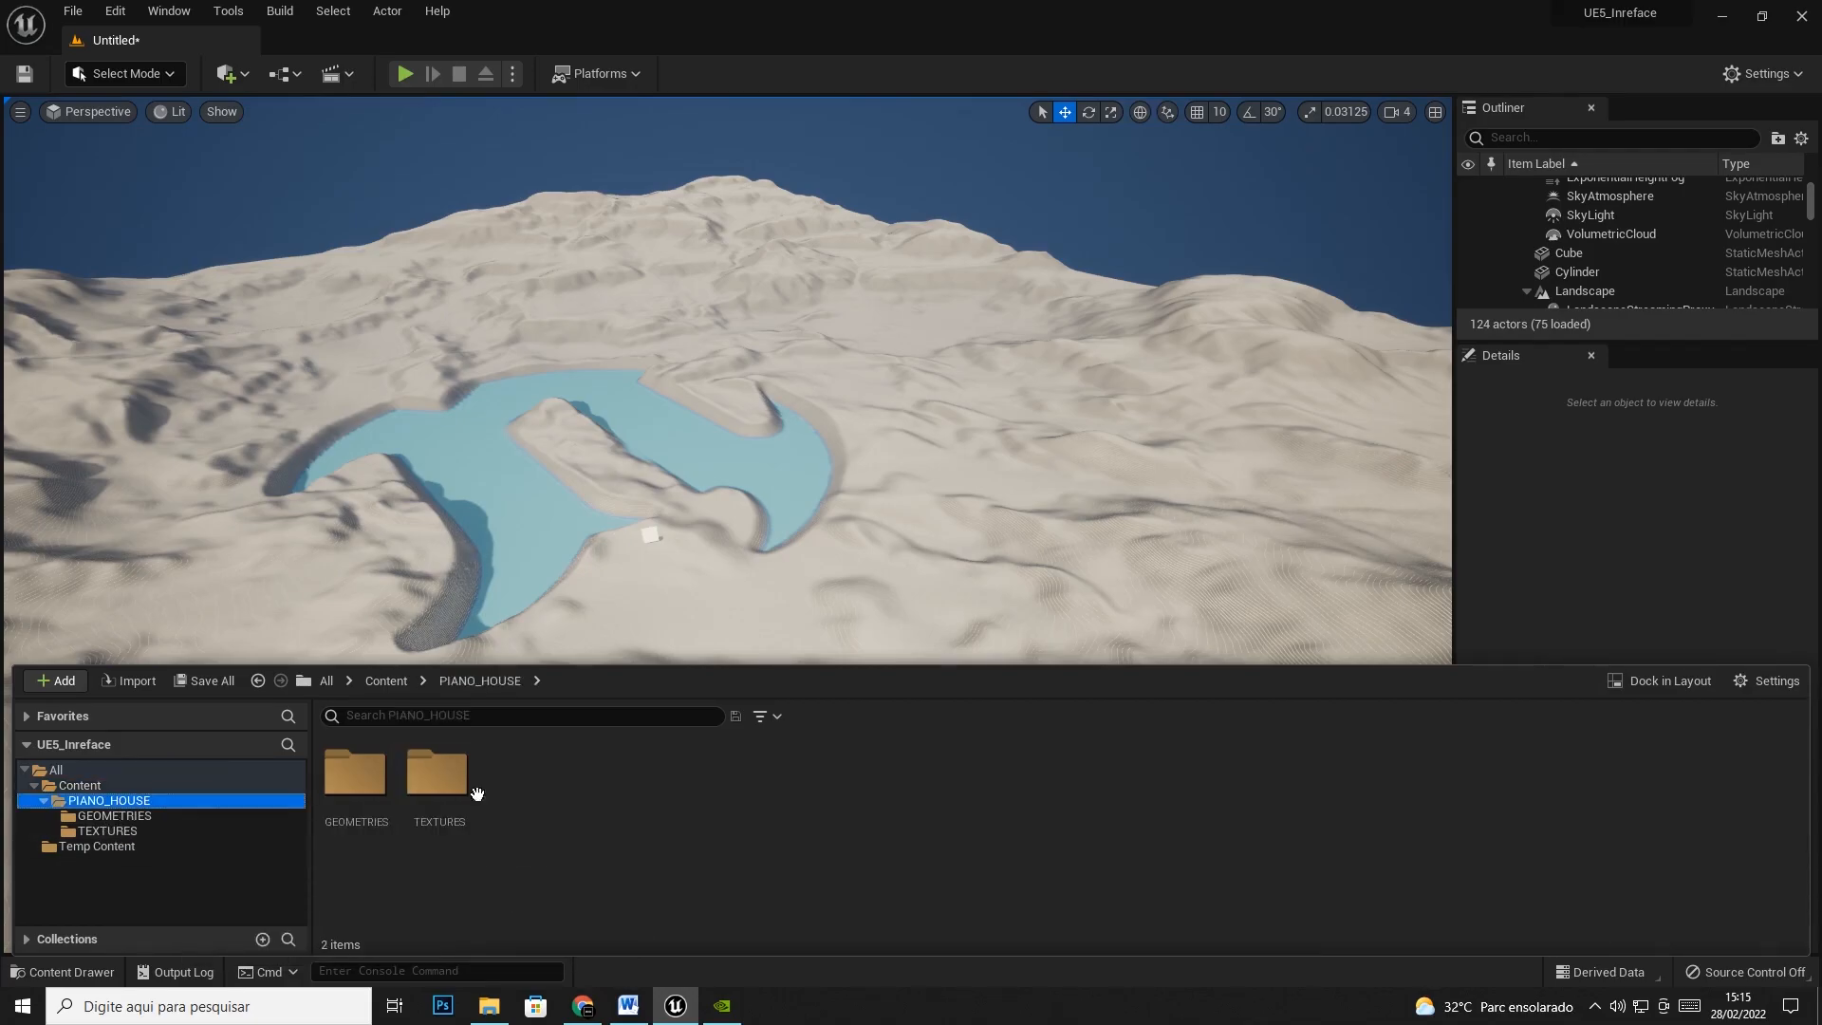
right_click(624, 778)
left_click(721, 202)
type("MATERIALS")
key("Return")
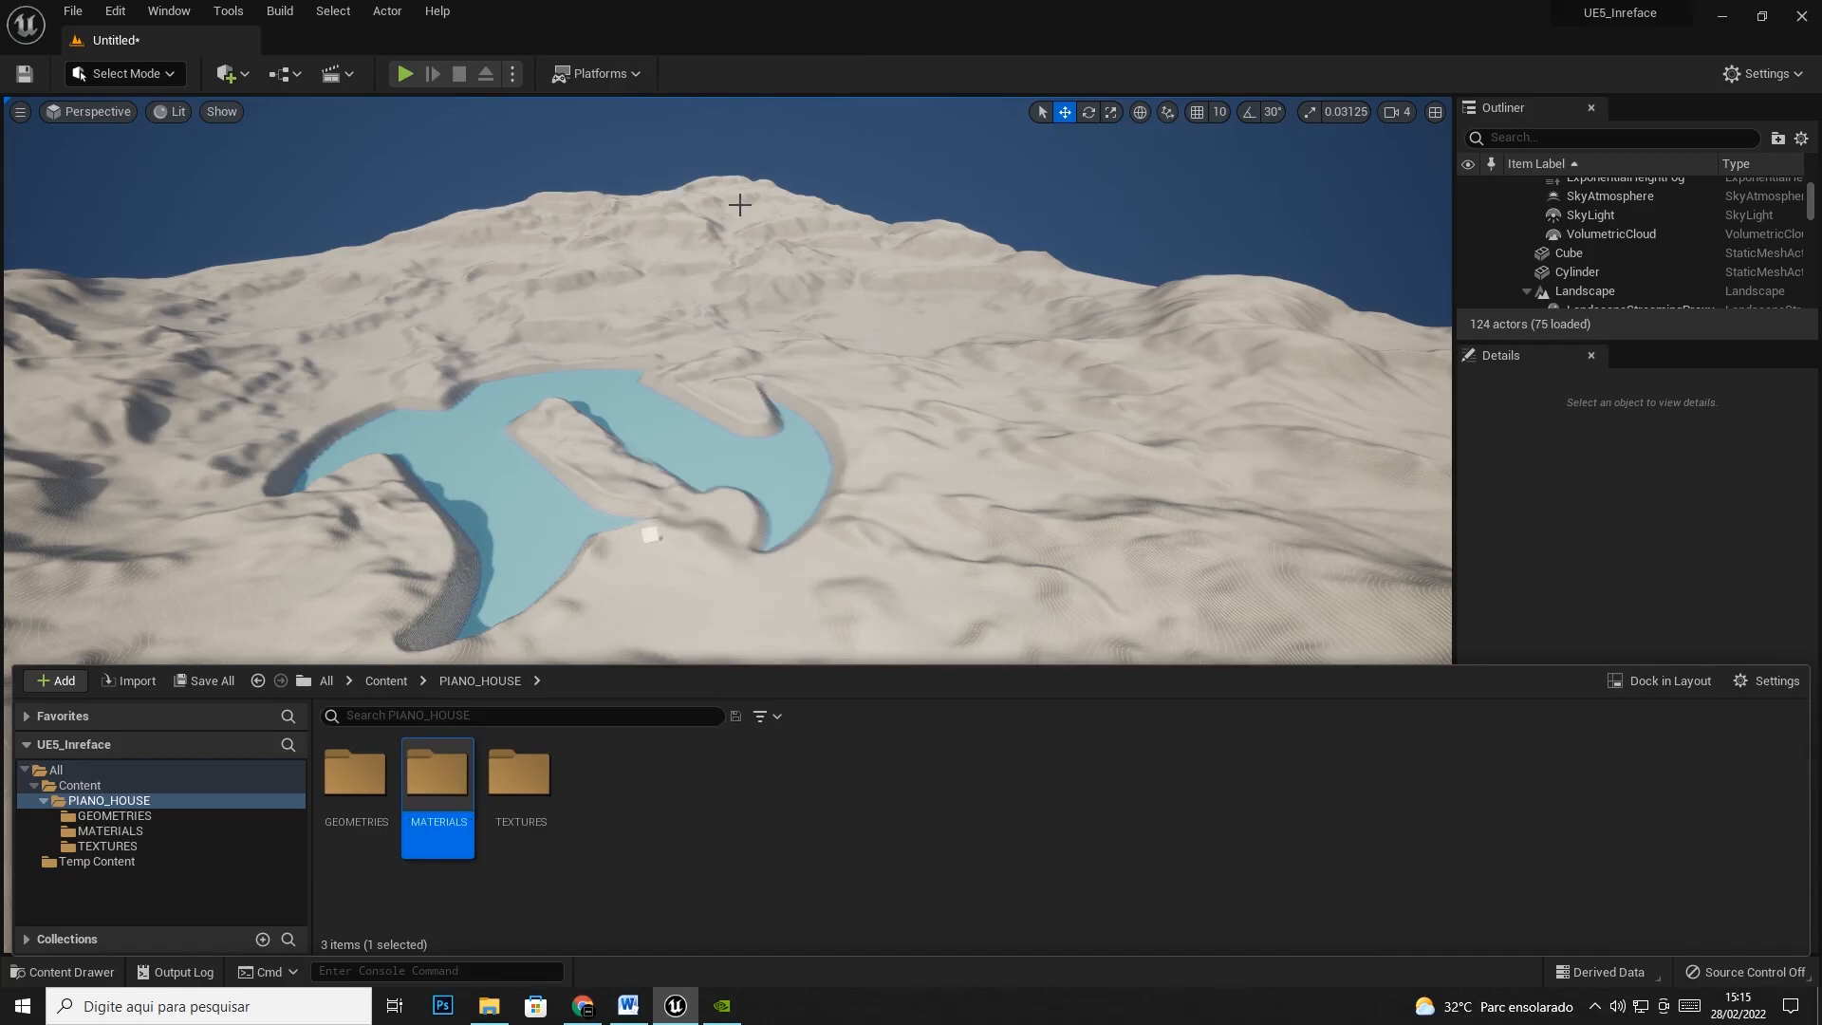
Move the Gutter, wood and White_Wall materials from the Content folder into PIANO_HOUSE's MATERIALS folder
left_click(79, 785)
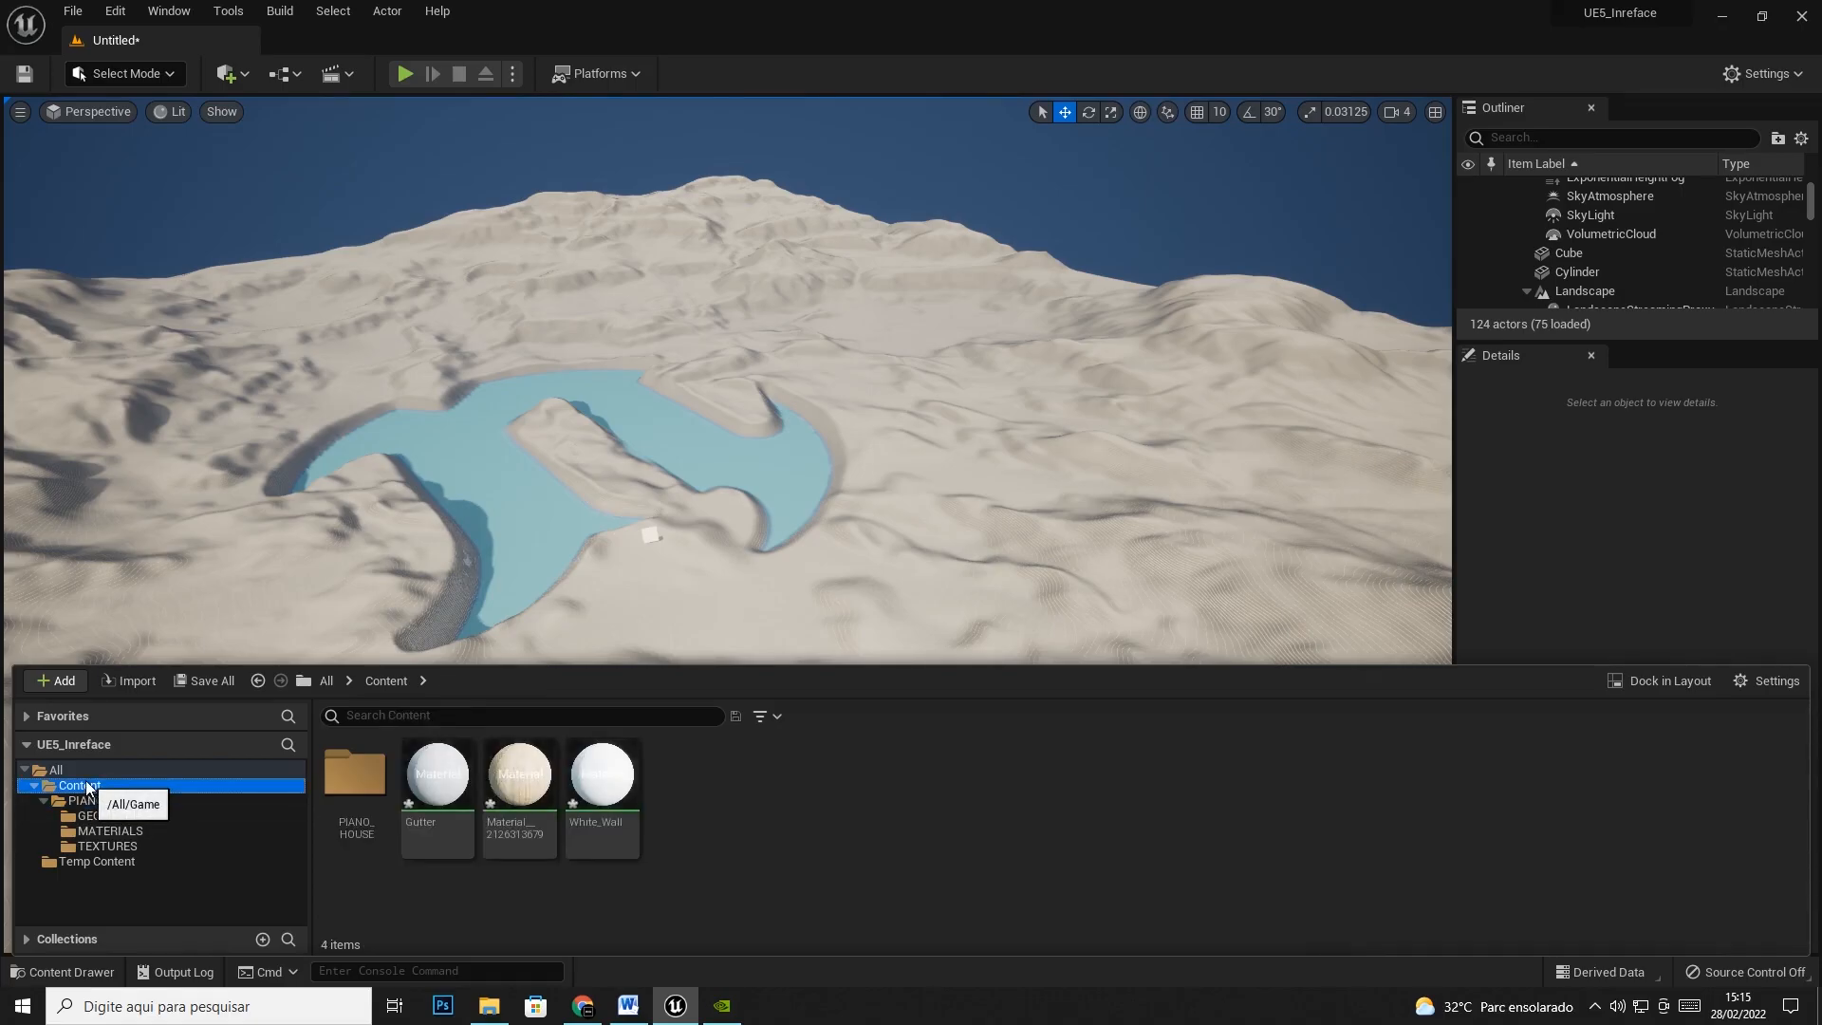
left_click(429, 777)
left_click(601, 777, "shift")
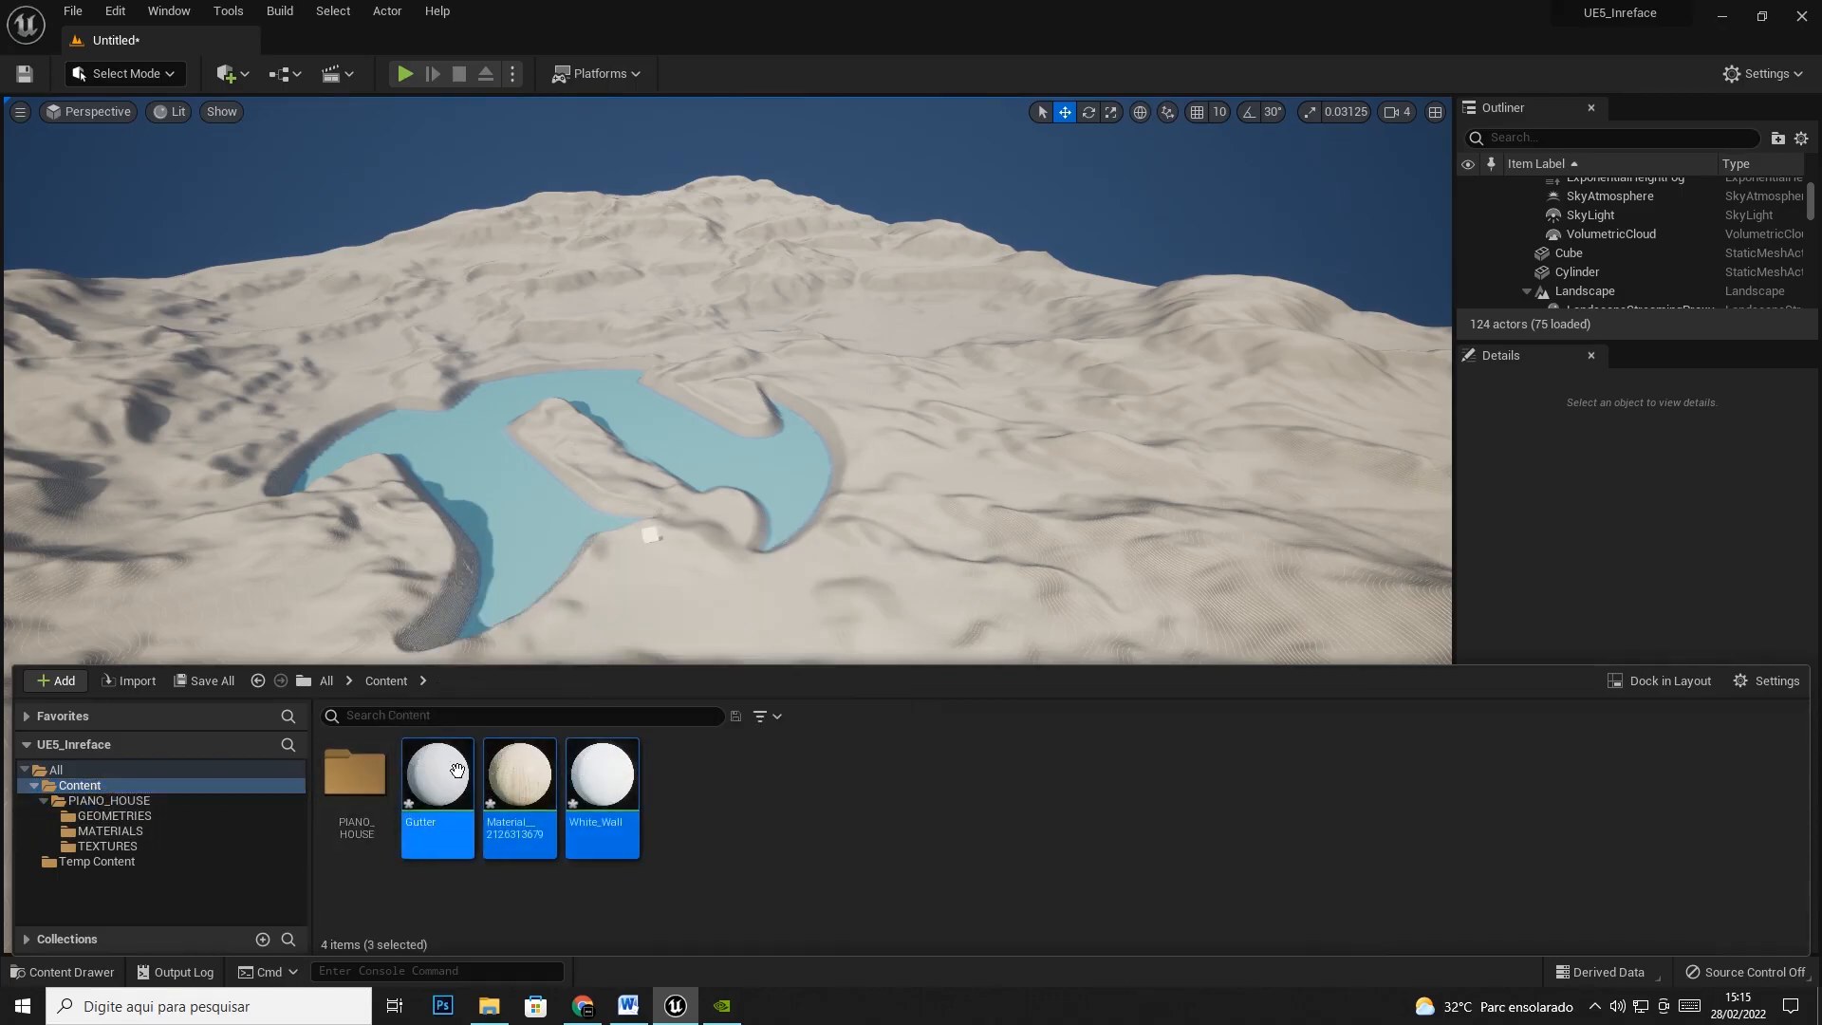
left_click_drag(471, 781, 109, 833)
left_click(170, 870)
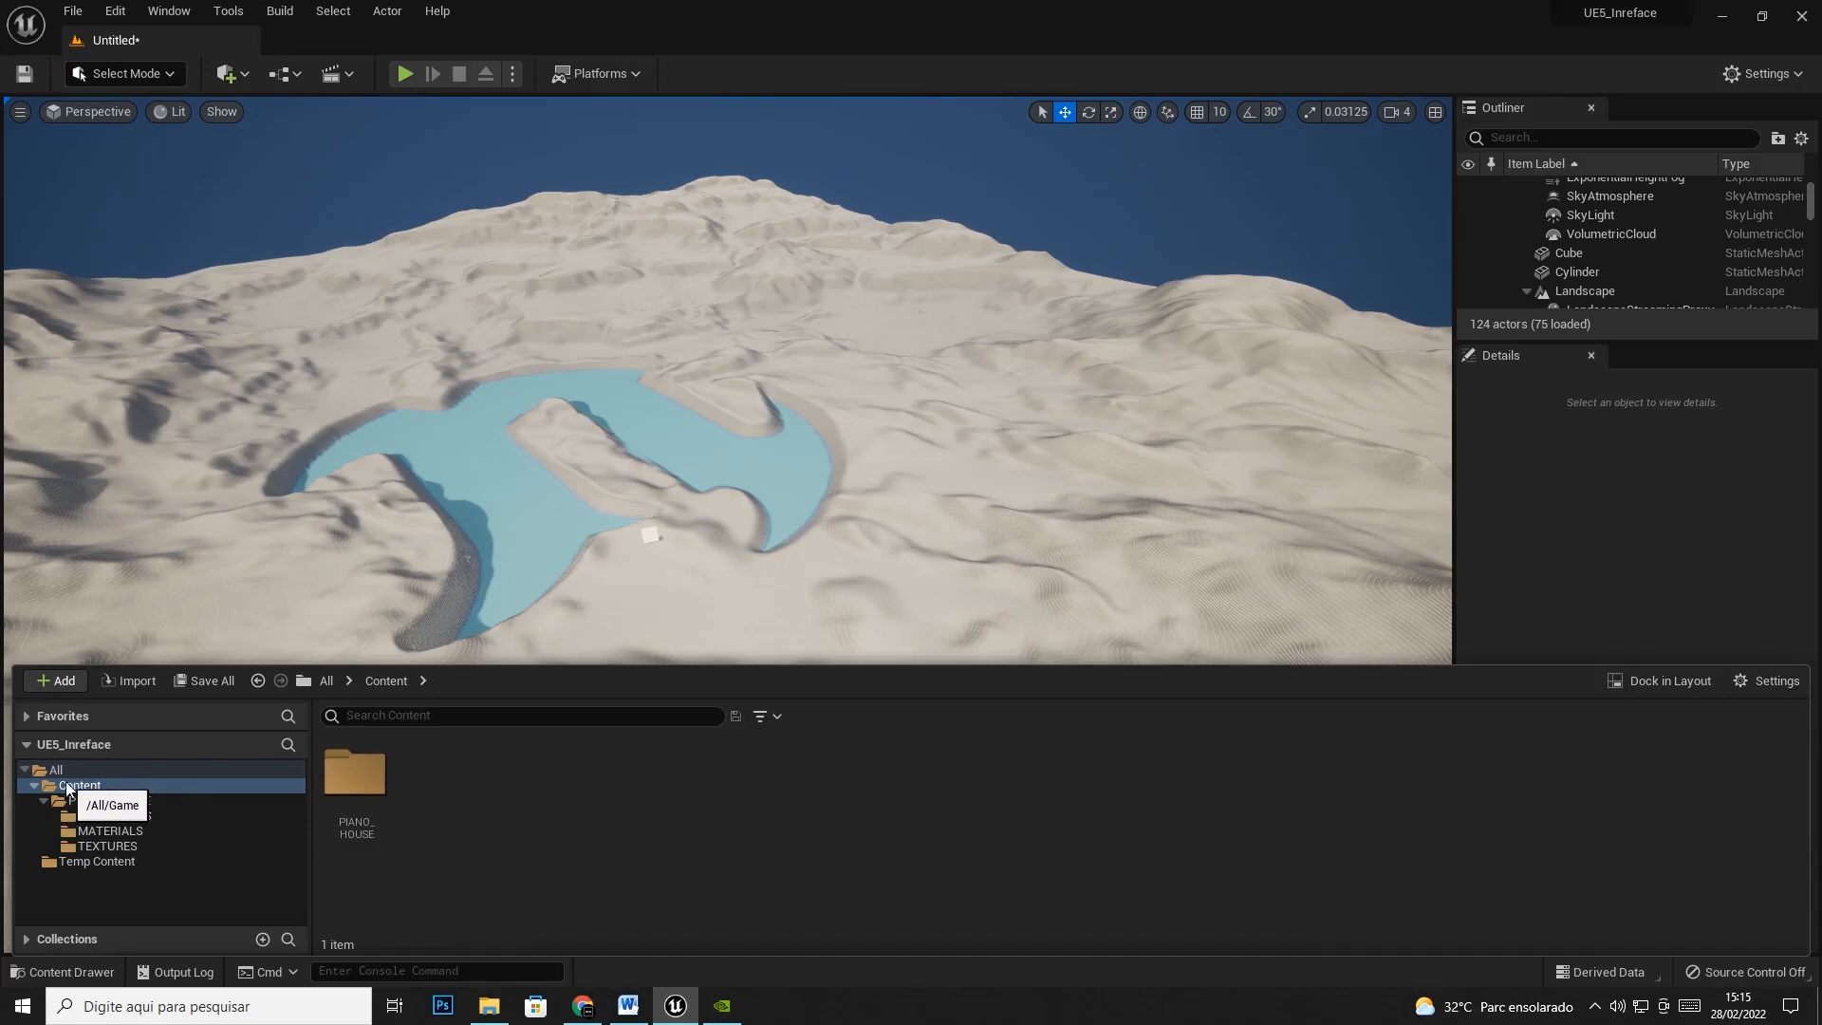
Check the sorted PIANO_HOUSE subfolders, and create a folder named CEILING inside GEOMETRIES
double_click(384, 787)
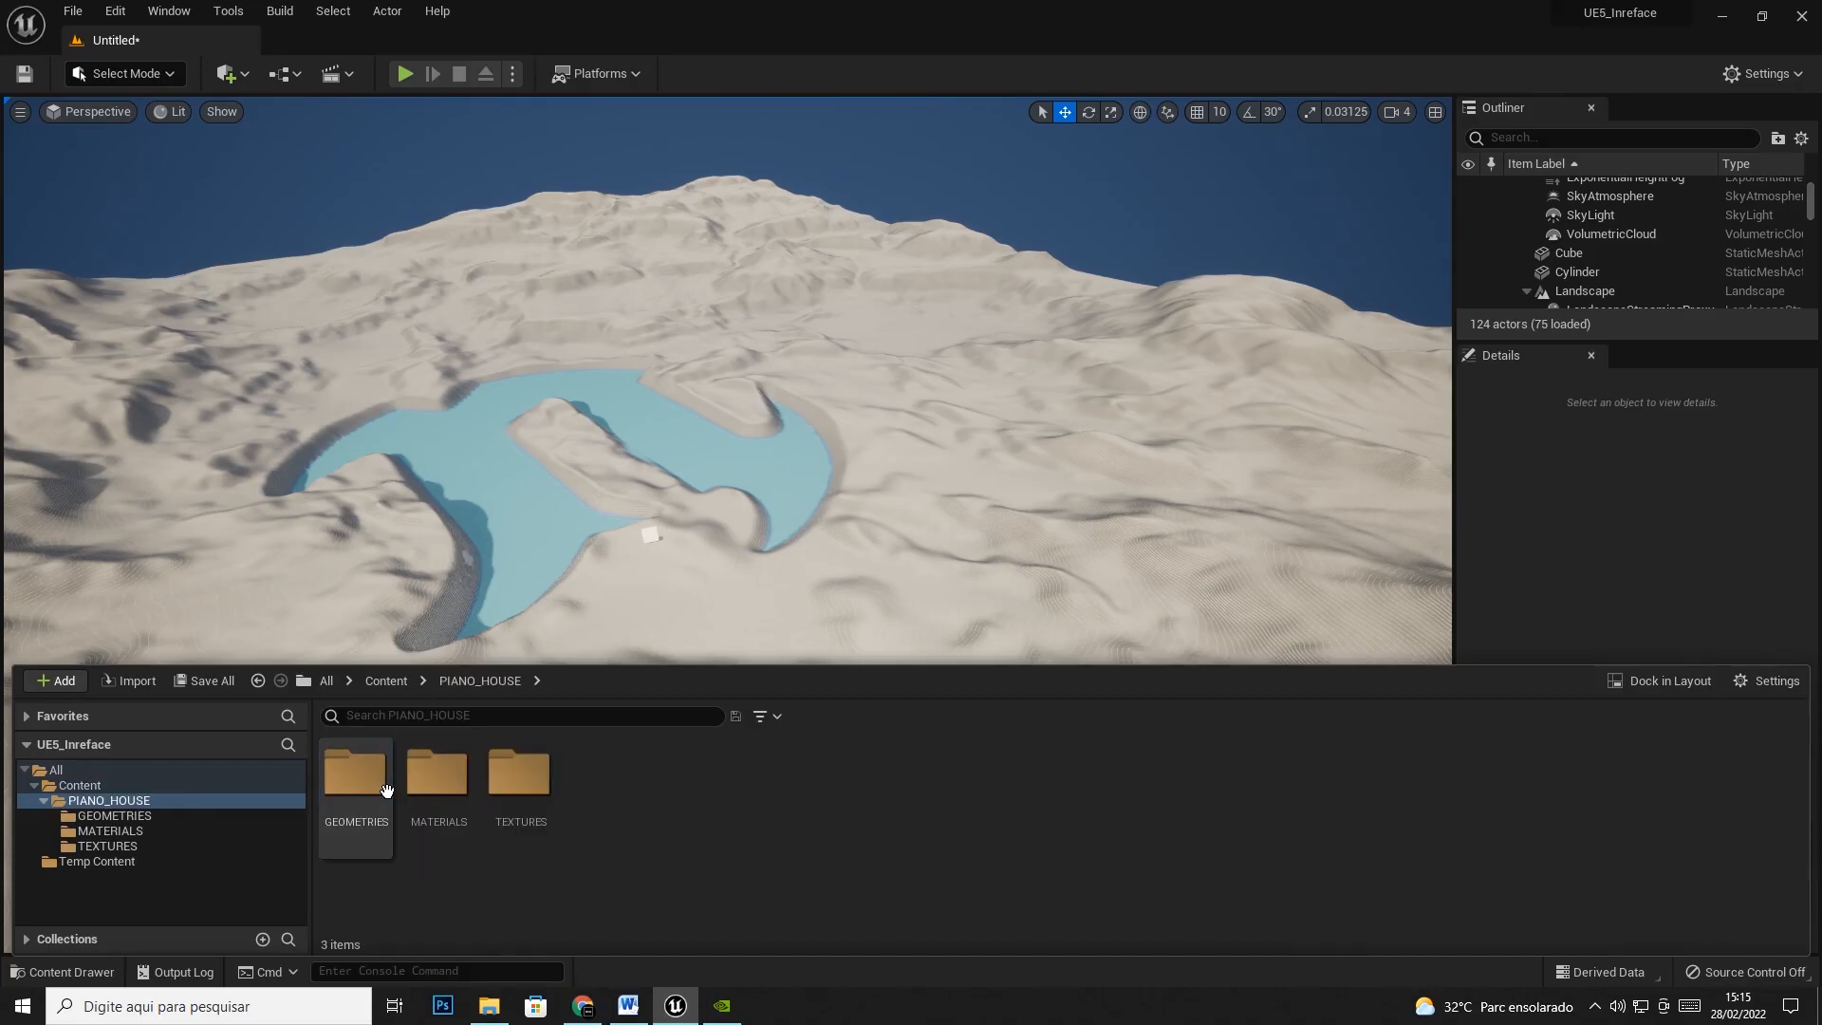
double_click(386, 790)
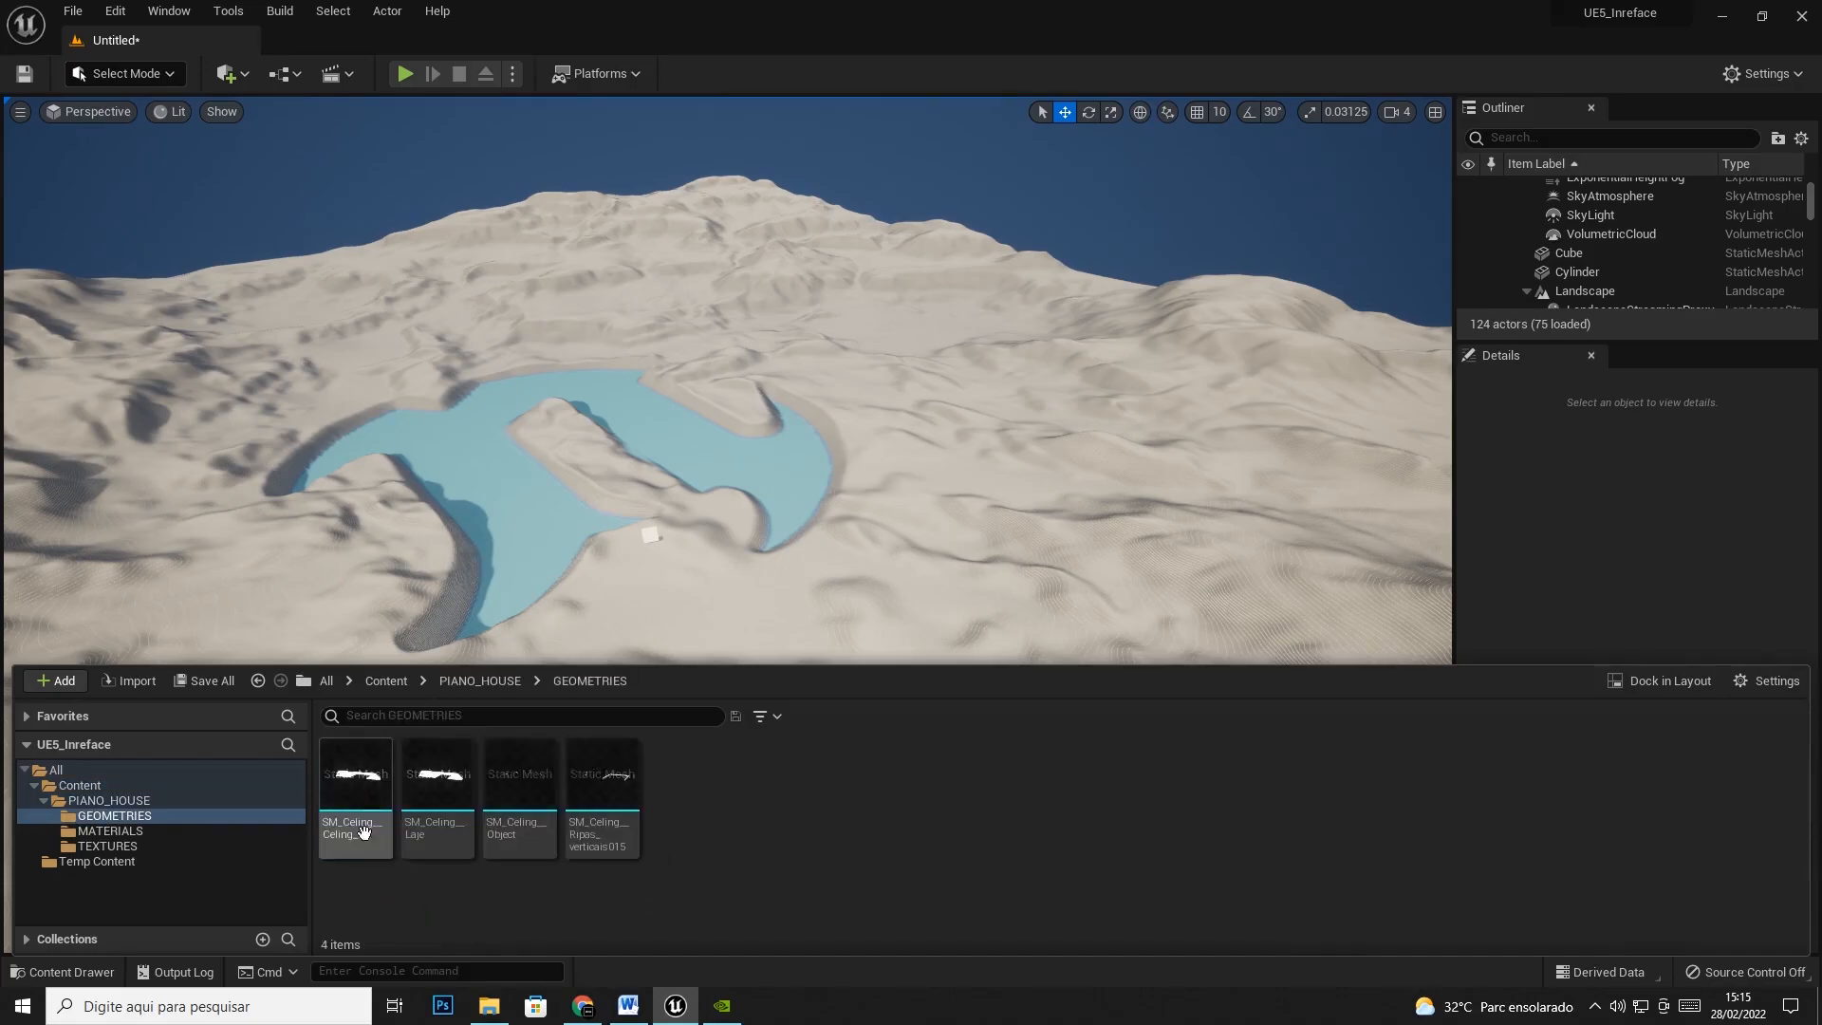
left_click(97, 832)
left_click(100, 848)
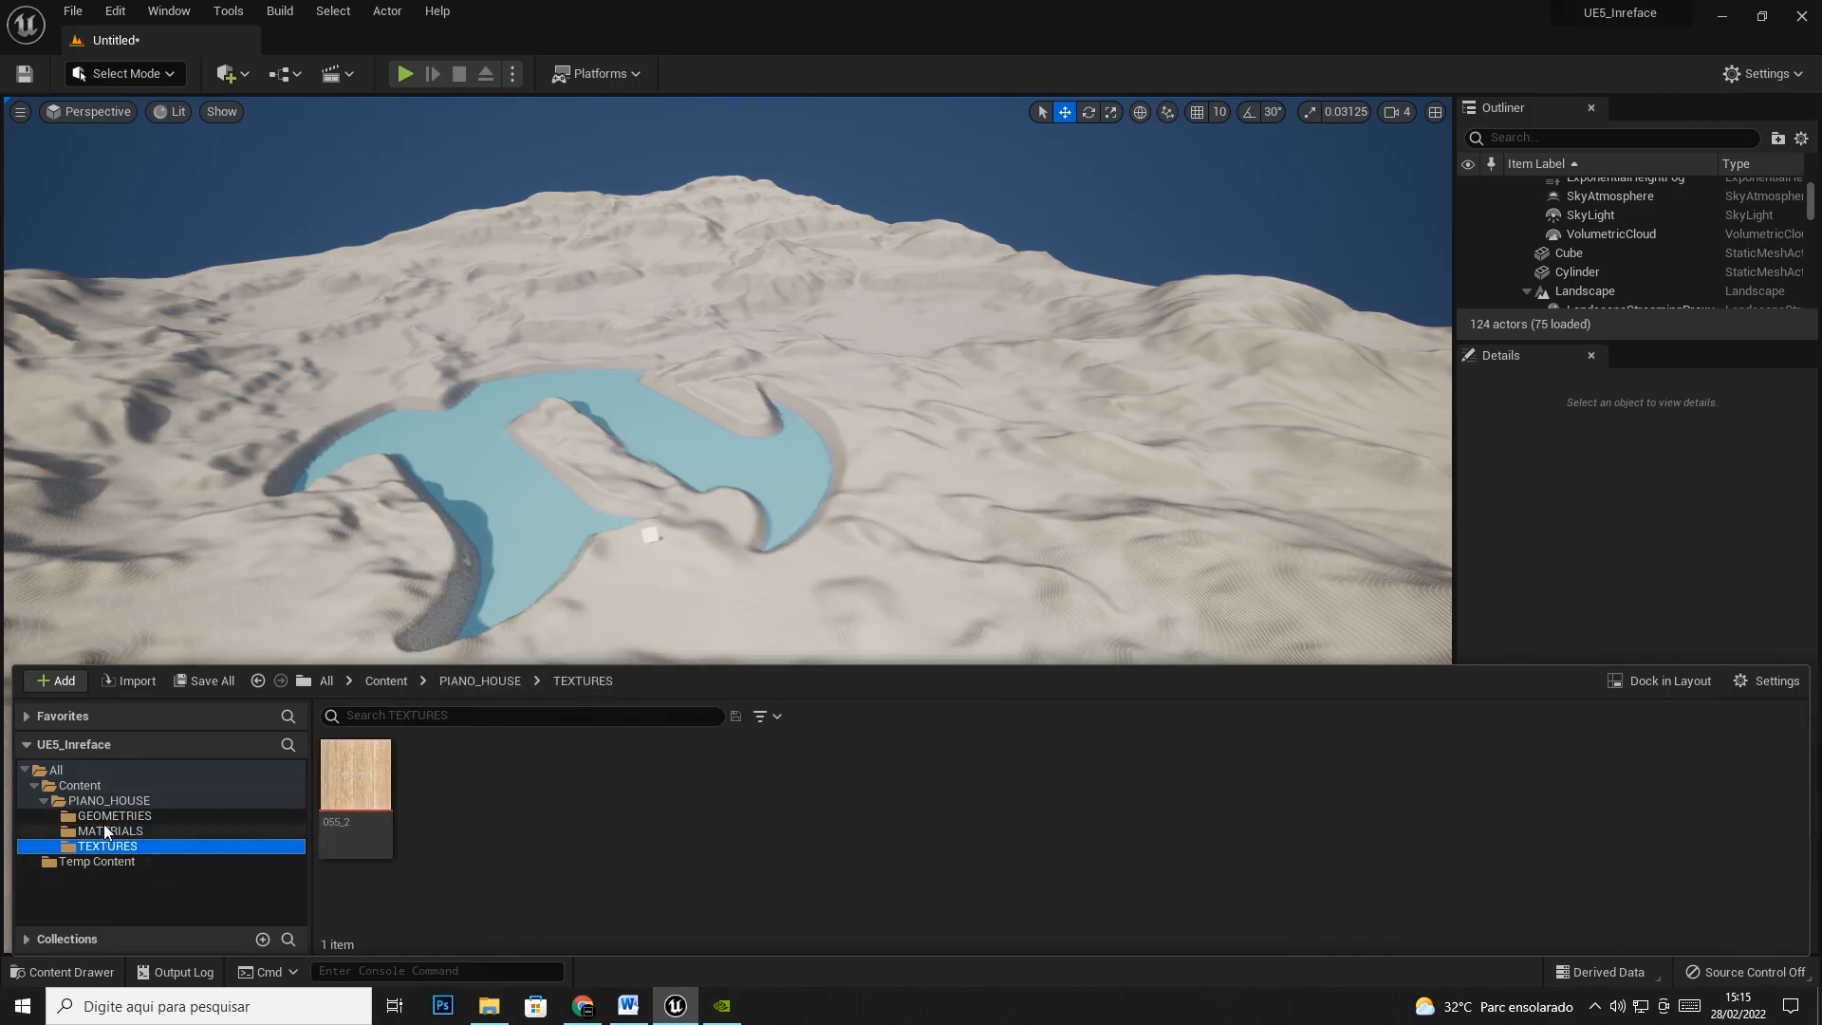
left_click(105, 816)
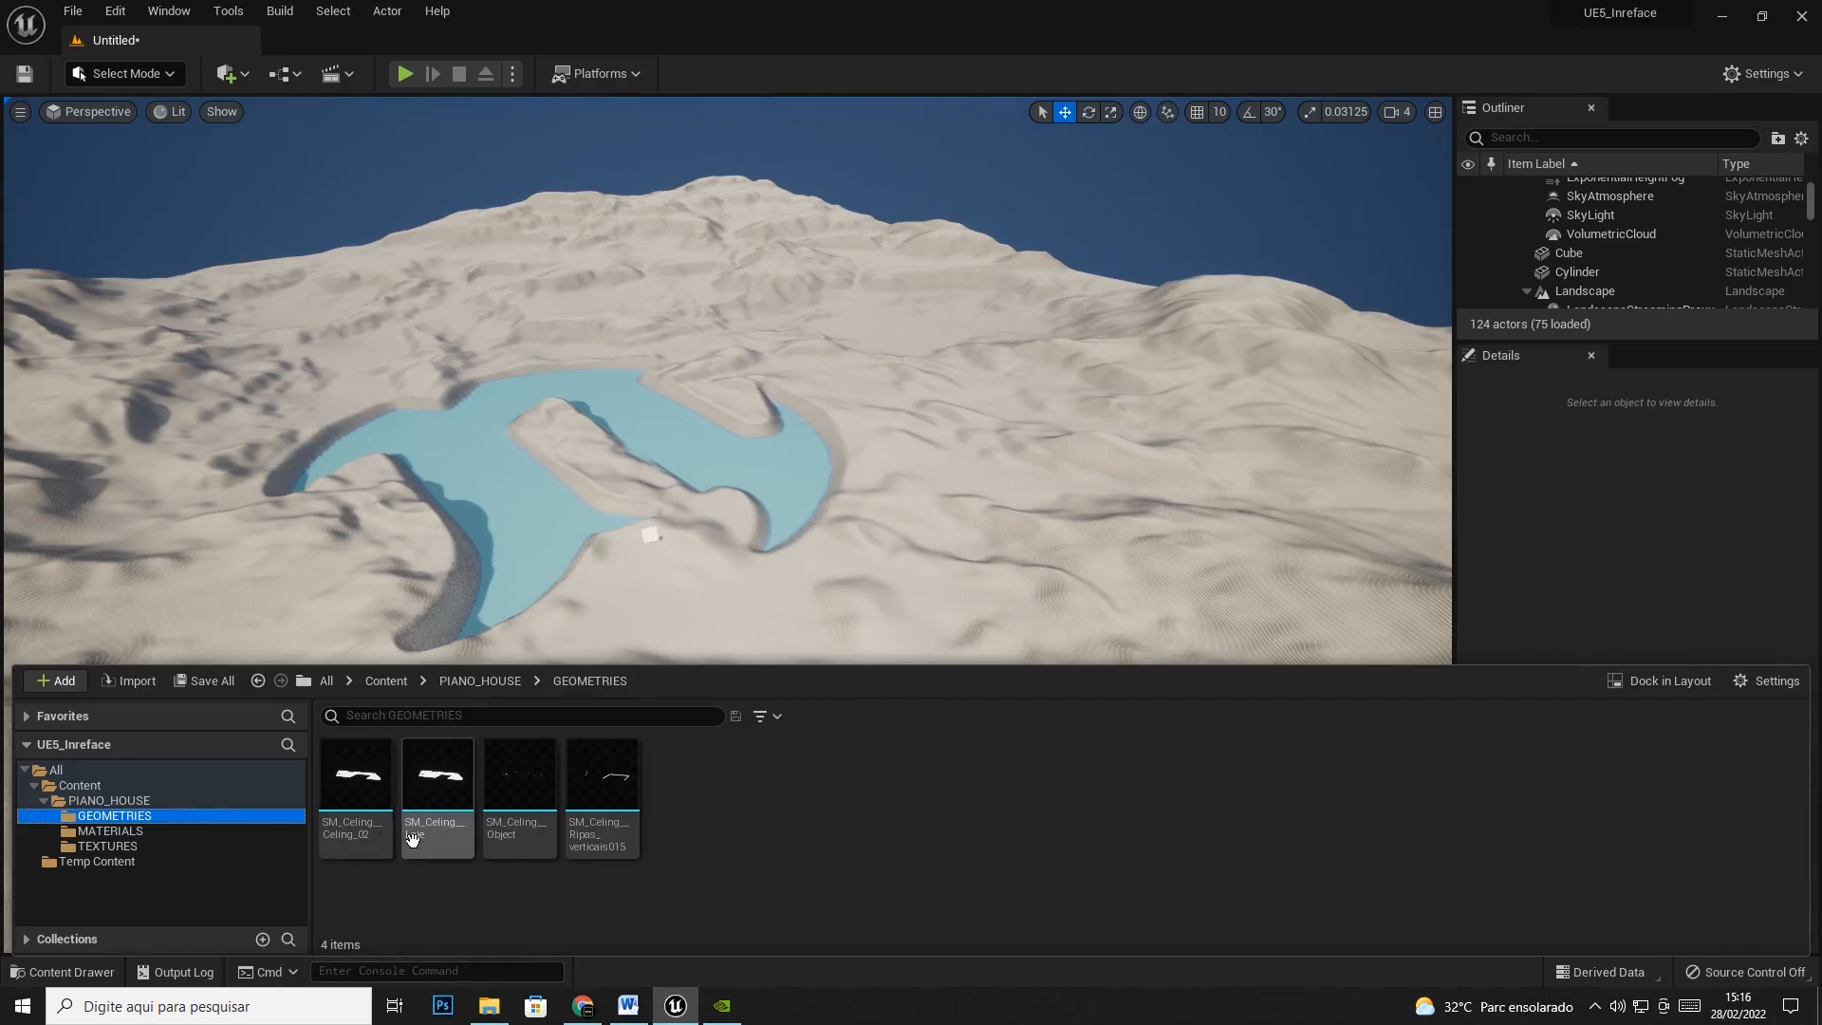
right_click(788, 780)
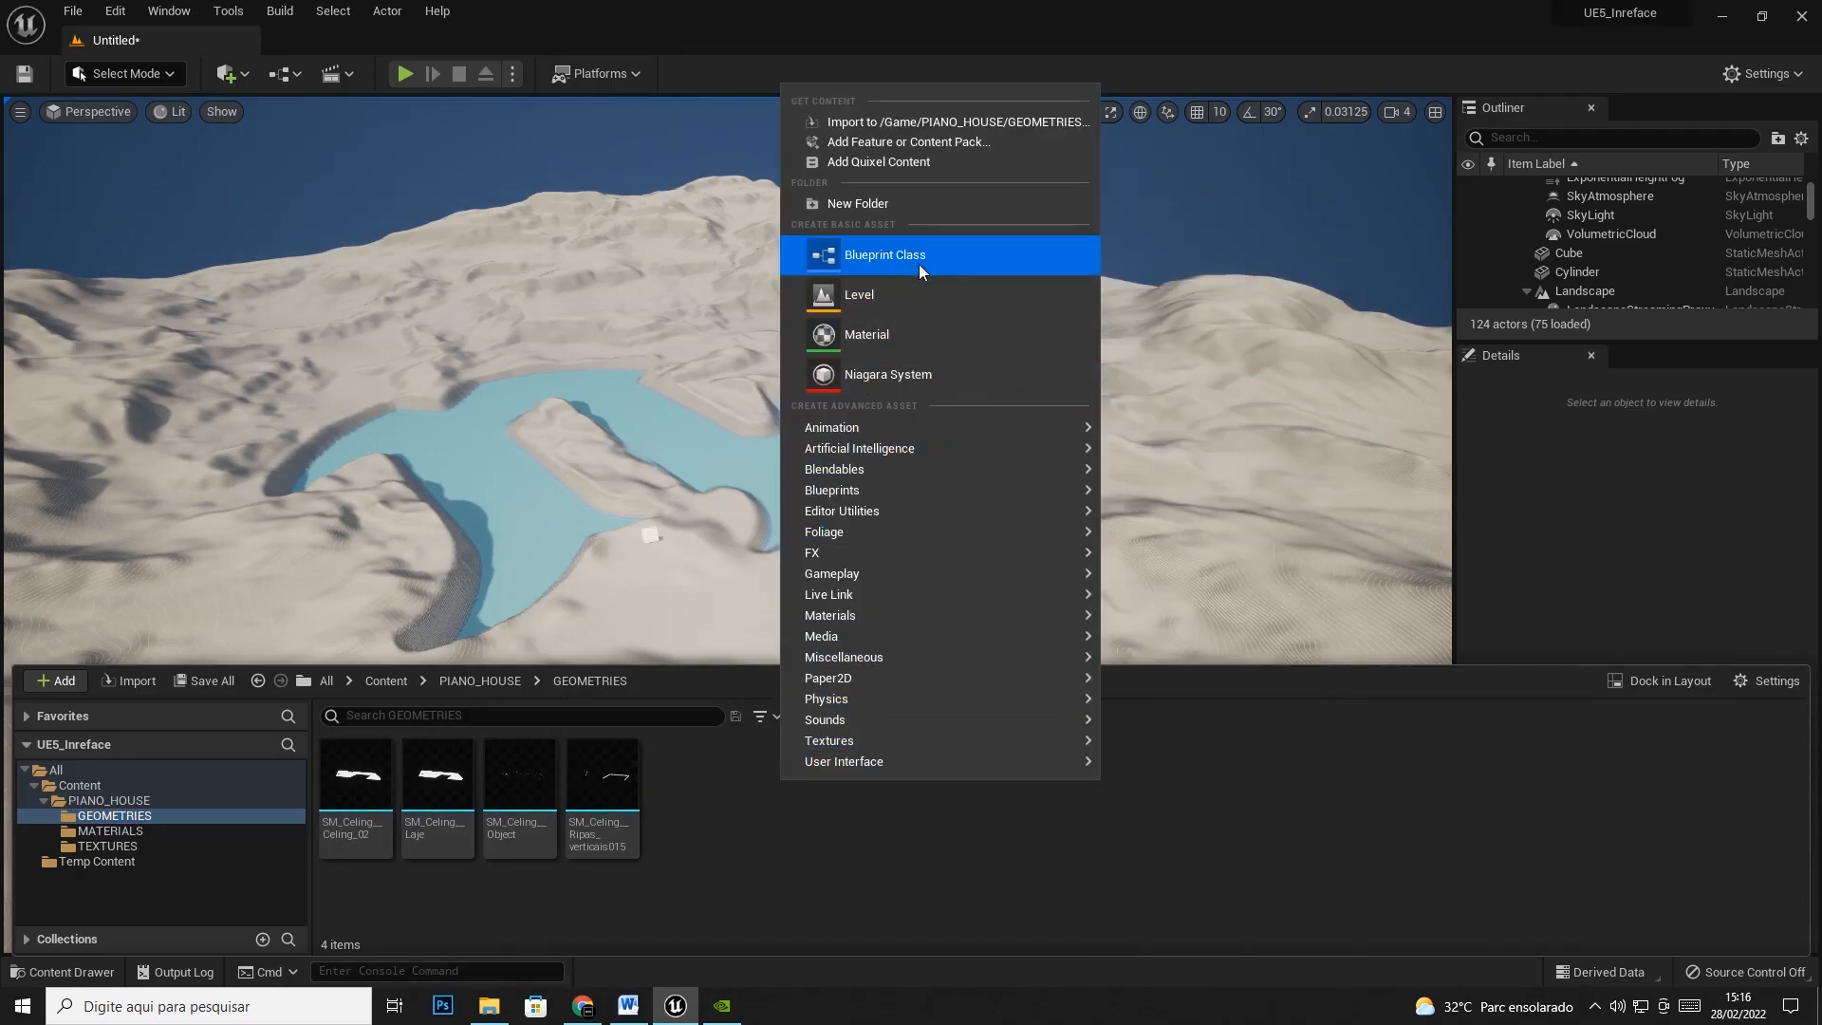
left_click(913, 205)
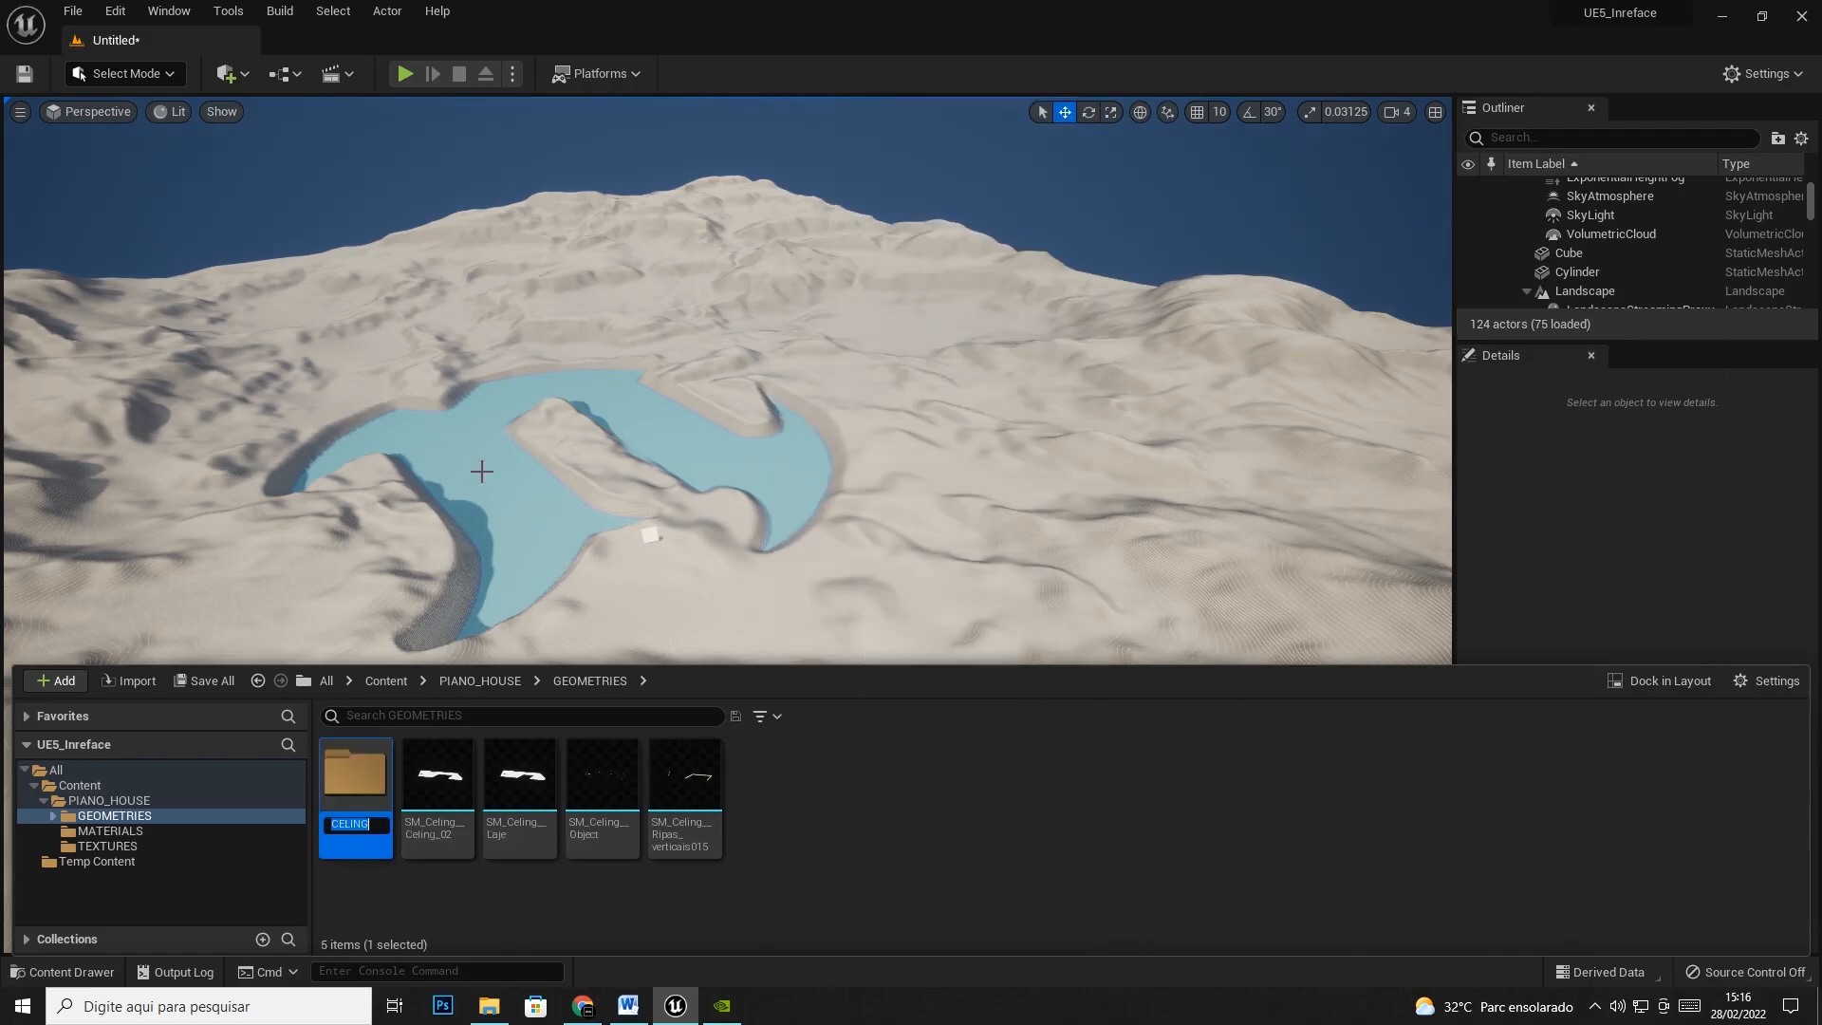
key("BackSpace")
Move the four SM_Celing meshes from GEOMETRIES into its CEILING subfolder
left_click(439, 793)
left_click(684, 797, "shift")
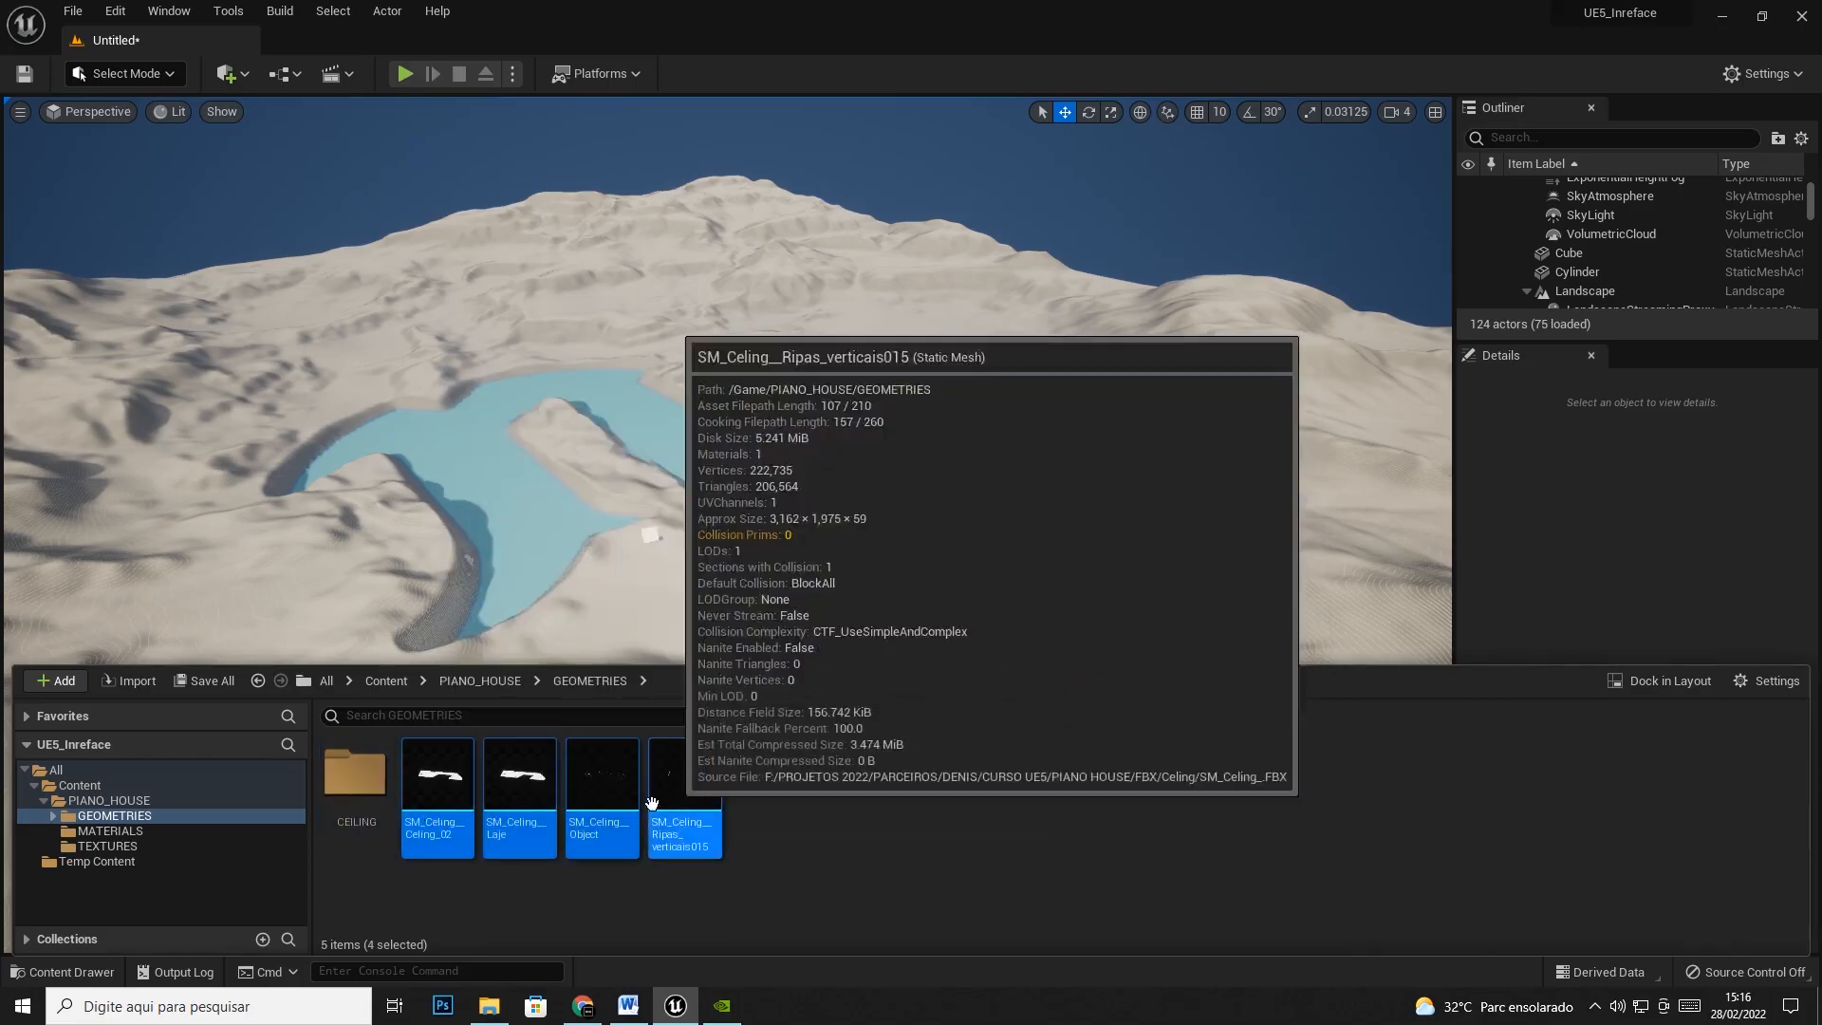
left_click_drag(472, 778, 358, 788)
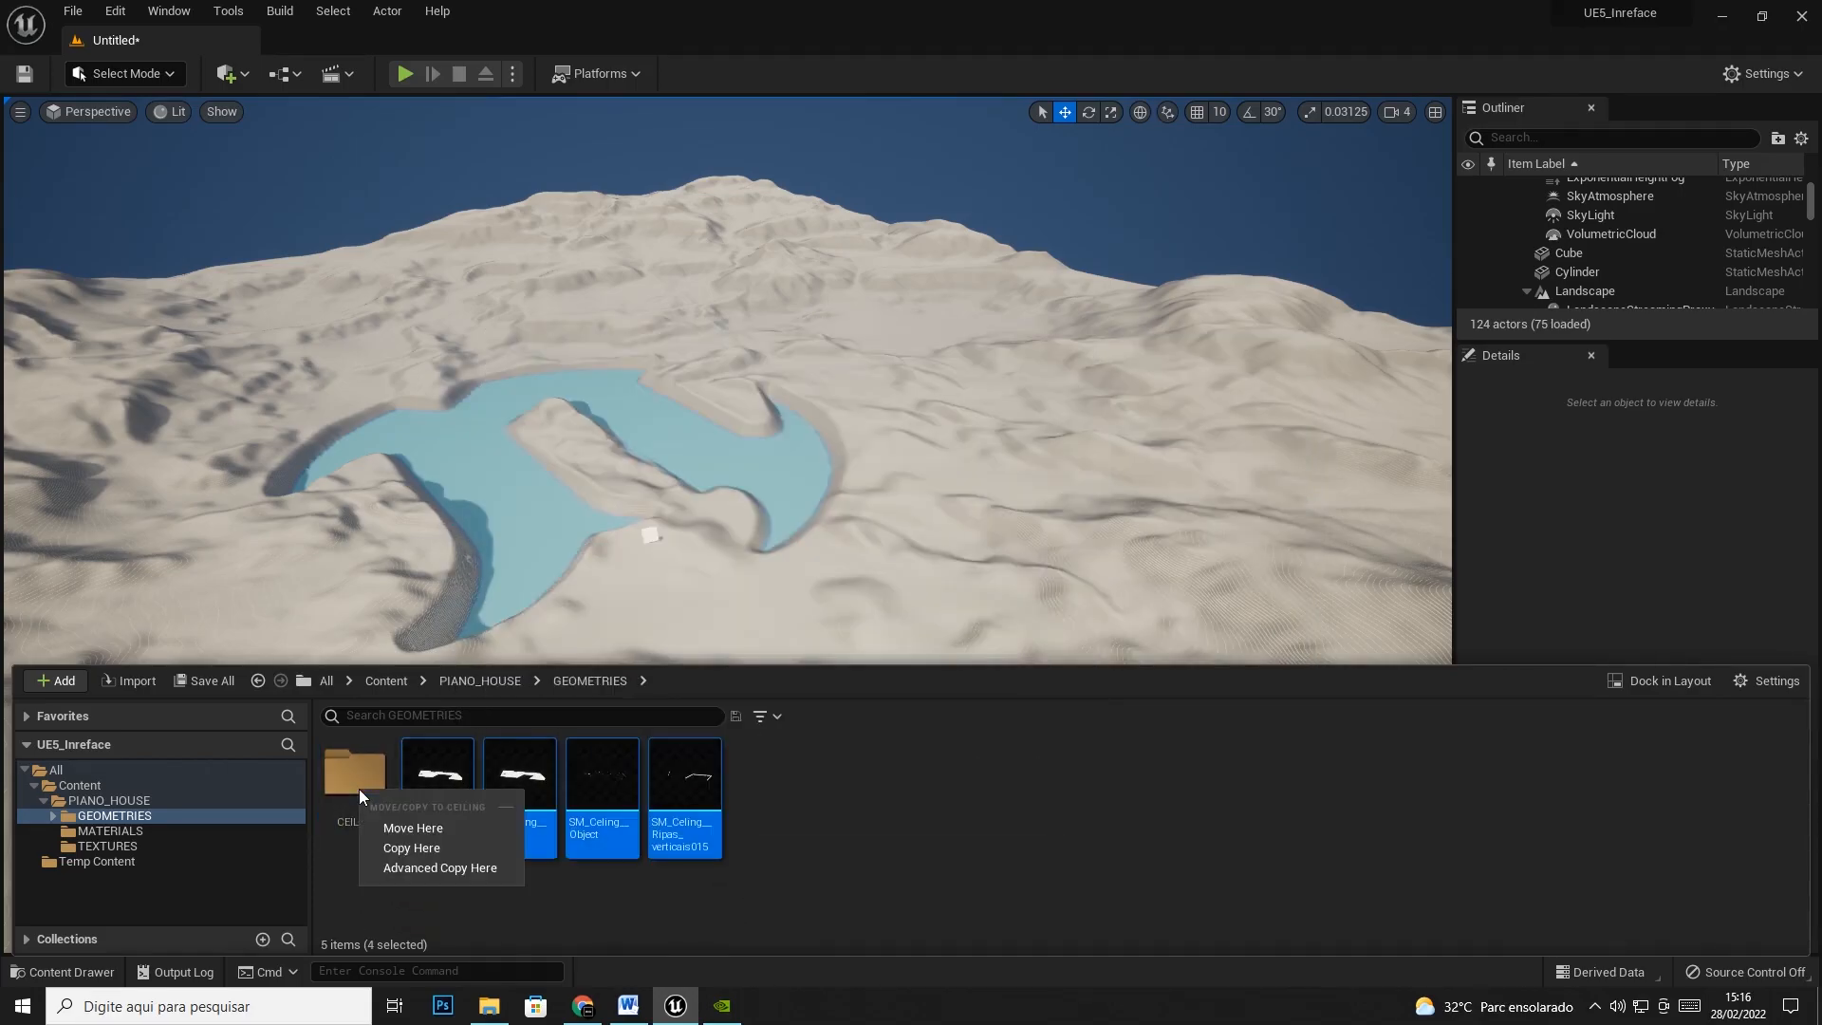
left_click(410, 829)
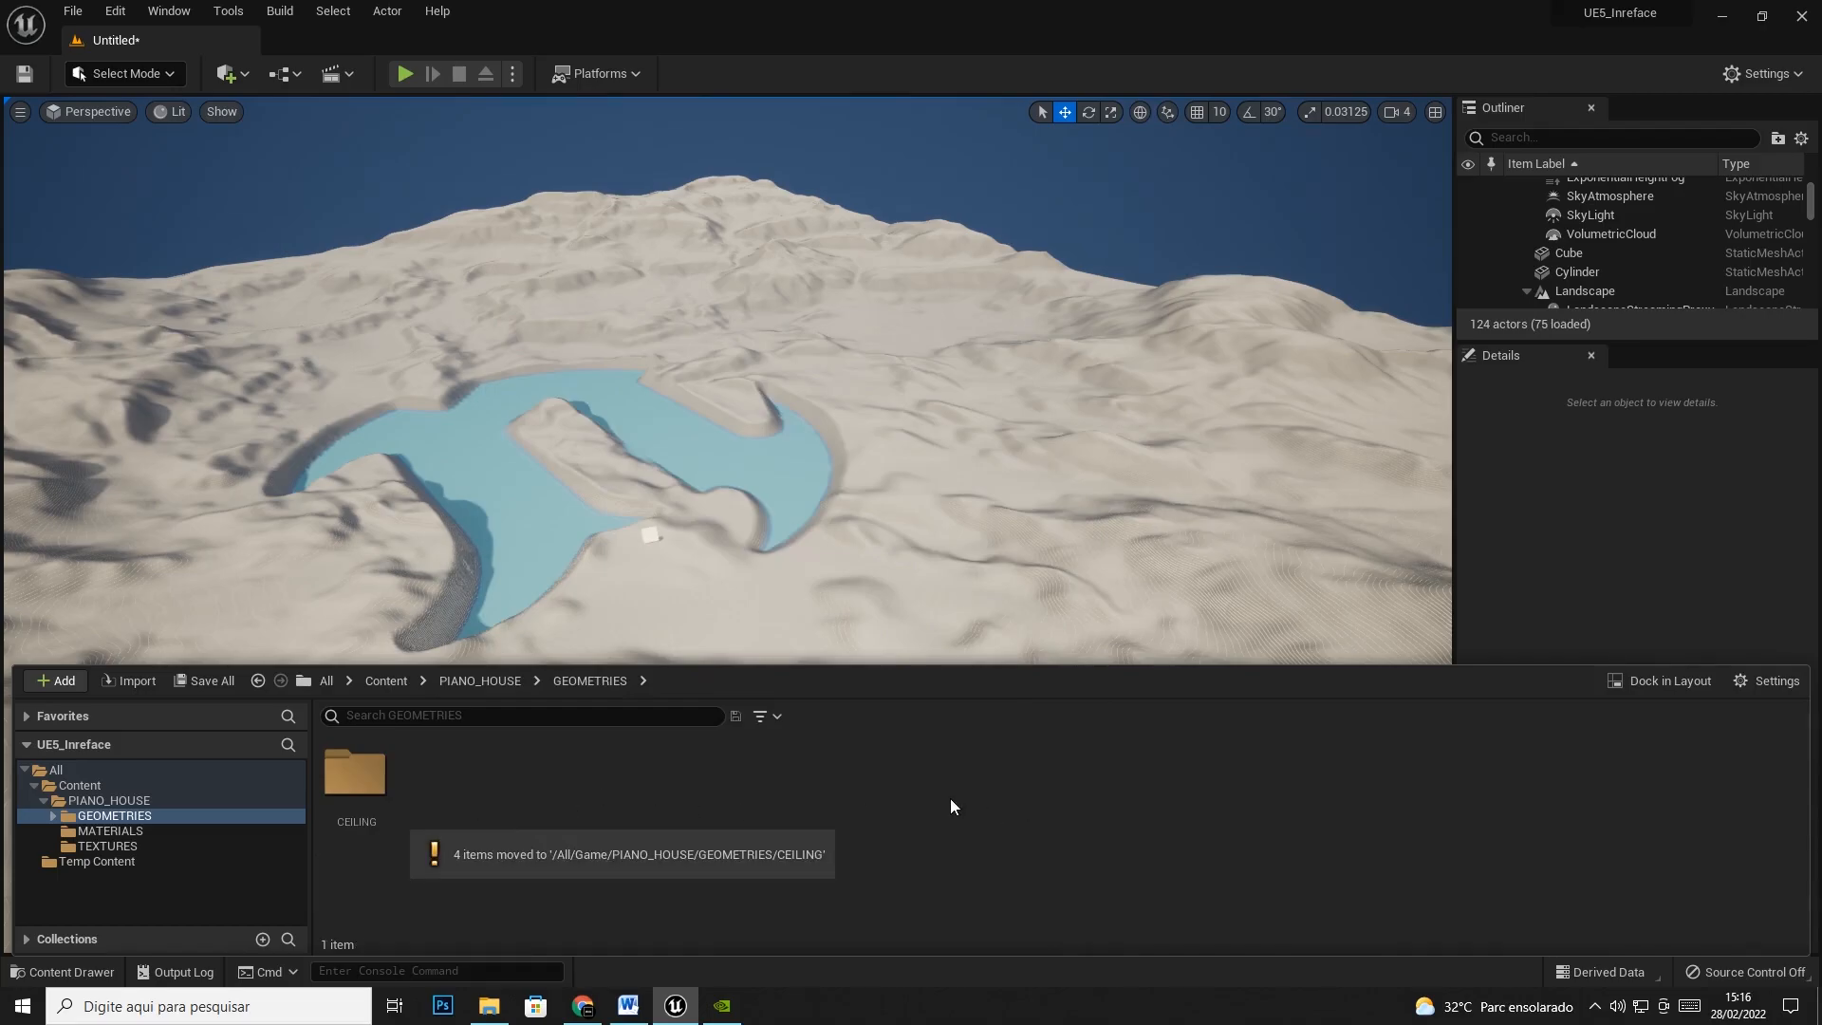
Import all meshes of the SM_Deco_ FBX file from the Deco source folder into GEOMETRIES with the current import options
right_click(951, 804)
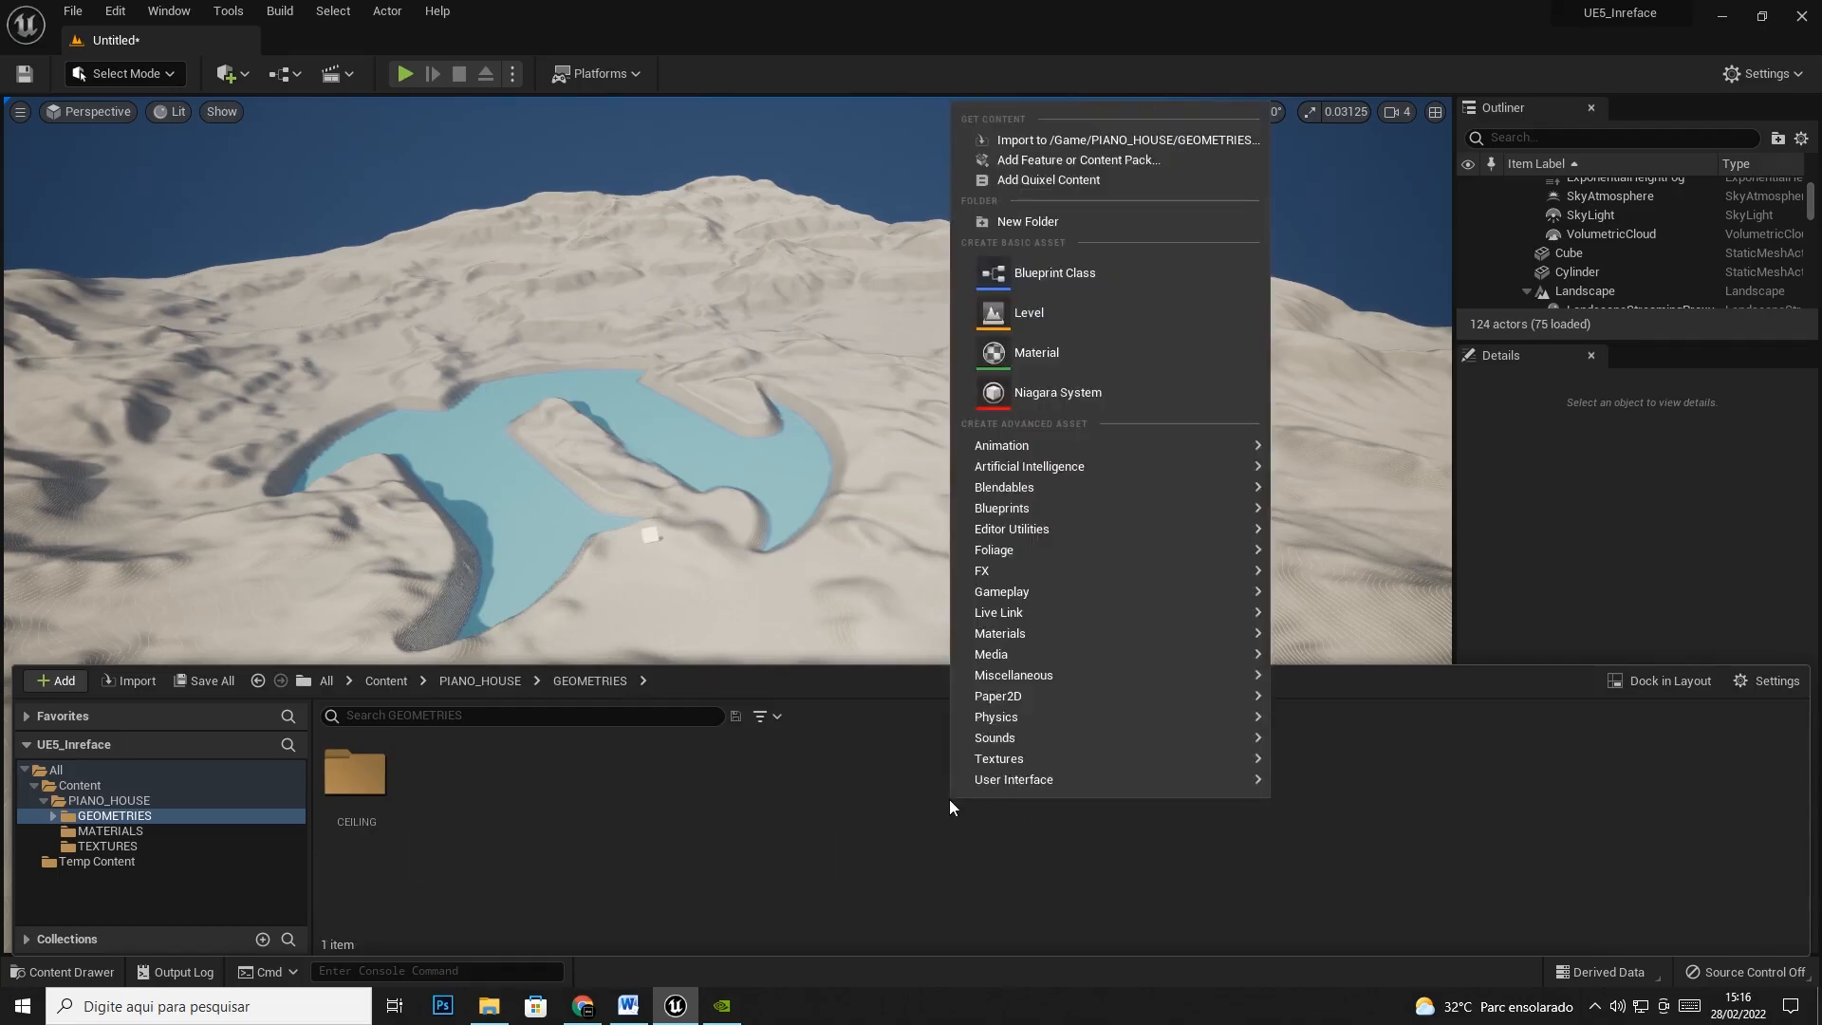
left_click(1078, 140)
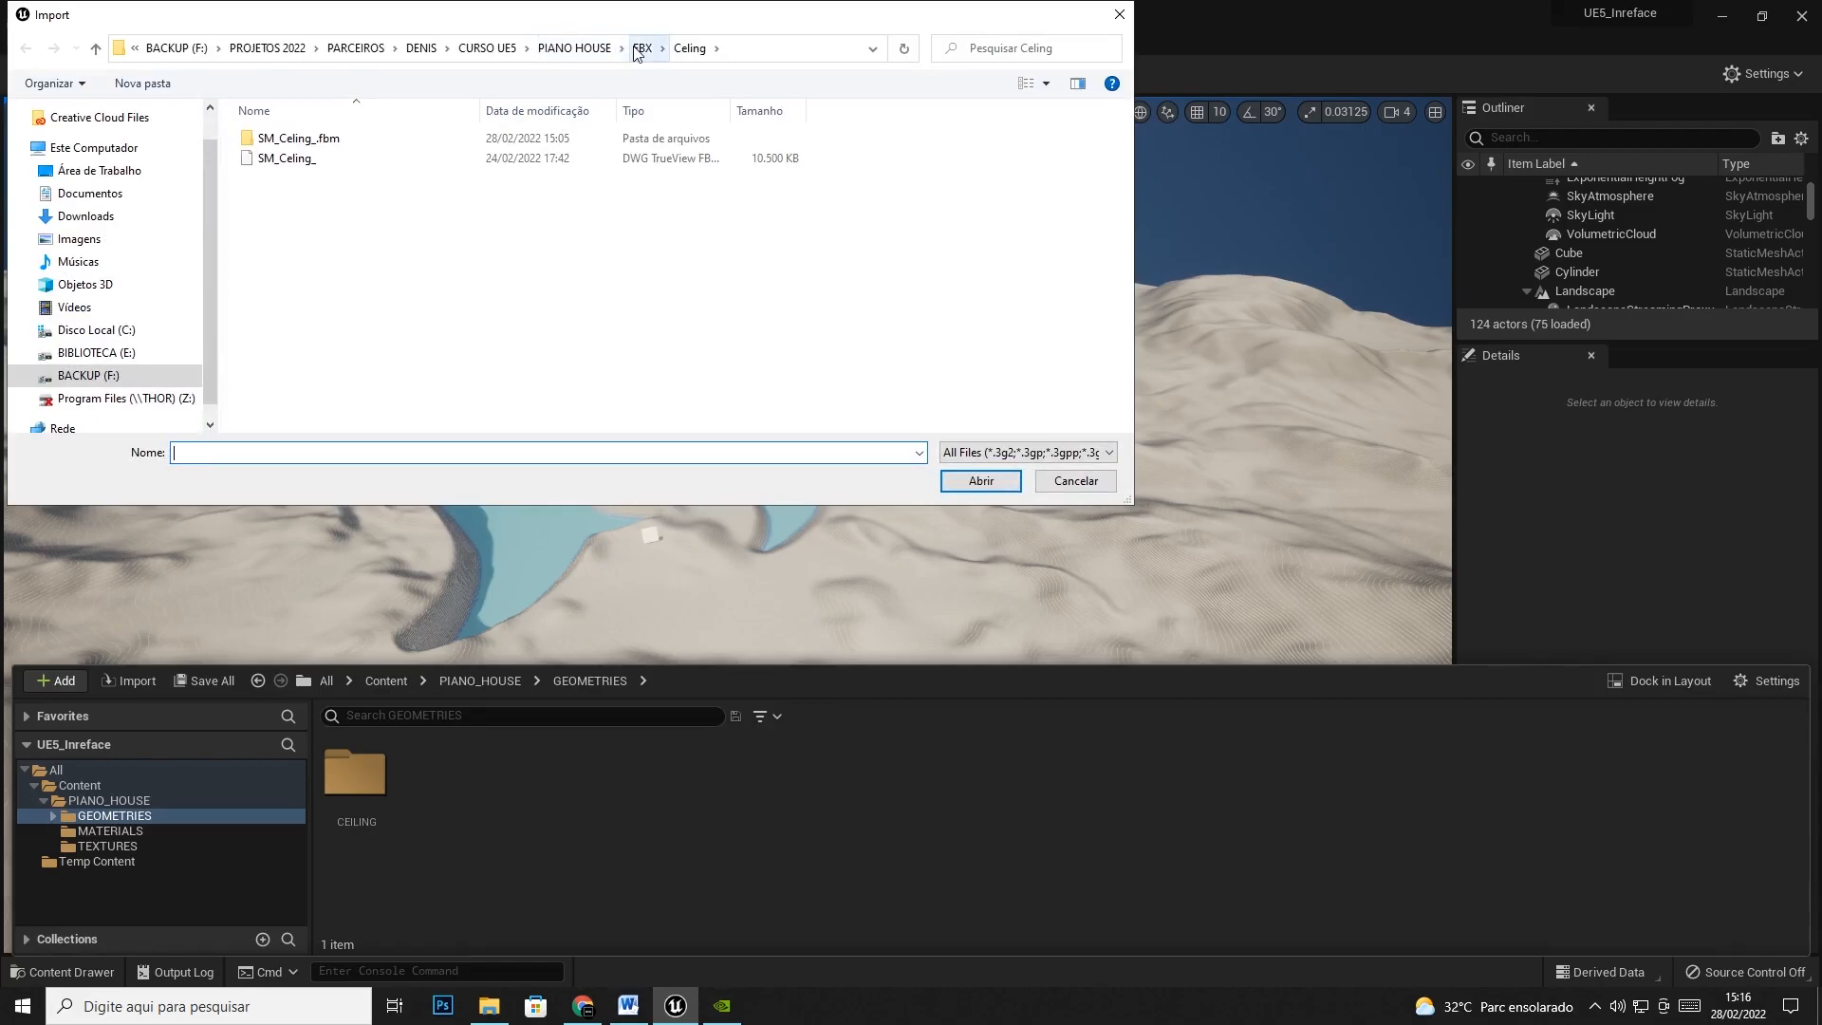
left_click(641, 49)
double_click(274, 158)
double_click(281, 142)
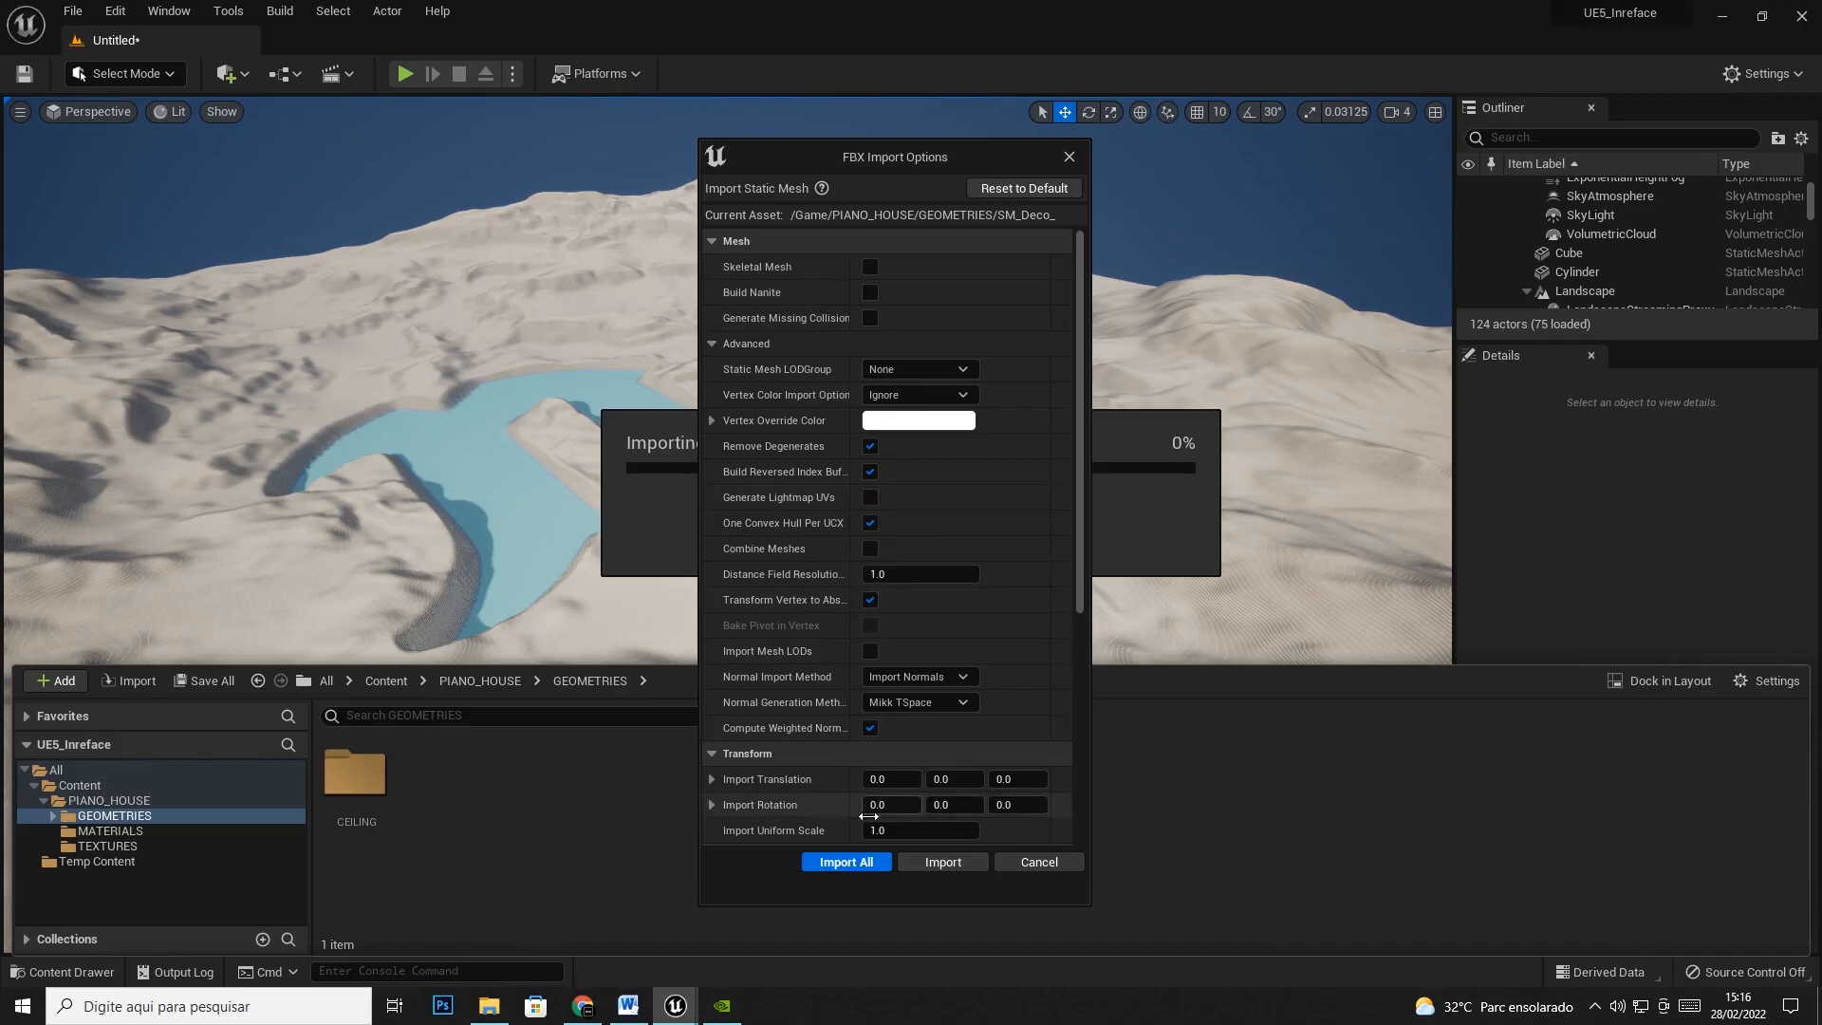
left_click(846, 863)
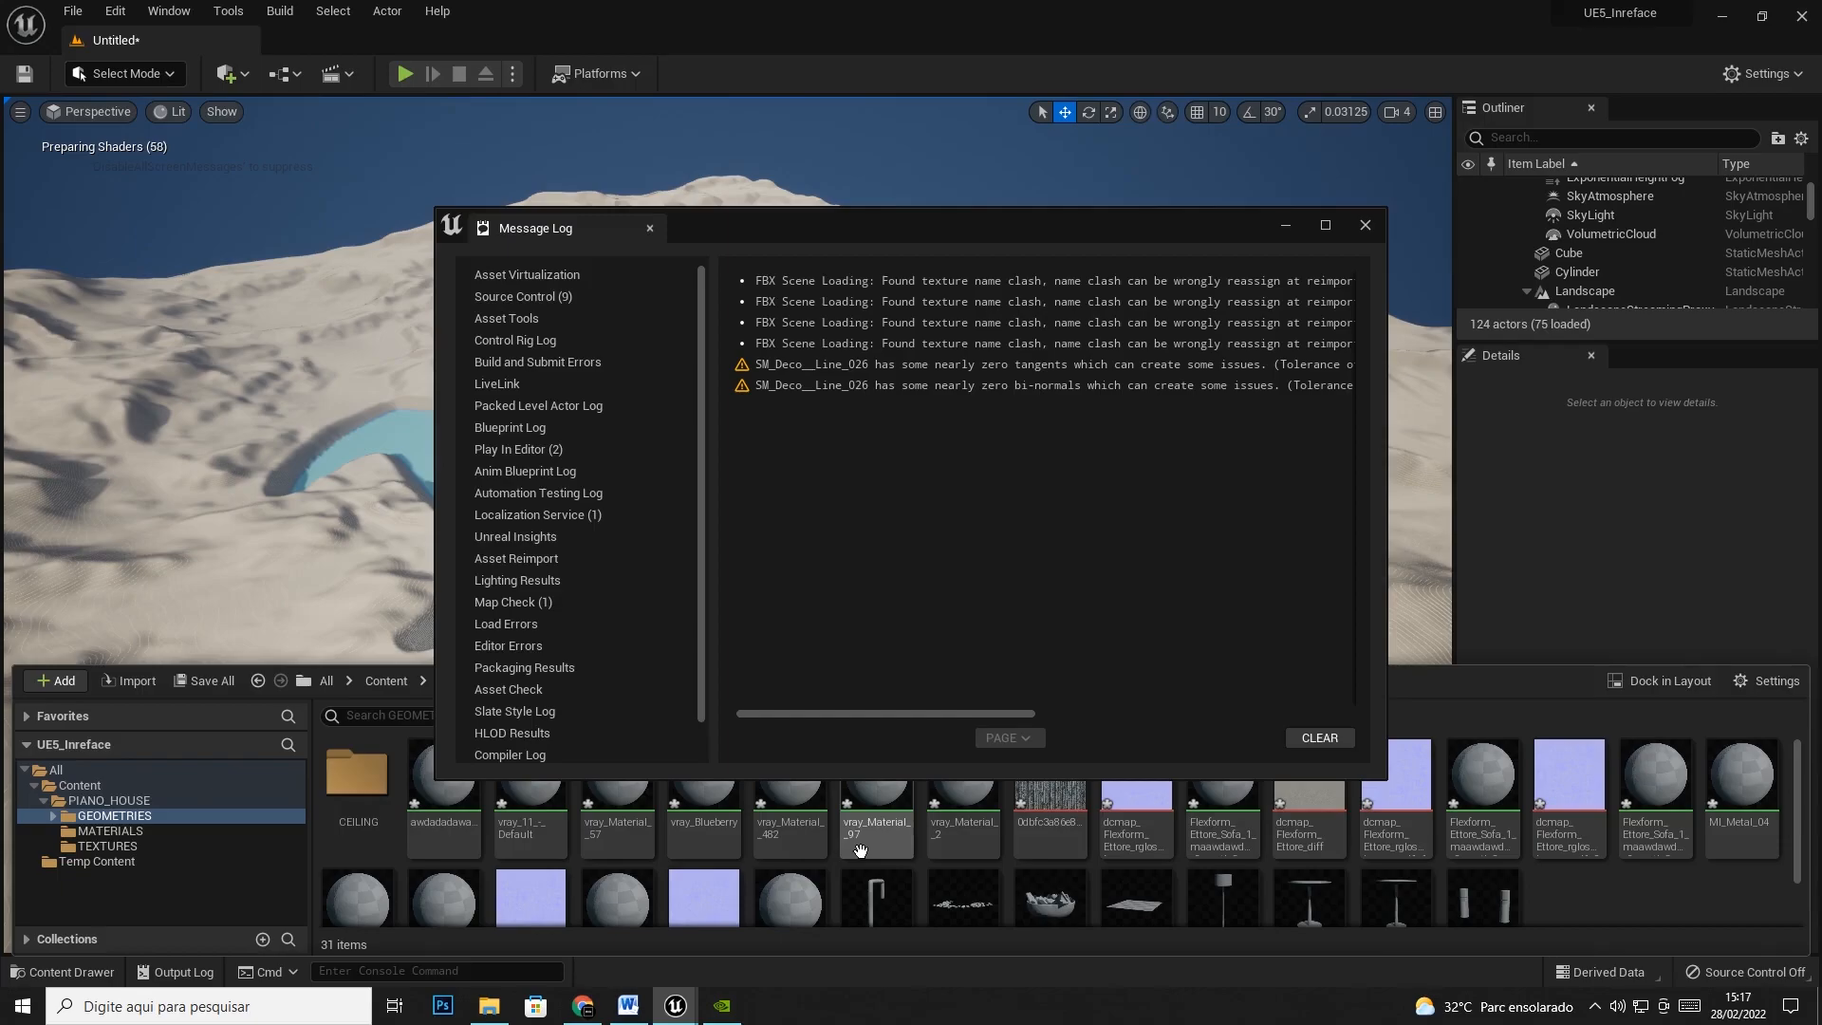
Read the full import messages in the Message Log, clear them and close the log
left_click_drag(953, 714, 1287, 714)
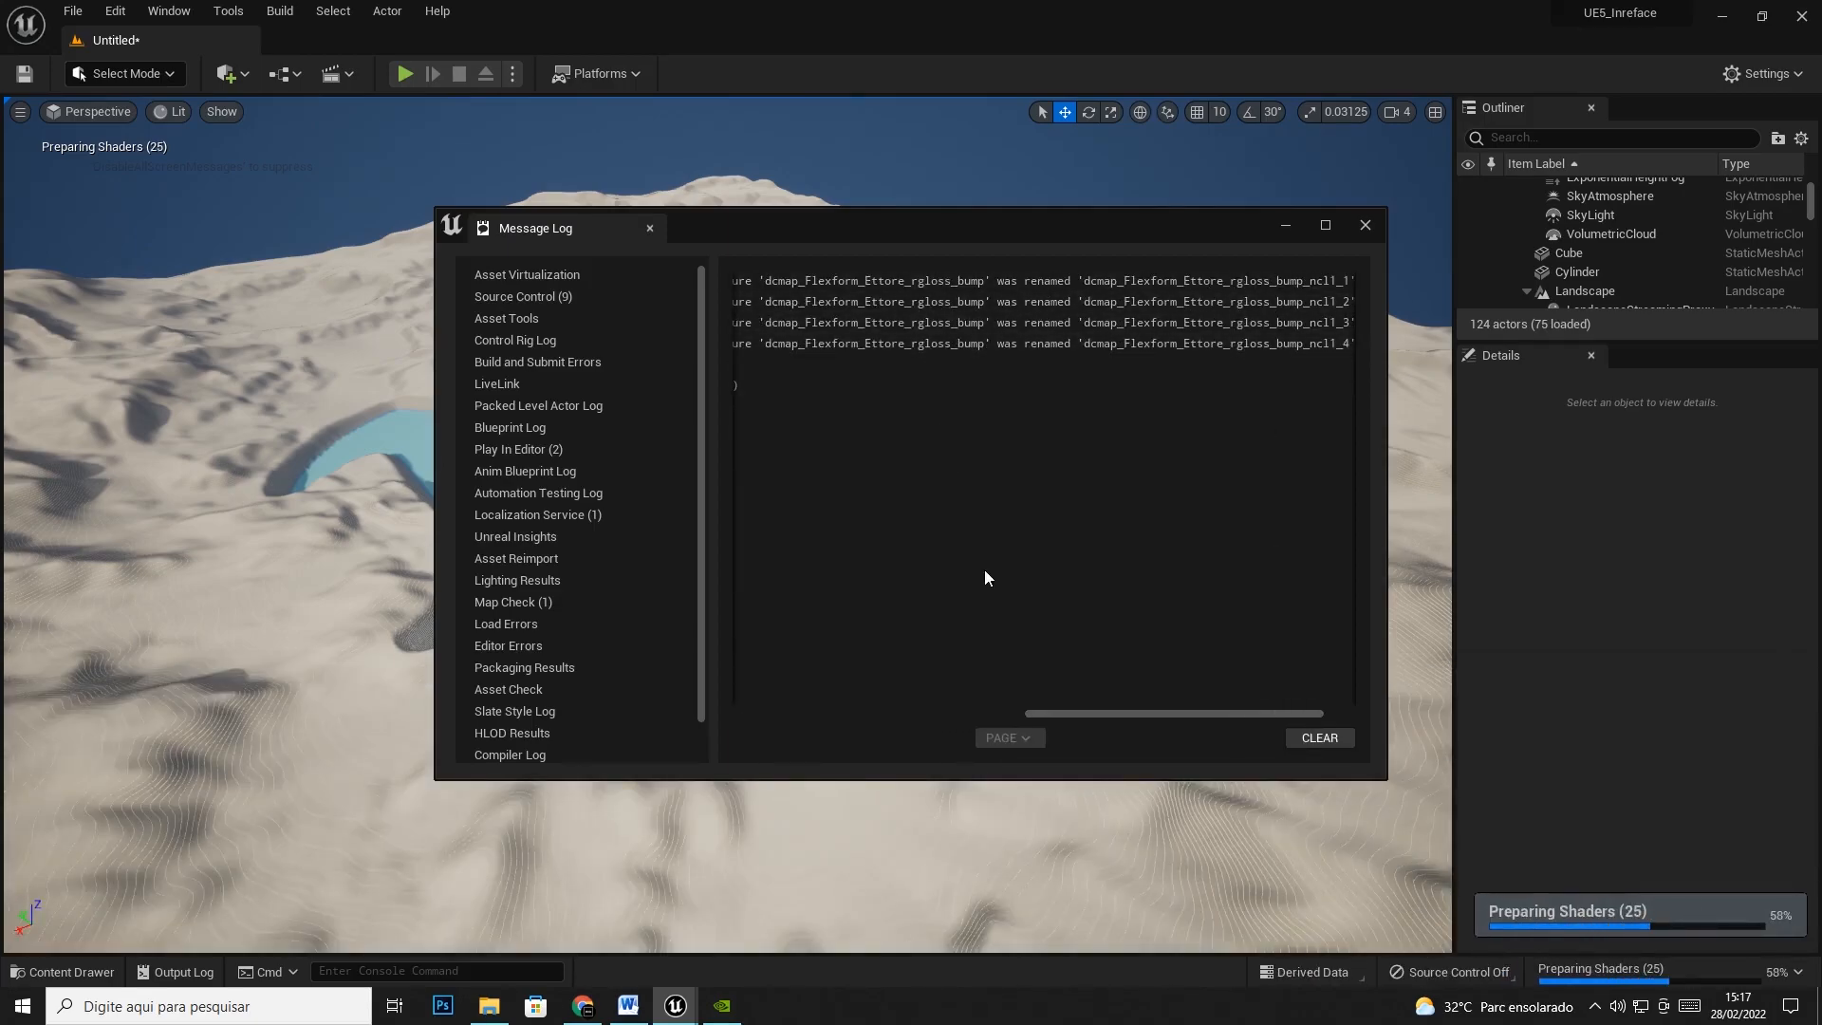
left_click_drag(1165, 714, 797, 708)
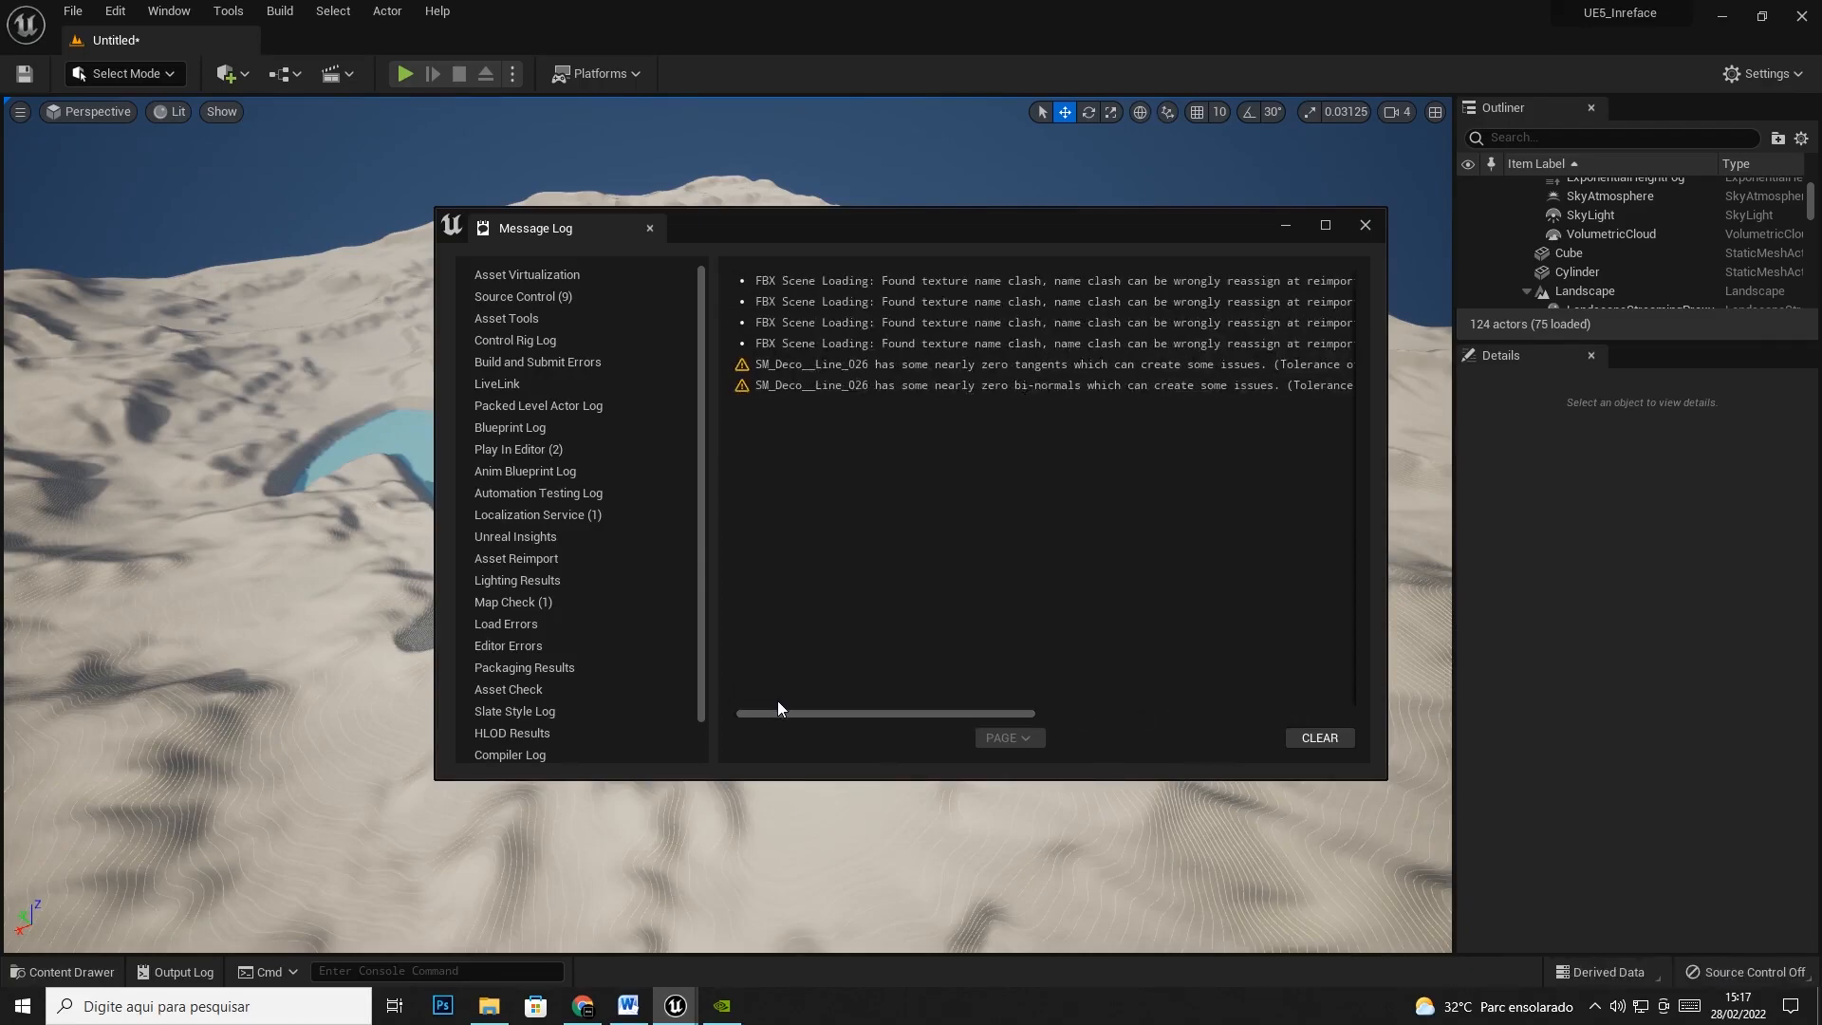
left_click(1309, 740)
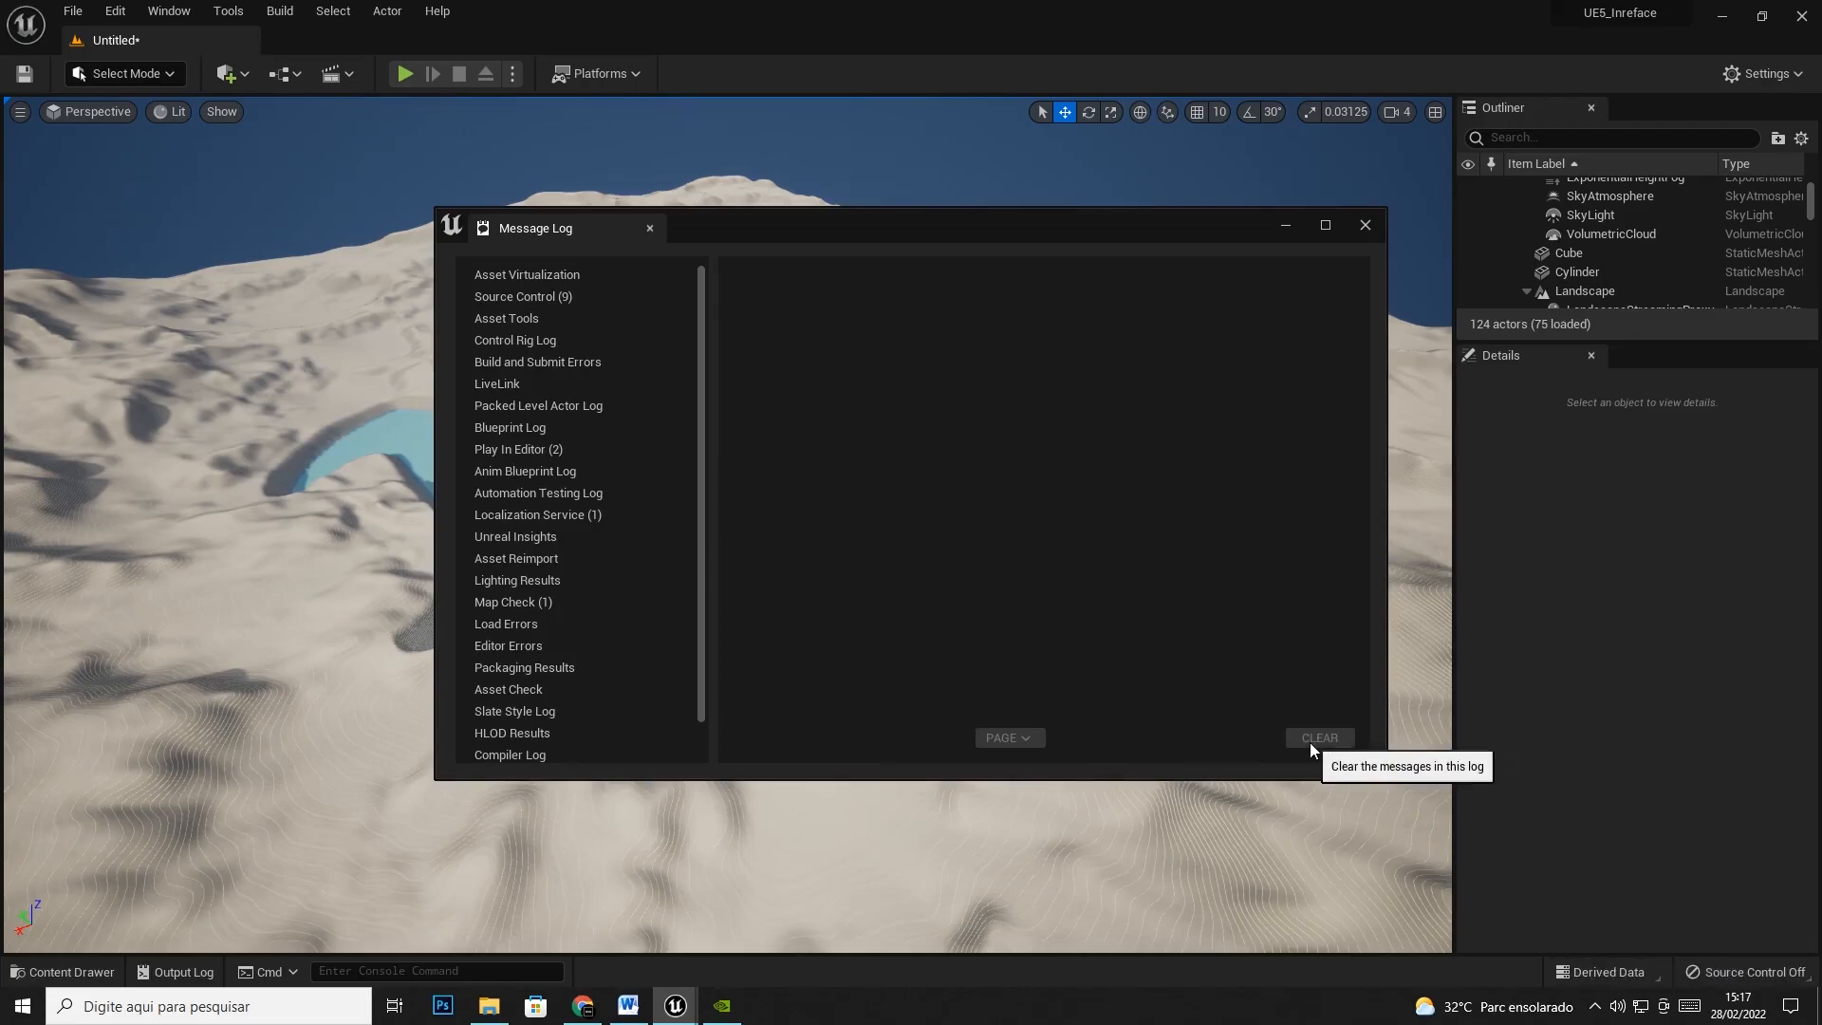
left_click(1364, 228)
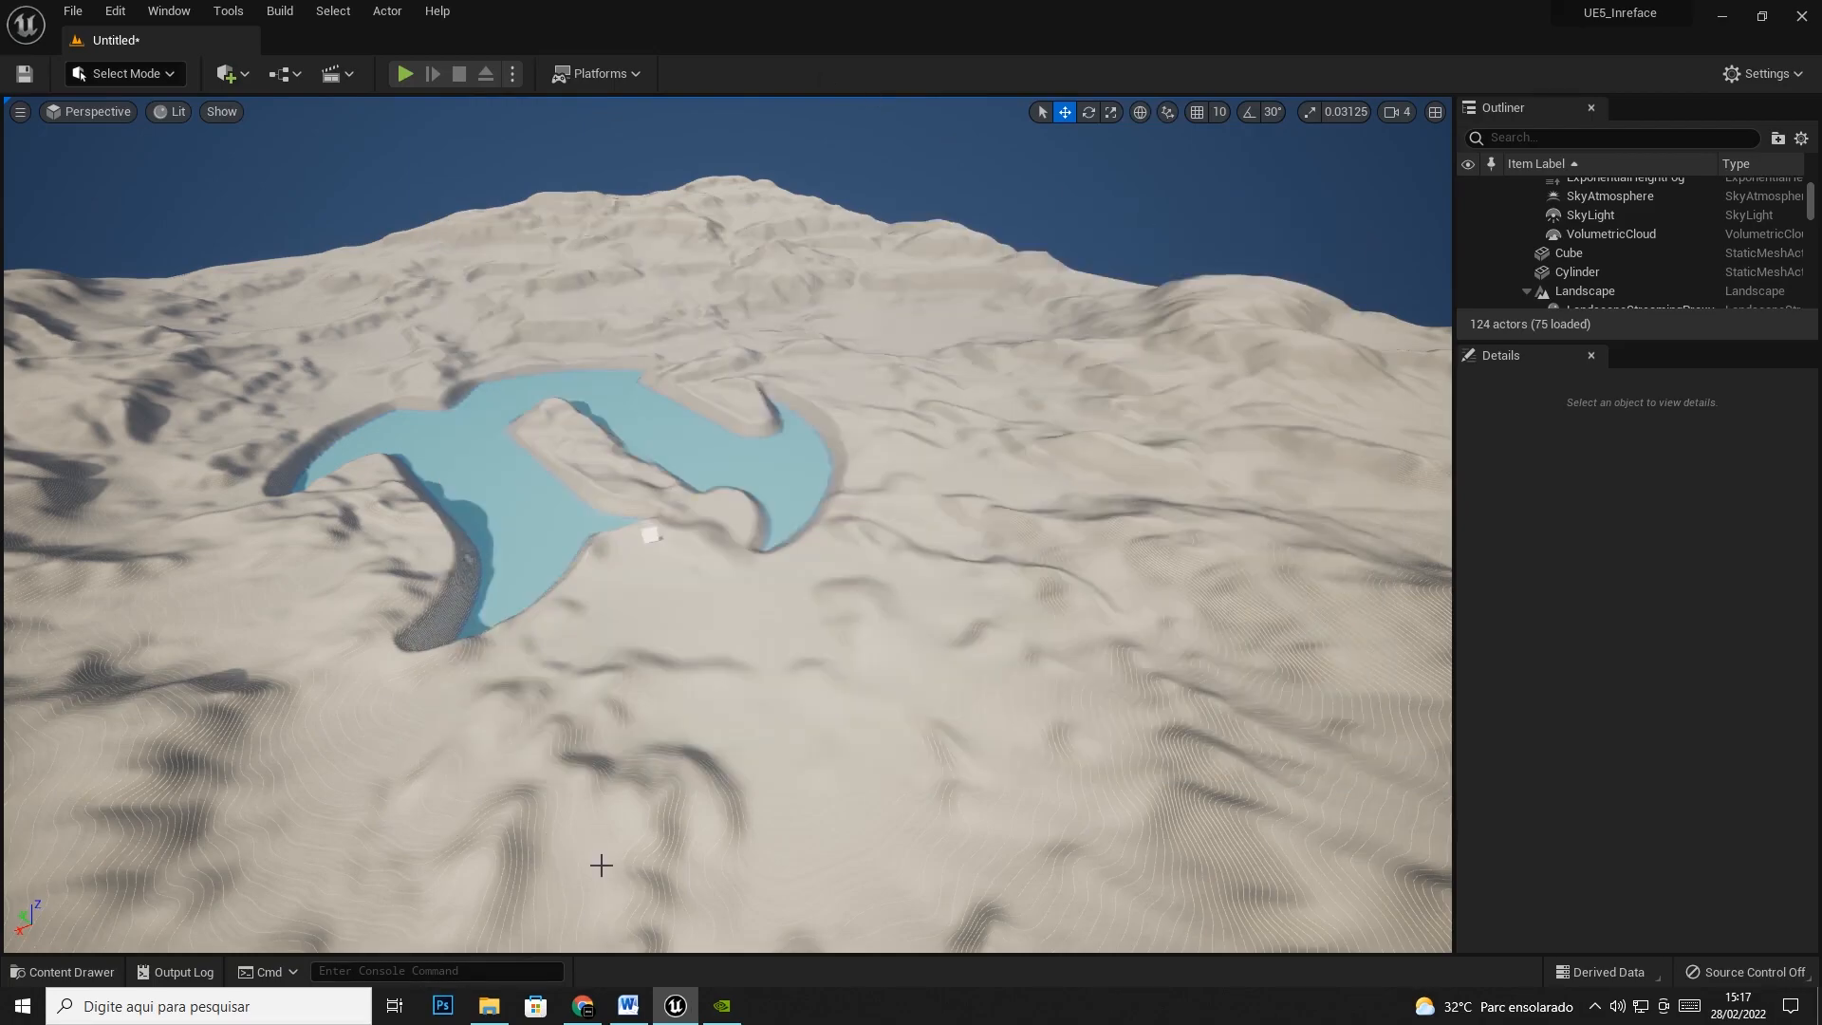
Open a docked Content Browser 1 and show PIANO_HOUSE's GEOMETRIES folder in it
key("ctrl+space")
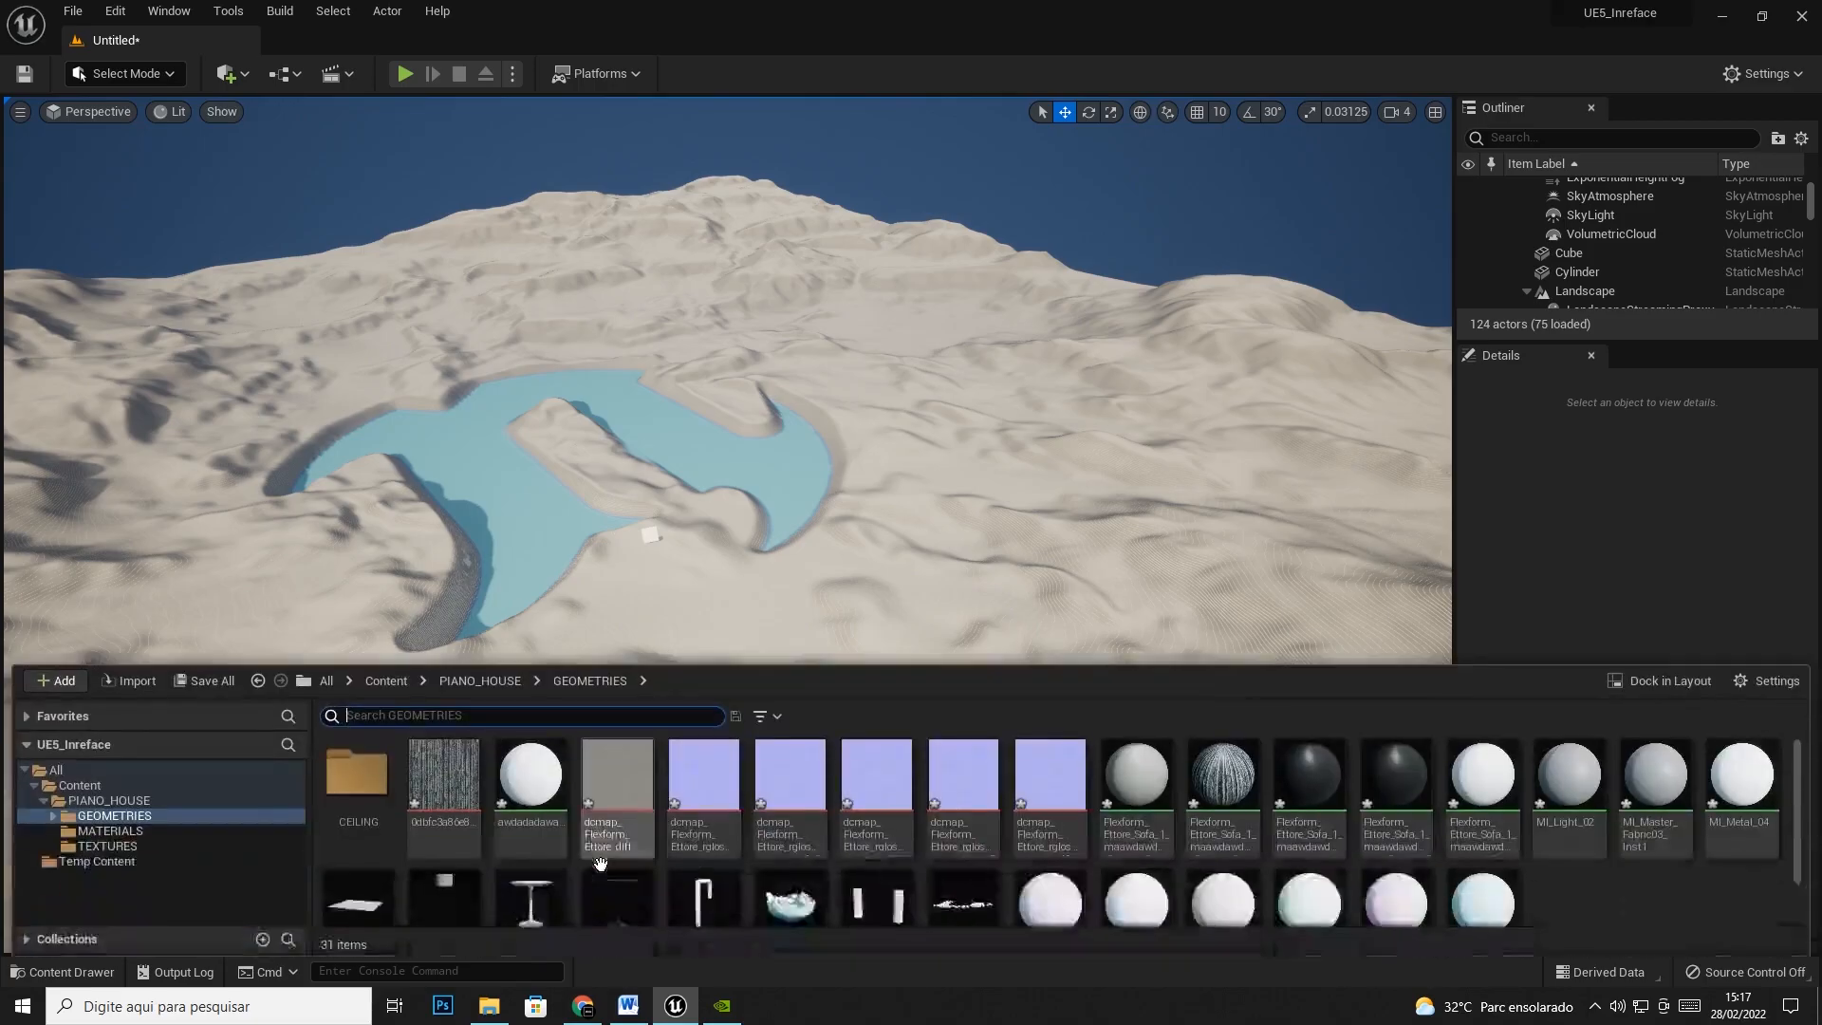
left_click(169, 11)
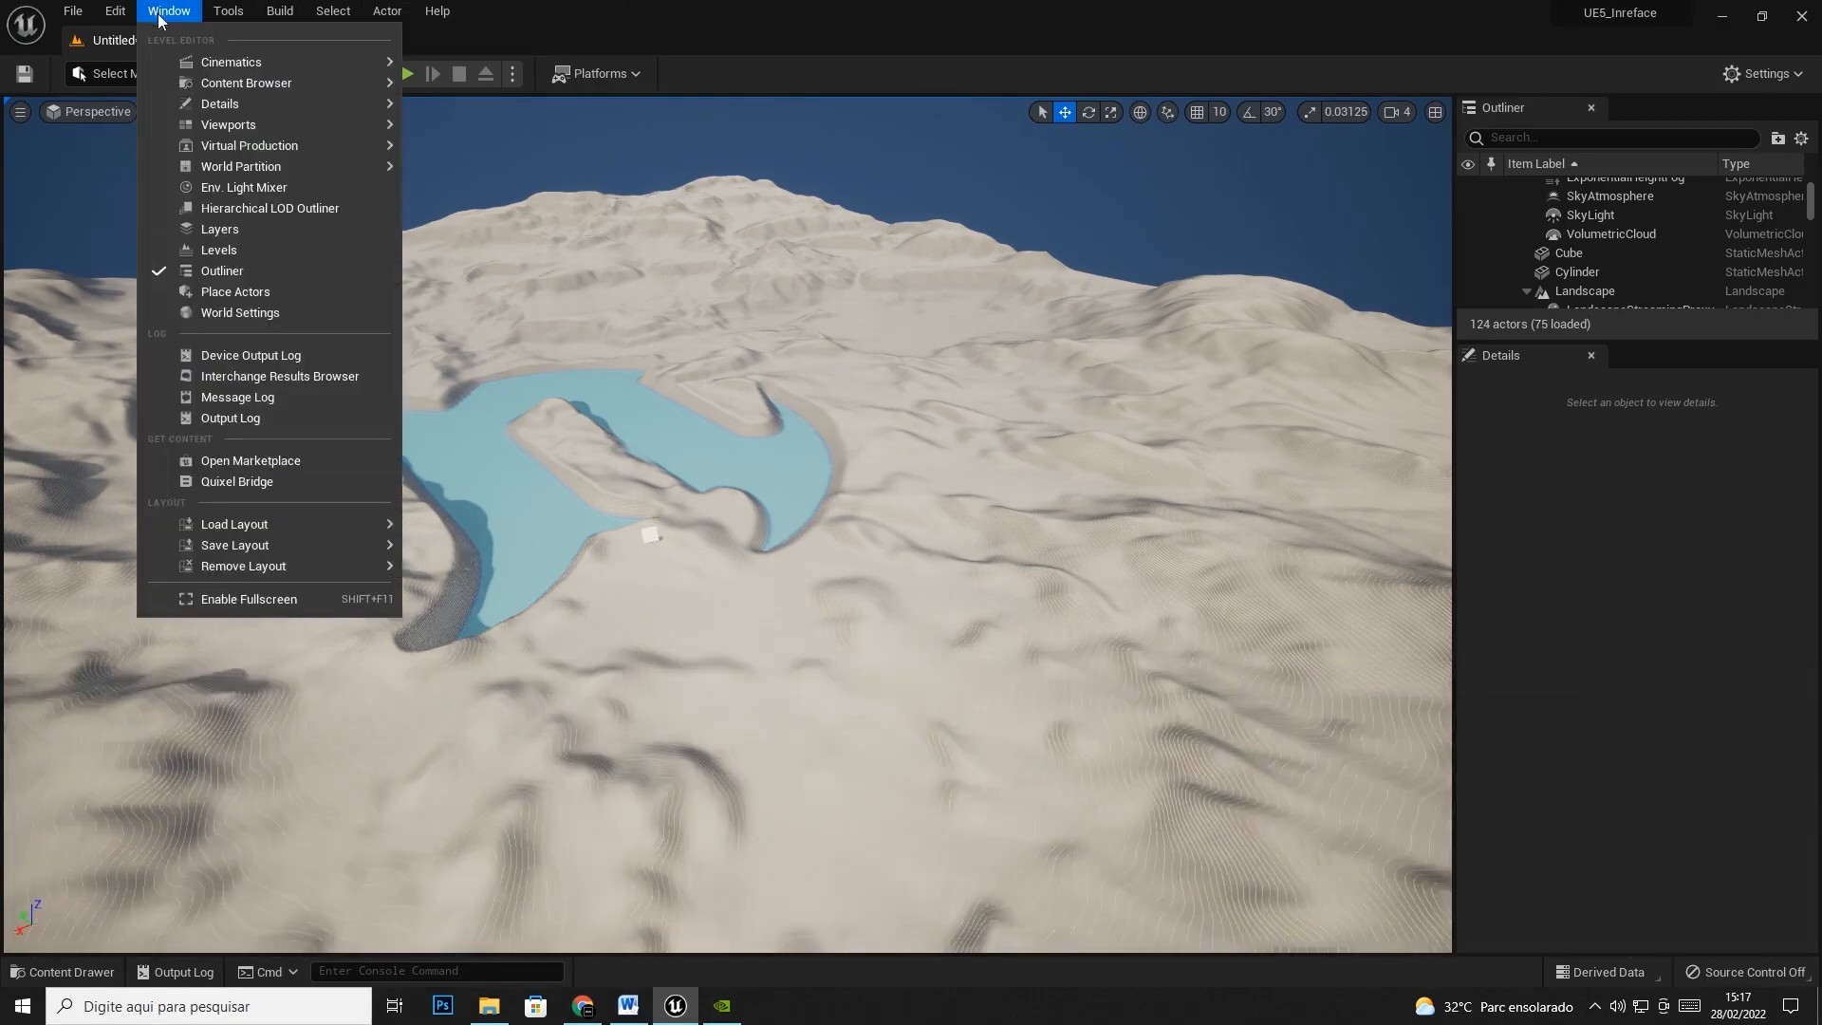
mouse_move(241, 66)
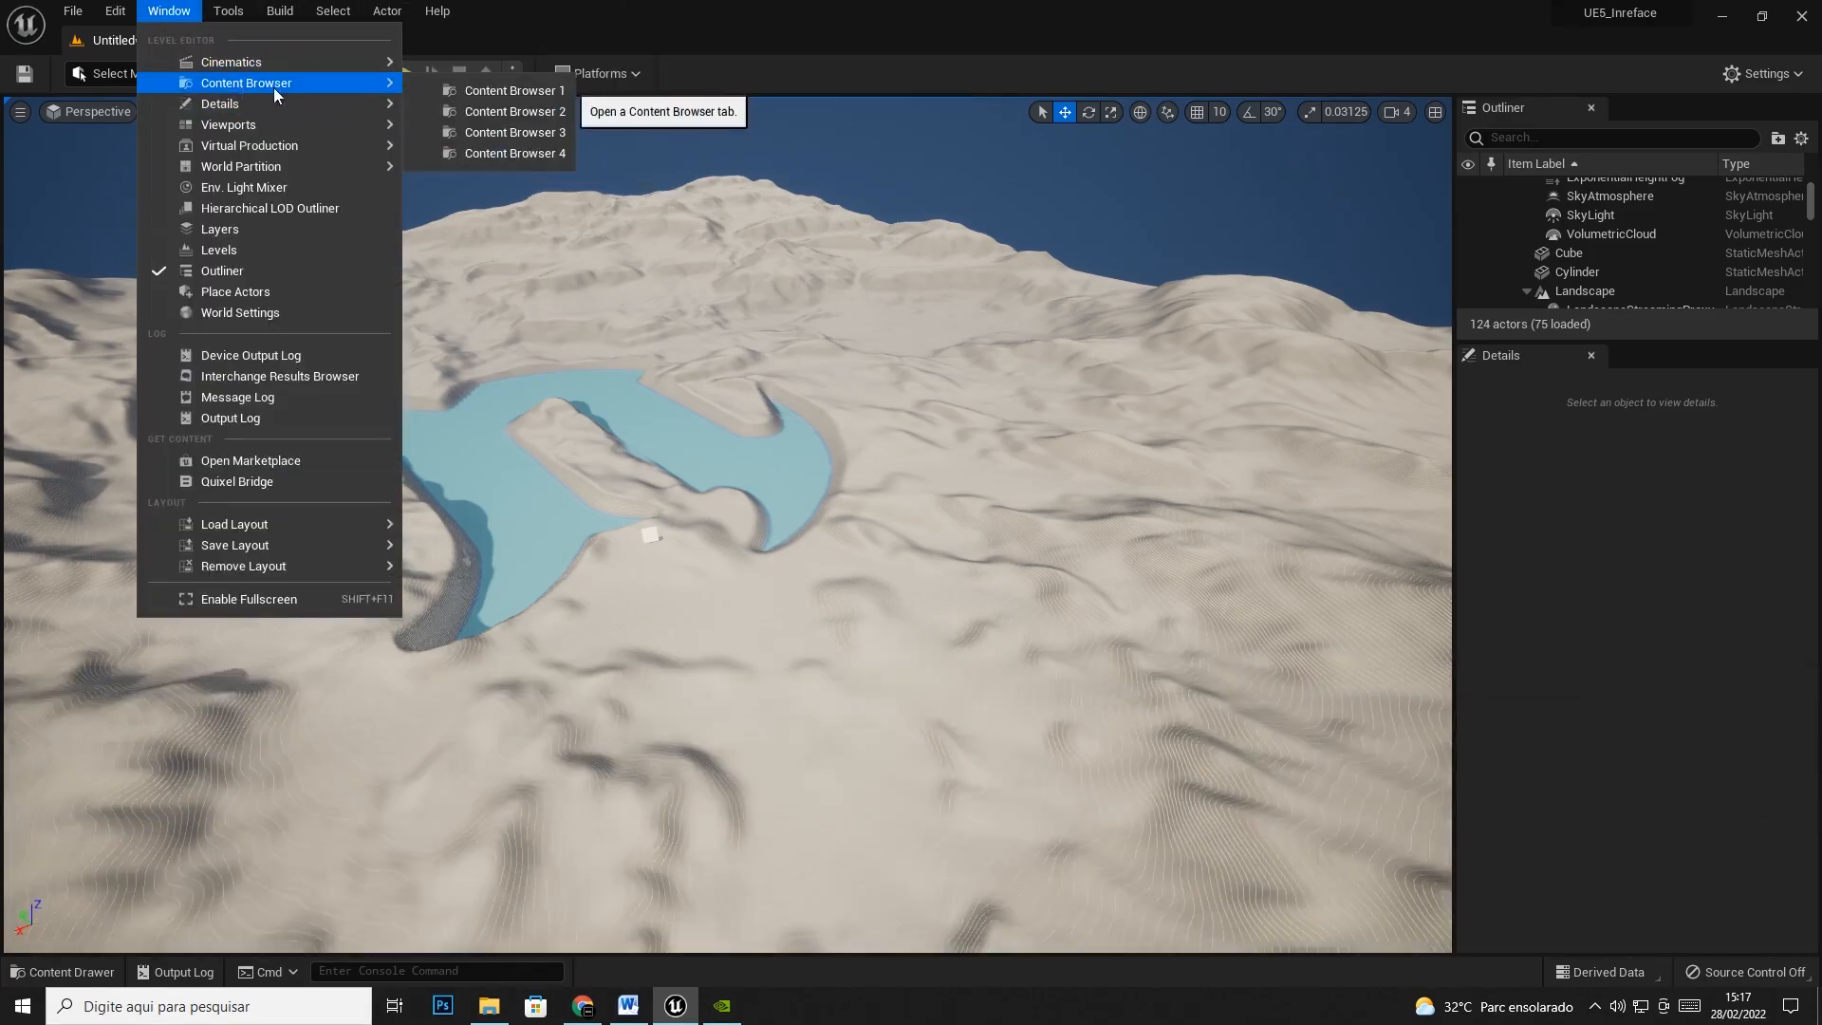
left_click(476, 88)
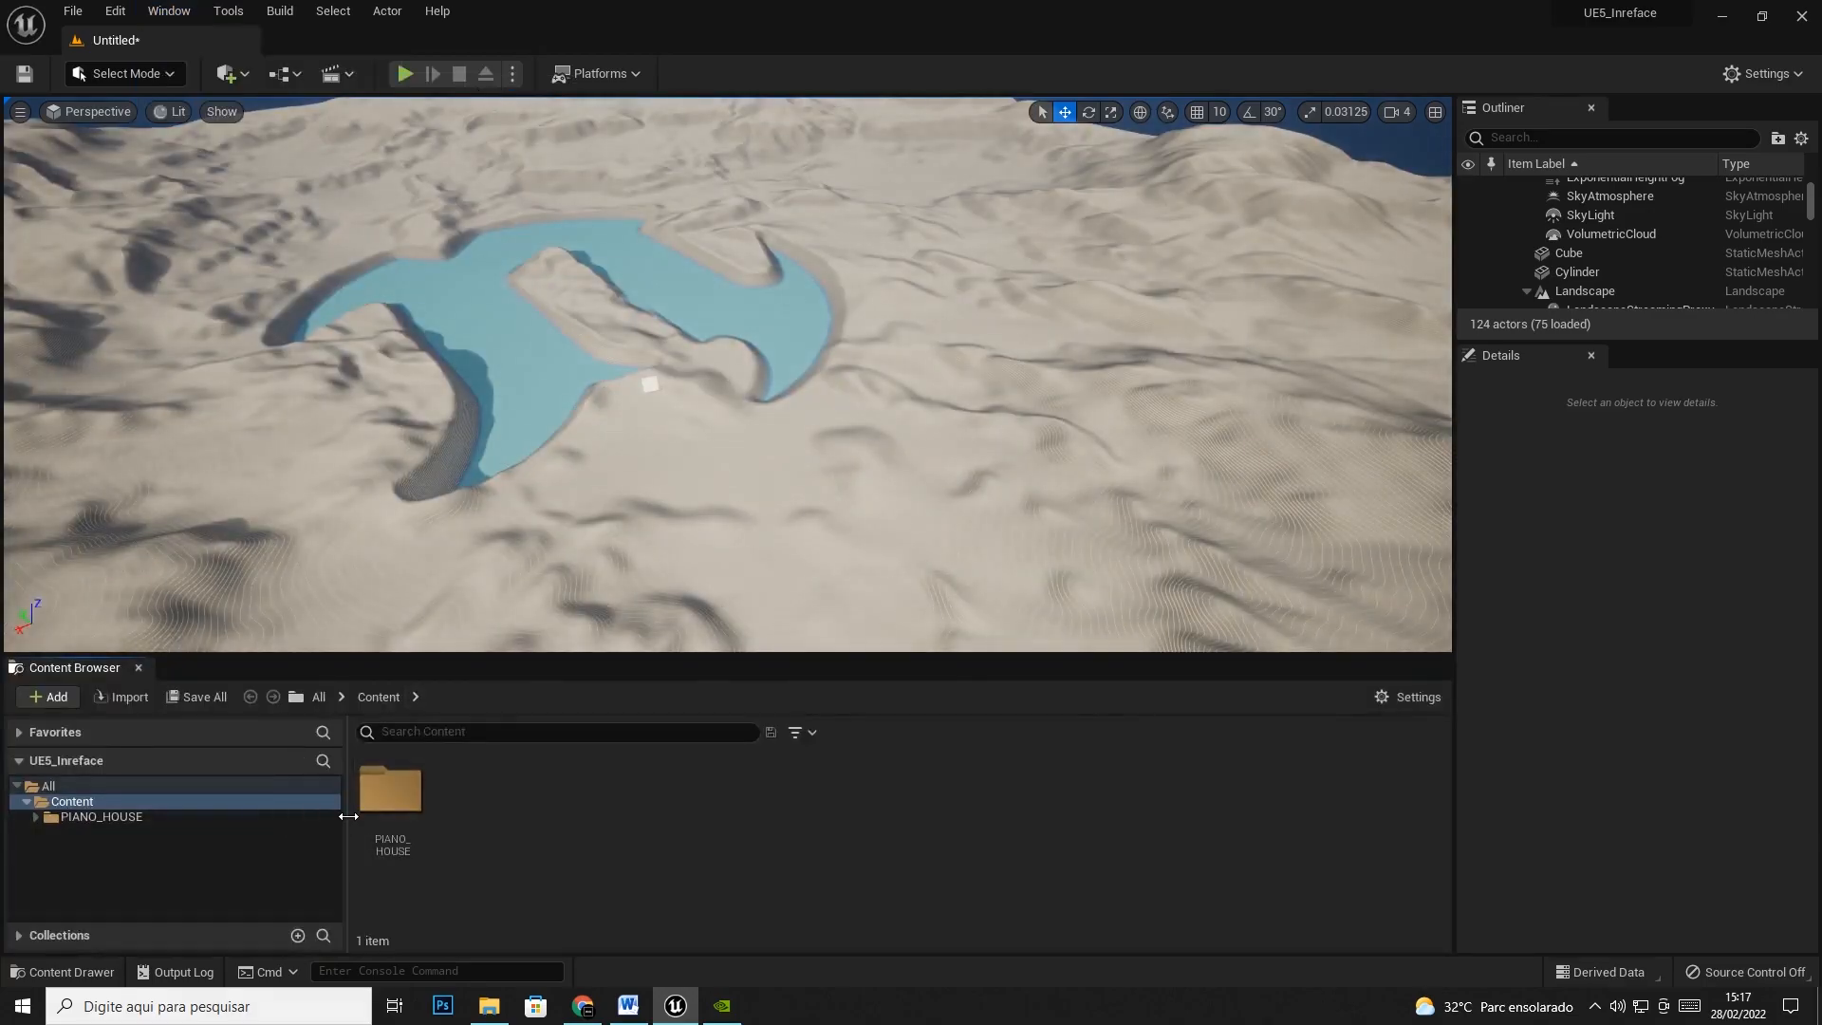
double_click(410, 793)
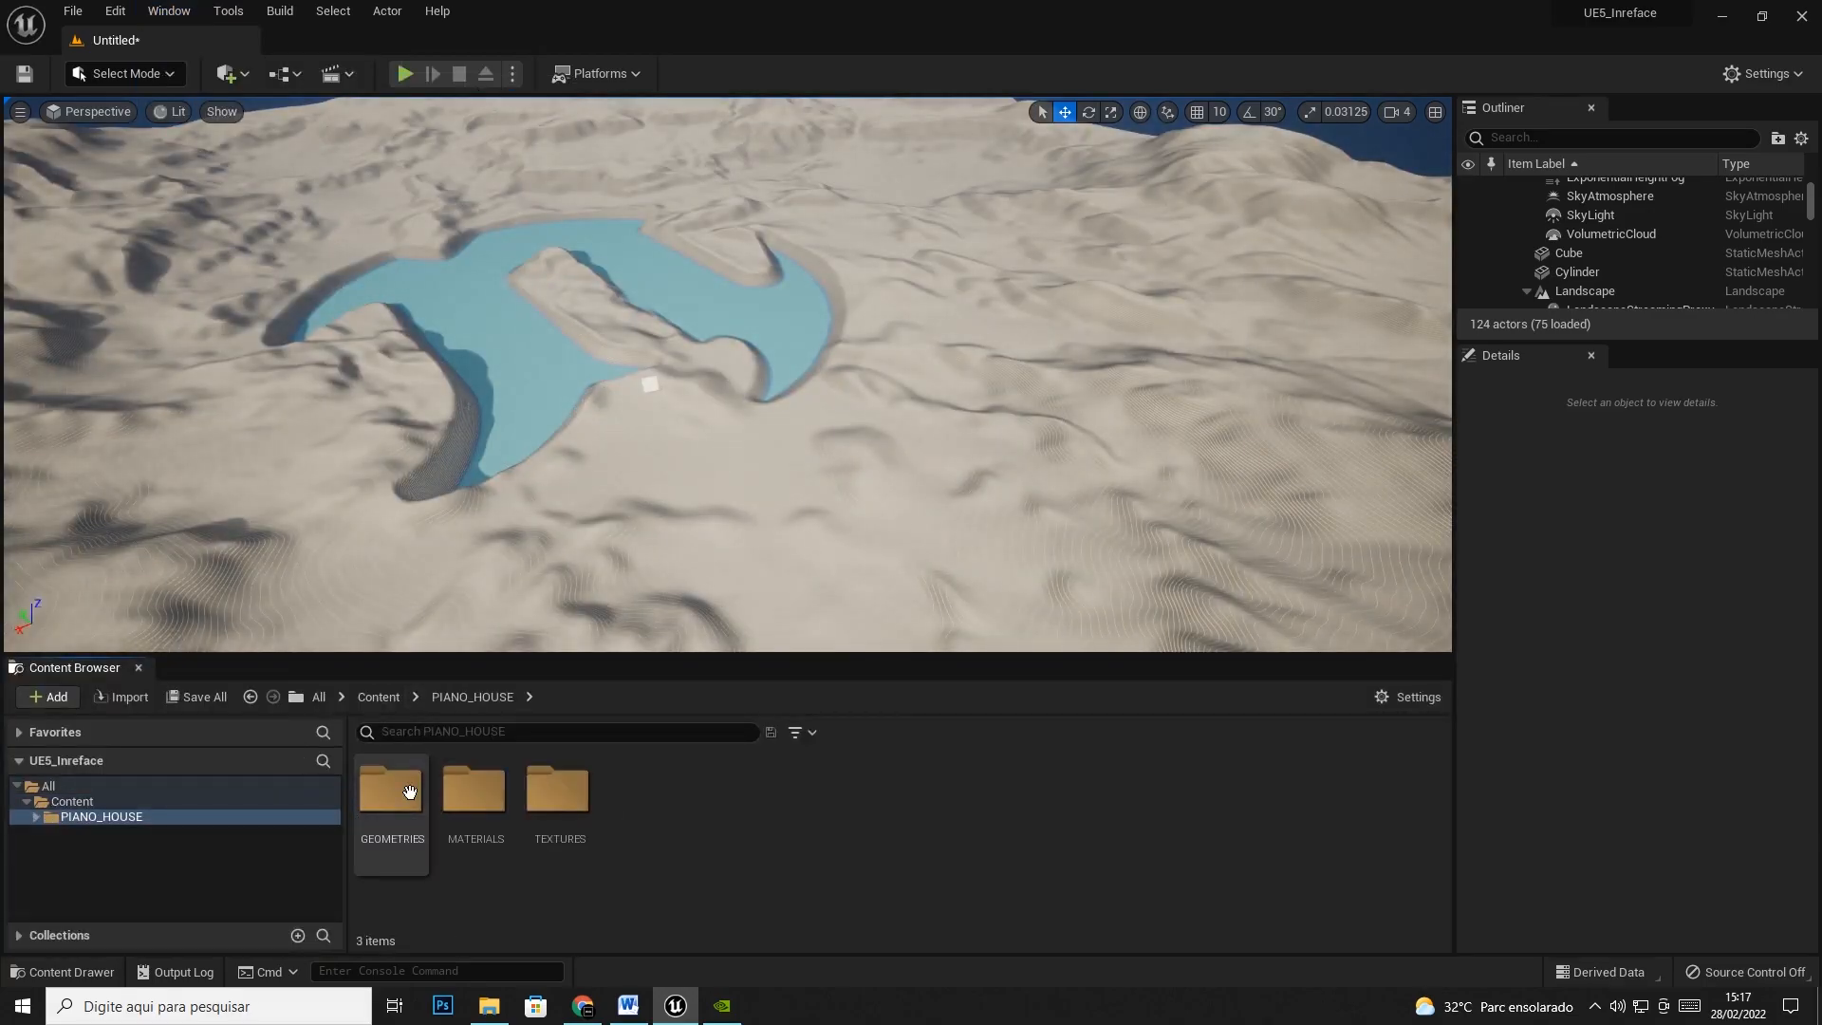
double_click(410, 793)
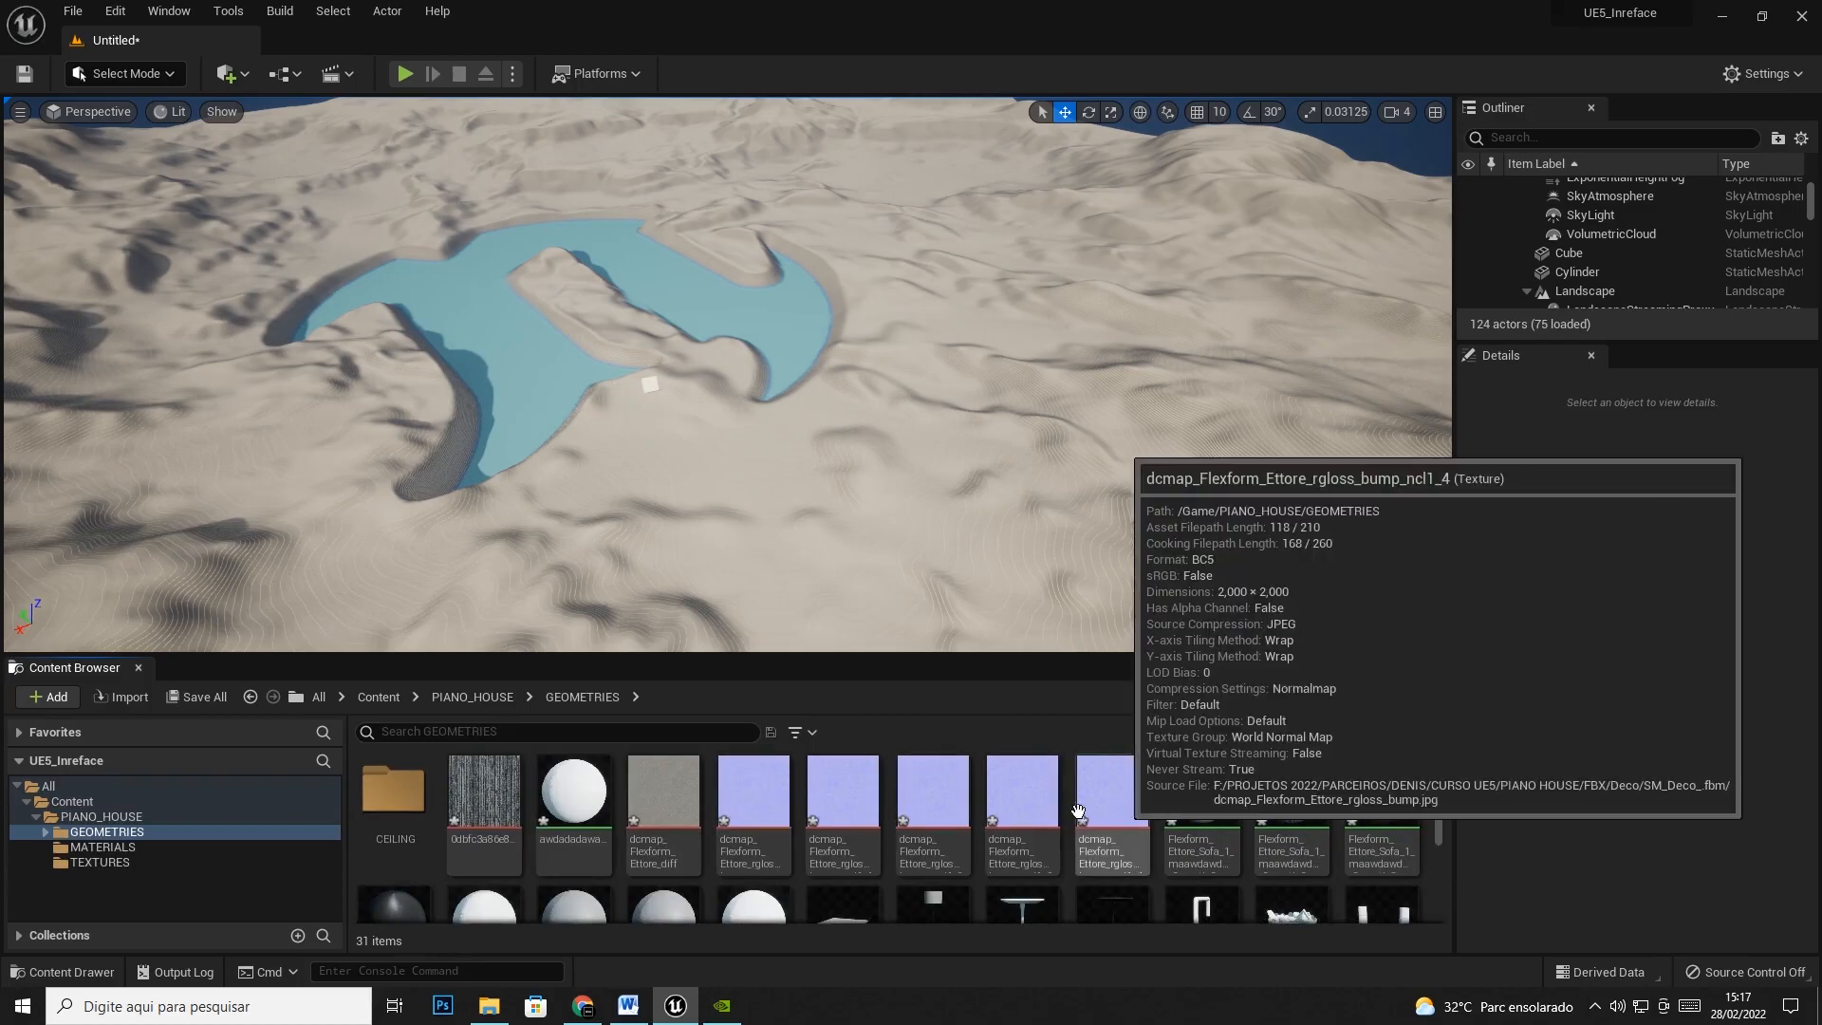
Create a subfolder named DECO inside the GEOMETRIES folder
scroll(1078, 810, "down", 3)
right_click(1063, 854)
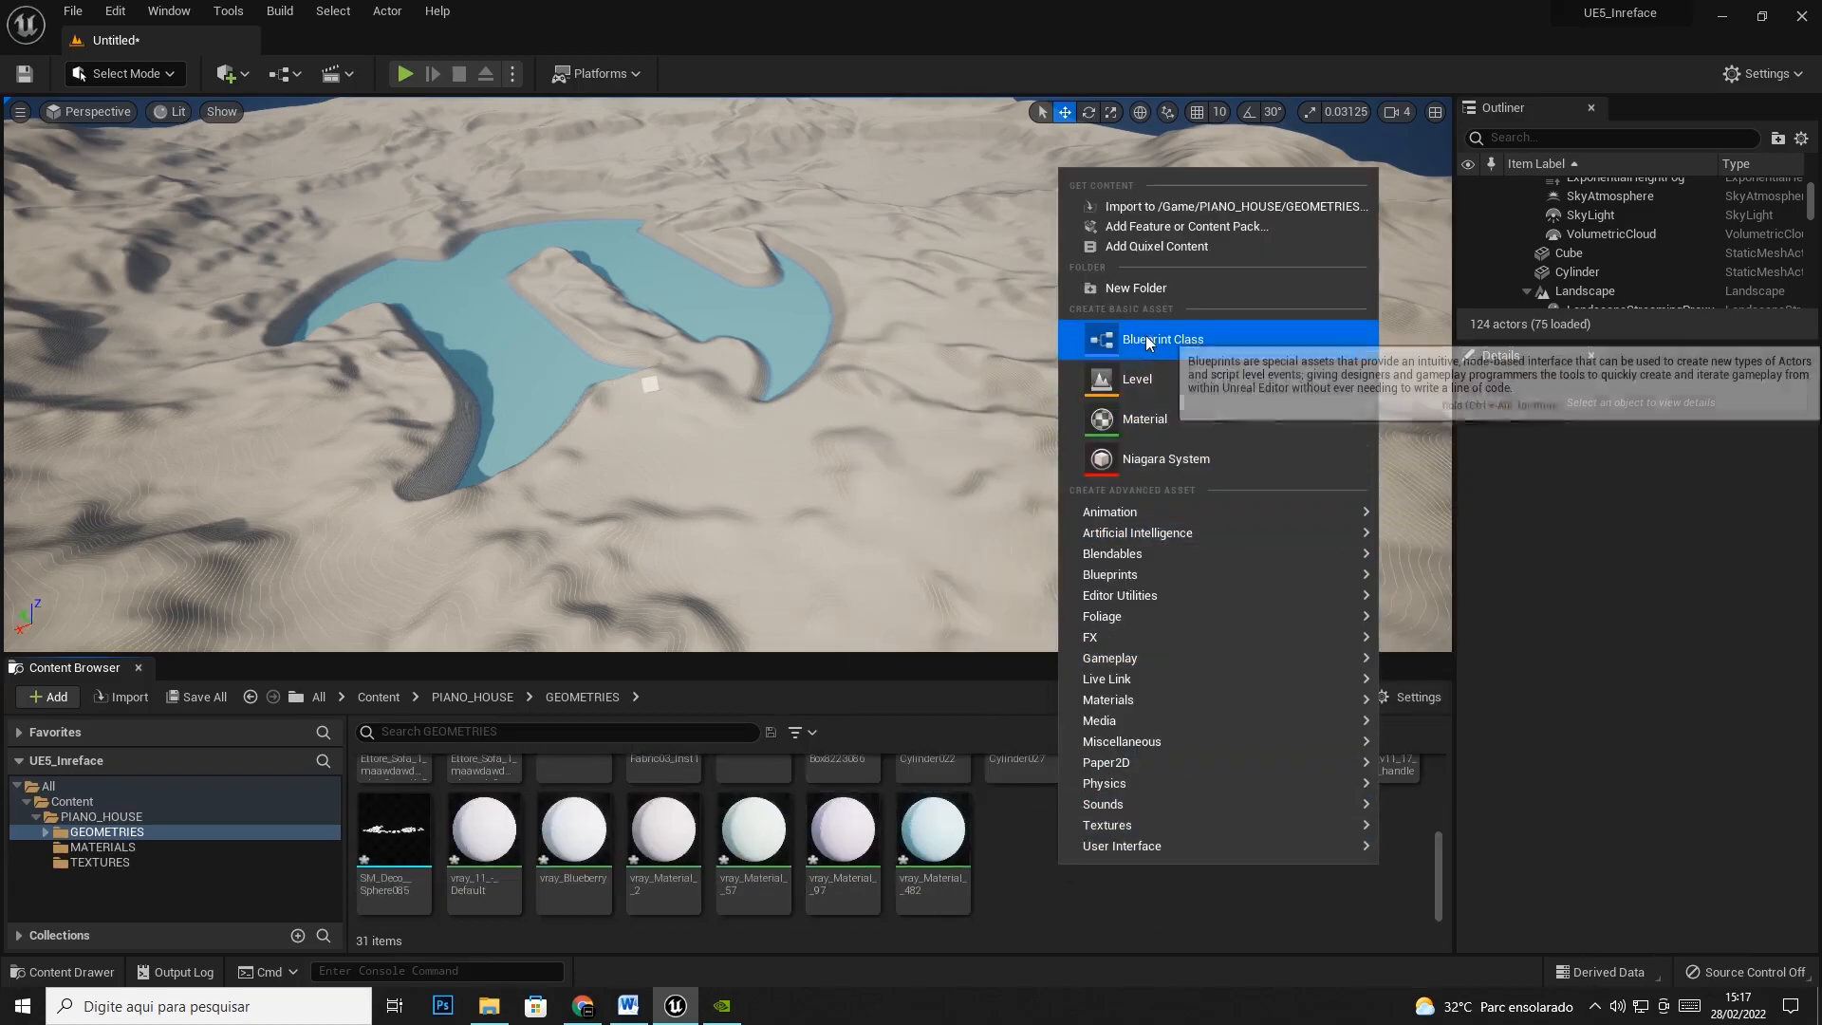
left_click(1141, 281)
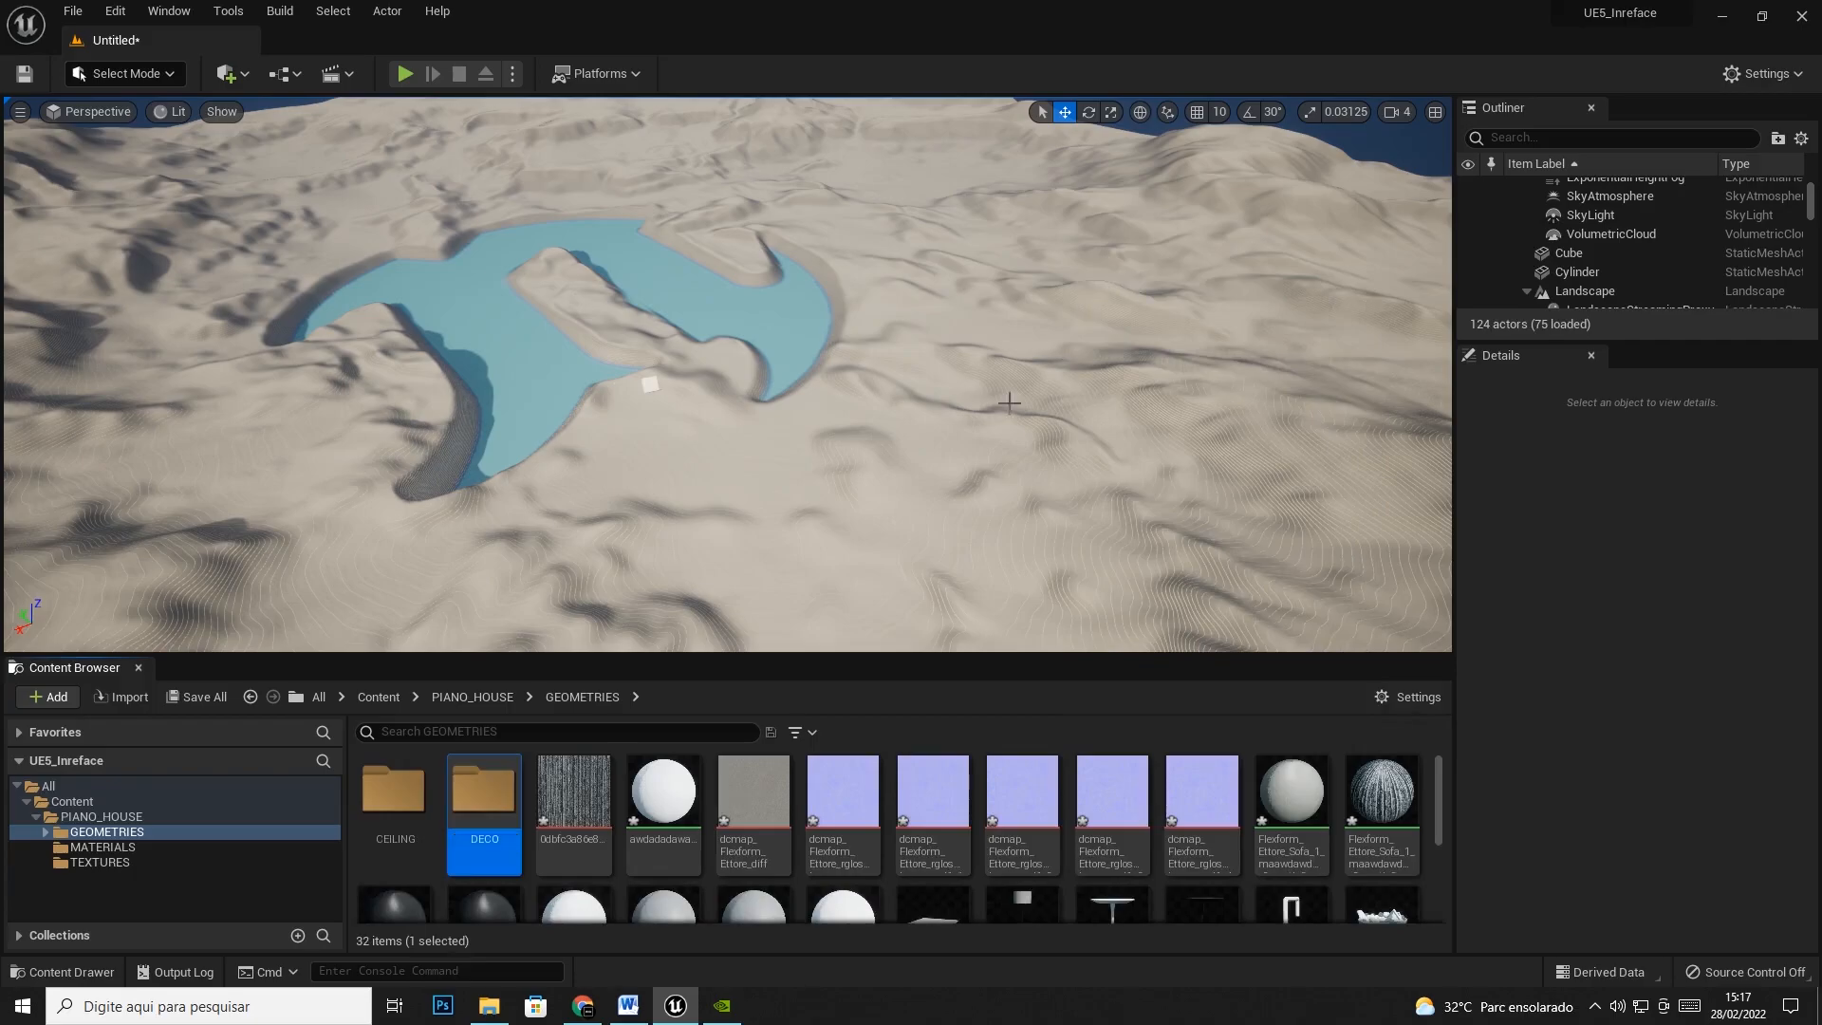
Move all eight SM_Deco meshes from GEOMETRIES into its DECO subfolder
scroll(1044, 825, "down", 2)
left_click(933, 854)
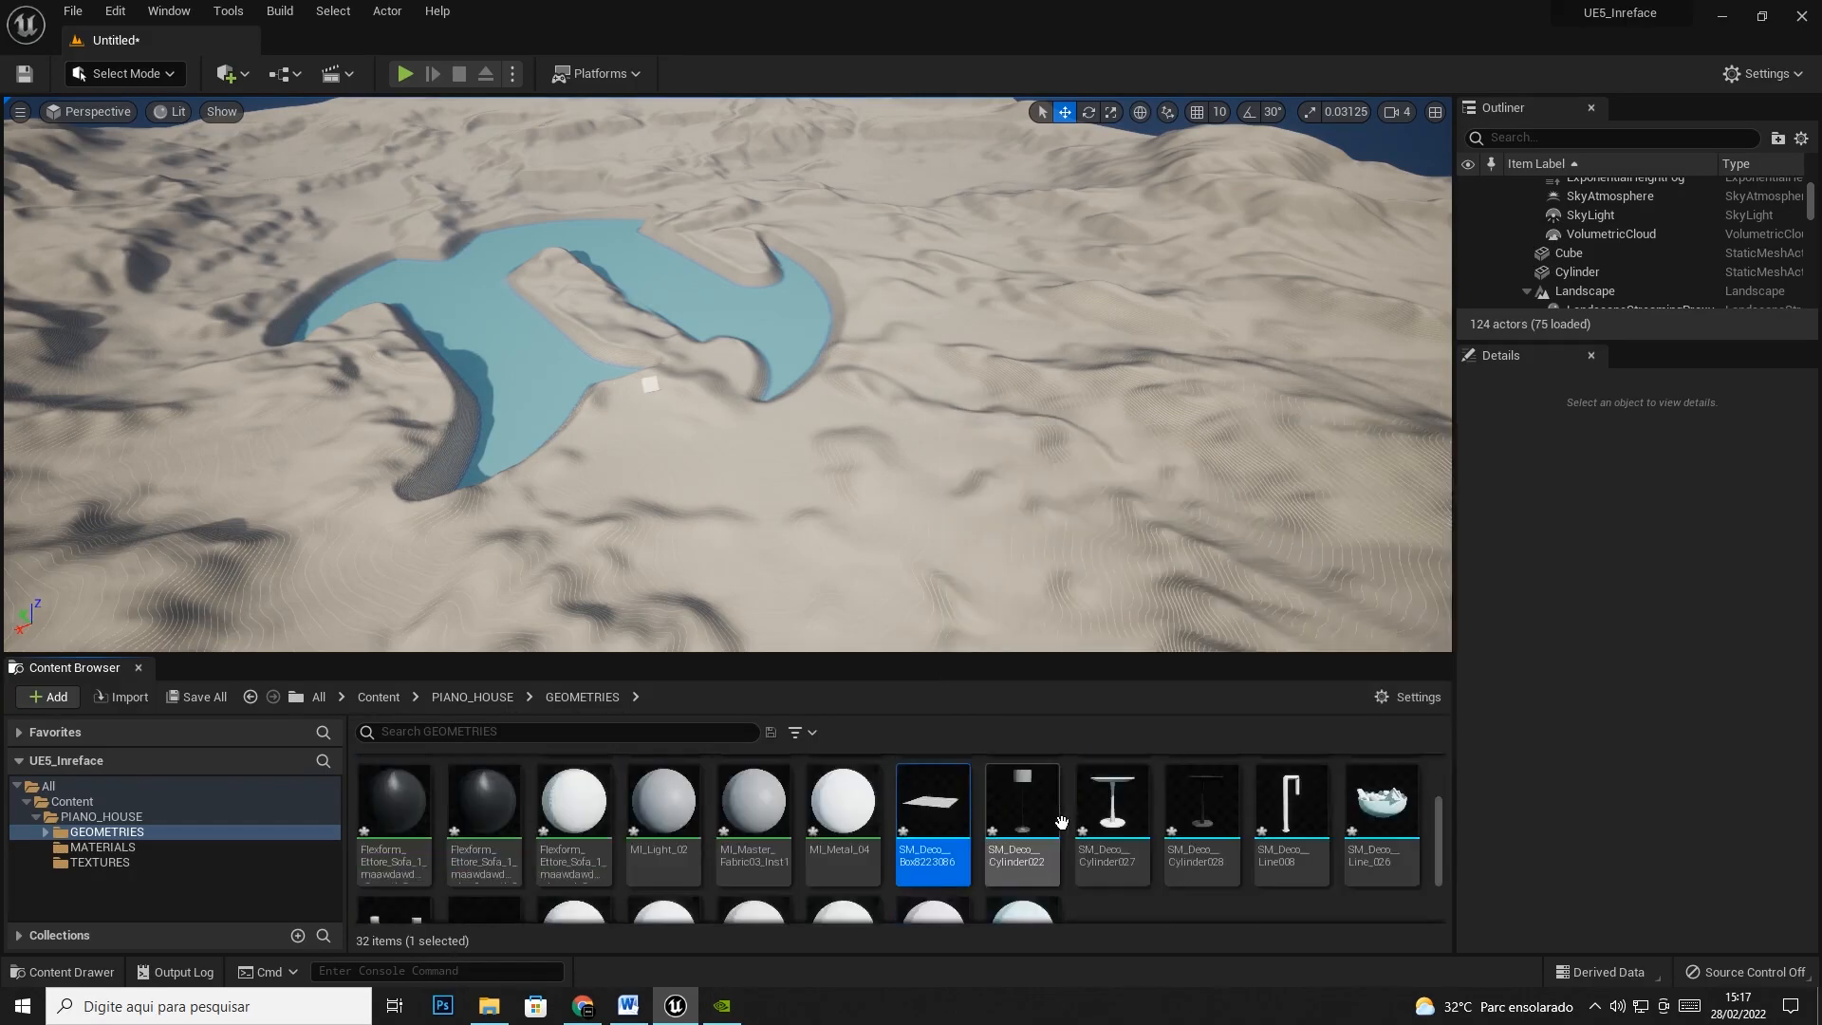
scroll(1074, 829, "down", 3)
left_click(491, 856, "shift")
scroll(608, 866, "up", 4)
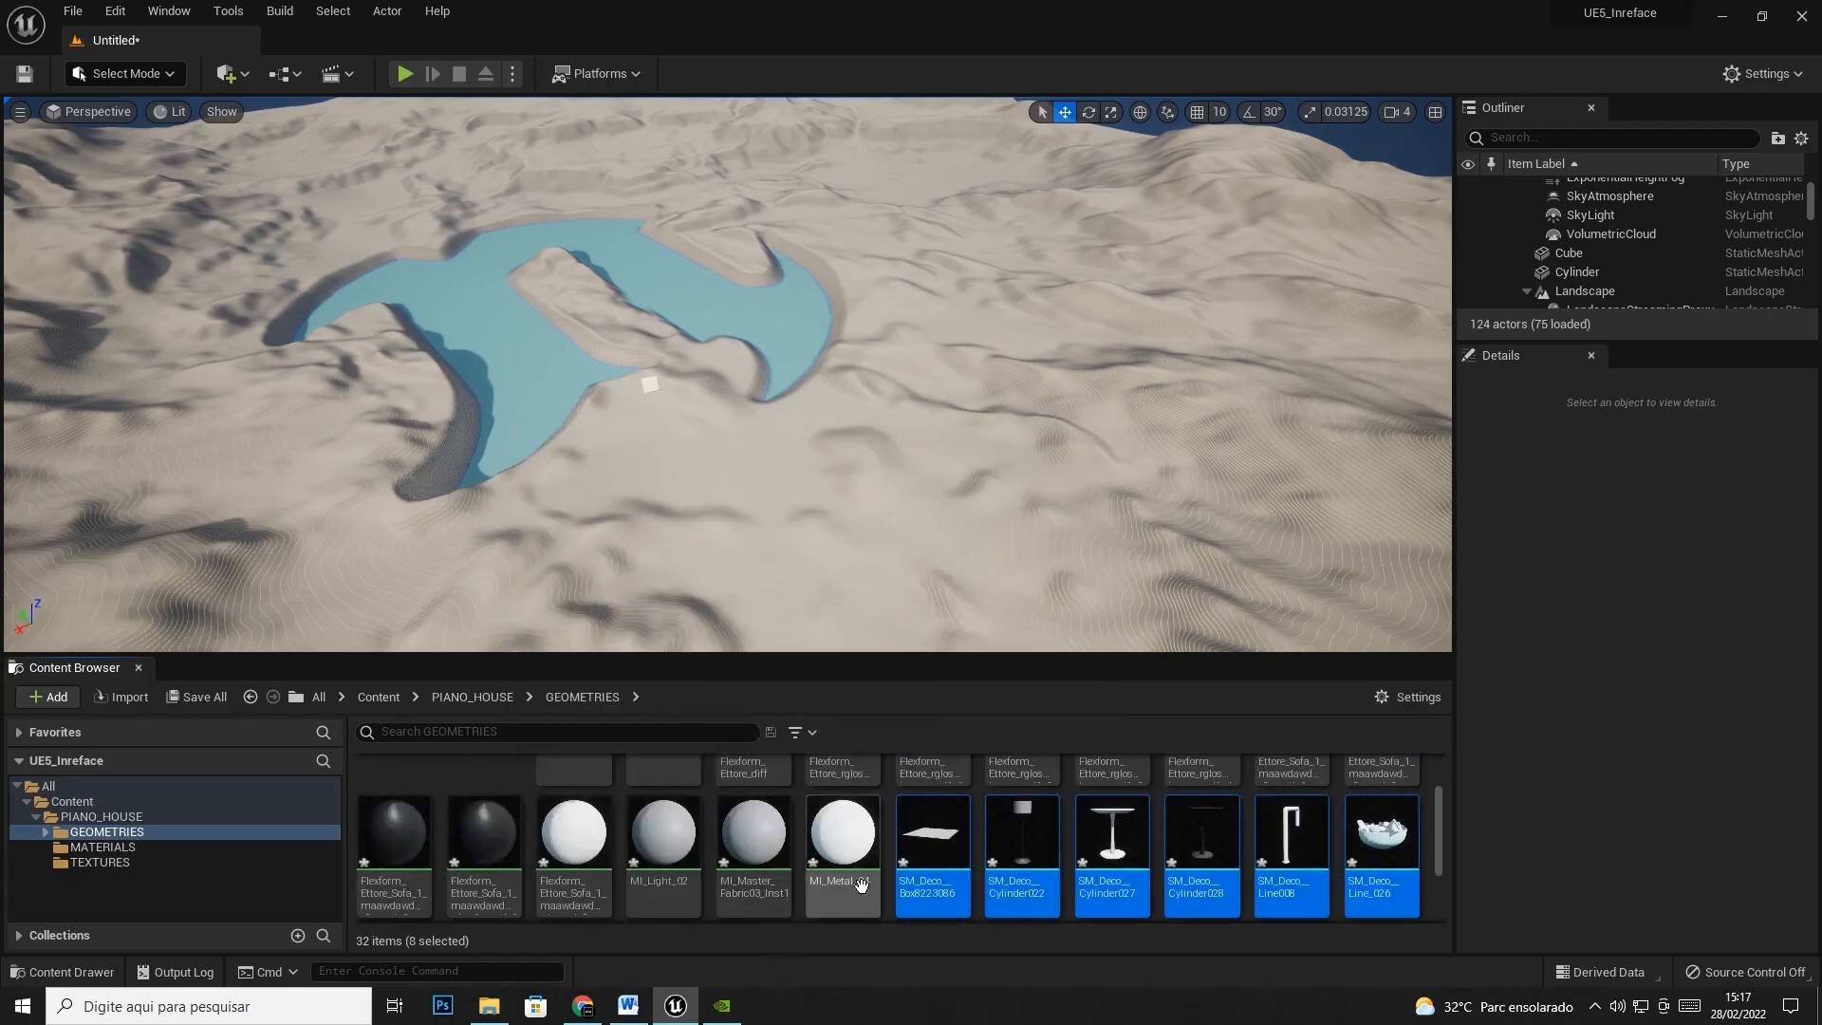
scroll(861, 884, "up", 2)
left_click_drag(933, 906, 480, 805)
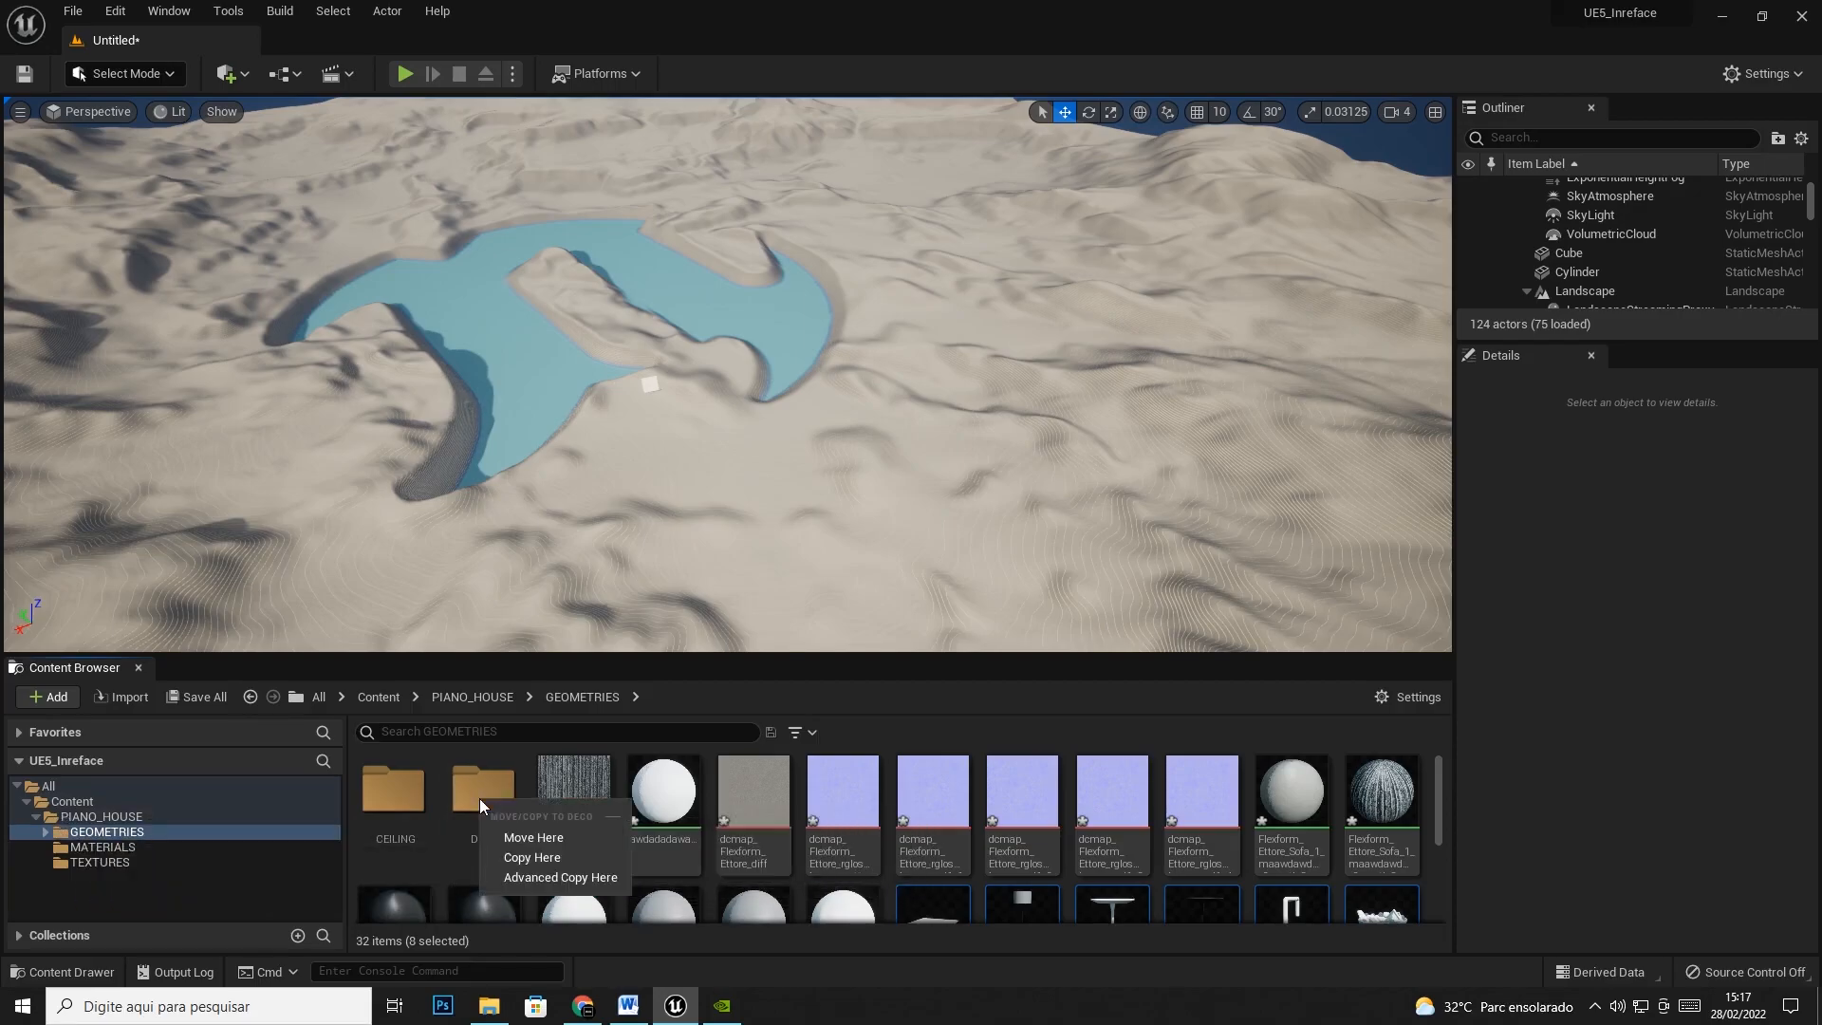
left_click(534, 838)
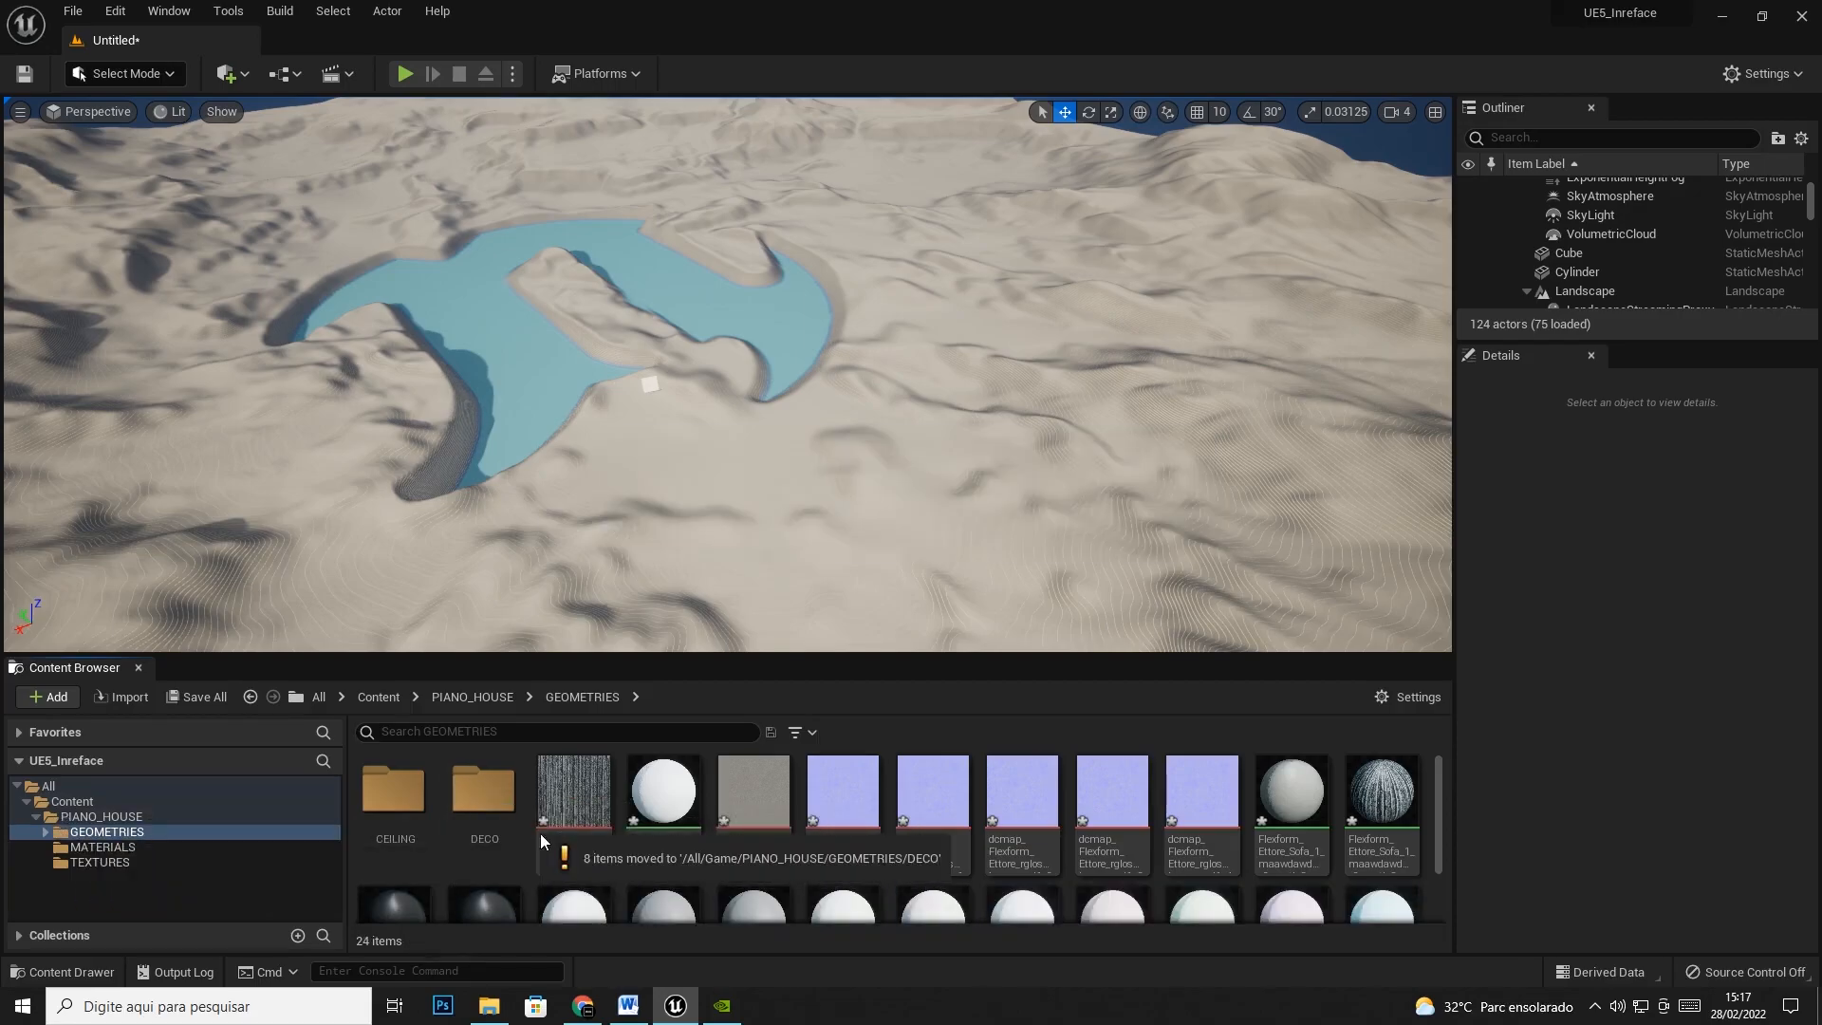
Move all 15 imported materials, including the Flexform sofa, MI and vray ones, from GEOMETRIES into PIANO_HOUSE's MATERIALS folder
left_click(46, 834)
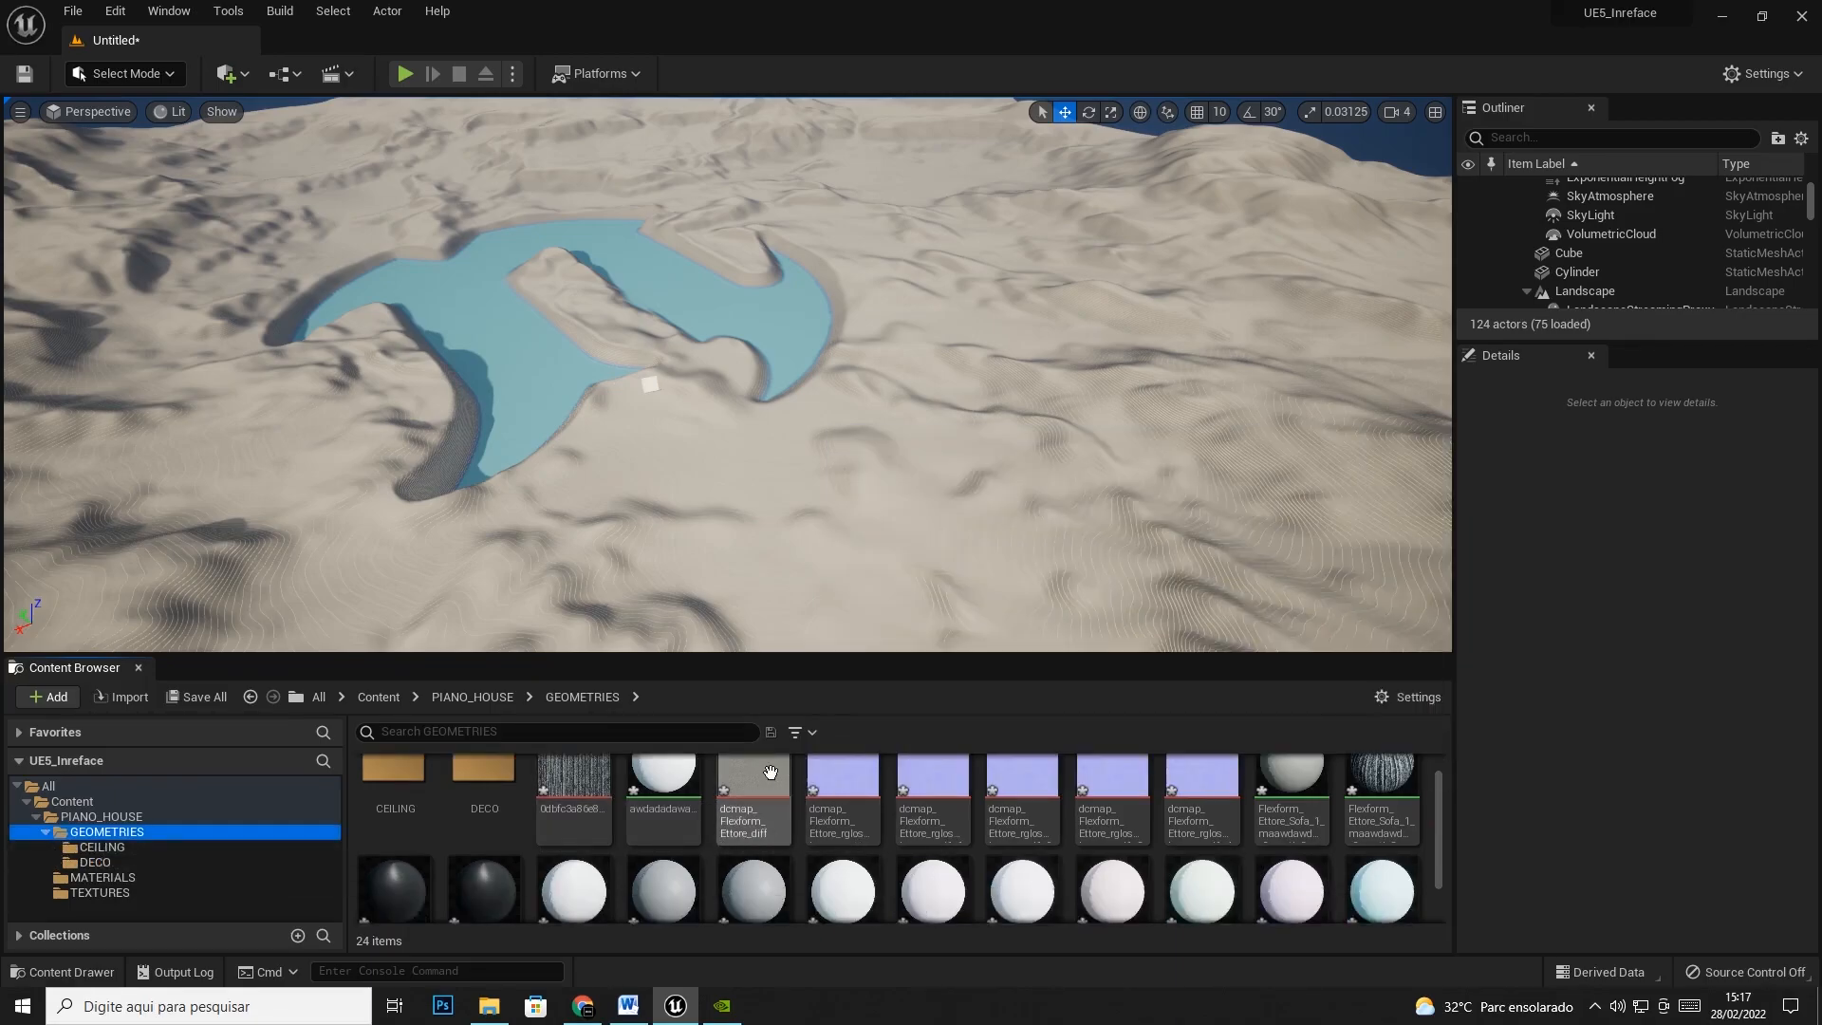
left_click(690, 781)
scroll(690, 797, "down", 1)
left_click(1292, 797, "ctrl")
left_click(1382, 797, "ctrl")
scroll(929, 824, "down", 1)
left_click(394, 861, "ctrl")
left_click(484, 861, "ctrl")
left_click(574, 861, "ctrl")
left_click(664, 861, "ctrl")
left_click(753, 862, "ctrl")
left_click(842, 862, "ctrl")
left_click(933, 861, "ctrl")
left_click(1022, 862, "ctrl")
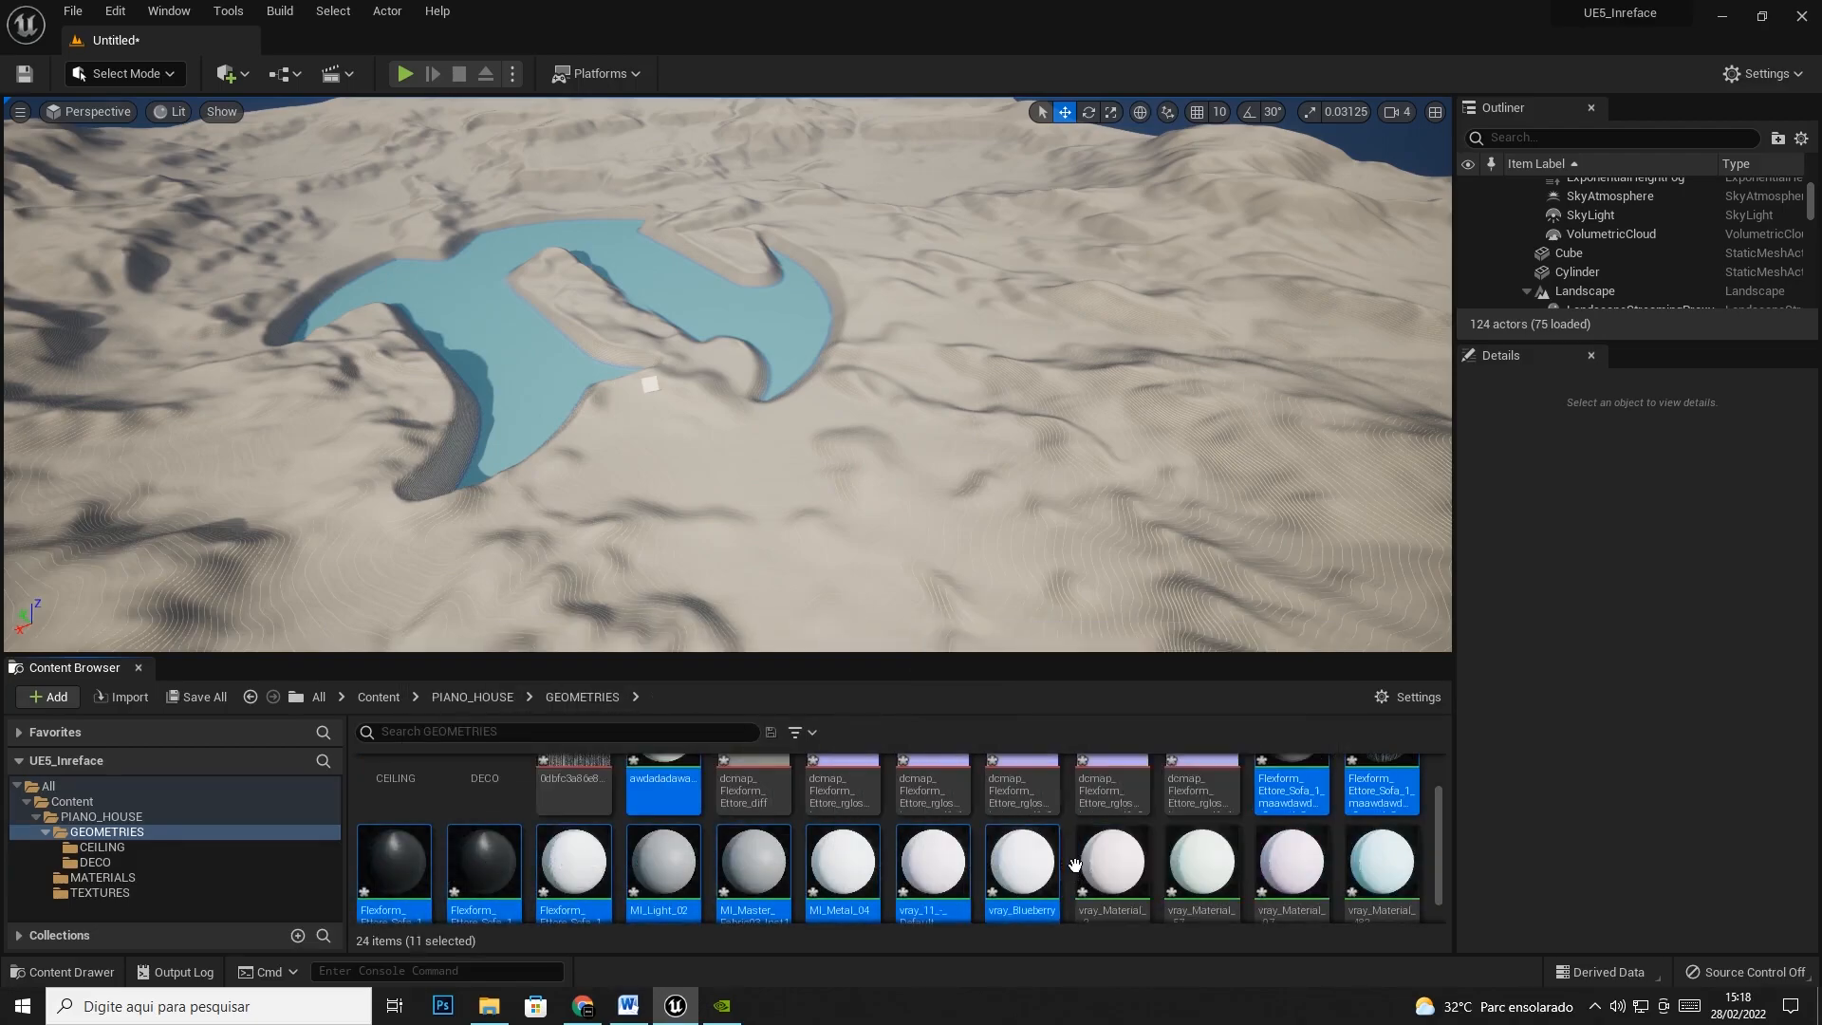
left_click(1112, 862, "ctrl")
left_click(1187, 866, "ctrl")
left_click(1291, 862, "ctrl")
left_click(1382, 862, "ctrl")
scroll(1382, 854, "down", 1)
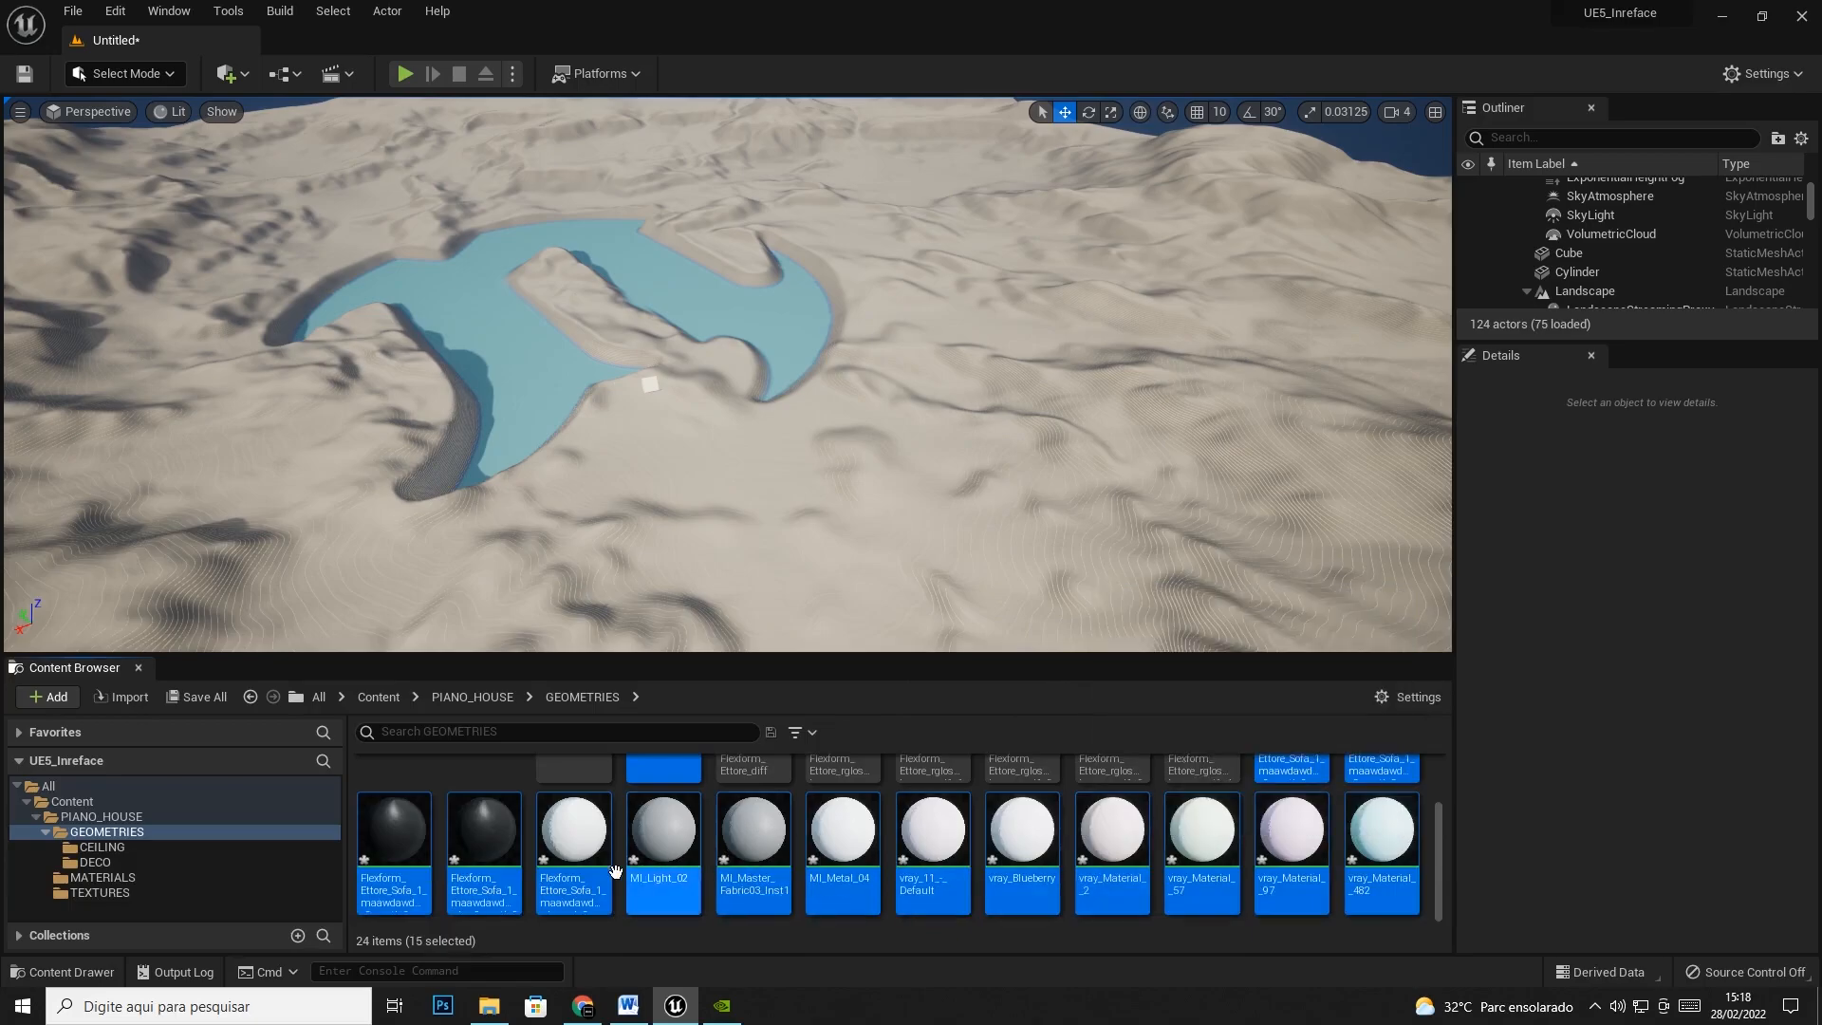
scroll(755, 858, "up", 2)
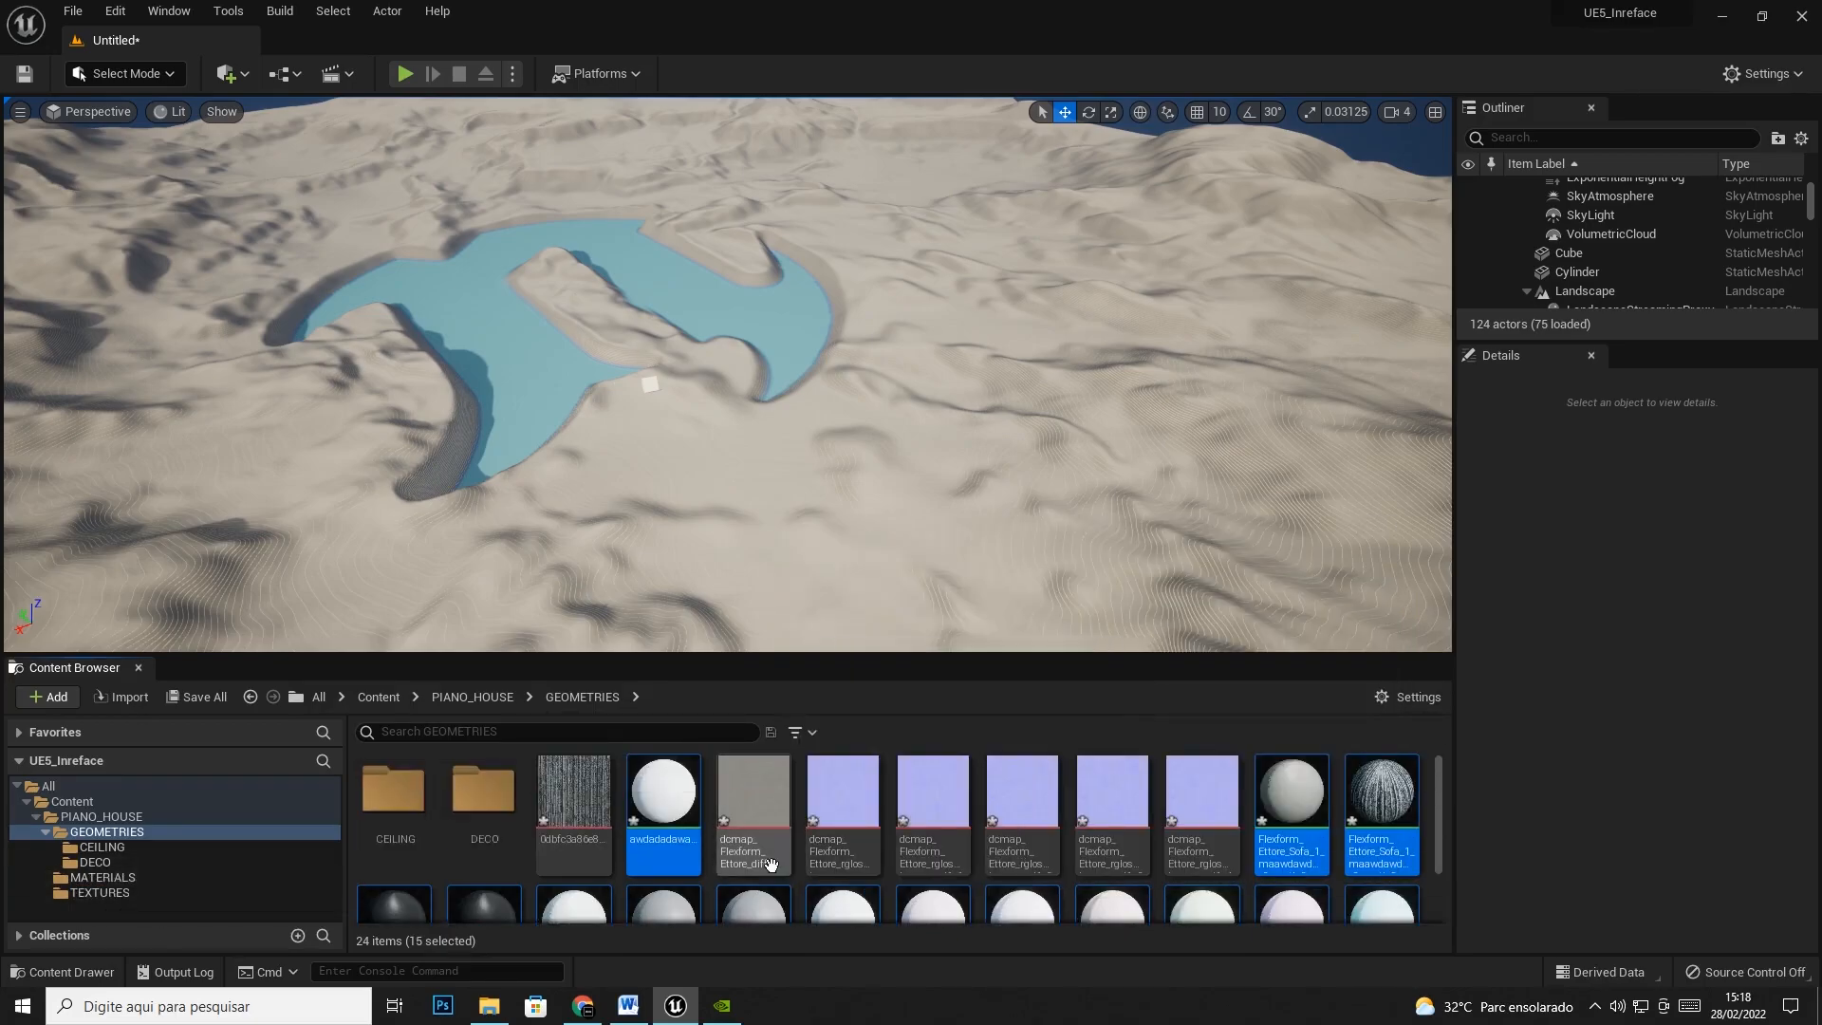
left_click_drag(670, 807, 89, 875)
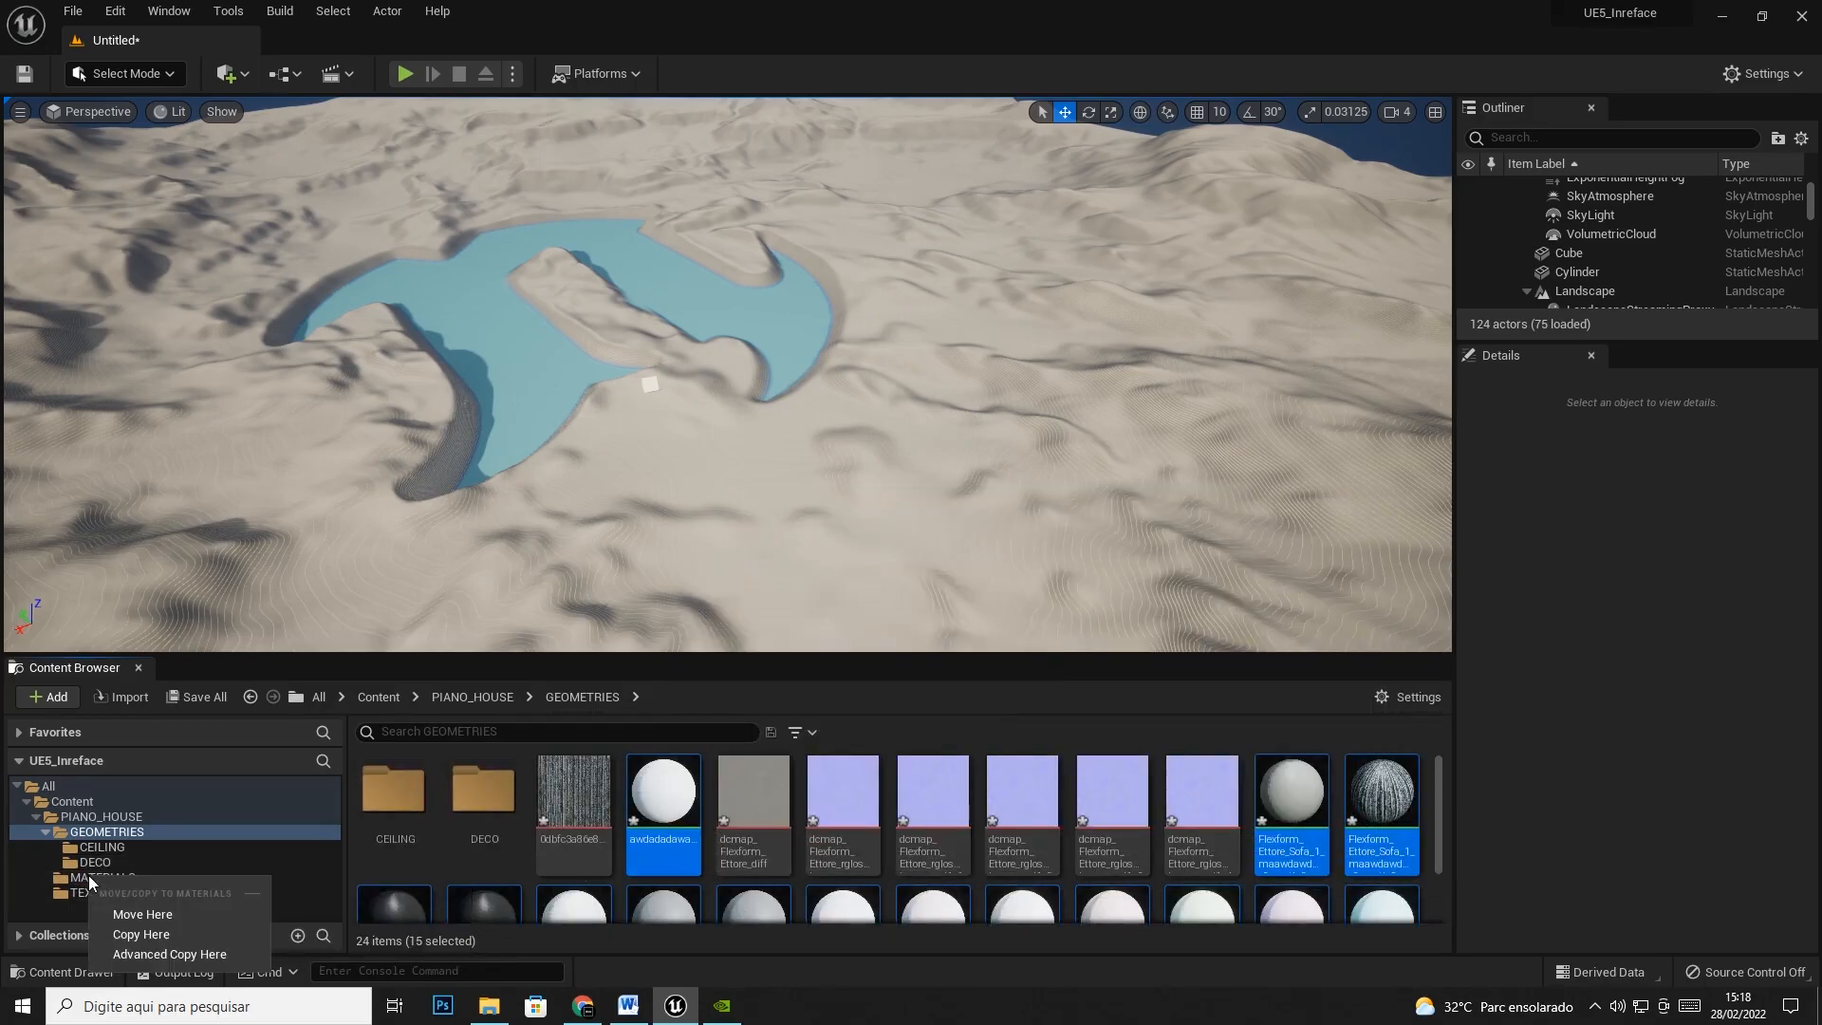
left_click(162, 916)
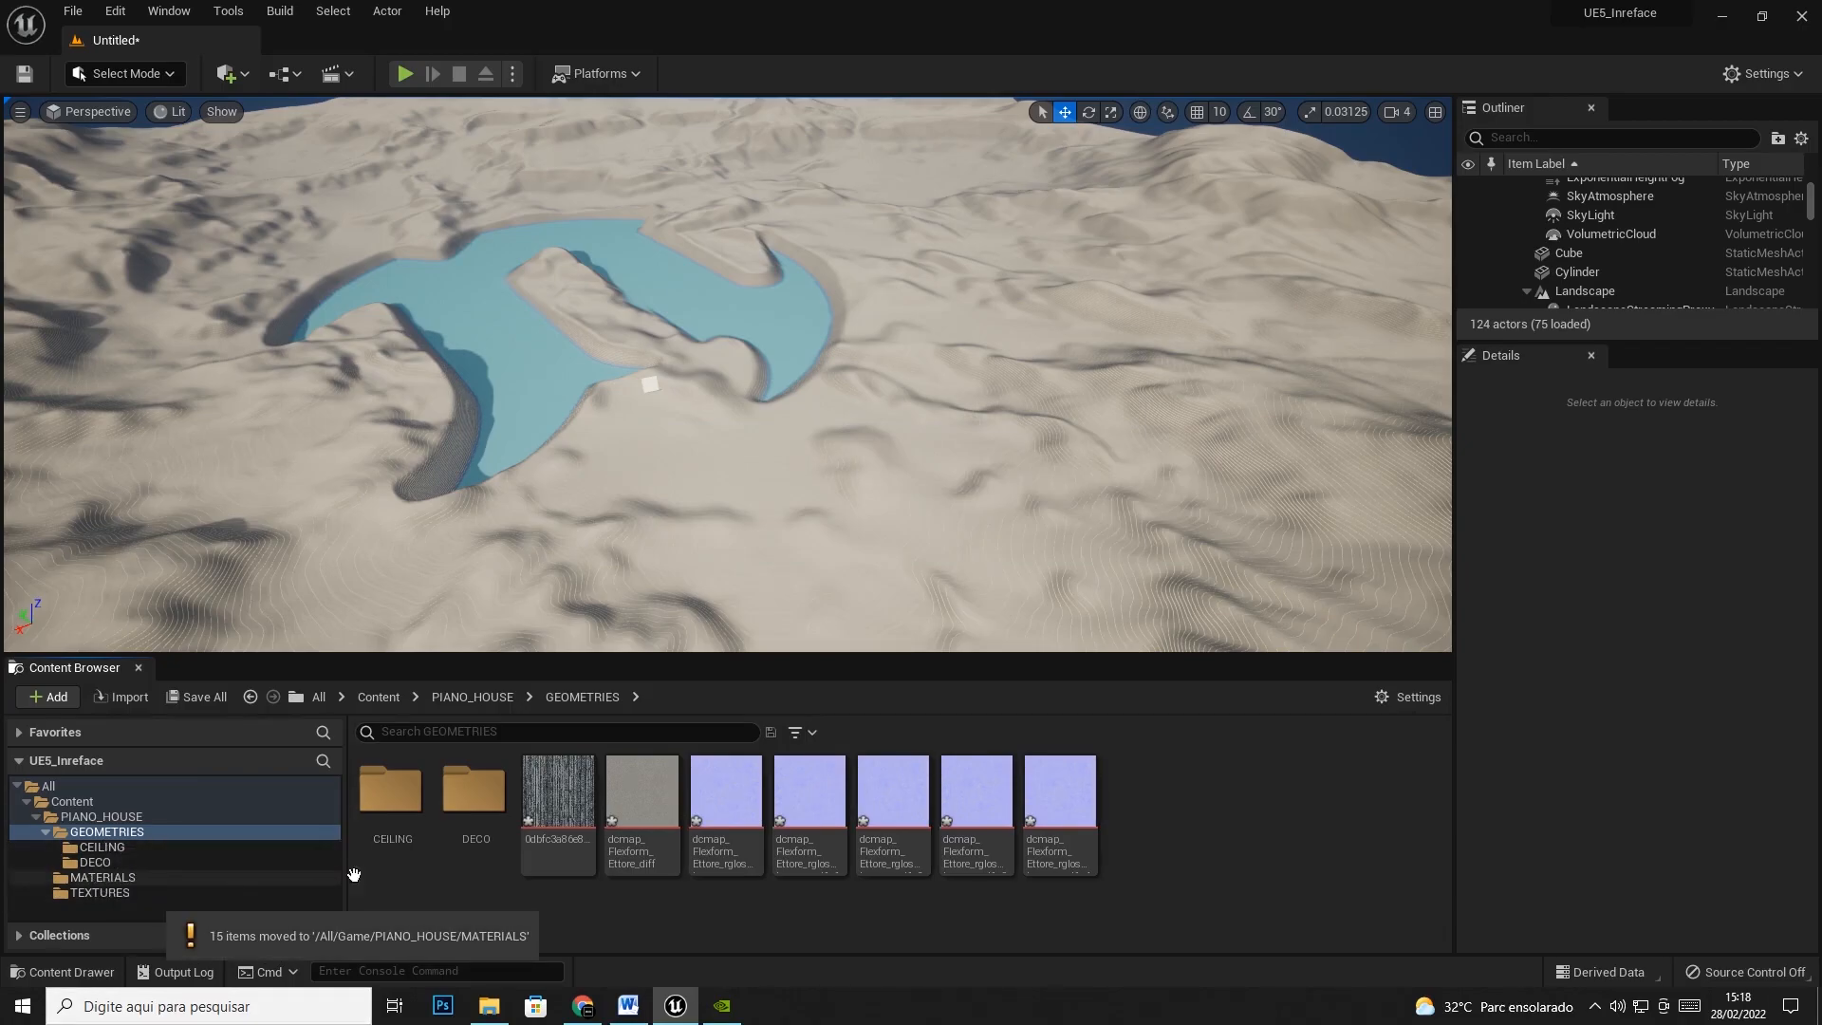
Move the seven remaining textures, including the dcmap_Flexform_Ettore maps, from GEOMETRIES into PIANO_HOUSE's TEXTURES folder
left_click(558, 802)
left_click(1060, 802, "shift")
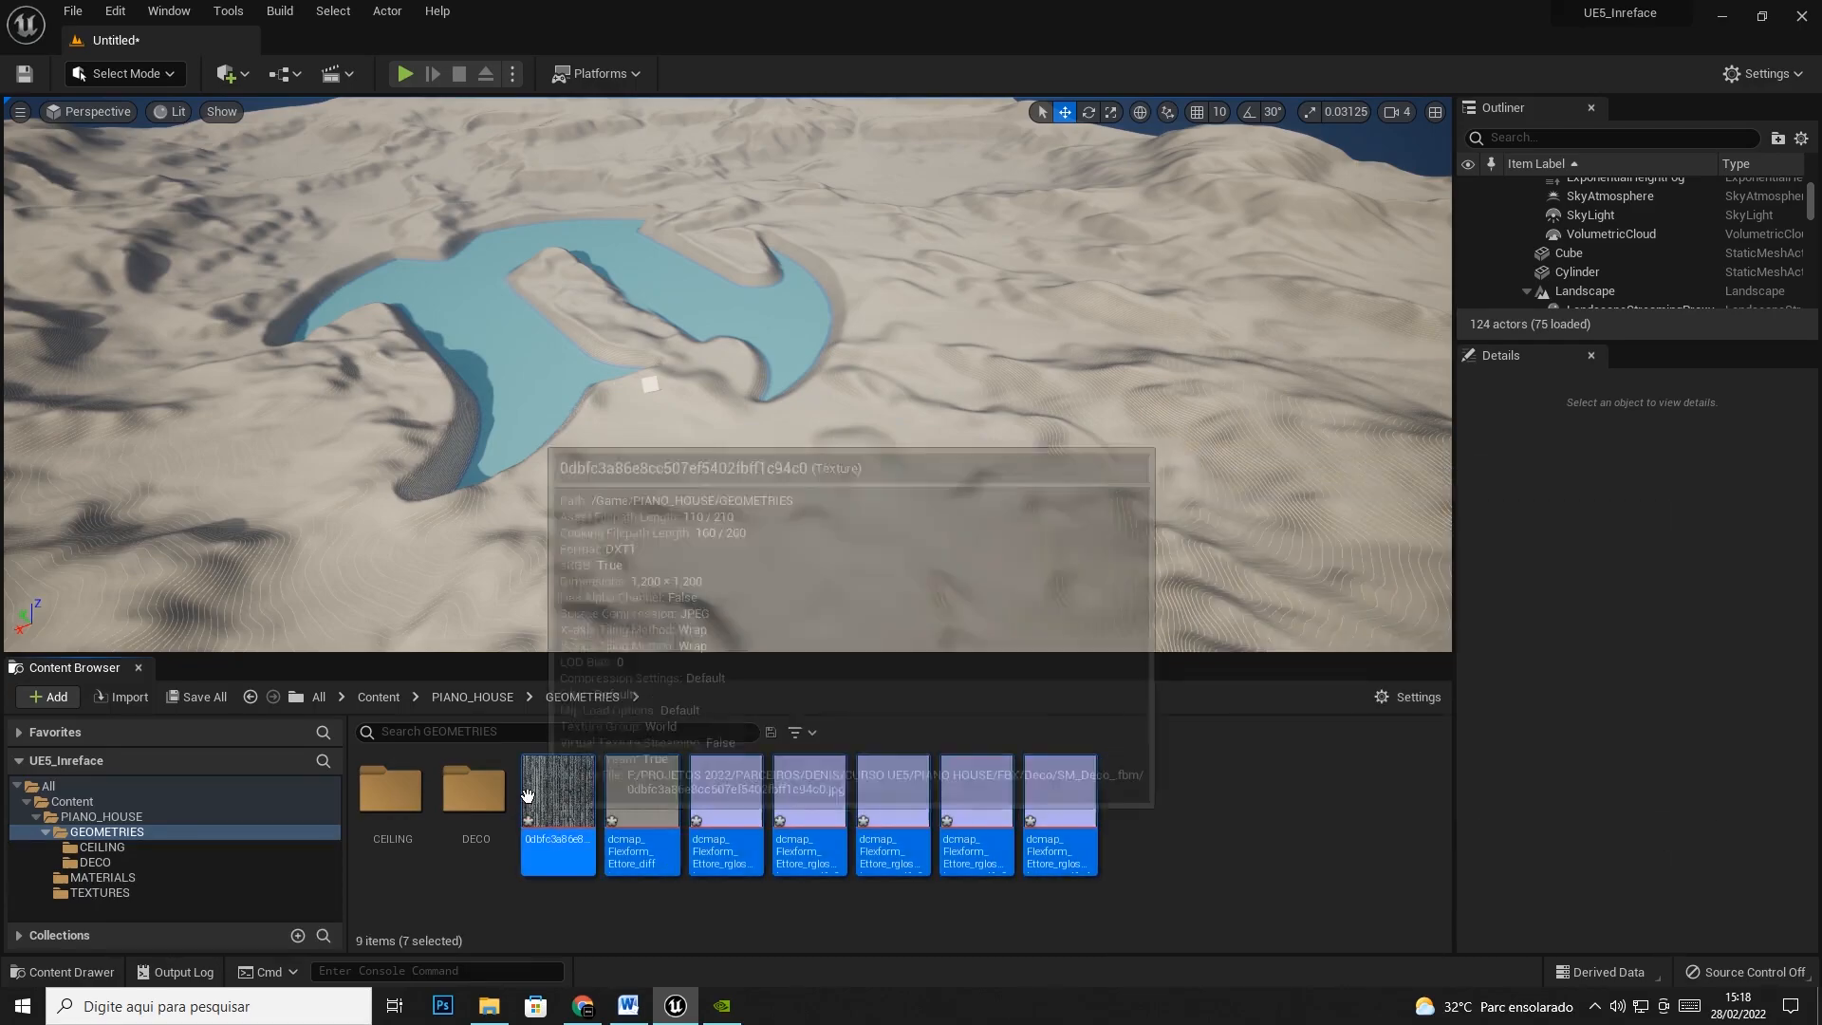
left_click_drag(528, 802, 94, 892)
left_click(157, 826)
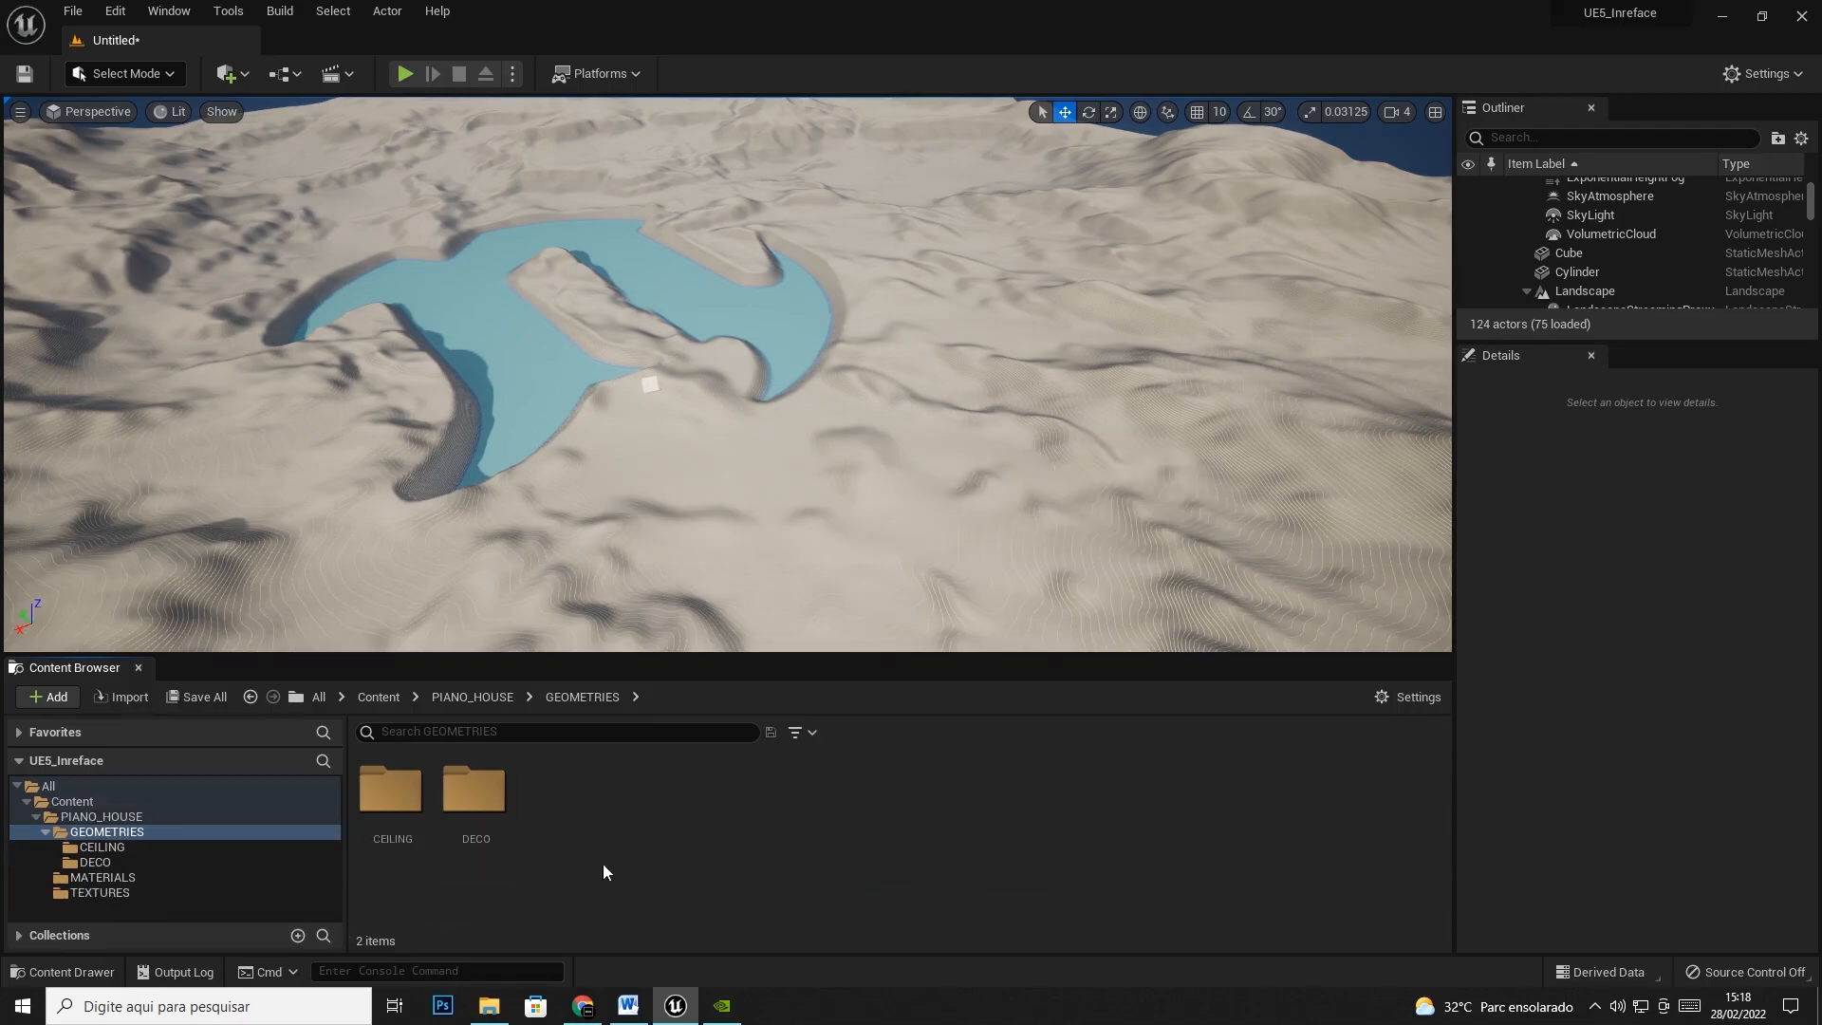
Import all meshes of the SM_Floor_ FBX file from the Floor source folder into GEOMETRIES, keeping the current import options
right_click(602, 836)
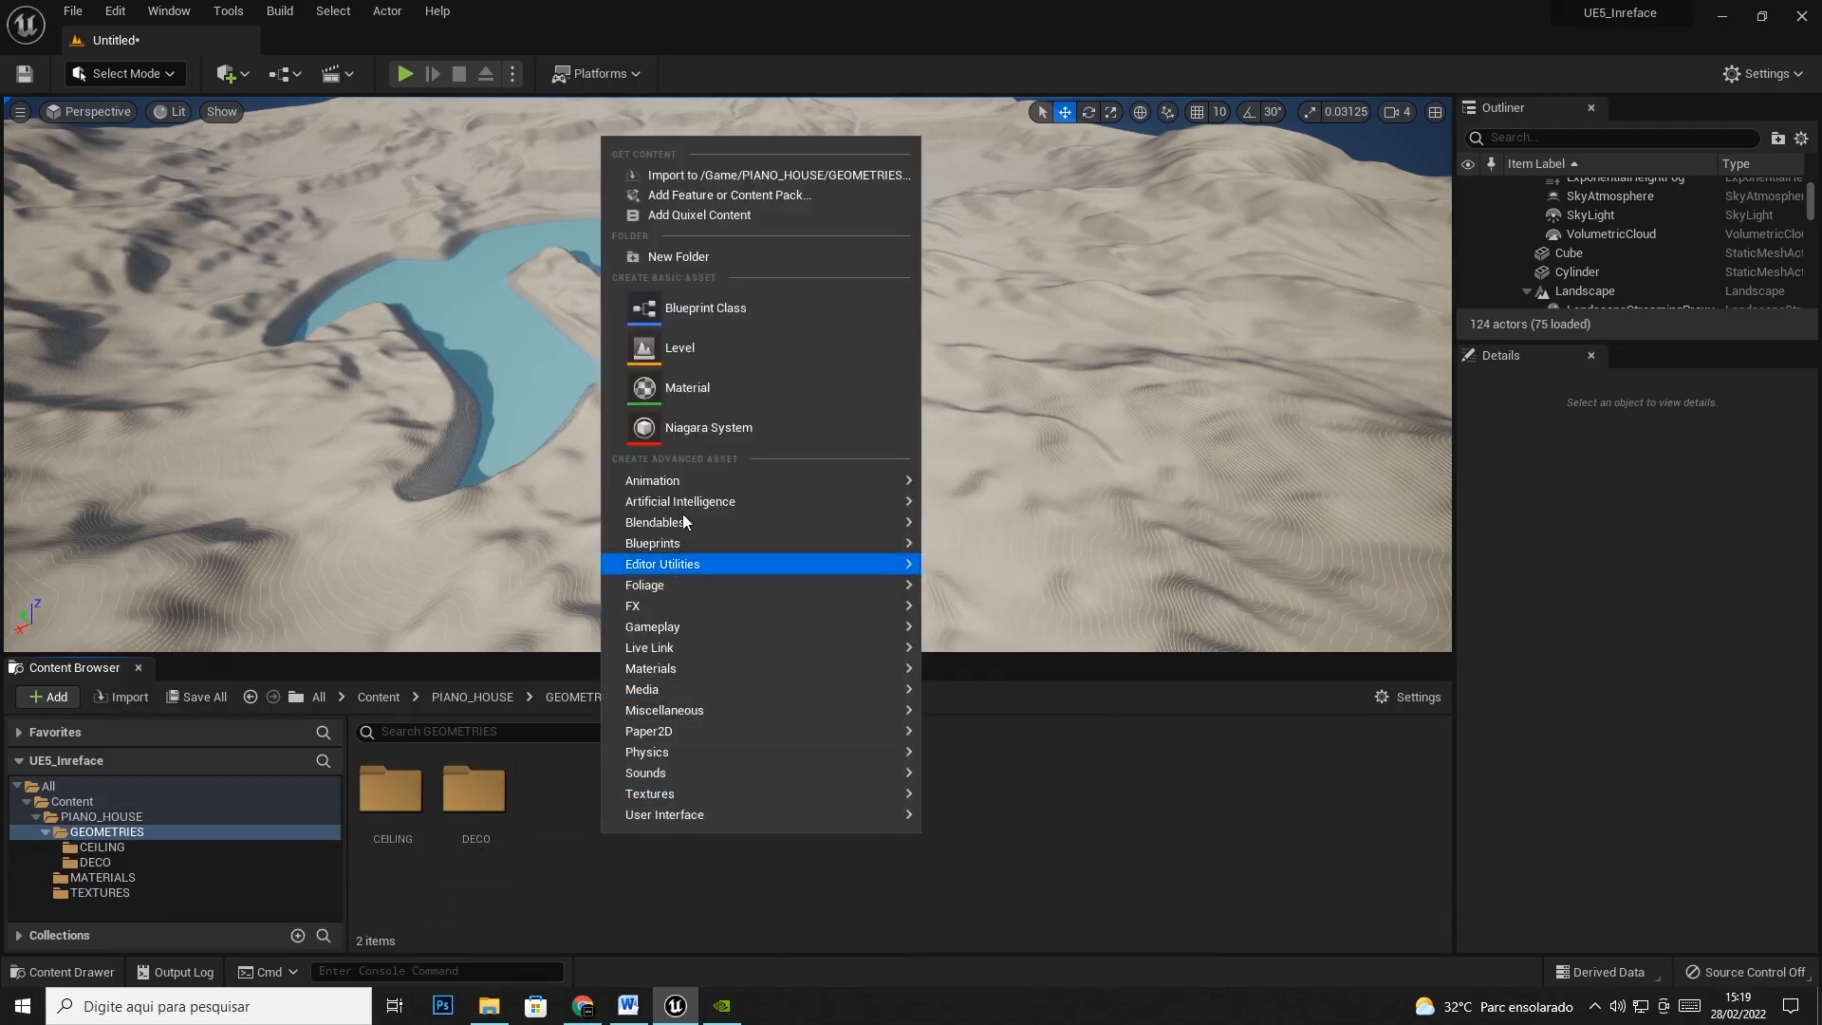
left_click(721, 176)
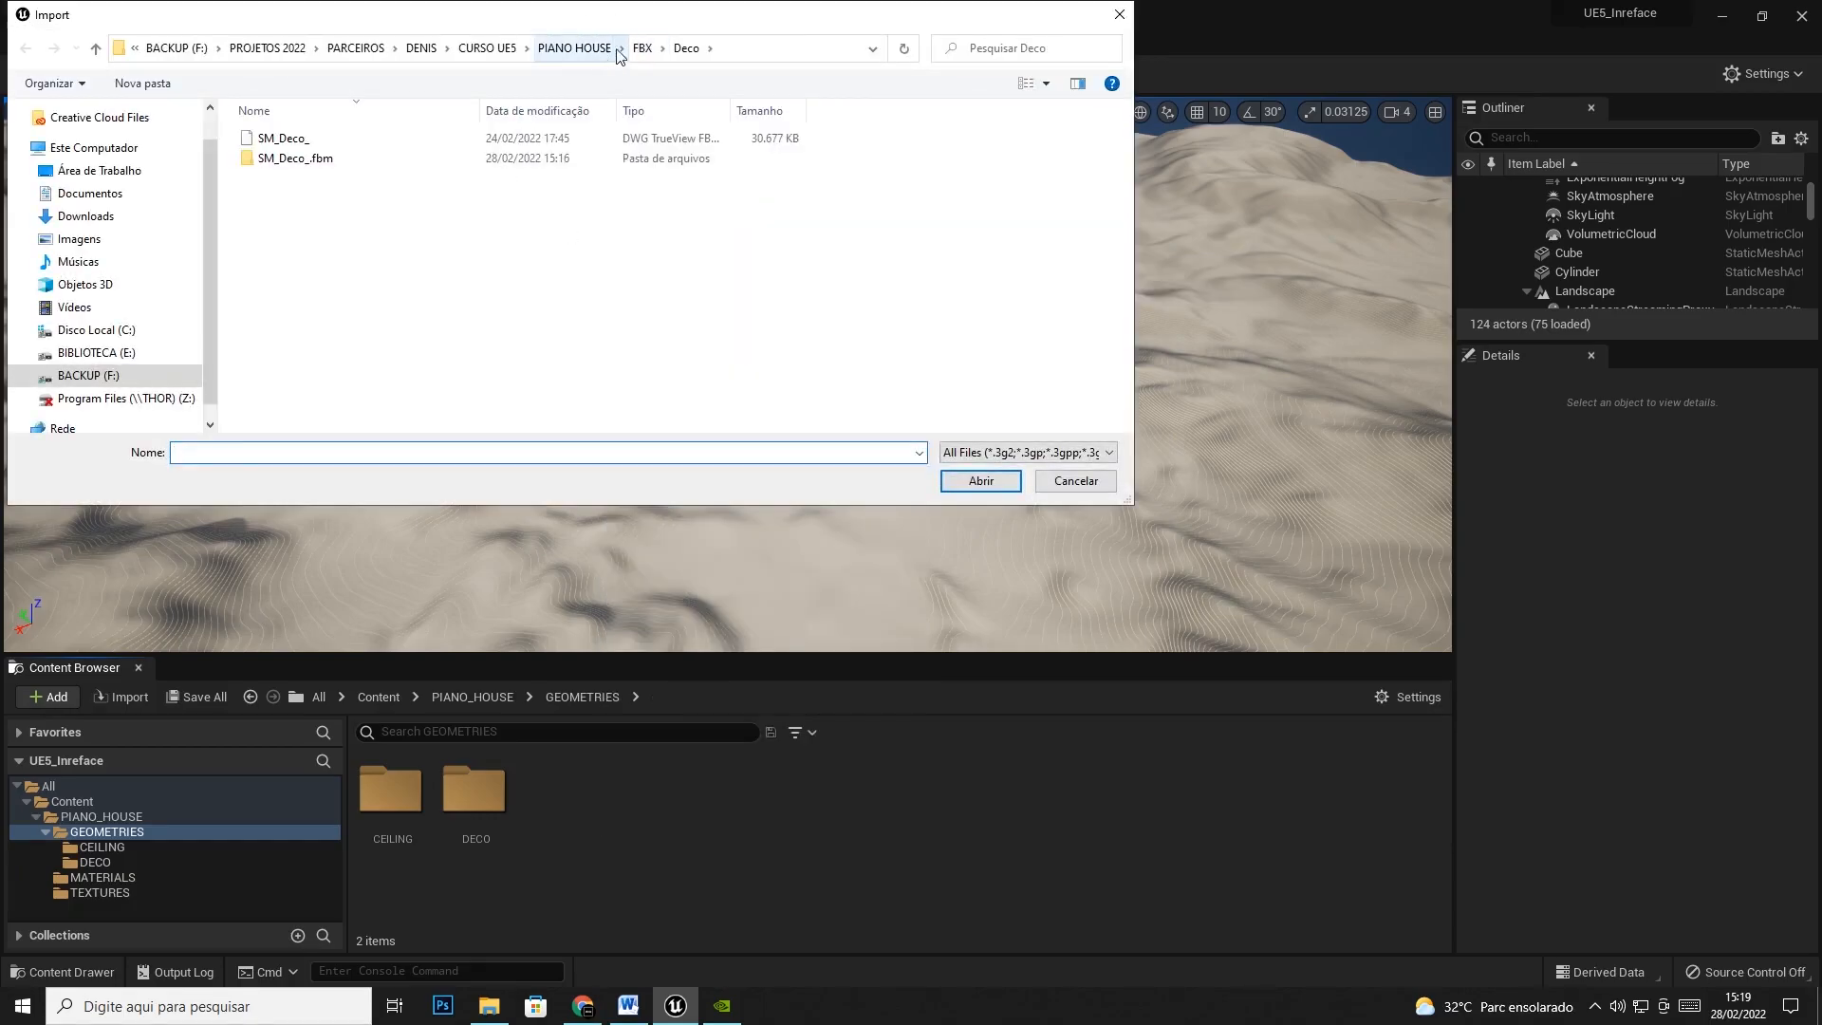
left_click(642, 48)
double_click(283, 180)
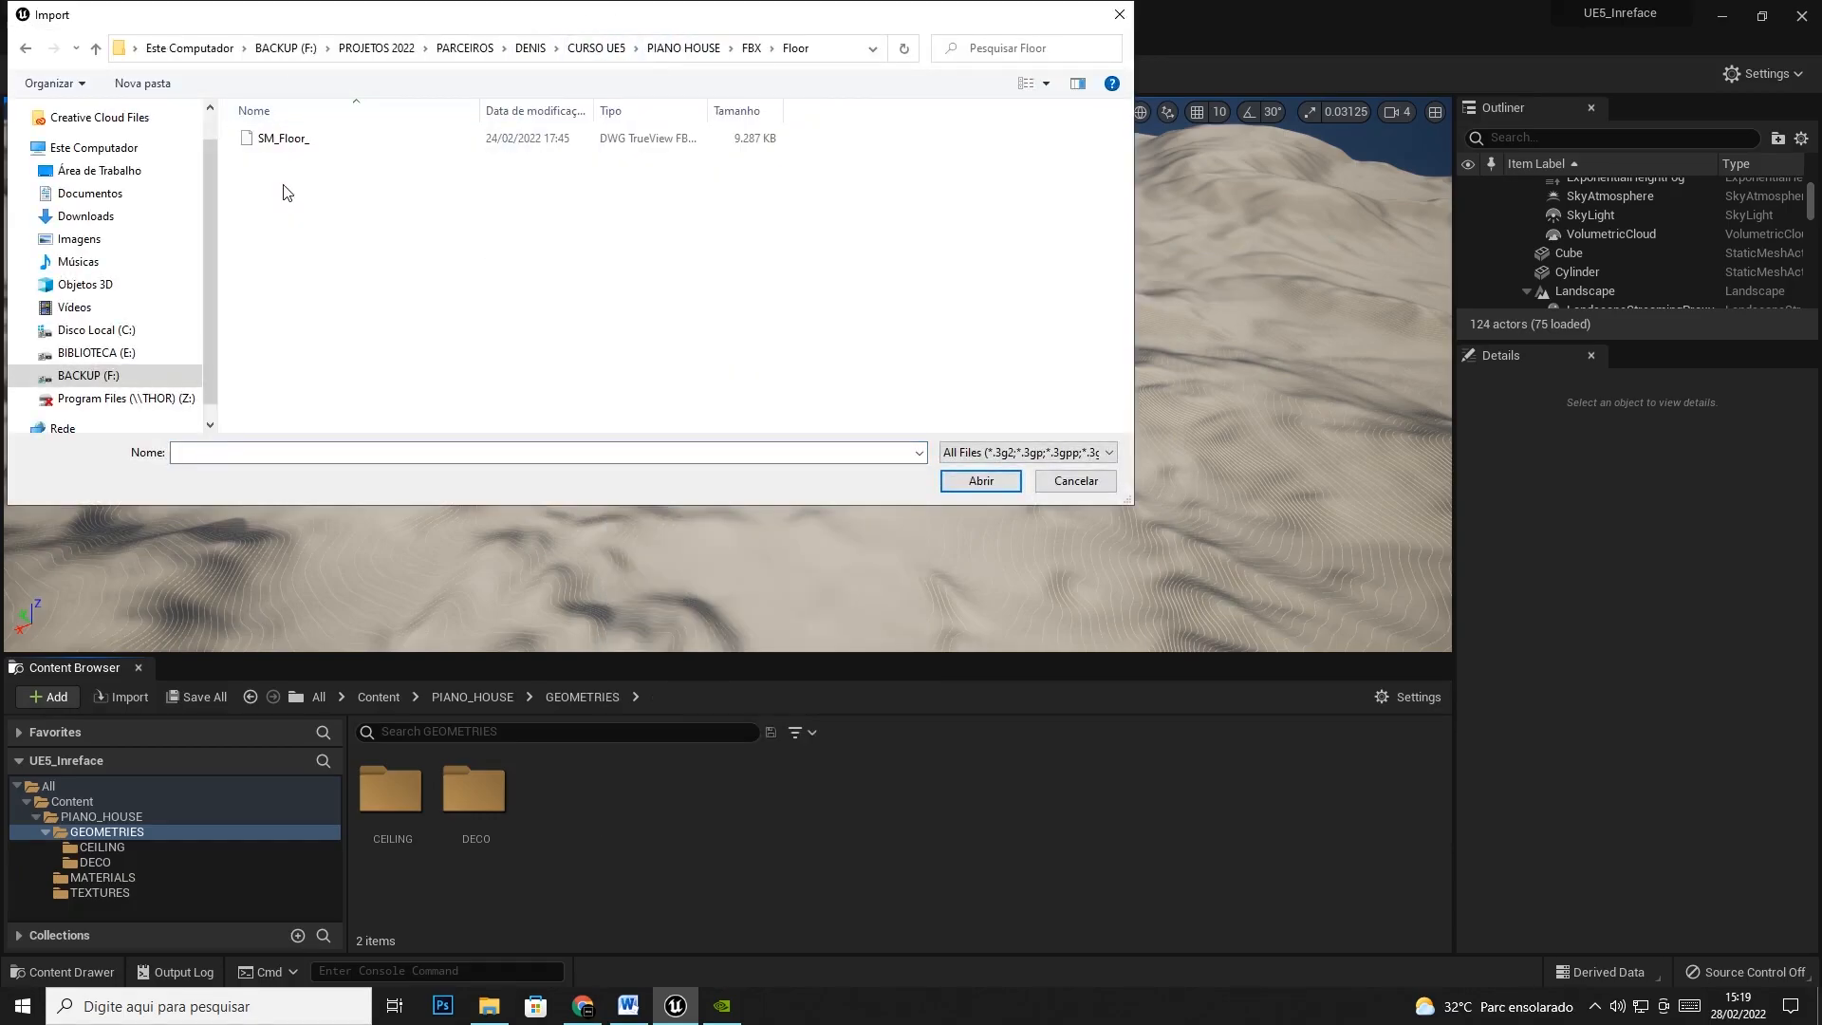
left_click(291, 138)
double_click(287, 138)
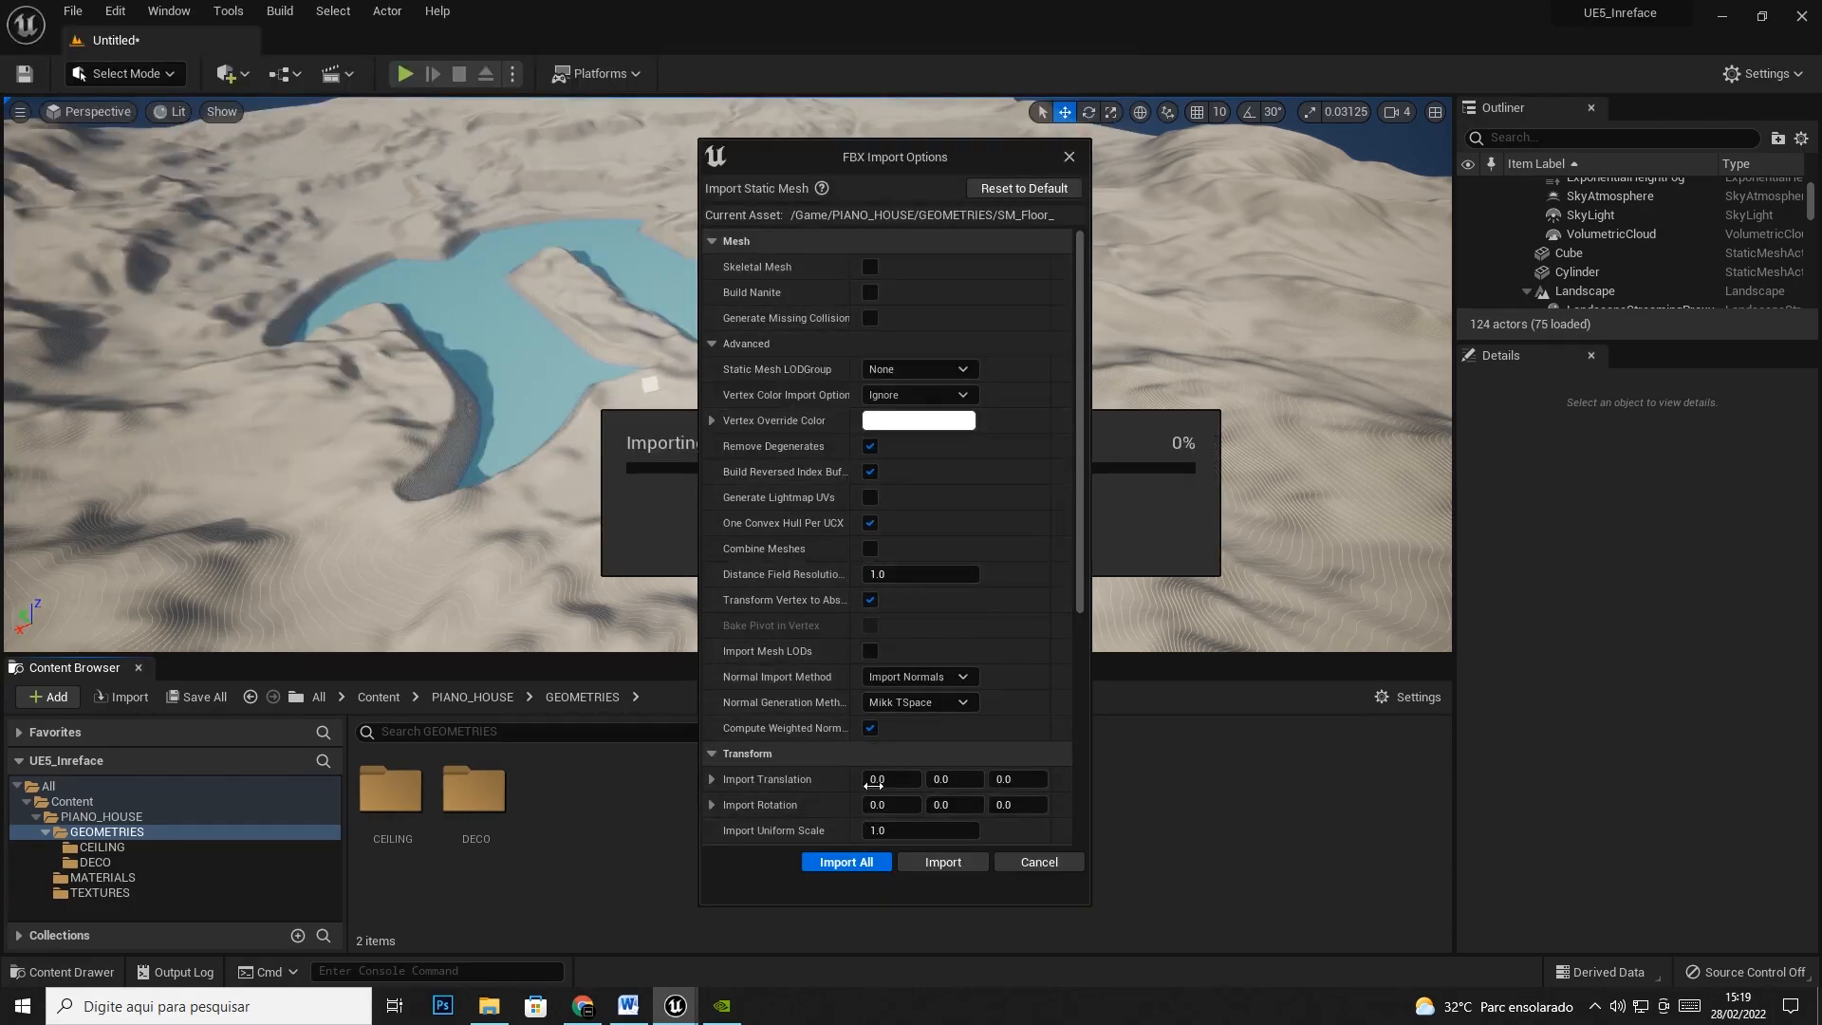
left_click(852, 862)
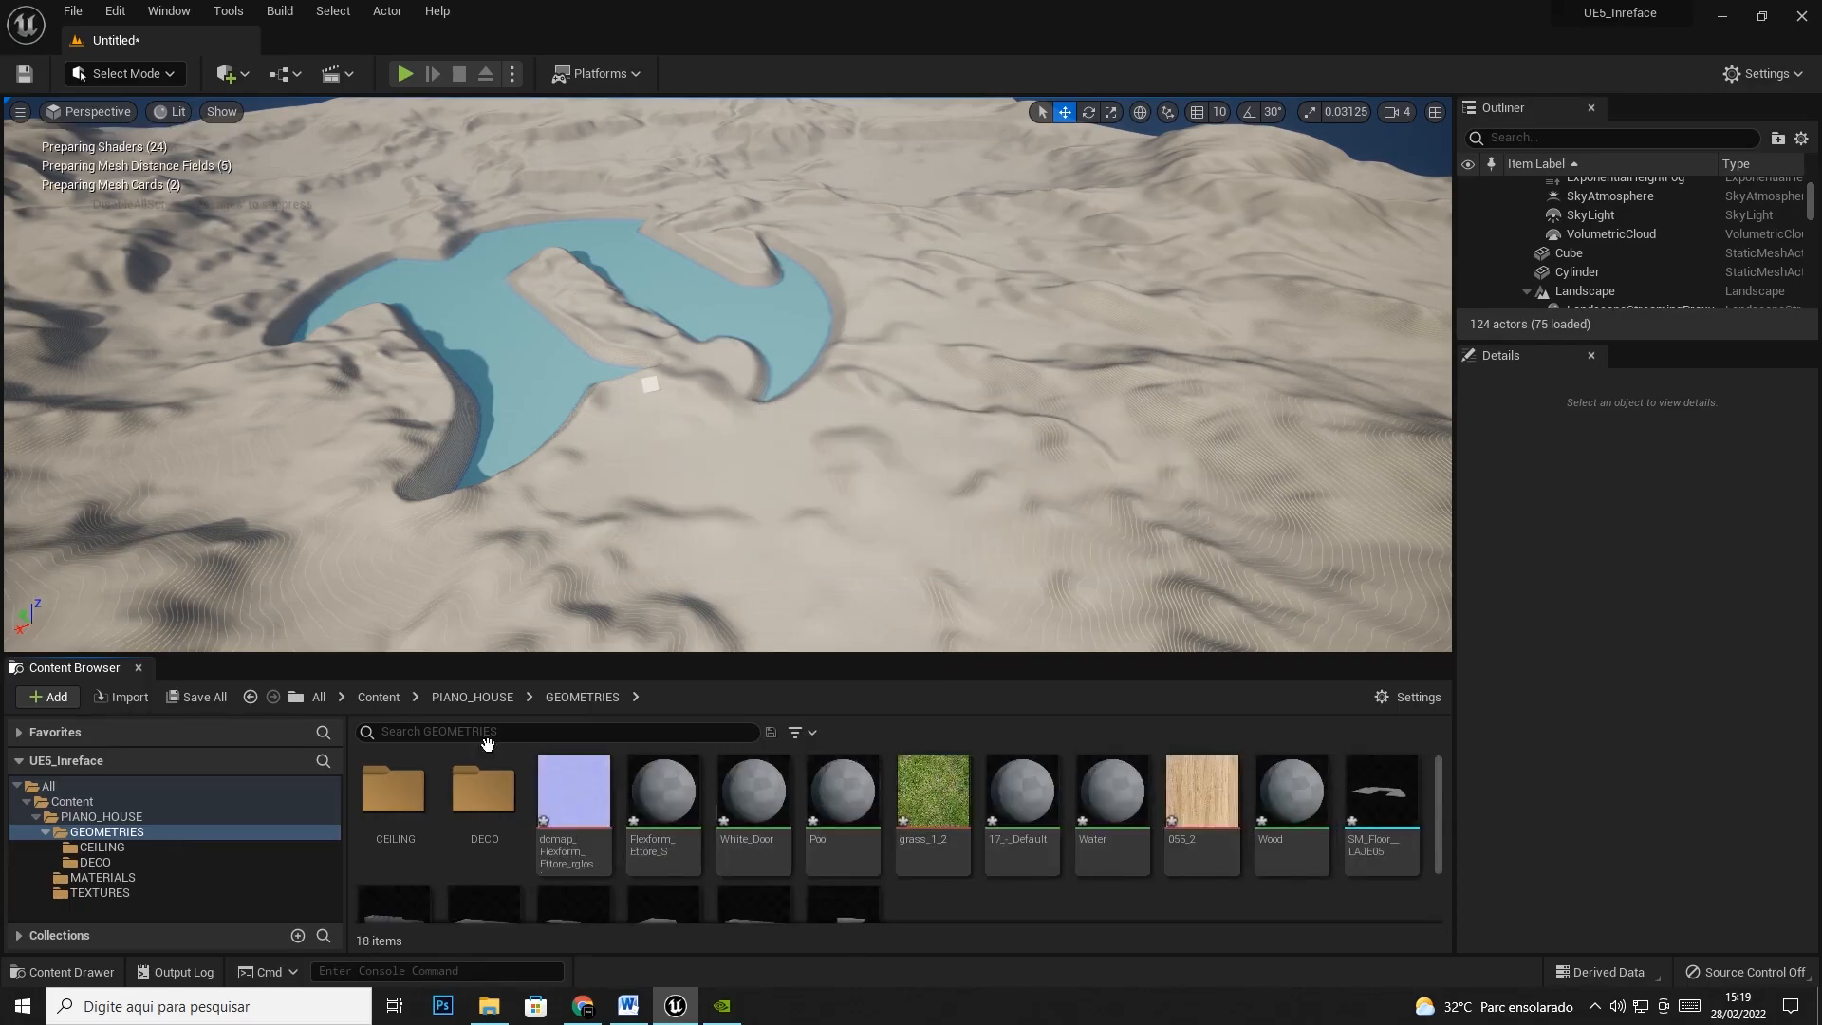
Create a subfolder named FLOOR inside the GEOMETRIES folder
right_click(938, 879)
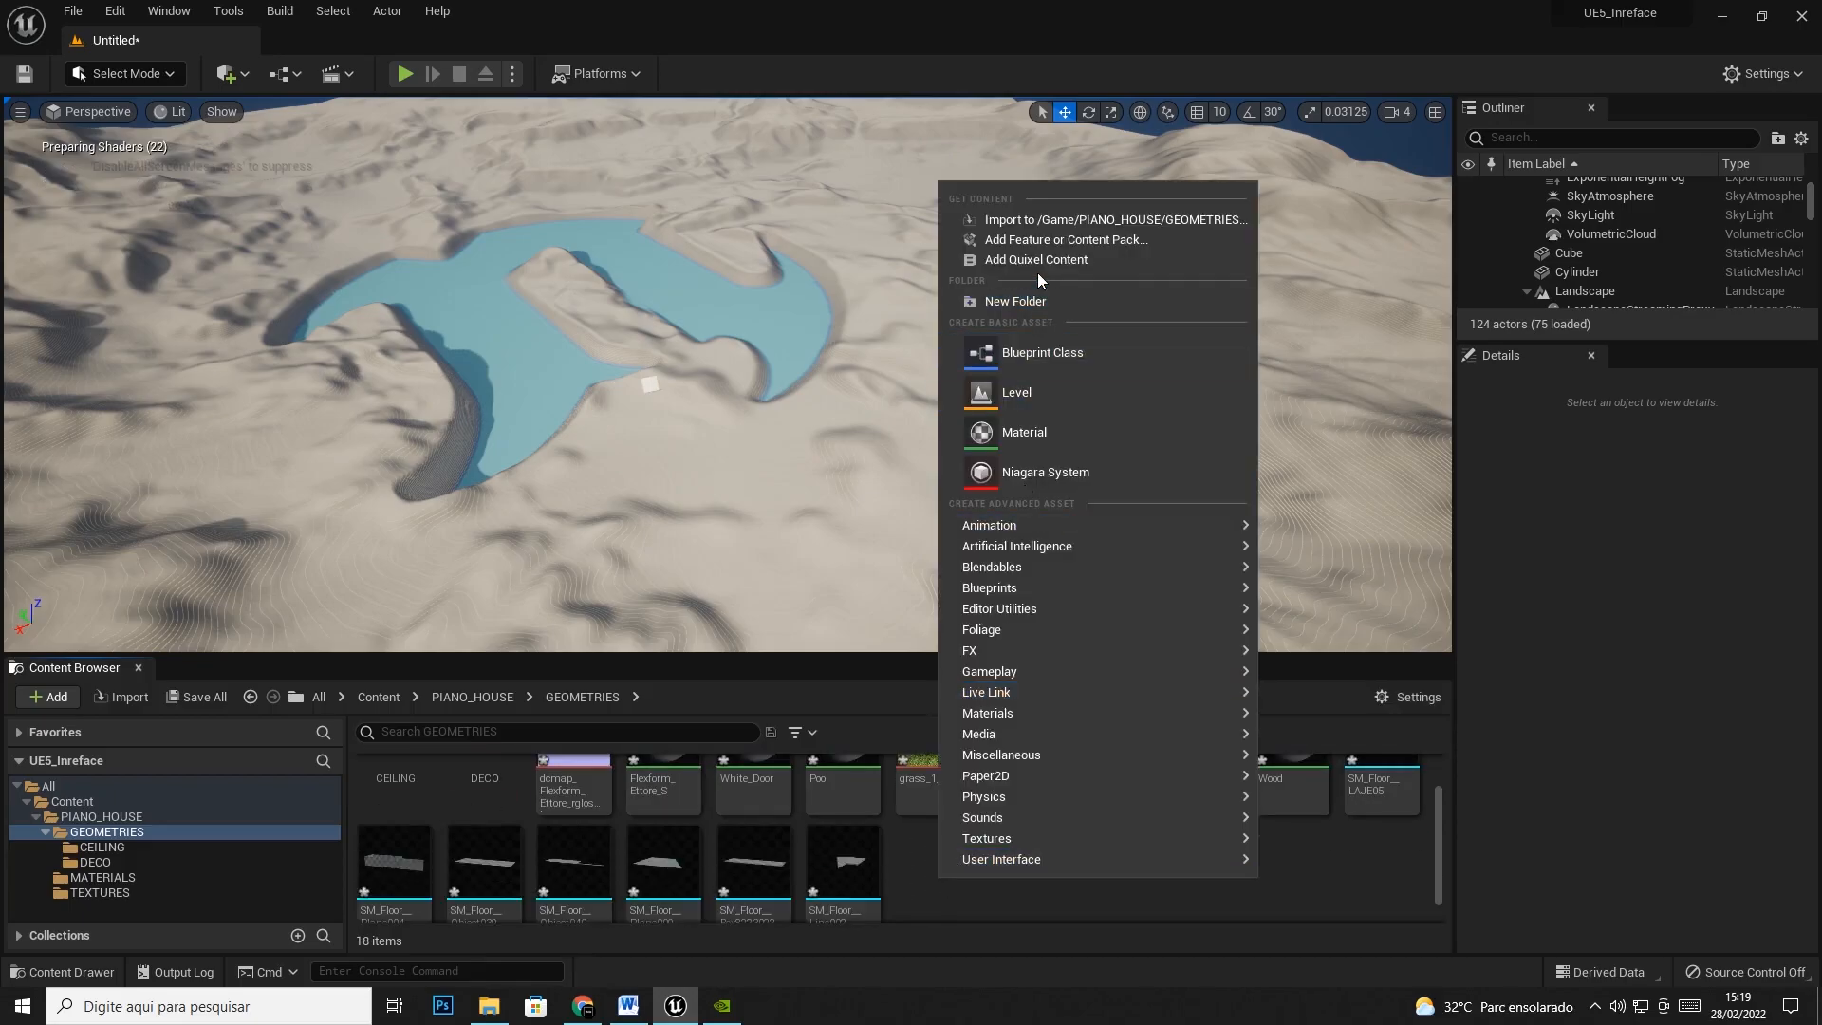
left_click(1022, 302)
type("FL")
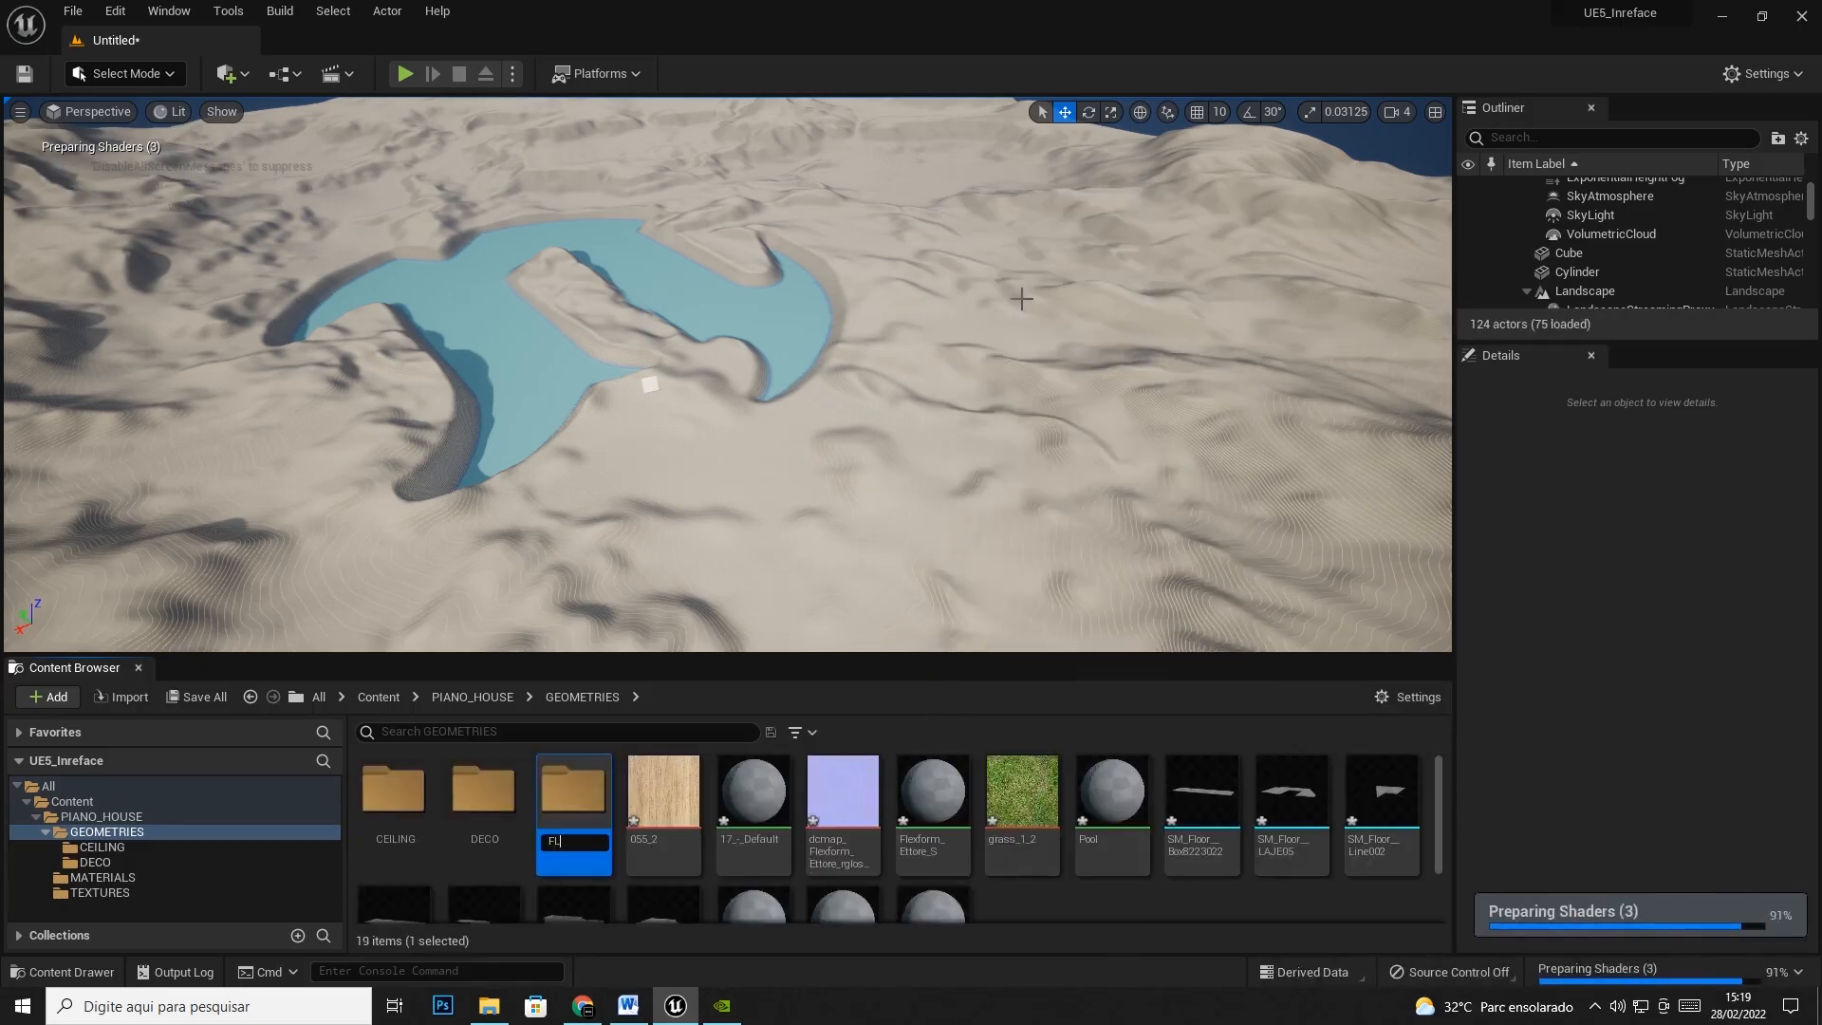
type("OOR")
key("Return")
Move all seven SM_Floor meshes from GEOMETRIES into its FLOOR subfolder
left_click(1206, 802)
scroll(1006, 840, "down", 2)
left_click(681, 886, "shift")
scroll(1044, 879, "up", 2)
left_click_drag(1175, 876, 564, 795)
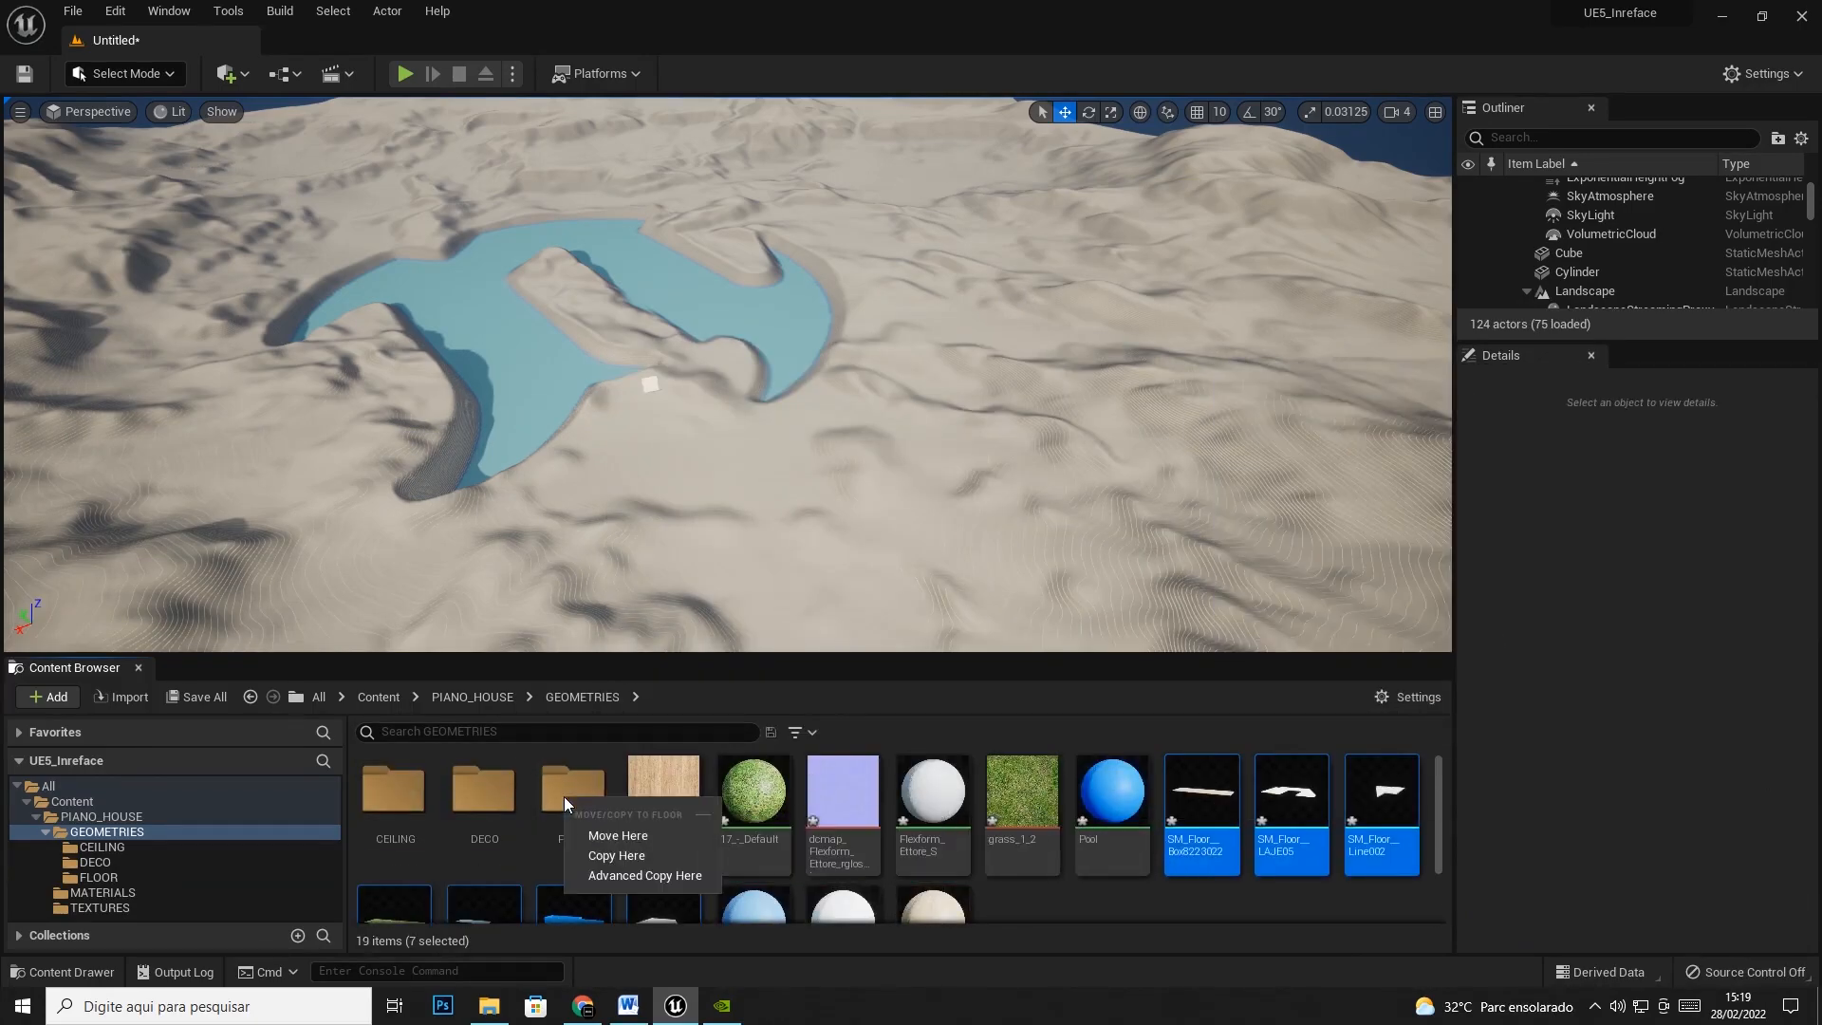
left_click(619, 835)
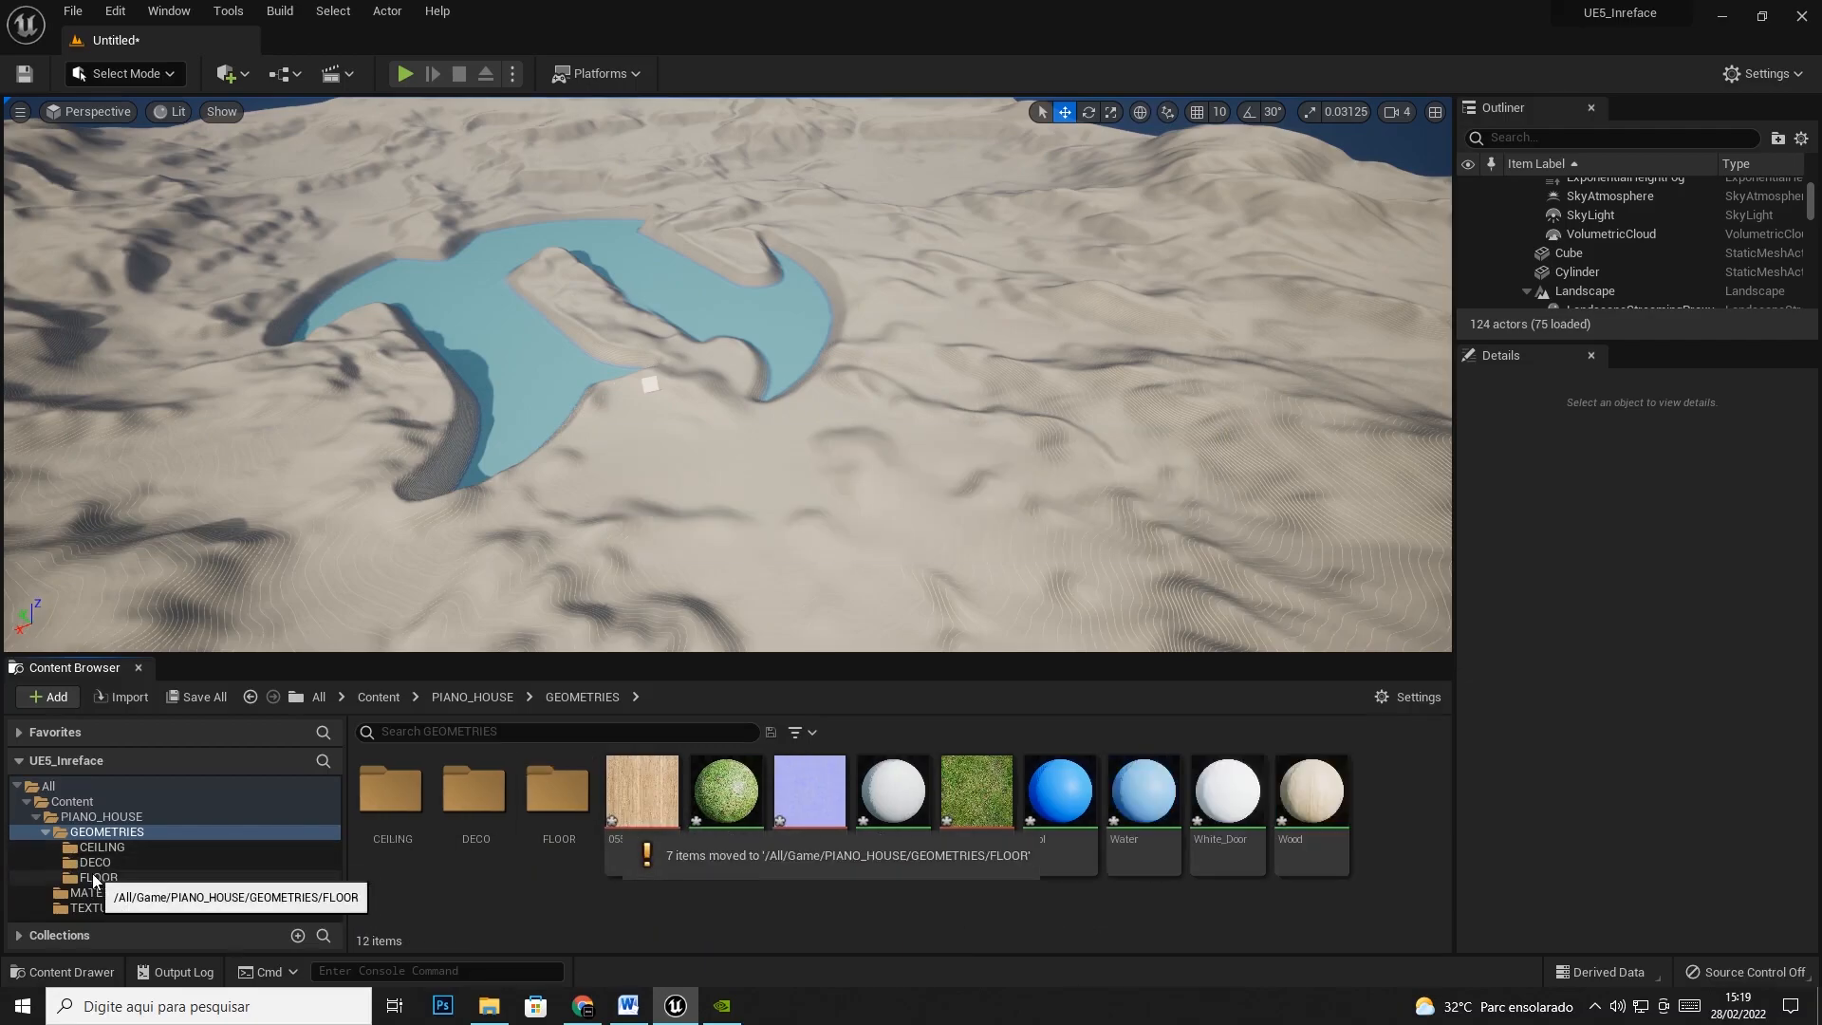
Try to move the 055_2 wood texture from GEOMETRIES into PIANO_HOUSE's TEXTURES folder under its existing name
left_click(642, 802)
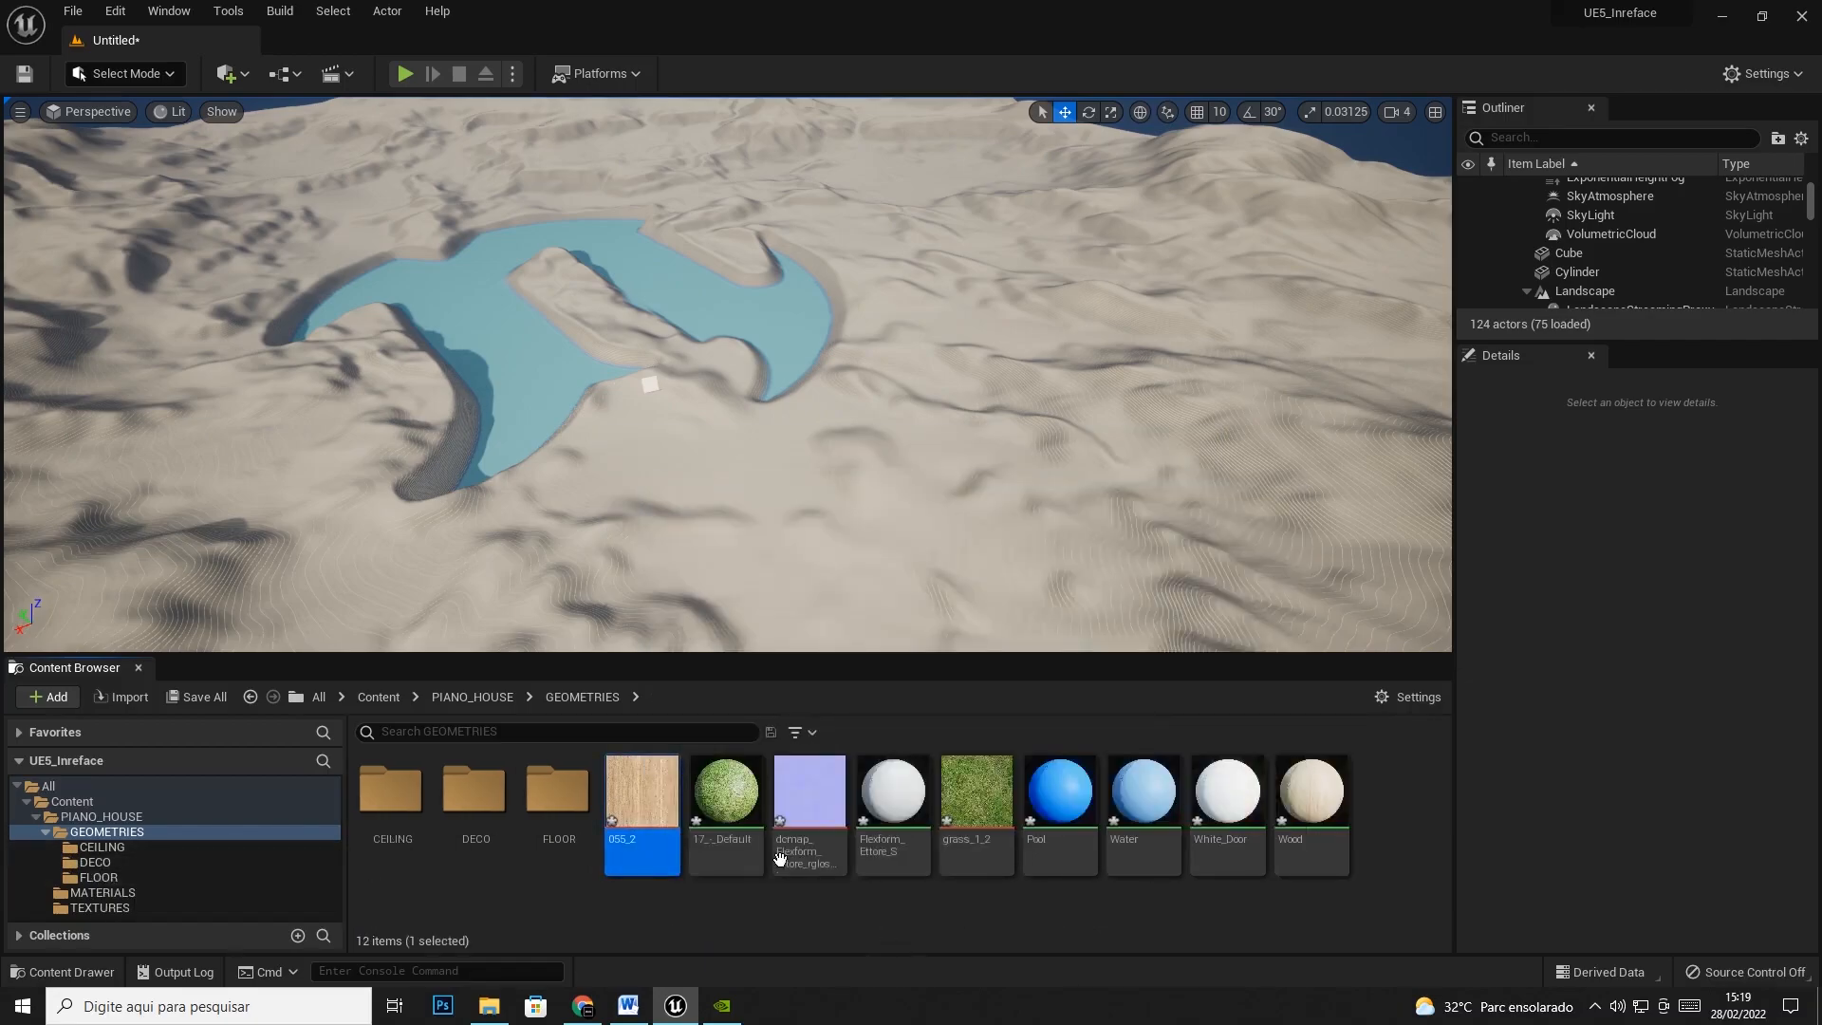
left_click_drag(649, 807, 114, 909)
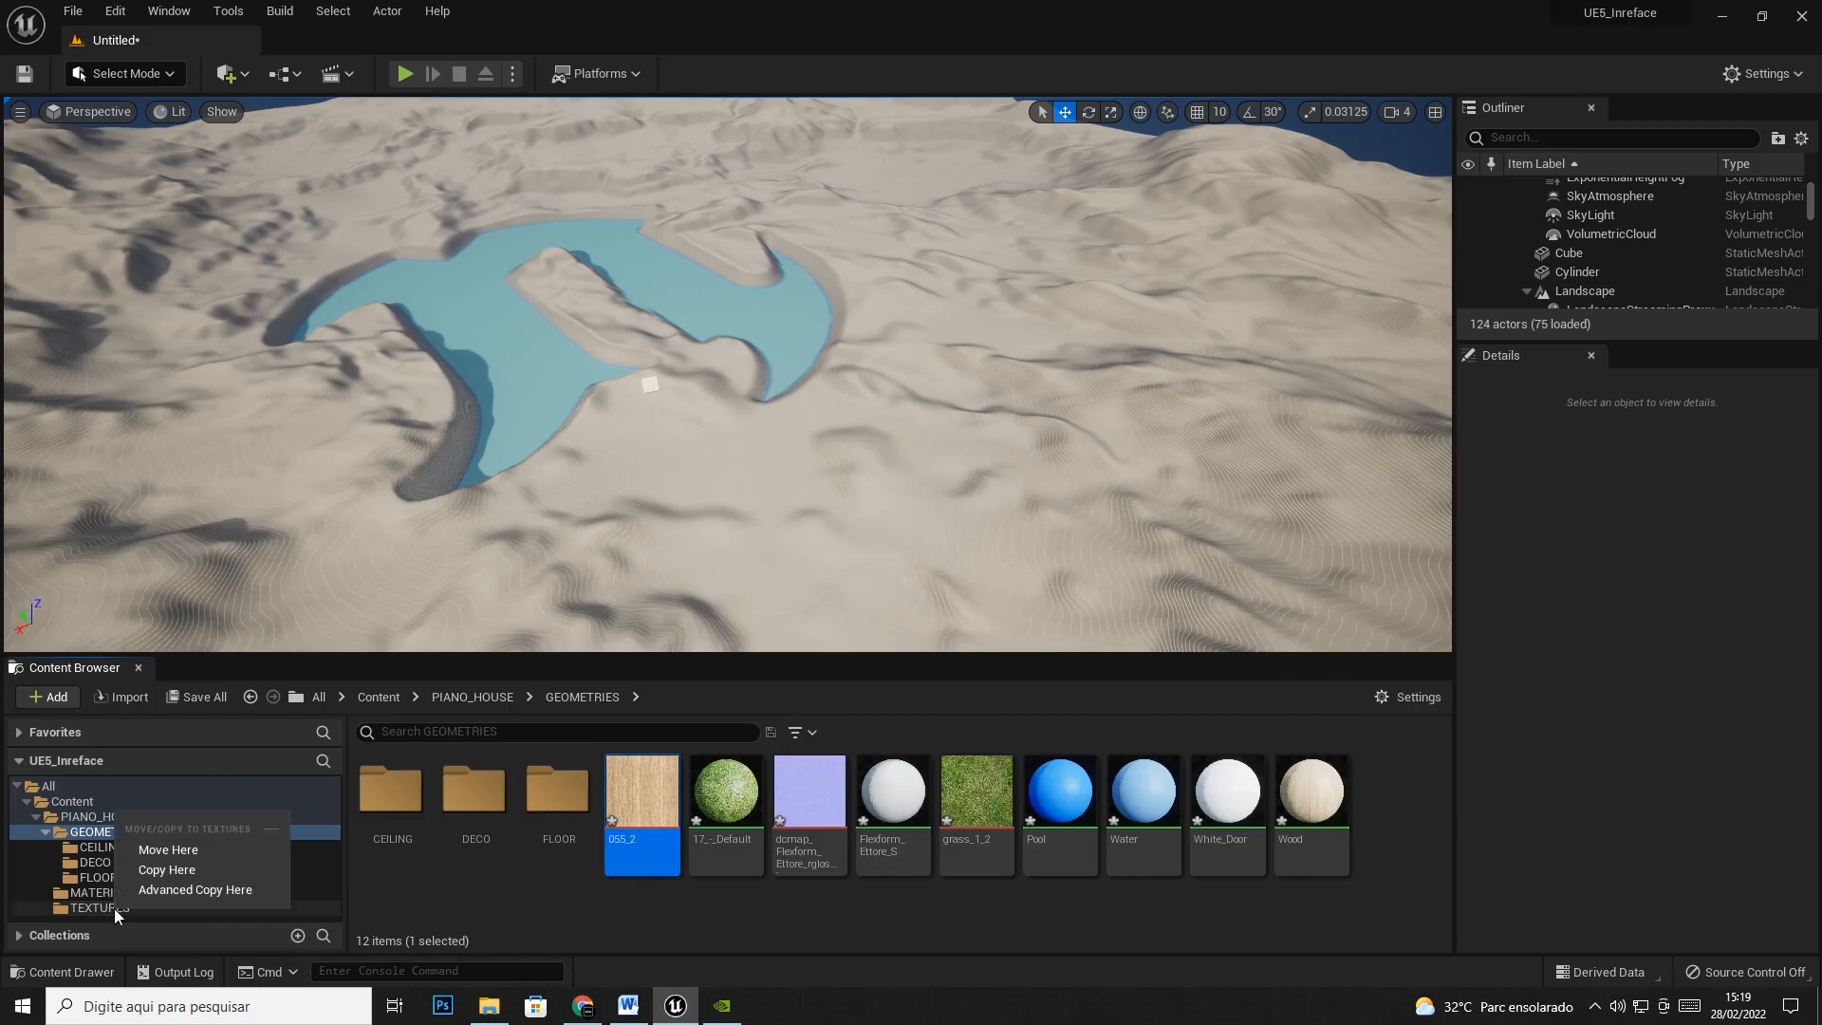
left_click(190, 852)
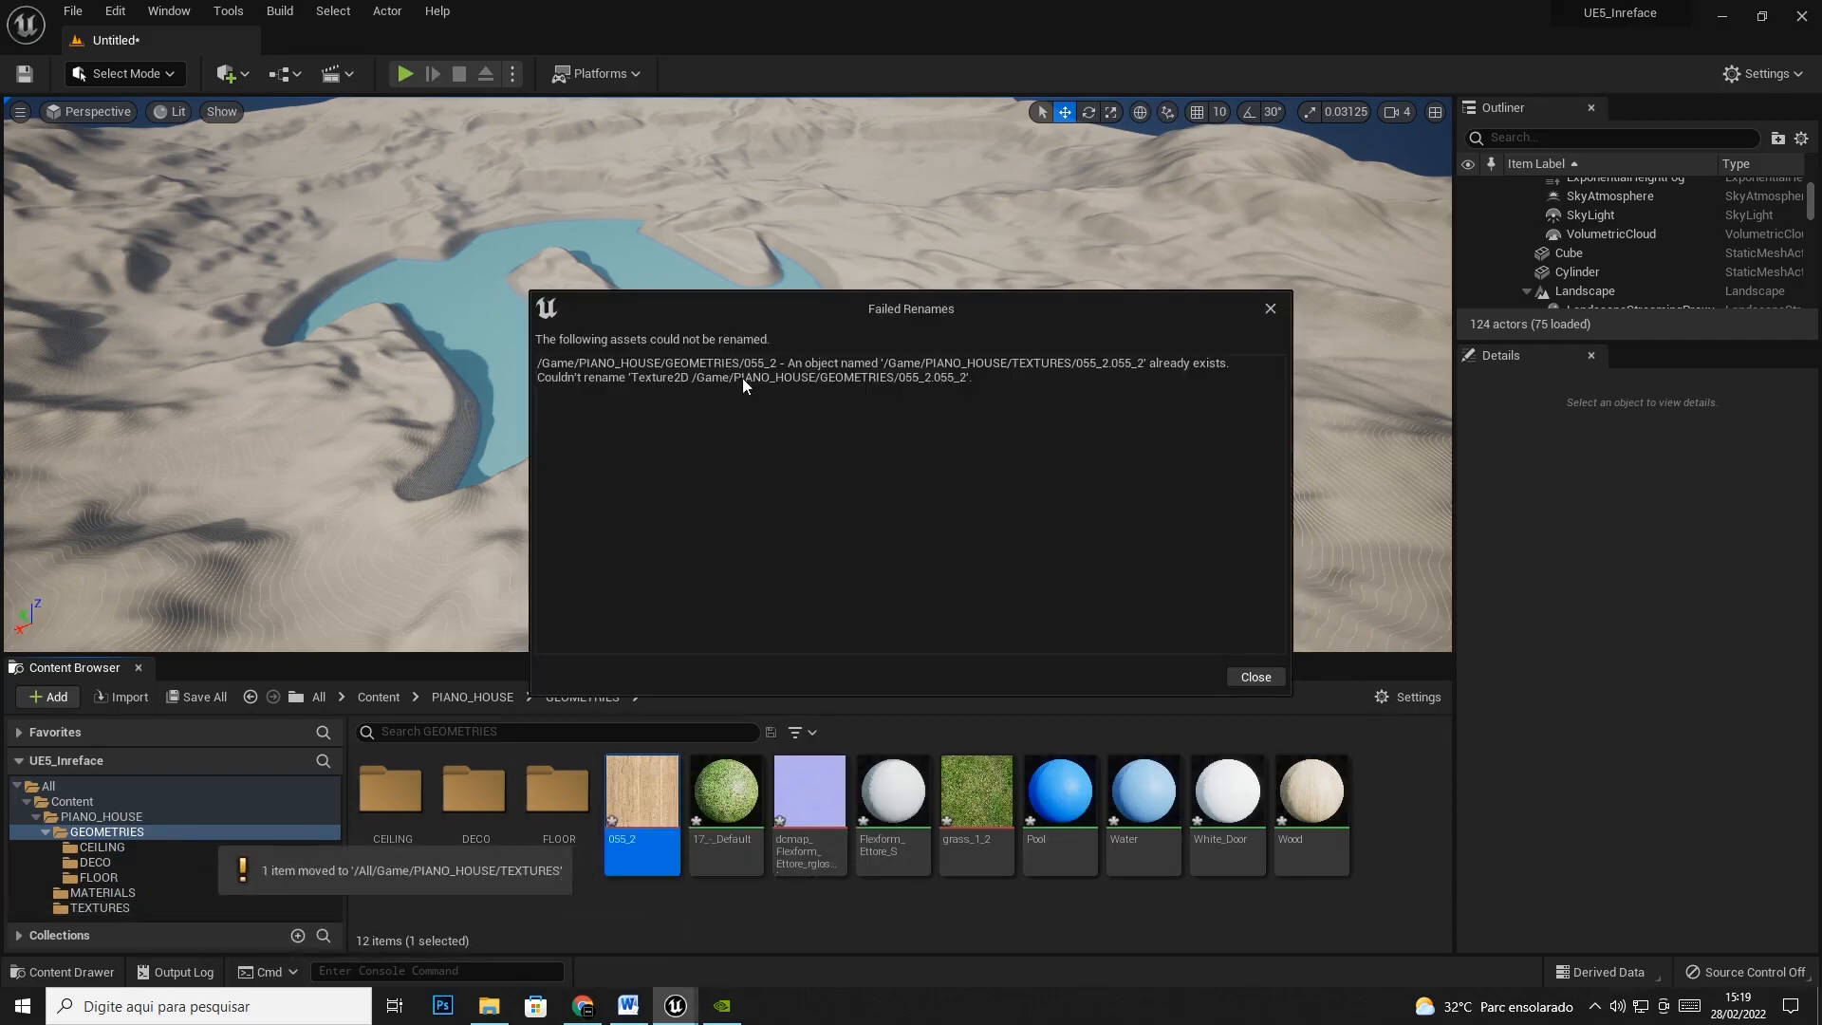
left_click(1258, 680)
Rename the 055_2 texture in GEOMETRIES as 055_2_b and move it into PIANO_HOUSE's TEXTURES folder
right_click(646, 802)
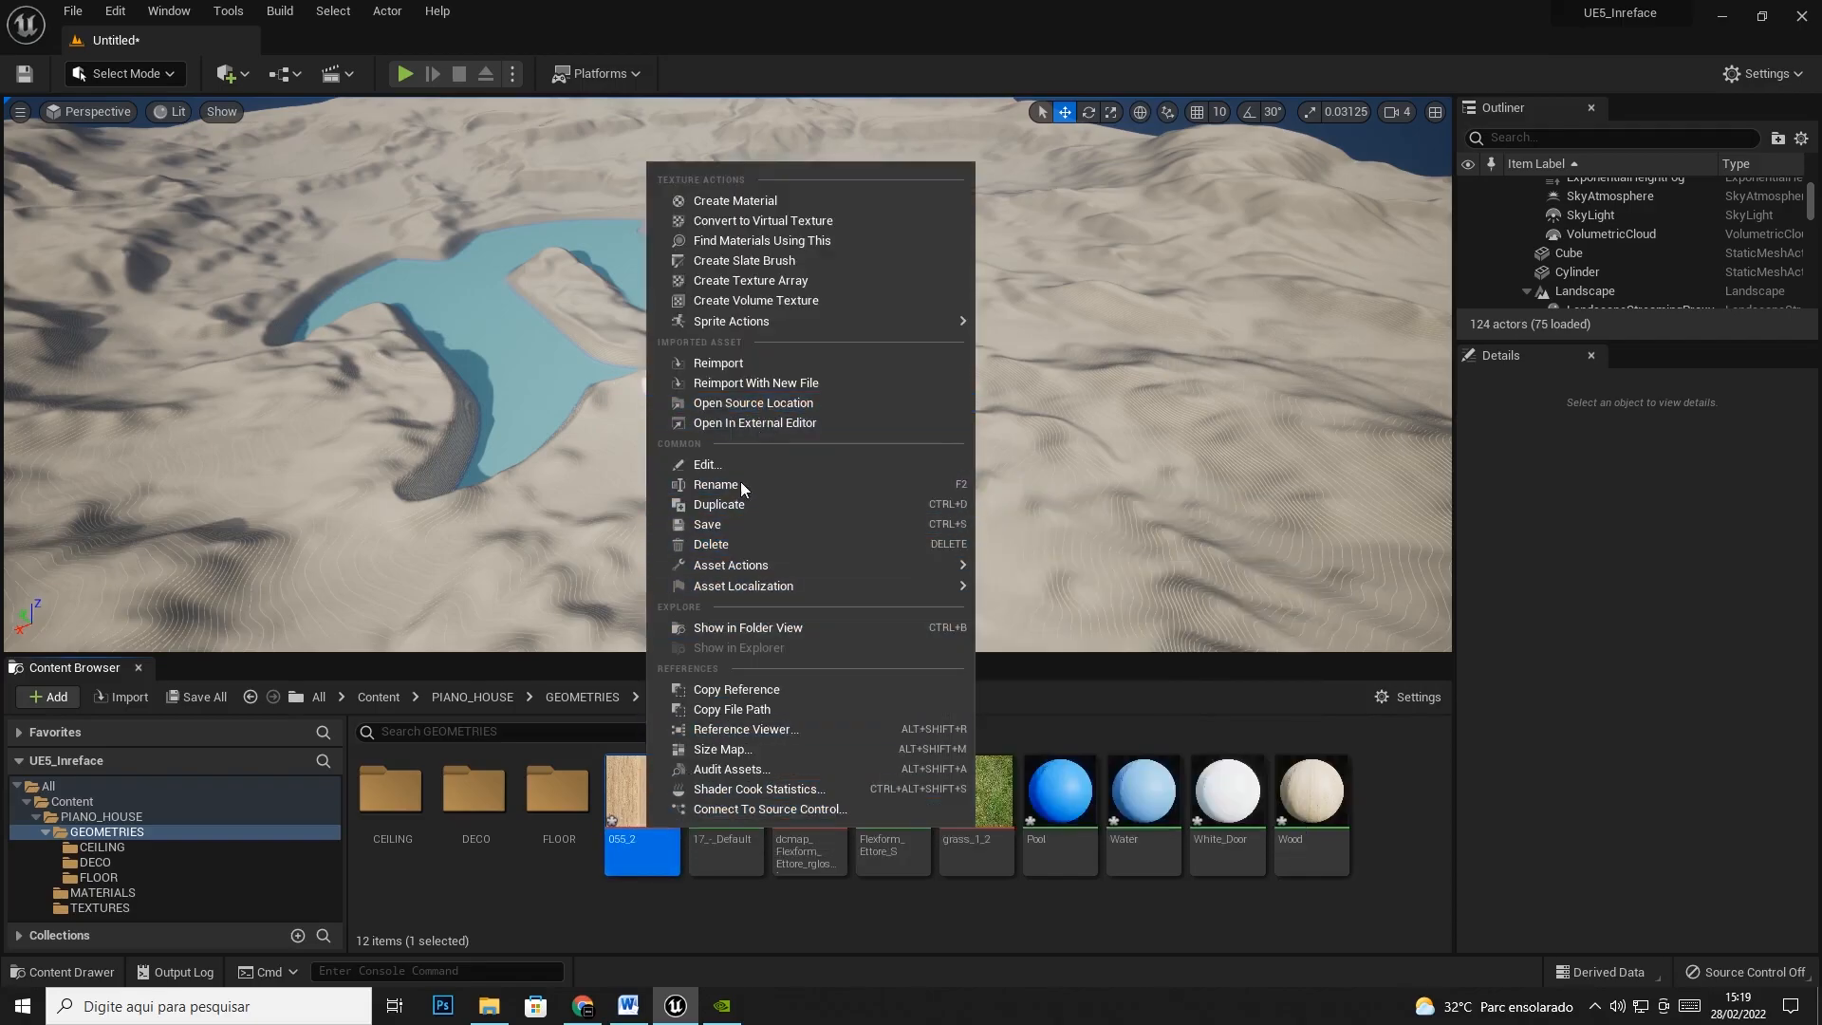
left_click(714, 484)
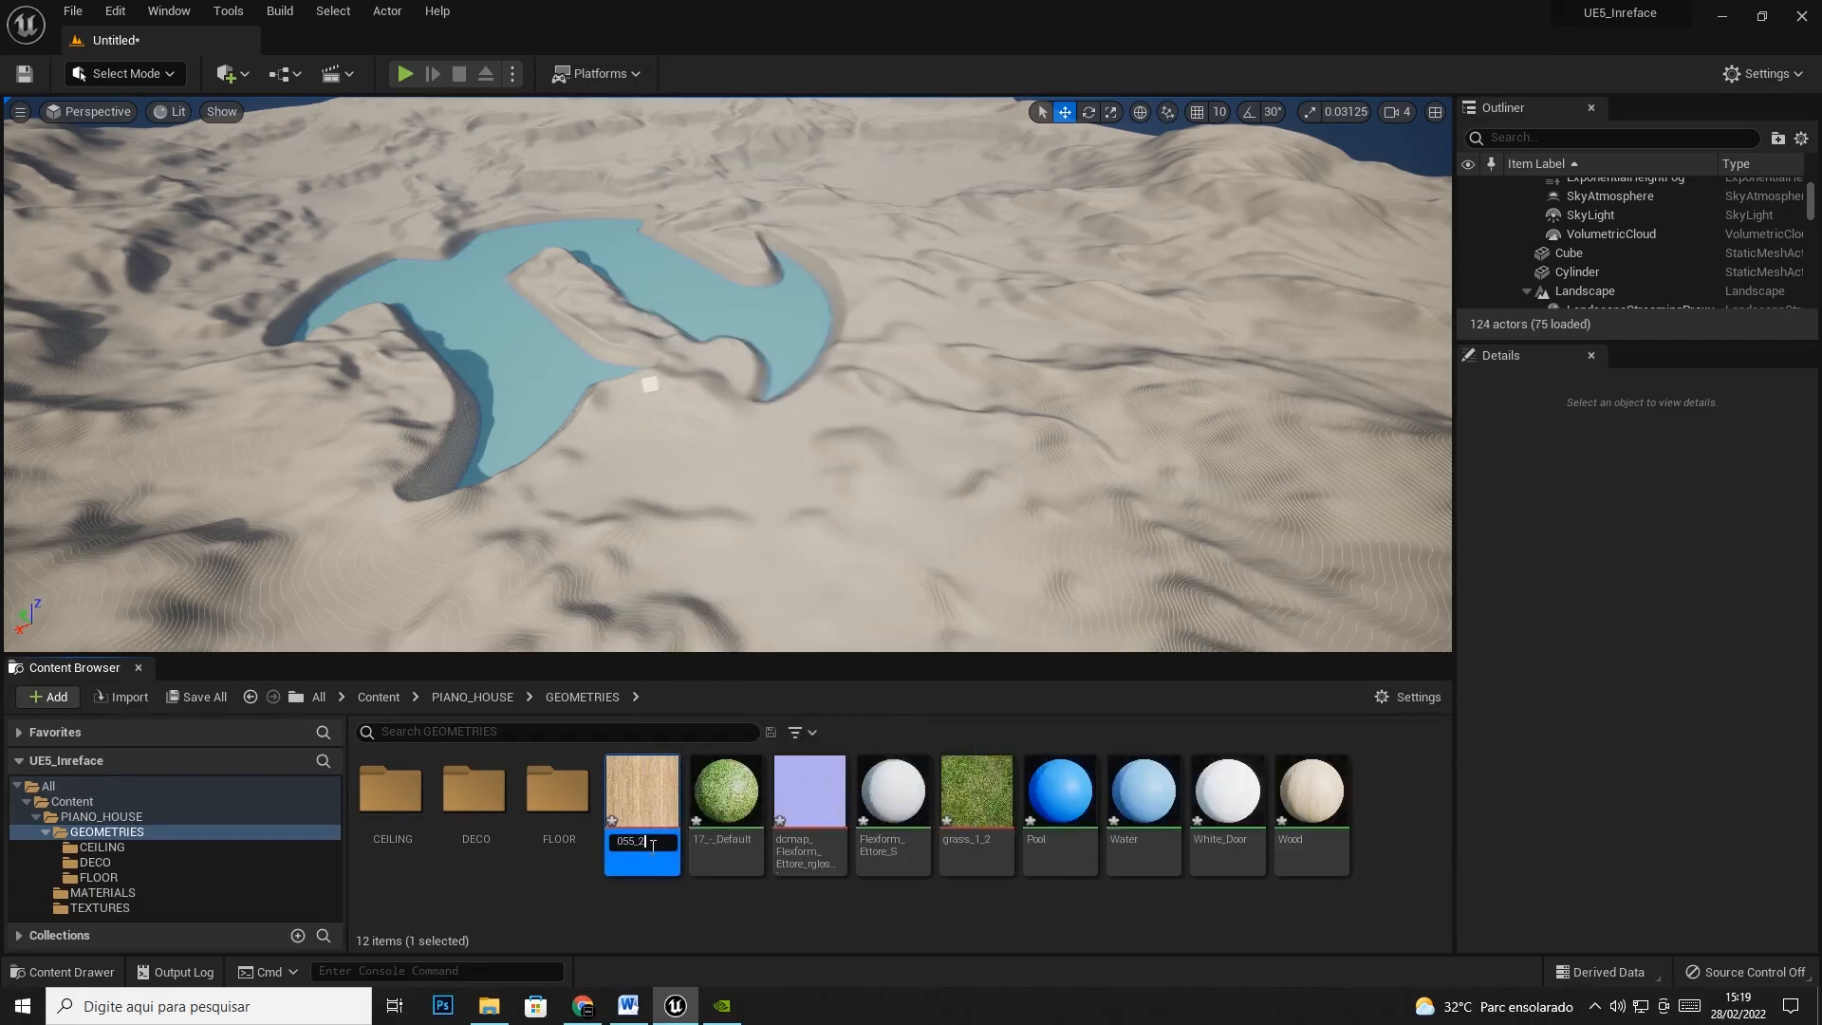
left_click_drag(648, 840, 93, 911)
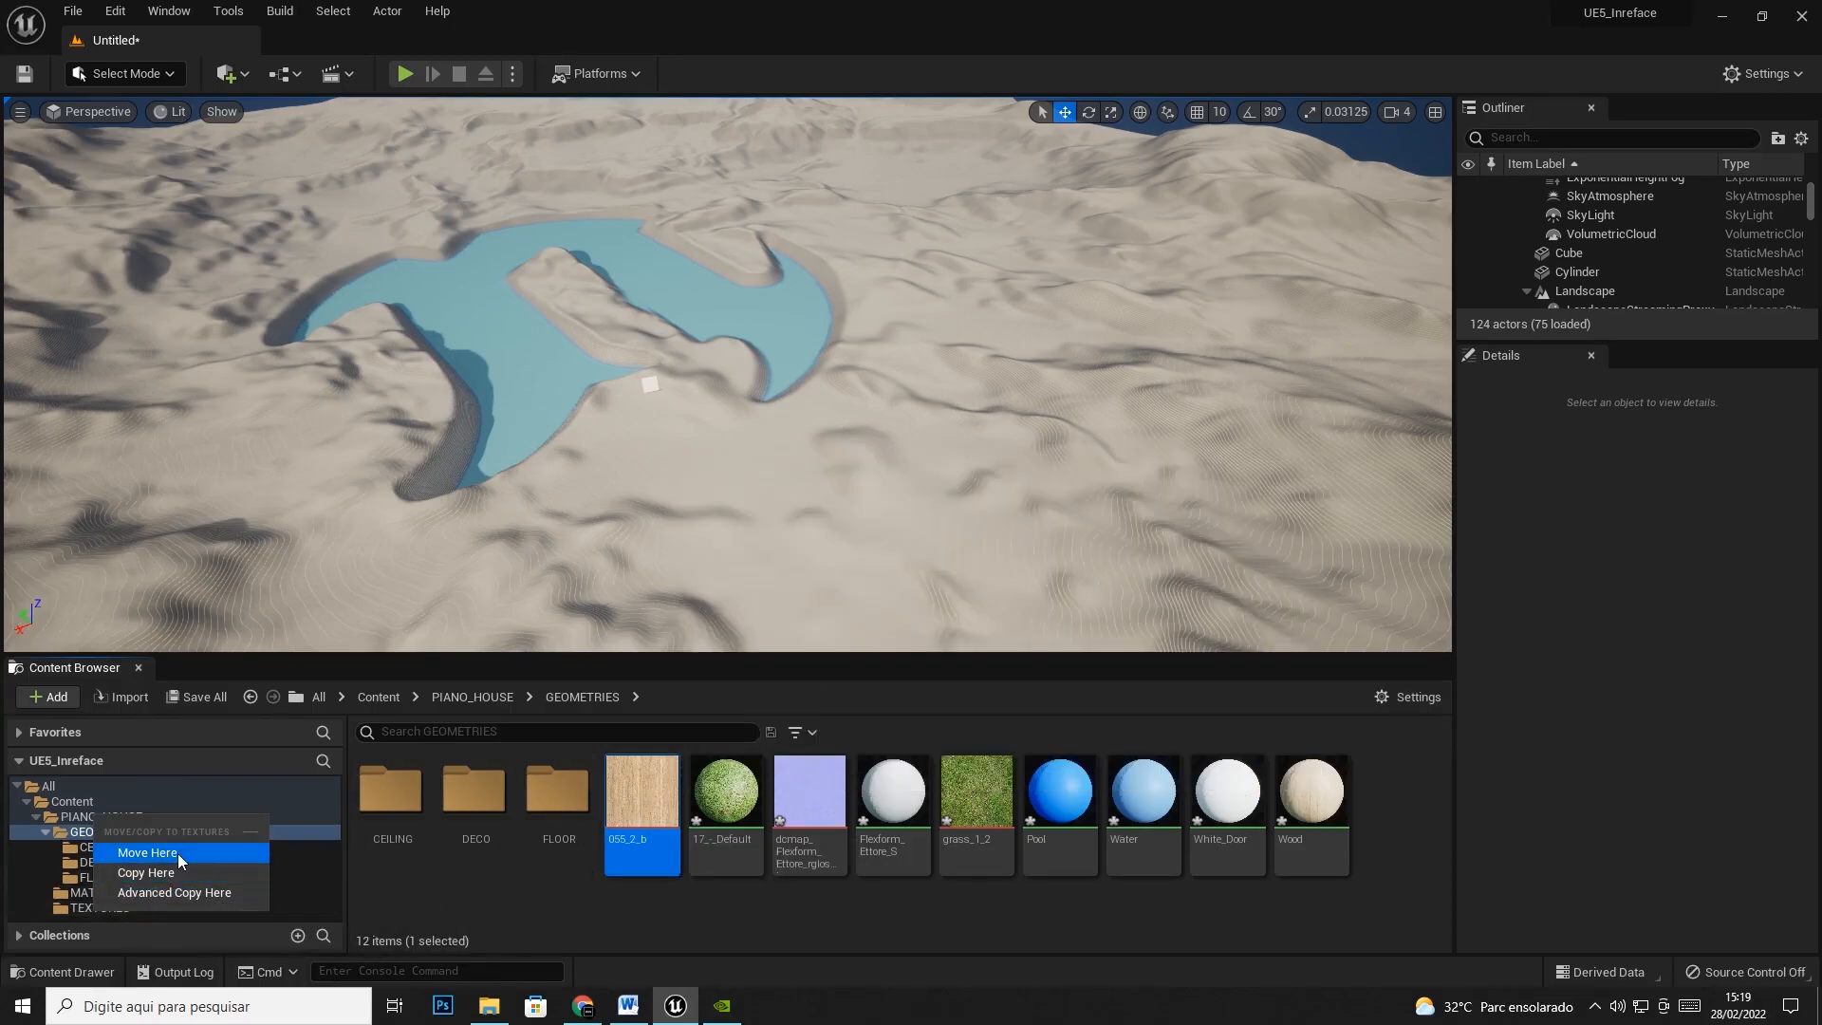
left_click(147, 852)
Move the grass_1_2 texture into the TEXTURES folder and try to move dcmap_Flexform_Ettore_rgloss_bump along with it
left_click(731, 808)
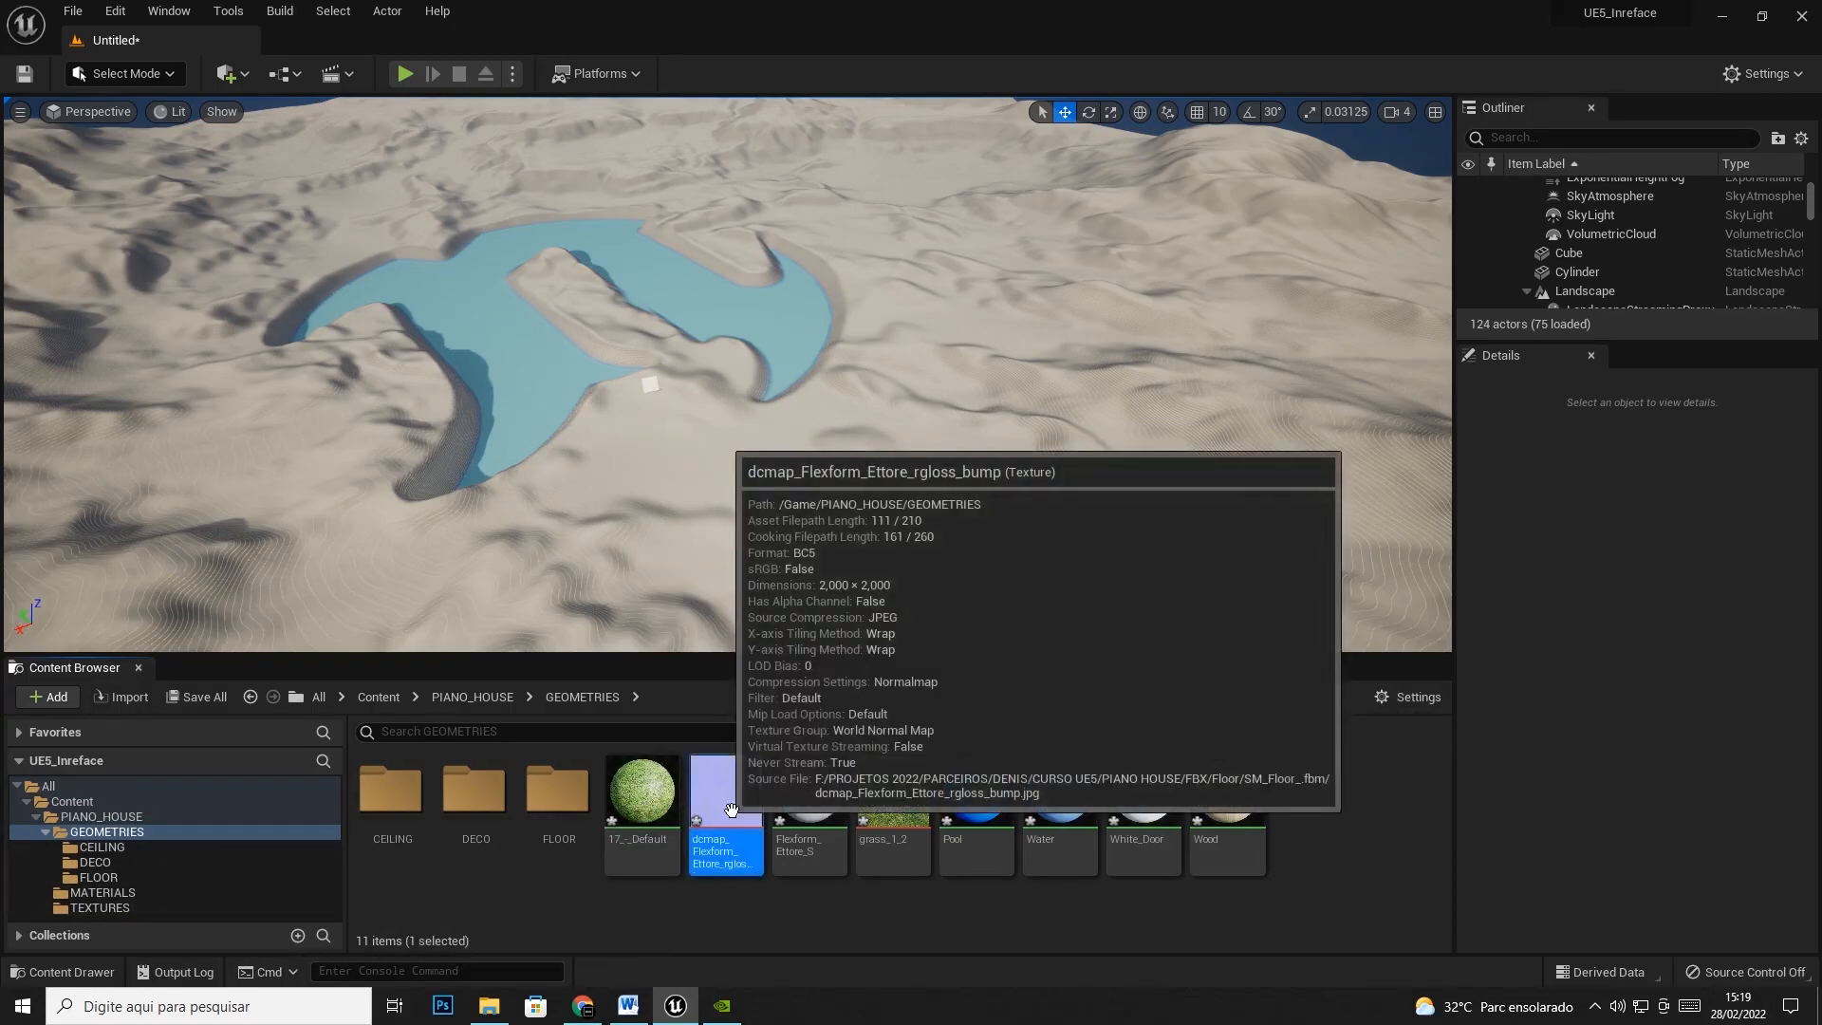
left_click(892, 797, "ctrl")
left_click_drag(726, 797, 99, 901)
left_click(172, 840)
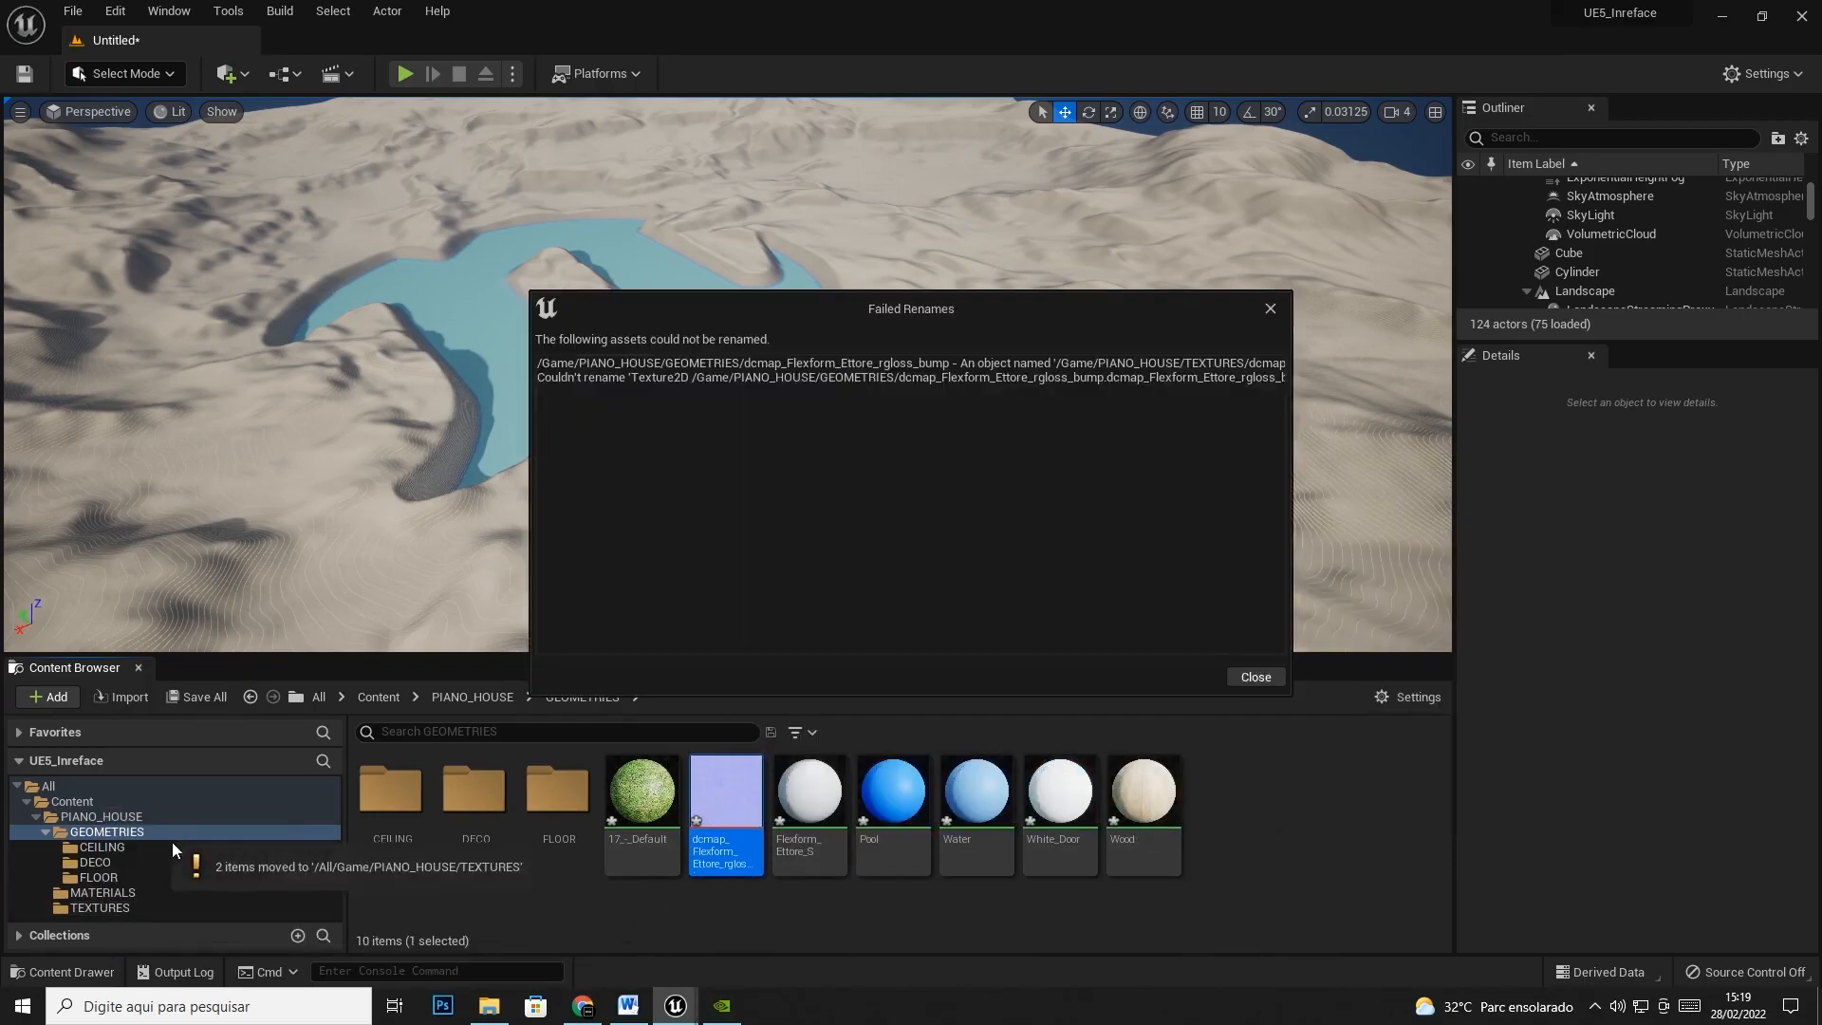
Append _b to the name of the dcmap_Flexform_Ettore_rgloss_bump texture in GEOMETRIES and move it into the TEXTURES folder
right_click(751, 792)
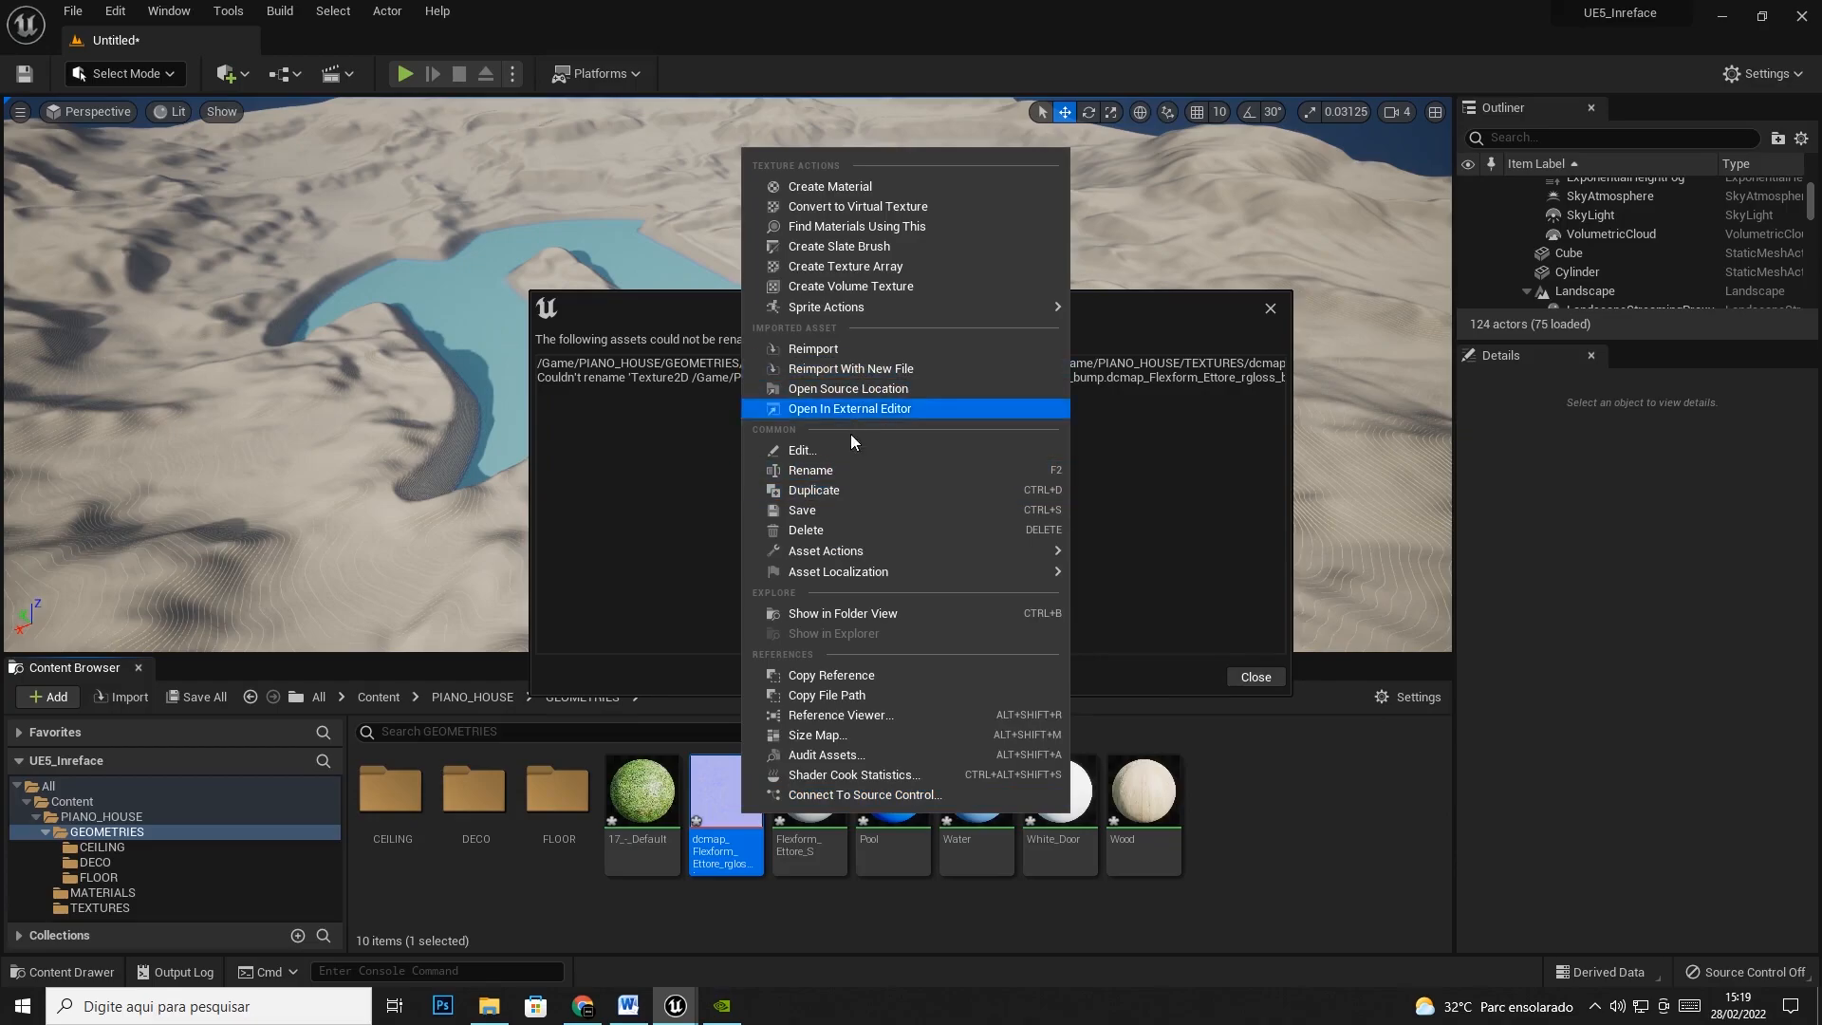
left_click(846, 471)
type("_b")
key("Return")
left_click_drag(721, 788, 95, 908)
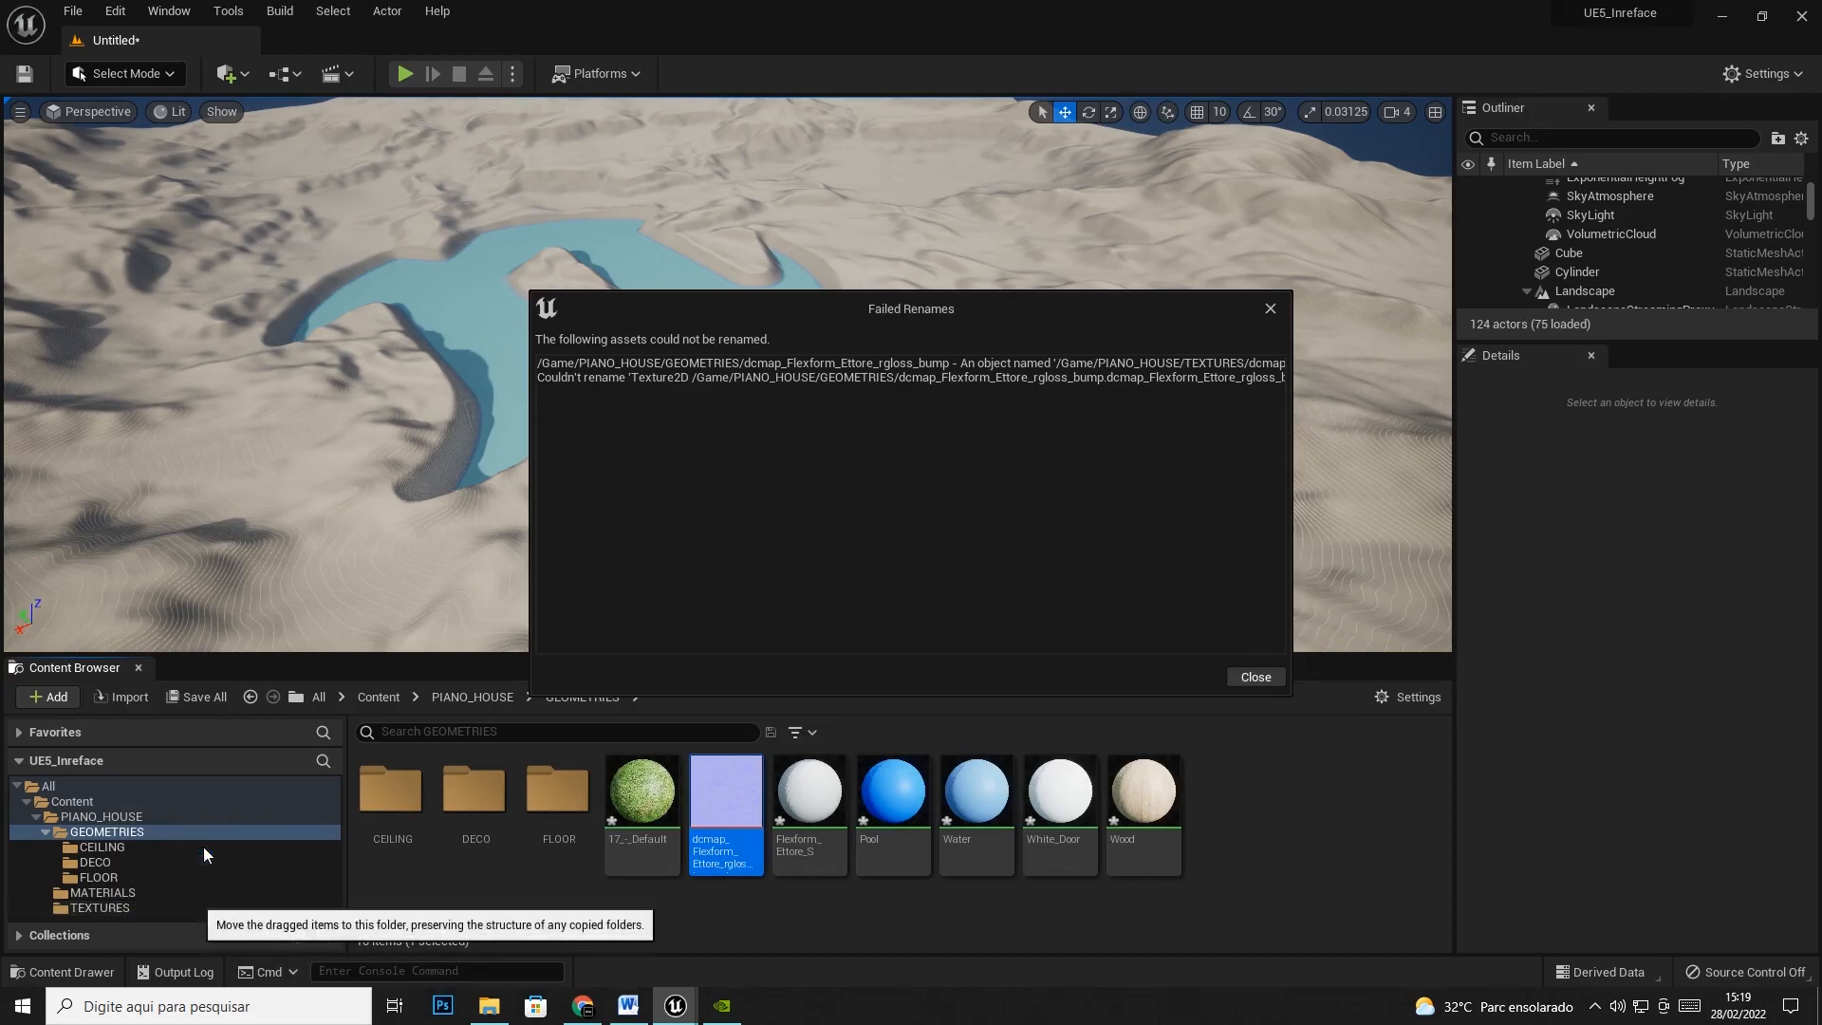
left_click(203, 846)
Move the six floor materials, from 17_-_Default to Wood, into PIANO_HOUSE's MATERIALS folder and dismiss the Failed Renames message
left_click(670, 795)
left_click(1060, 798, "shift")
left_click_drag(643, 797, 95, 893)
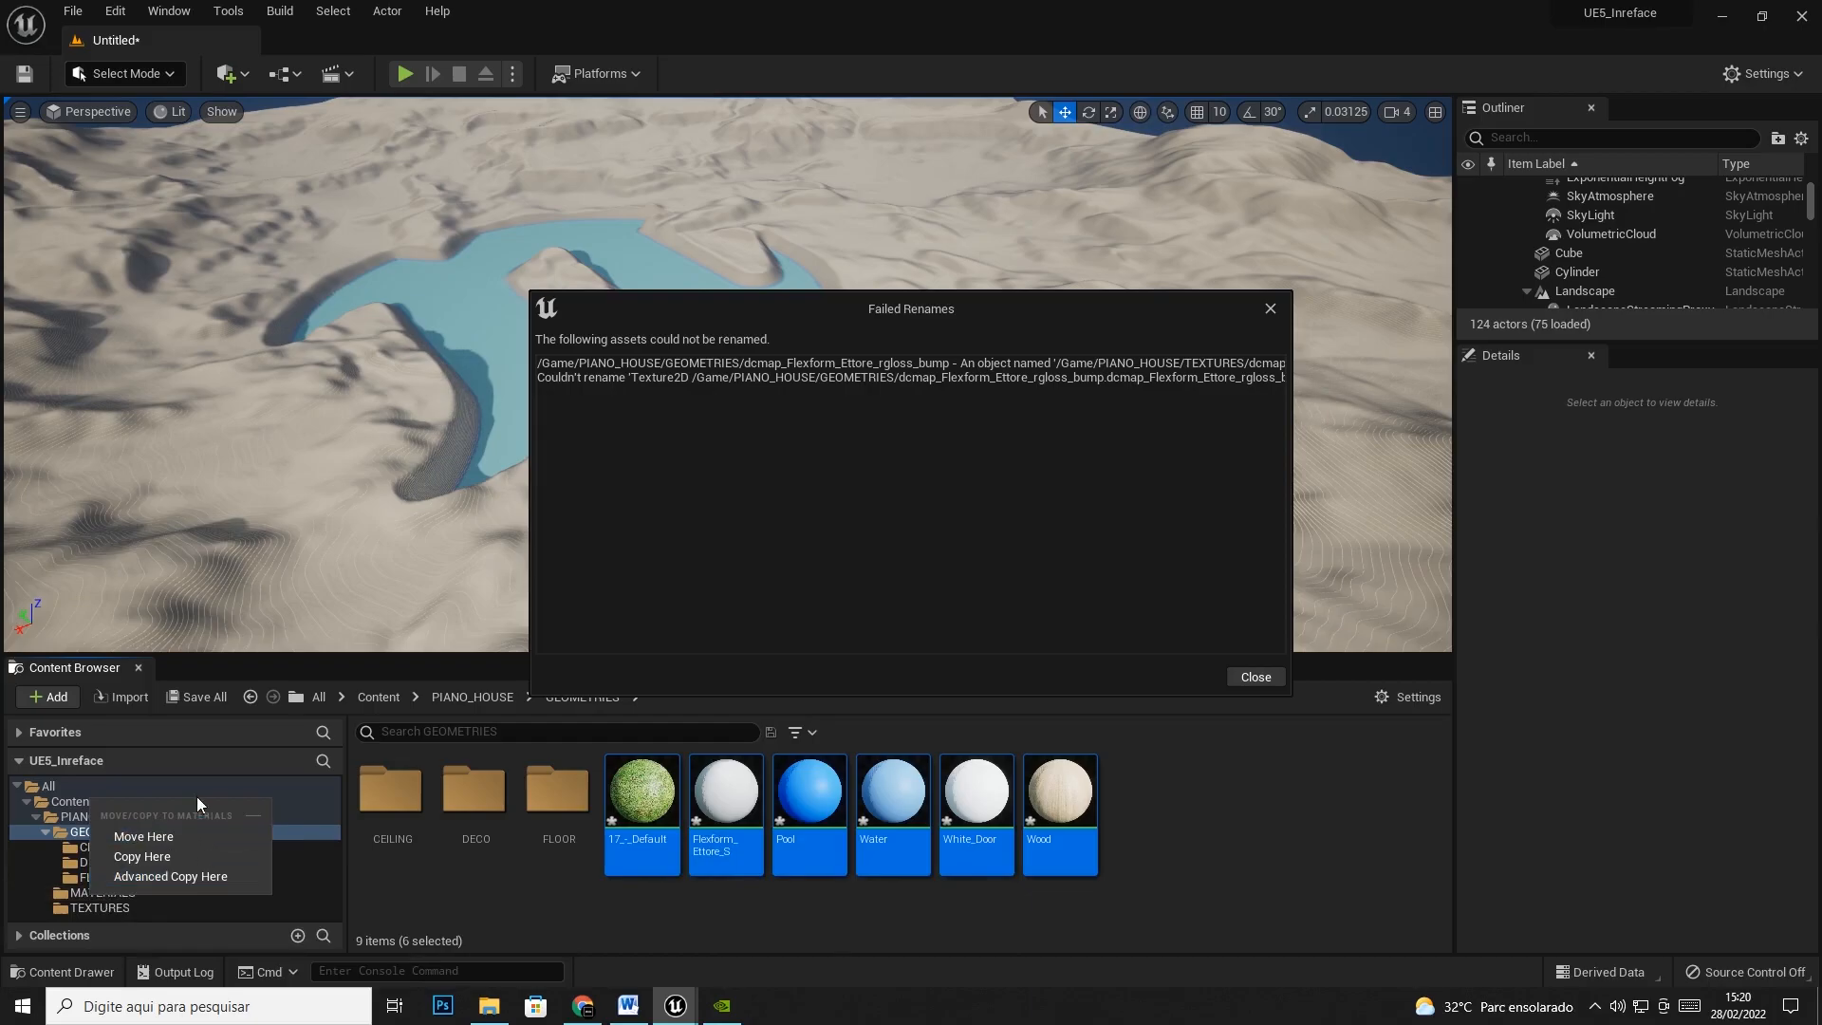
left_click(159, 837)
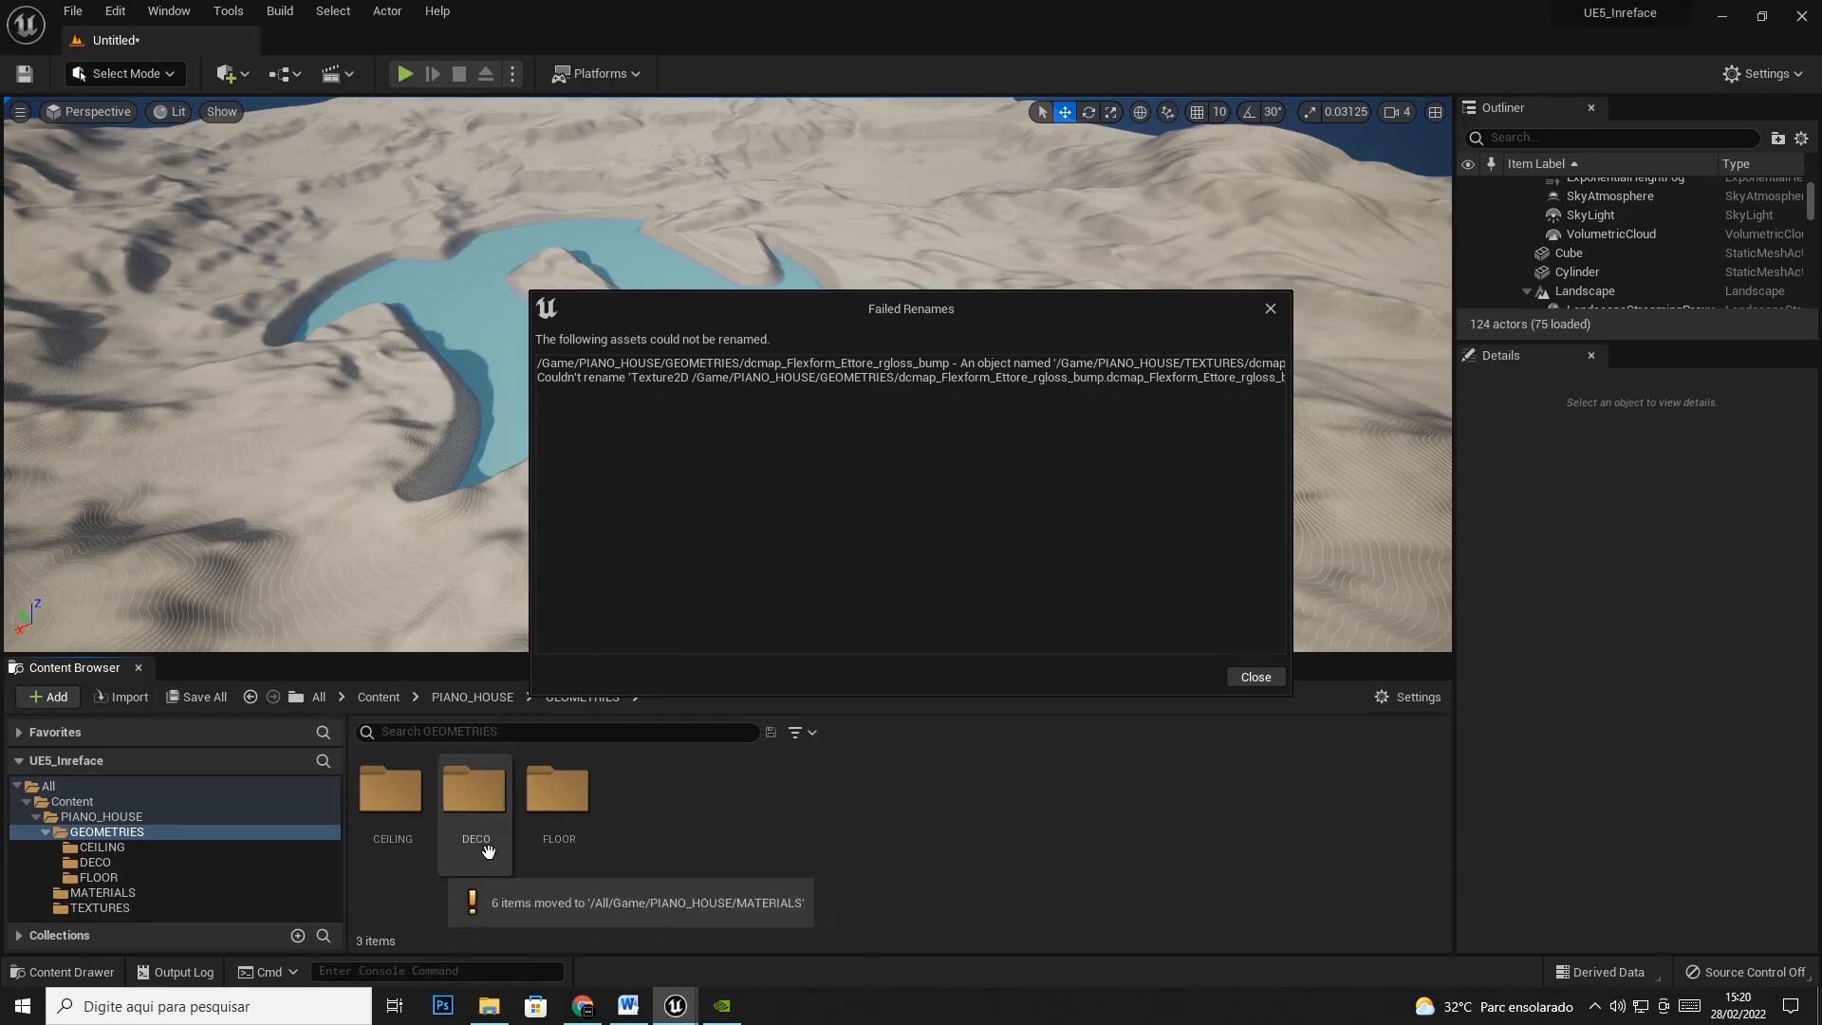
left_click(1272, 313)
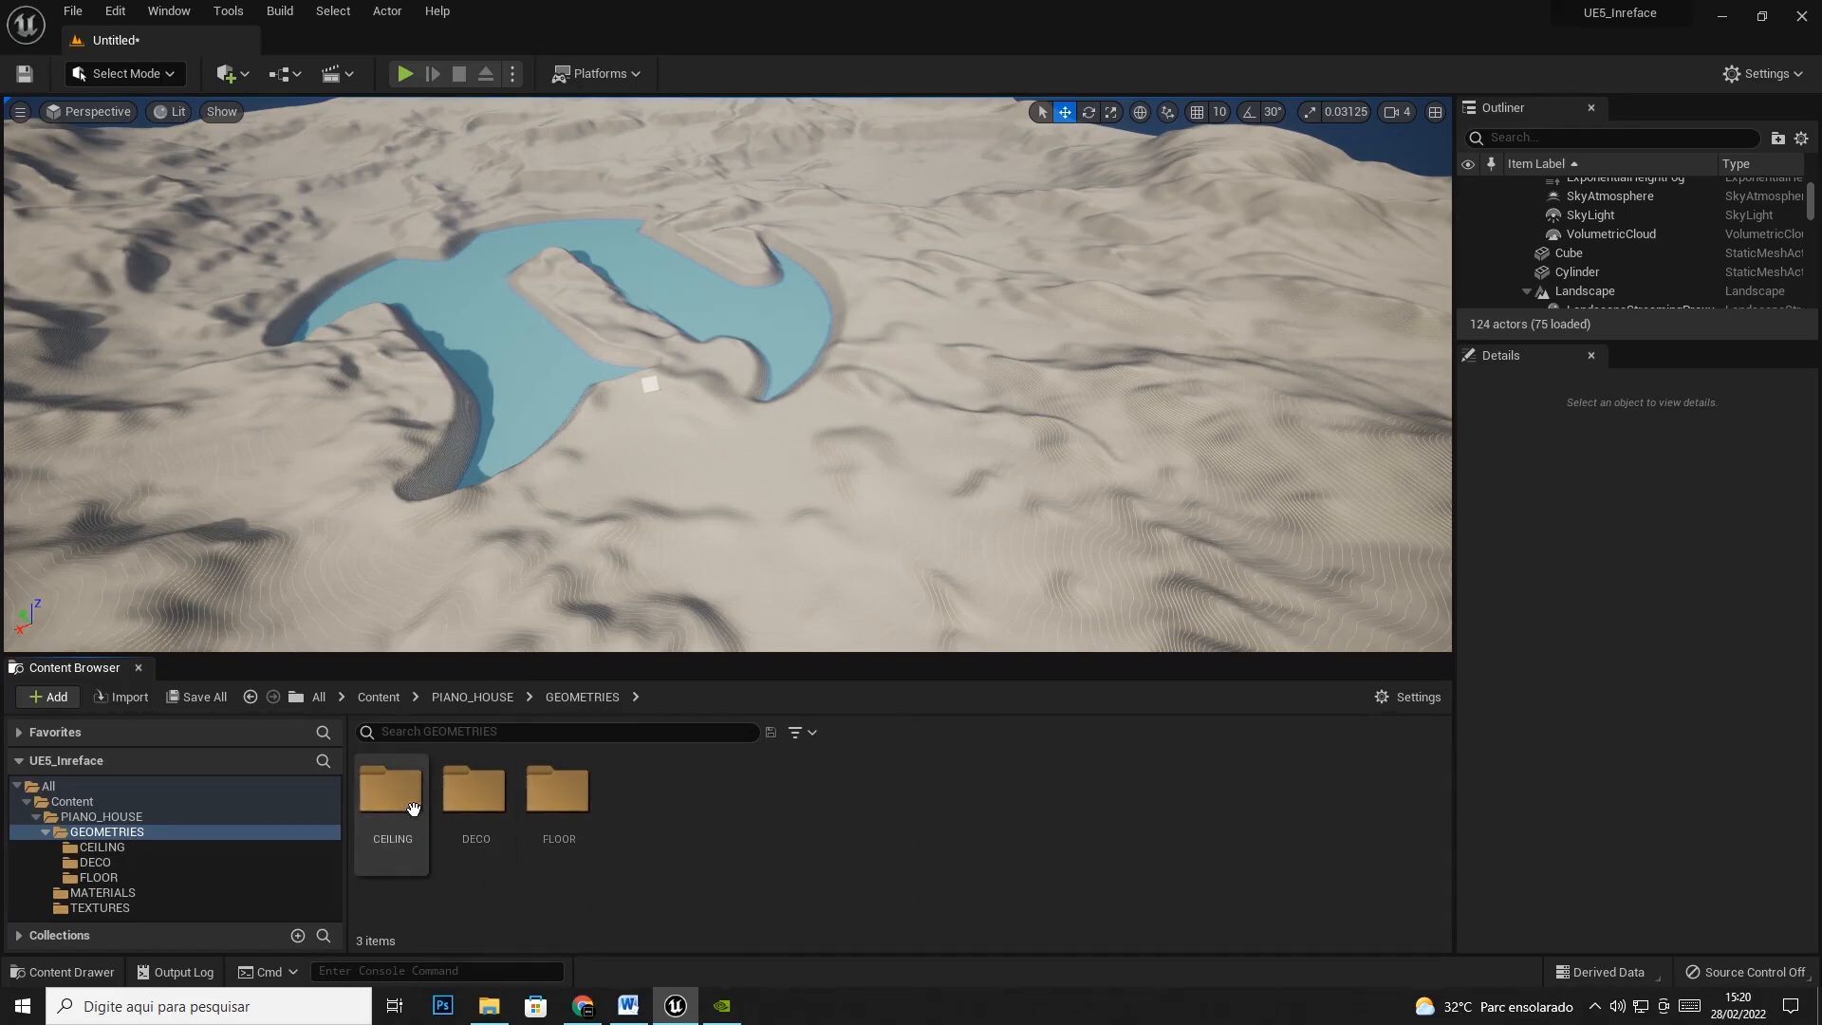
Import all meshes of the SM_frame_ FBX file from the Frame source folder into GEOMETRIES and close the message log
right_click(653, 849)
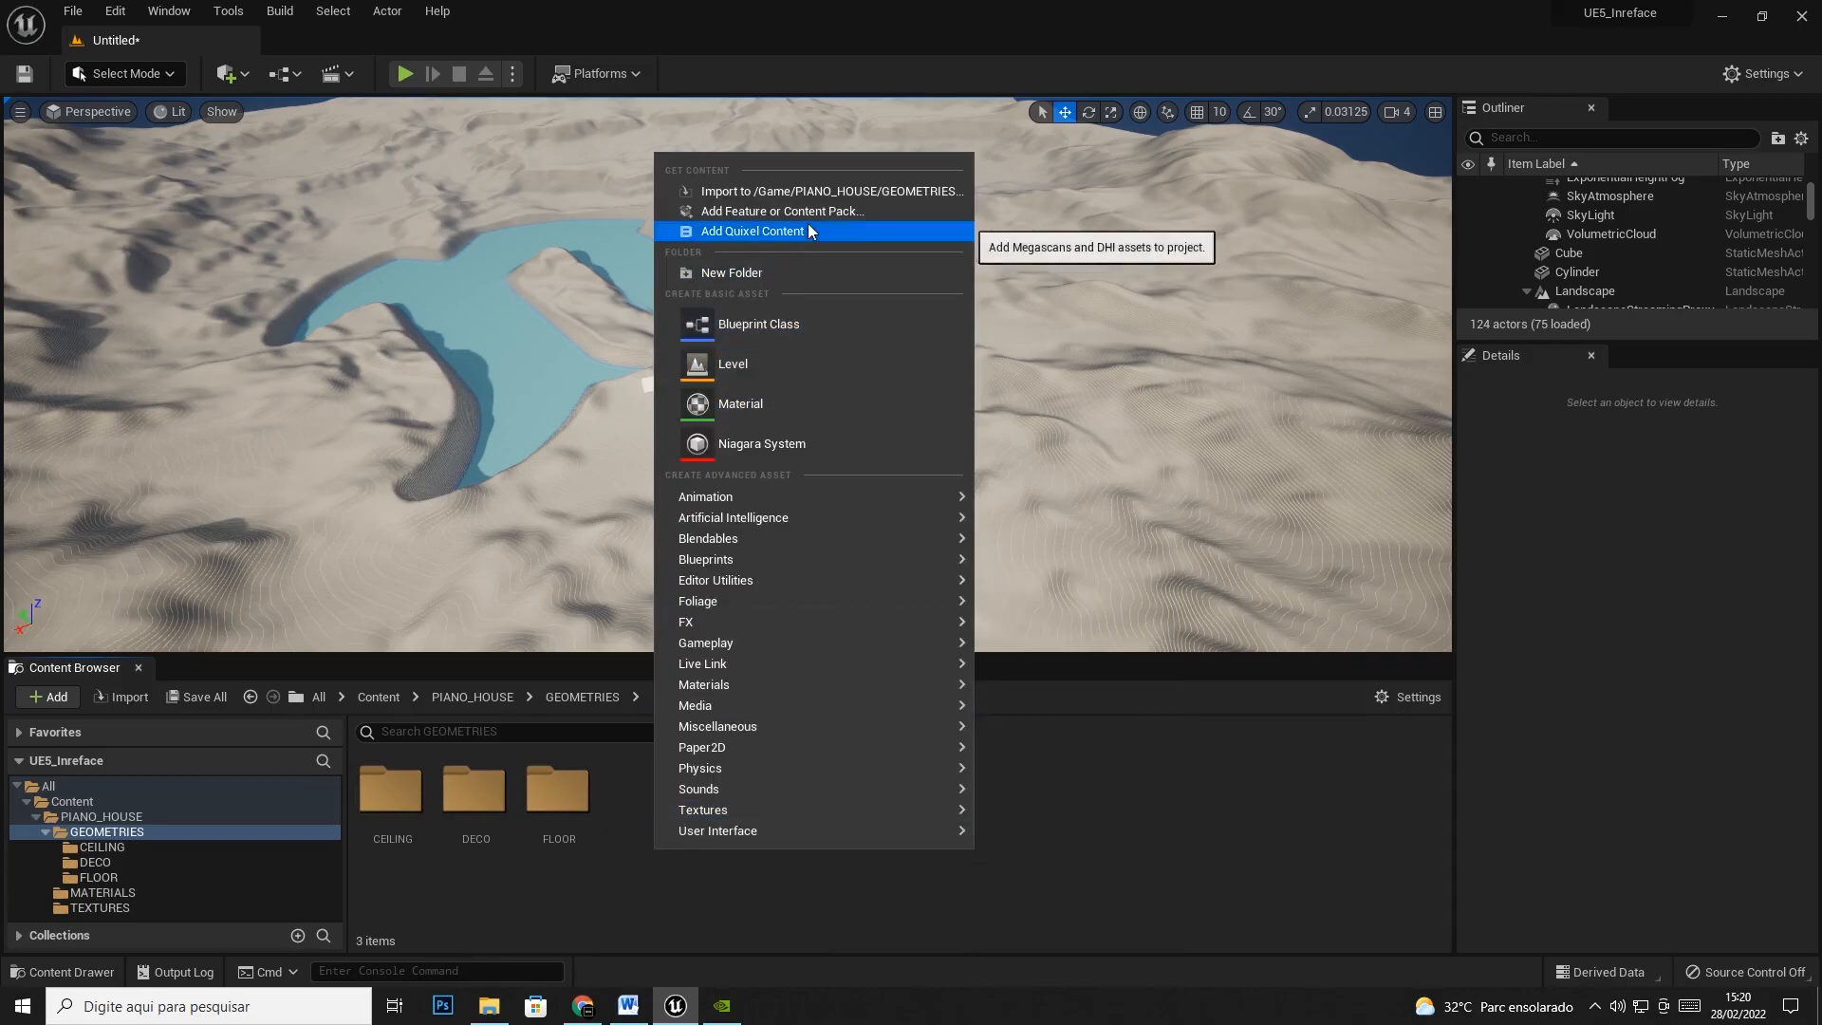
left_click(797, 192)
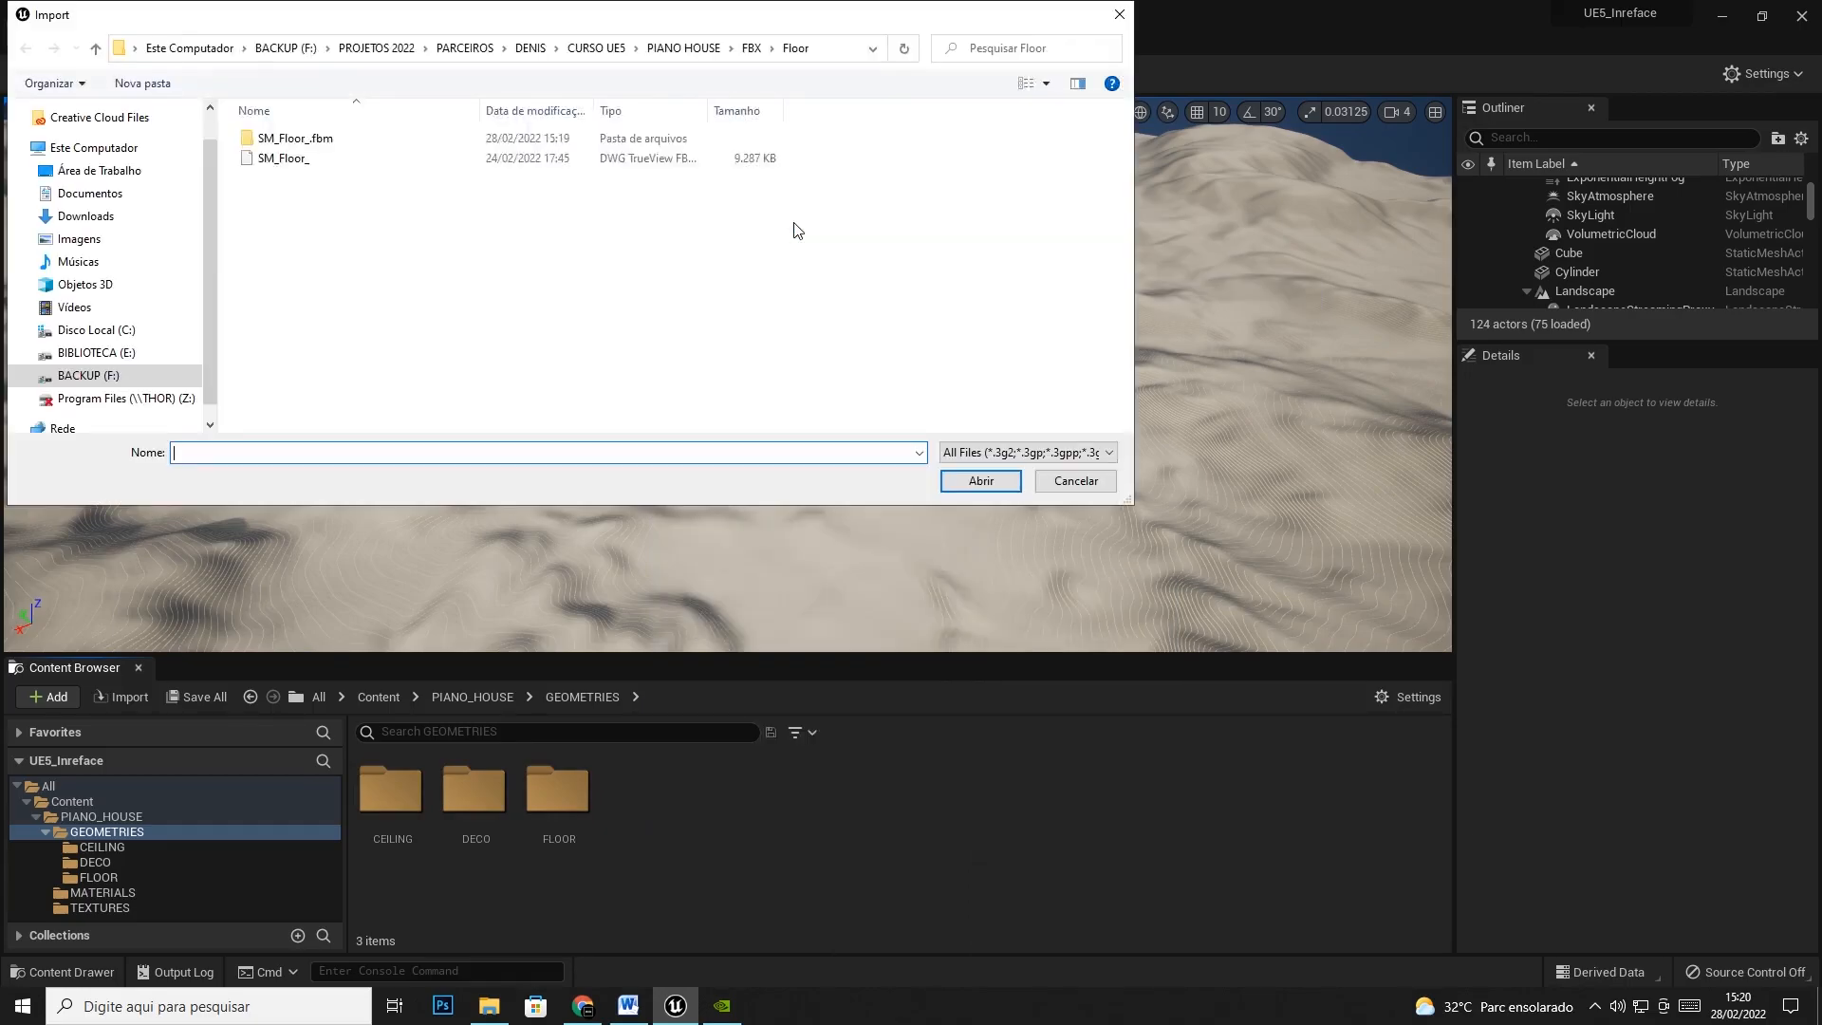
left_click(641, 48)
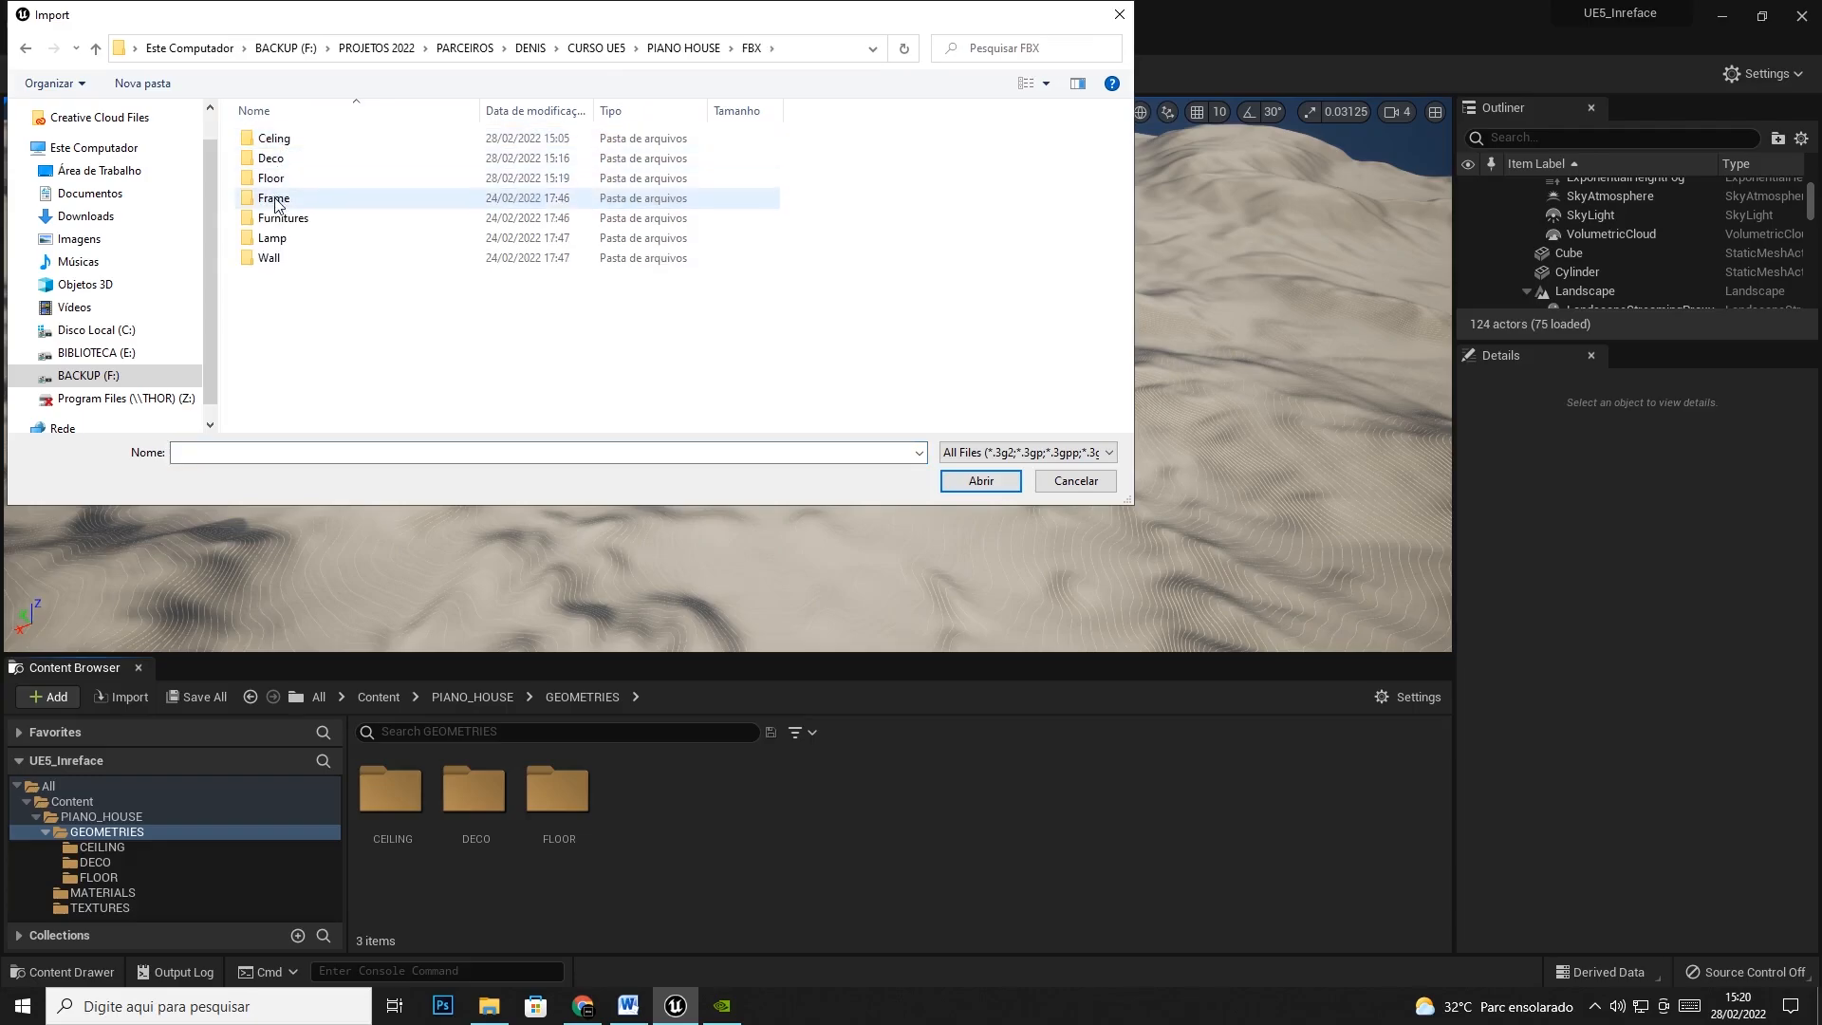
double_click(273, 197)
left_click(287, 140)
double_click(285, 141)
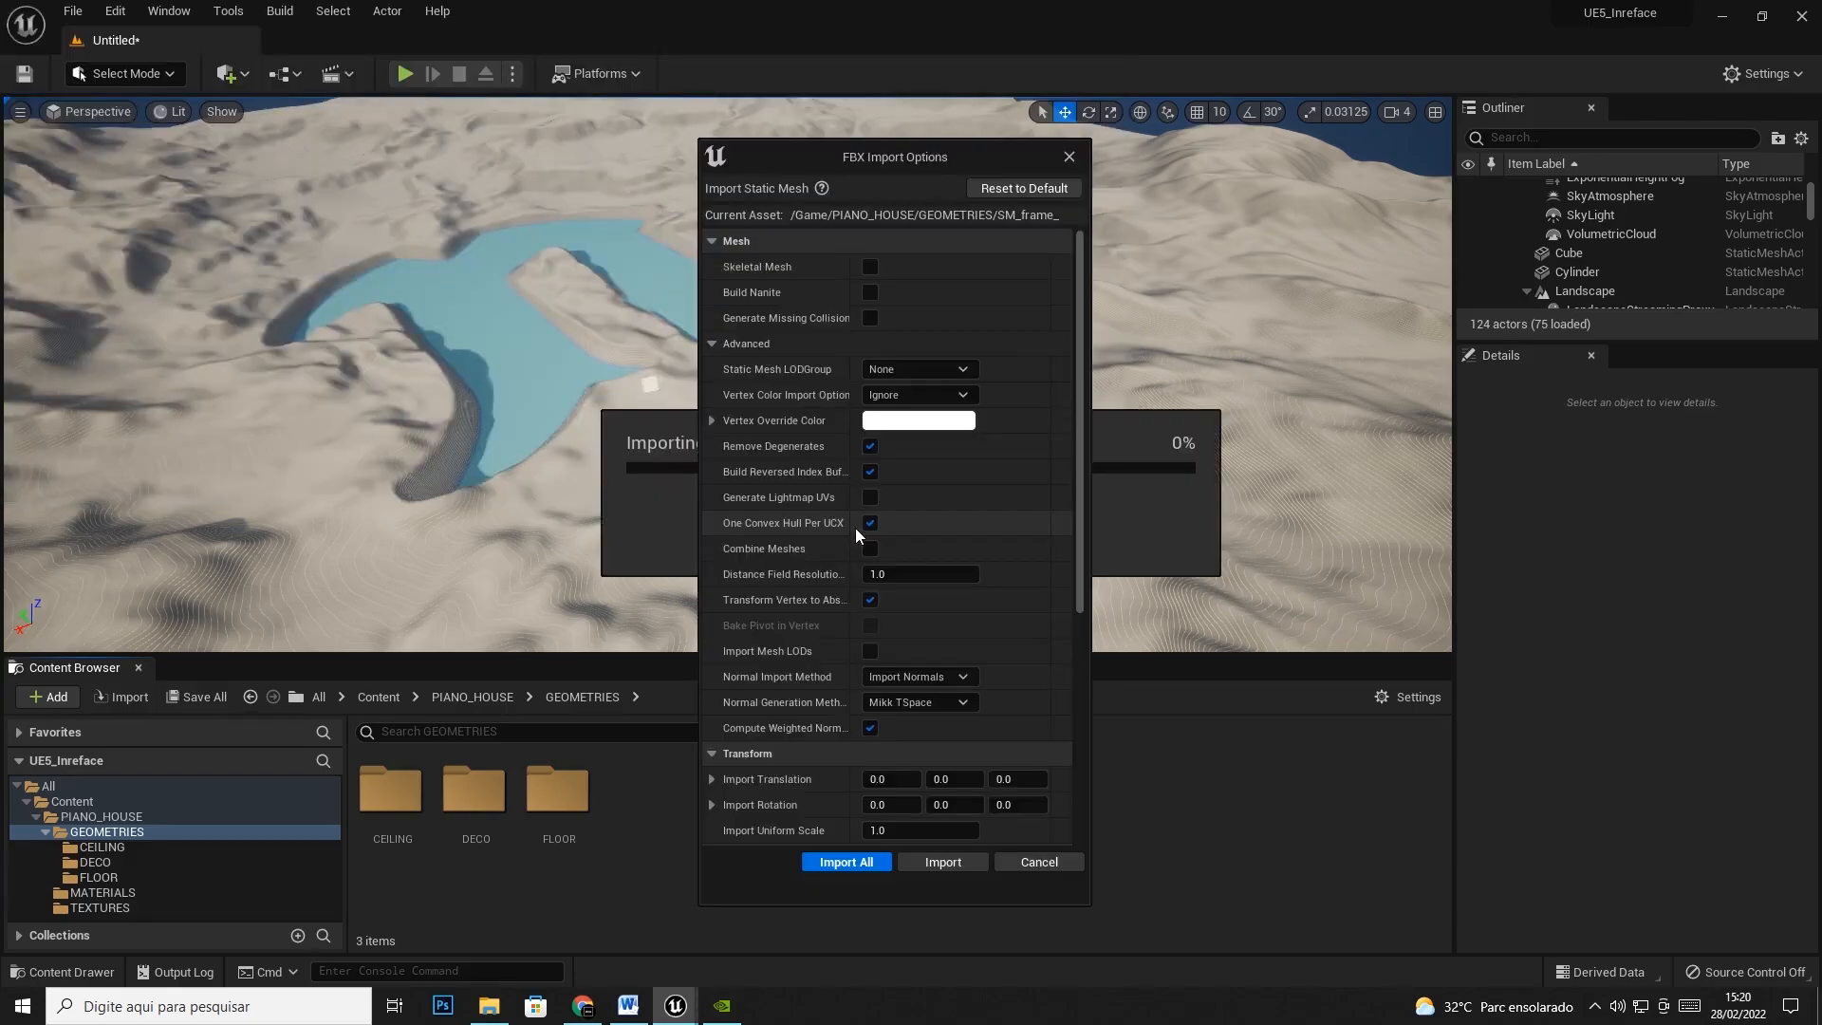
left_click(847, 861)
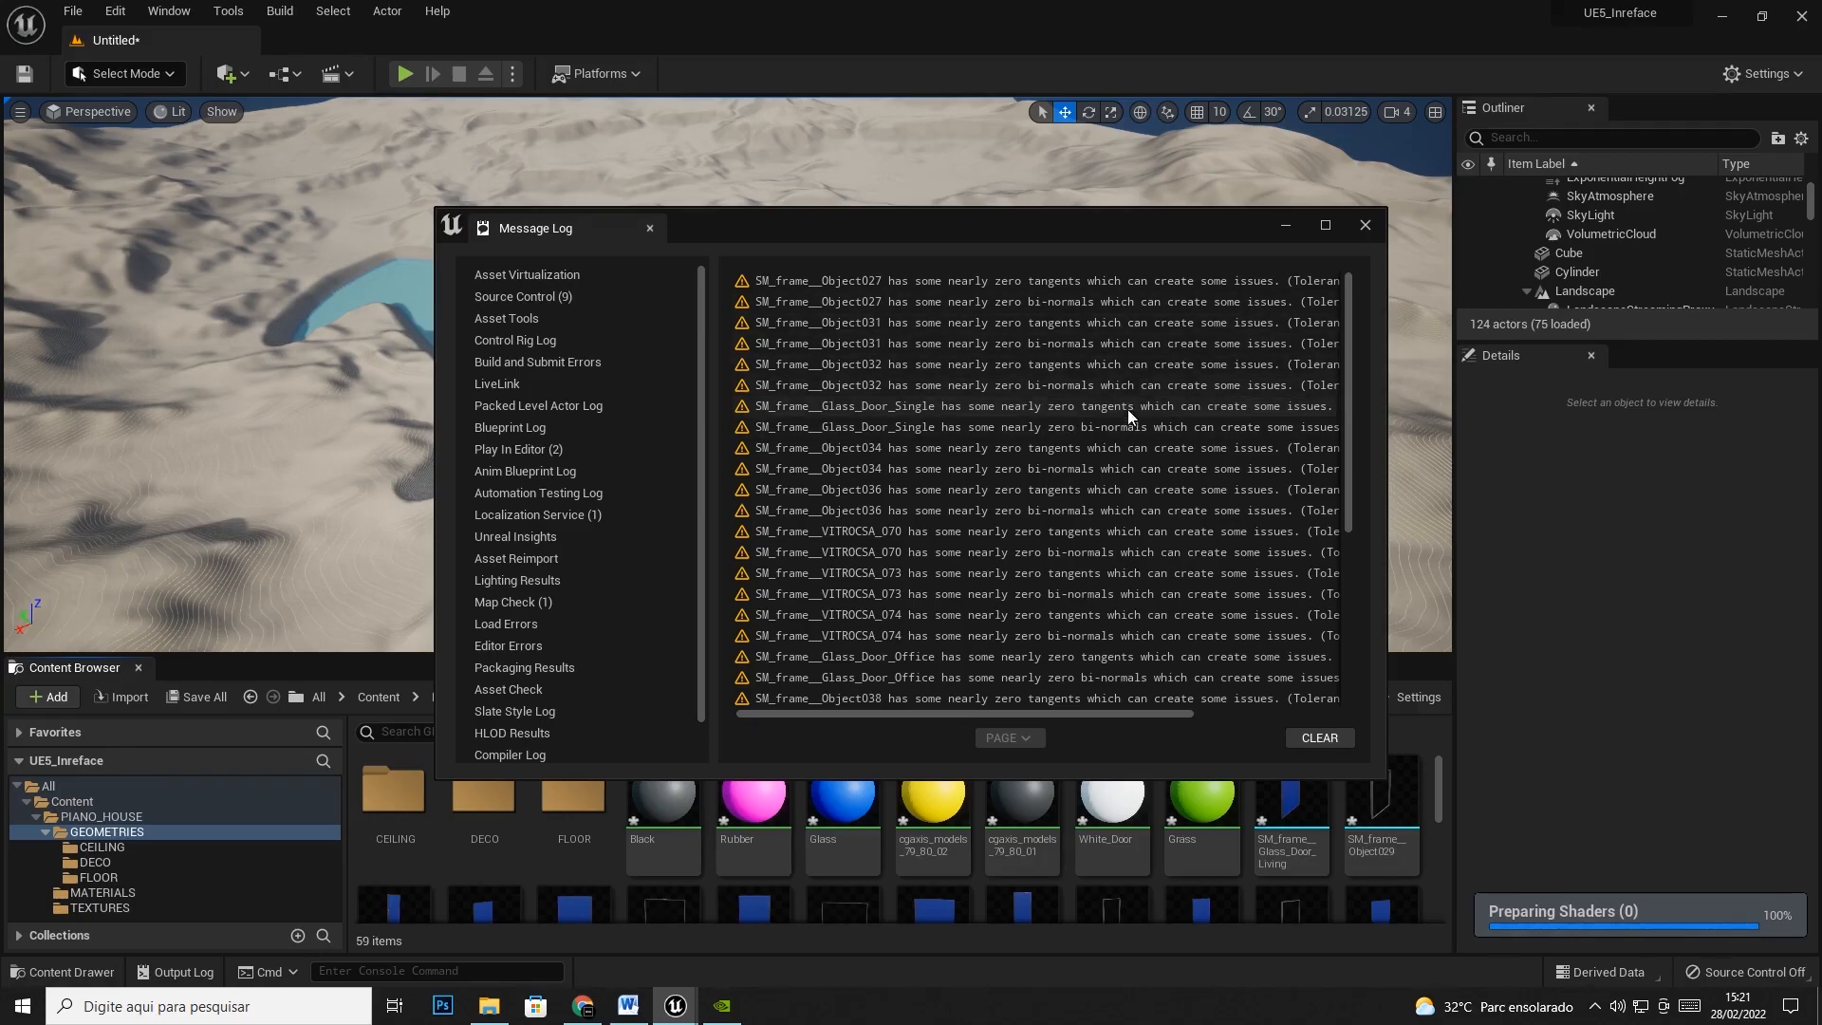
left_click(1367, 225)
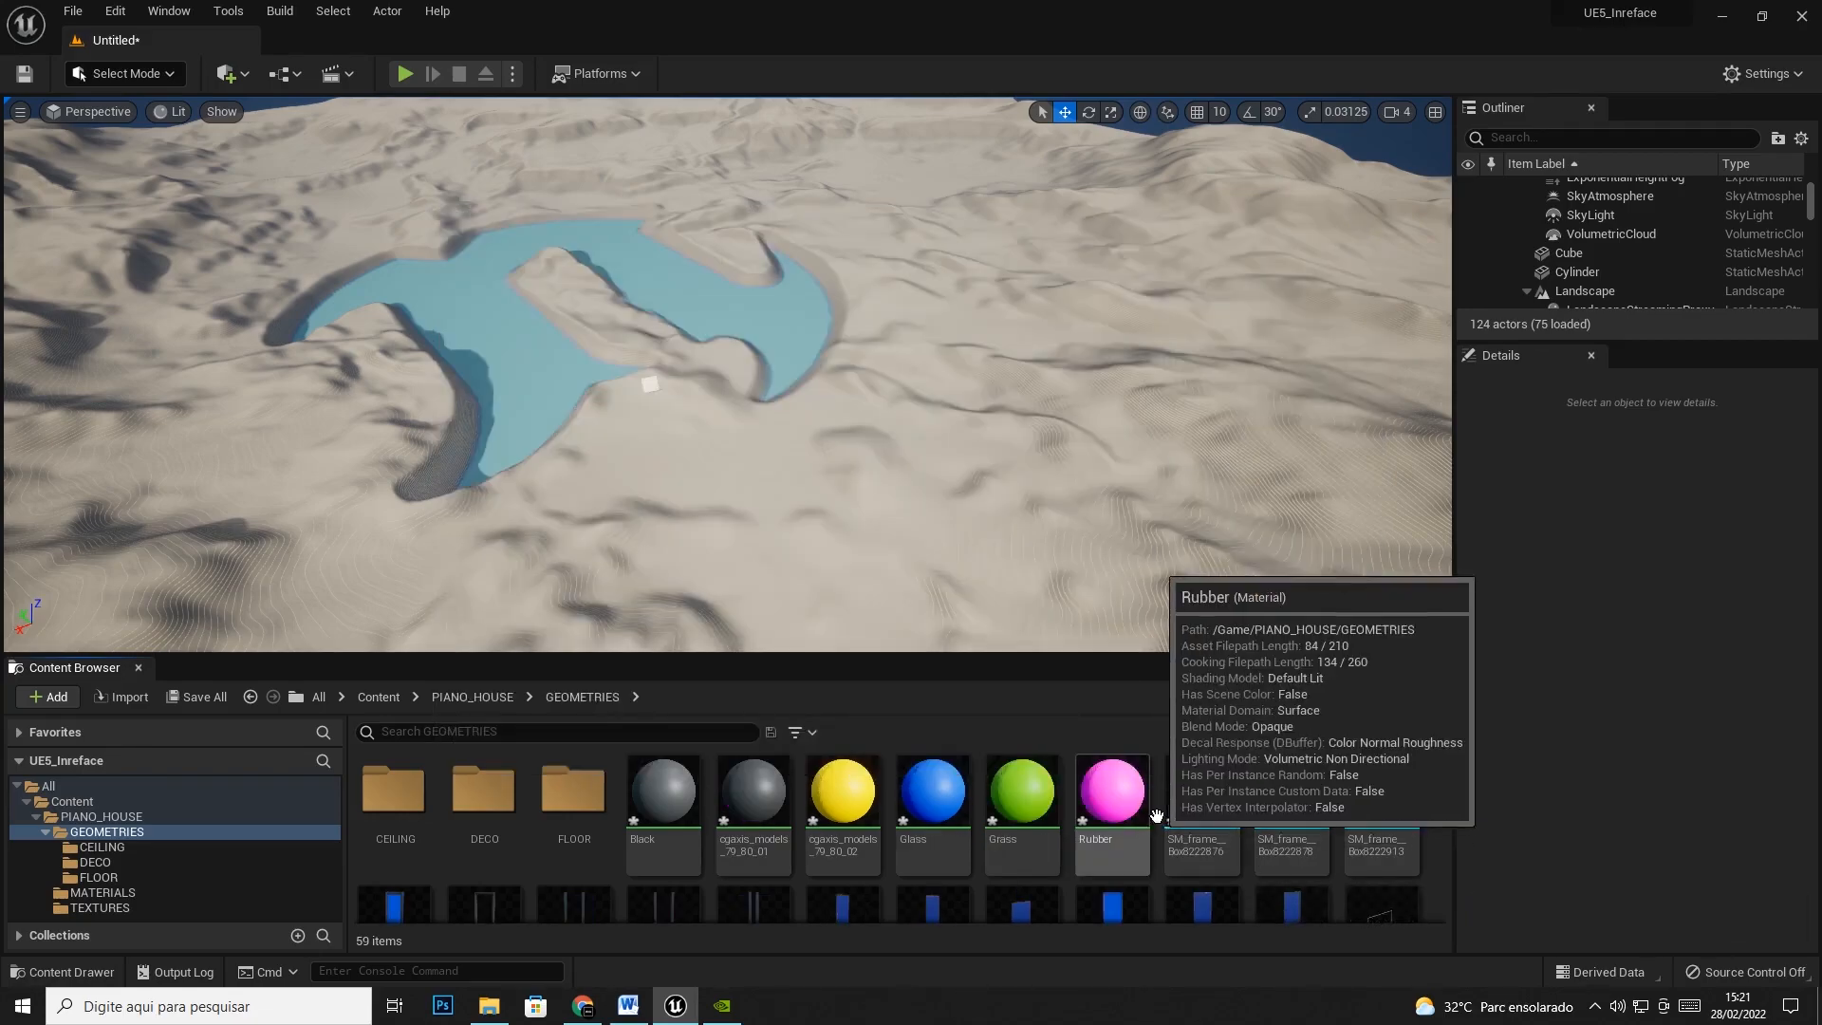
Create a subfolder named FRAME inside the GEOMETRIES folder
scroll(1070, 901, "down", 5)
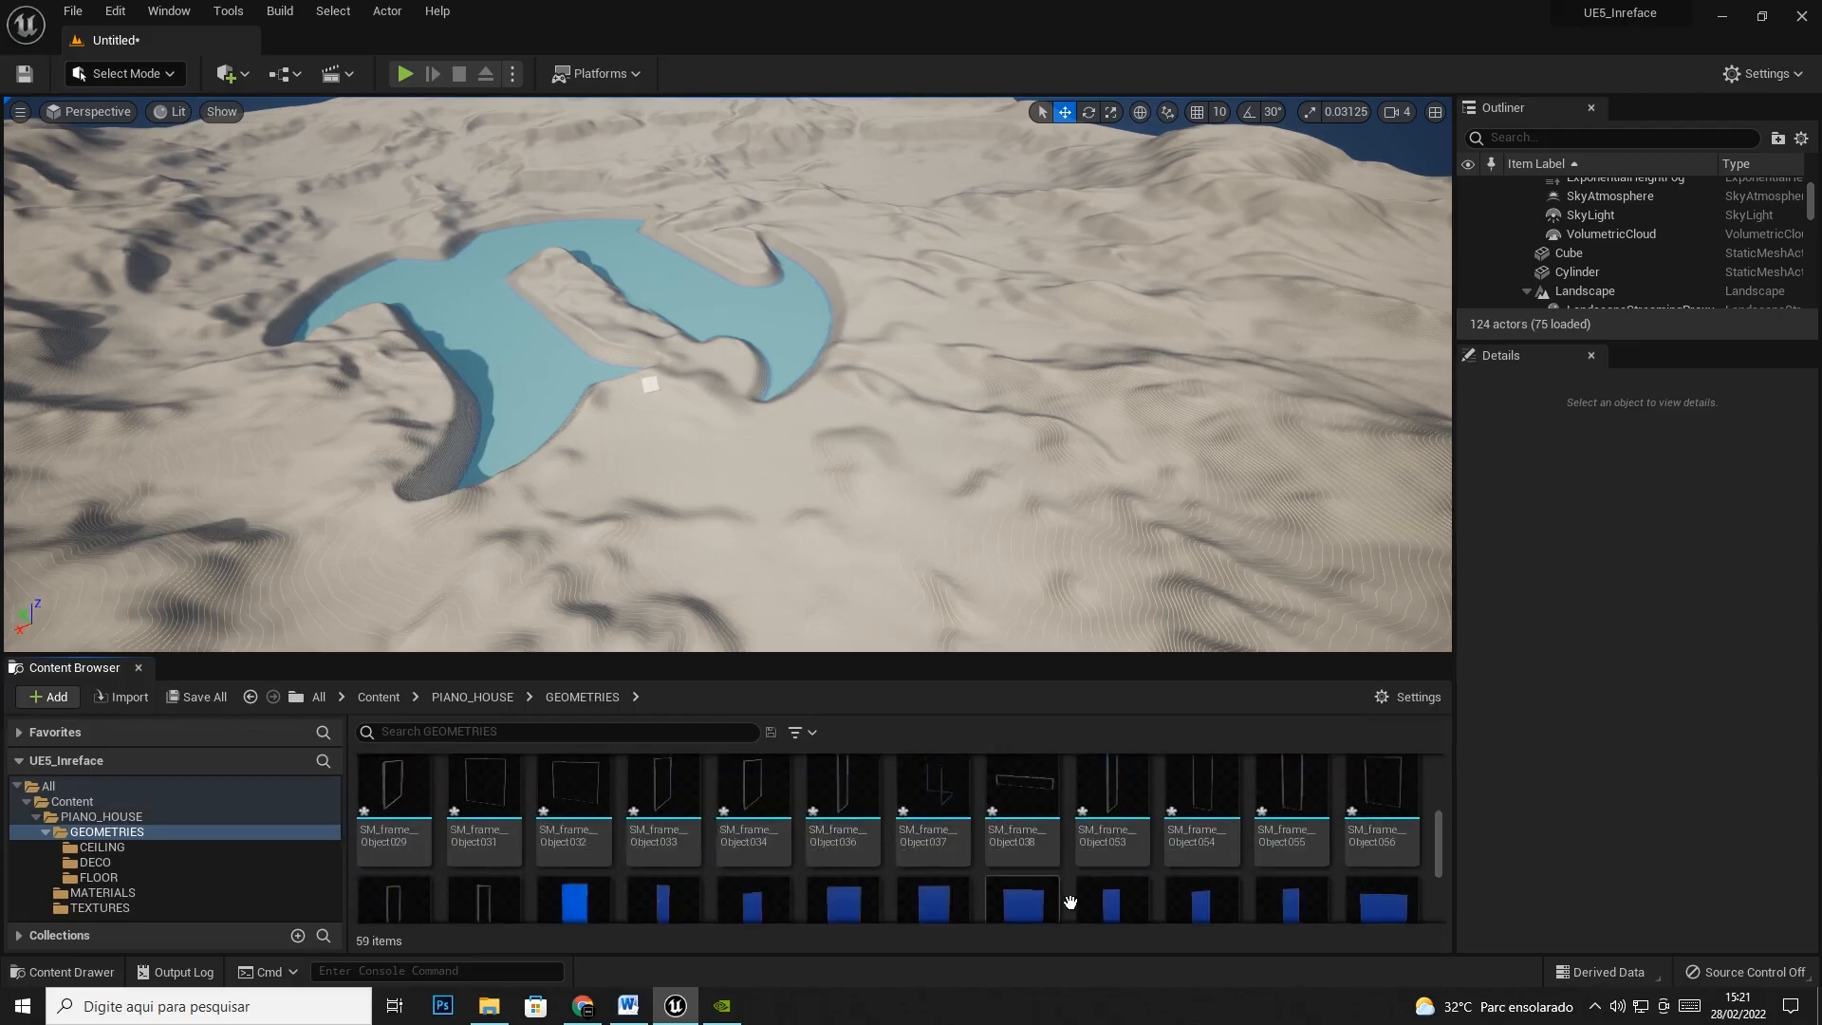
scroll(1070, 902, "down", 3)
right_click(1359, 868)
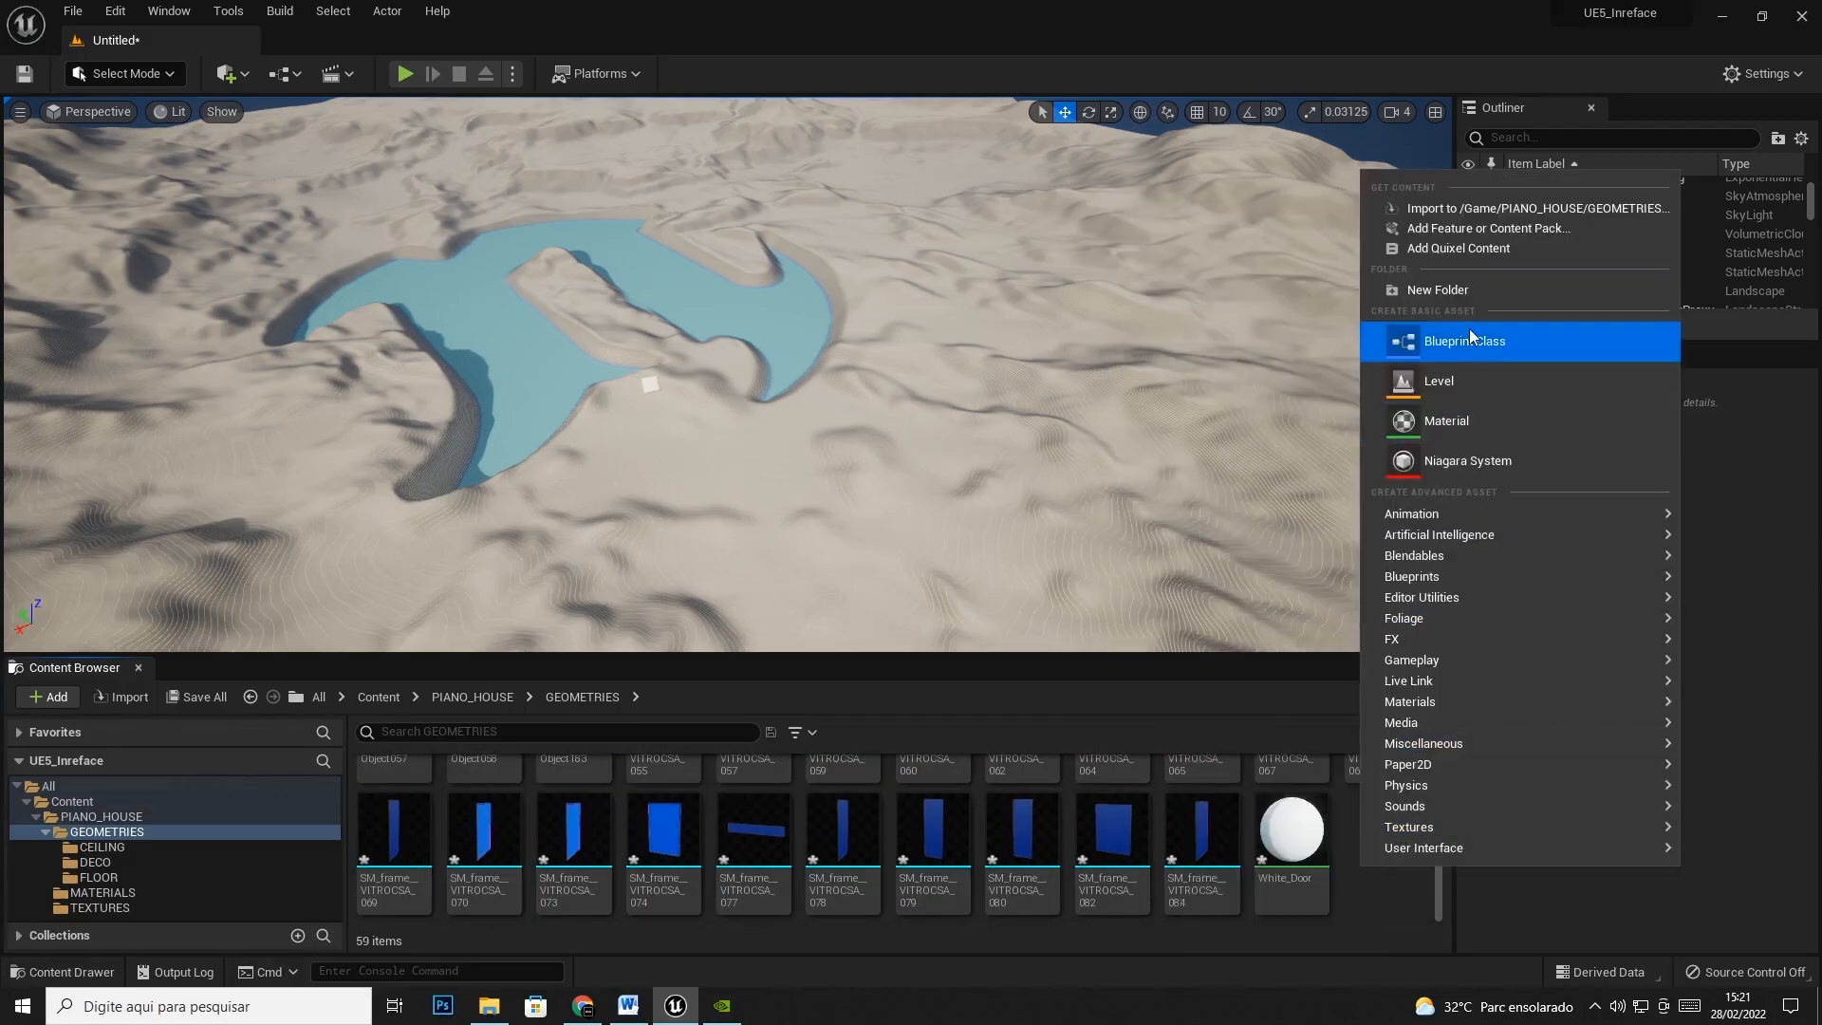
left_click(1469, 290)
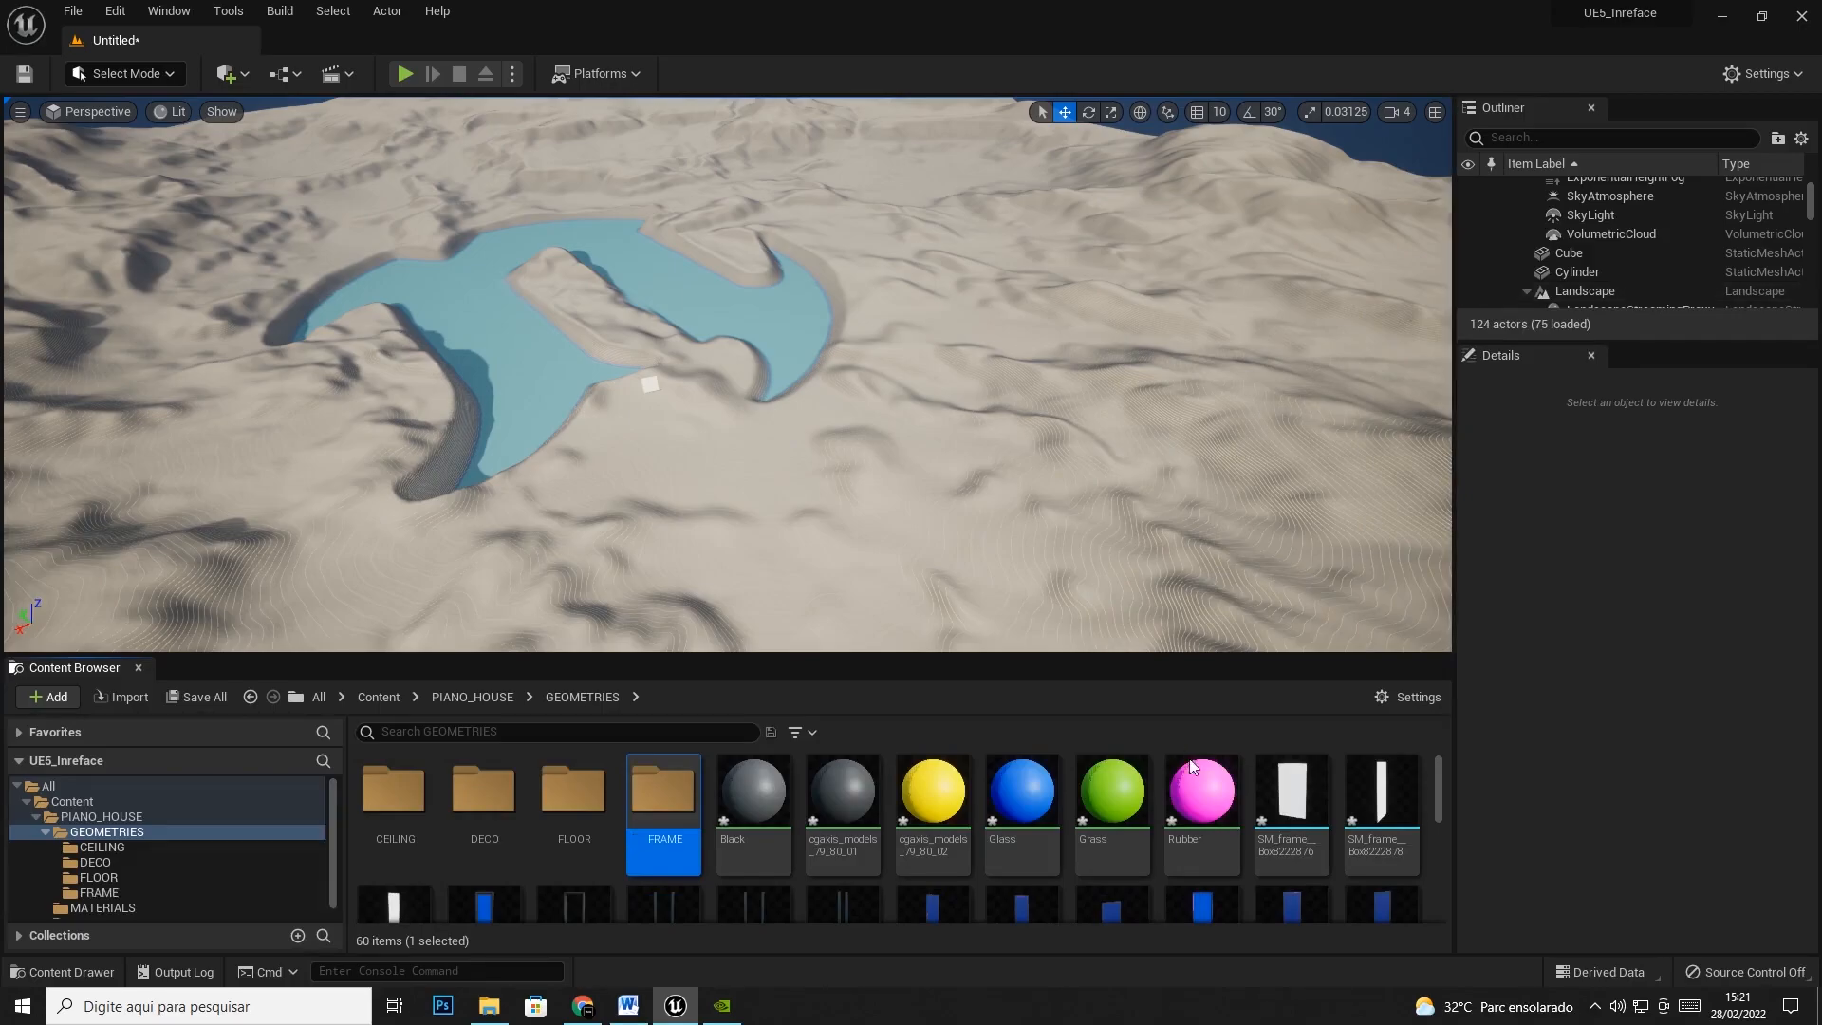
Move all 49 SM_frame meshes from GEOMETRIES into its FRAME subfolder
mouse_move(1302, 802)
scroll(1296, 826, "down", 5)
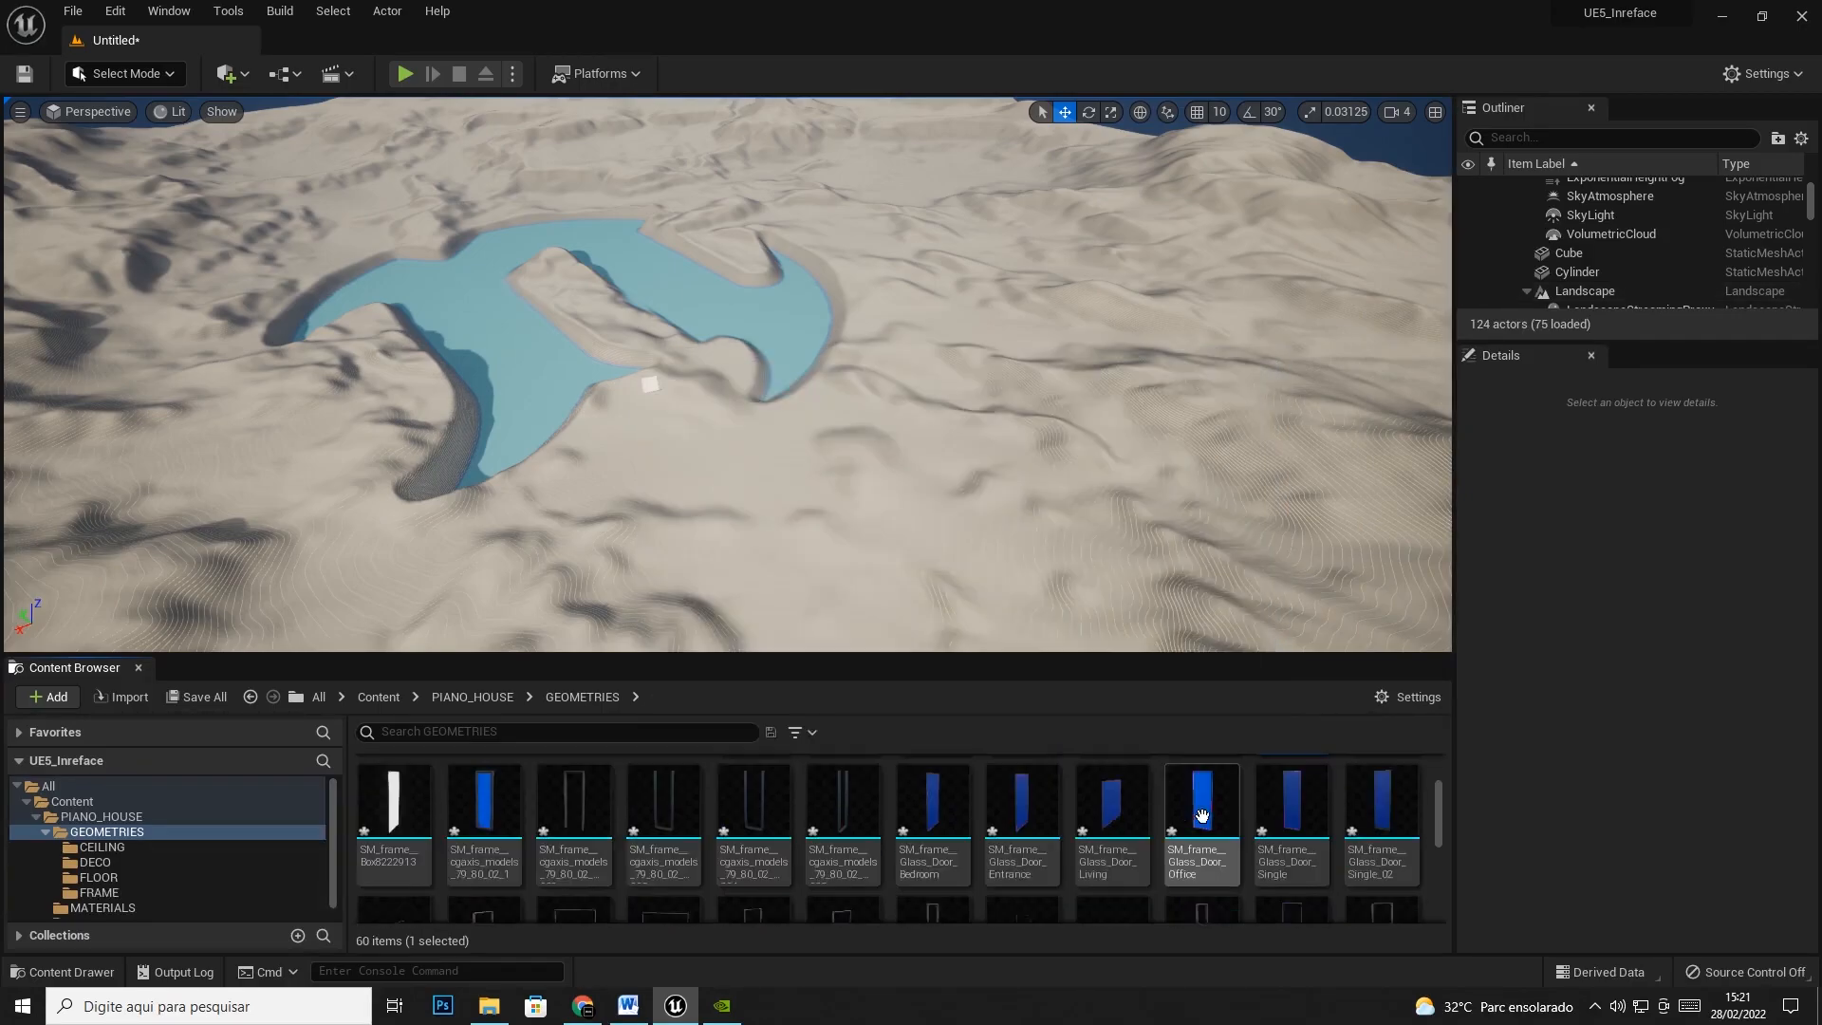
left_click(1272, 859, "shift")
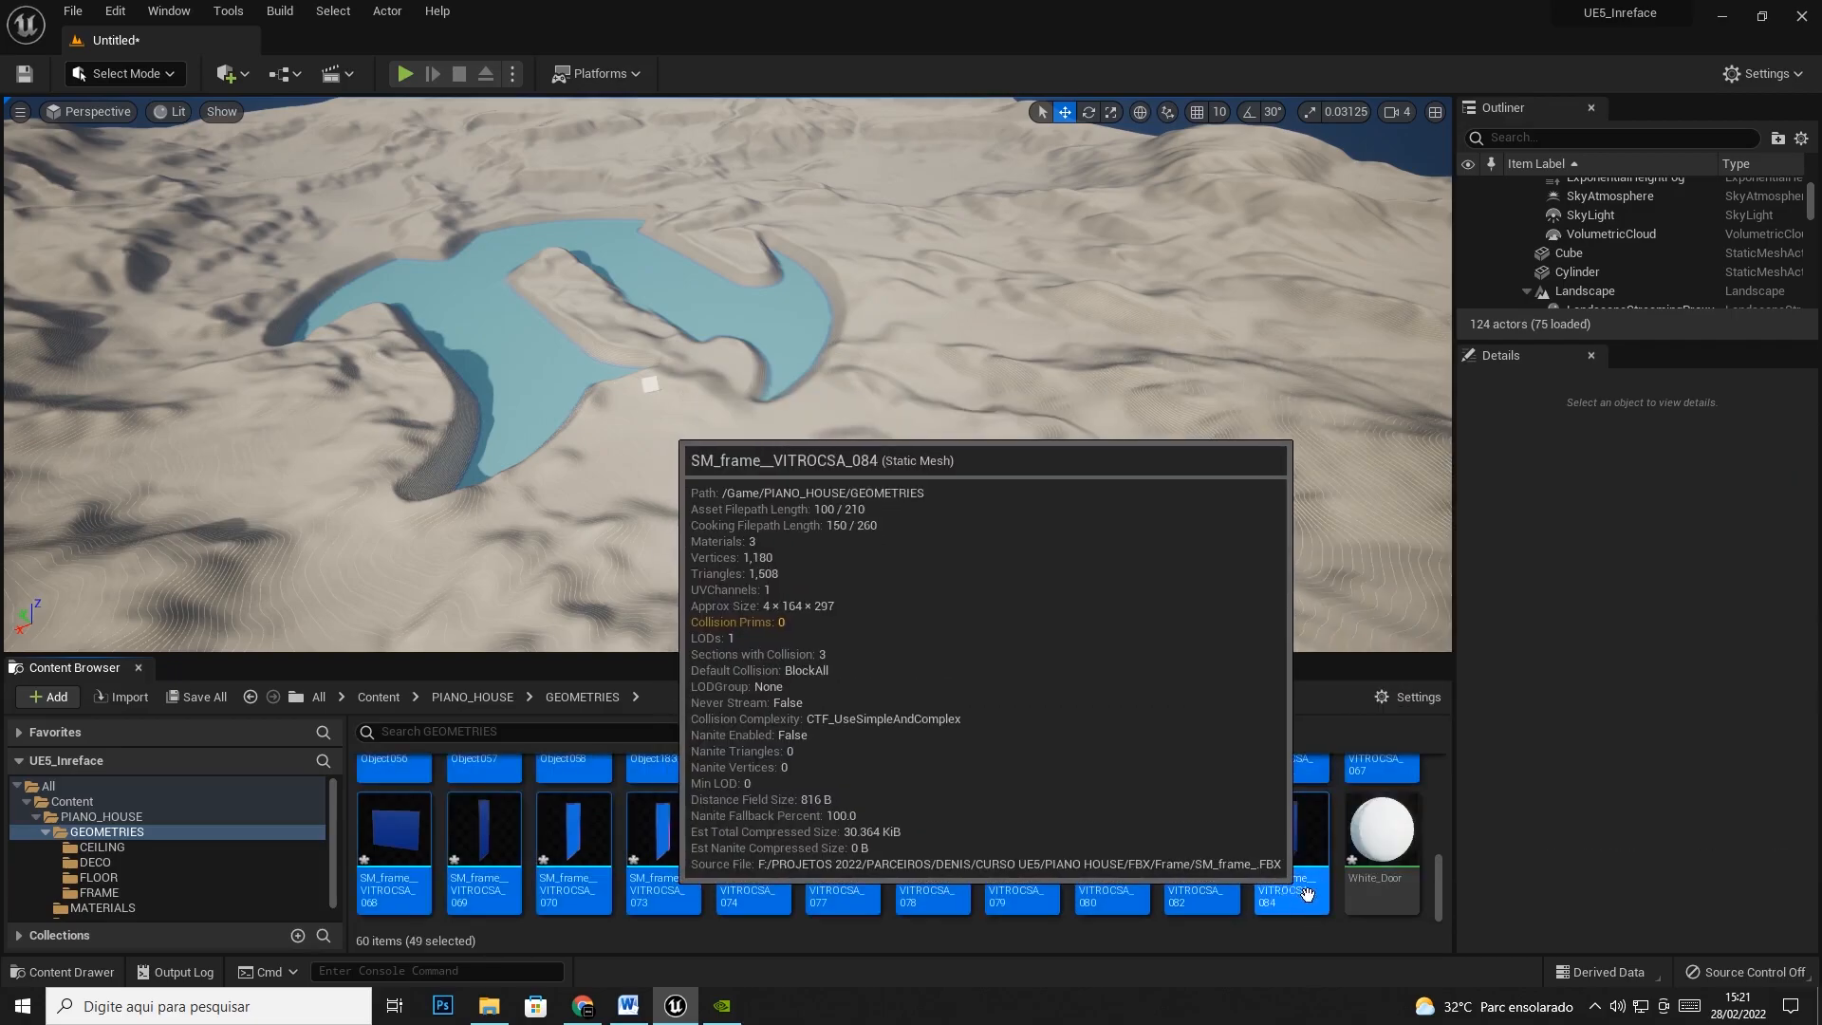
scroll(1253, 878, "up", 5)
left_click_drag(1239, 897, 669, 792)
left_click(739, 827)
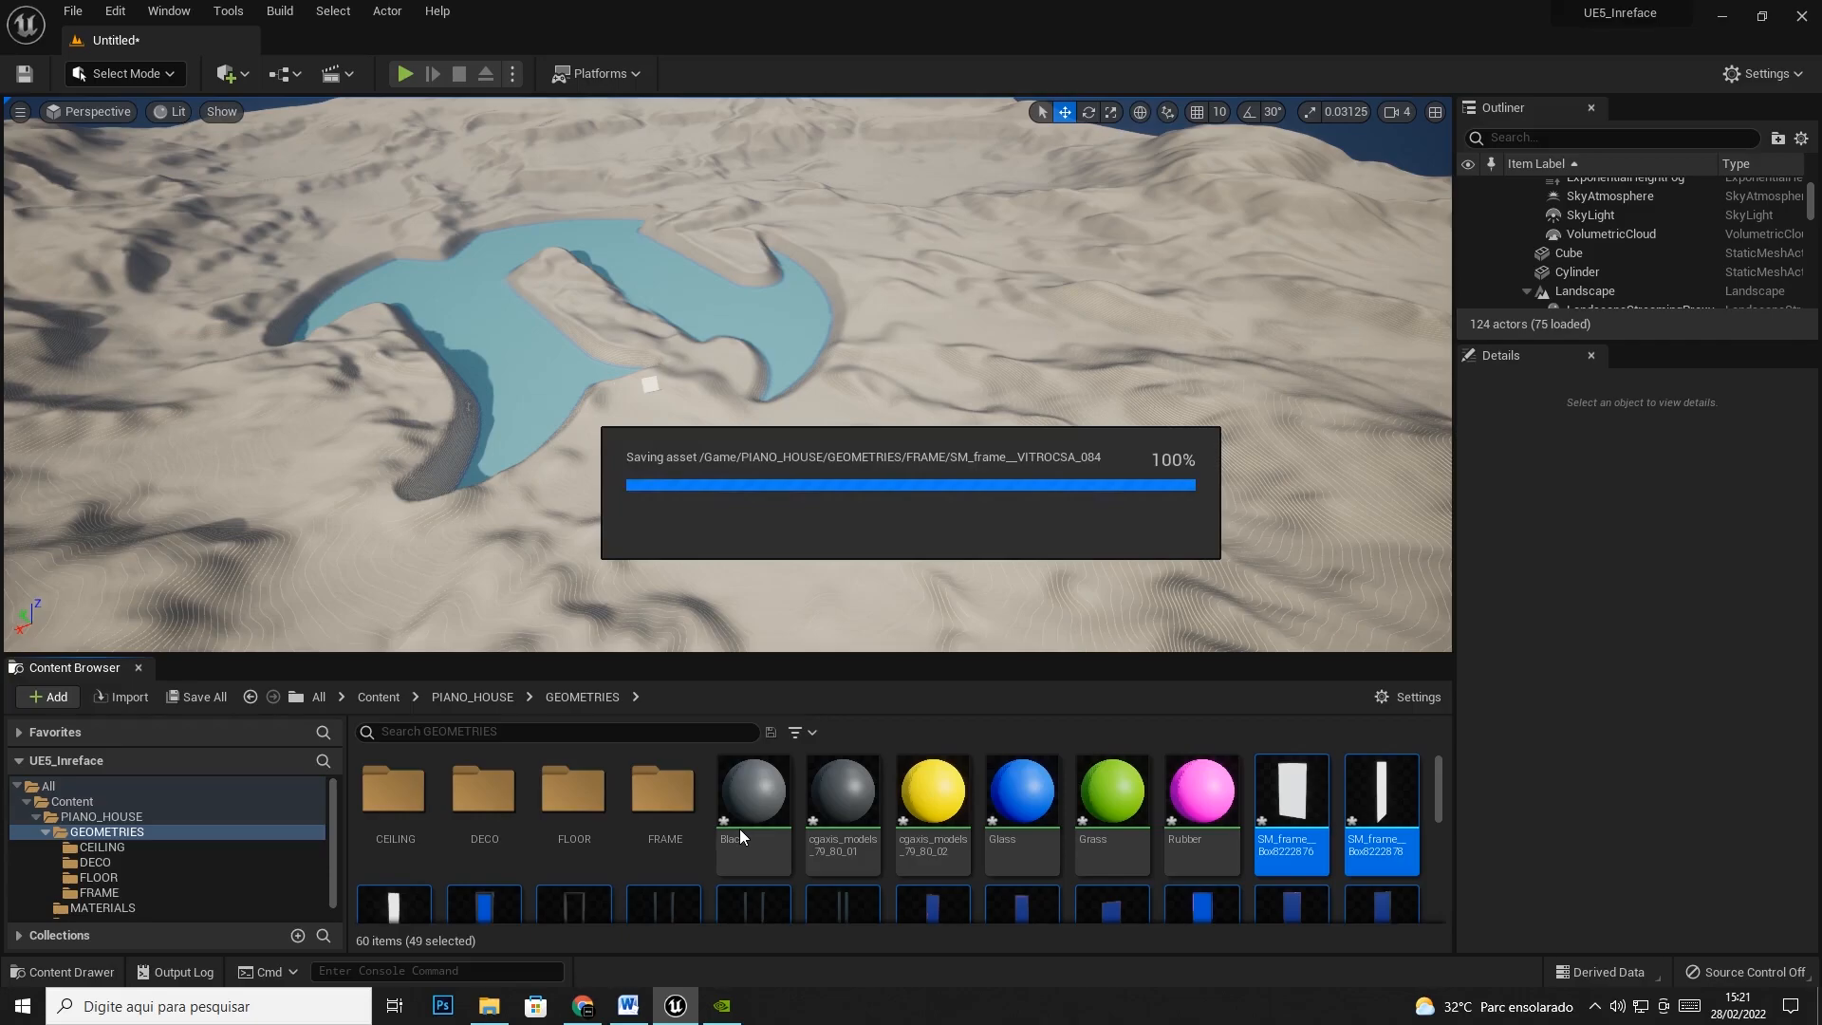
Move the frame materials, from Black to White_Door, out of GEOMETRIES into the MATERIALS folder and dismiss the Failed Renames message
left_click(722, 806)
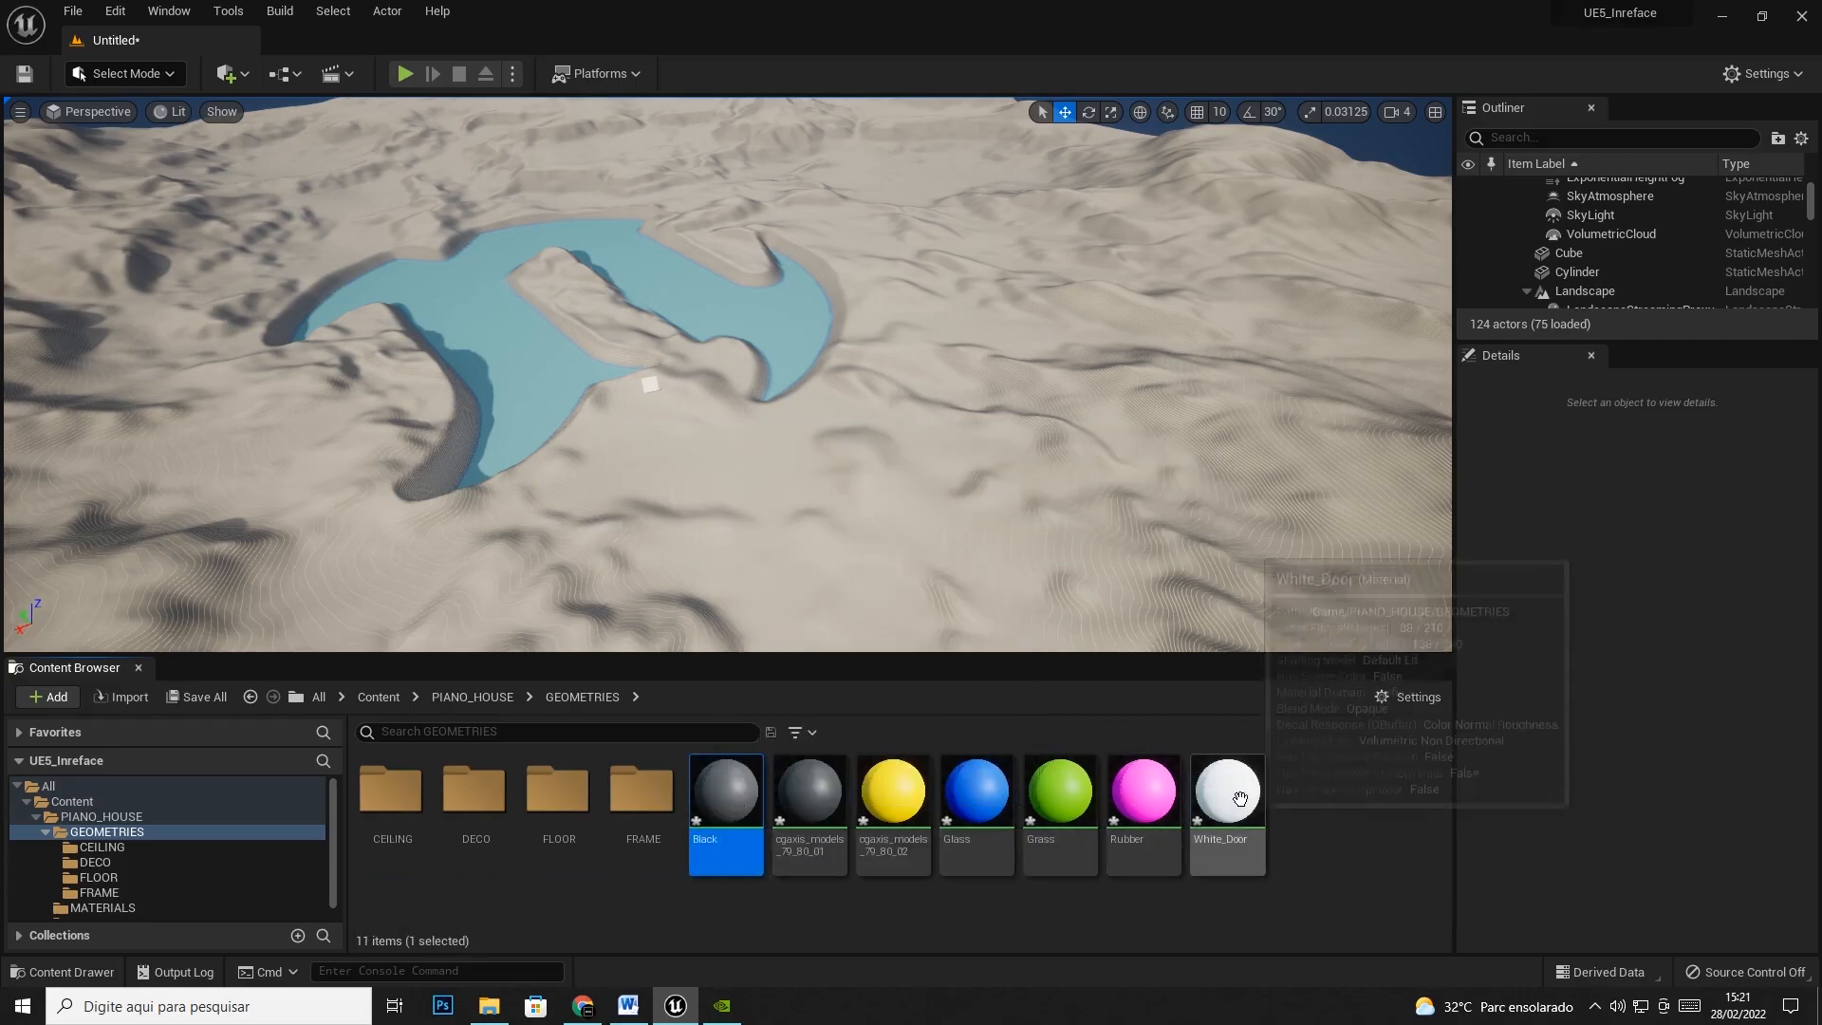
left_click(1234, 807, "shift")
left_click_drag(745, 814, 134, 903)
left_click(157, 846)
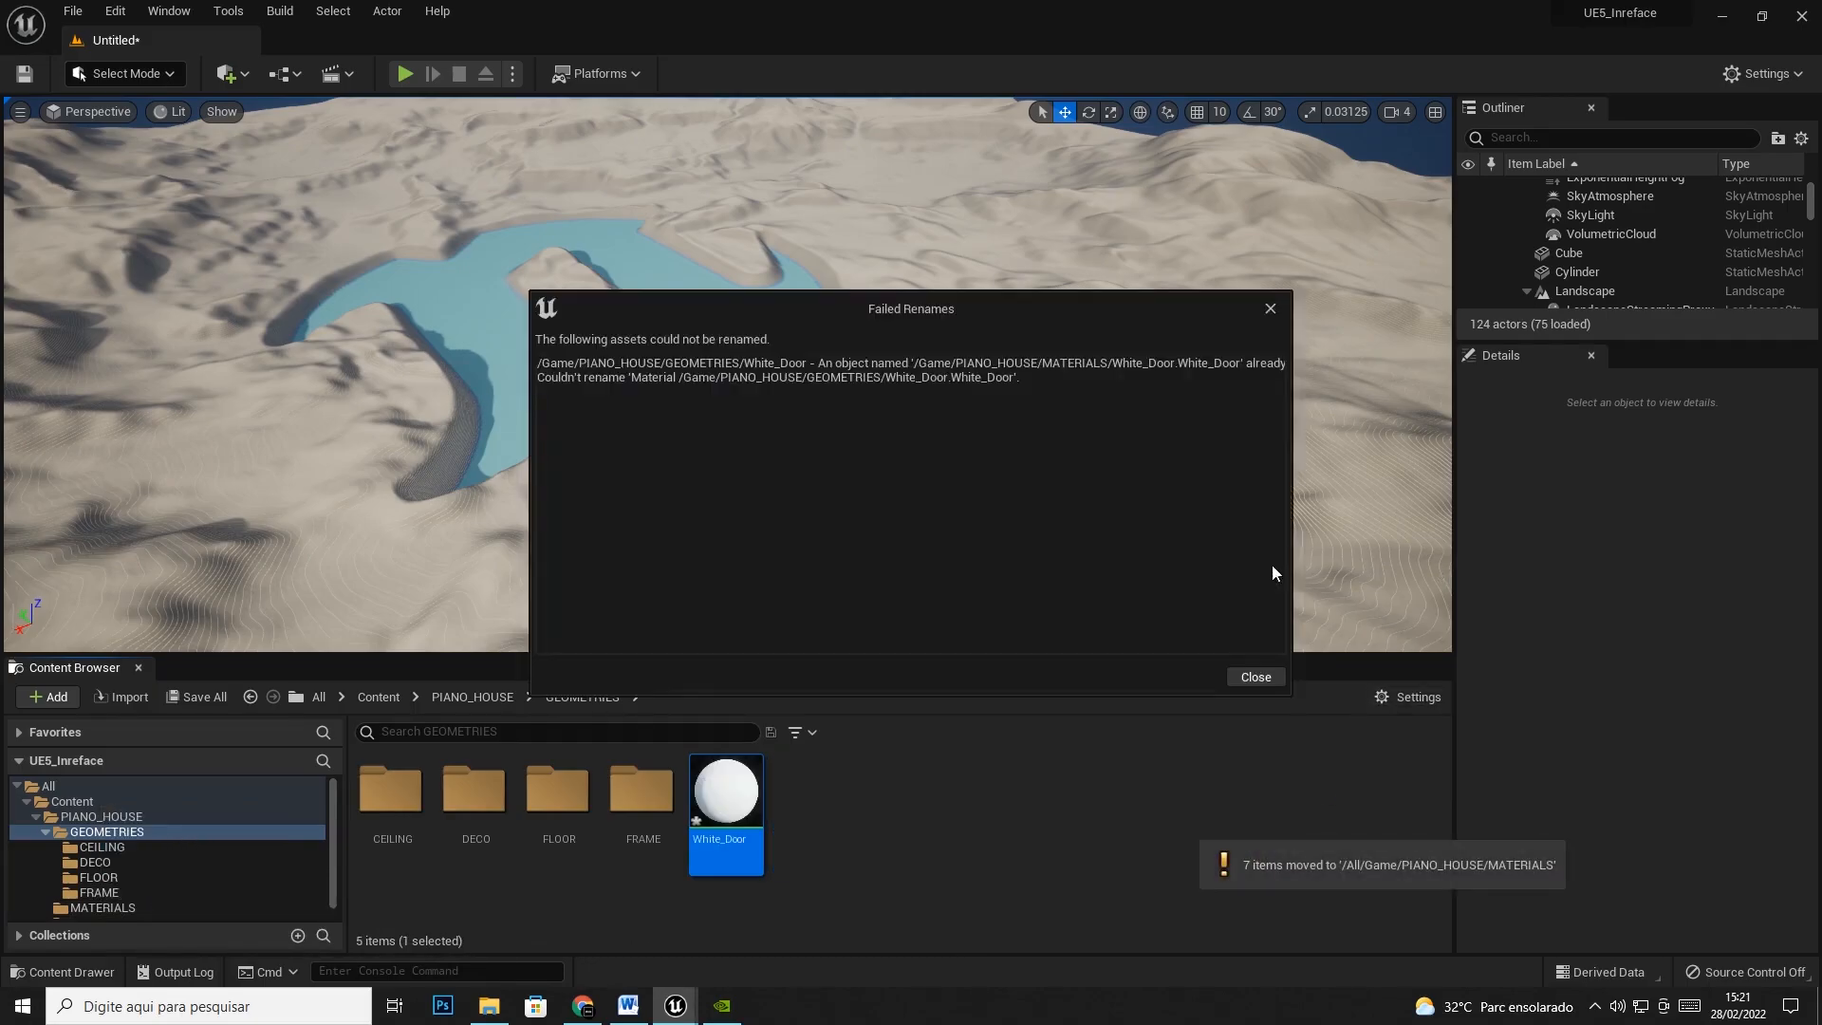
left_click(1255, 677)
Rename the leftover White_Door material in GEOMETRIES as White_Door_b and move it into the MATERIALS folder
right_click(739, 809)
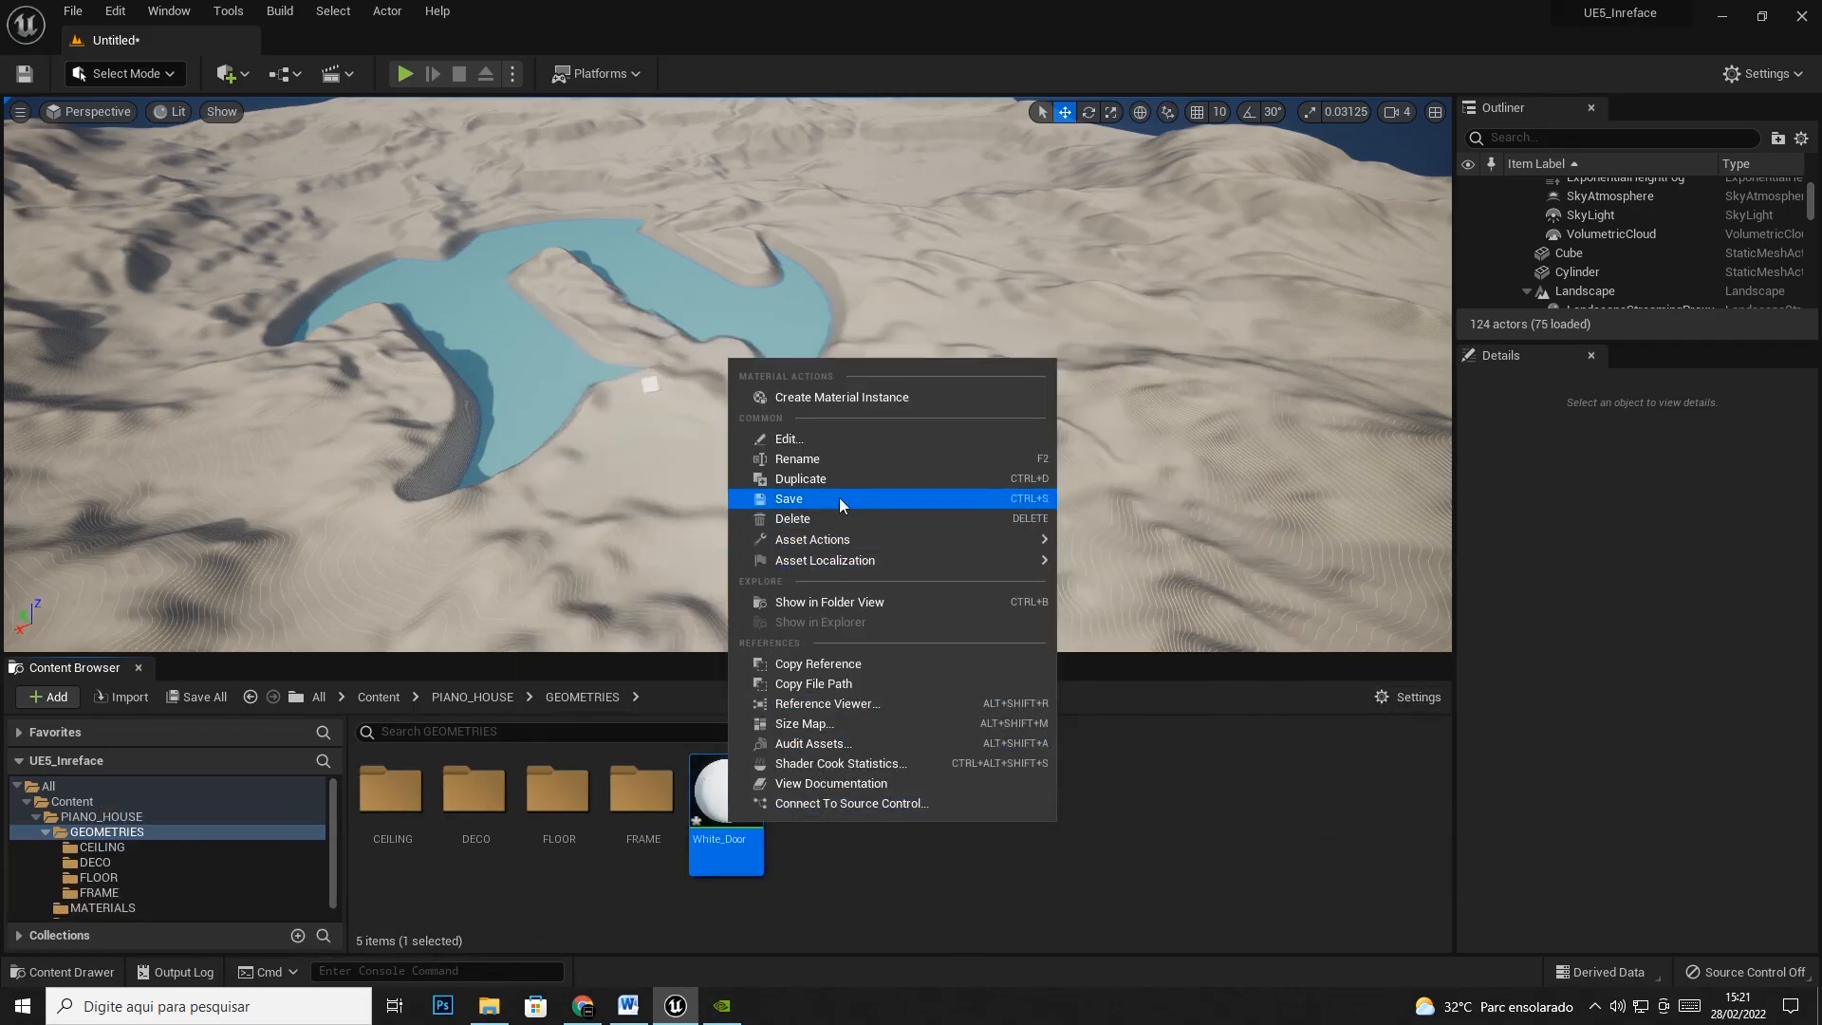
left_click(828, 459)
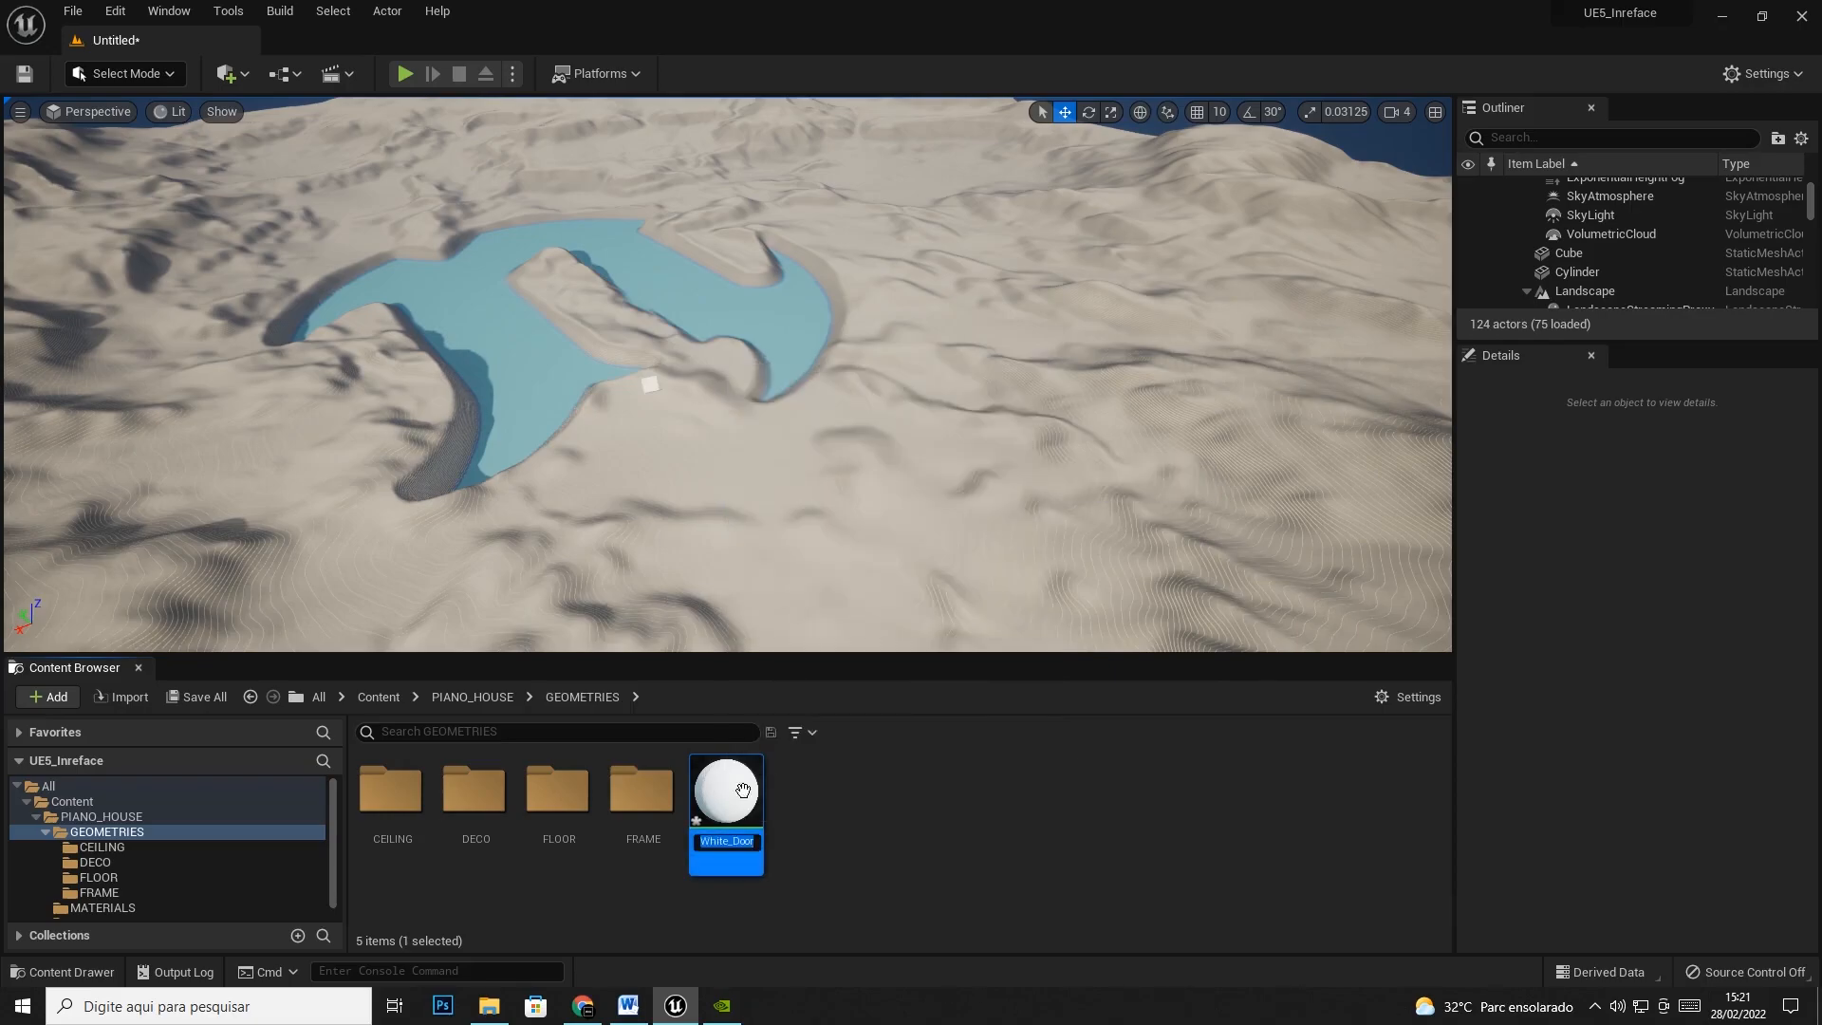
right_click(752, 839)
left_click(798, 508)
type("_b")
key("Return")
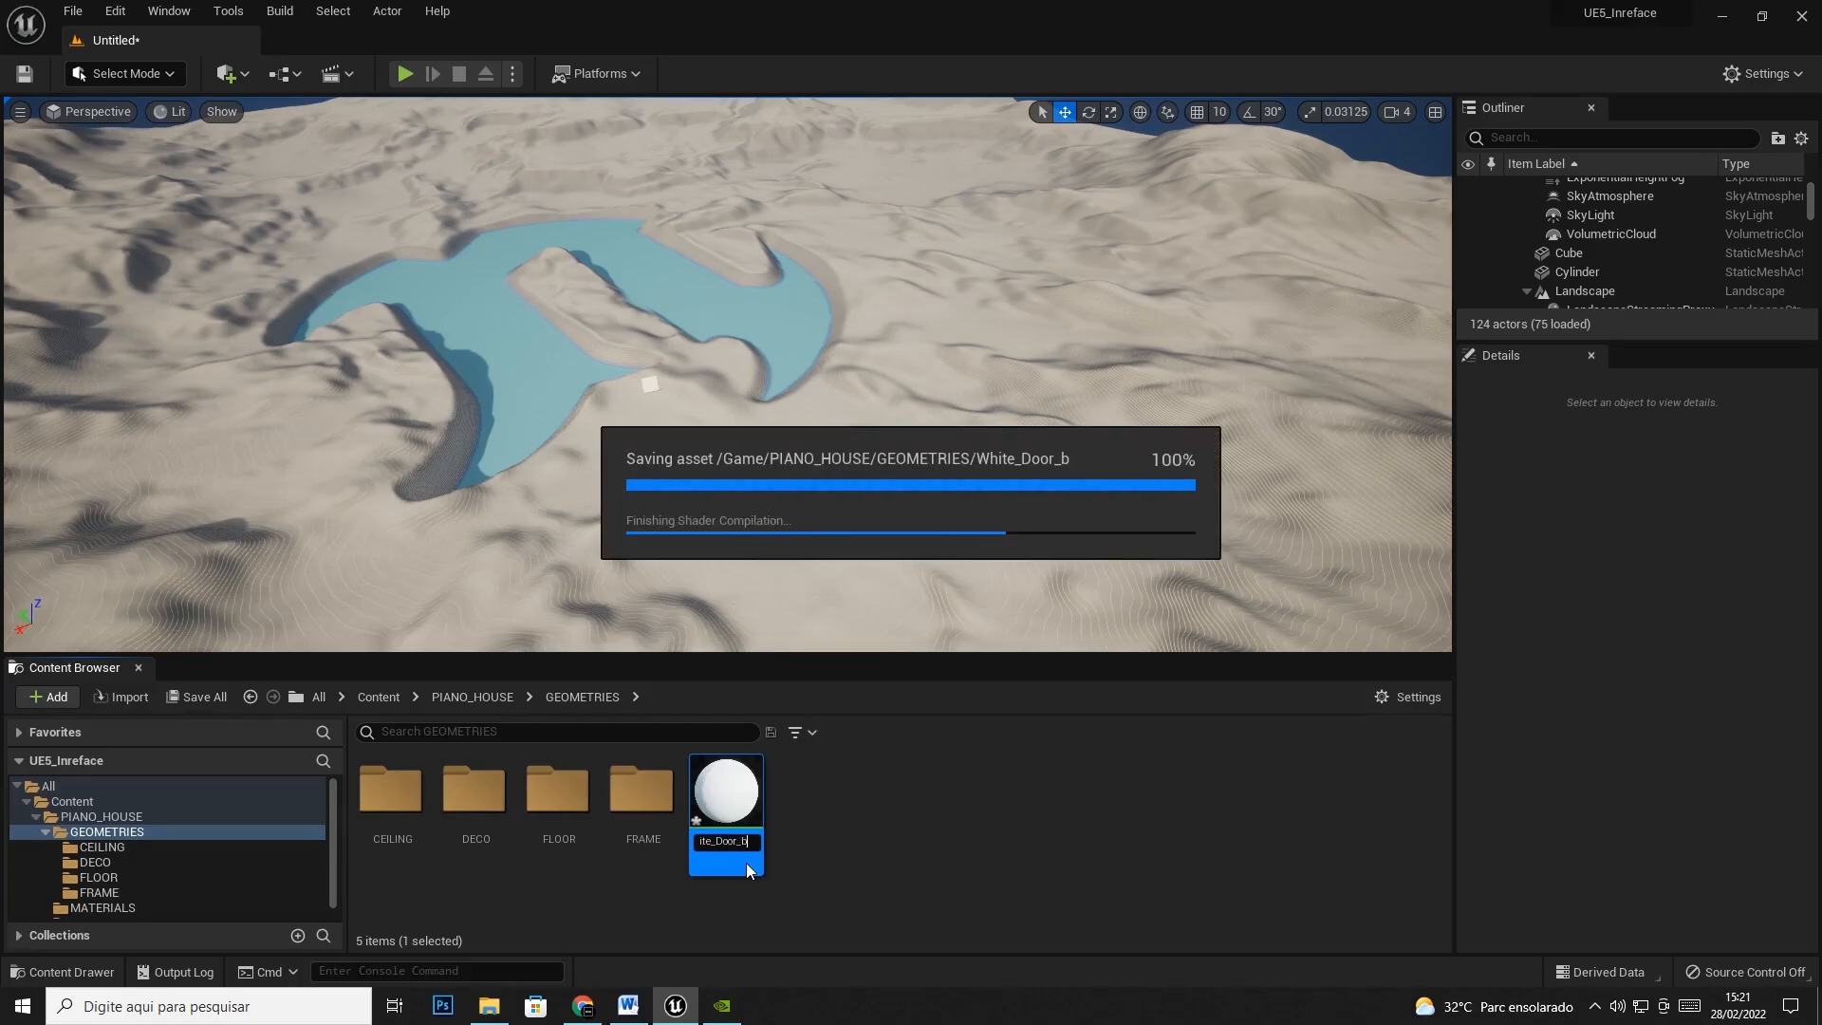
left_click_drag(749, 830, 114, 847)
left_click(201, 852)
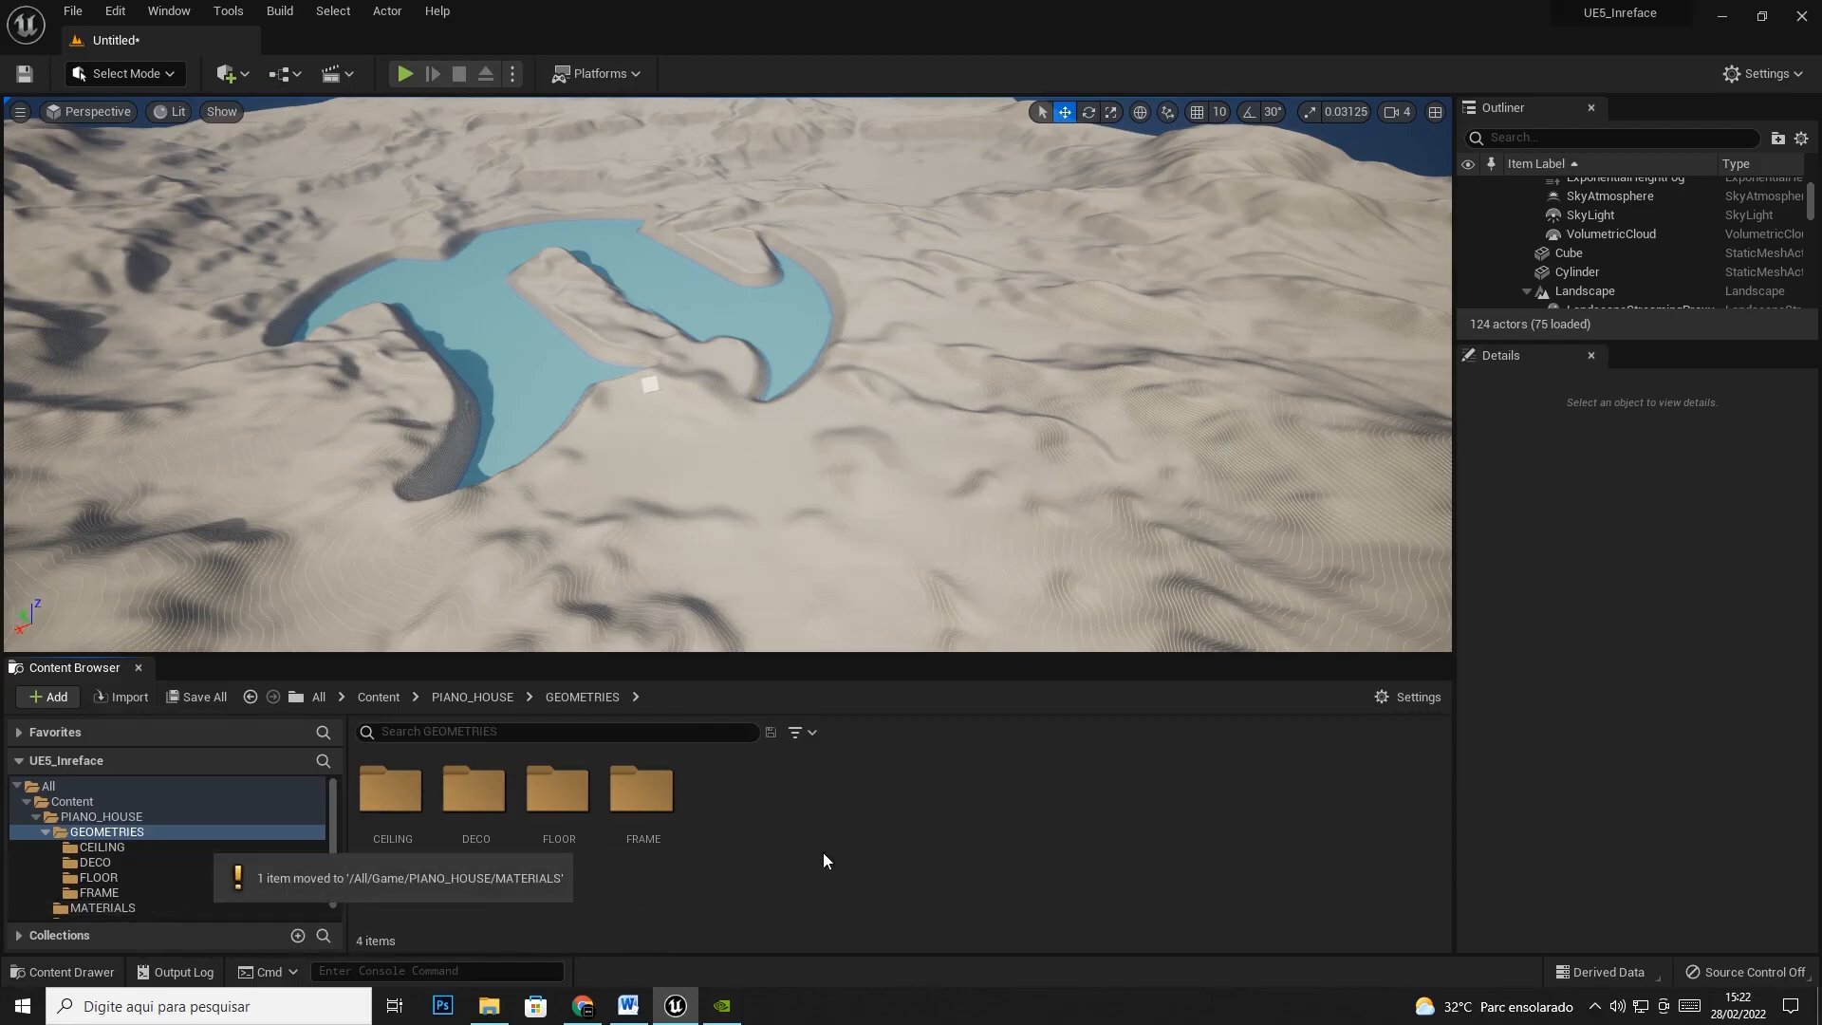
Import all meshes of the SM_Furnitures_ FBX file from the Furnitures source folder into GEOMETRIES
right_click(834, 827)
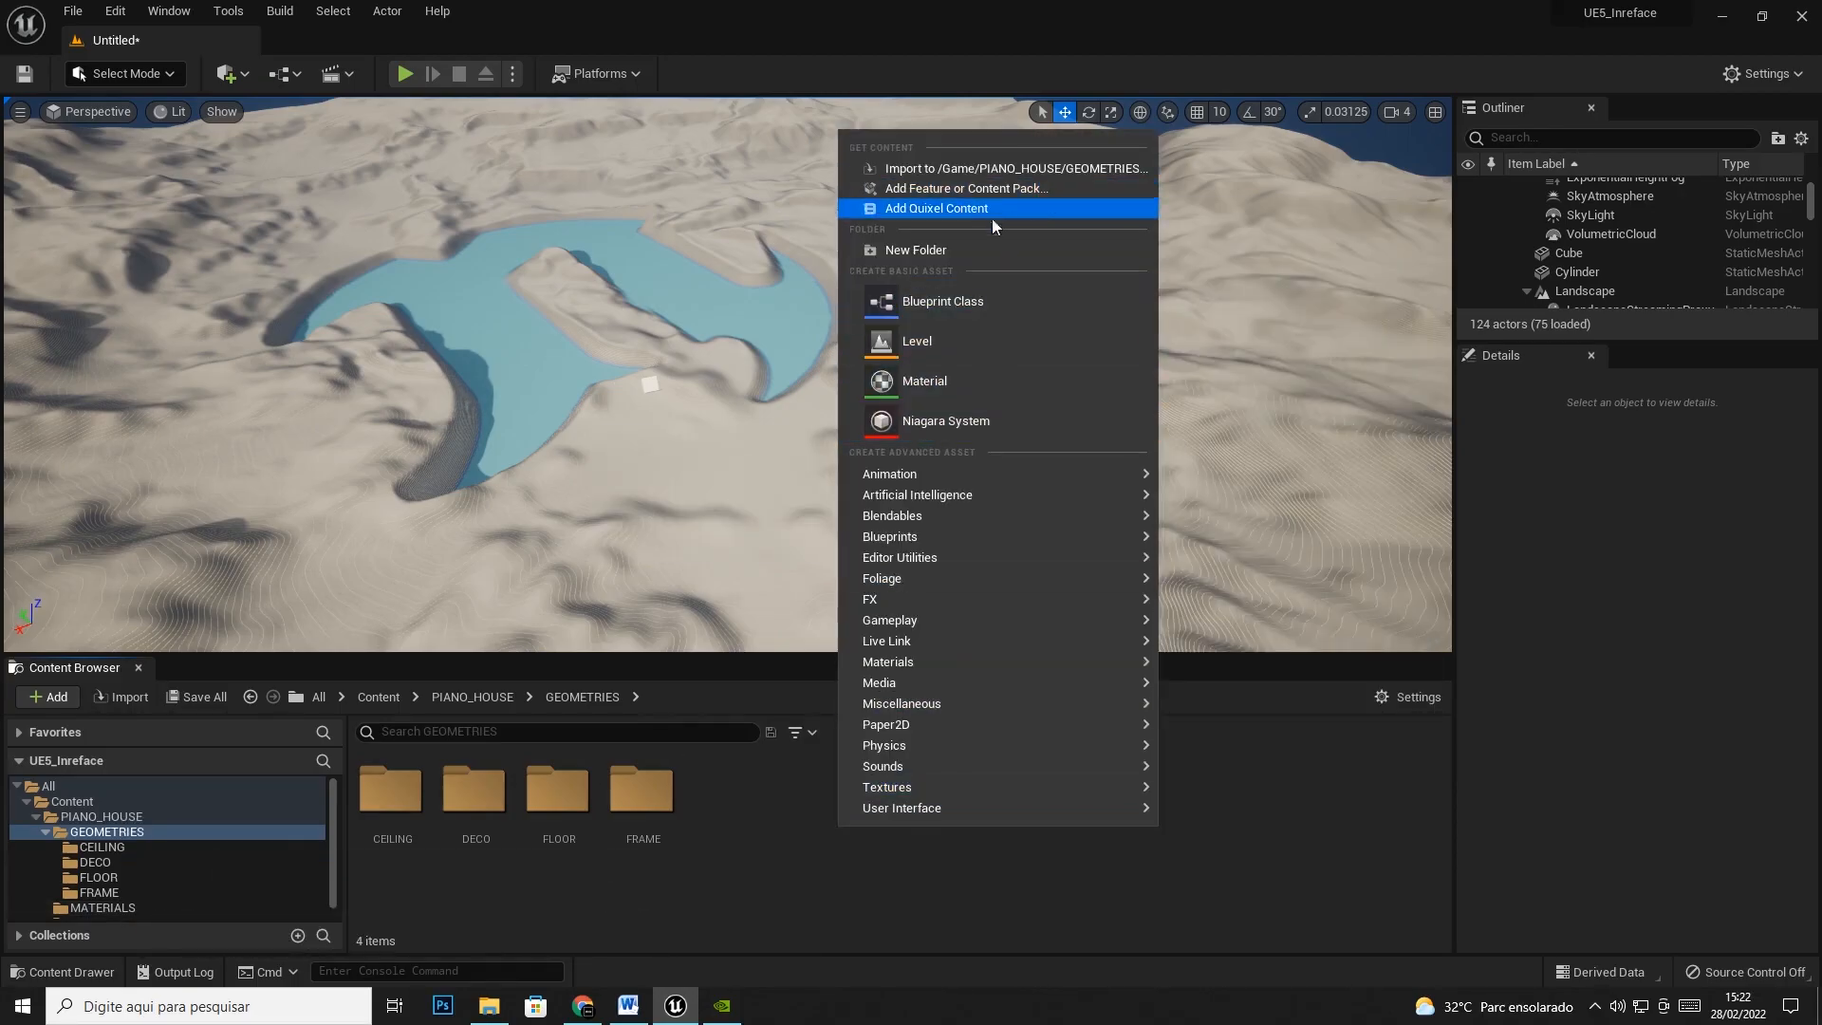
left_click(975, 169)
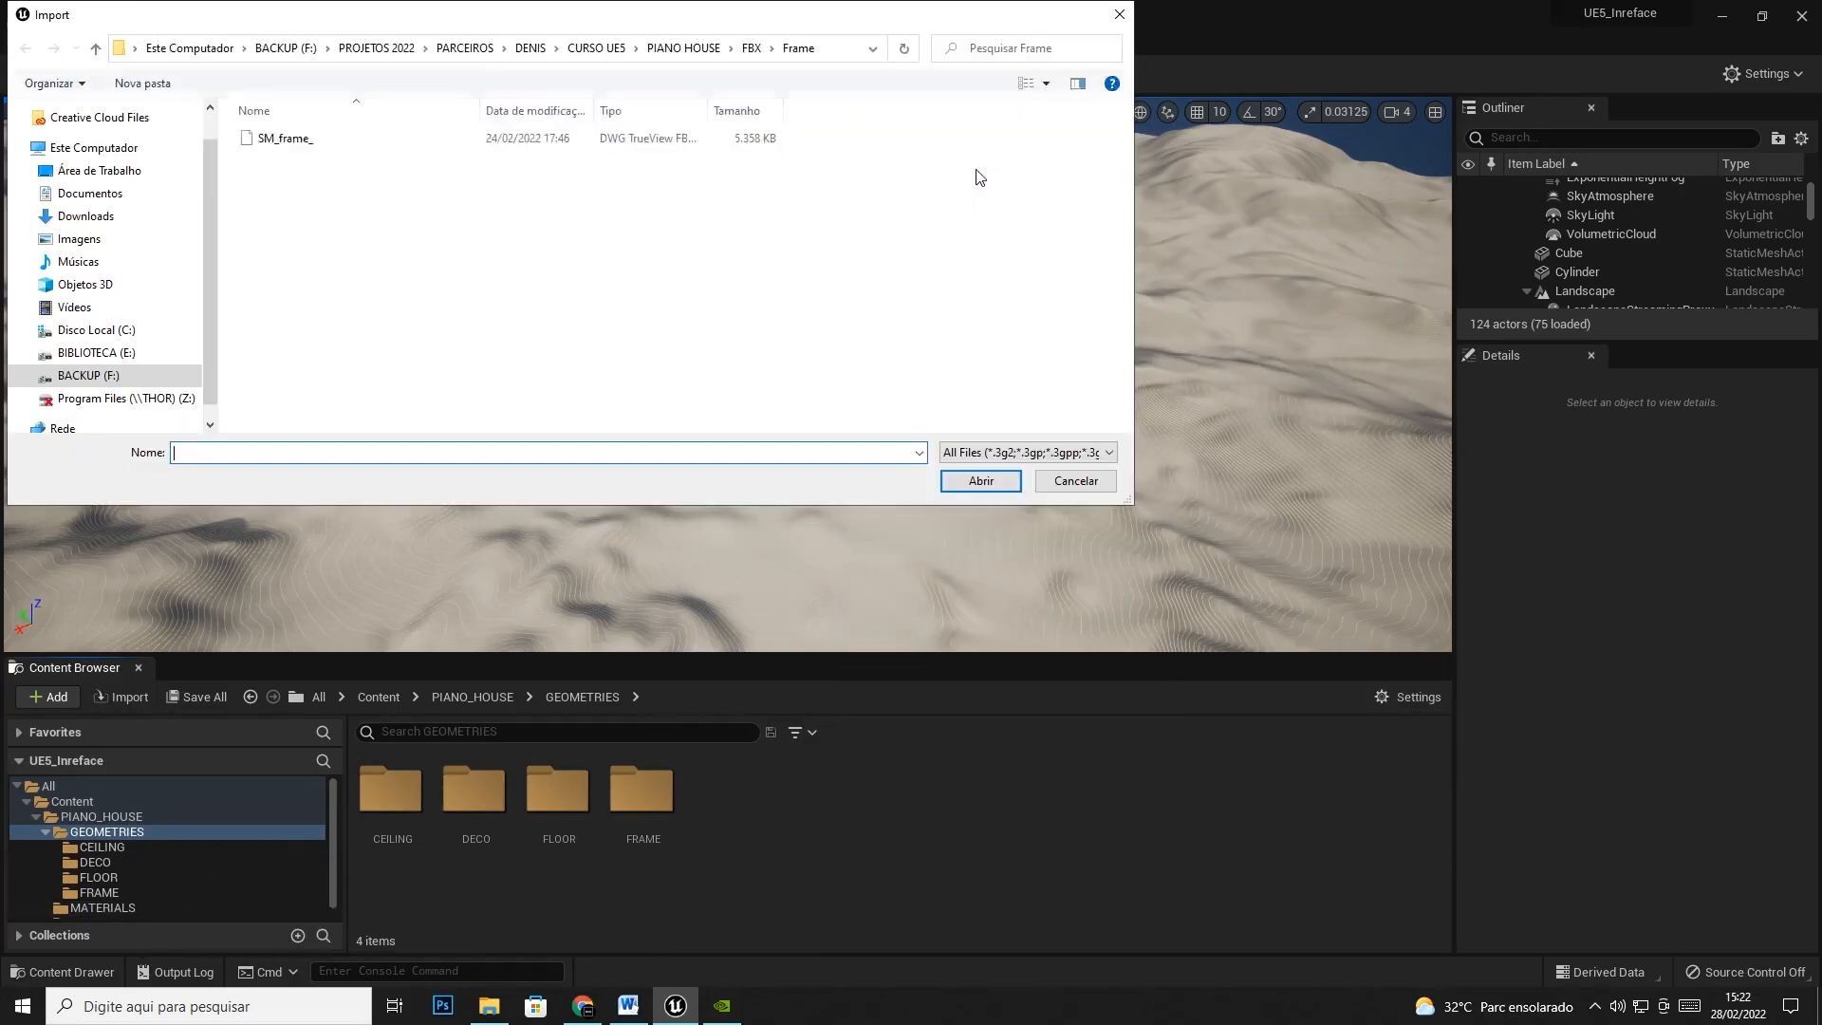
left_click(752, 48)
double_click(285, 221)
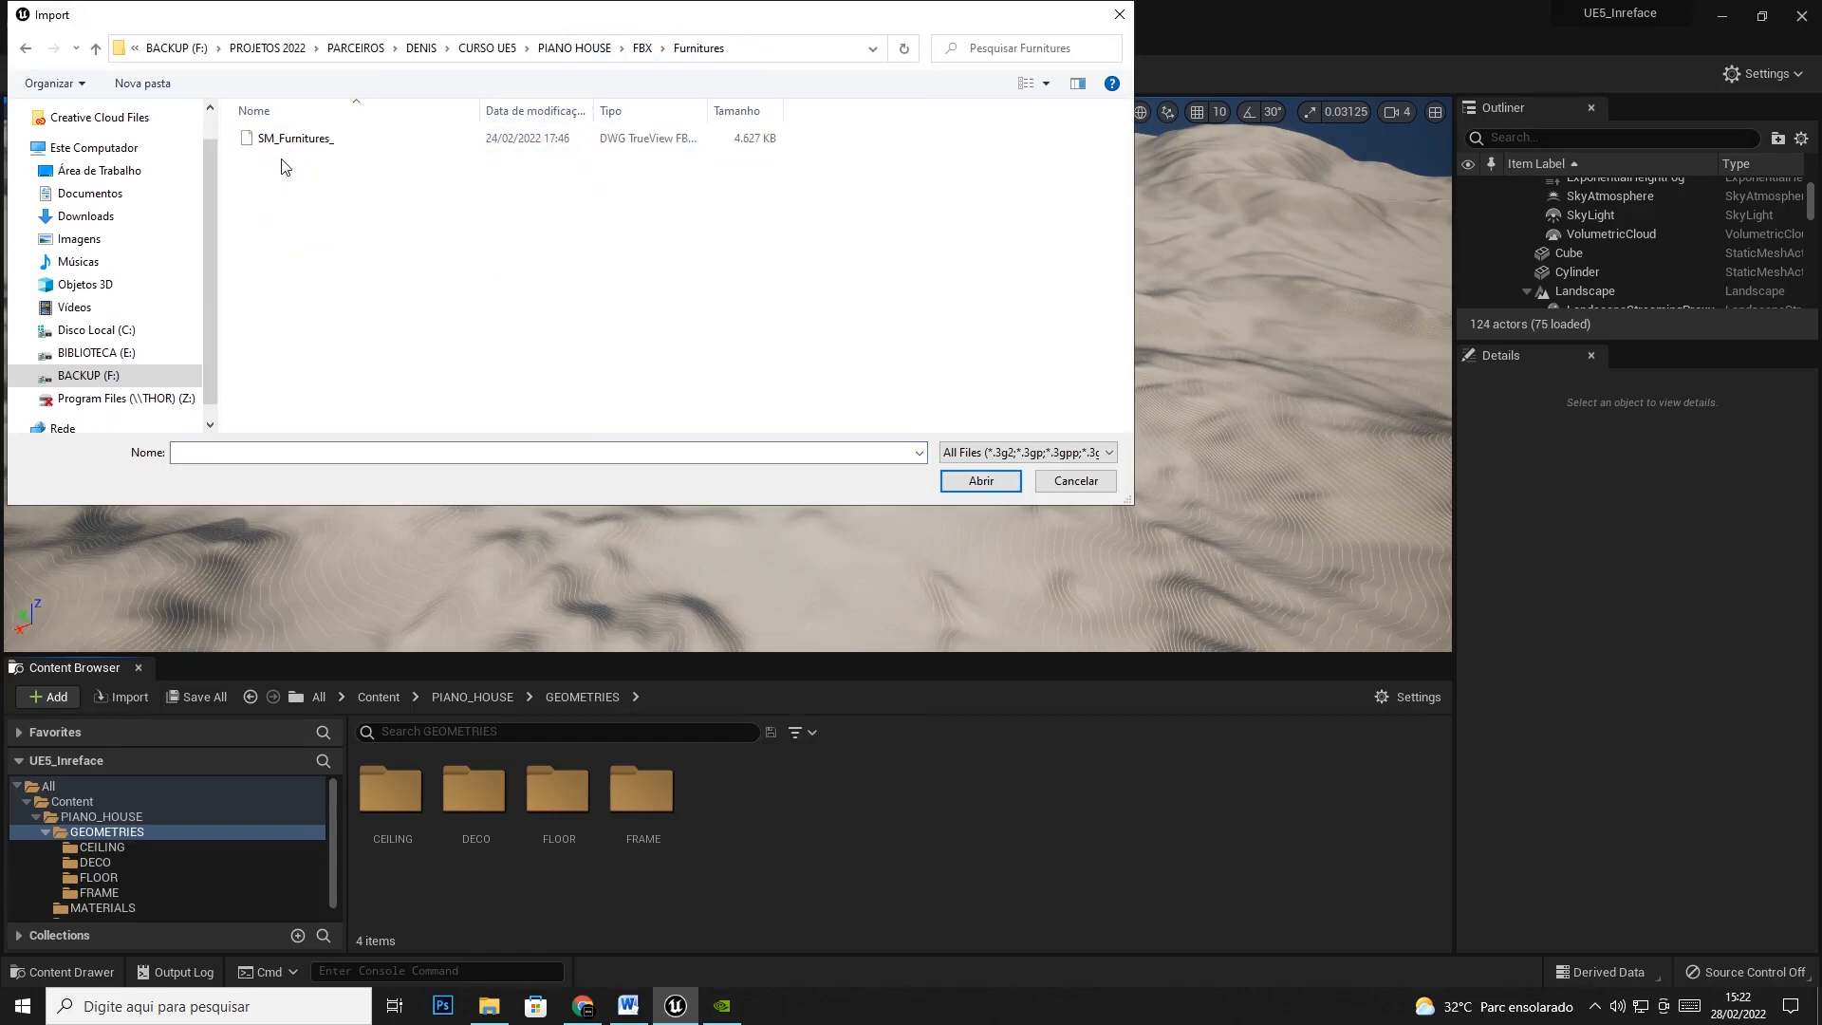
left_click(290, 139)
left_click(1008, 485)
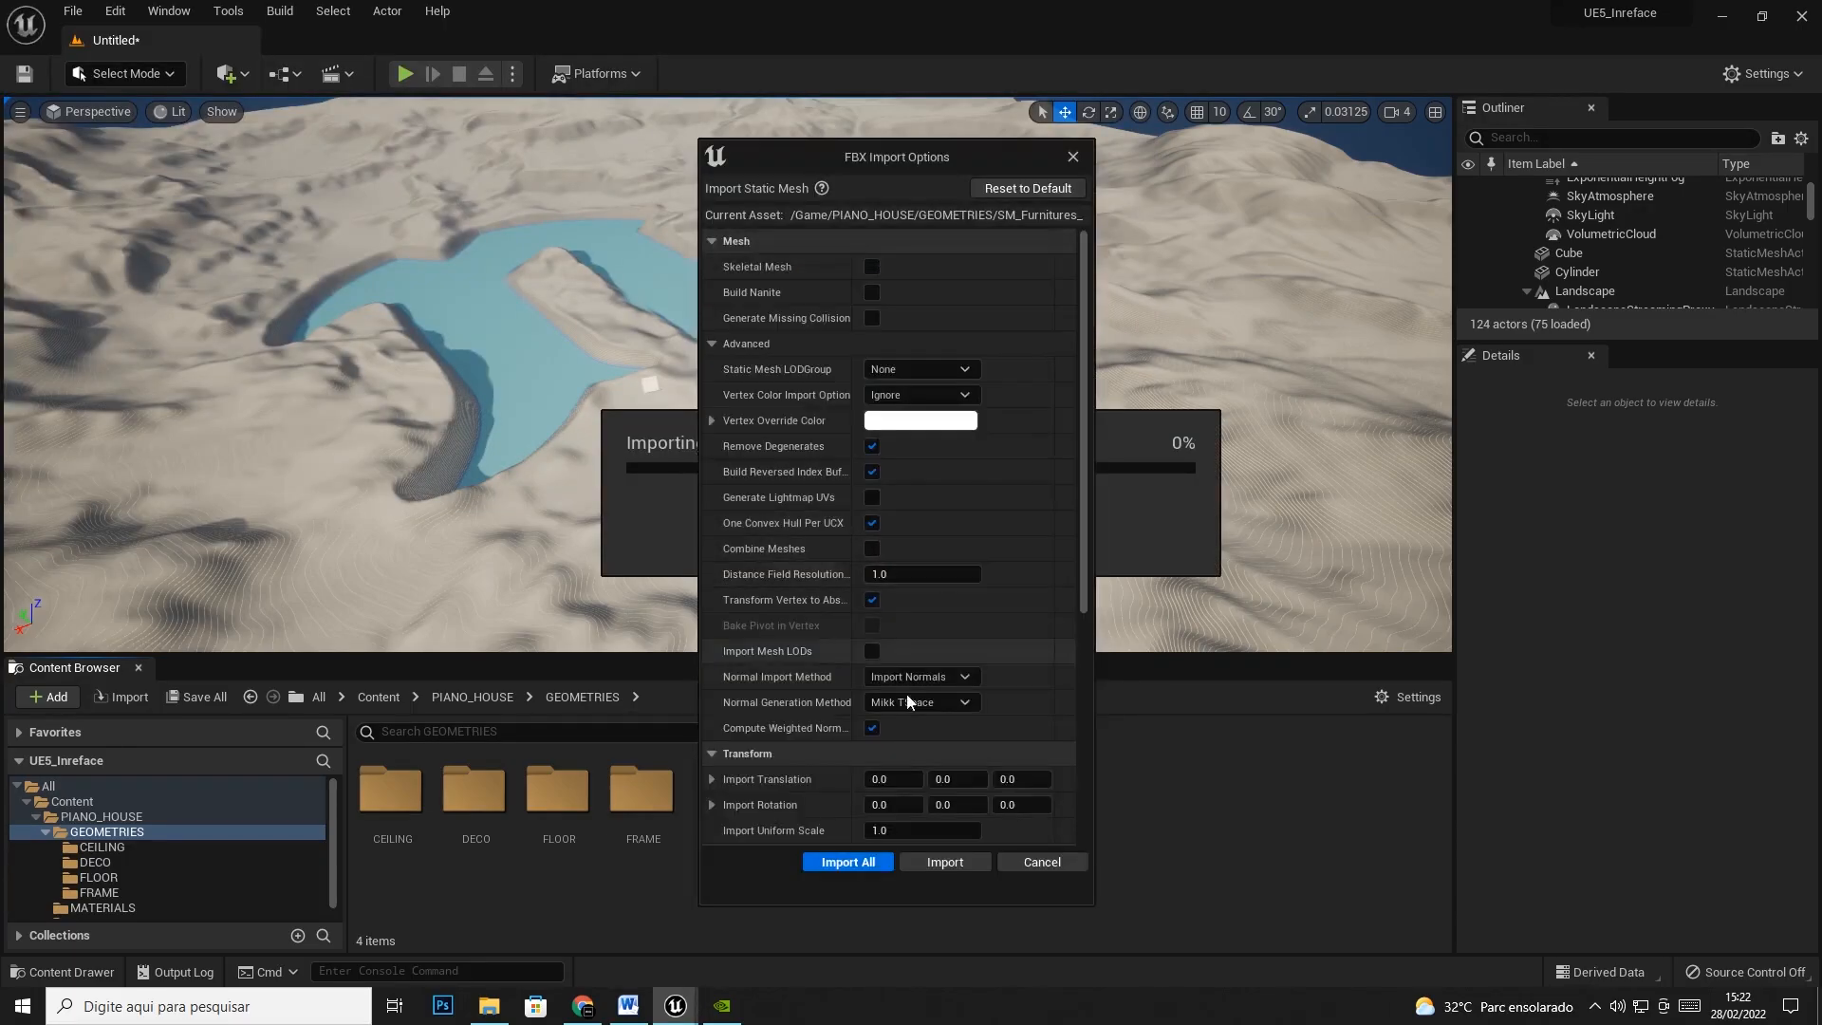
left_click(858, 869)
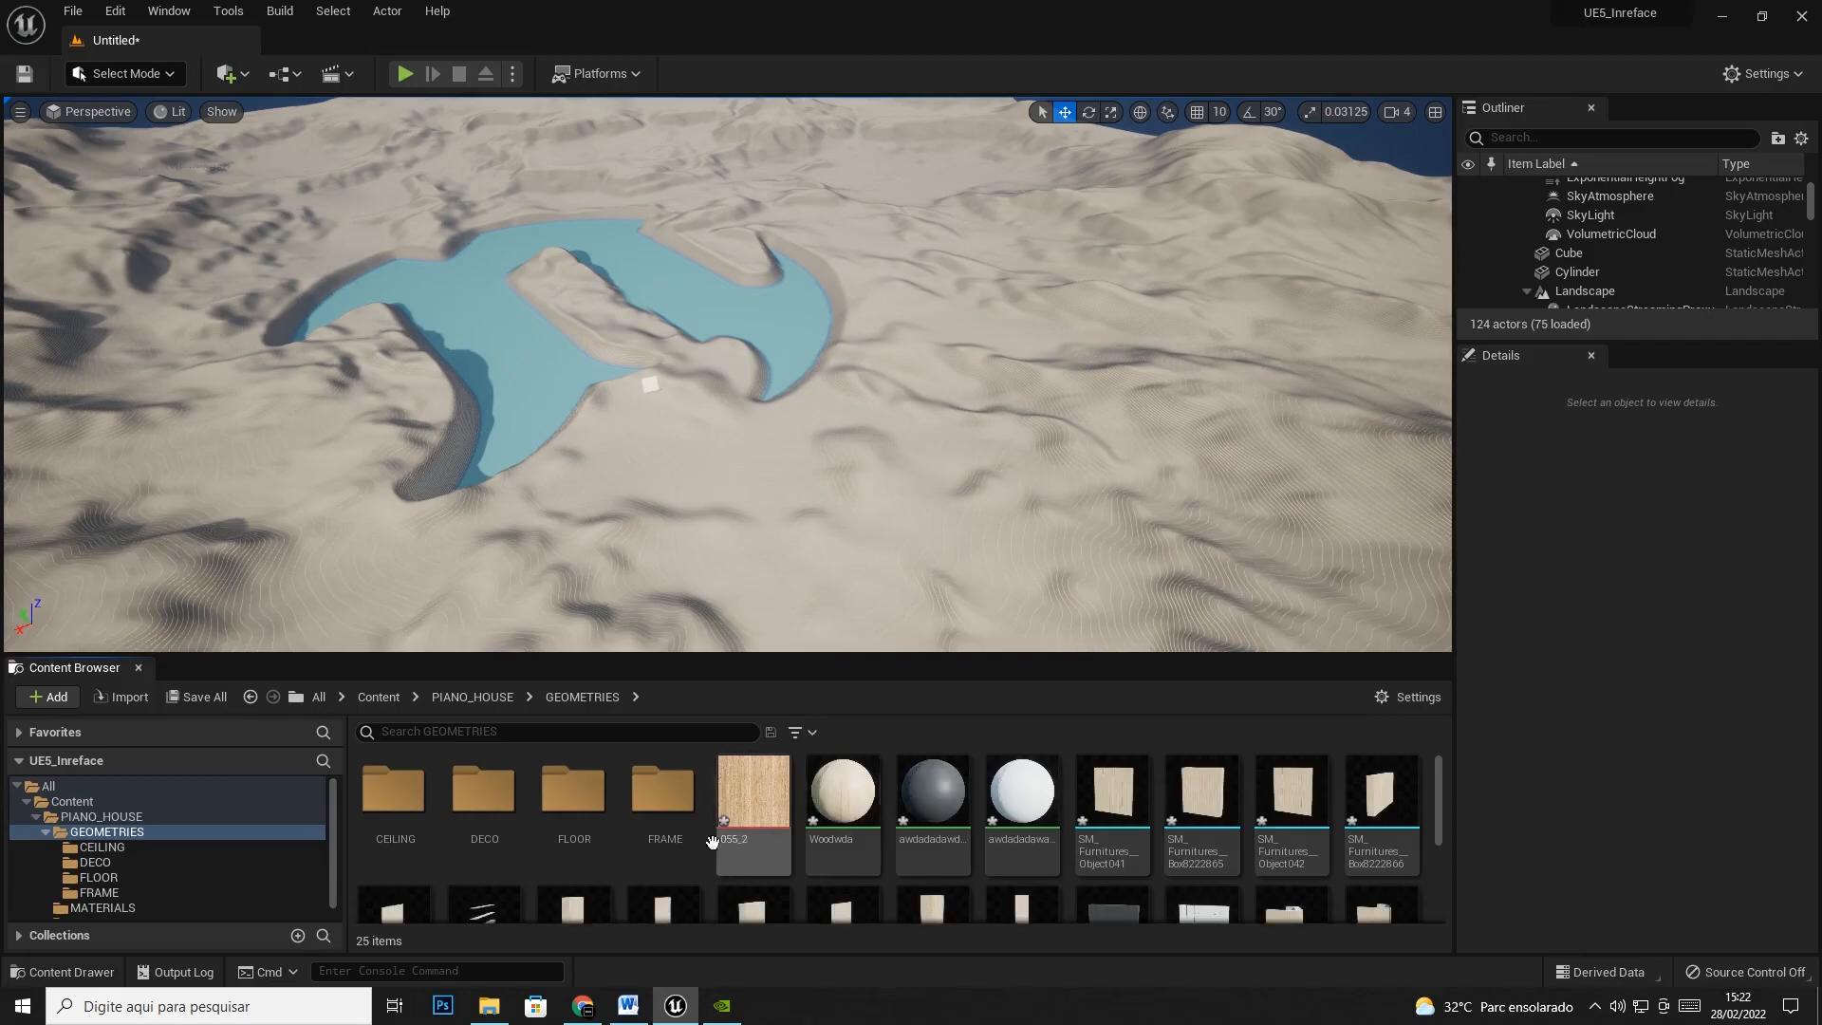
Create a subfolder named FURNITURES inside the GEOMETRIES folder
scroll(759, 836, "down", 5)
right_click(814, 870)
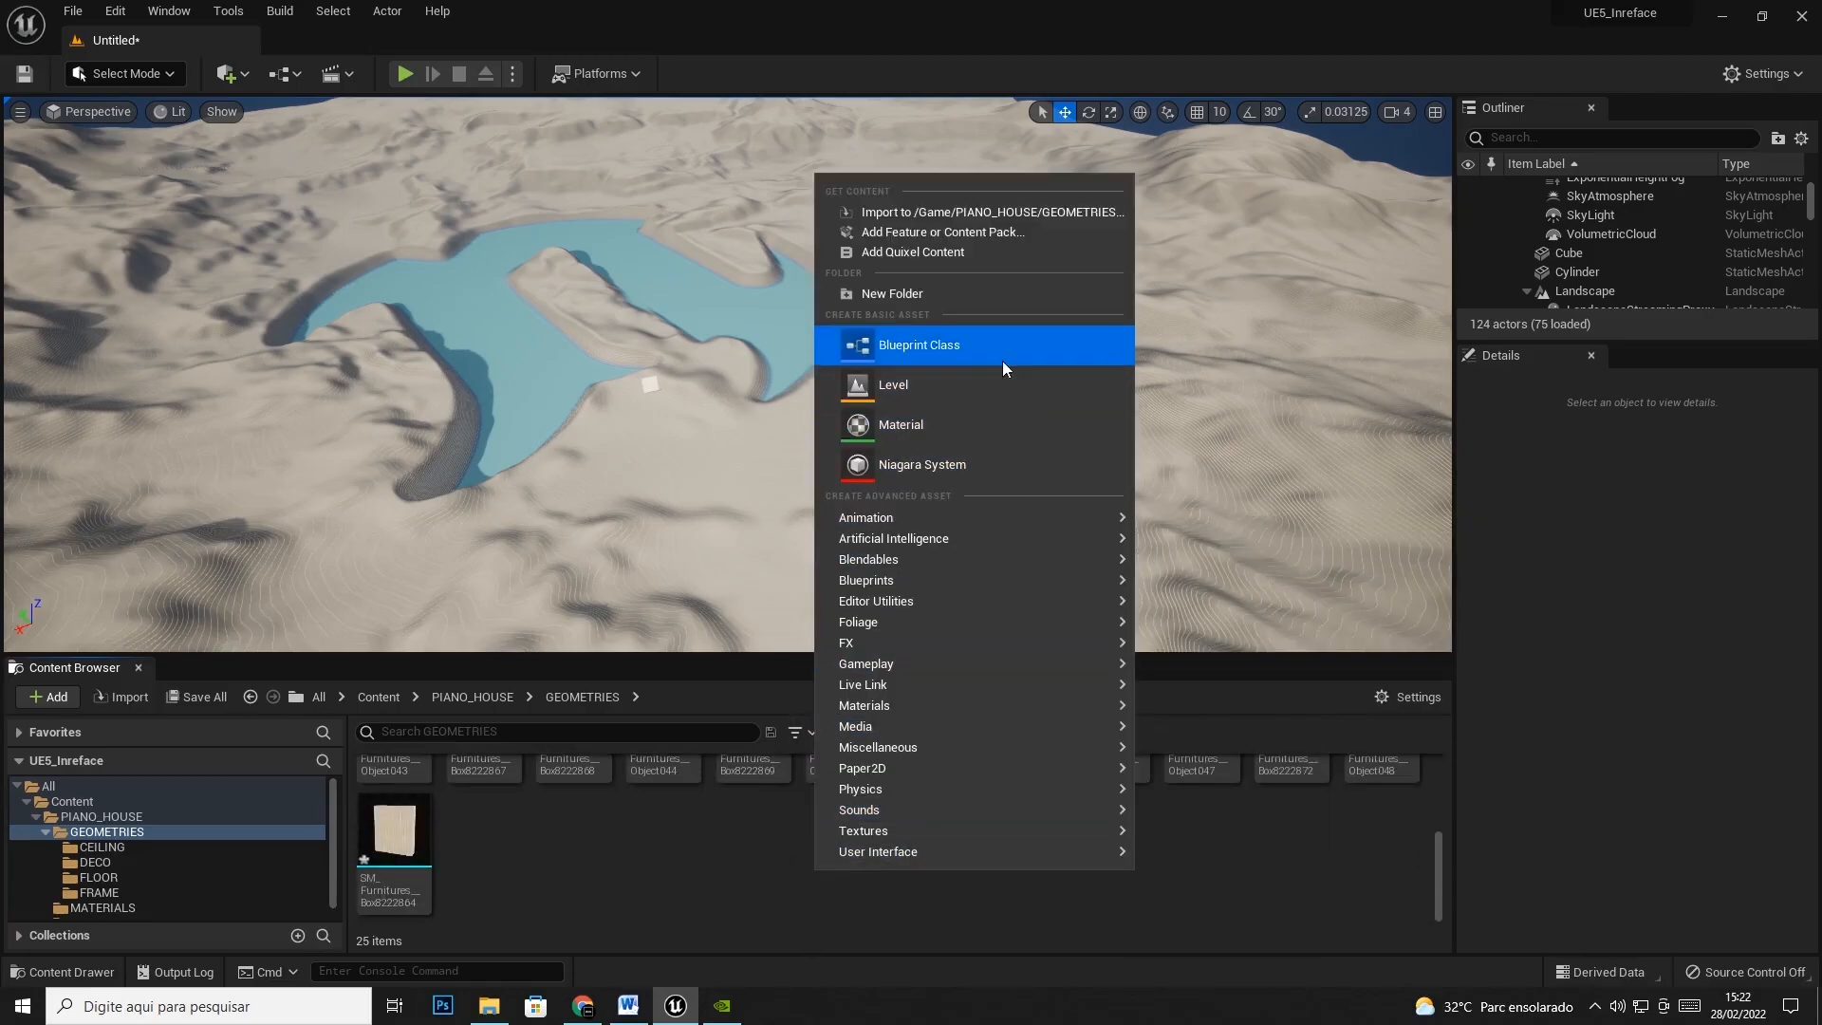
left_click(916, 291)
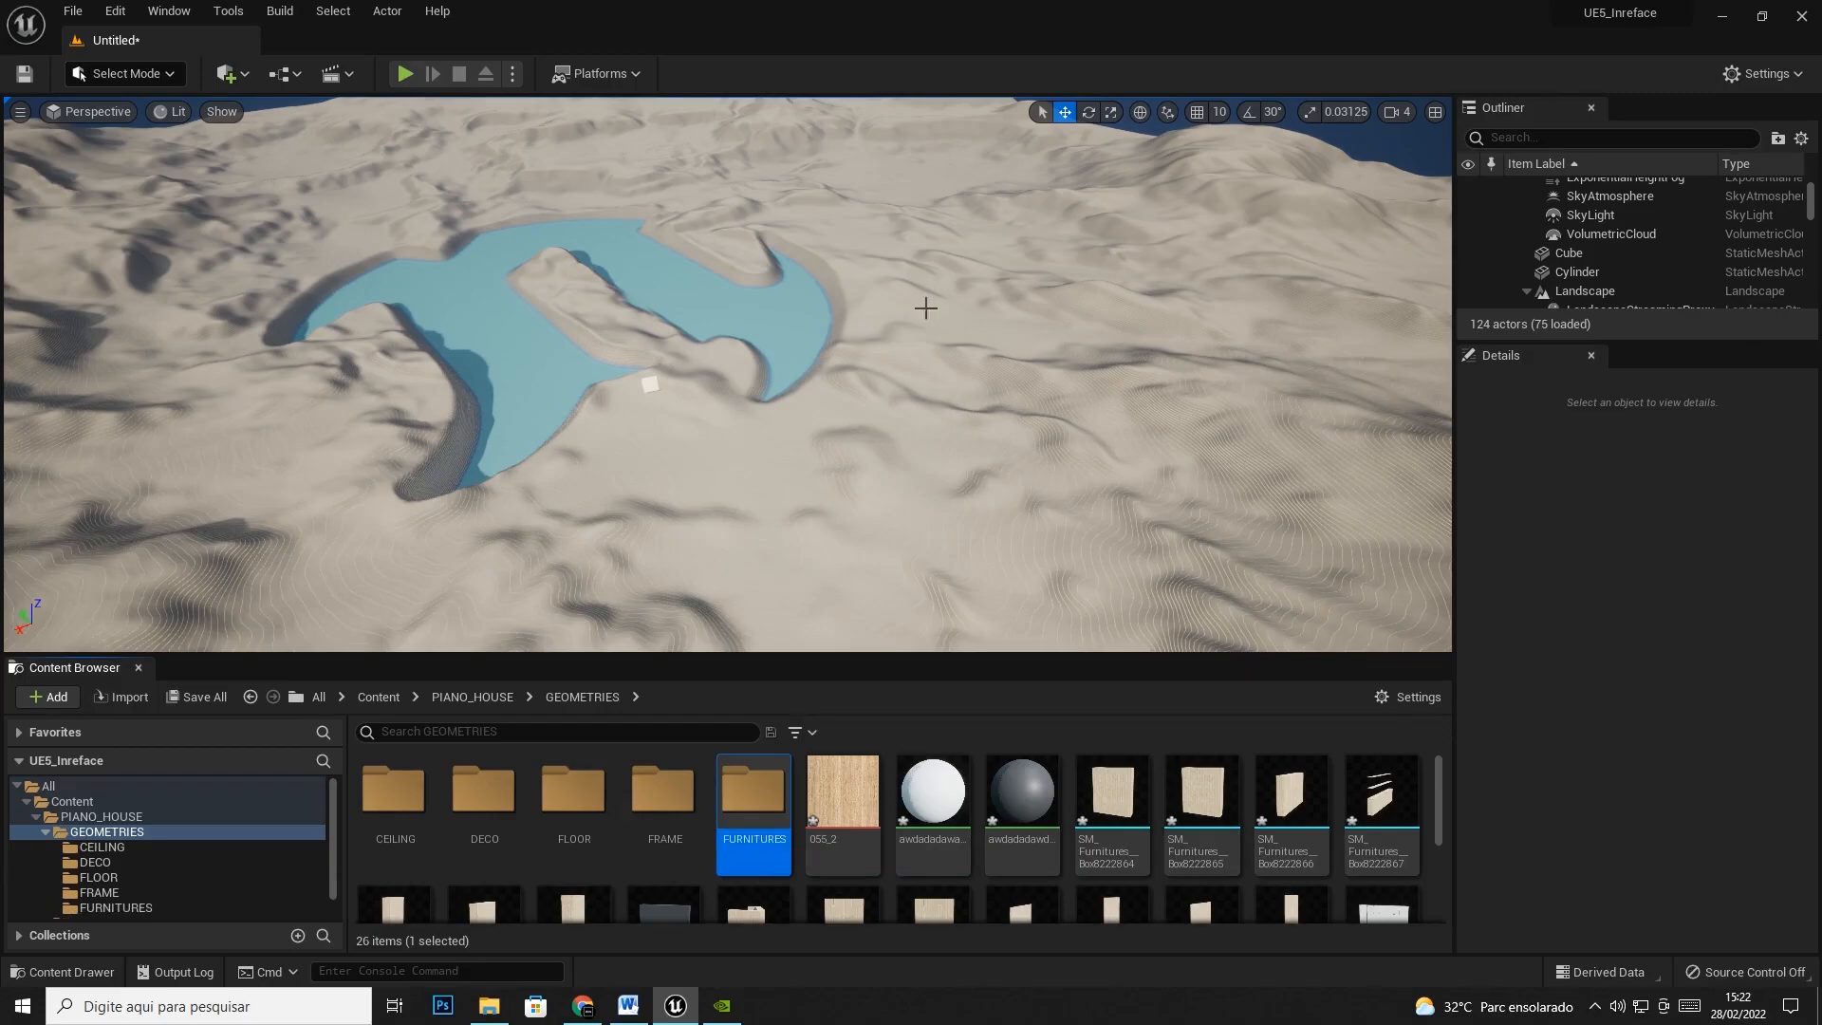
Move all the SM_Furnitures meshes from GEOMETRIES into its FURNITURES subfolder
scroll(1168, 845, "down", 3)
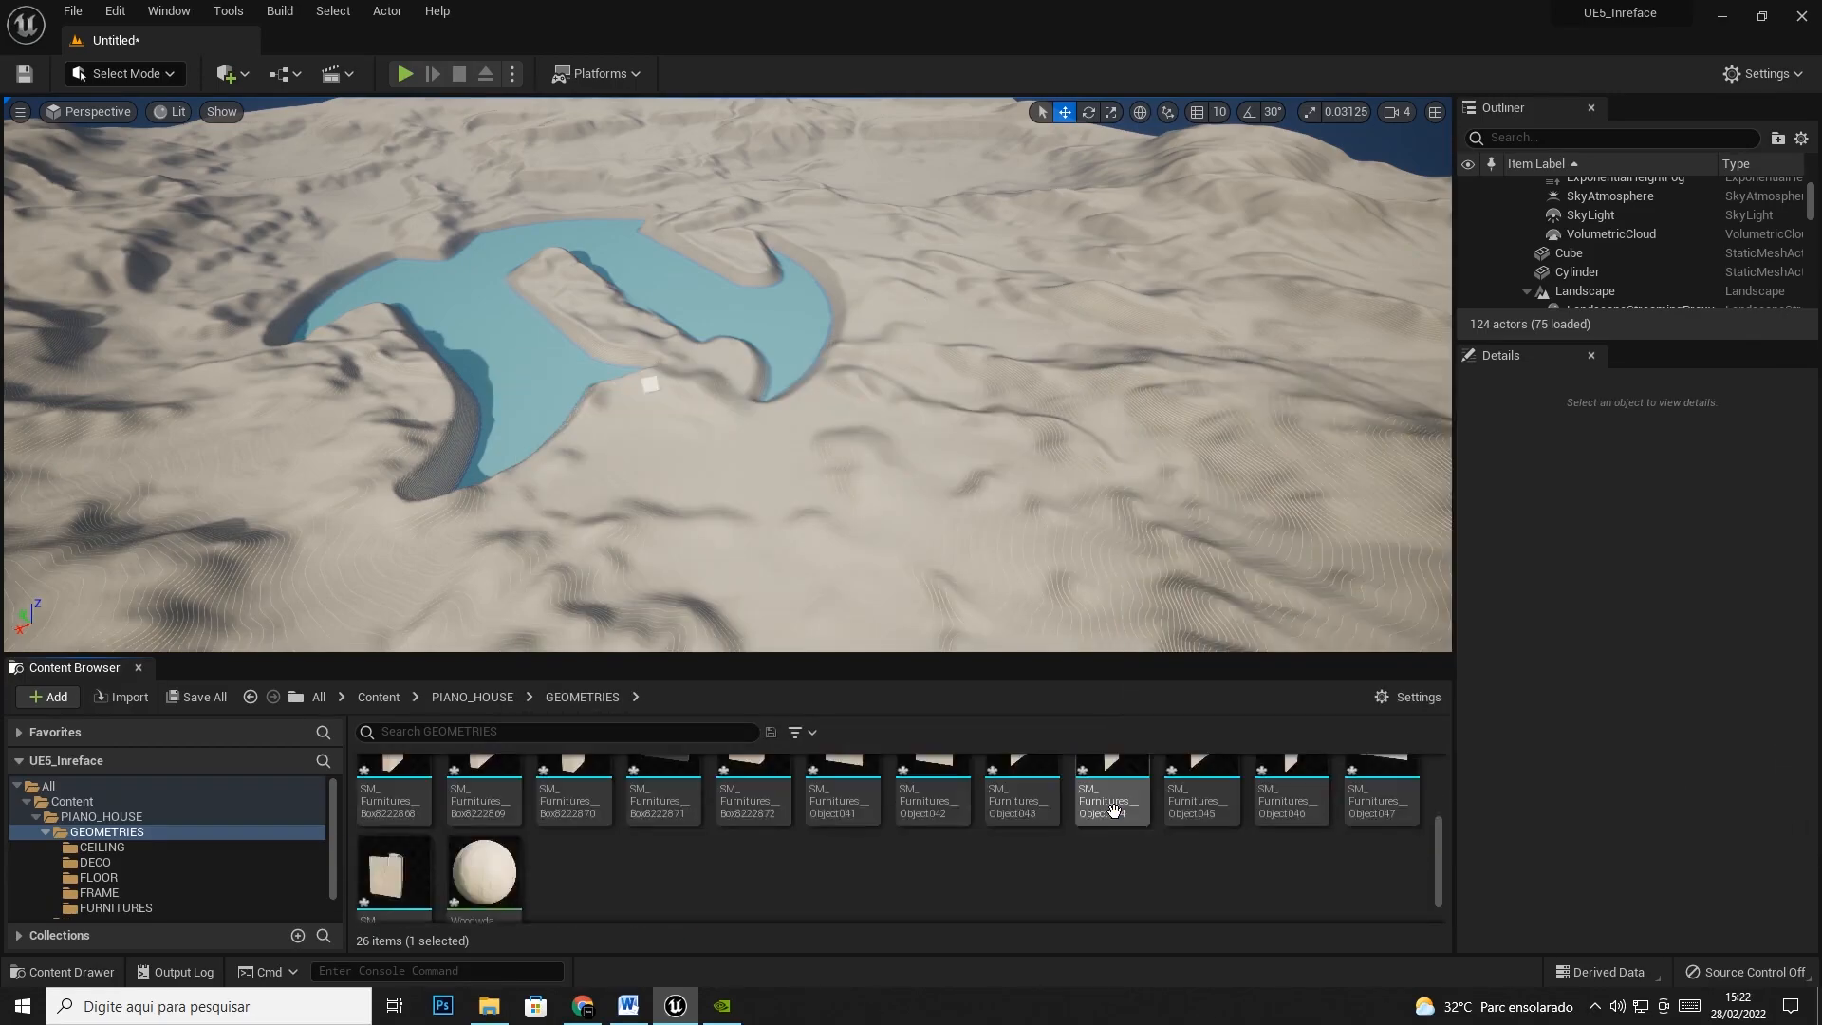
left_click(394, 835, "shift")
scroll(890, 842, "up", 3)
left_click_drag(1112, 798, 756, 802)
left_click(828, 844)
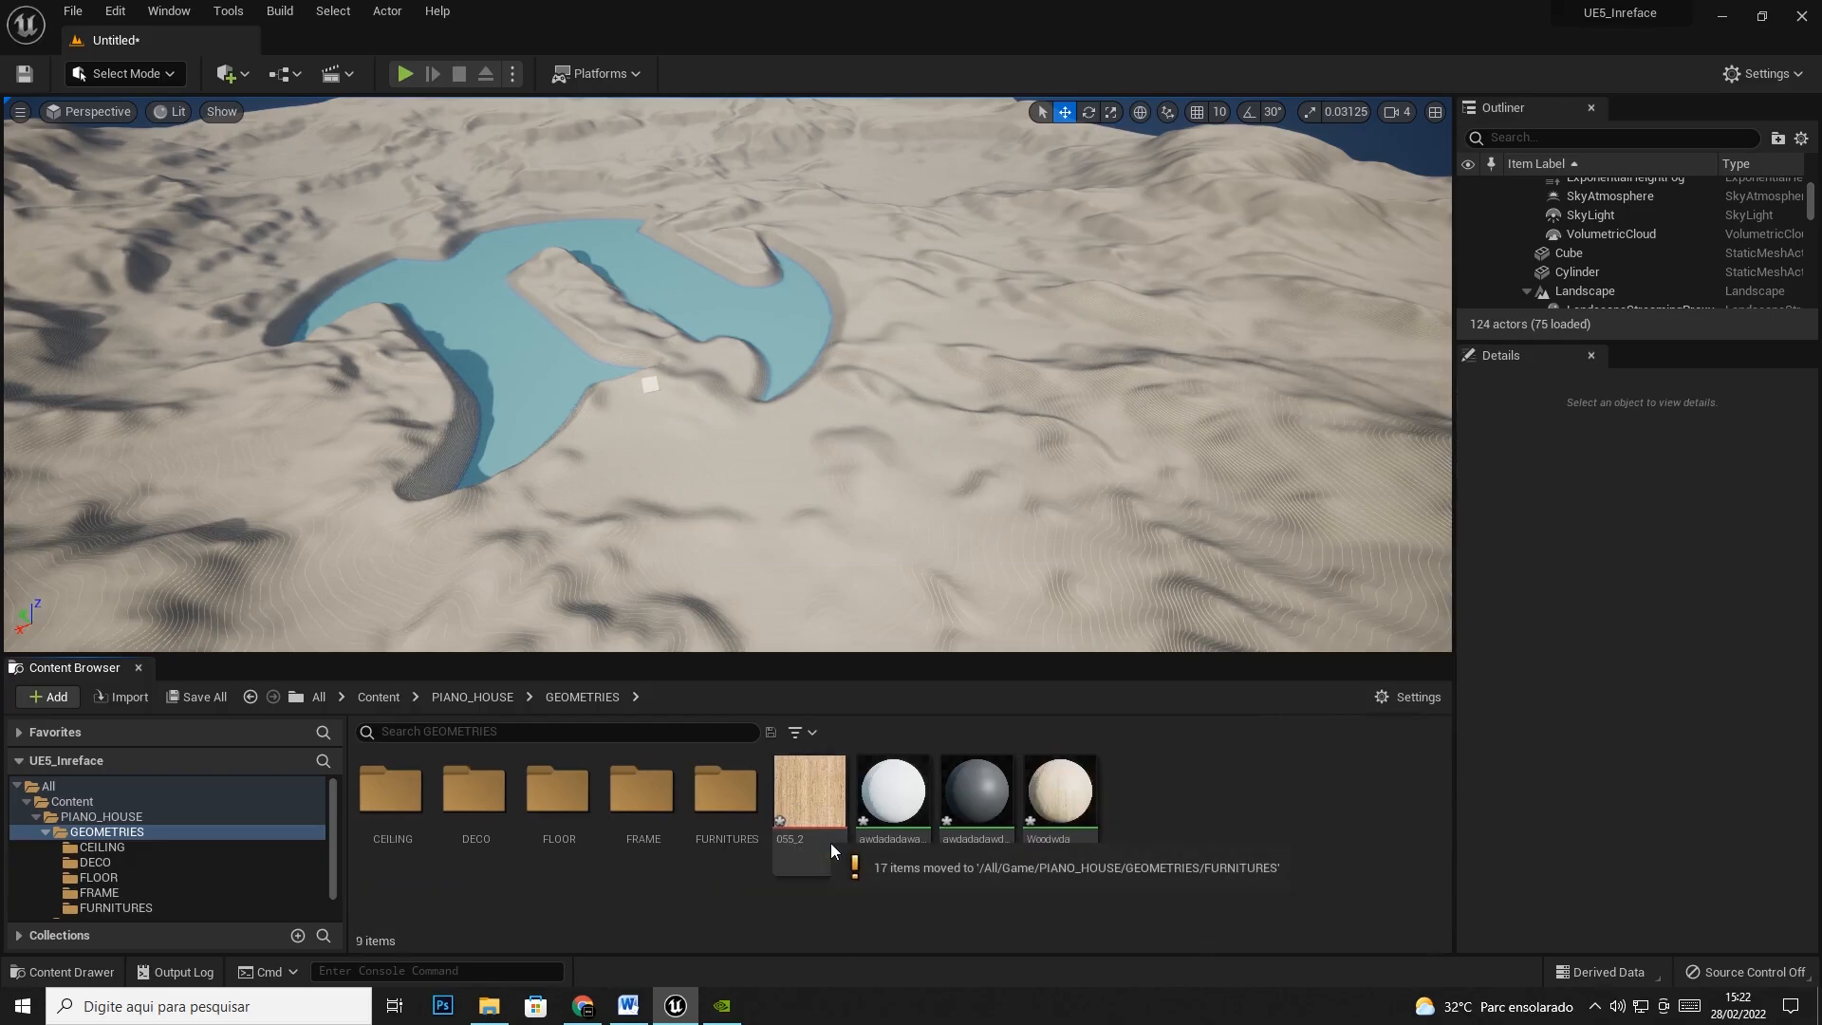
Rename the wood texture 055_2 as 055_2_c and move it into PIANO_HOUSE's TEXTURES folder
left_click(830, 842)
right_click(823, 830)
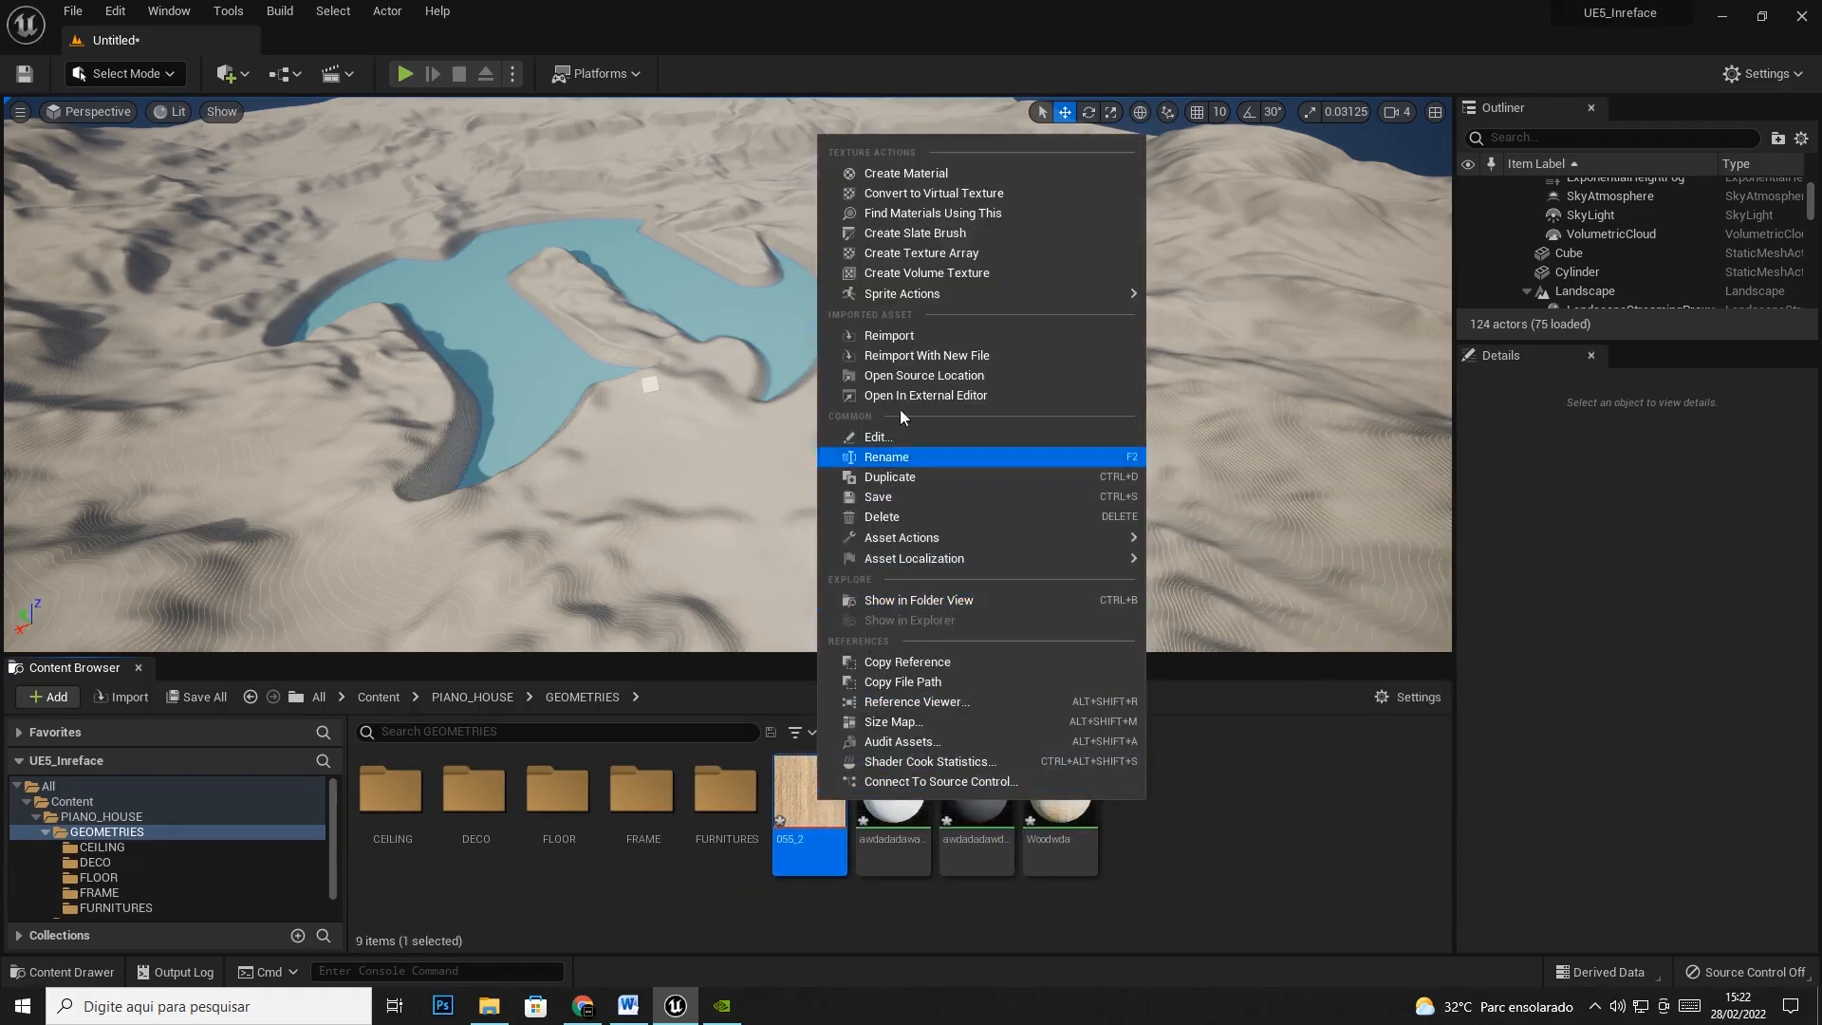
left_click(887, 457)
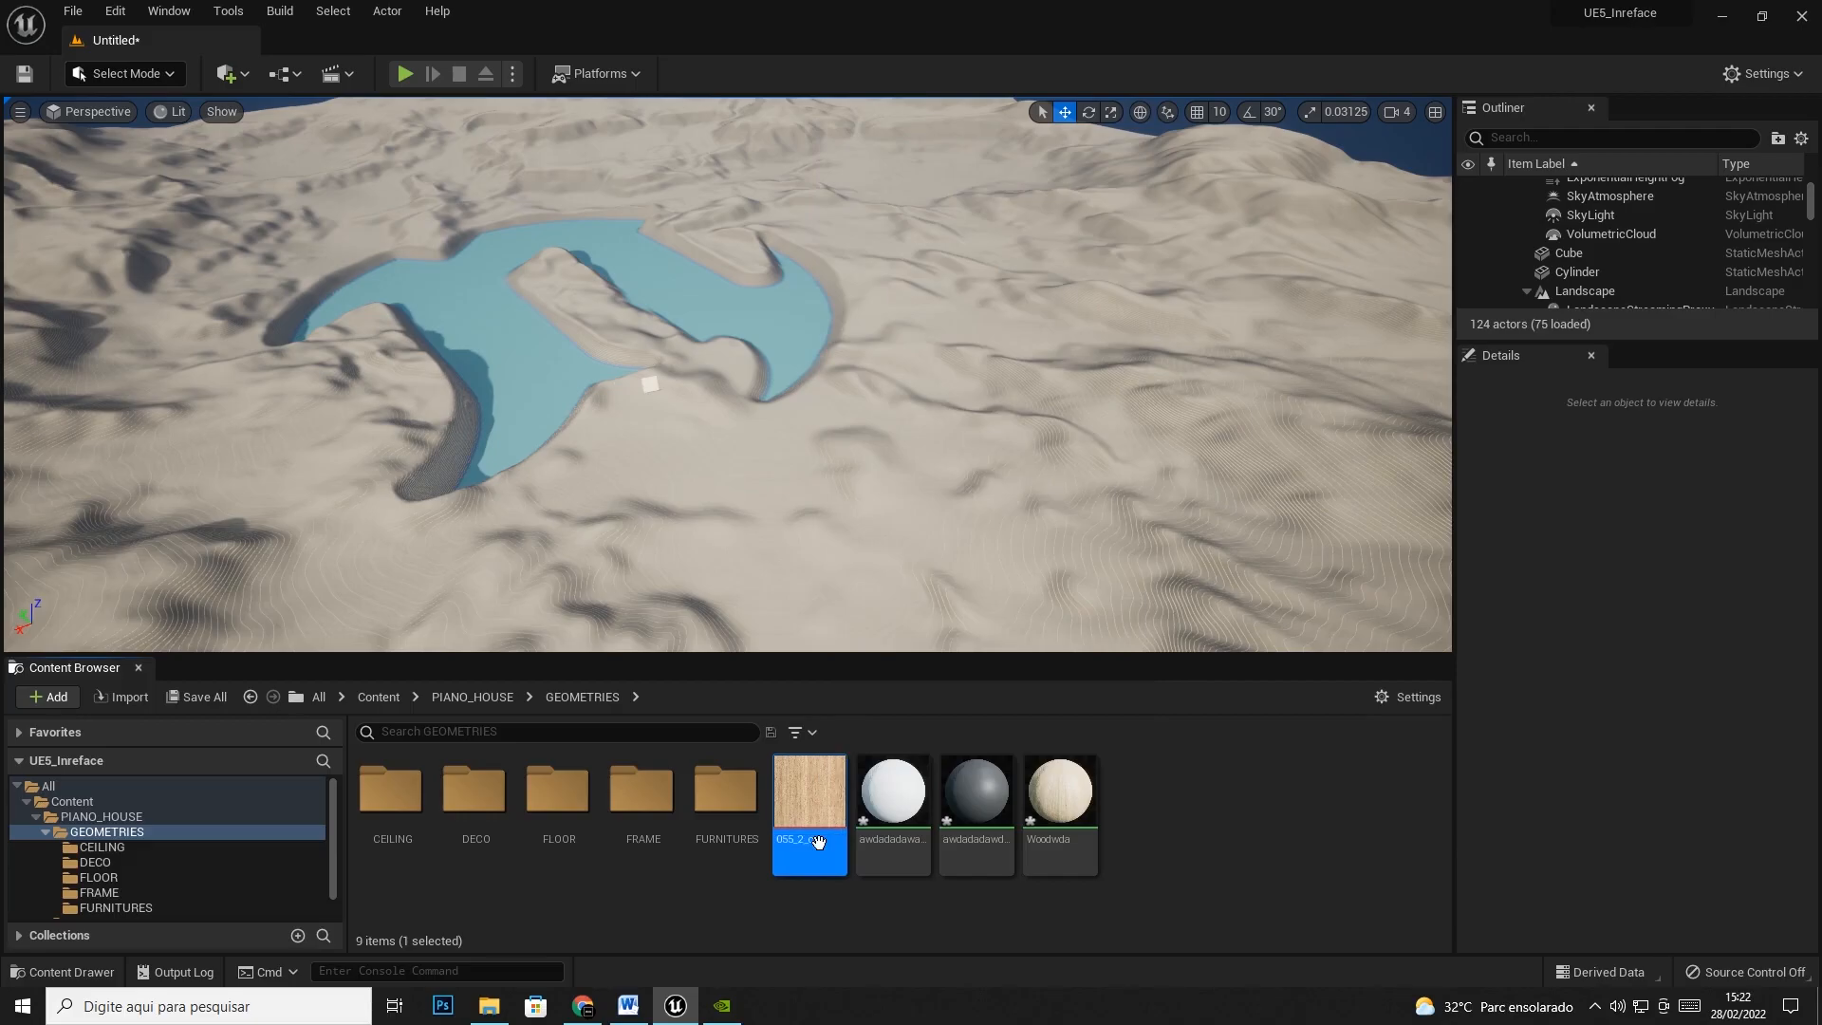
left_click_drag(818, 842, 676, 894)
left_click(1011, 932)
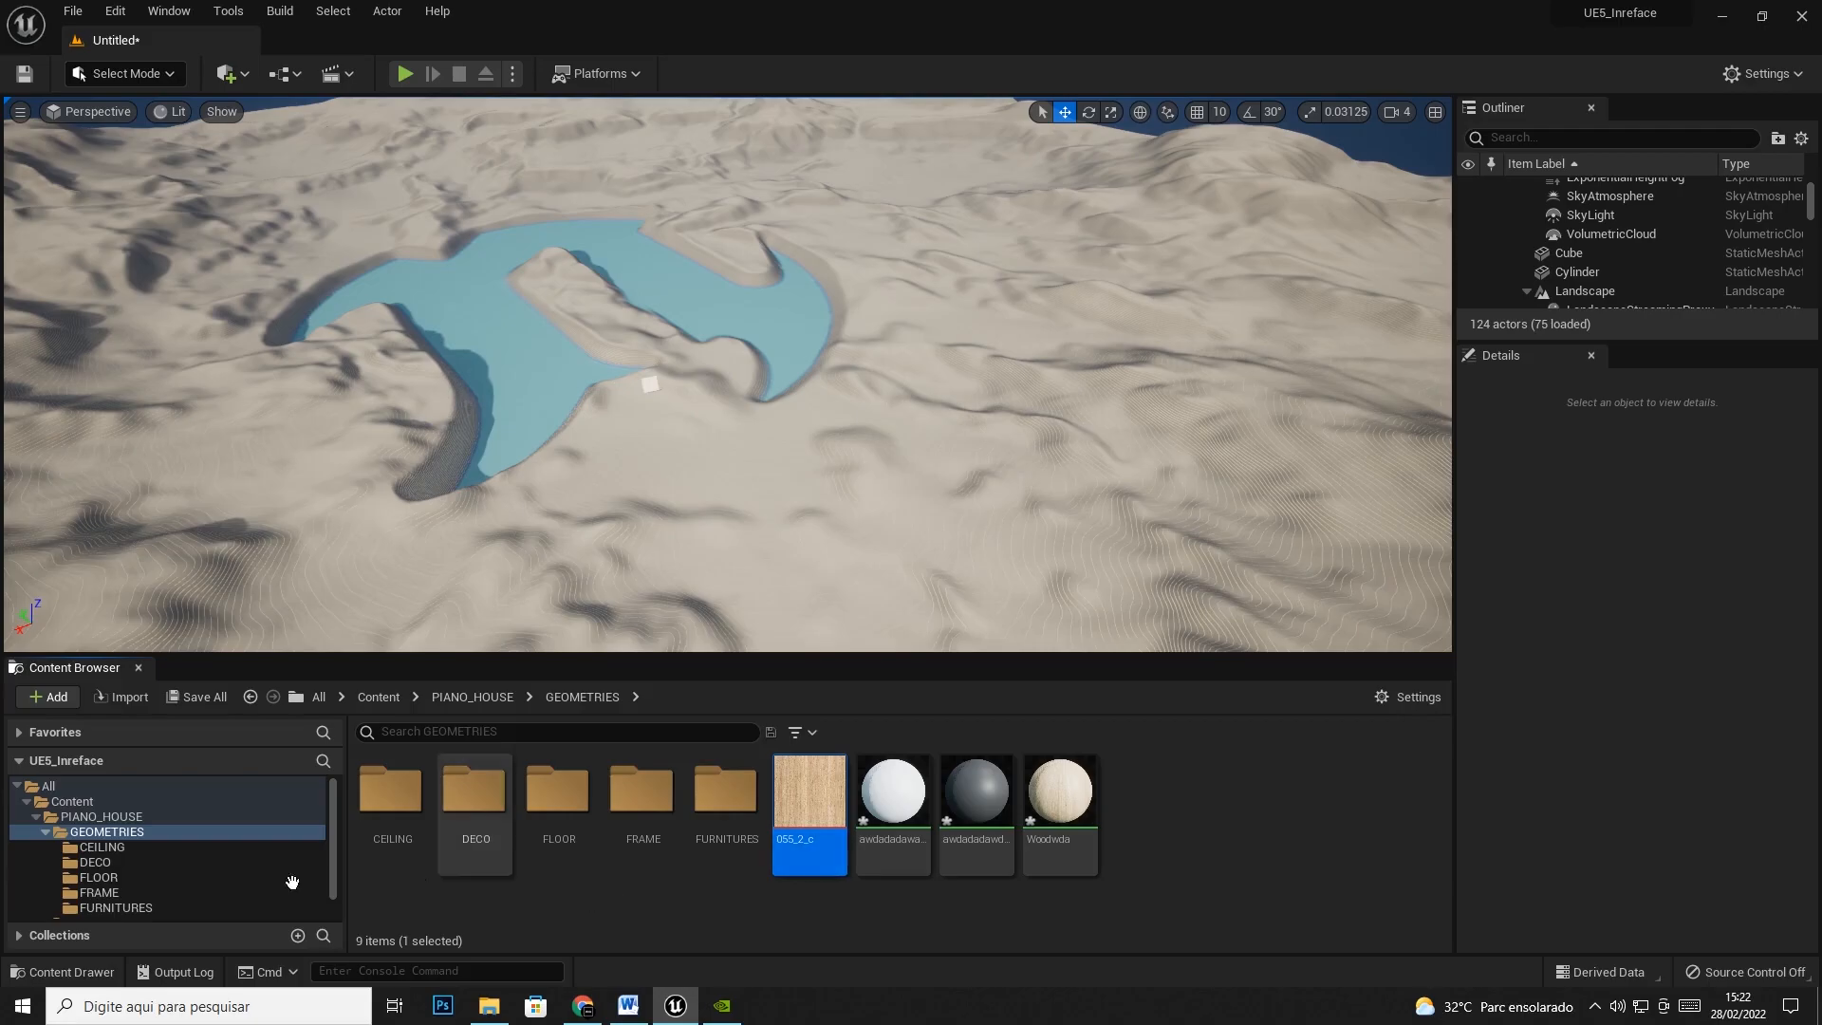
scroll(190, 867, "down", 2)
left_click_drag(809, 821, 91, 913)
left_click(156, 850)
Move the three furniture materials, the two awdadadaw ones and the wood one, from GEOMETRIES into the MATERIALS folder
left_click(826, 808)
left_click(976, 806, "shift")
left_click_drag(826, 806, 99, 897)
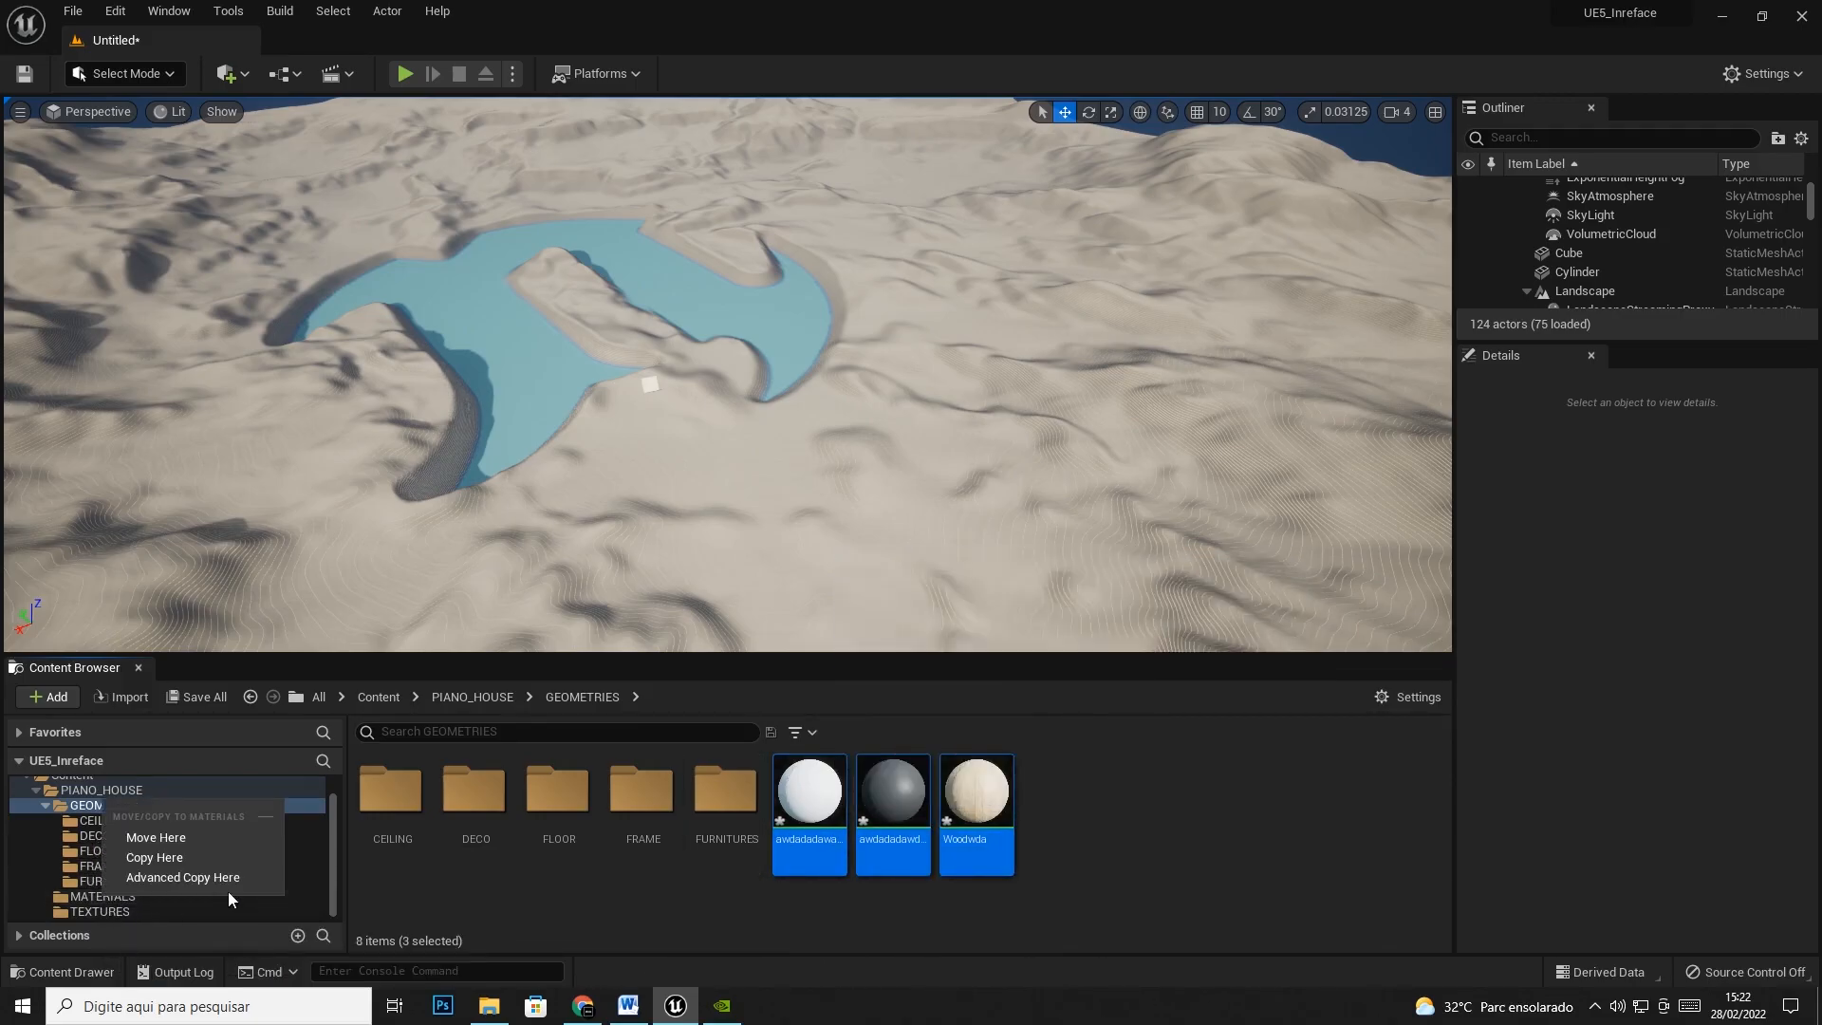
left_click(163, 835)
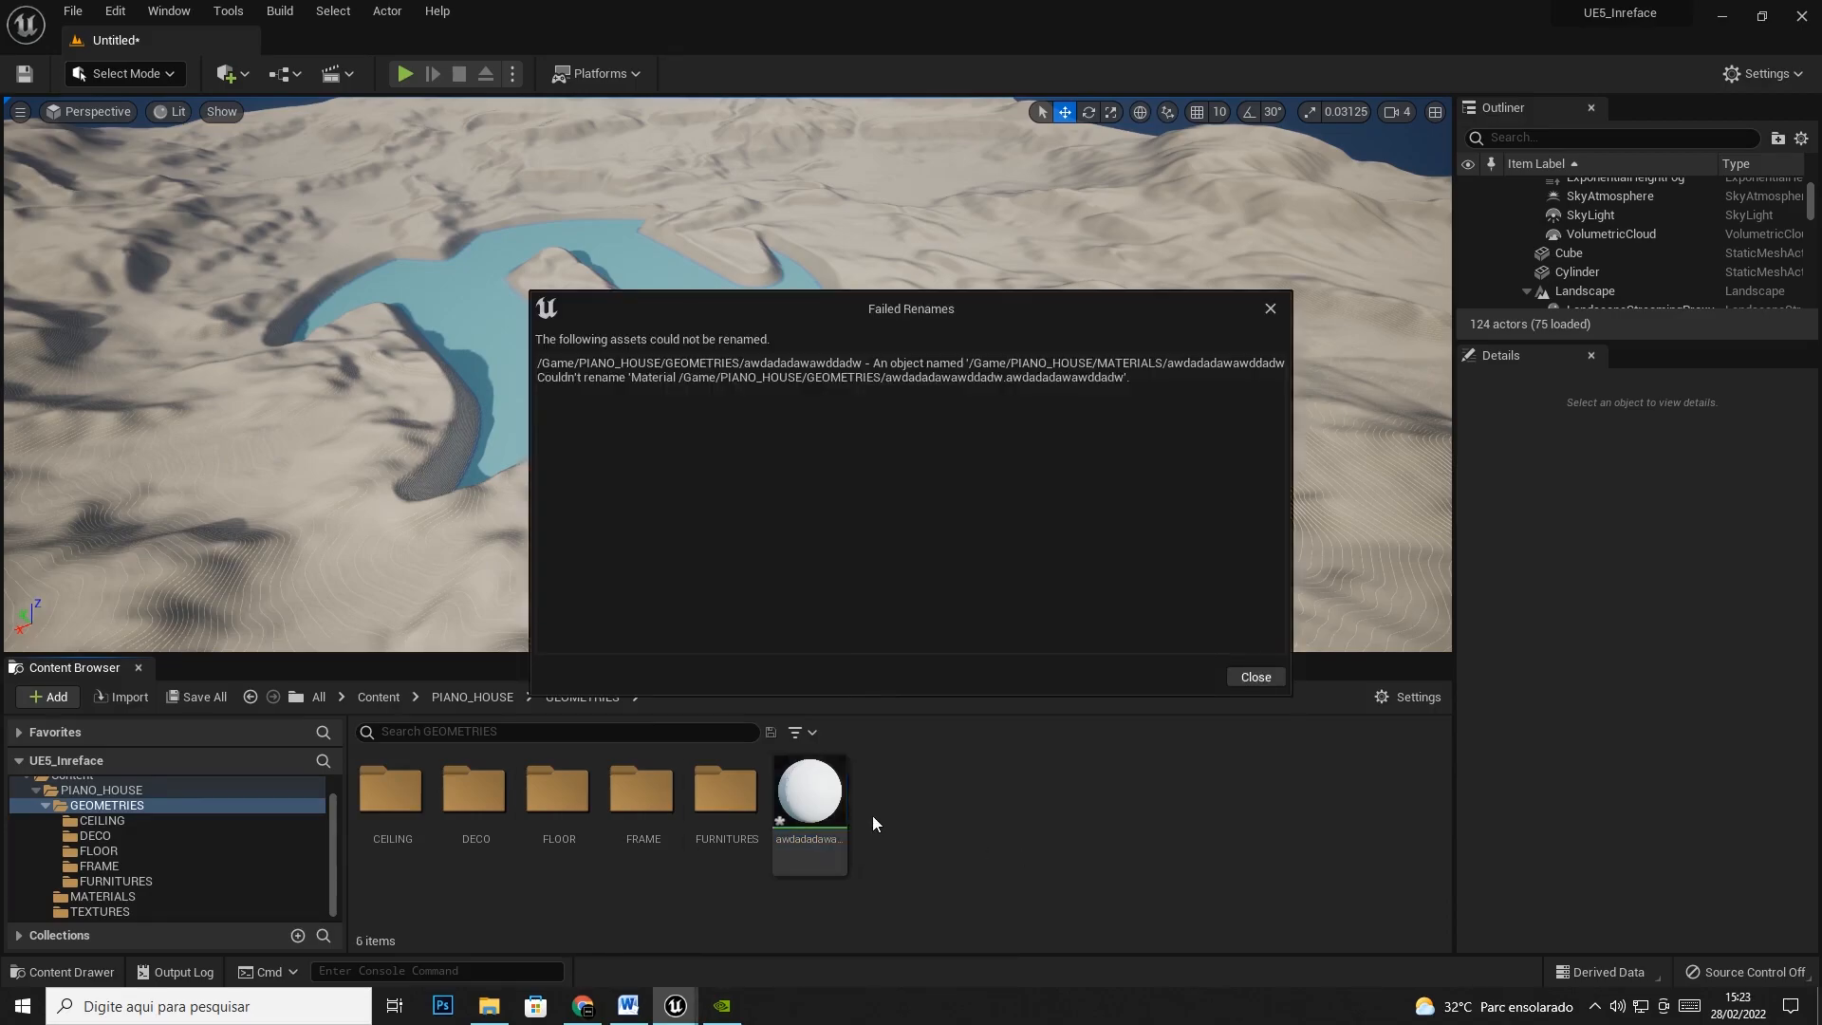
Rename the white material left in GEOMETRIES by adding the suffix _b to its name
right_click(821, 796)
left_click(921, 427)
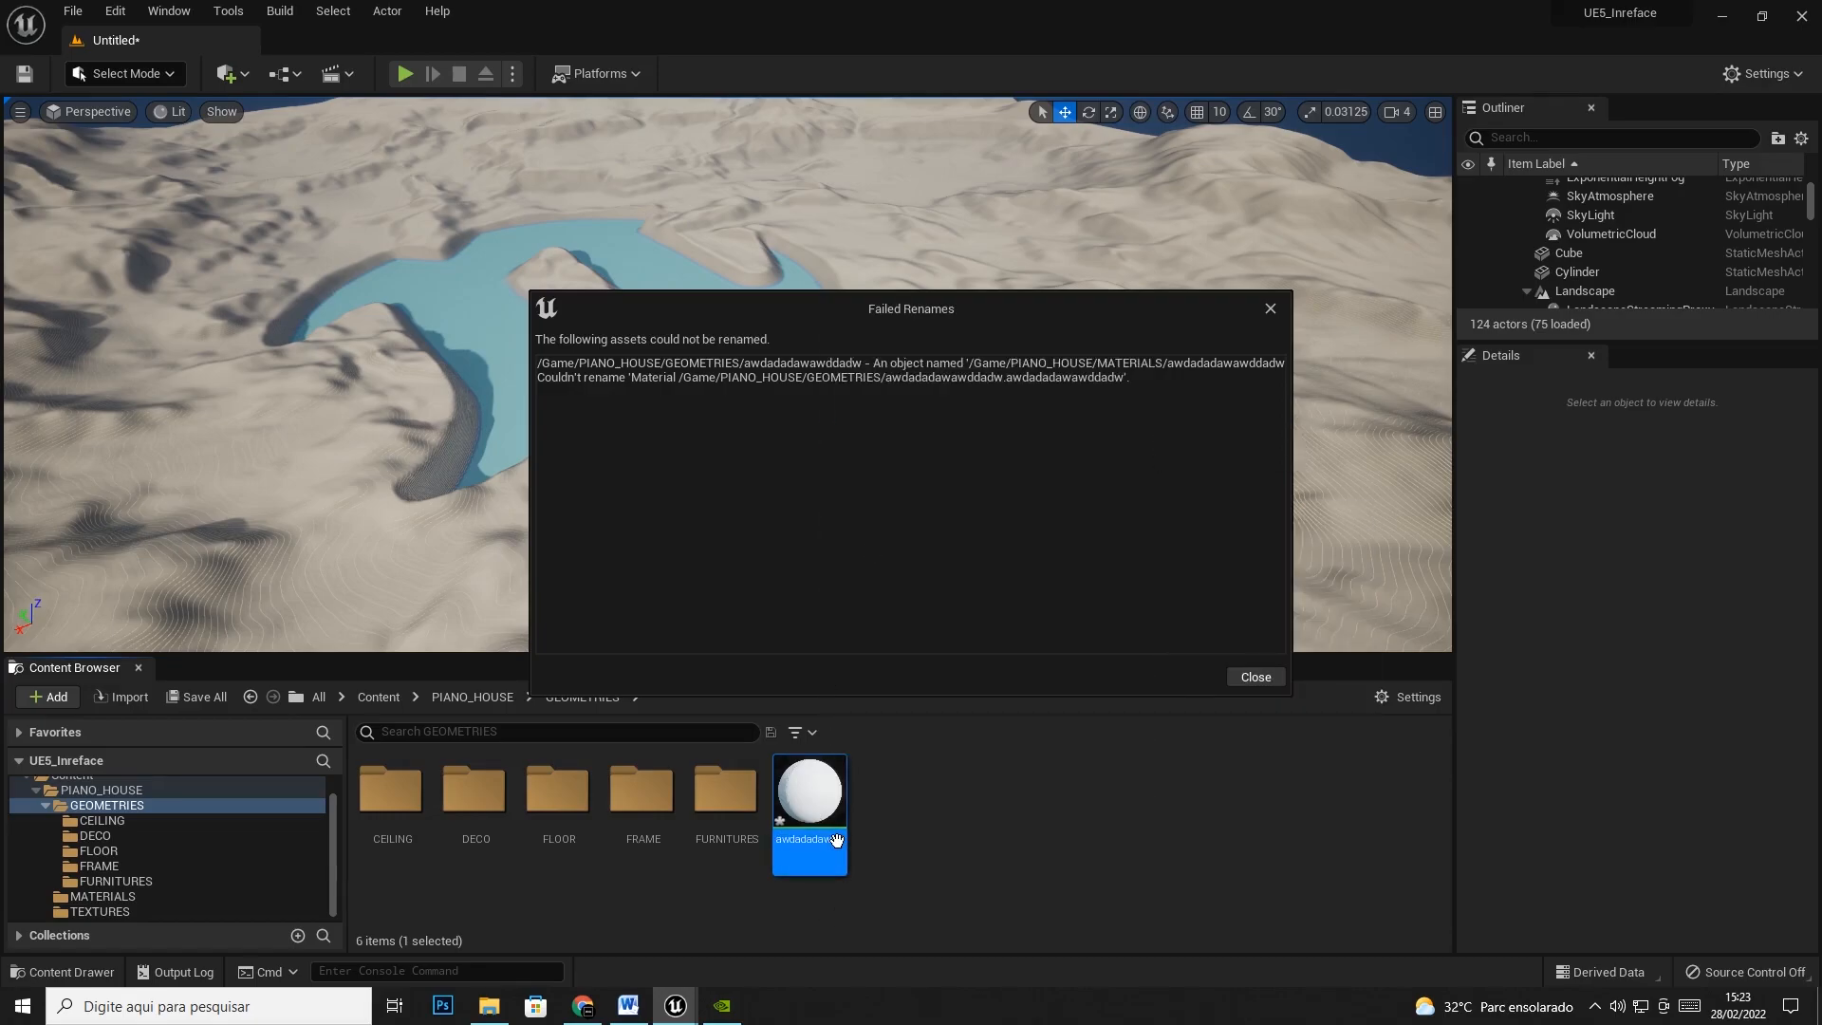
right_click(836, 840)
left_click(909, 478)
right_click(831, 842)
left_click(899, 459)
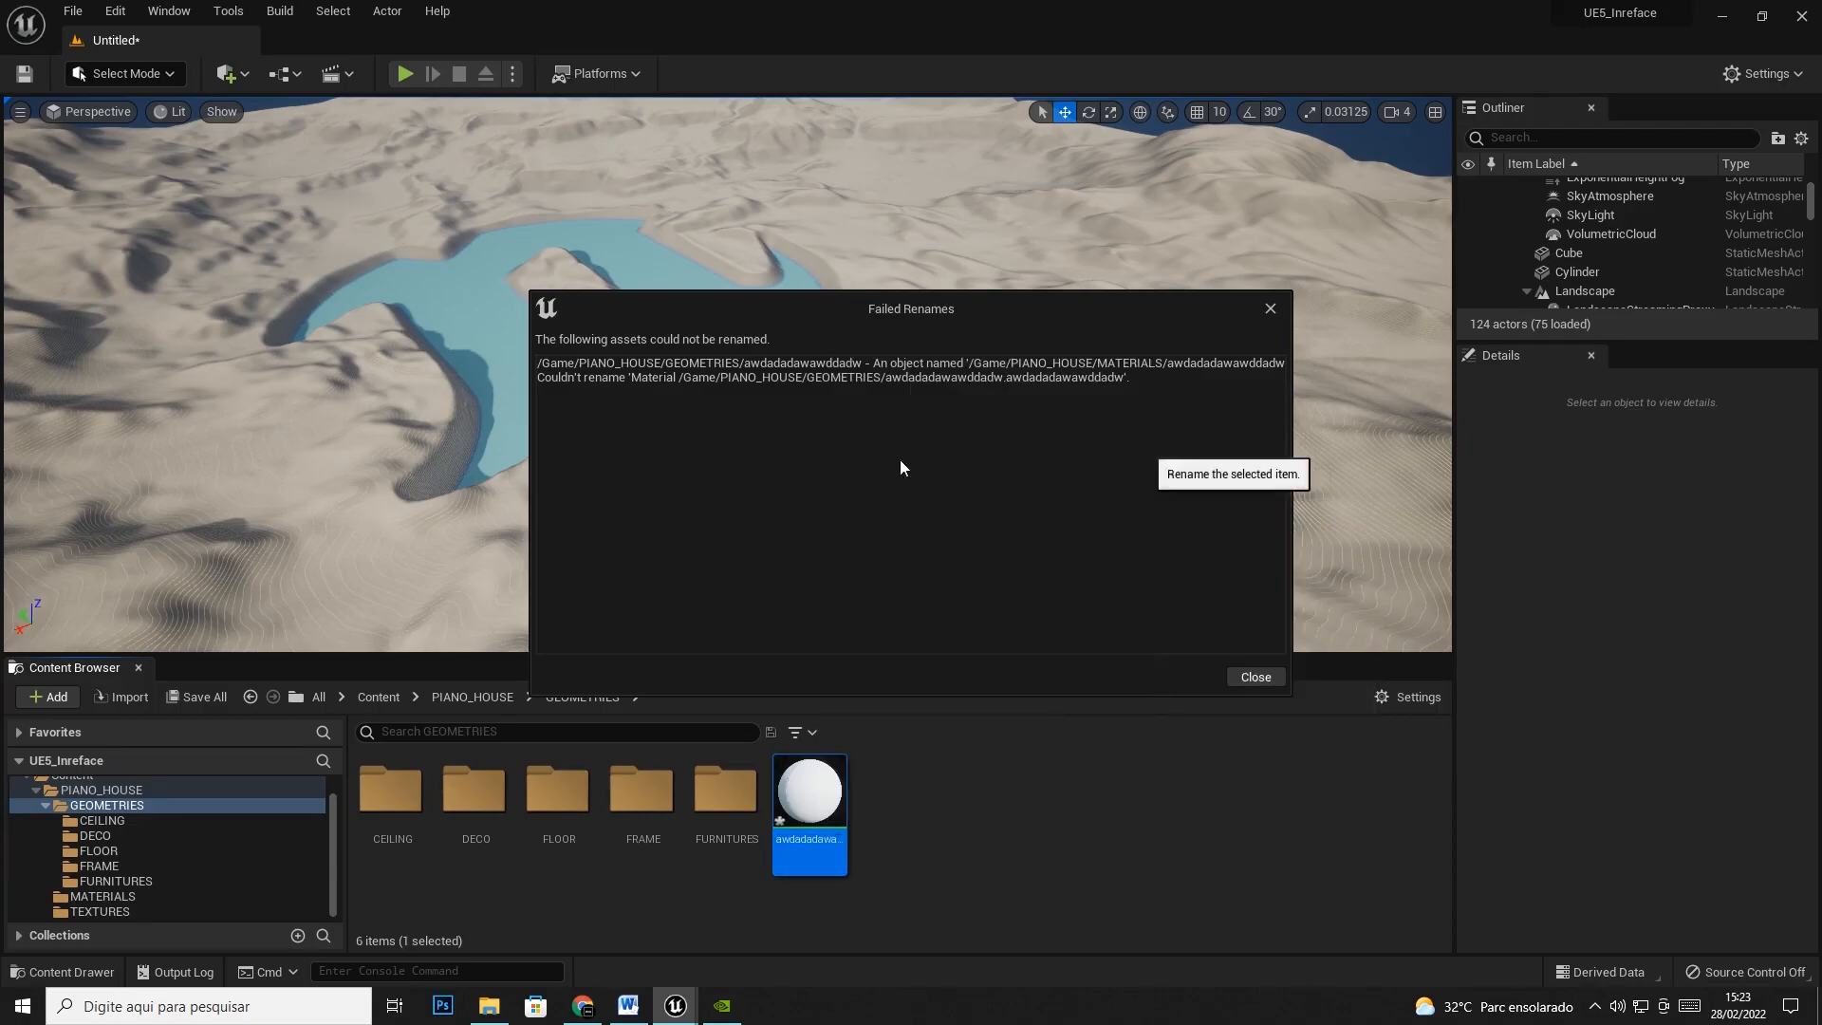
right_click(818, 818)
left_click(891, 455)
type("_b")
key("Return")
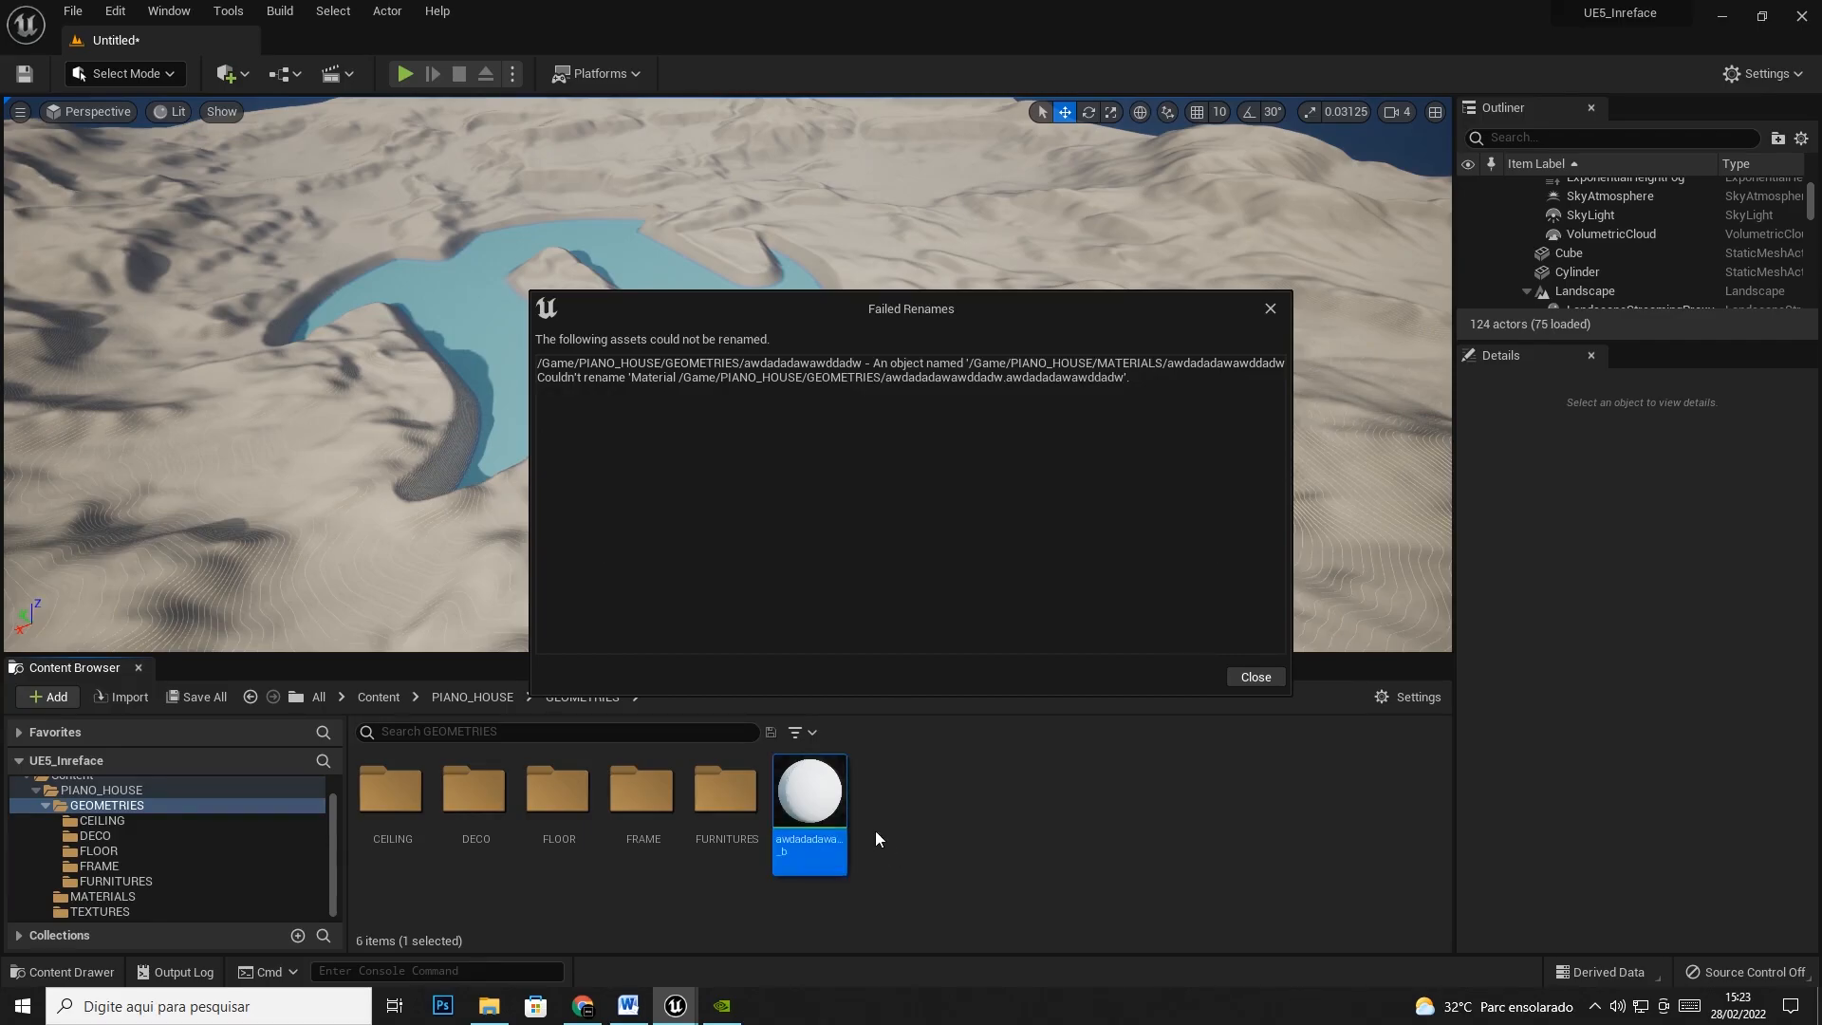
Move the renamed white _b material into the MATERIALS folder and close the Failed Renames message
left_click_drag(822, 795, 102, 896)
left_click(174, 840)
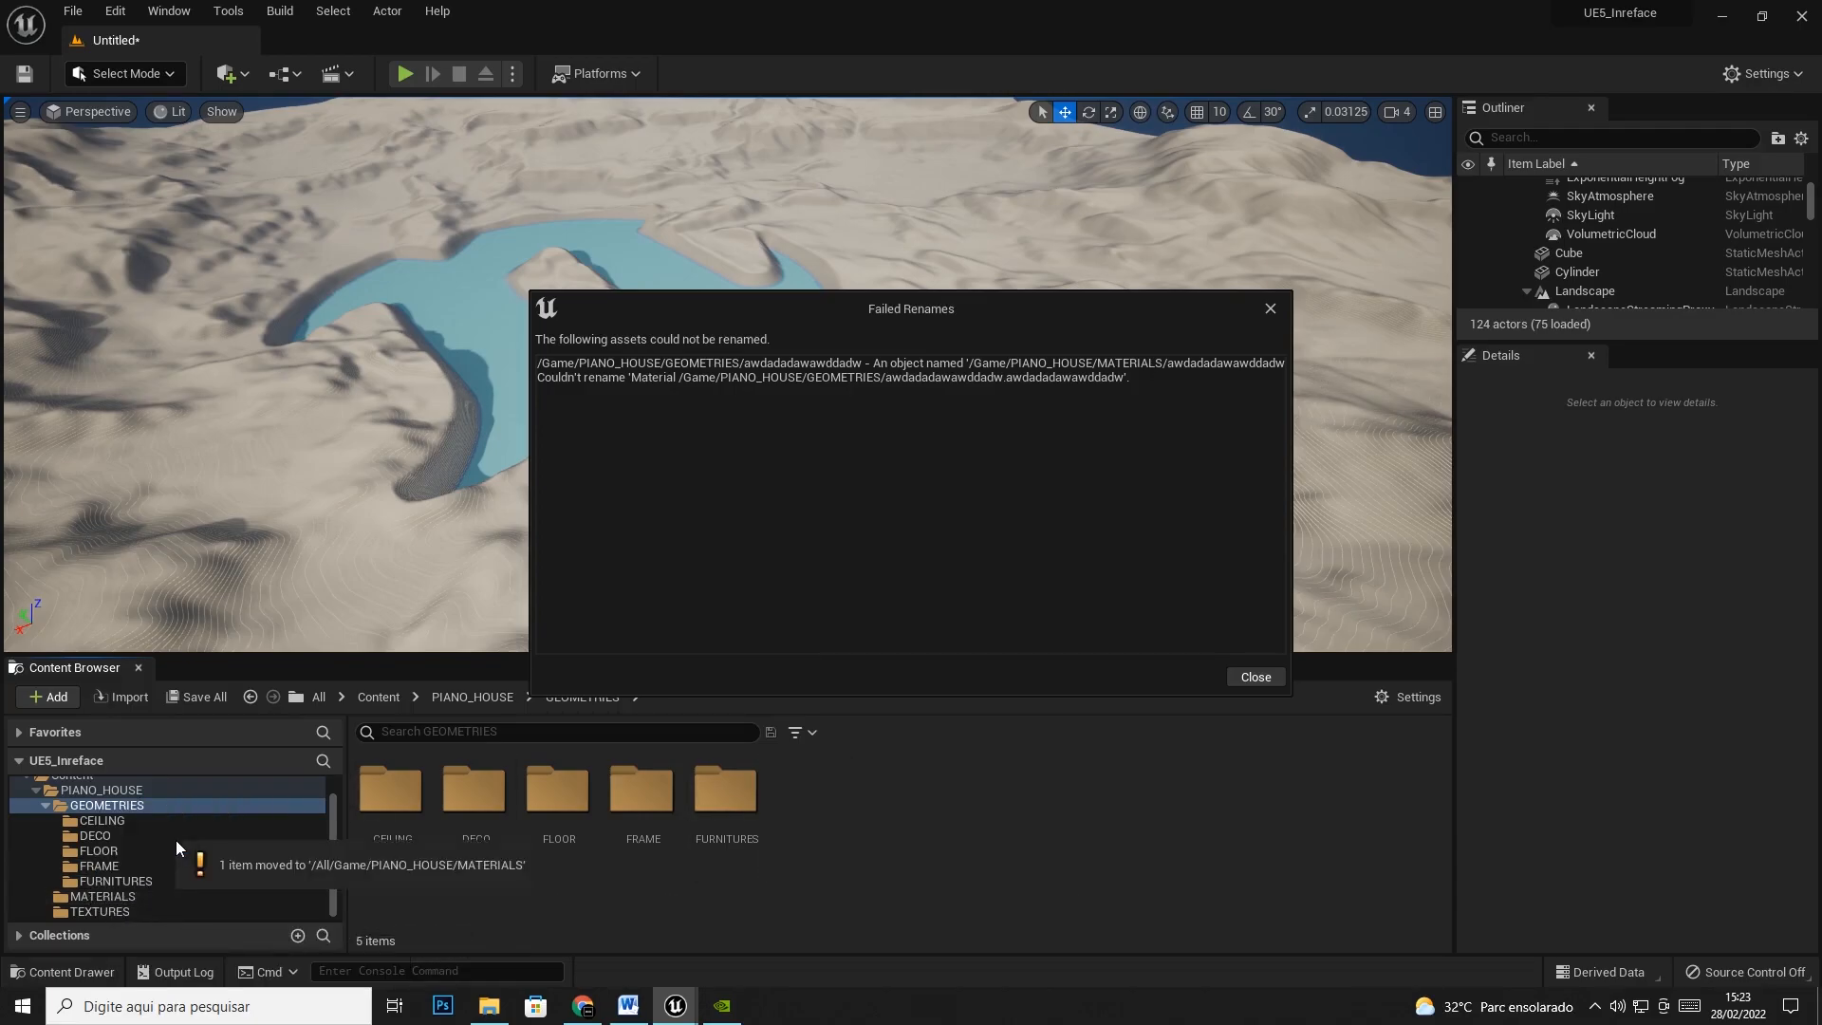
left_click(1270, 309)
Create another subfolder inside GEOMETRIES, keeping the default name NewFolder
right_click(846, 853)
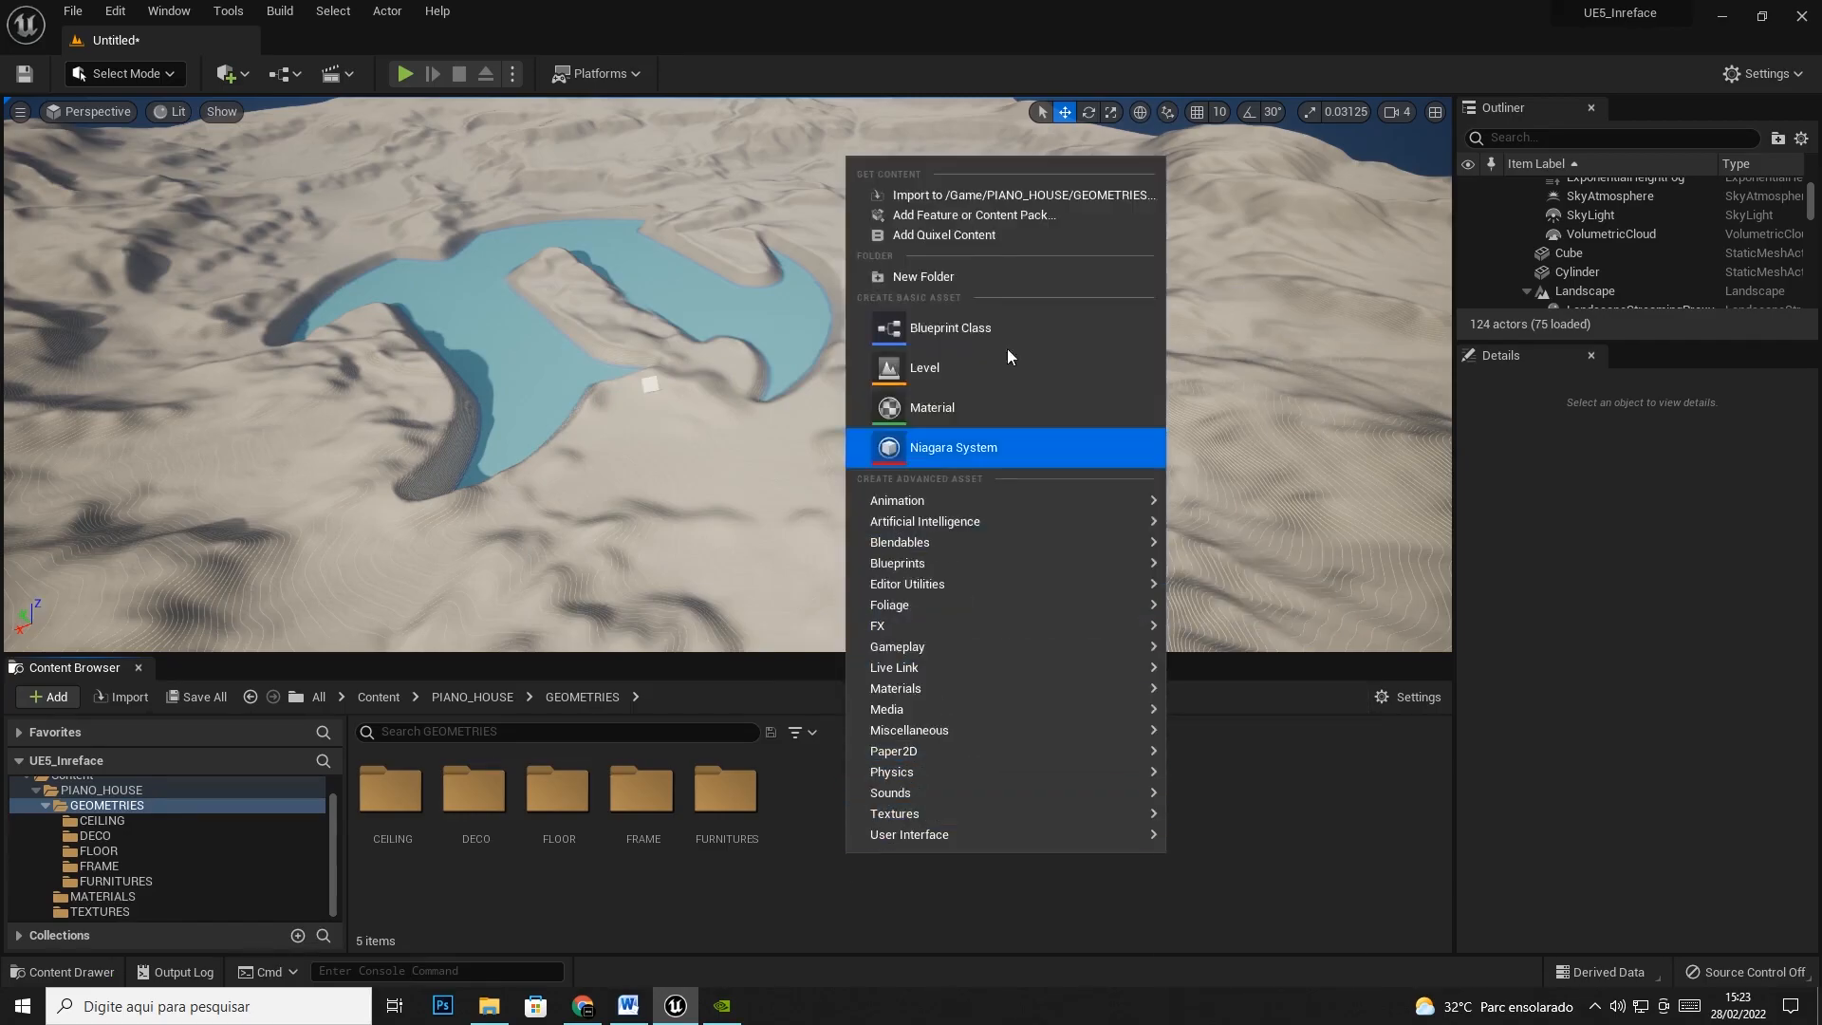
left_click(1010, 277)
key("Return")
Import all meshes of the SM_Lamp_ FBX file from the Lamp source folder into GEOMETRIES and close the message log
right_click(927, 822)
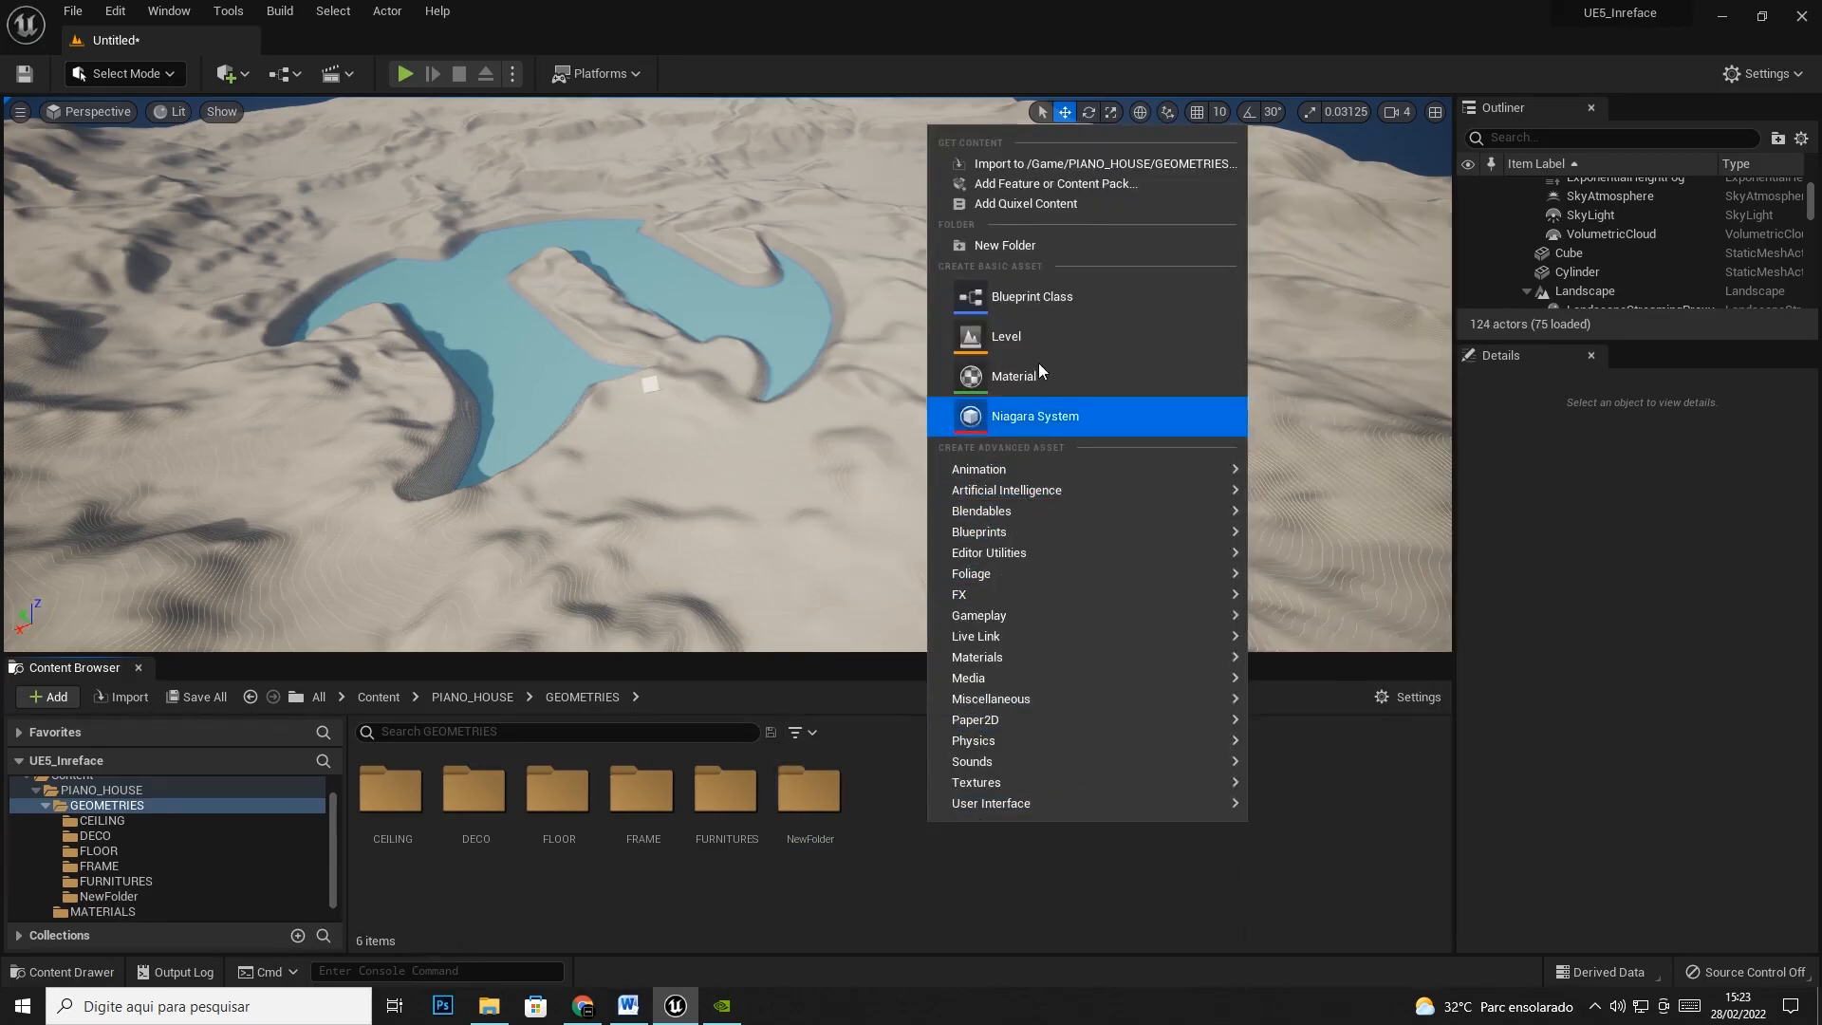
left_click(1076, 165)
left_click(643, 49)
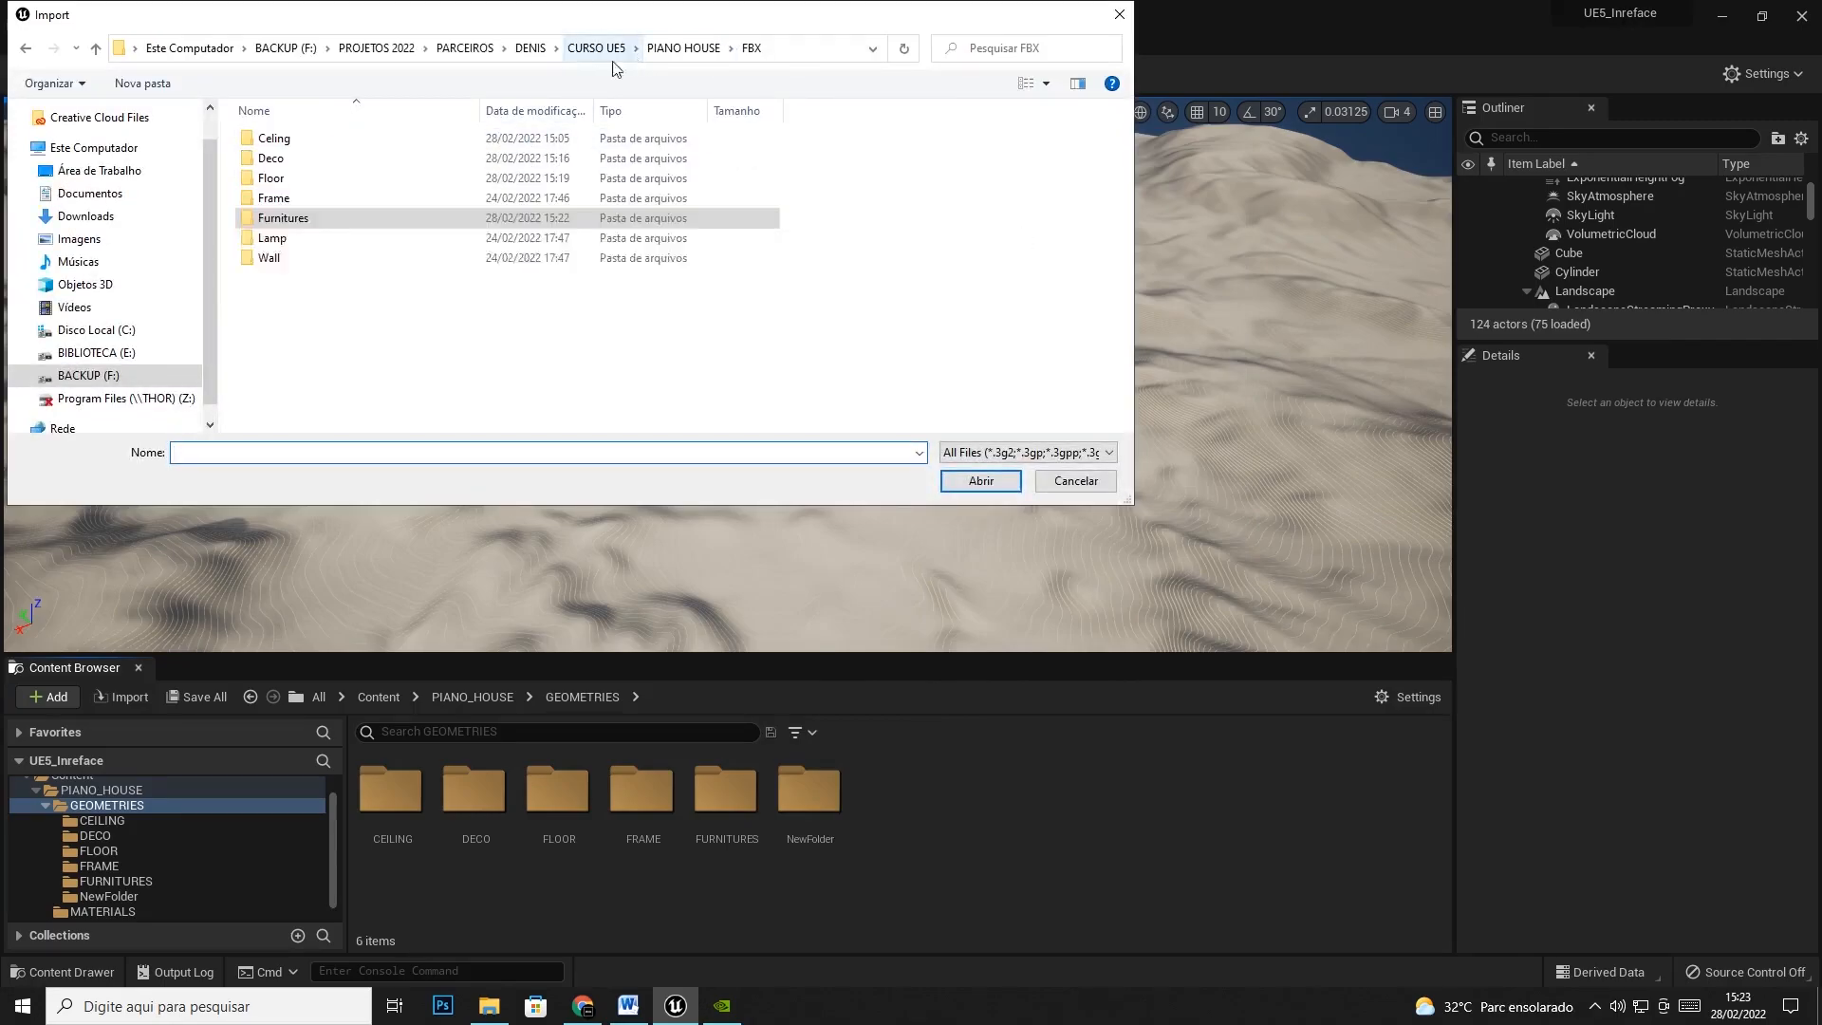
double_click(271, 238)
left_click(285, 137)
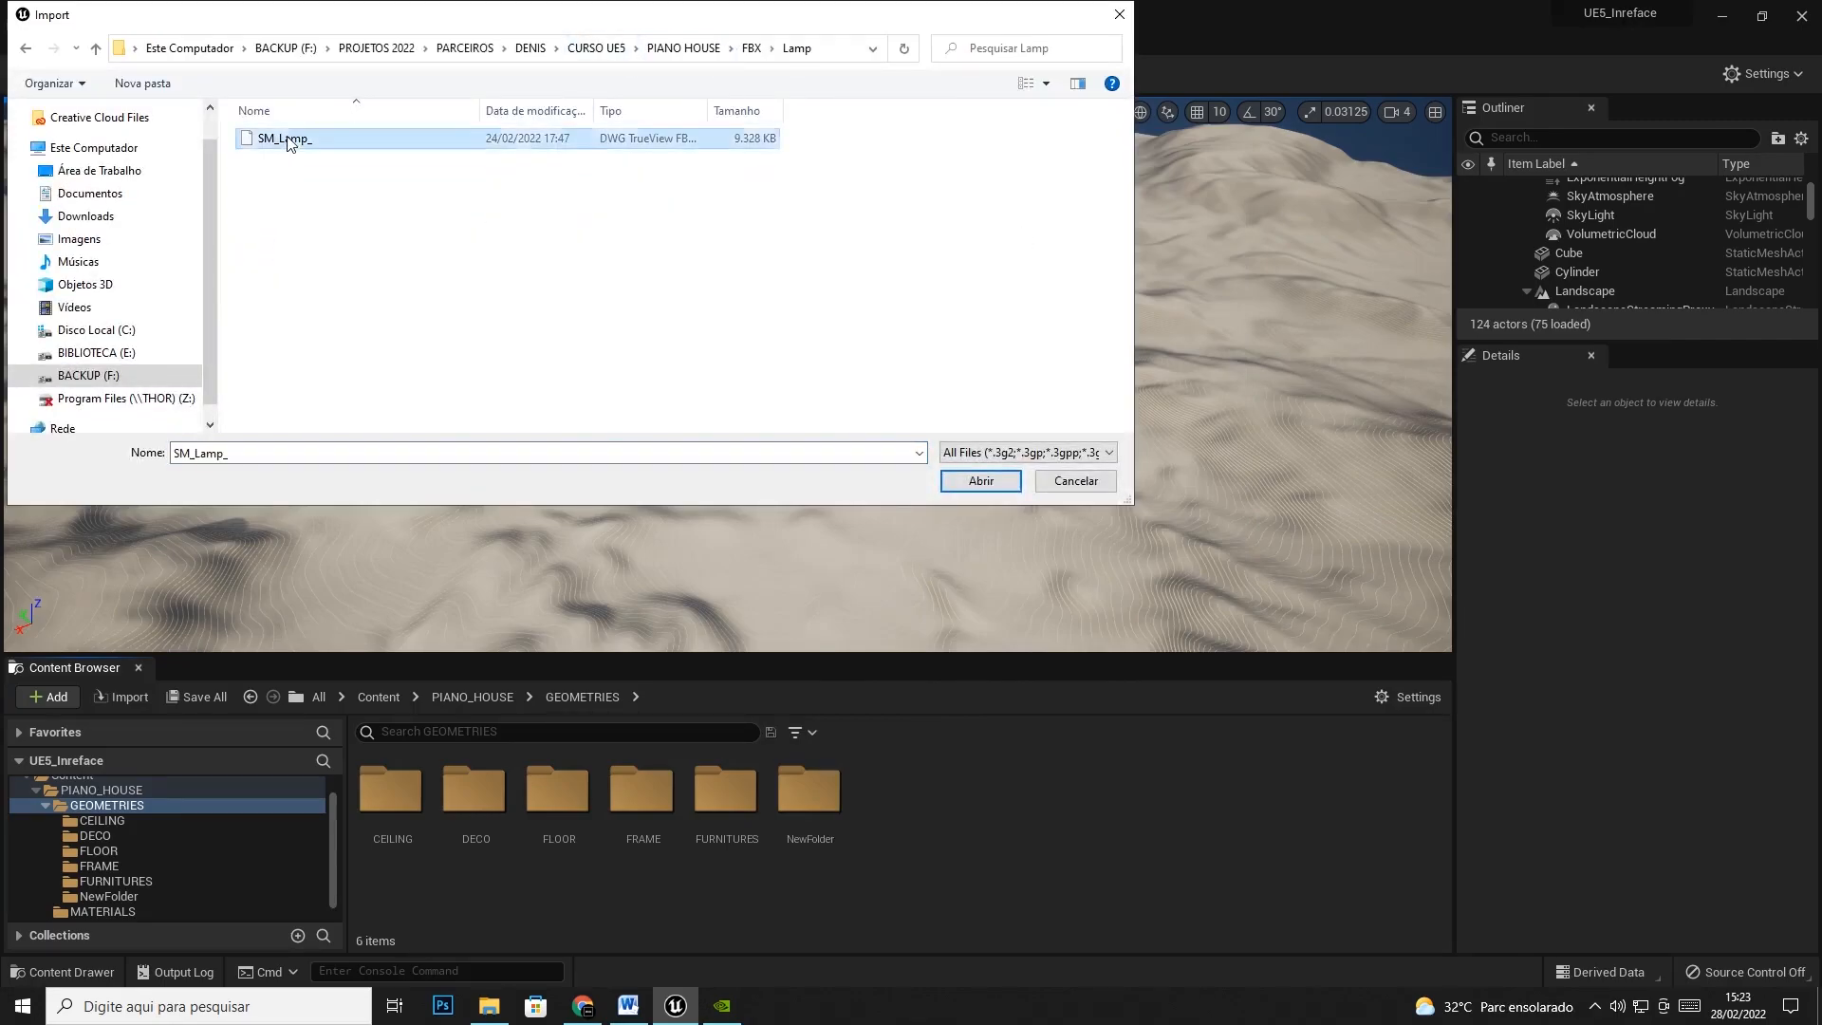
left_click(995, 482)
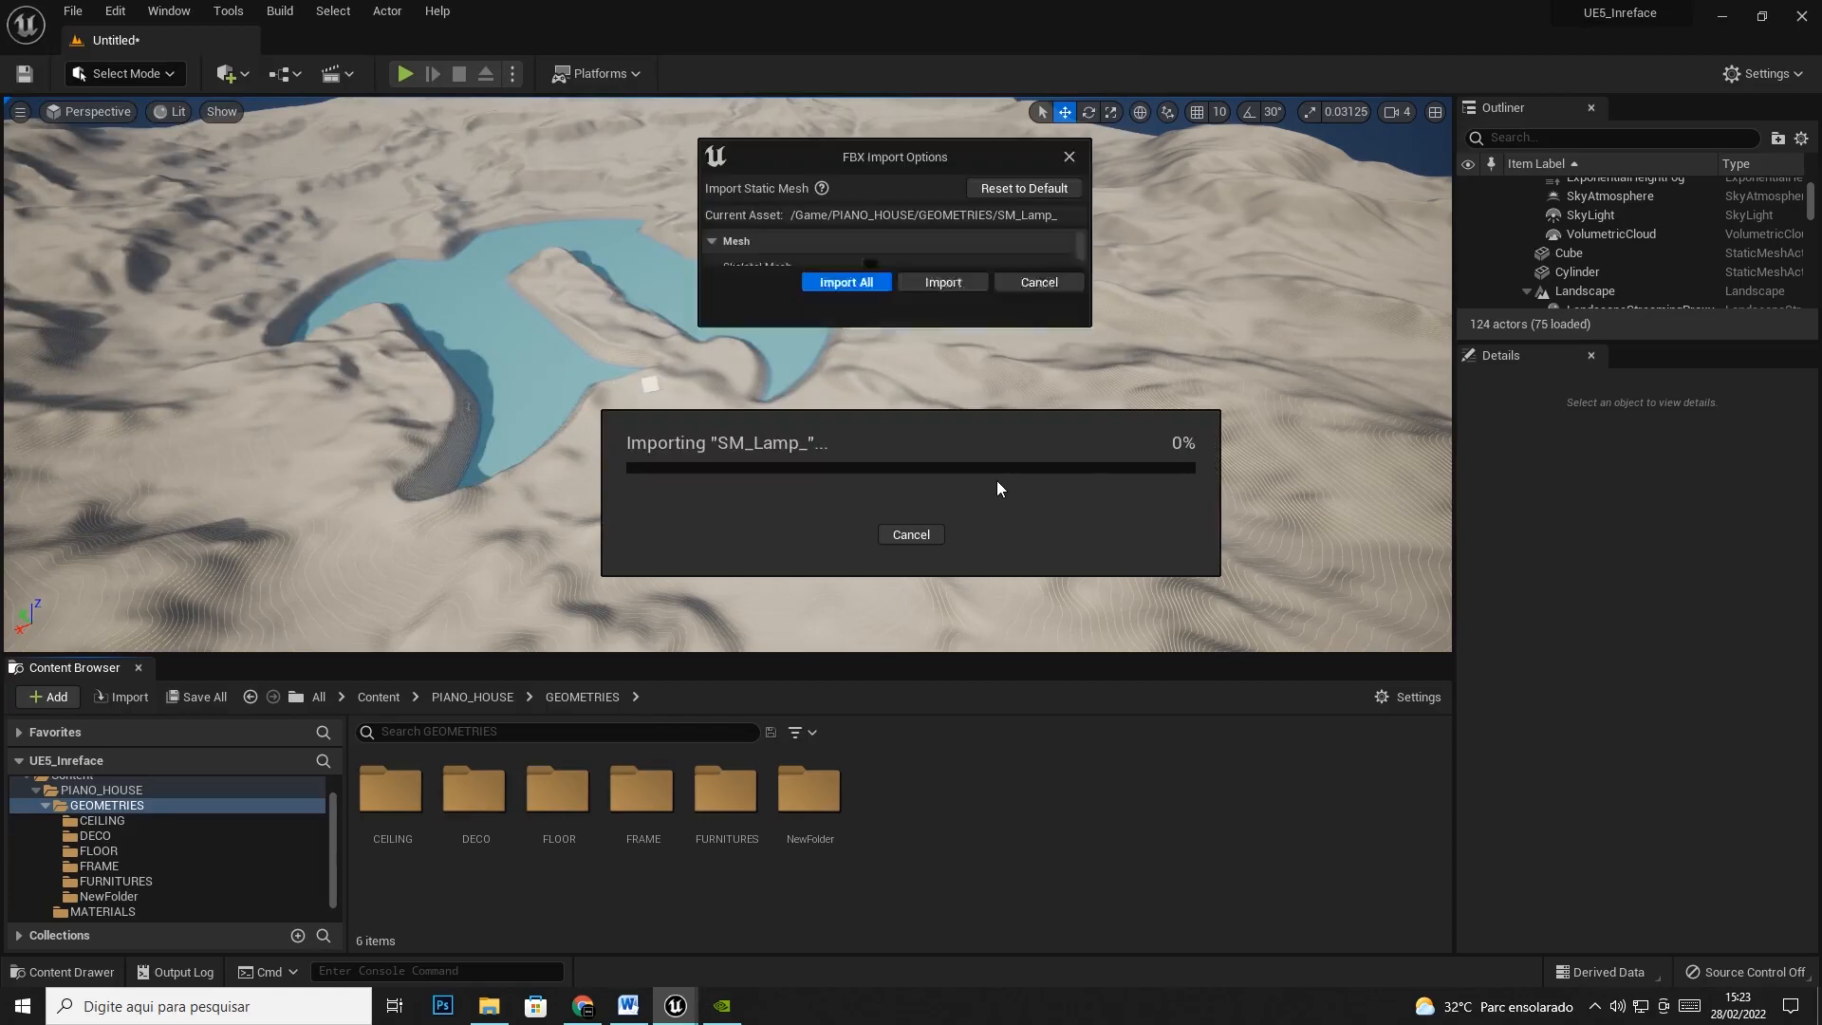
left_click(862, 863)
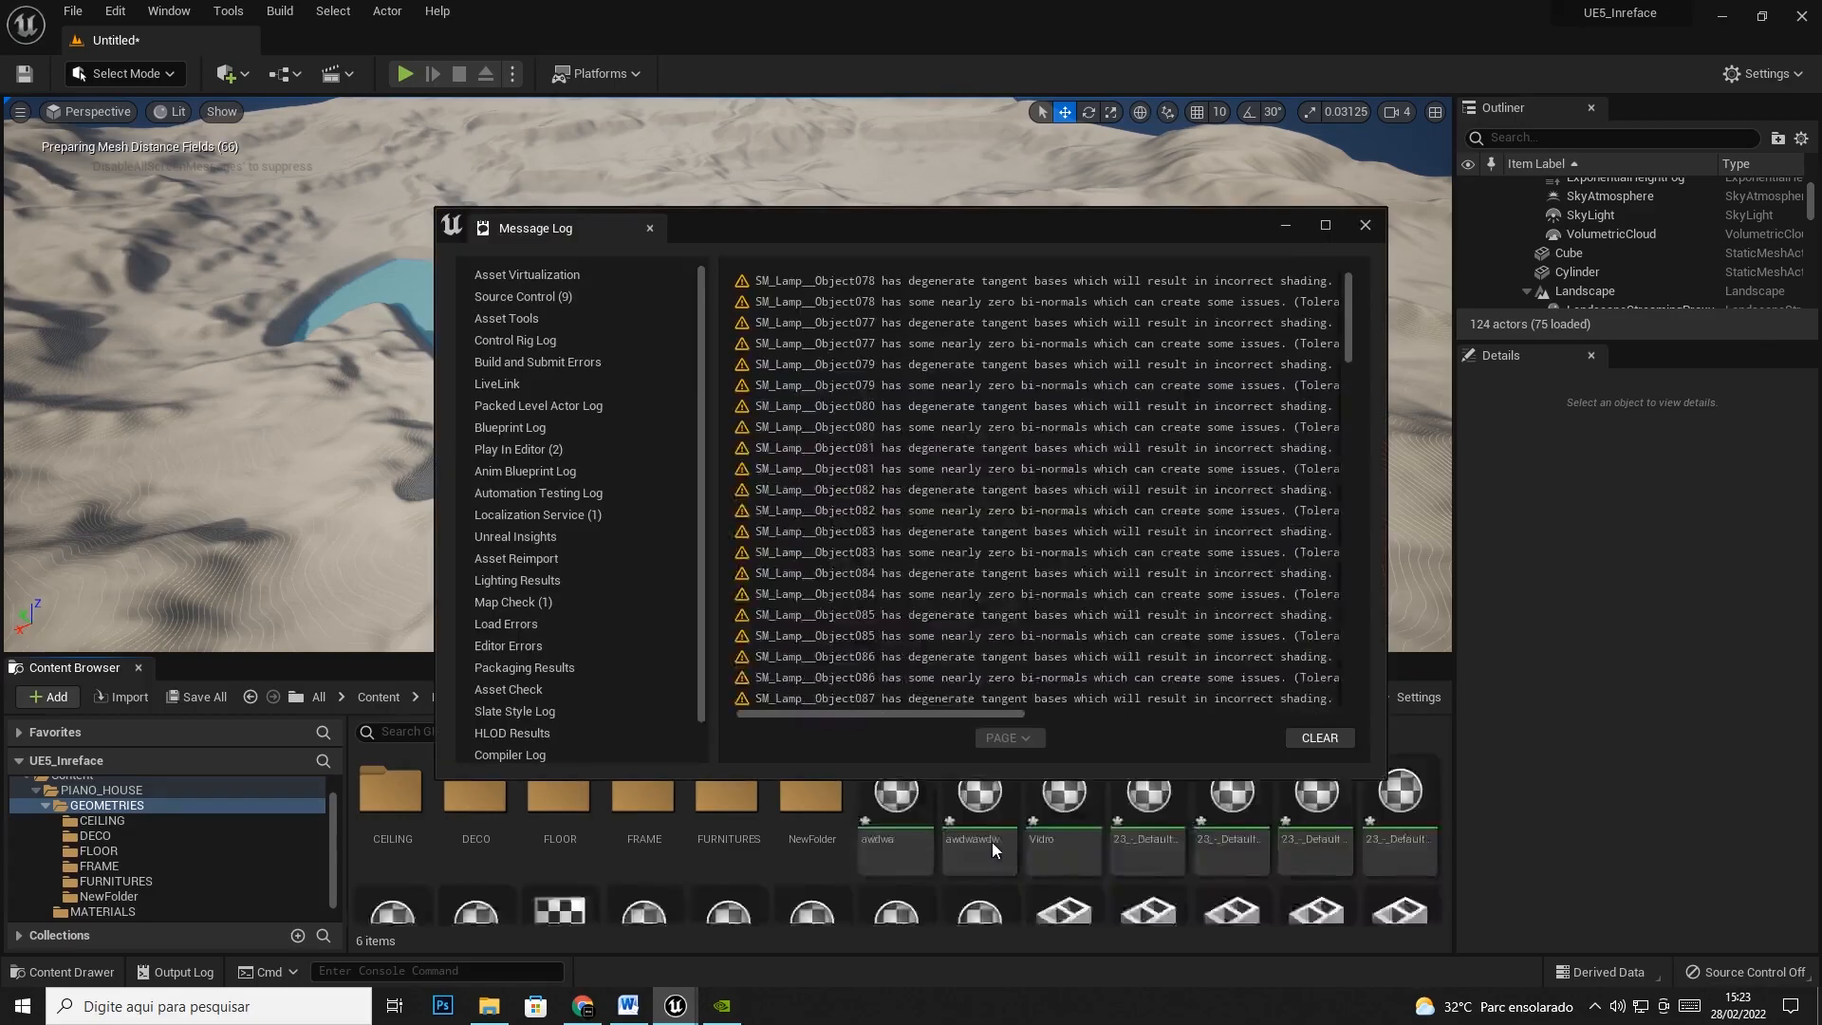
left_click(1369, 224)
Select all imported SM_Lamp_ static meshes in GEOMETRIES and move them into NewFolder
scroll(1074, 844, "down", 3)
scroll(1106, 848, "up", 1)
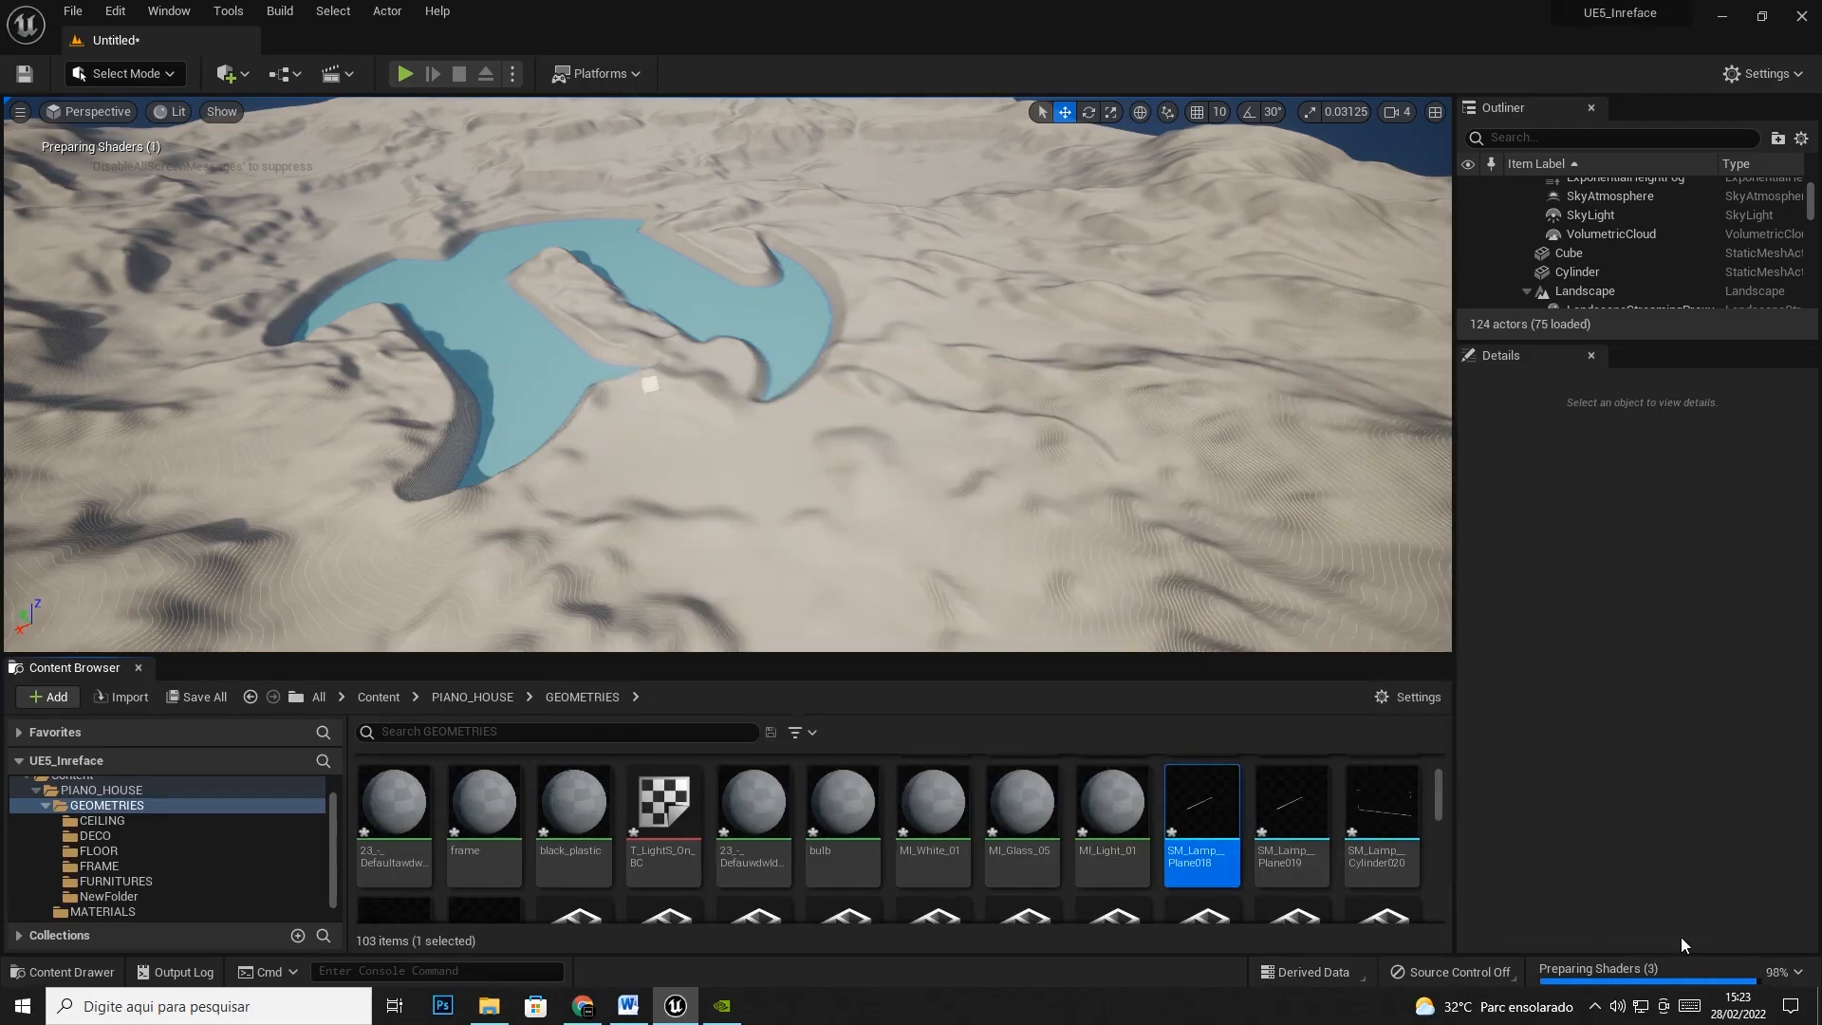
scroll(1270, 845, "down", 2)
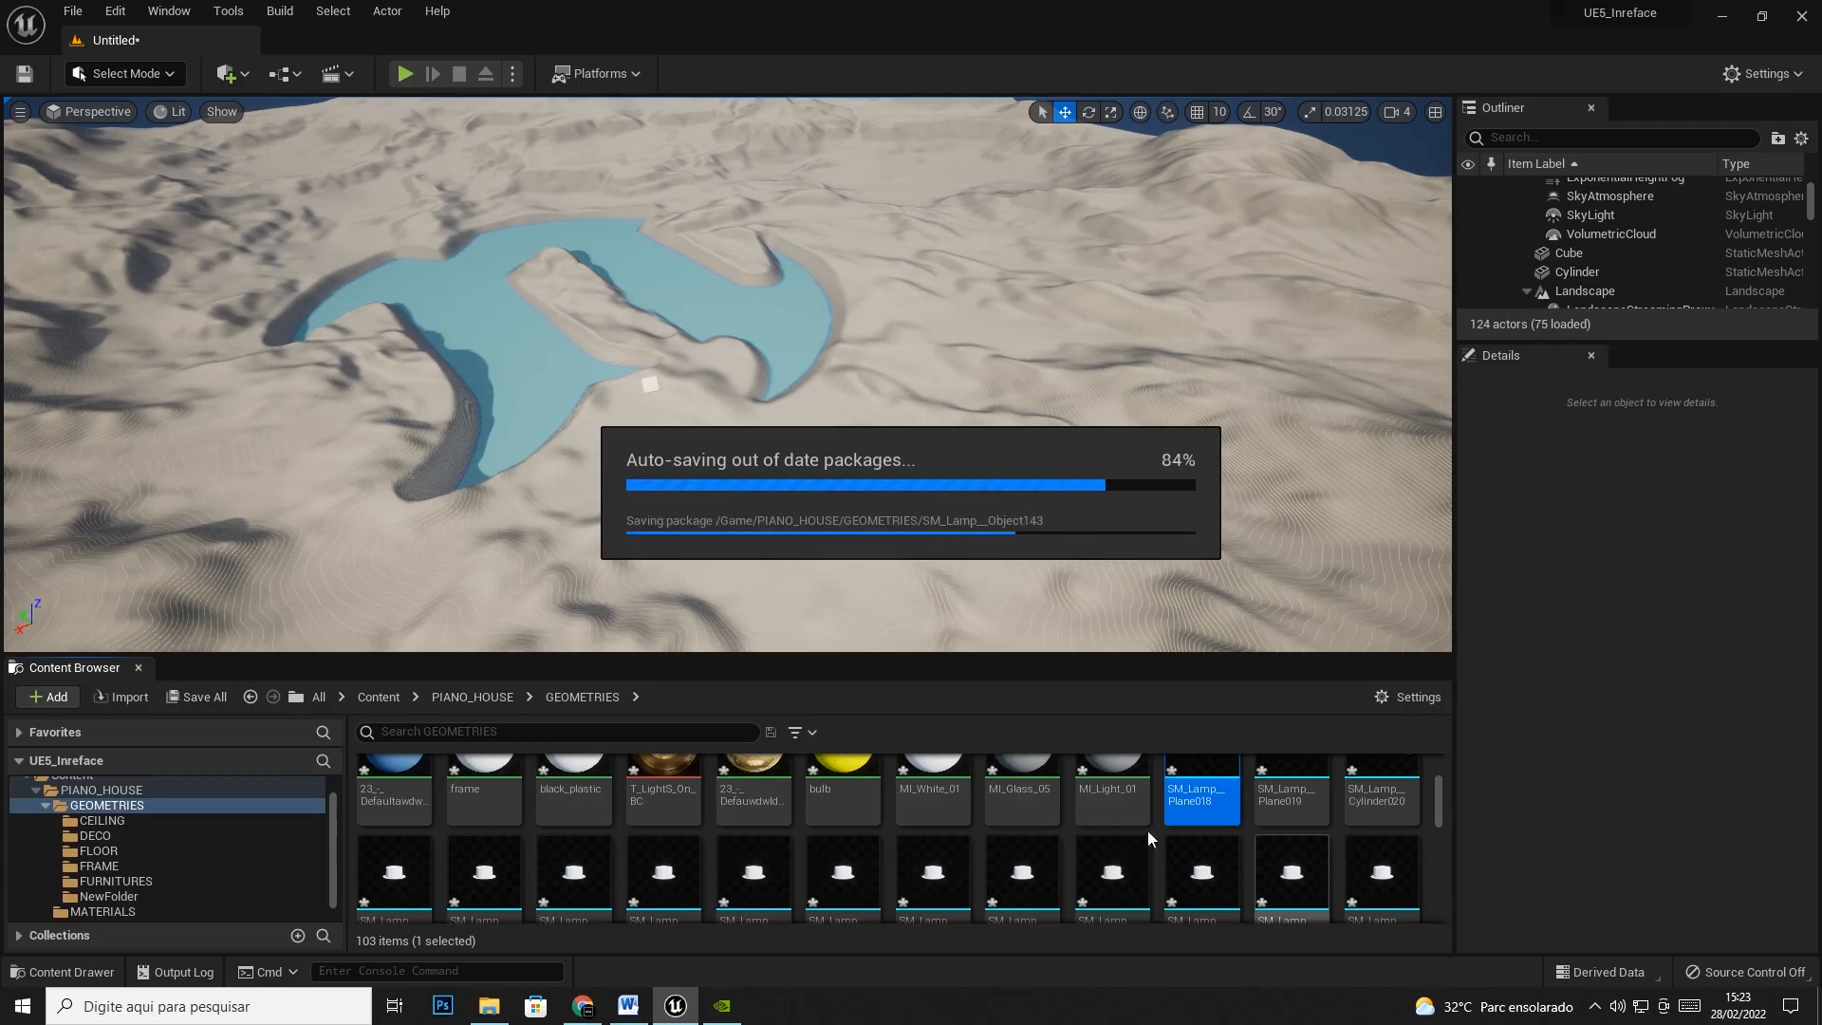
scroll(1166, 821, "down", 2)
scroll(1169, 823, "down", 5)
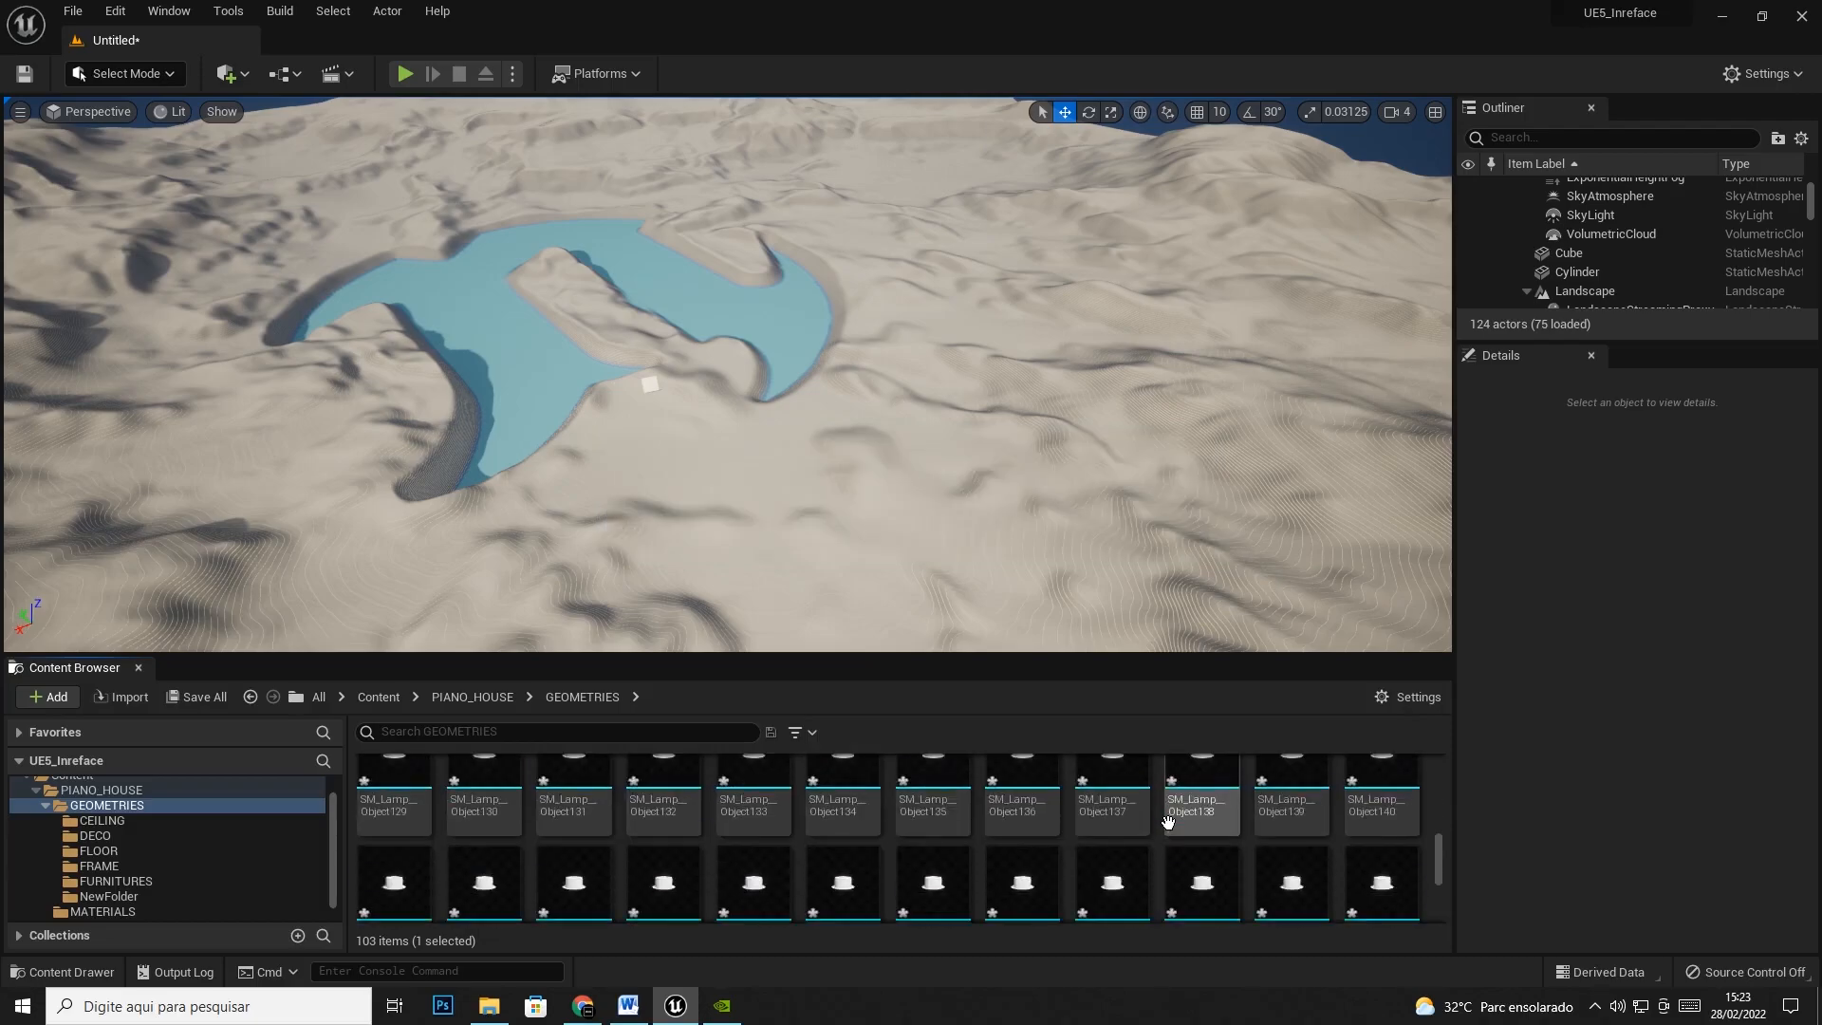
left_click(933, 834, "shift")
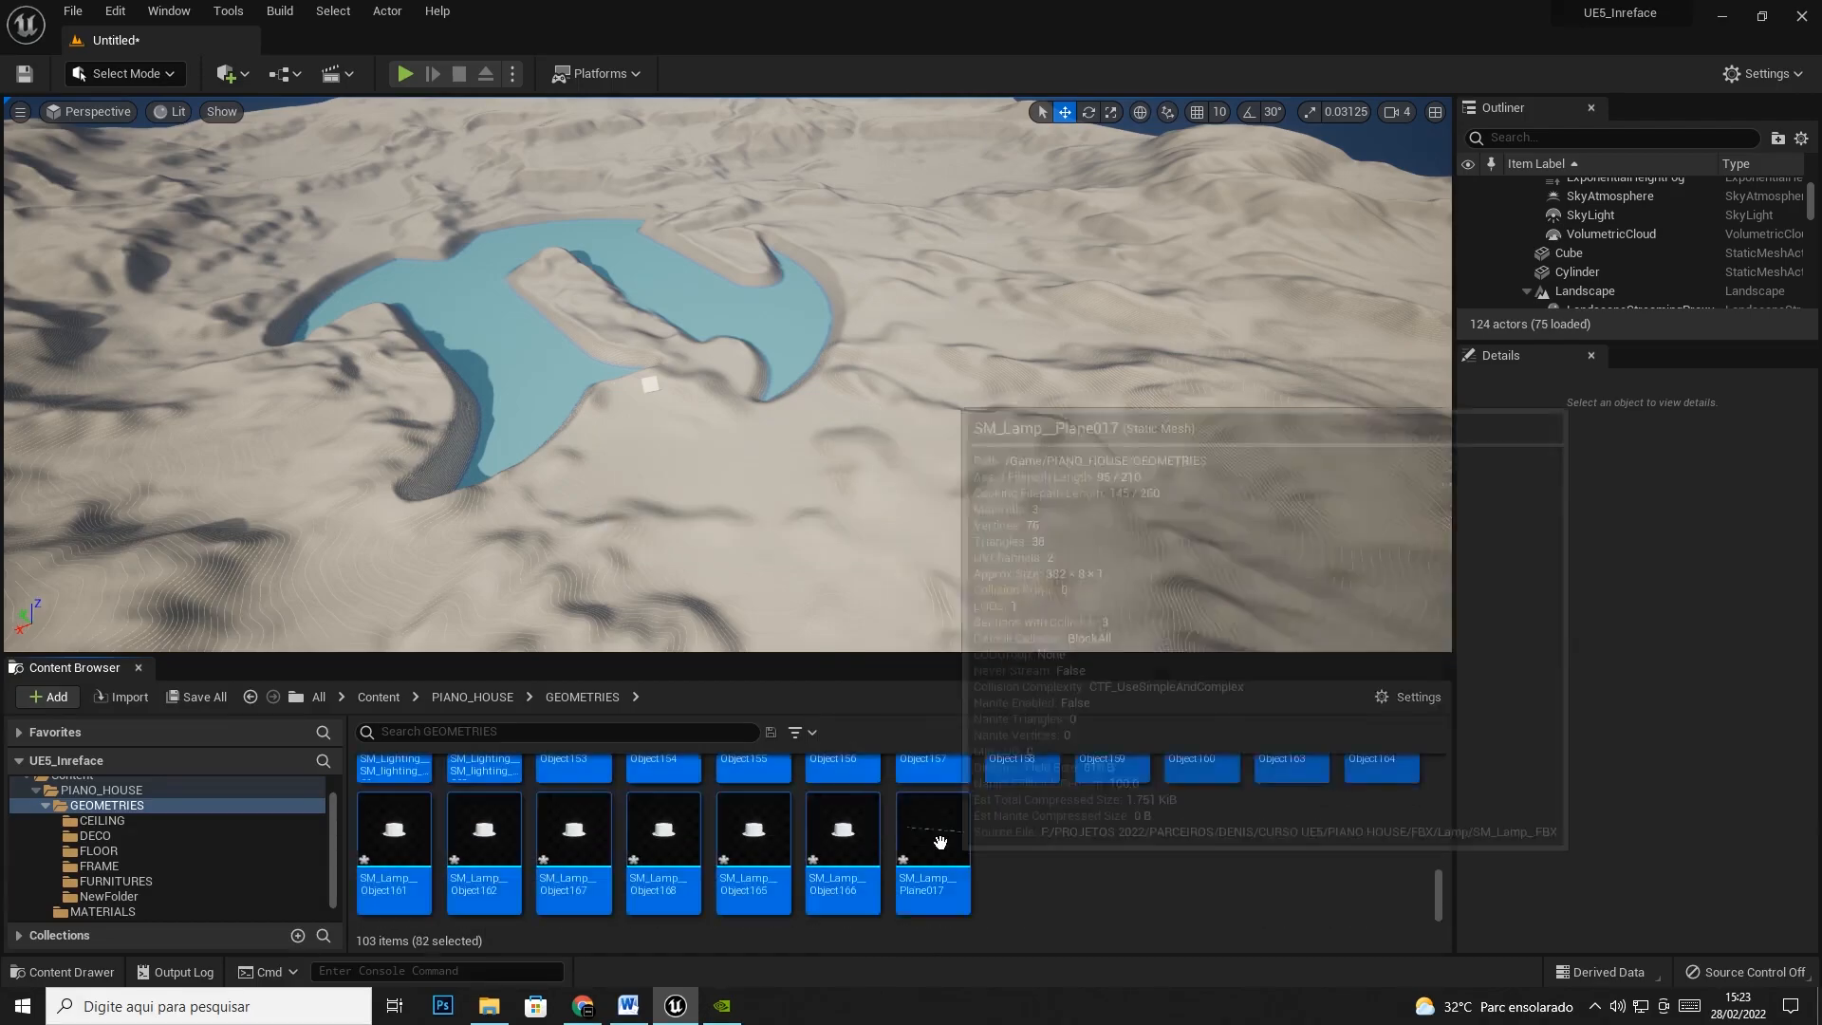
left_click_drag(714, 833, 100, 896)
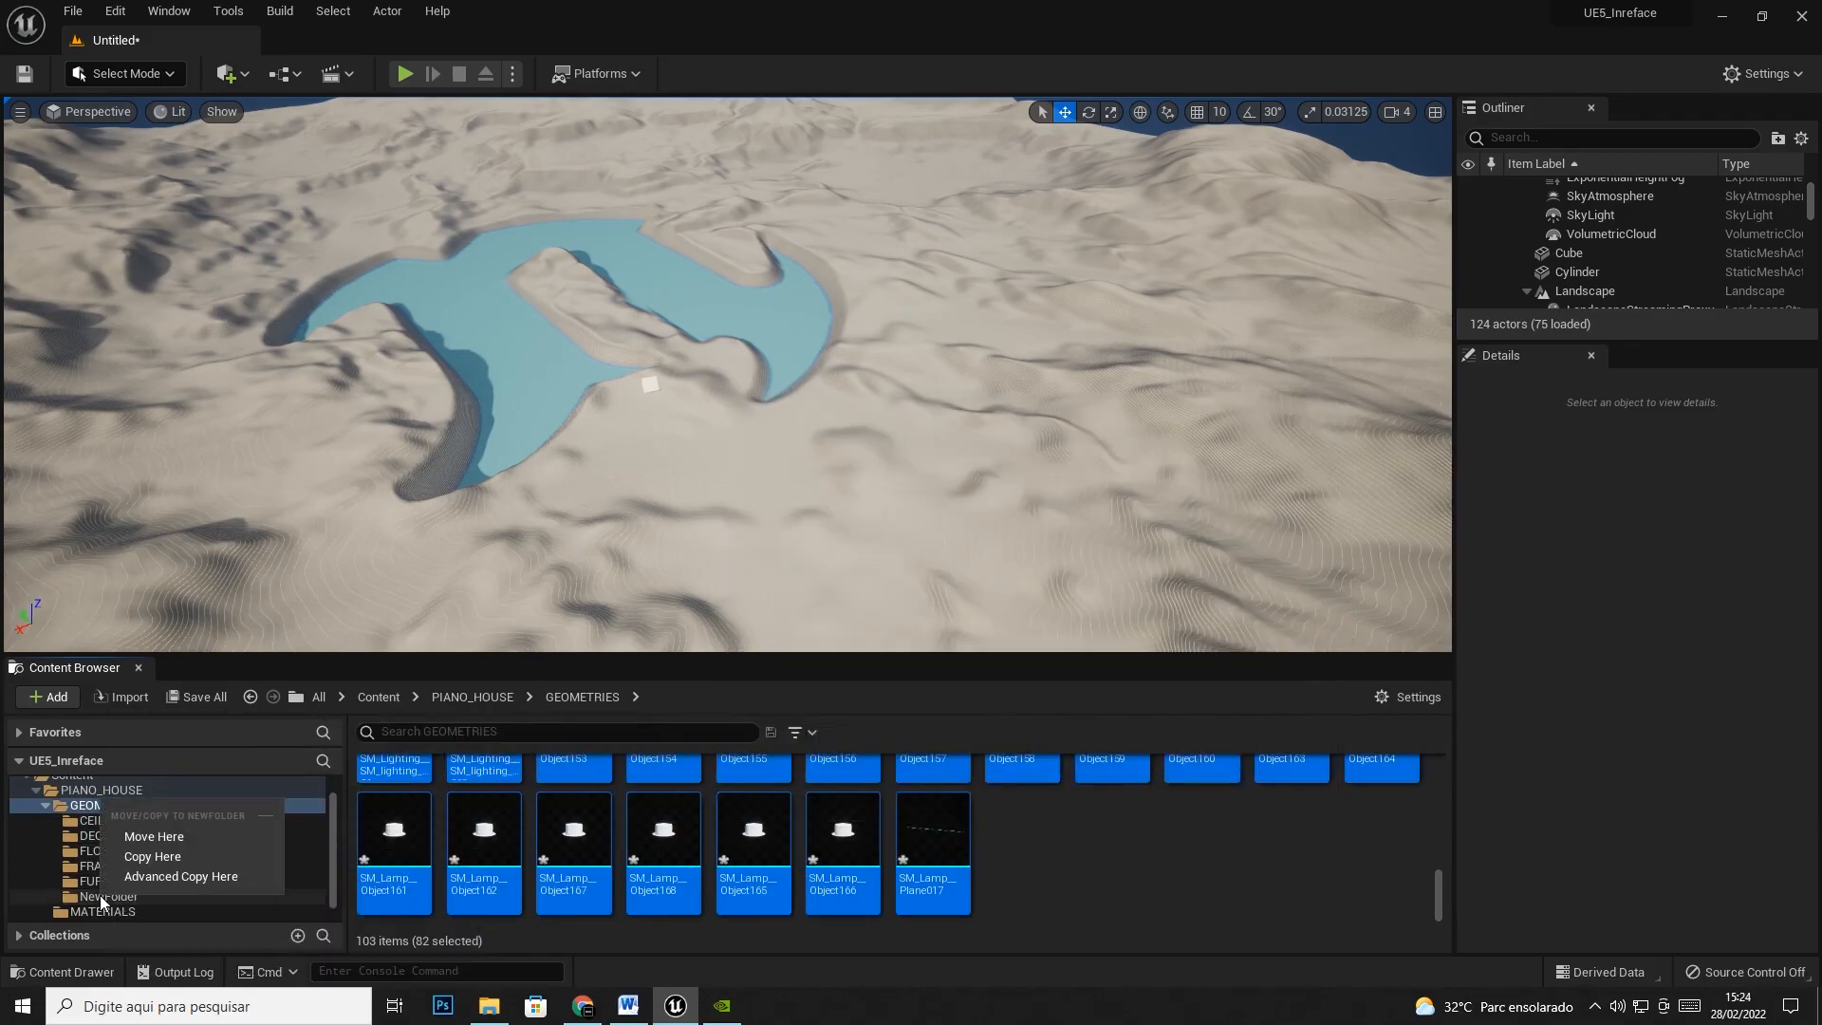
left_click(155, 844)
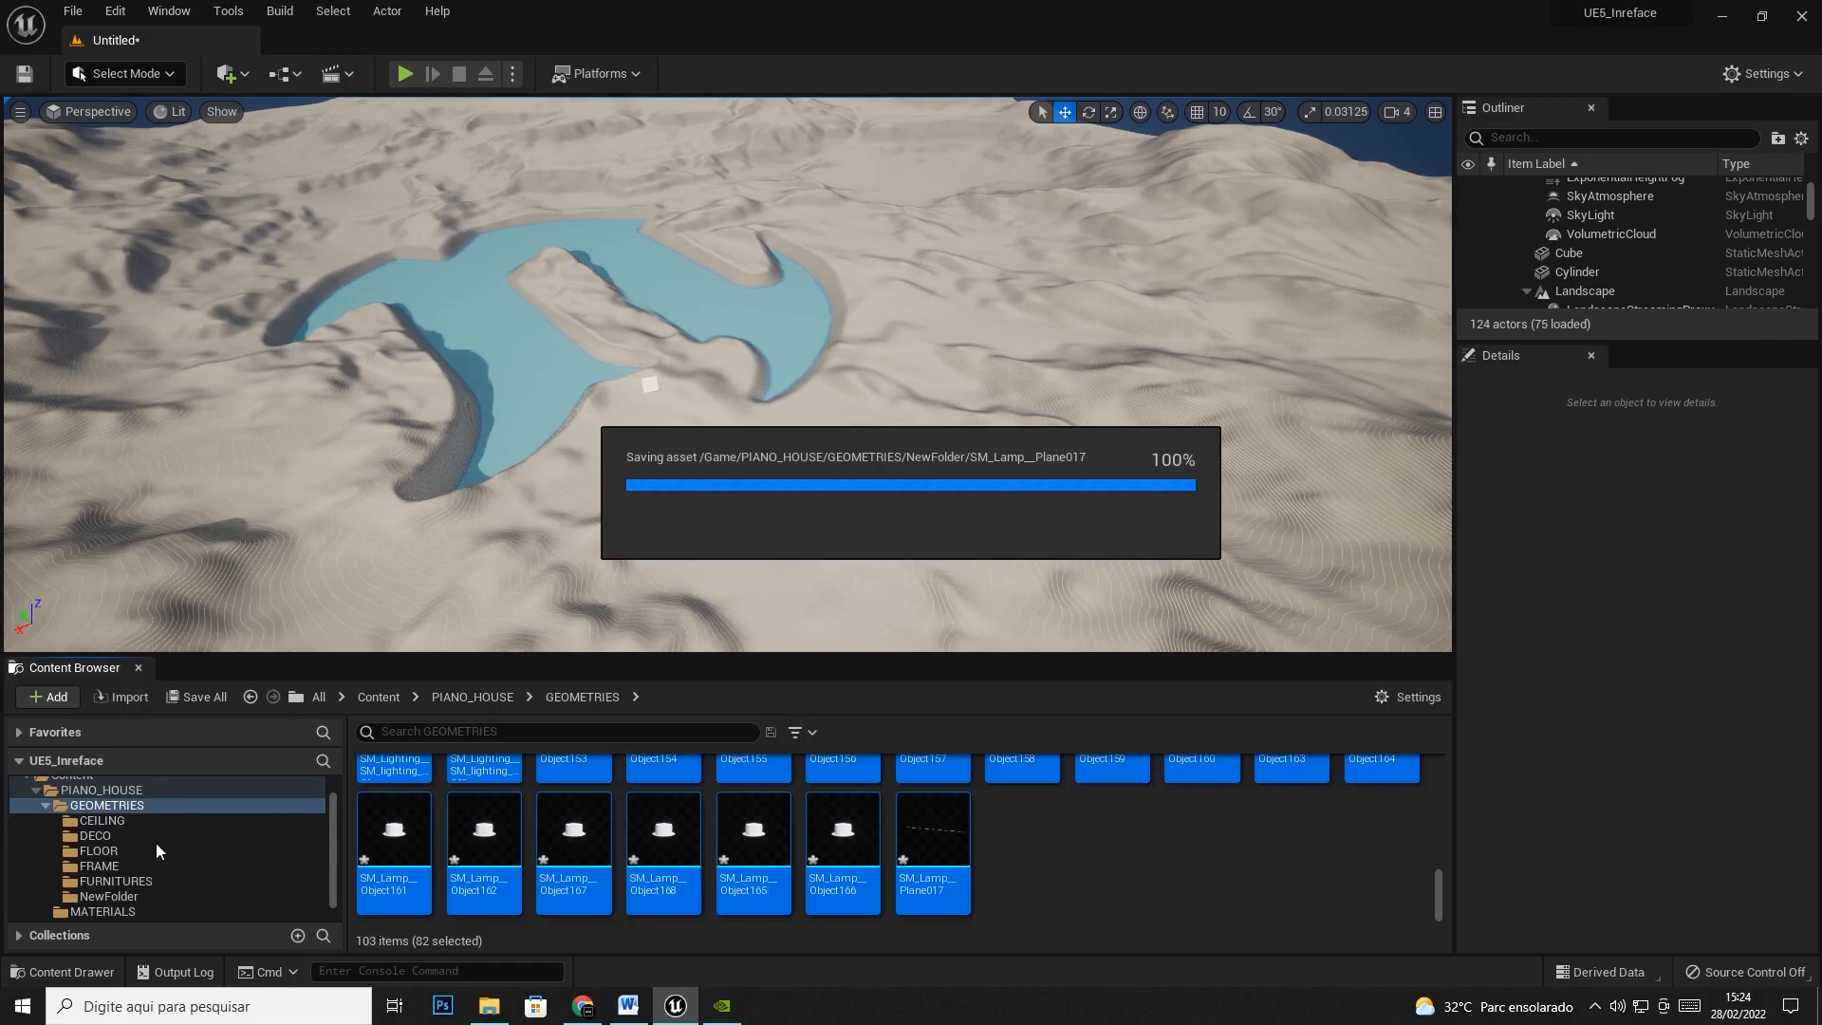
Rename the NewFolder subfolder inside GEOMETRIES as LAMP
left_click(117, 896)
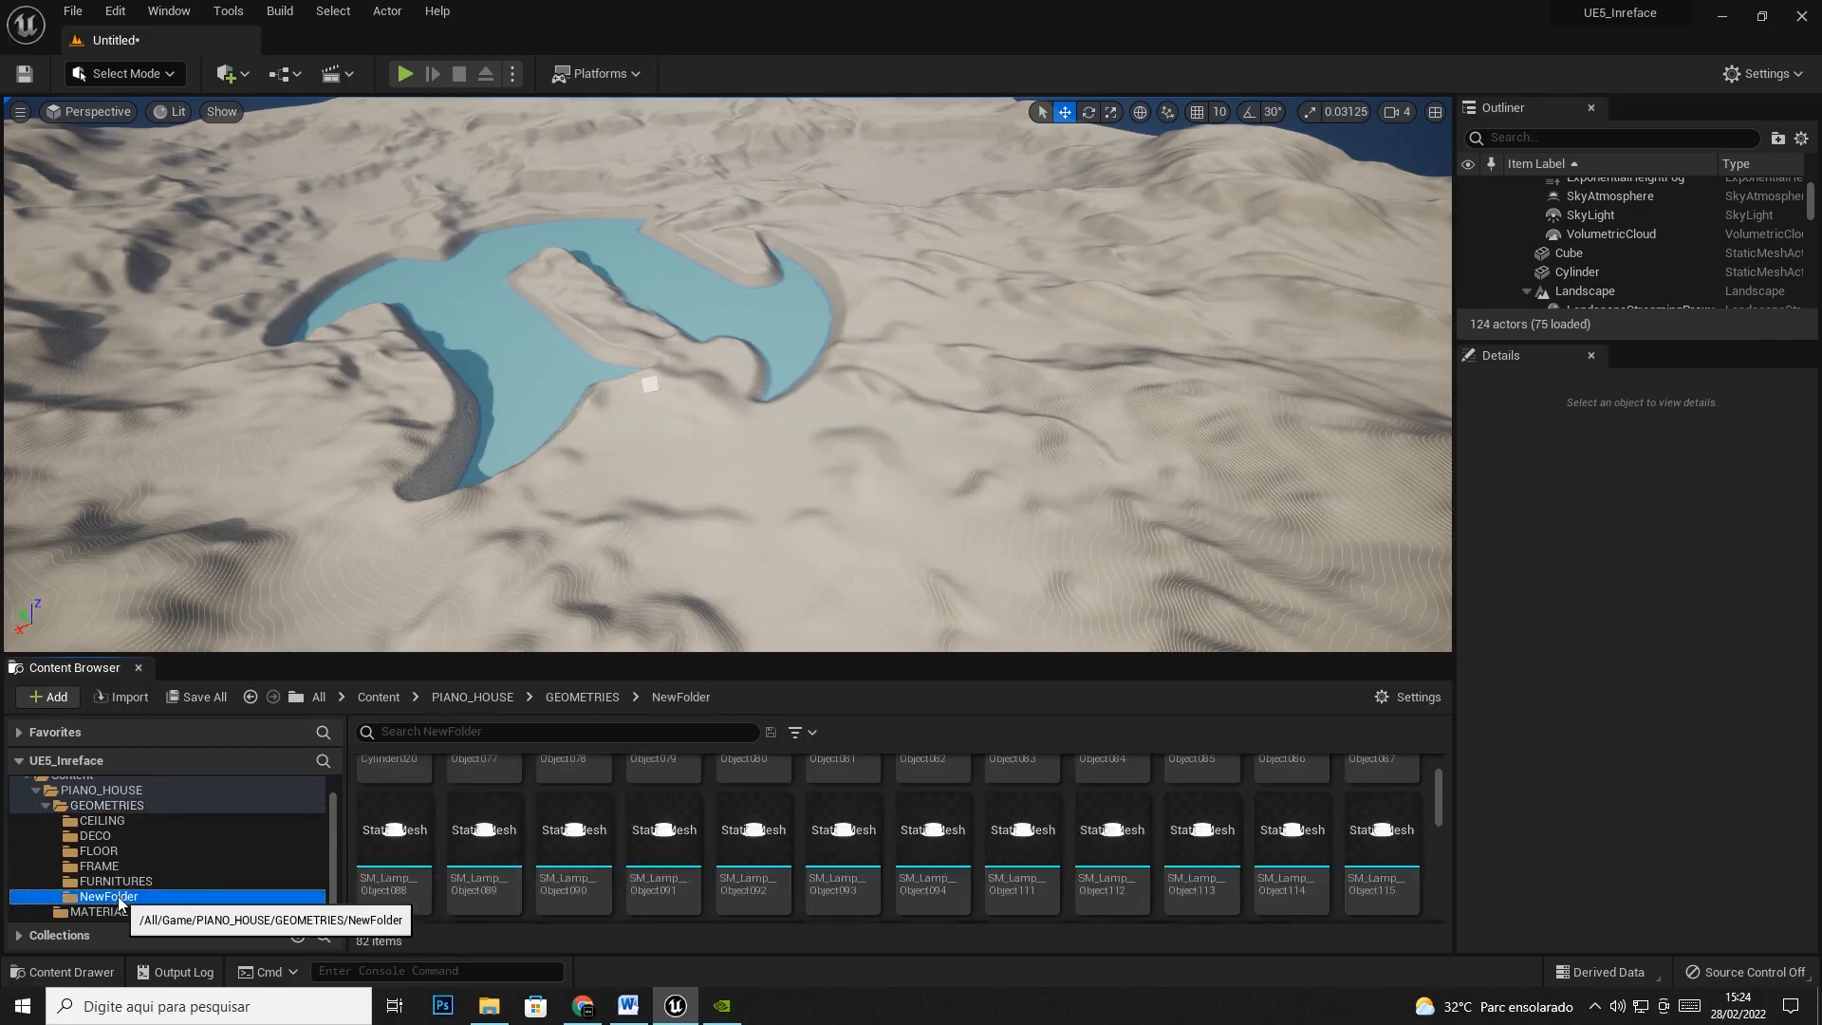
right_click(118, 896)
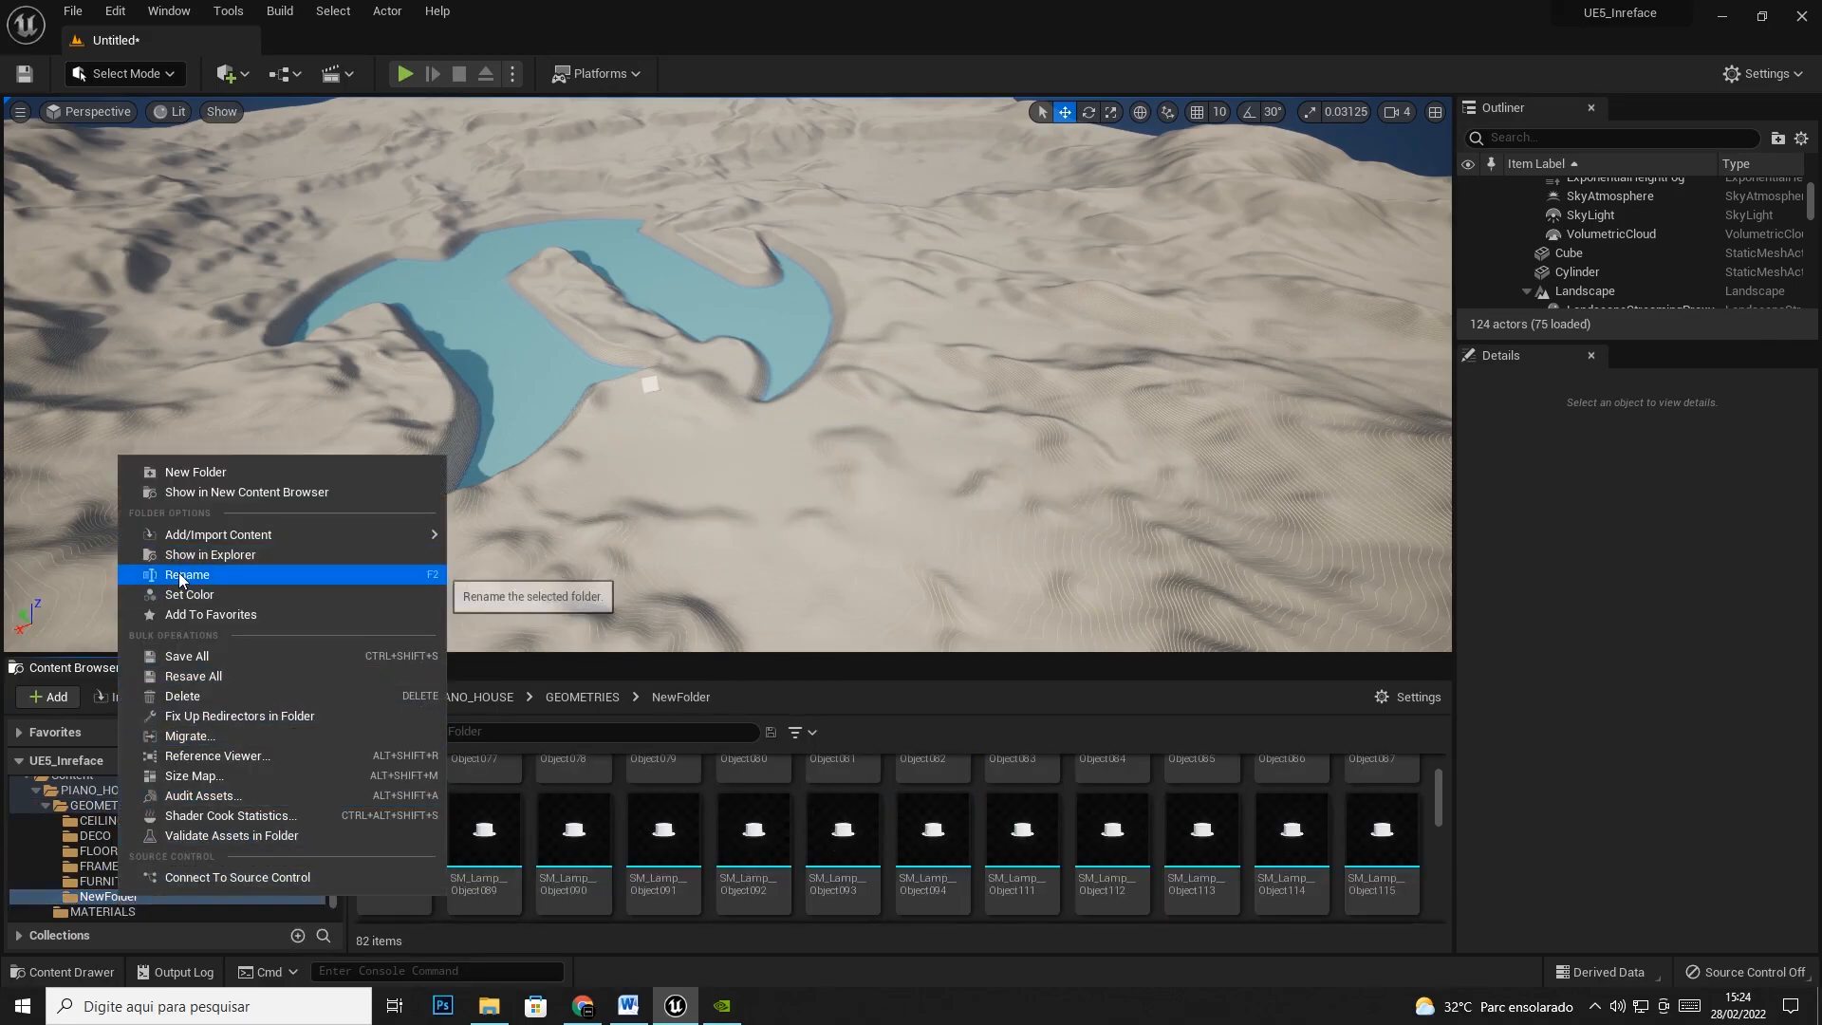
left_click(77, 801)
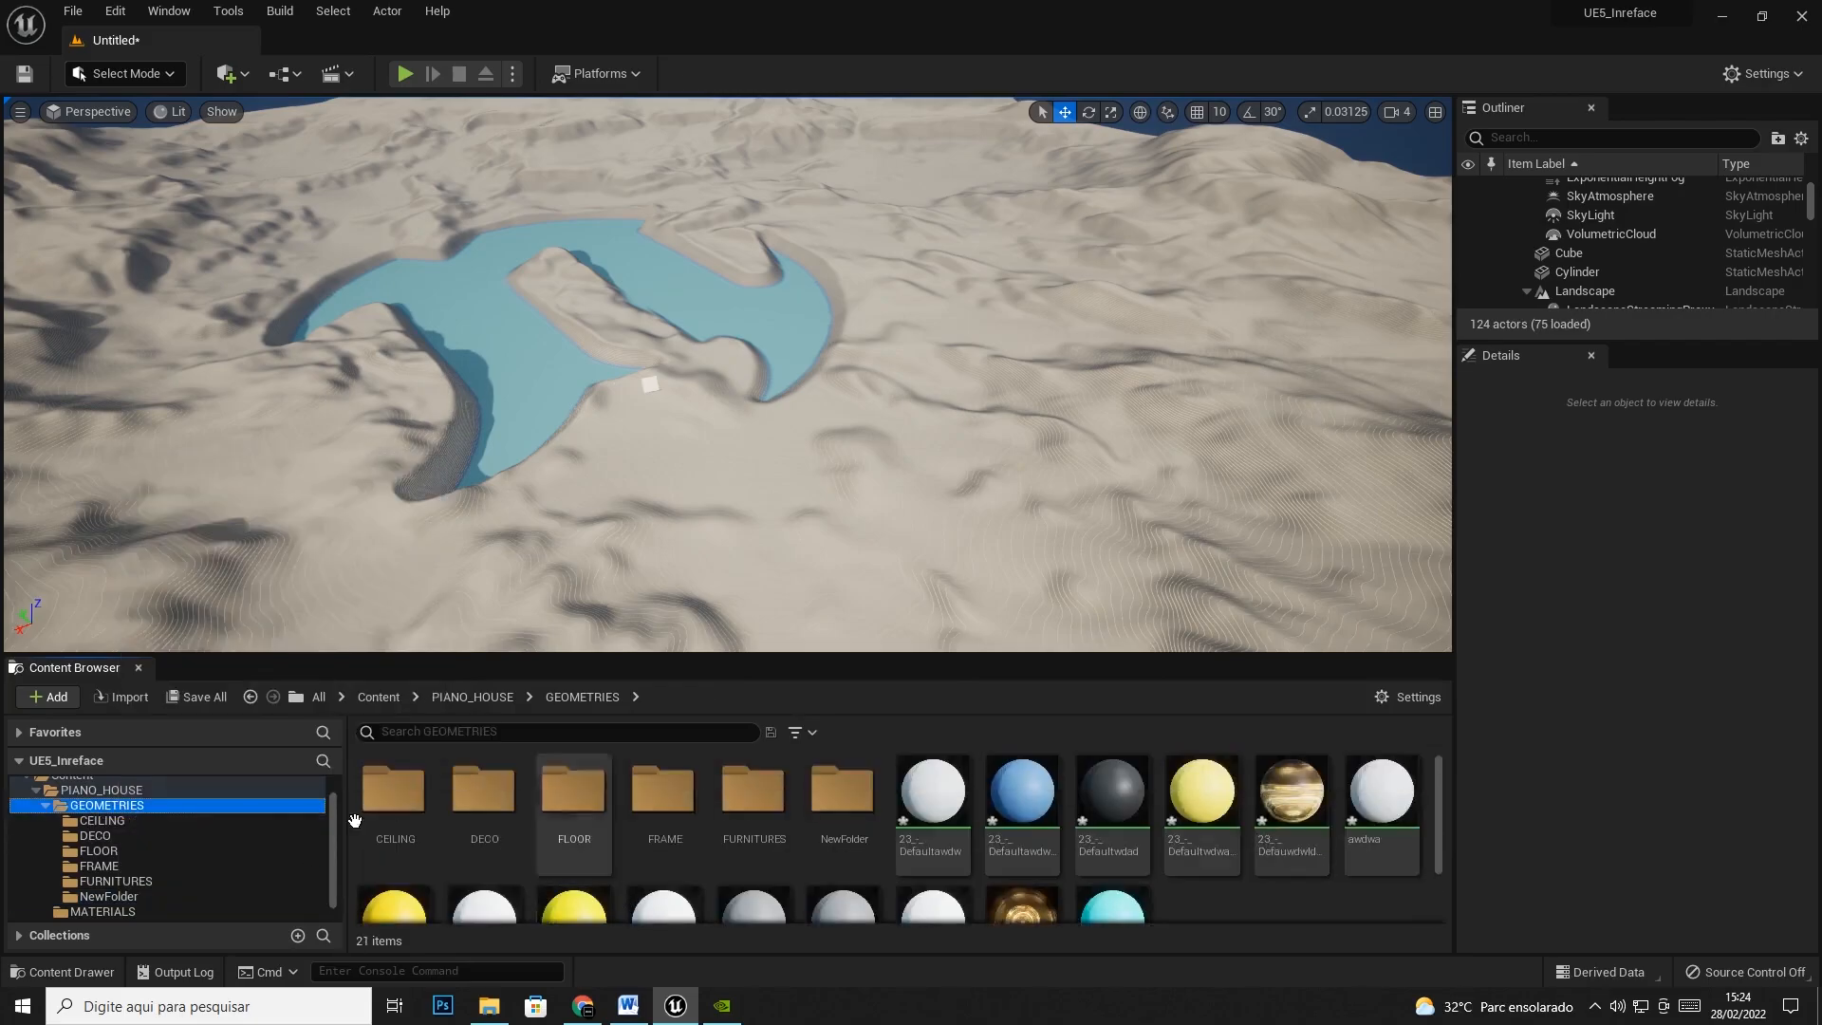
left_click(856, 802)
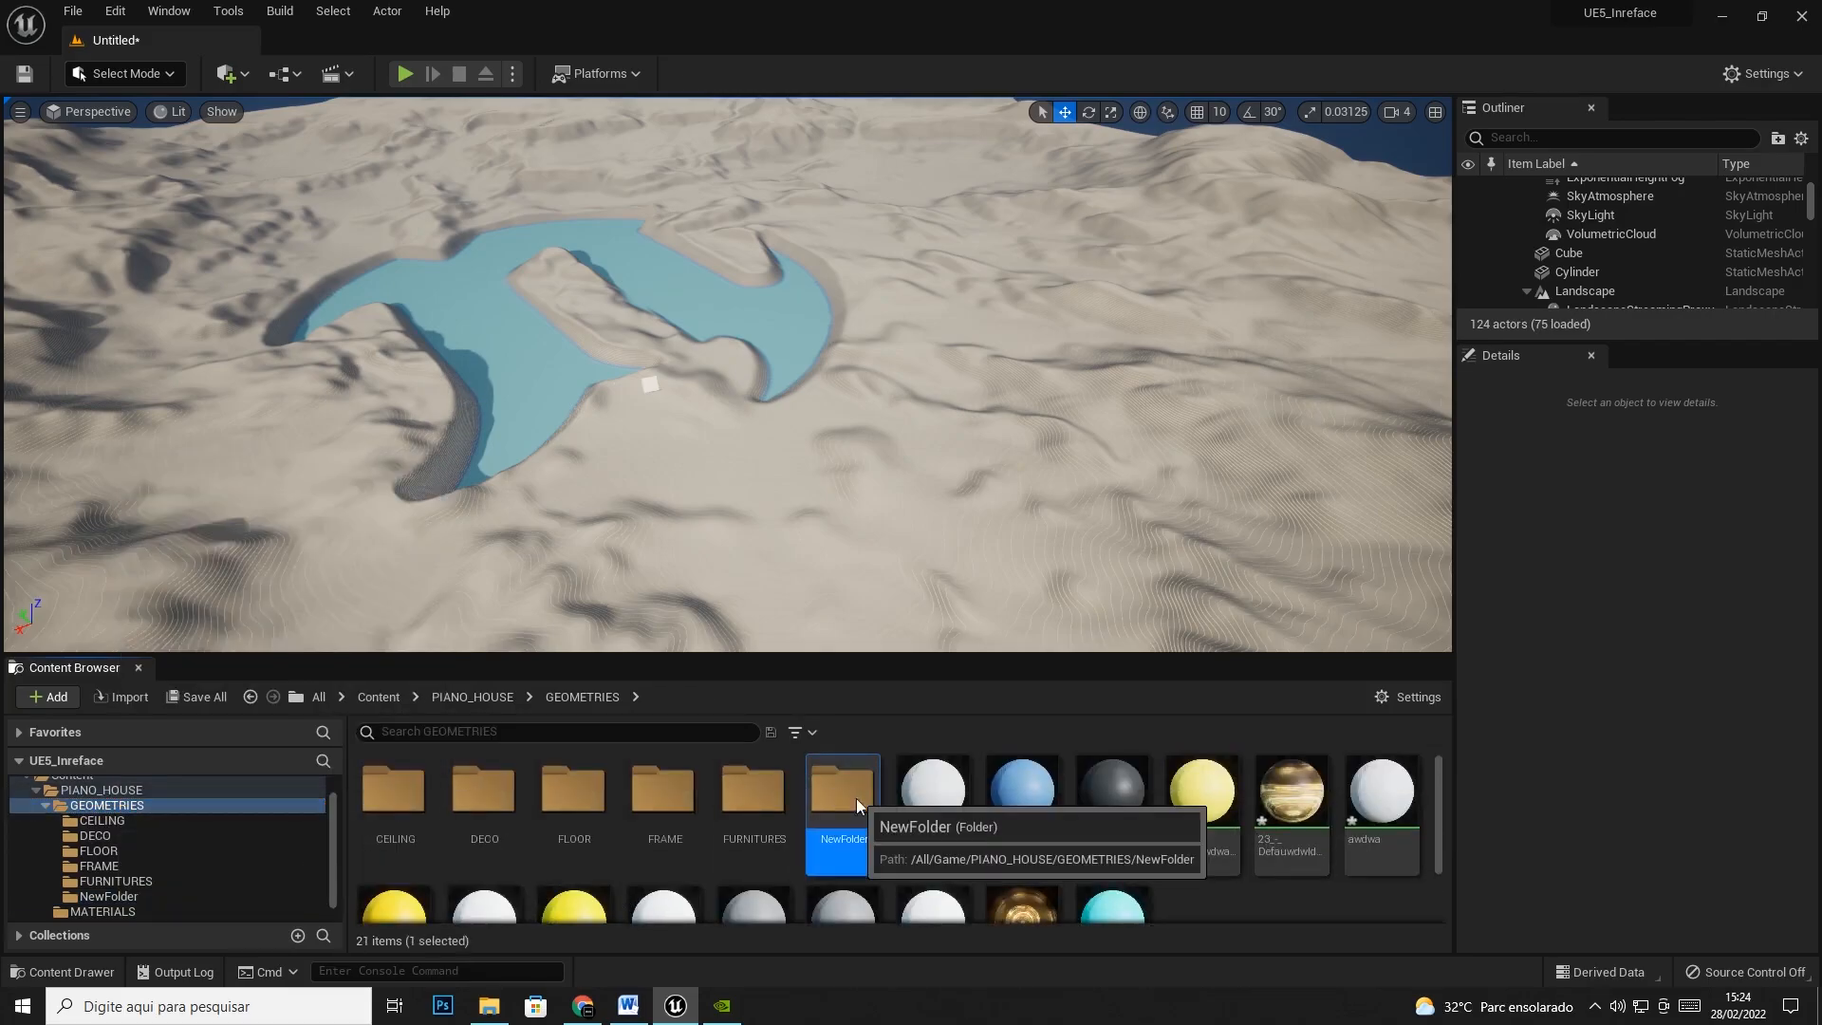
right_click(856, 799)
left_click(927, 479)
type("LAM")
key("Return")
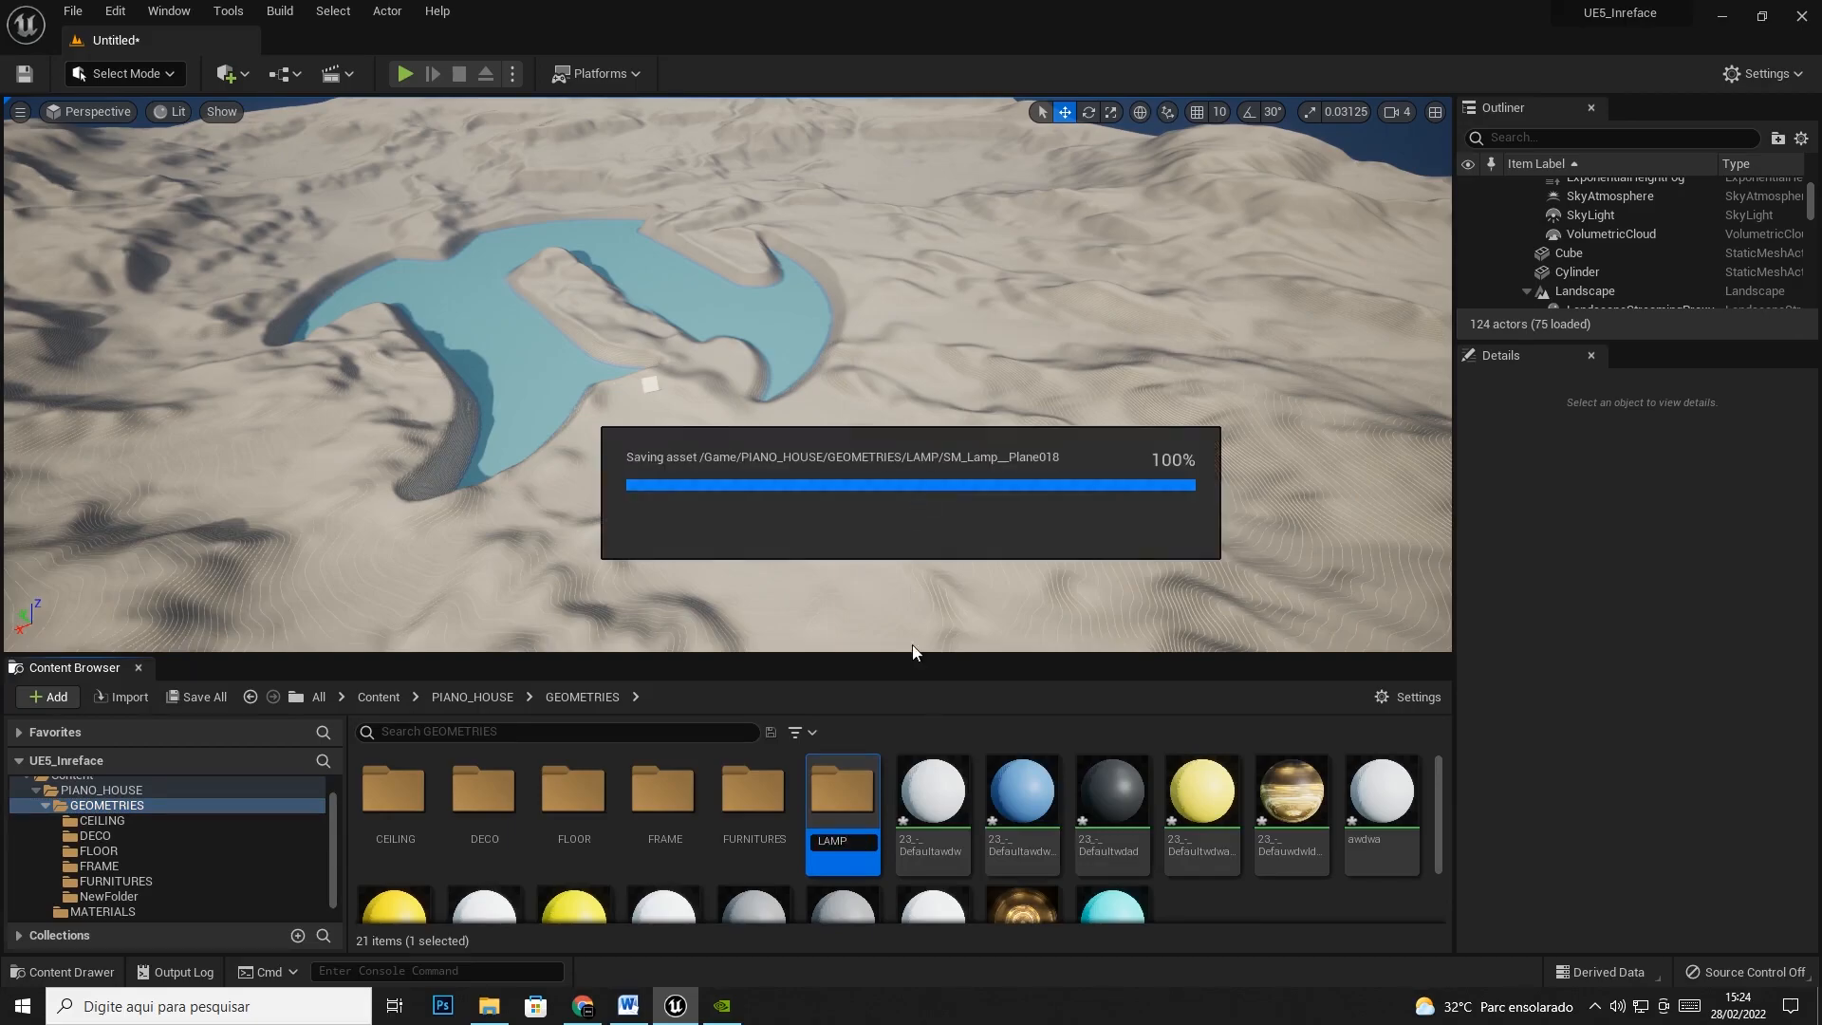
Move the T_LightS_On_BC texture from GEOMETRIES into the TEXTURES folder
scroll(954, 810, "down", 1)
left_click(1022, 834)
scroll(1288, 857, "up", 1)
scroll(1288, 857, "down", 1)
left_click_drag(1022, 833, 95, 913)
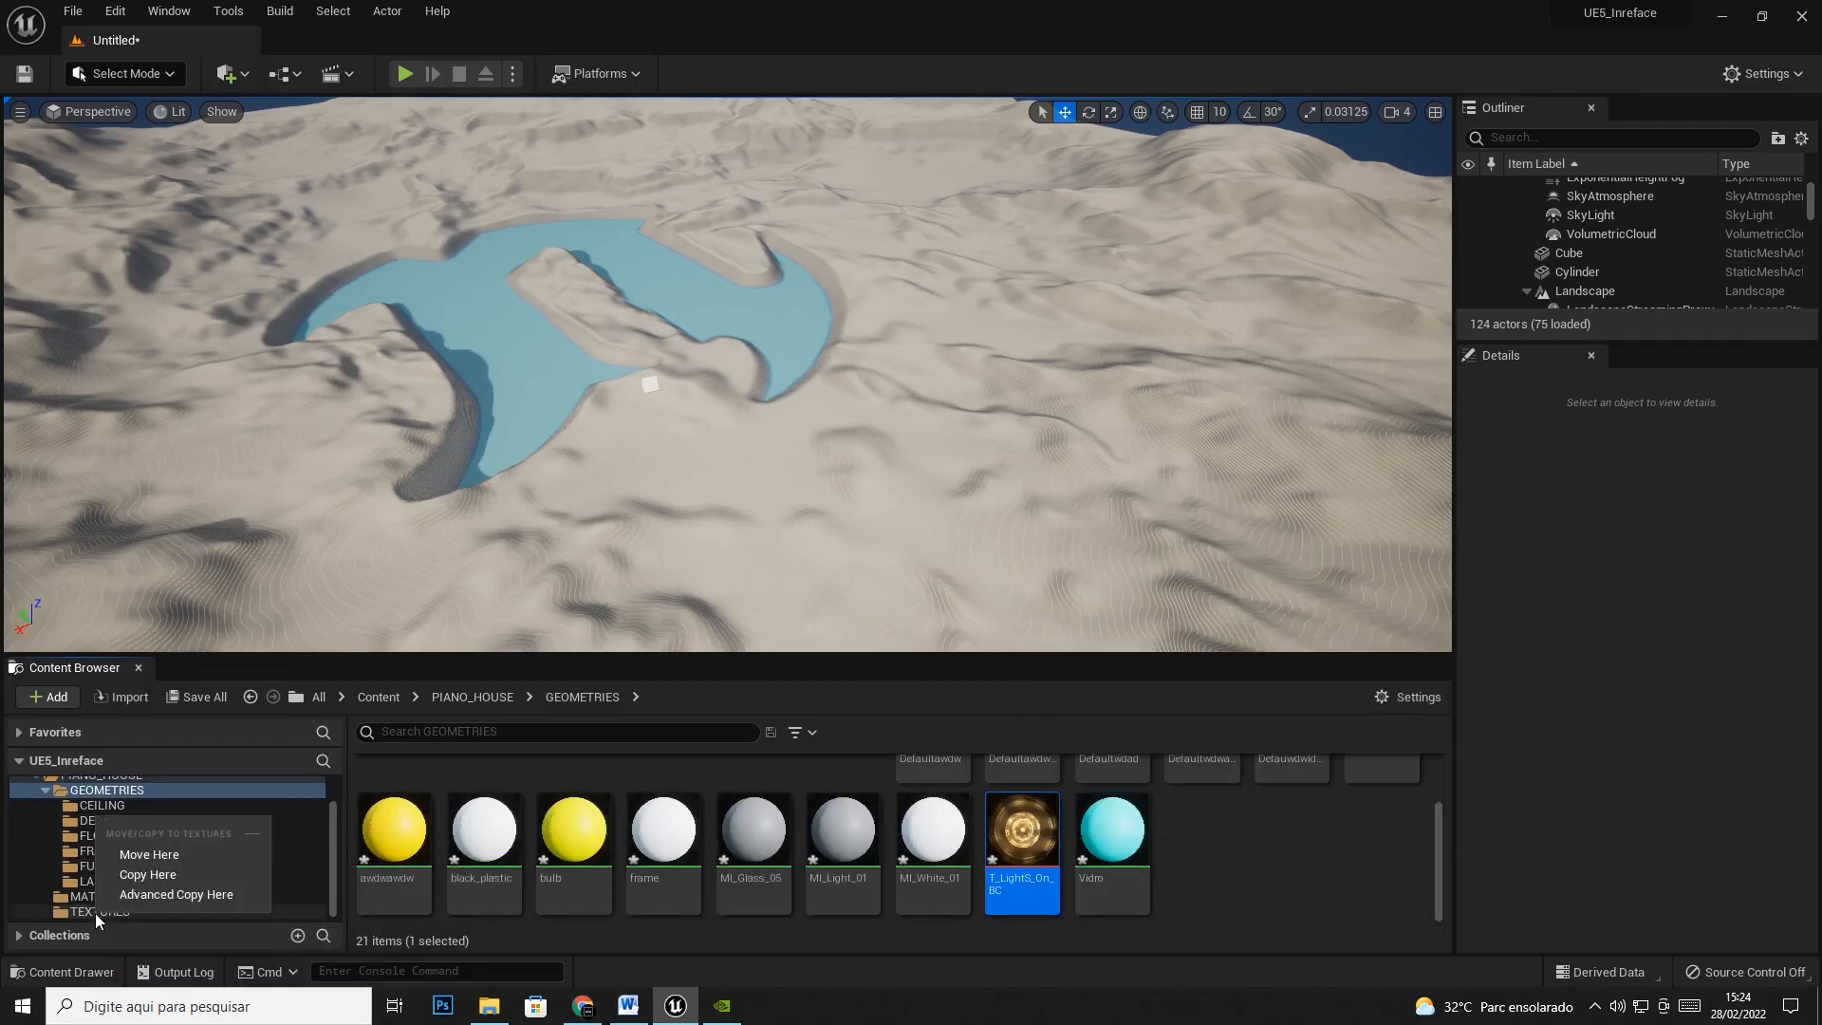
left_click(165, 852)
Select all remaining materials in GEOMETRIES, through Vidro, and move them into the MATERIALS folder
left_click(1022, 836)
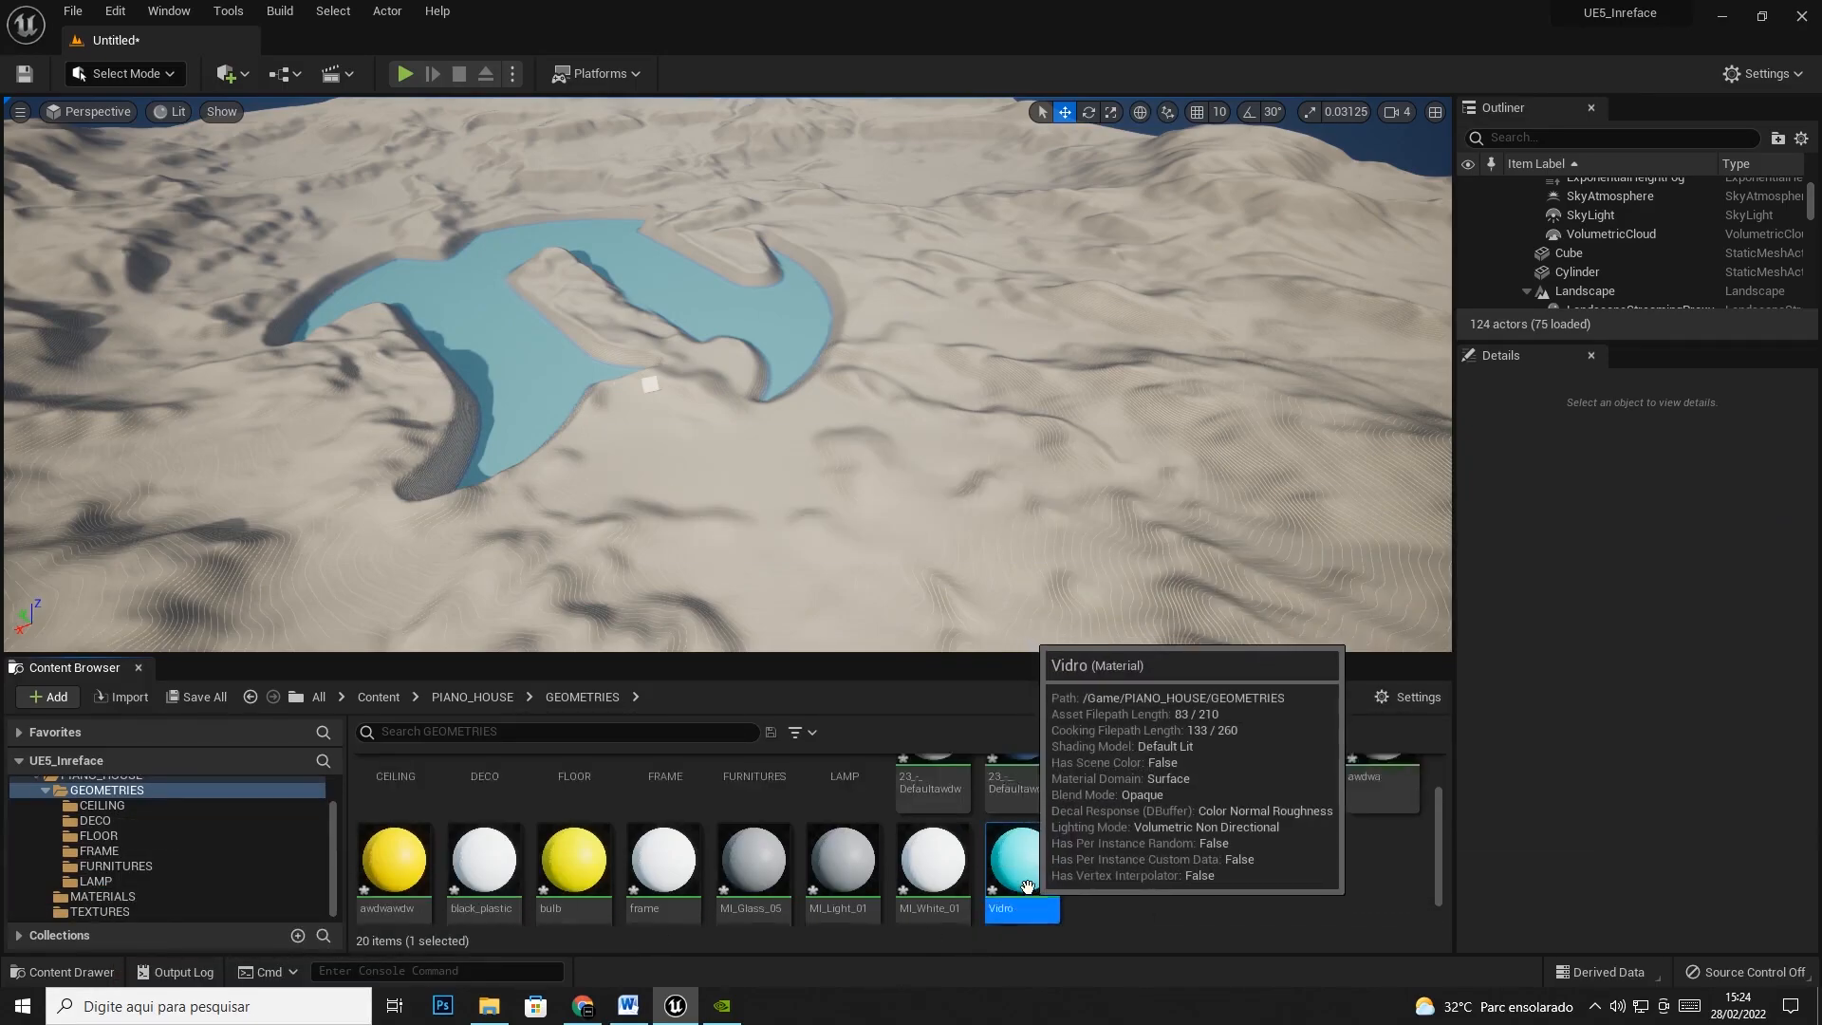
scroll(949, 835, "up", 1)
left_click(936, 808, "shift")
left_click_drag(937, 808, 93, 896)
left_click(184, 832)
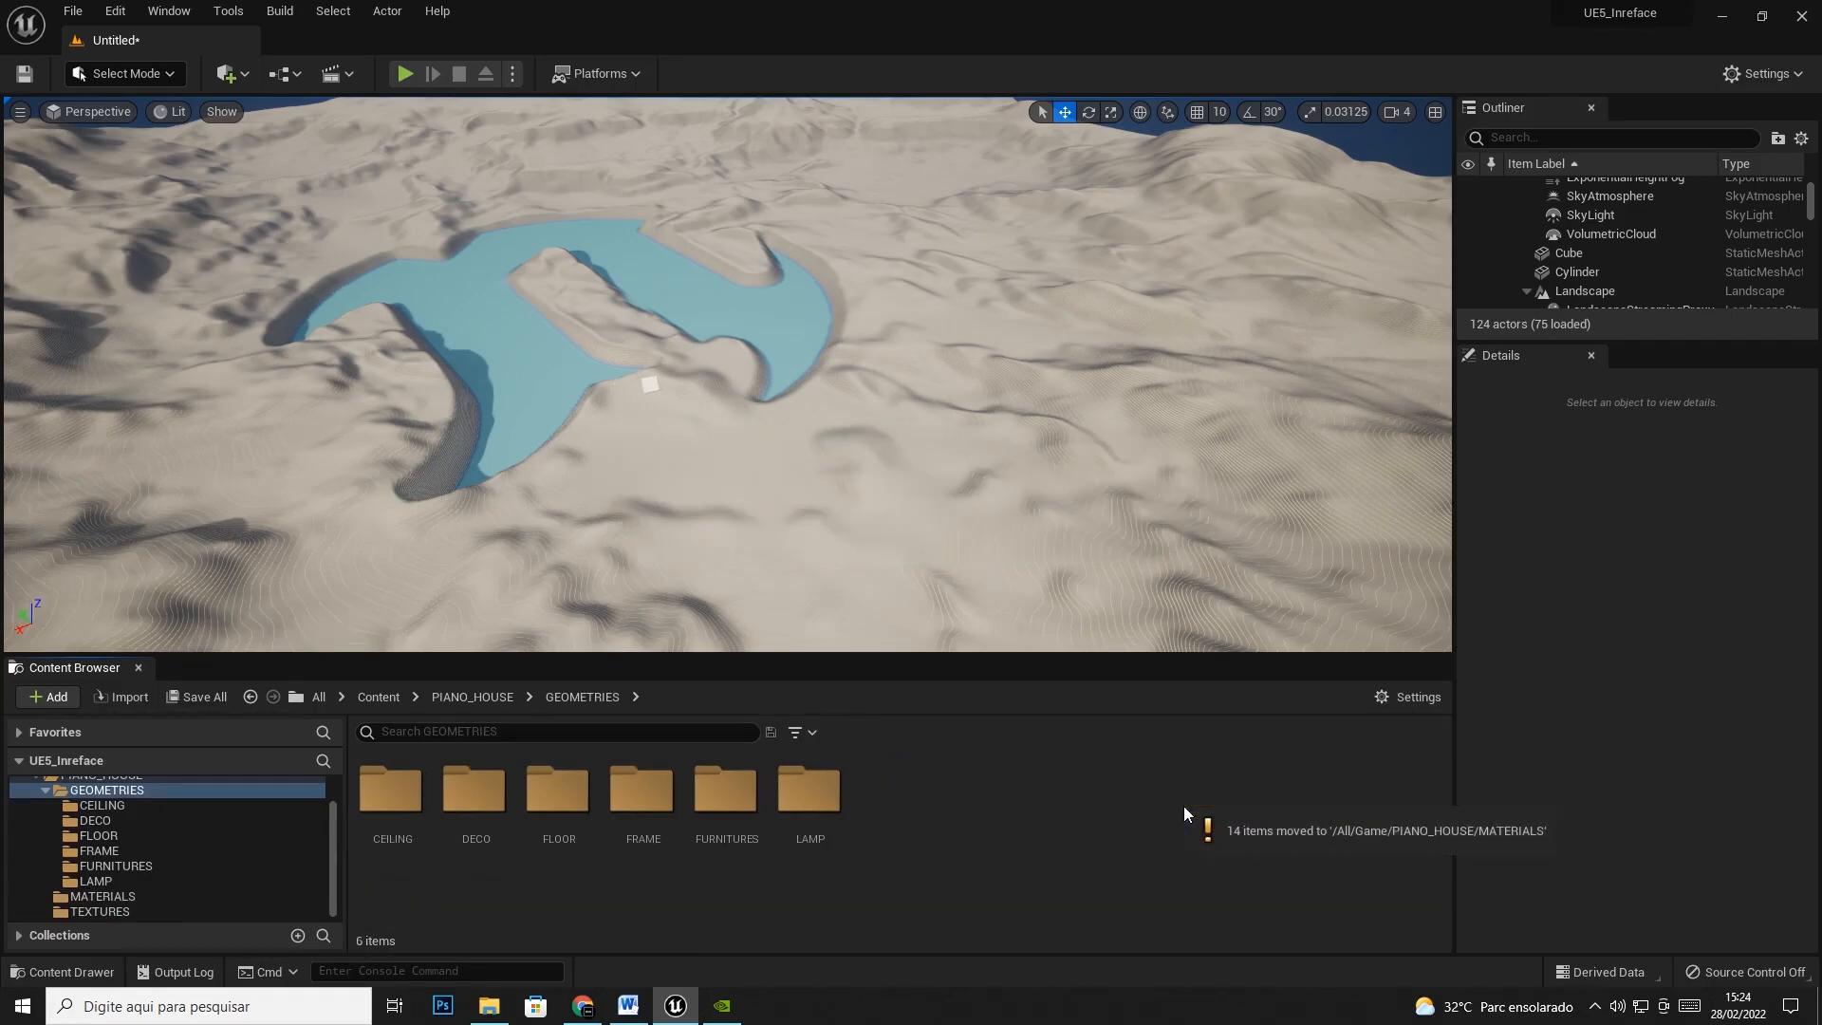
Import all meshes of the SM_Wall_ FBX file from the Wall source folder into GEOMETRIES and close the message log
right_click(940, 815)
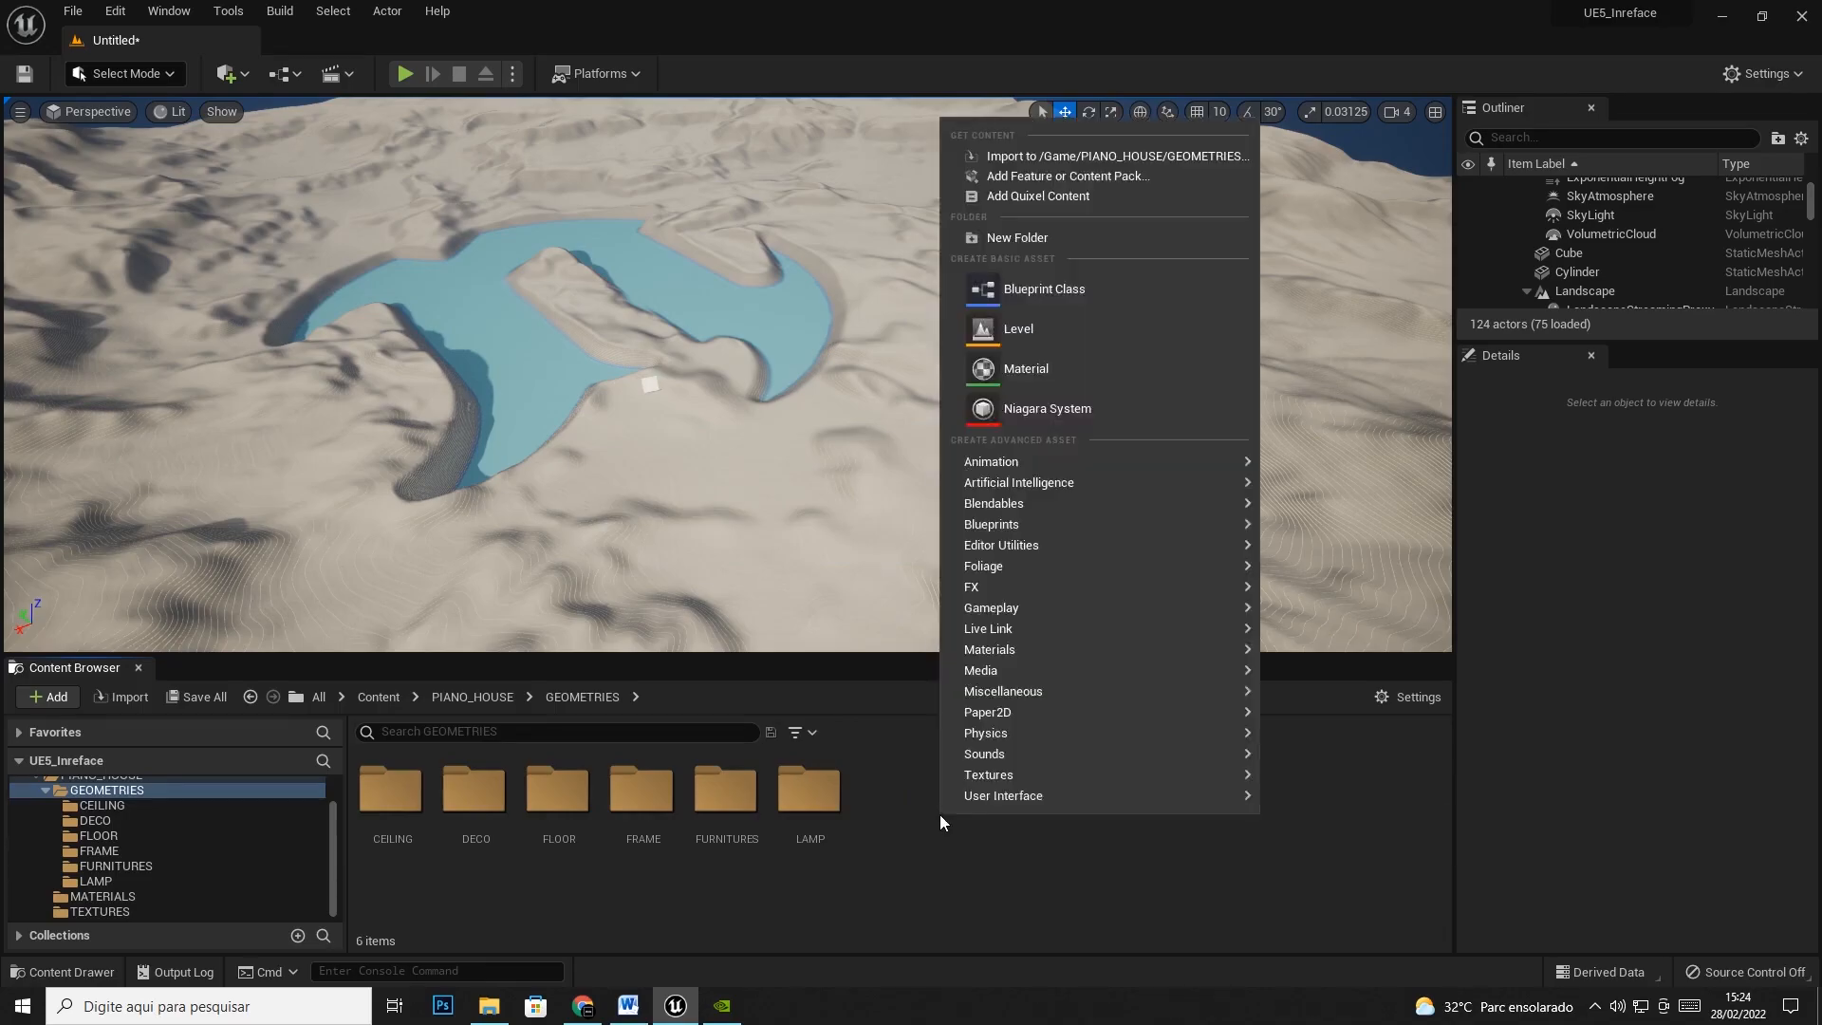
left_click(1054, 157)
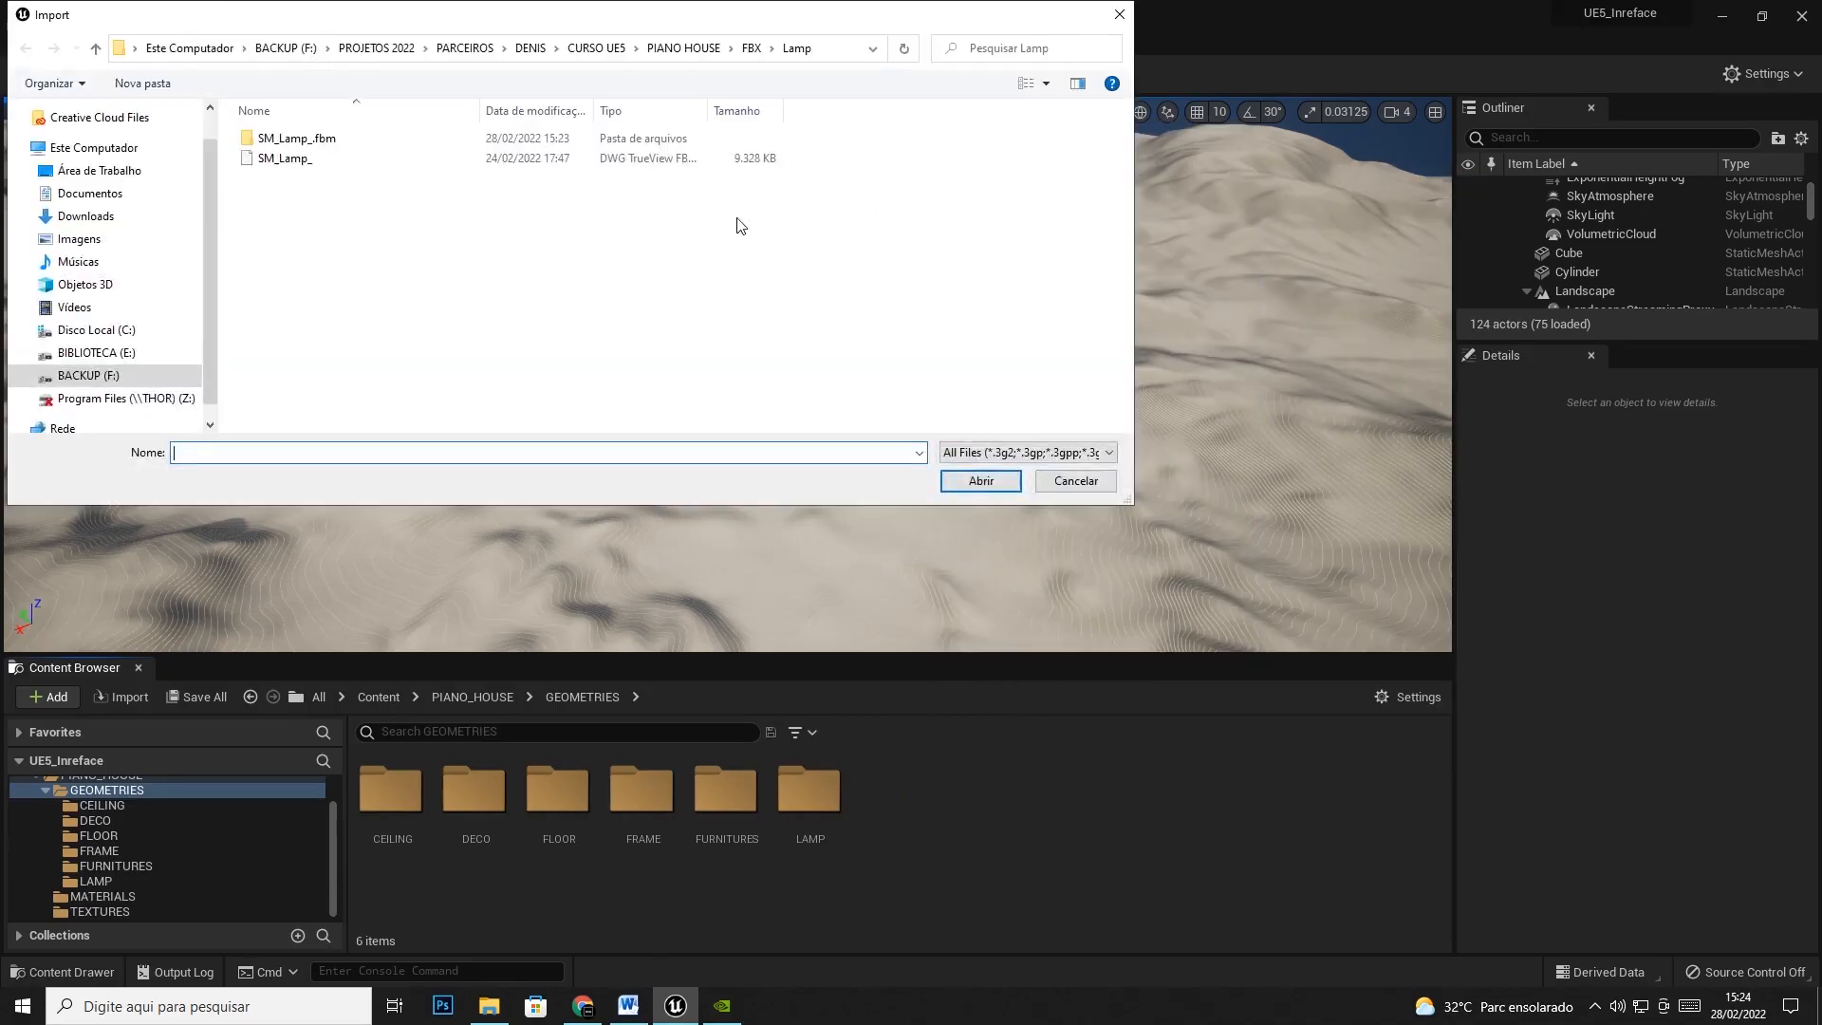
double_click(270, 257)
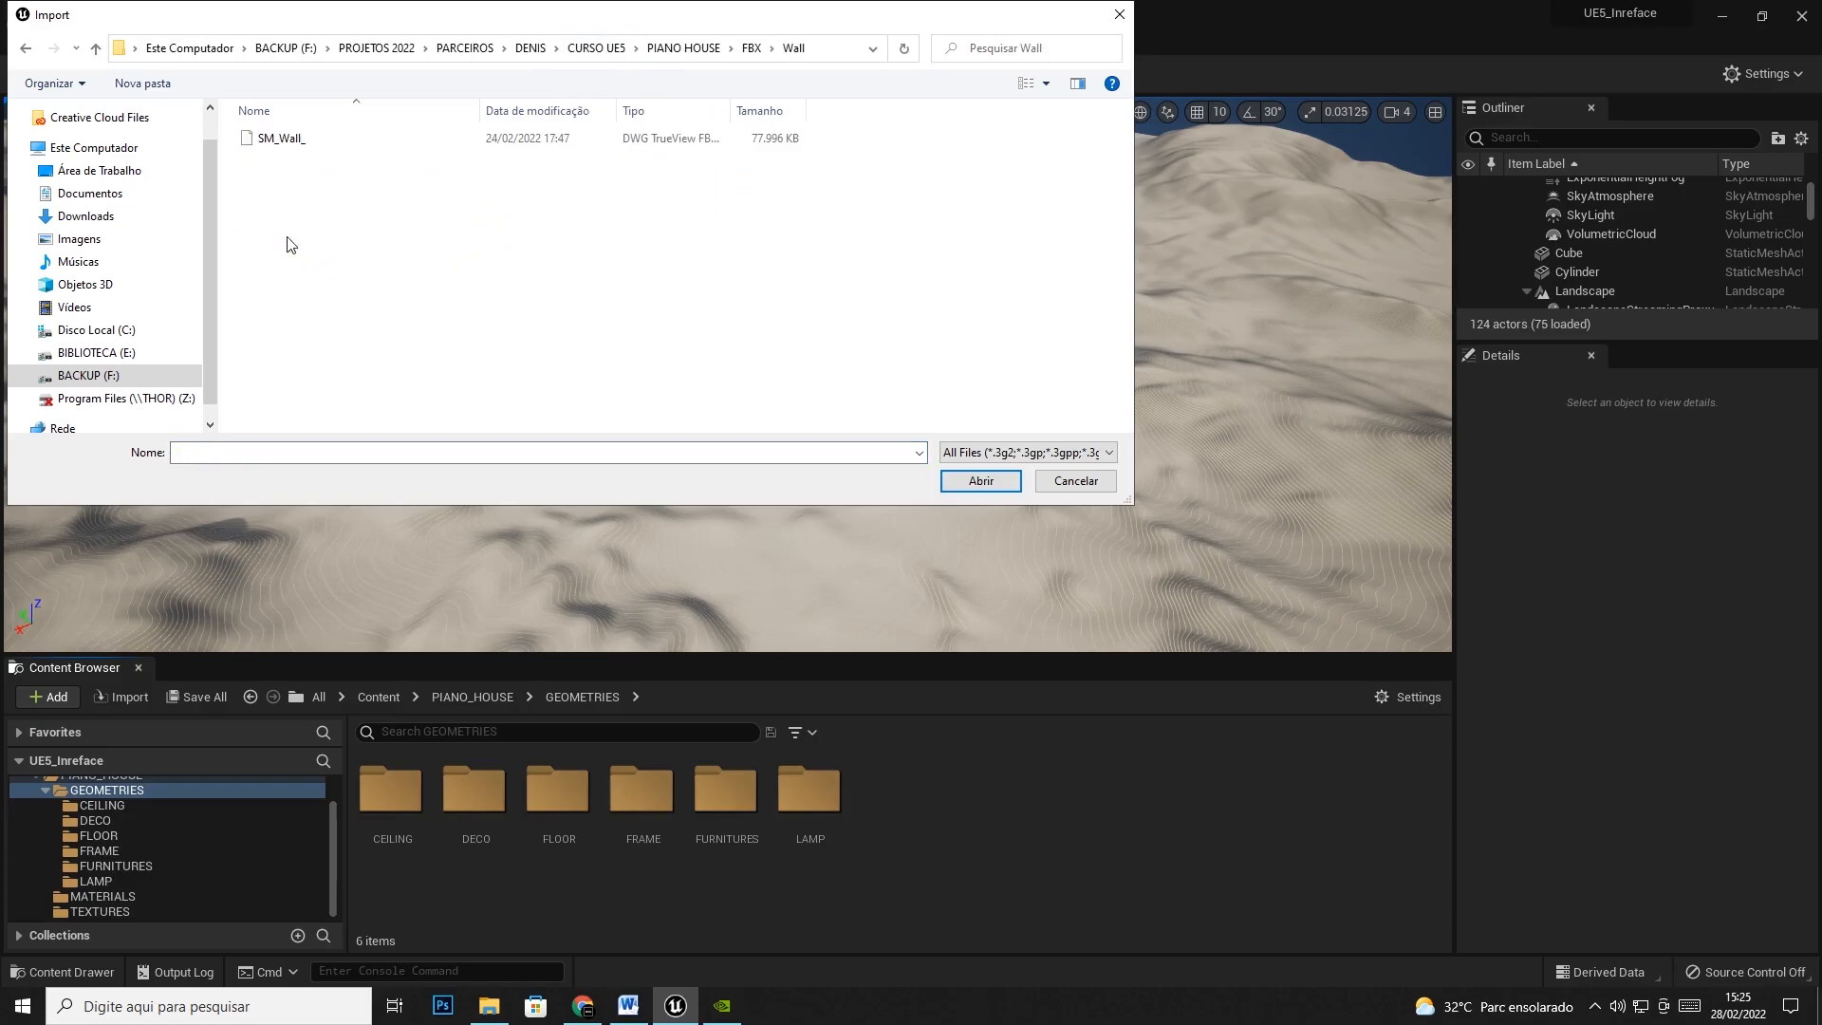
left_click(277, 139)
left_click(979, 482)
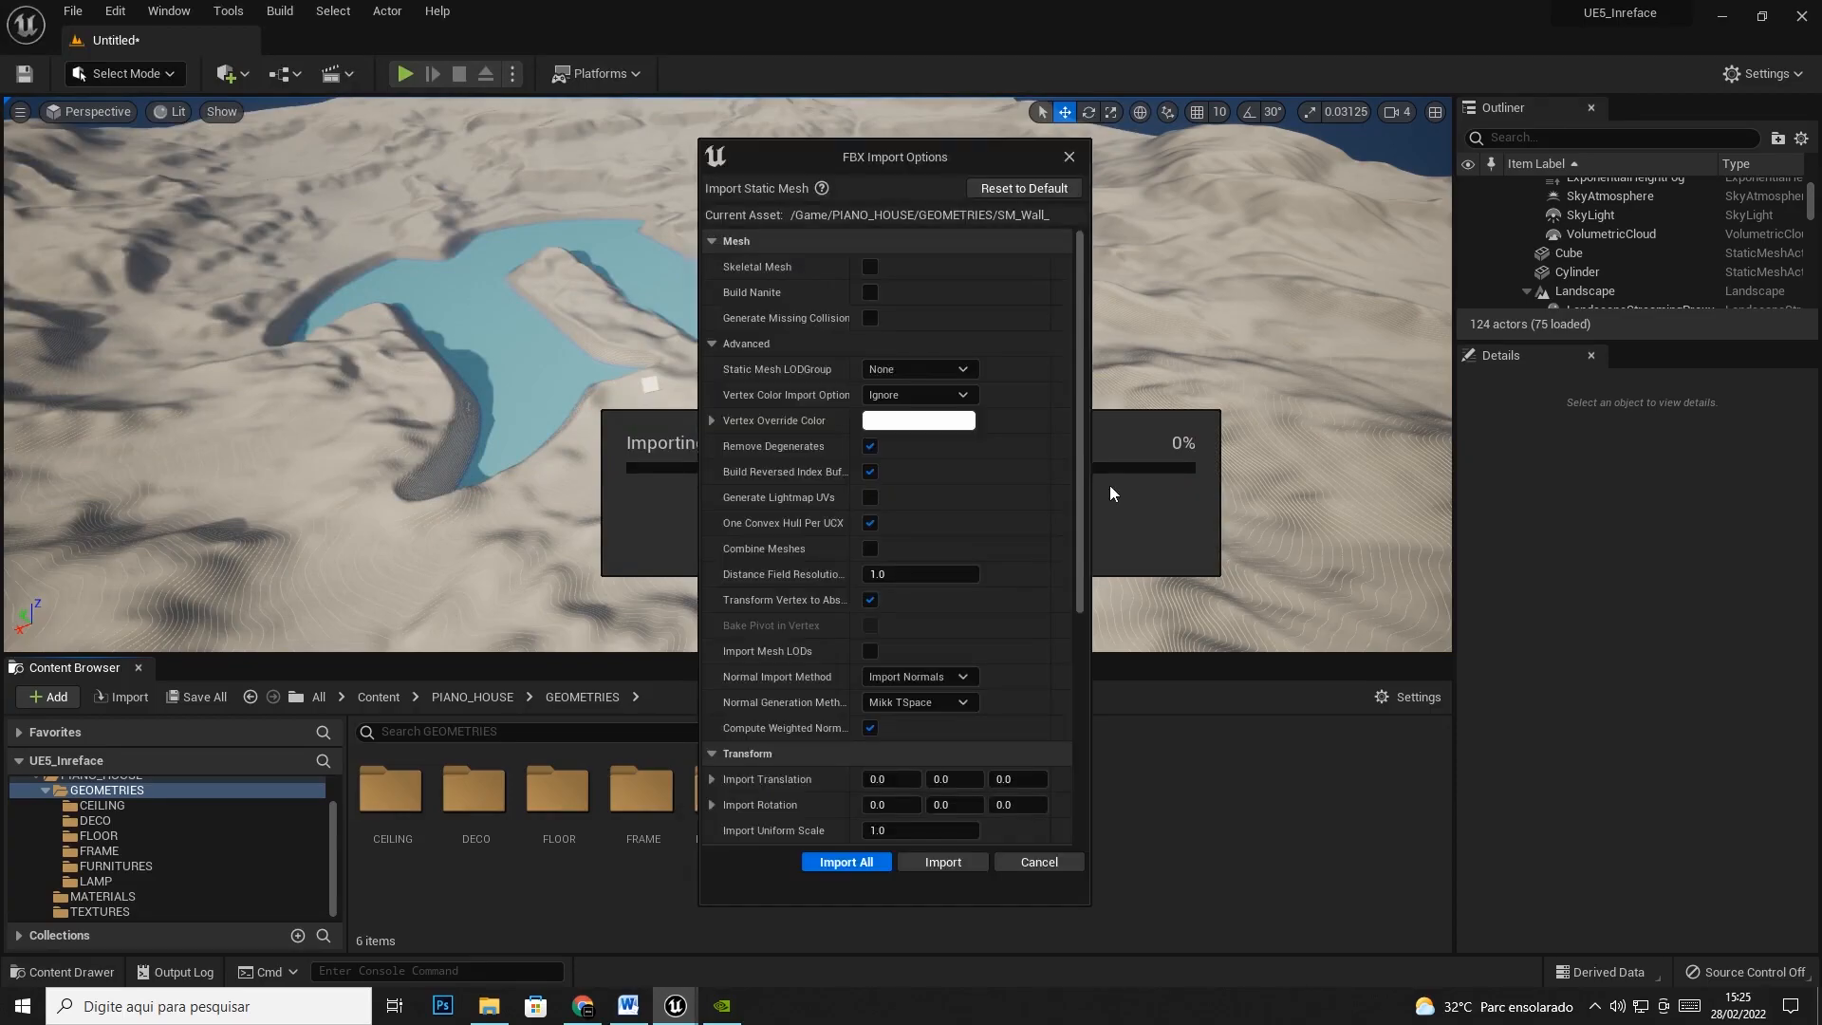
left_click(854, 864)
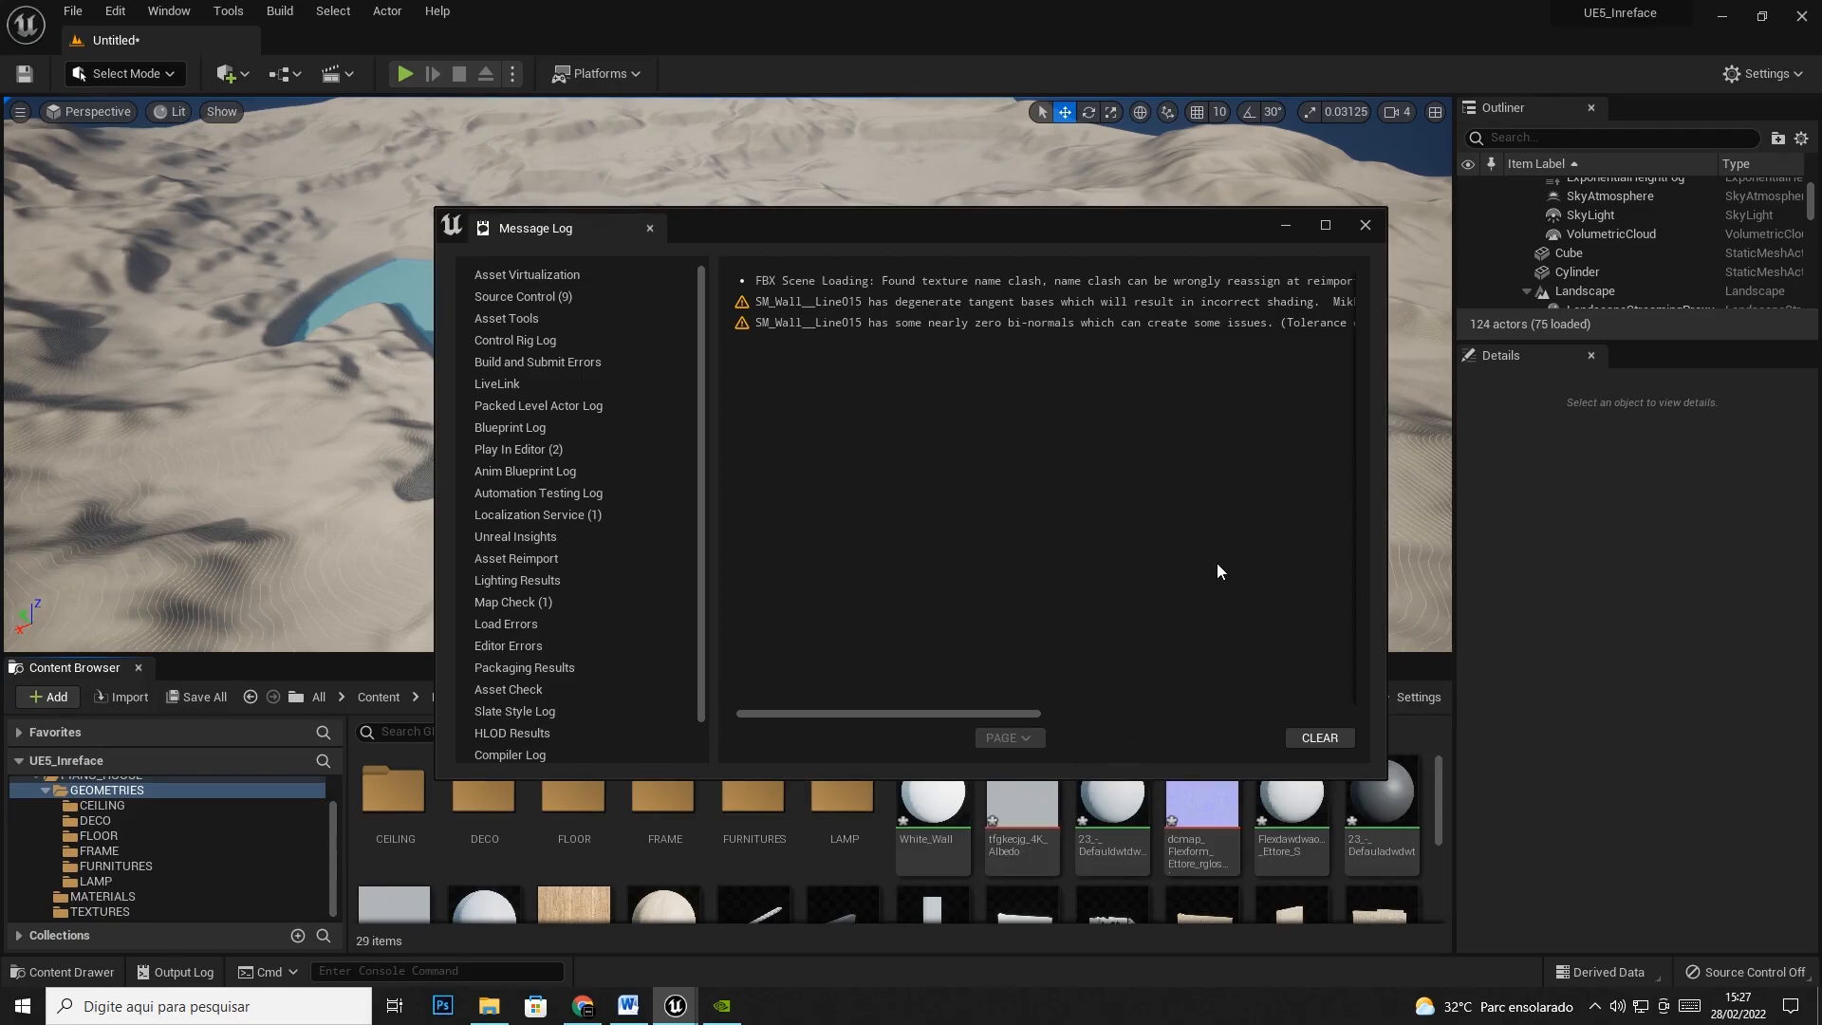
left_click(1365, 226)
Create a new subfolder inside GEOMETRIES and name it STRUCTURE
scroll(1092, 802, "down", 3)
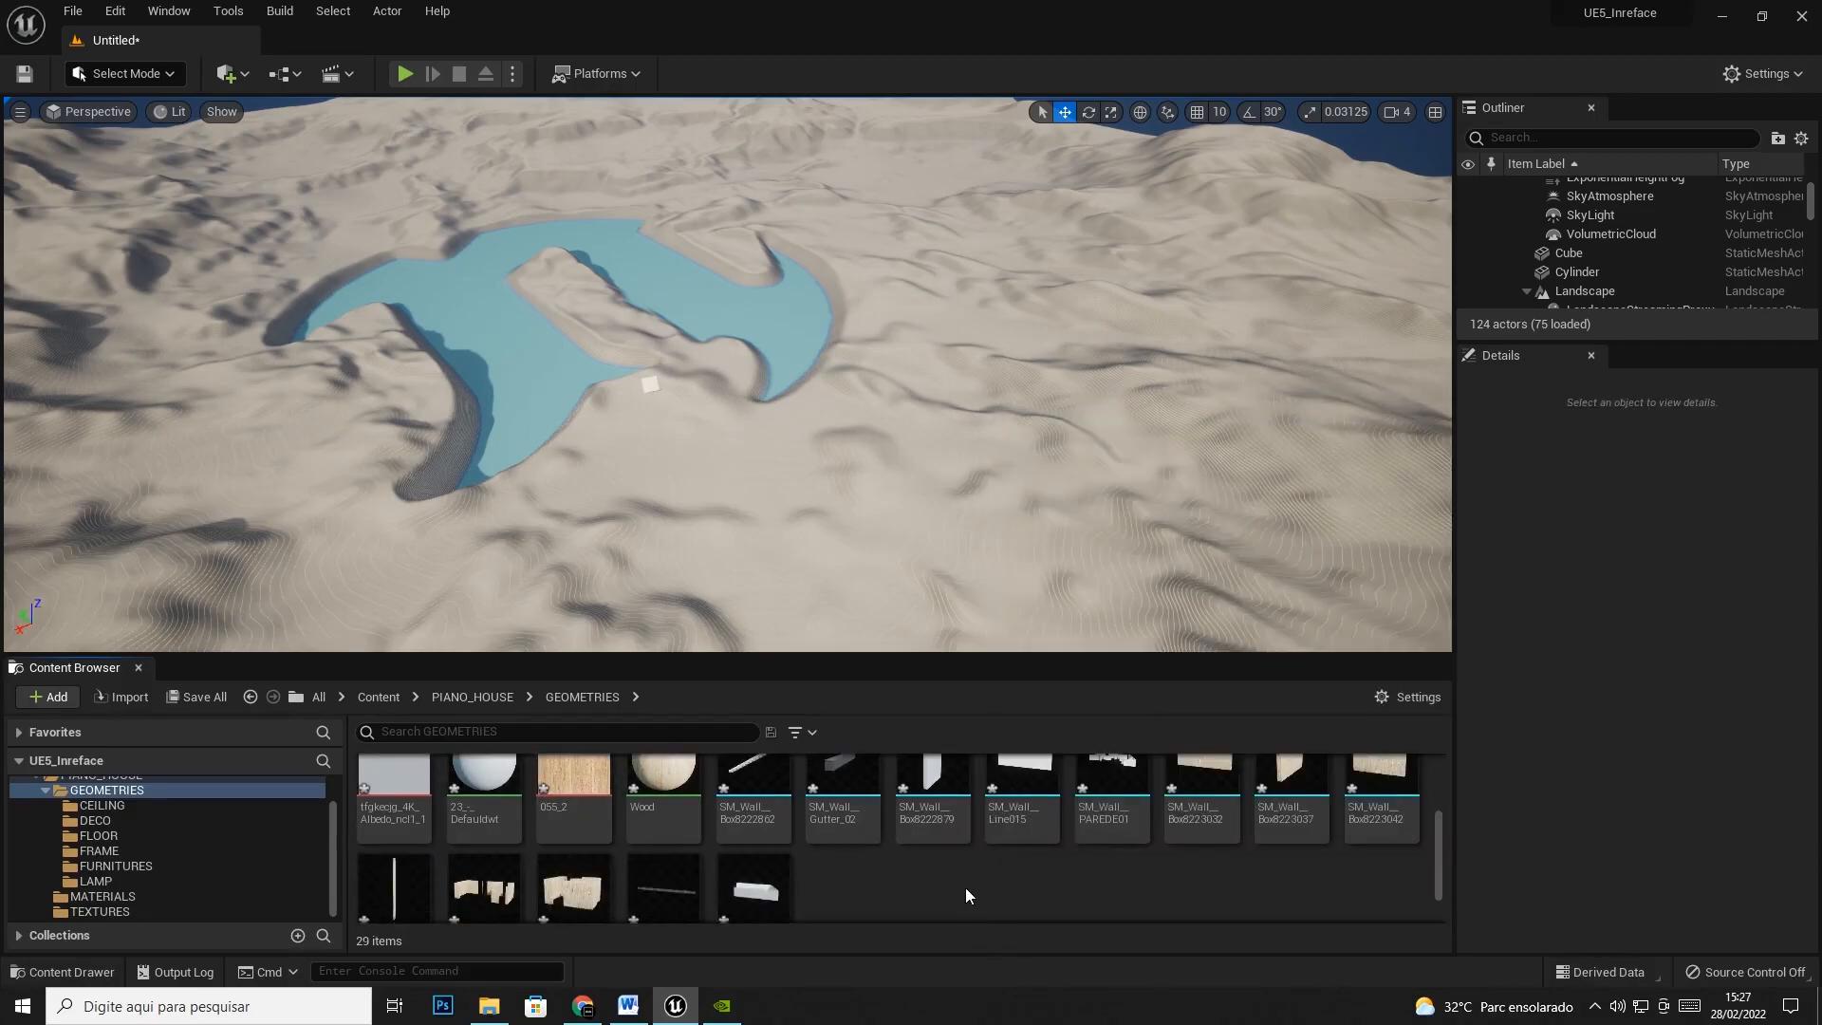
right_click(965, 887)
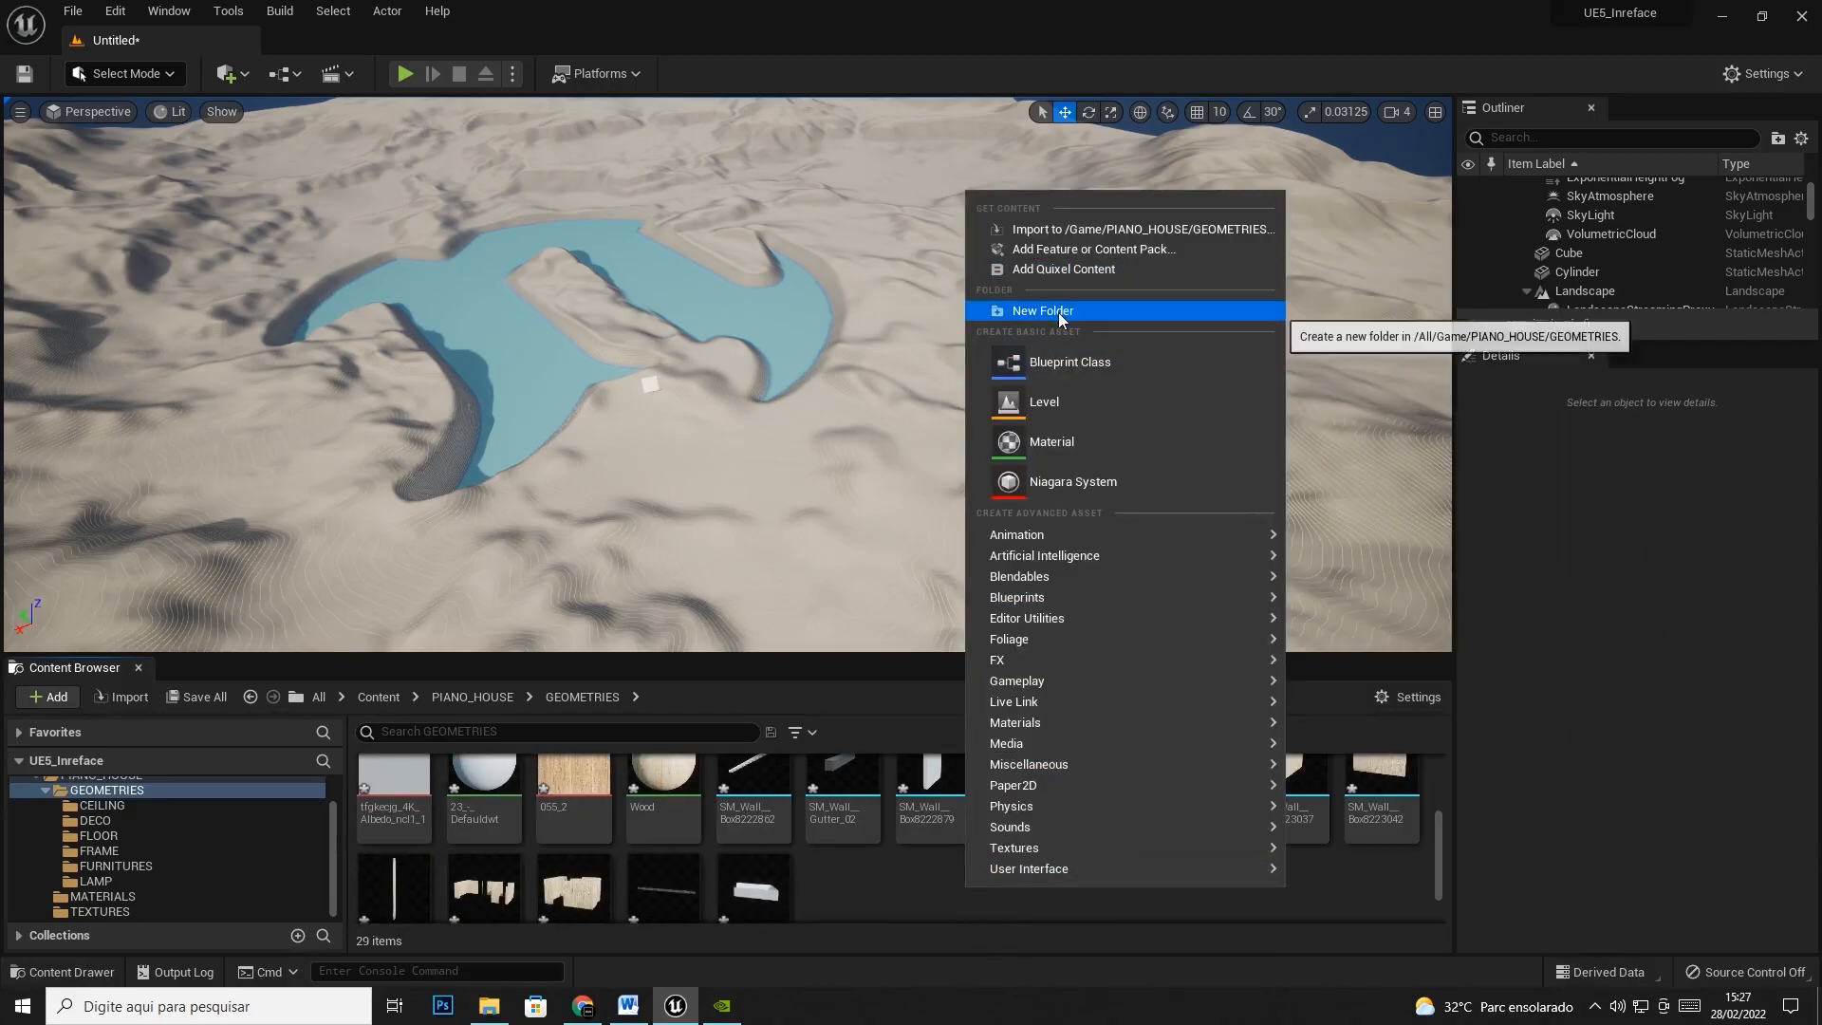
left_click(1058, 311)
type("STRUCTURE")
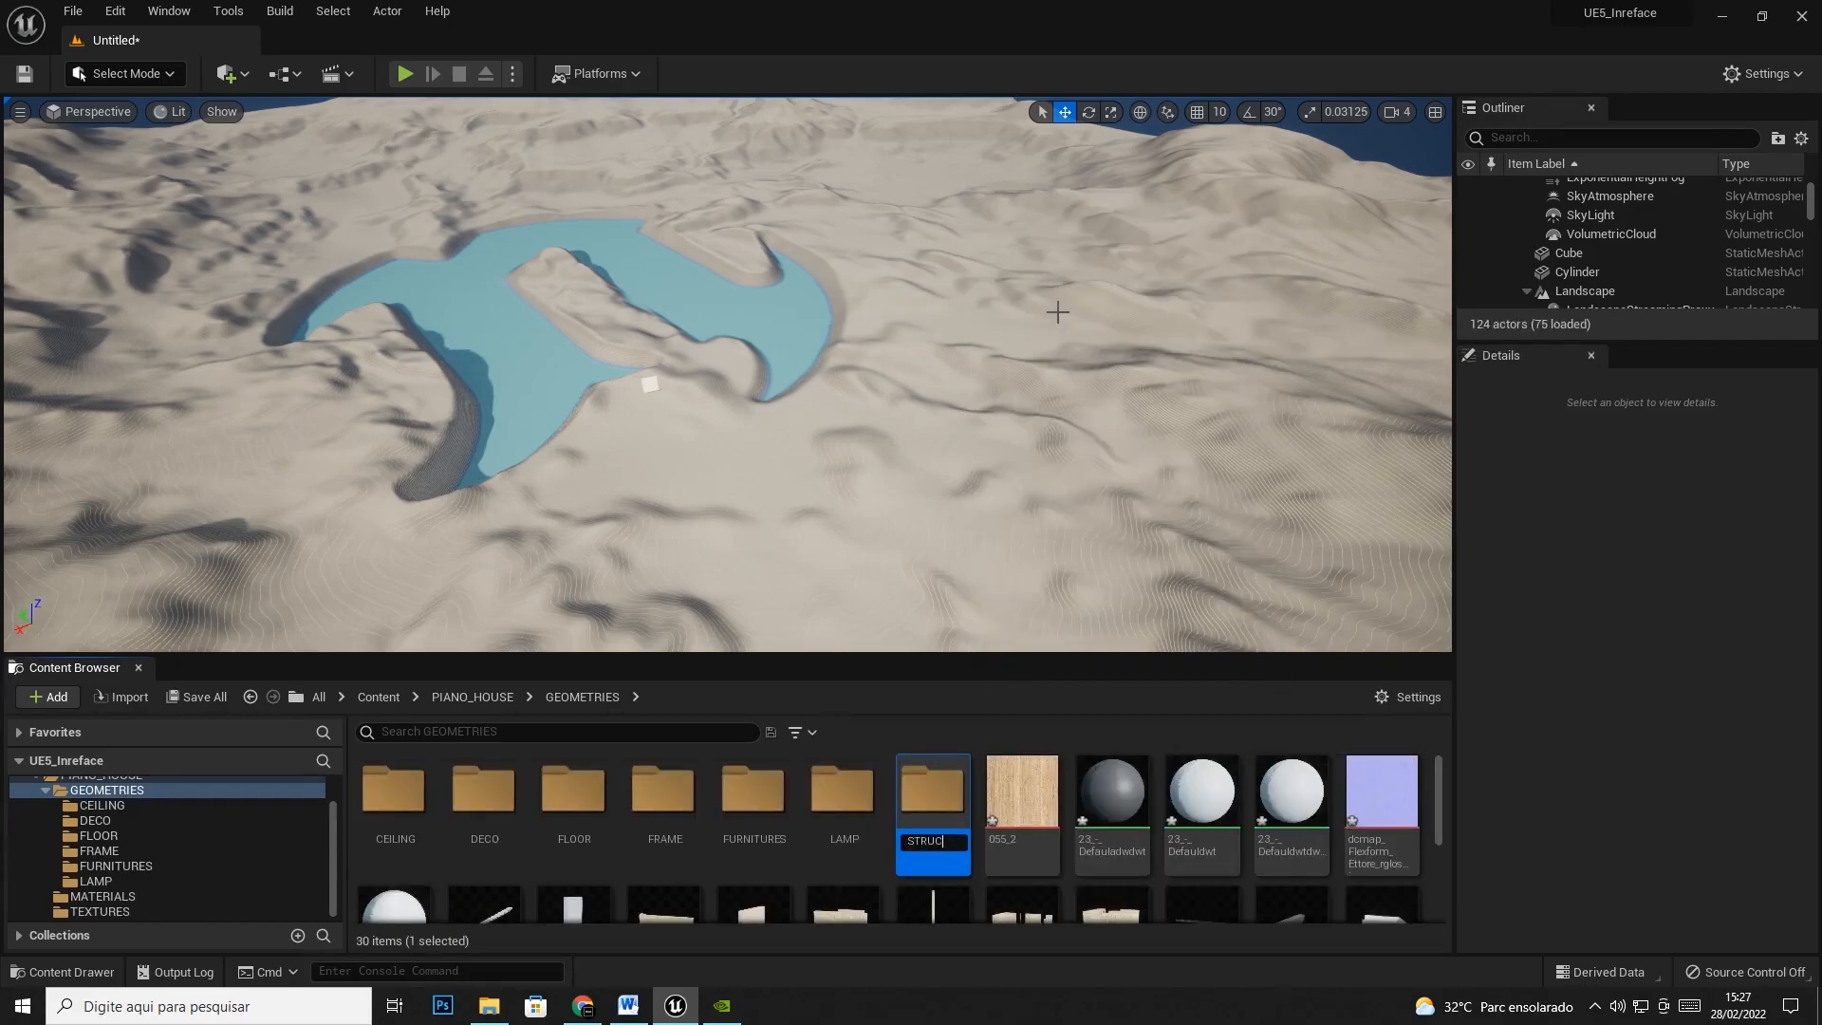
key("Return")
scroll(1080, 748, "down", 5)
right_click(1021, 852)
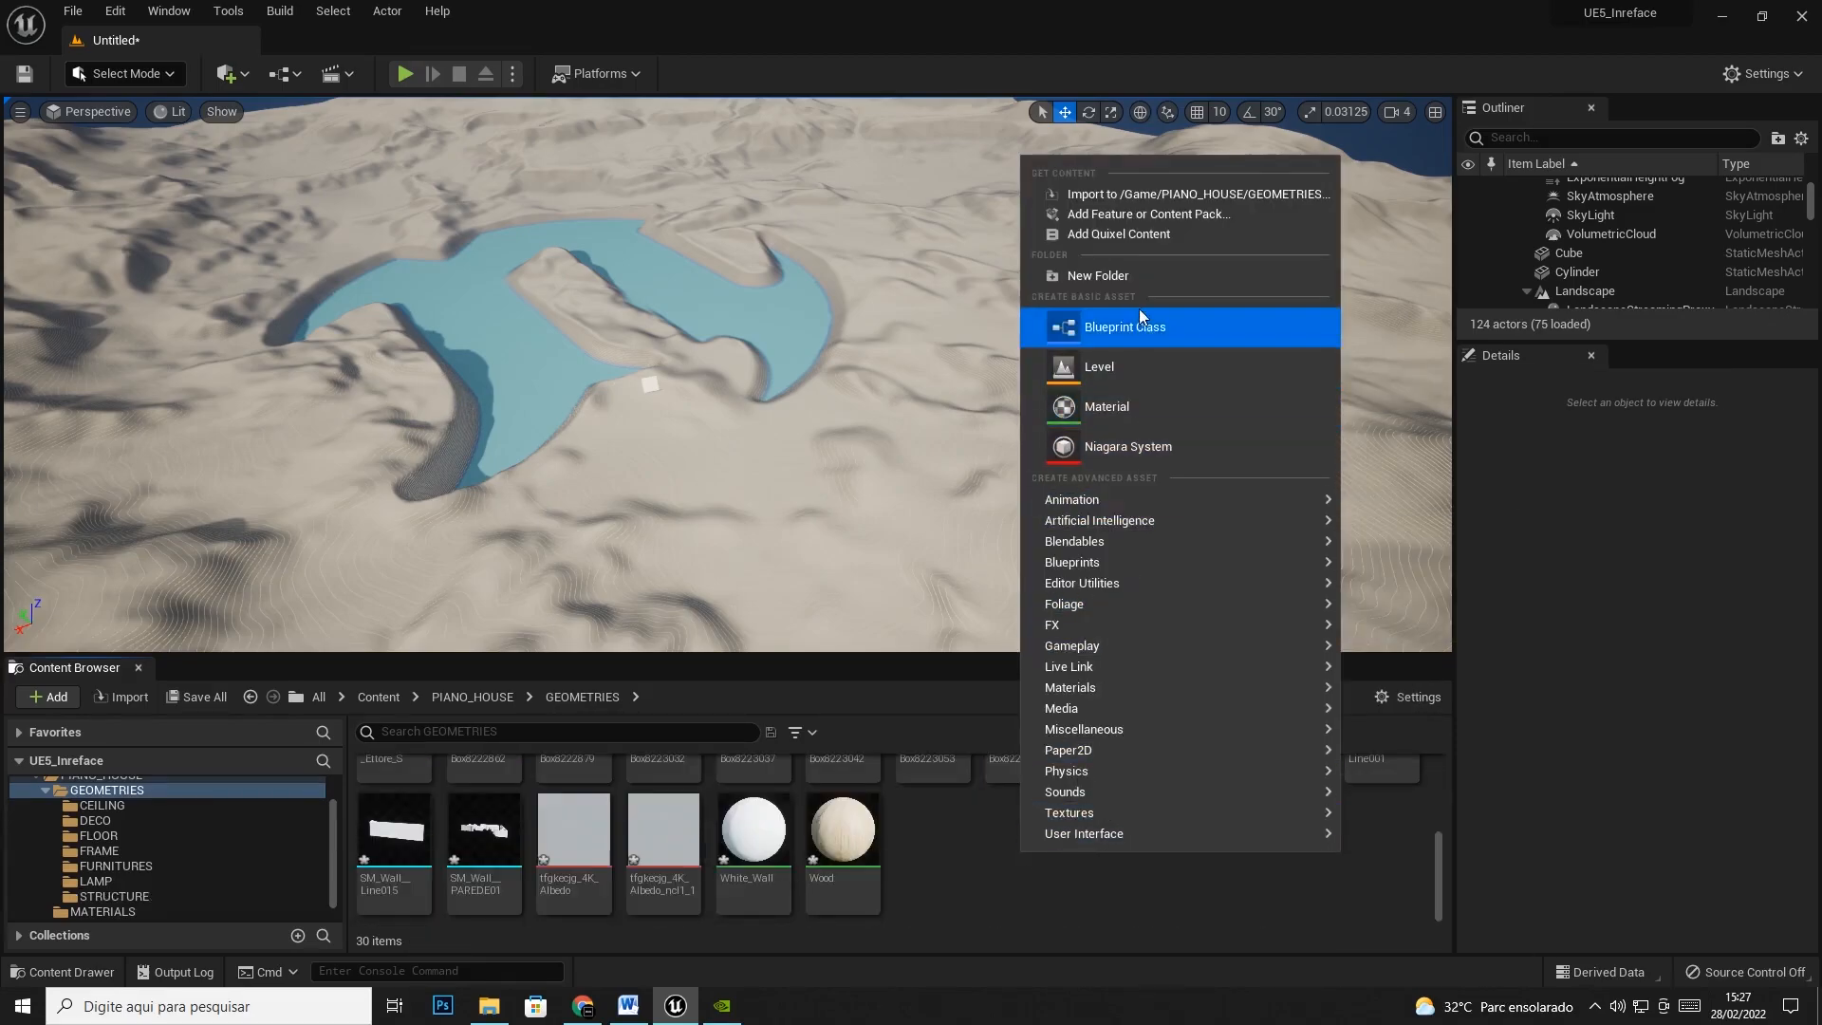
left_click(1149, 194)
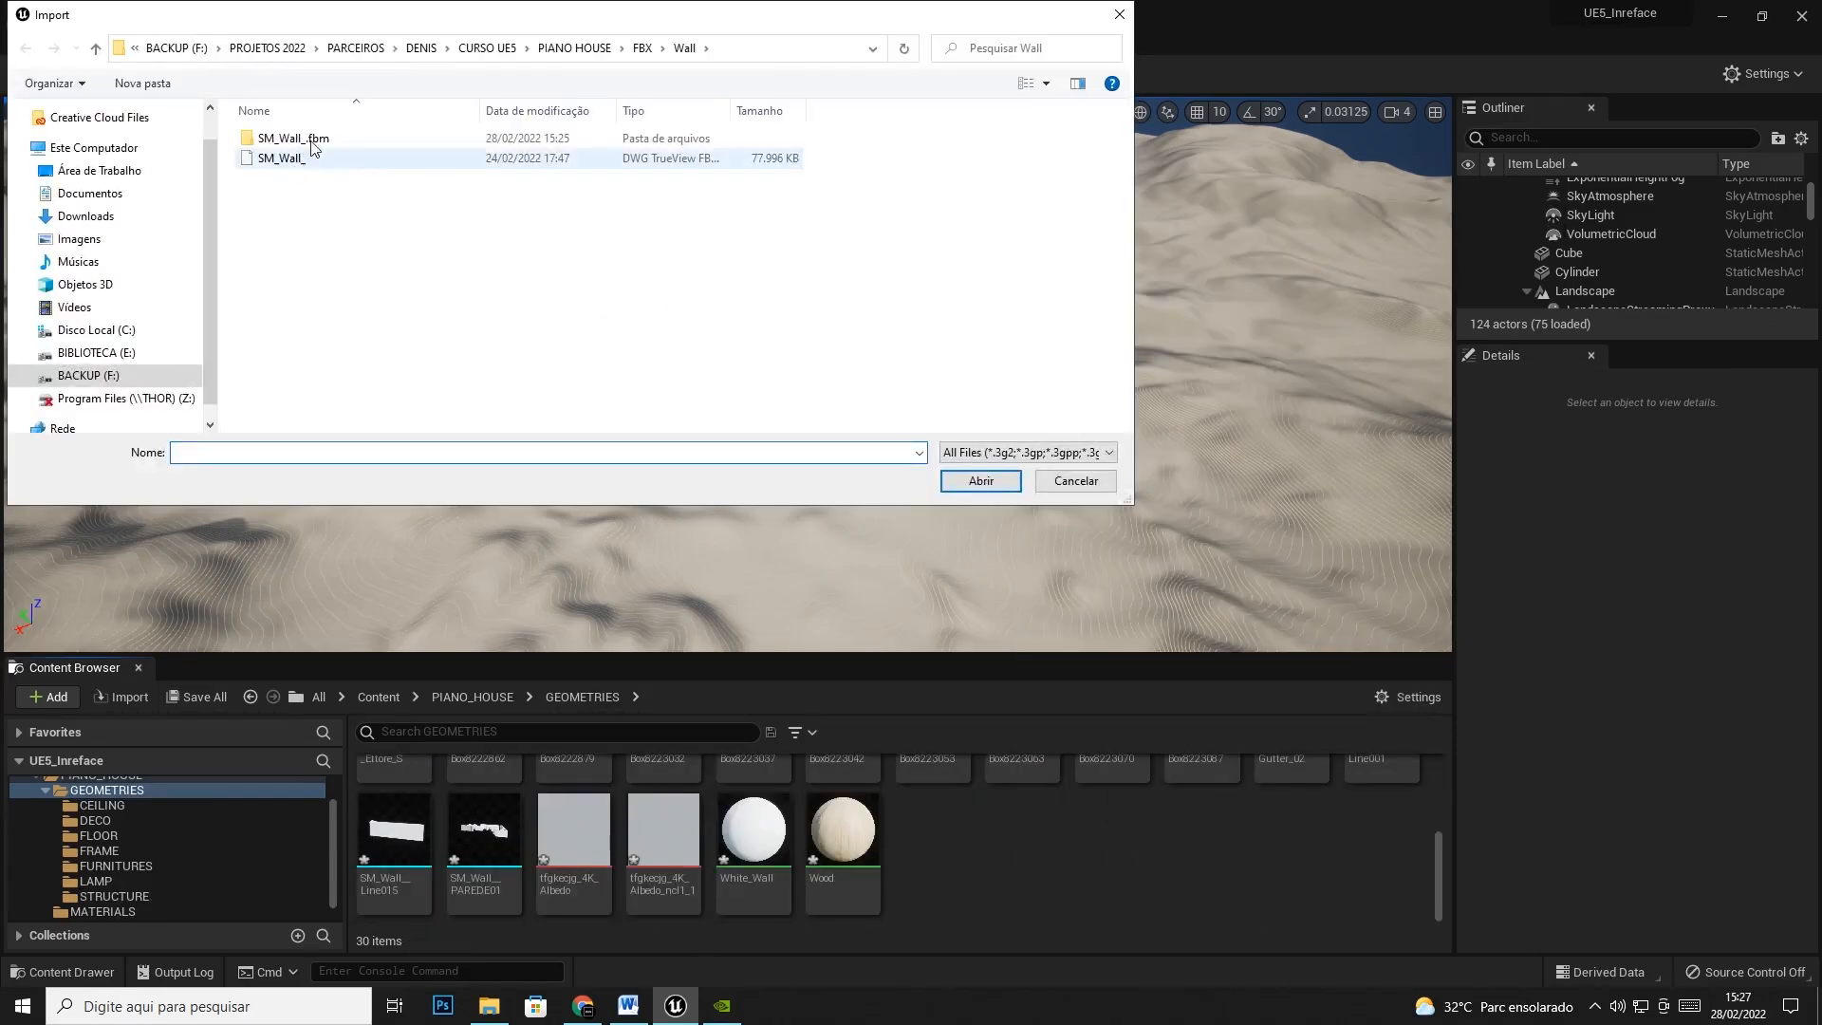
left_click(1120, 15)
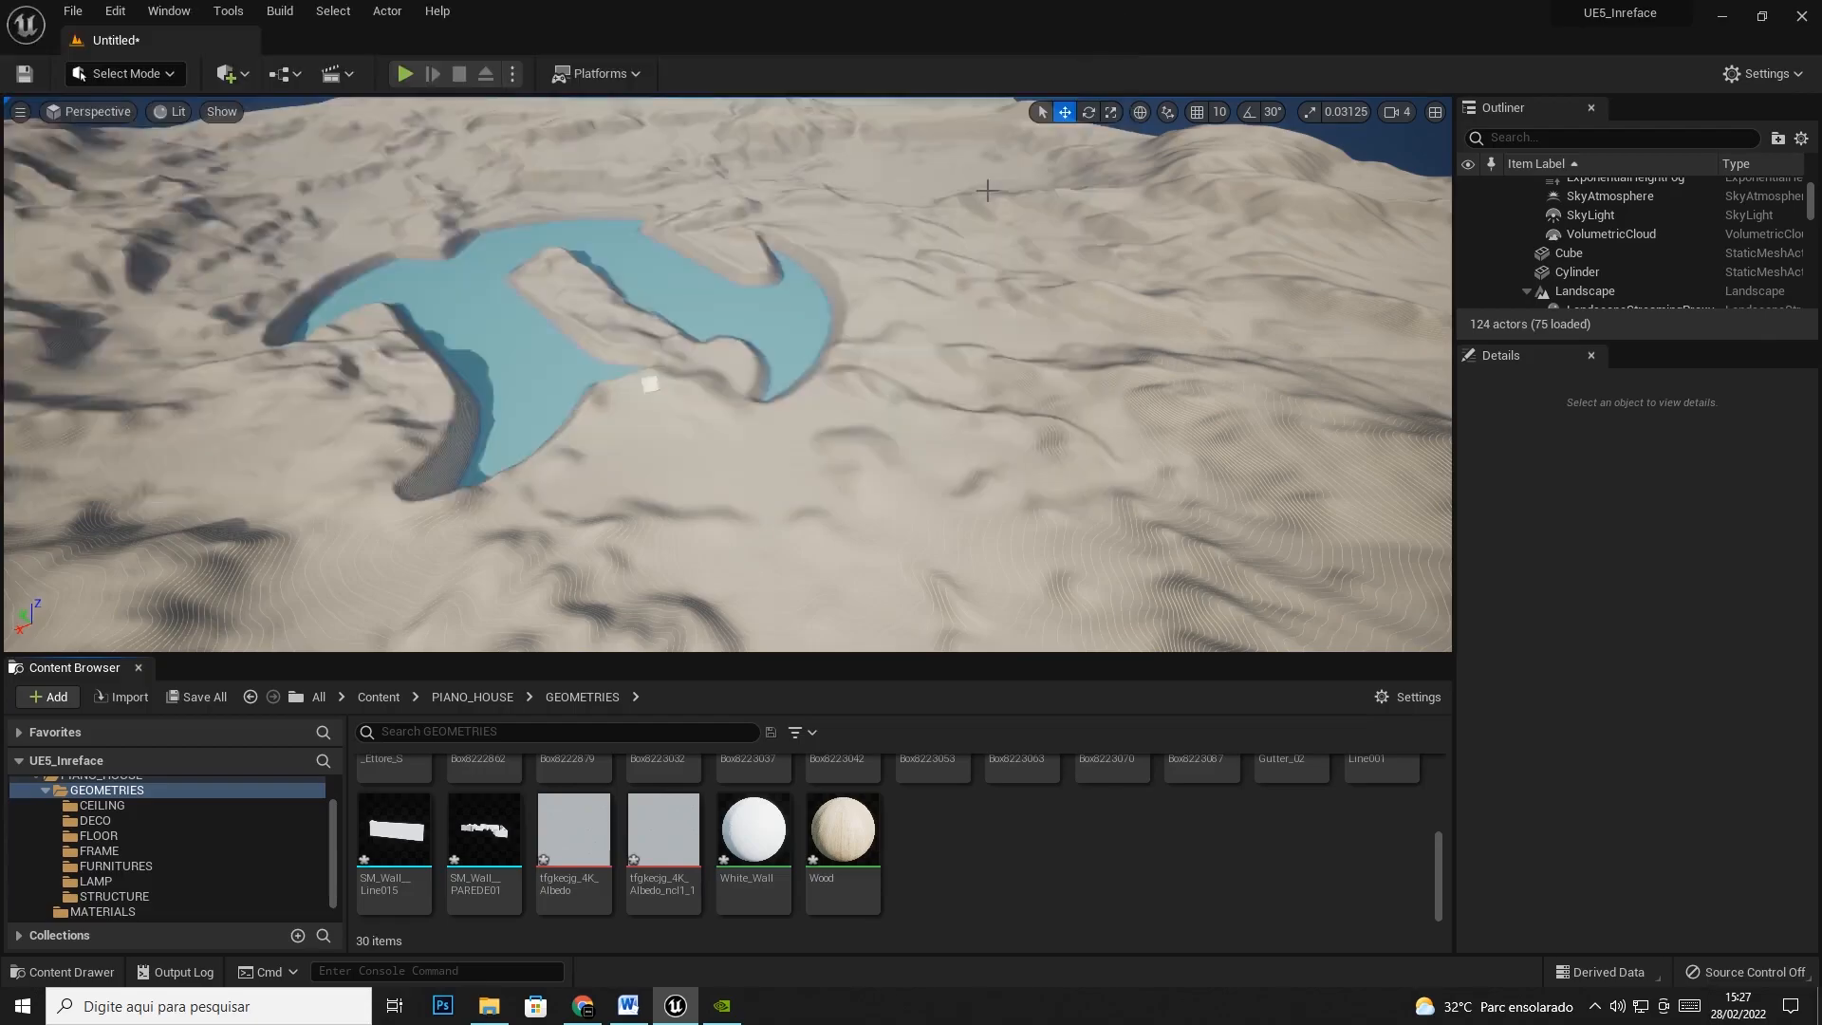
Rename the STRUCTURE folder inside GEOMETRIES as WALL
scroll(995, 909, "up", 5)
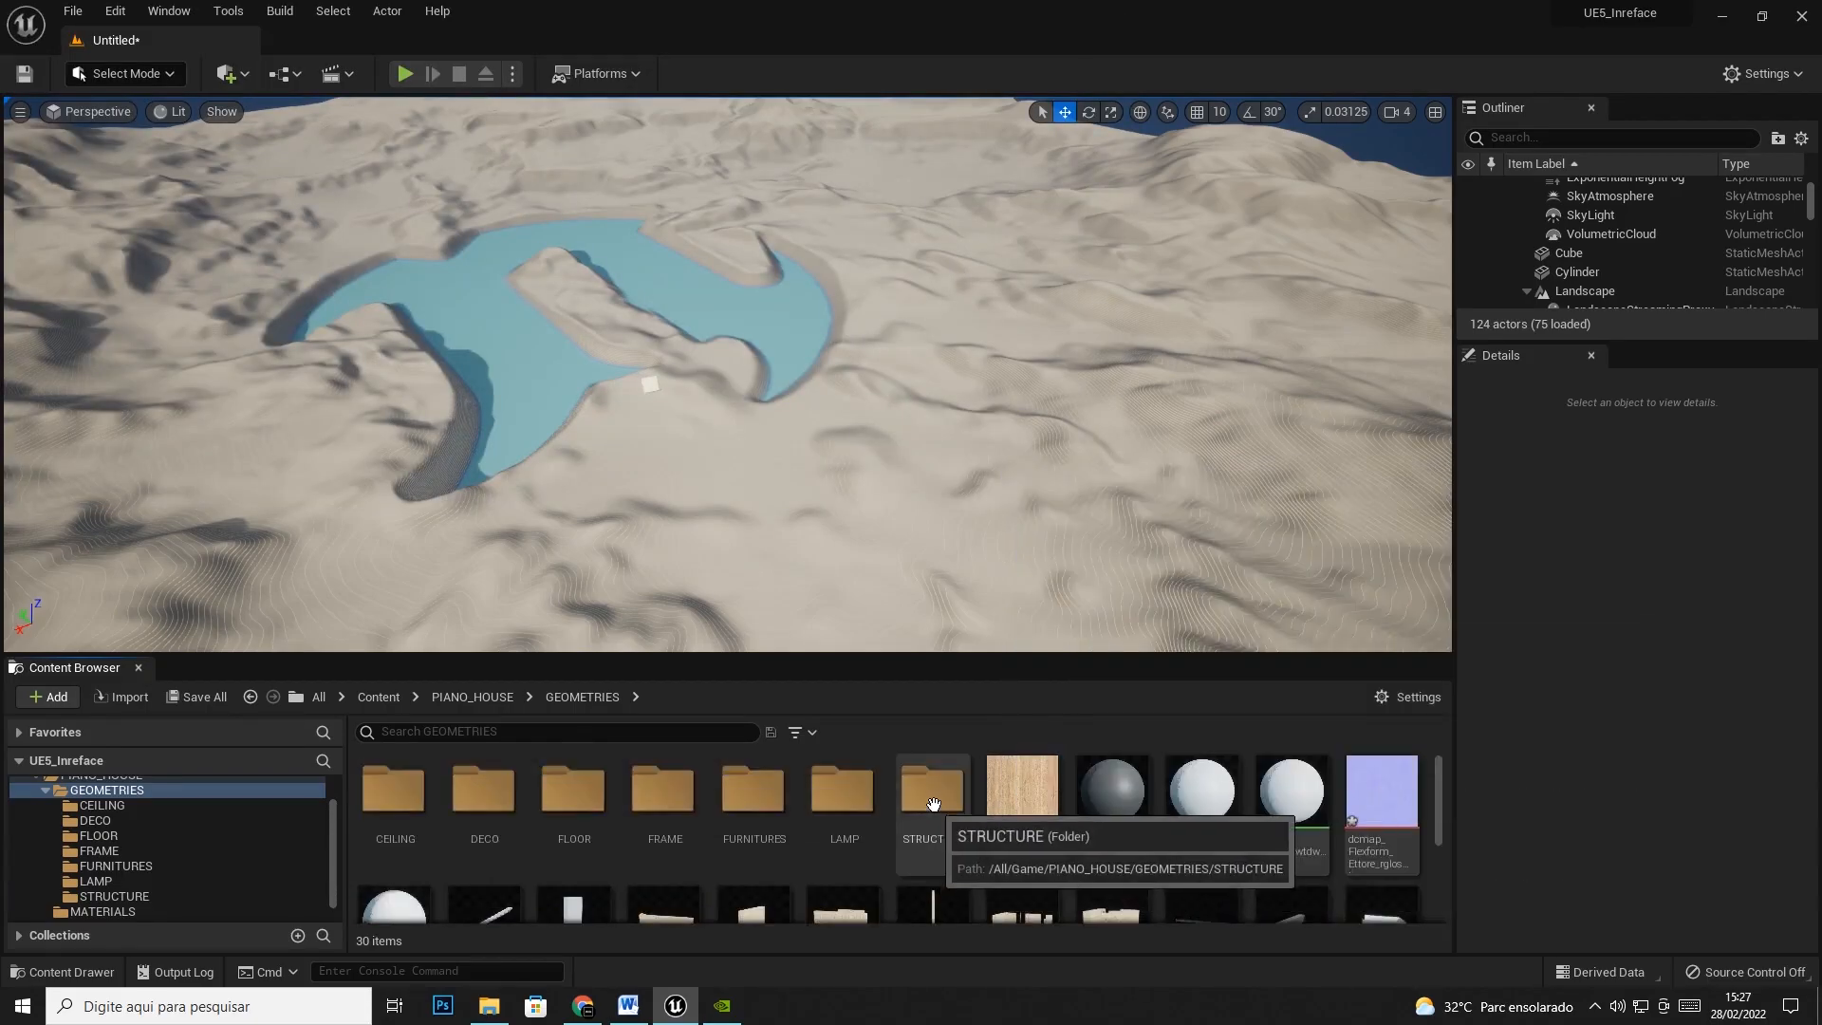
right_click(931, 808)
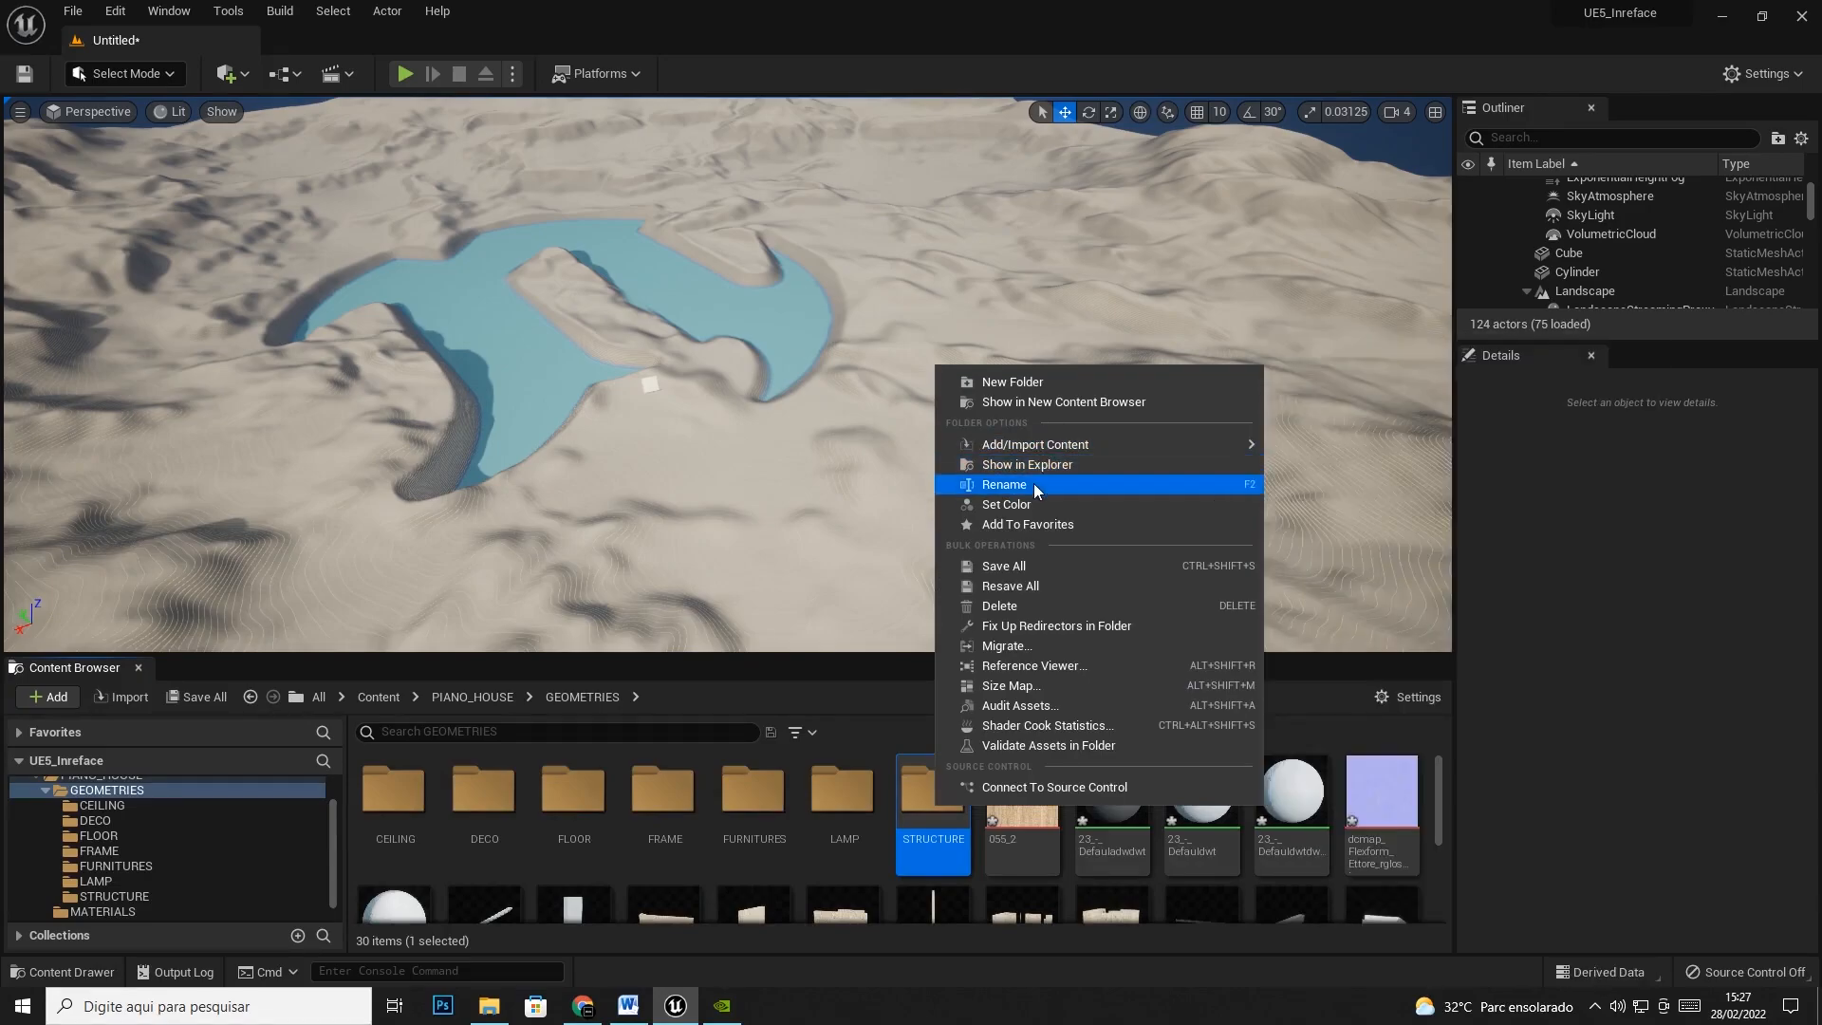
left_click(1033, 485)
type("WALL")
key("Return")
Select all SM_Wall_ static meshes in GEOMETRIES and move them into the WALL folder
scroll(1433, 822, "down", 1)
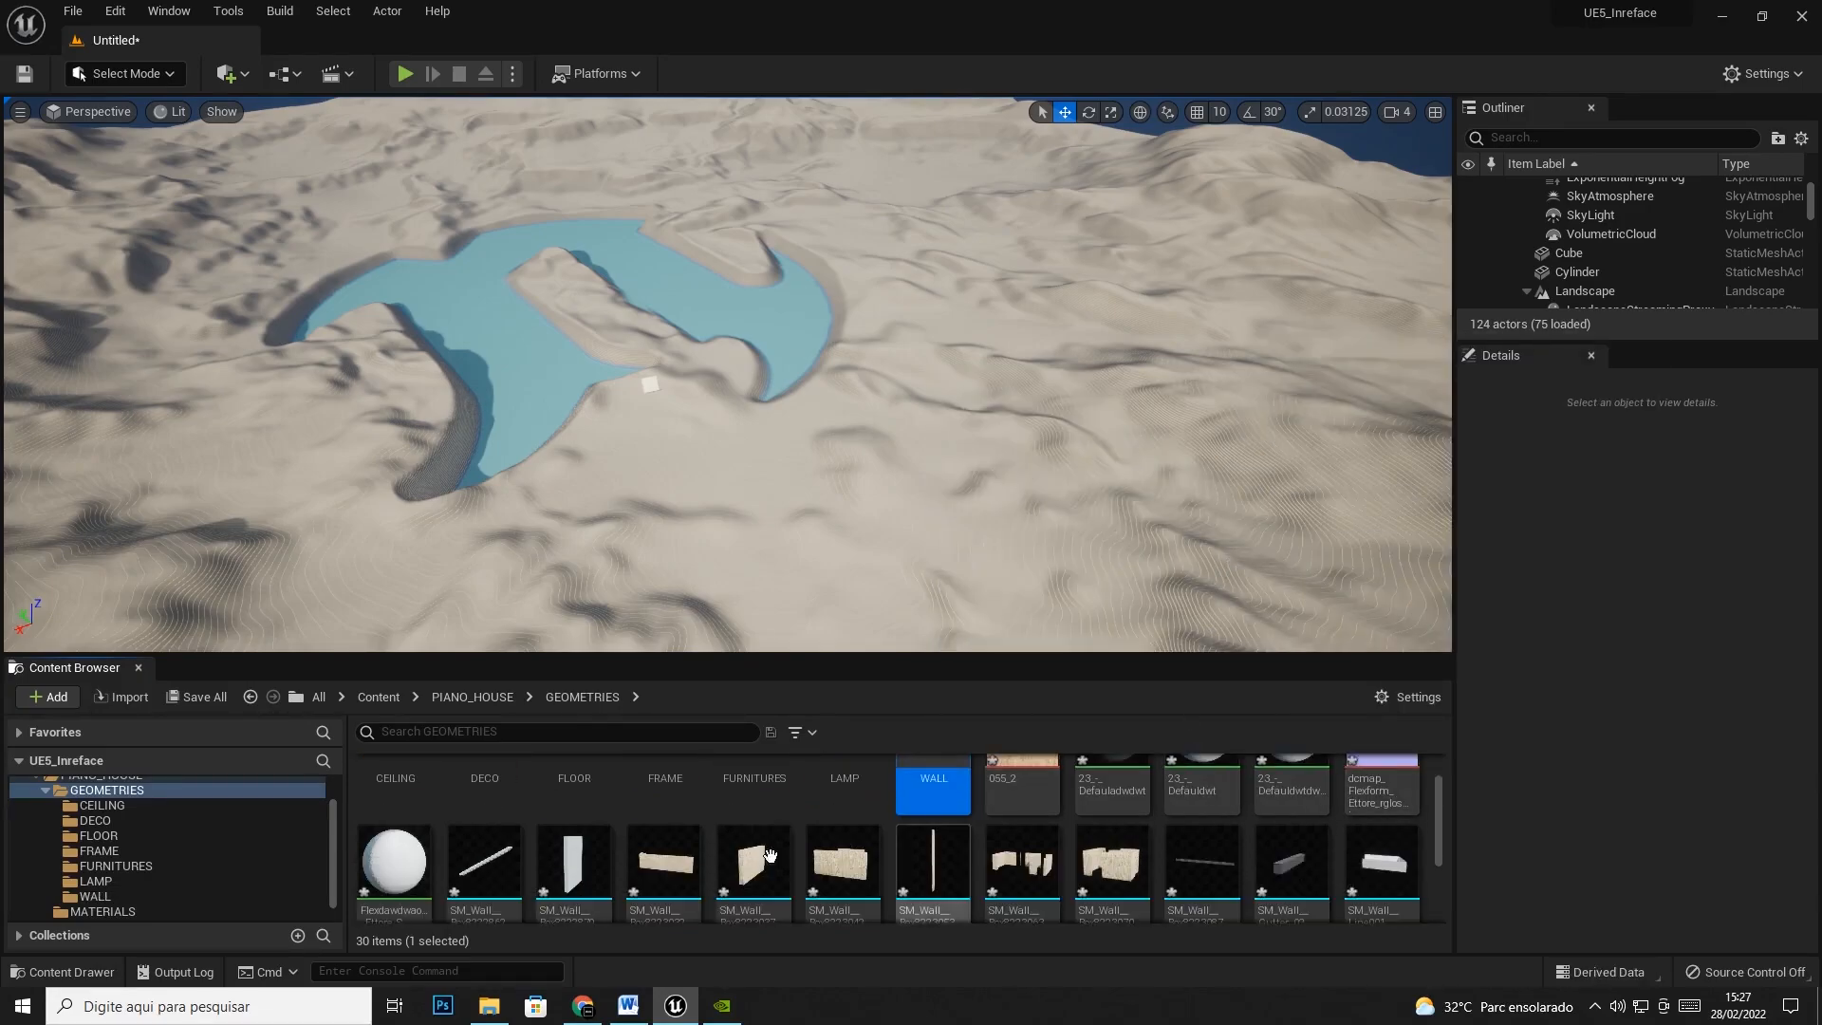
left_click(487, 888)
scroll(487, 887, "down", 2)
left_click(487, 887, "shift")
scroll(487, 887, "up", 3)
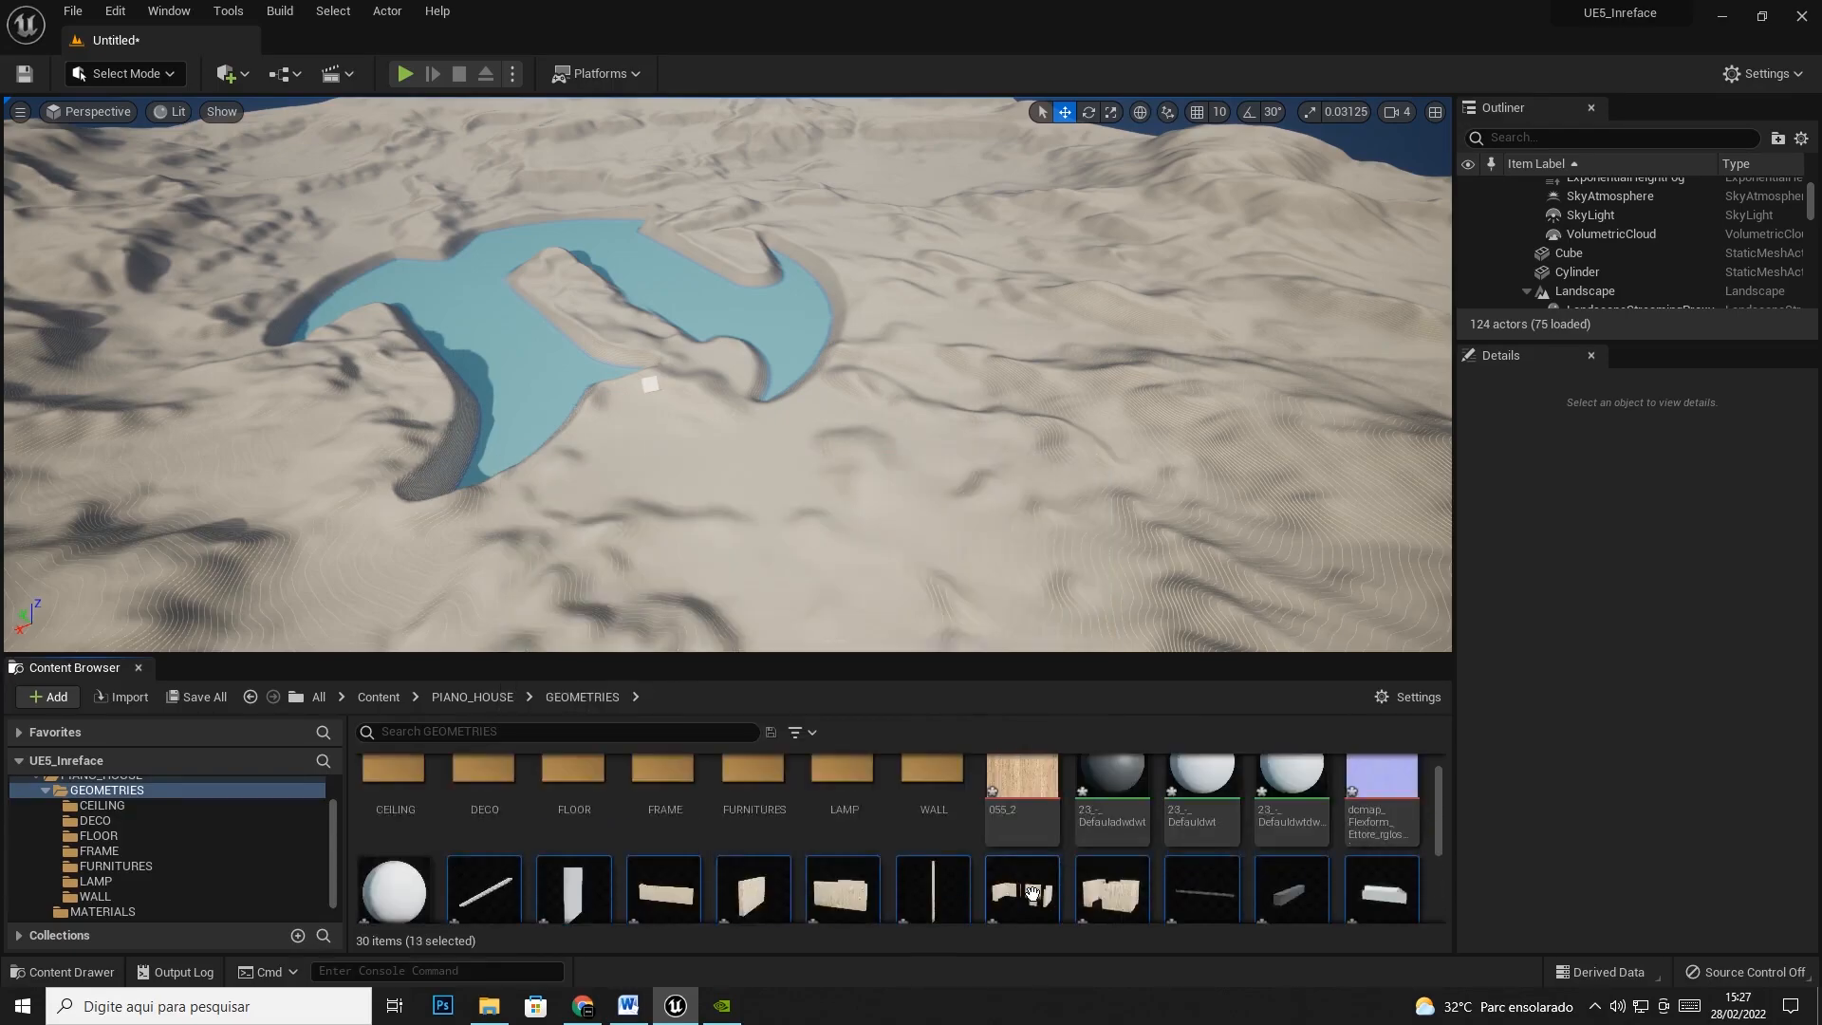
left_click_drag(935, 906, 947, 799)
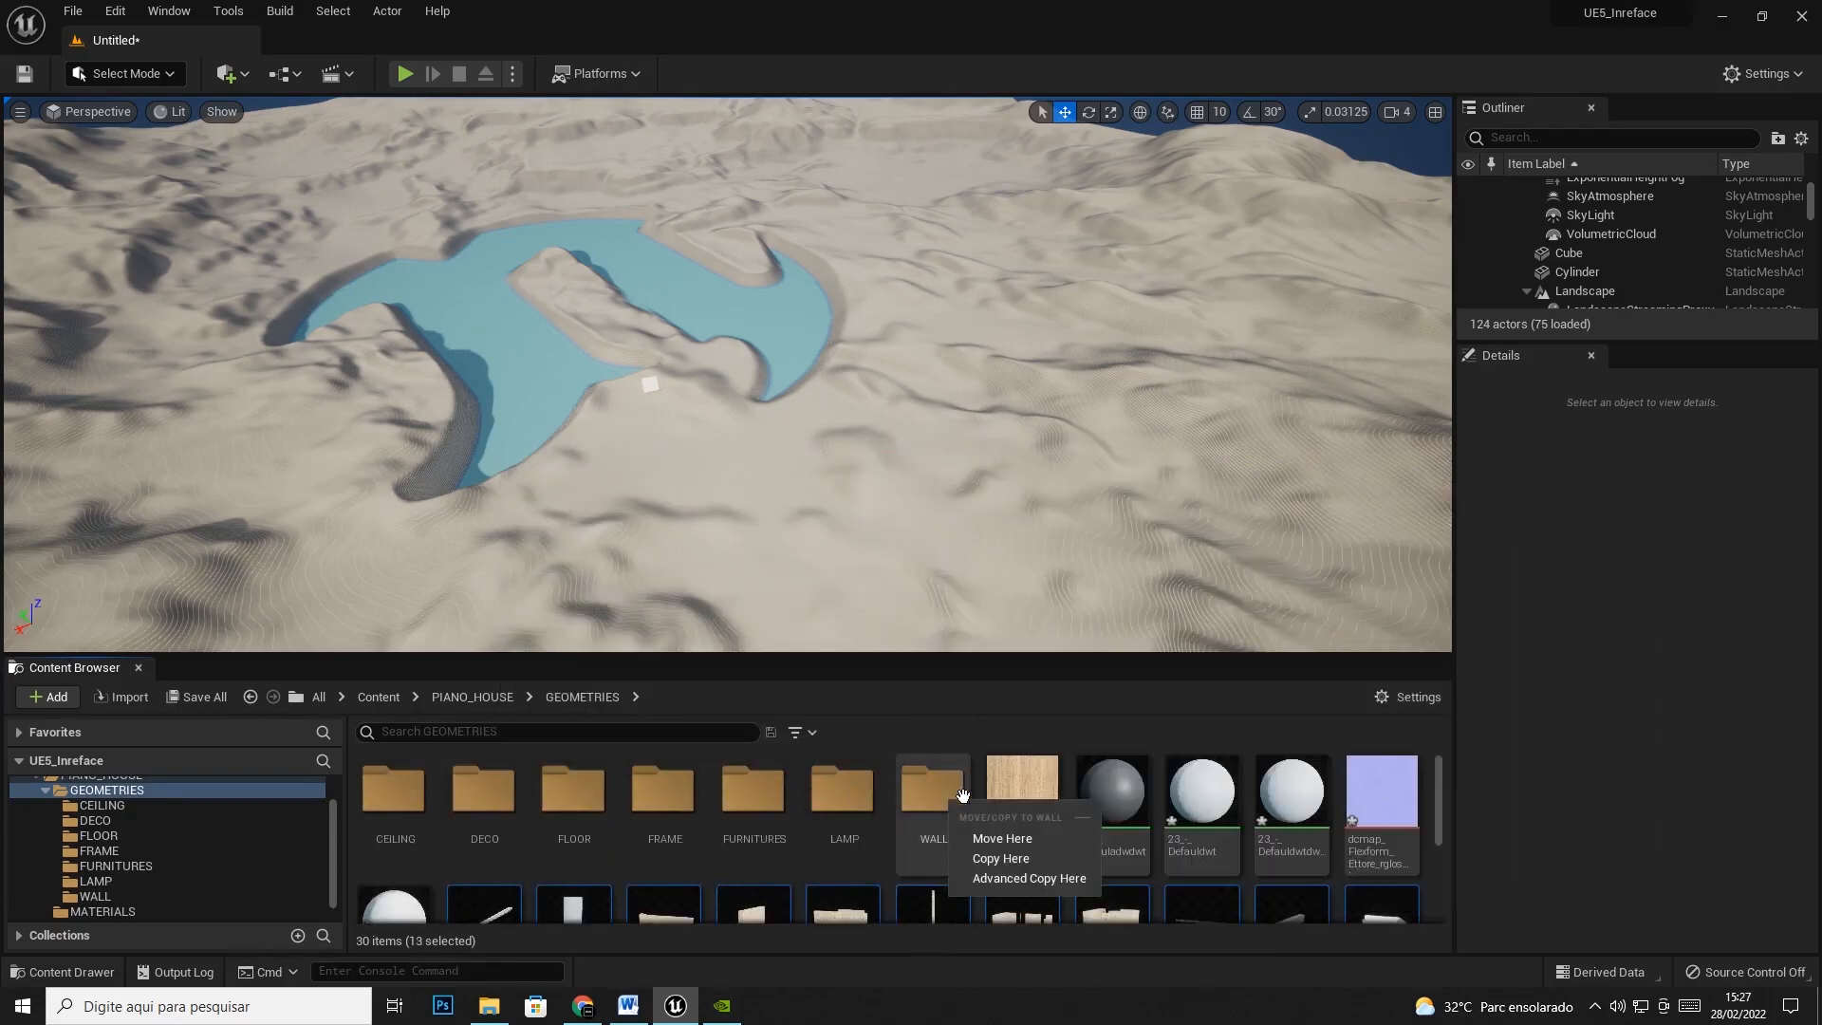
left_click(1010, 840)
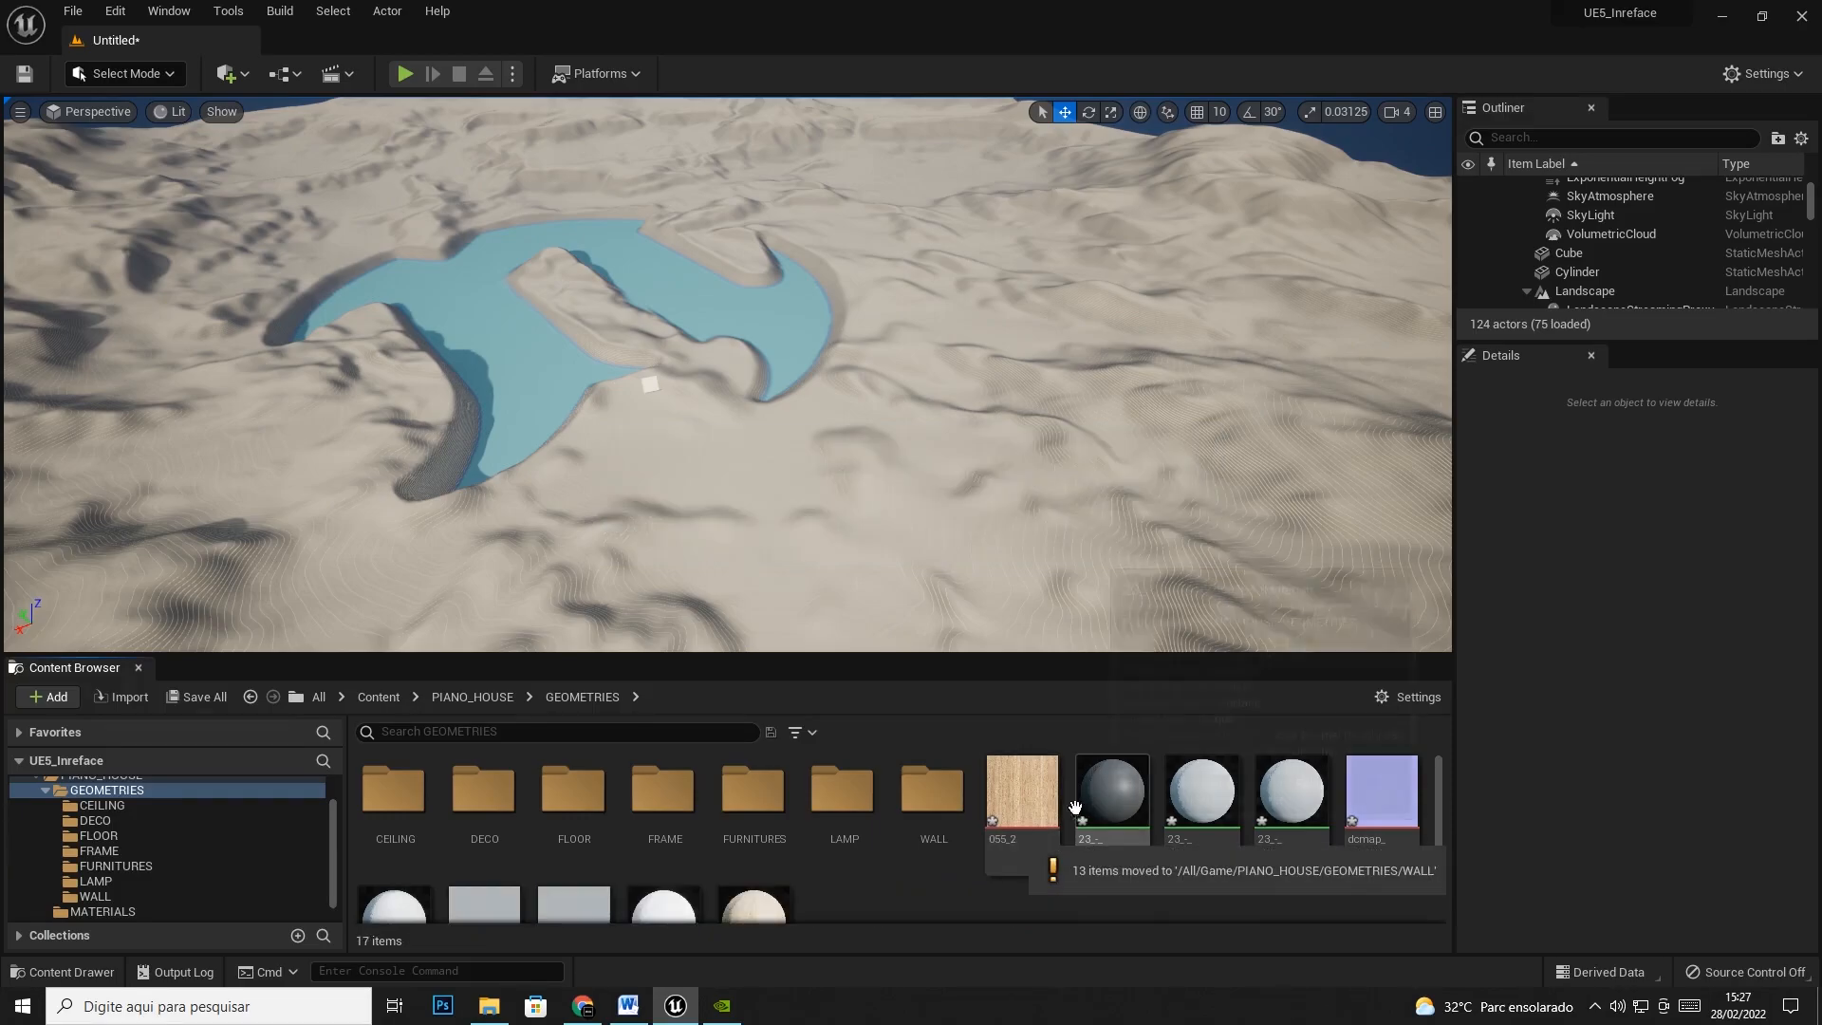
Rename the 055_2 texture in GEOMETRIES as 055_2_d and move it into the TEXTURES folder
left_click(1025, 807)
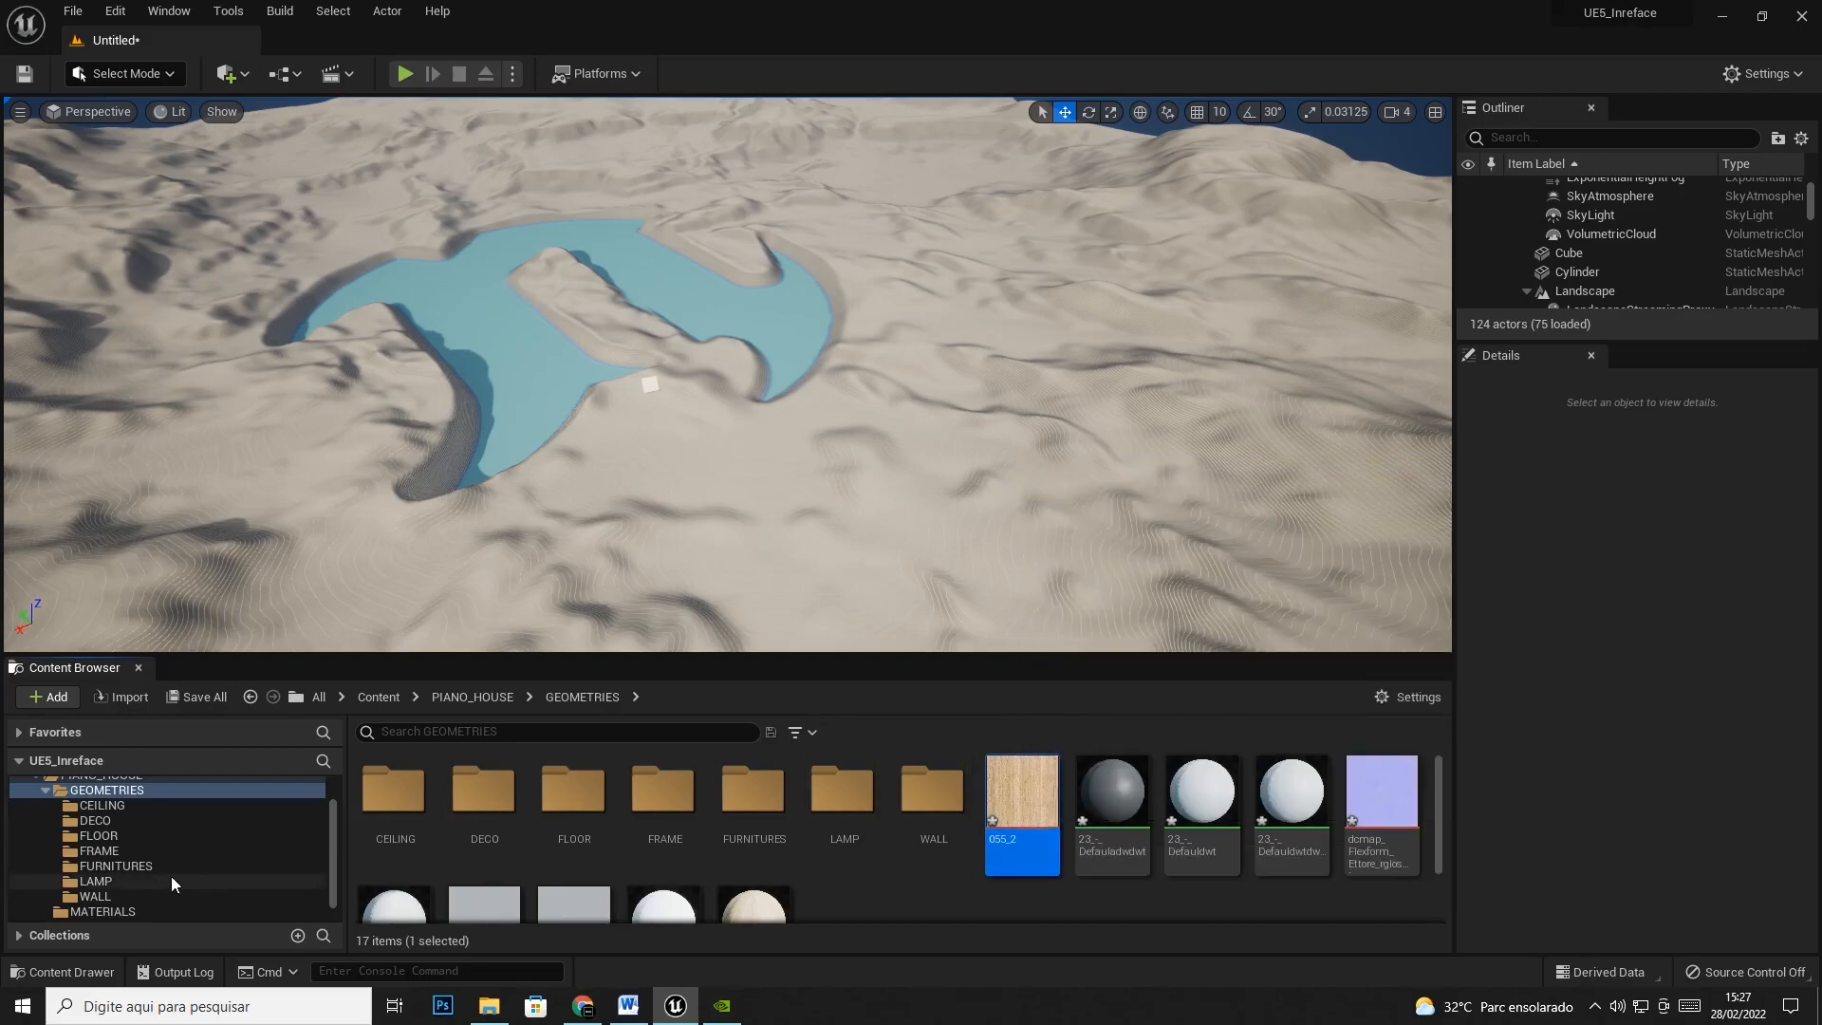
right_click(1023, 806)
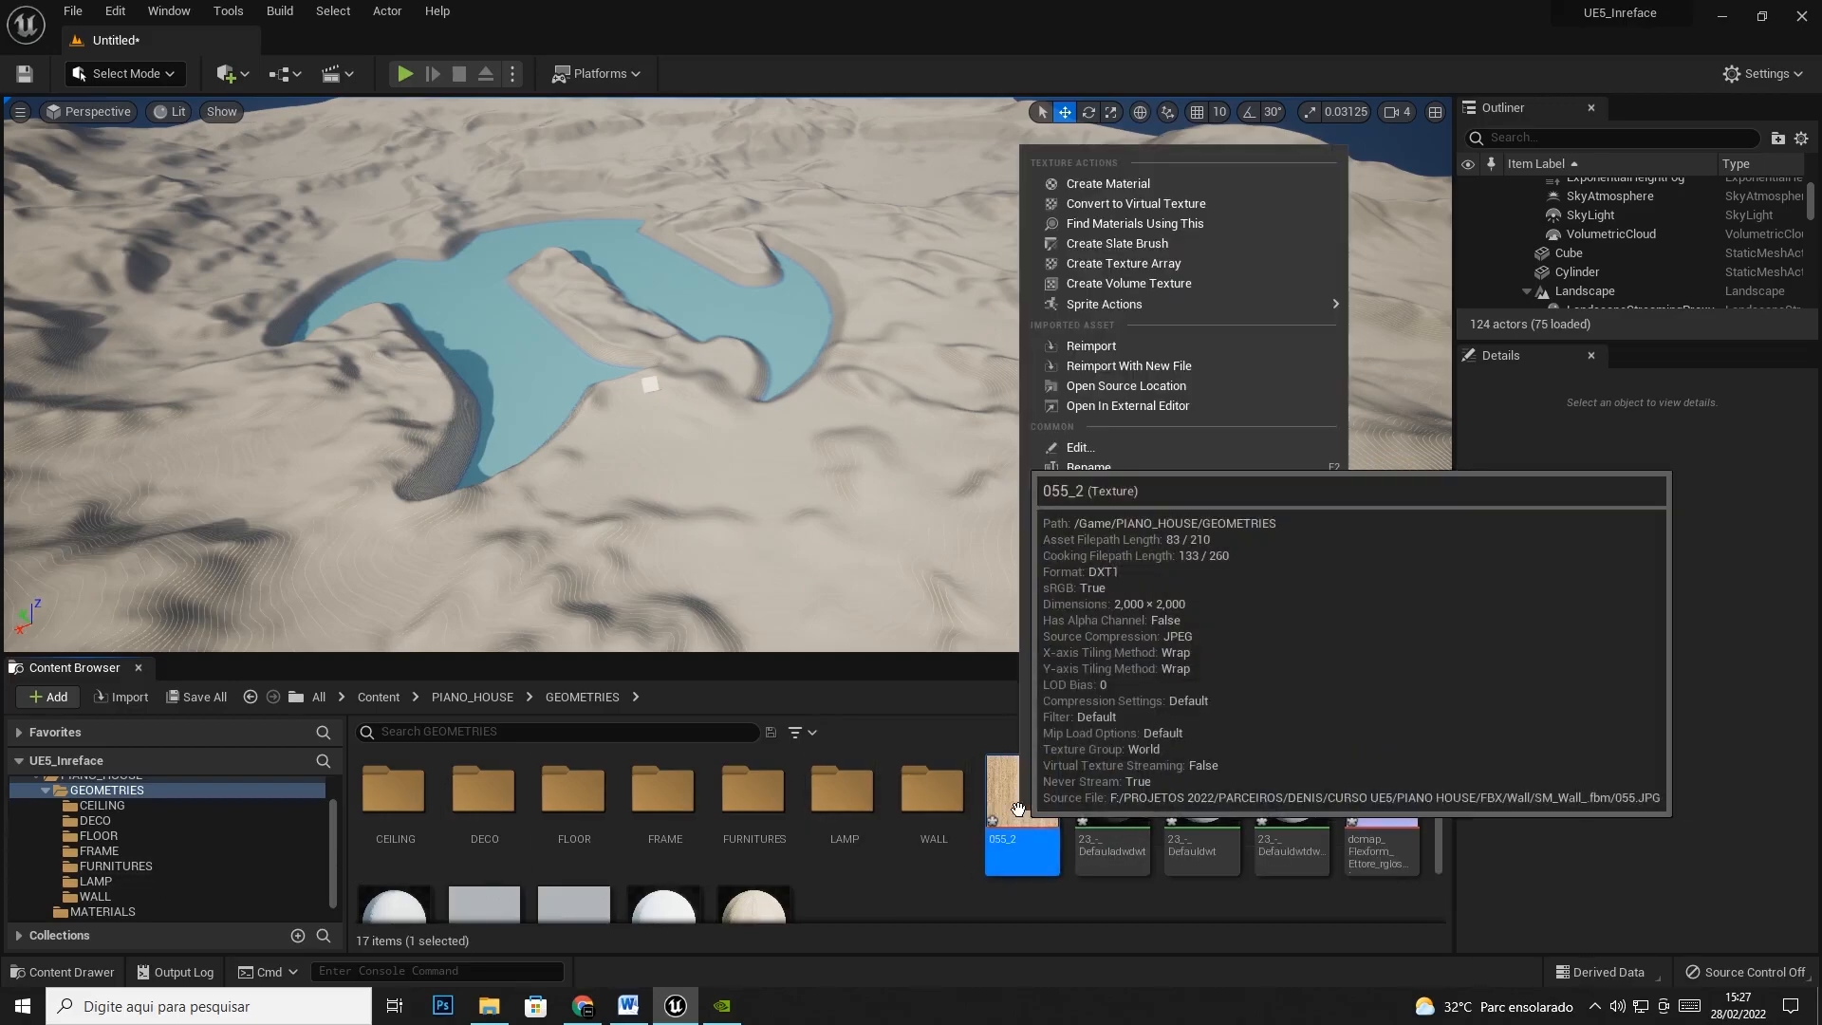
left_click(1124, 467)
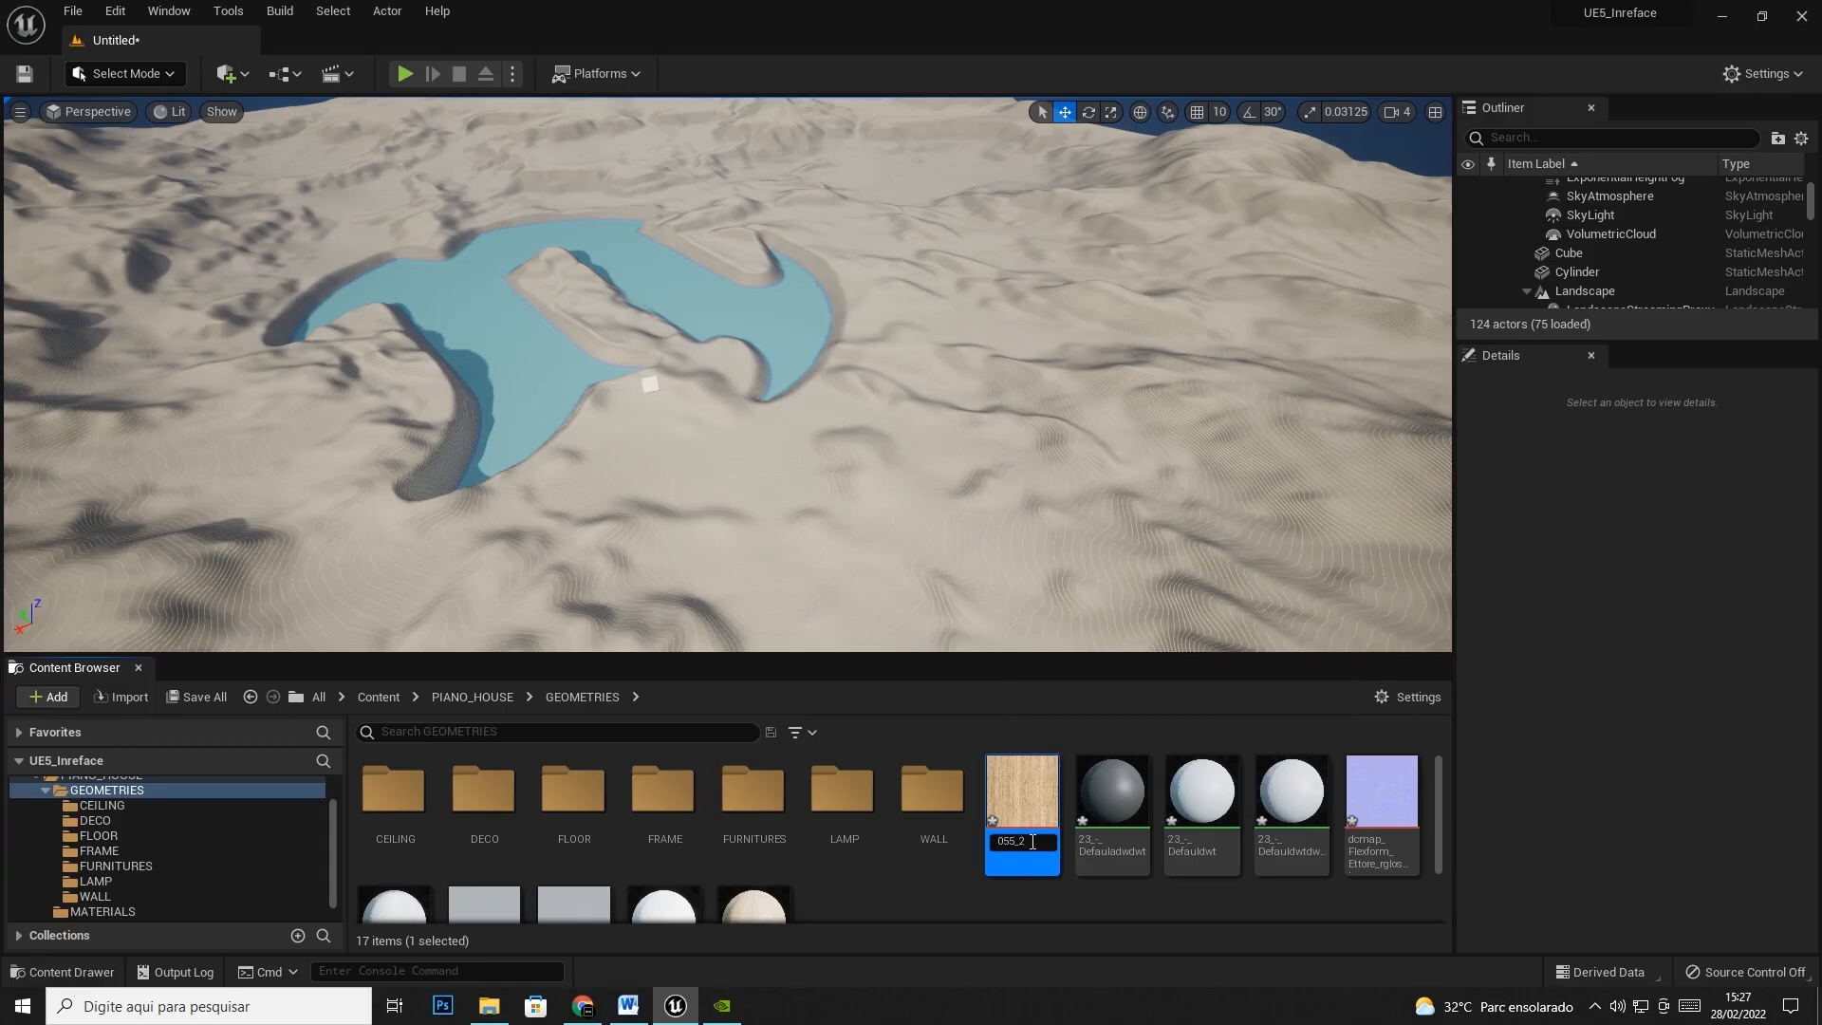
left_click_drag(1029, 839, 143, 911)
left_click(236, 868)
Try to move the dcmap_Flexform_Ettore_rgloss_bump texture from GEOMETRIES into the TEXTURES folder under its current name
left_click_drag(1292, 802, 59, 910)
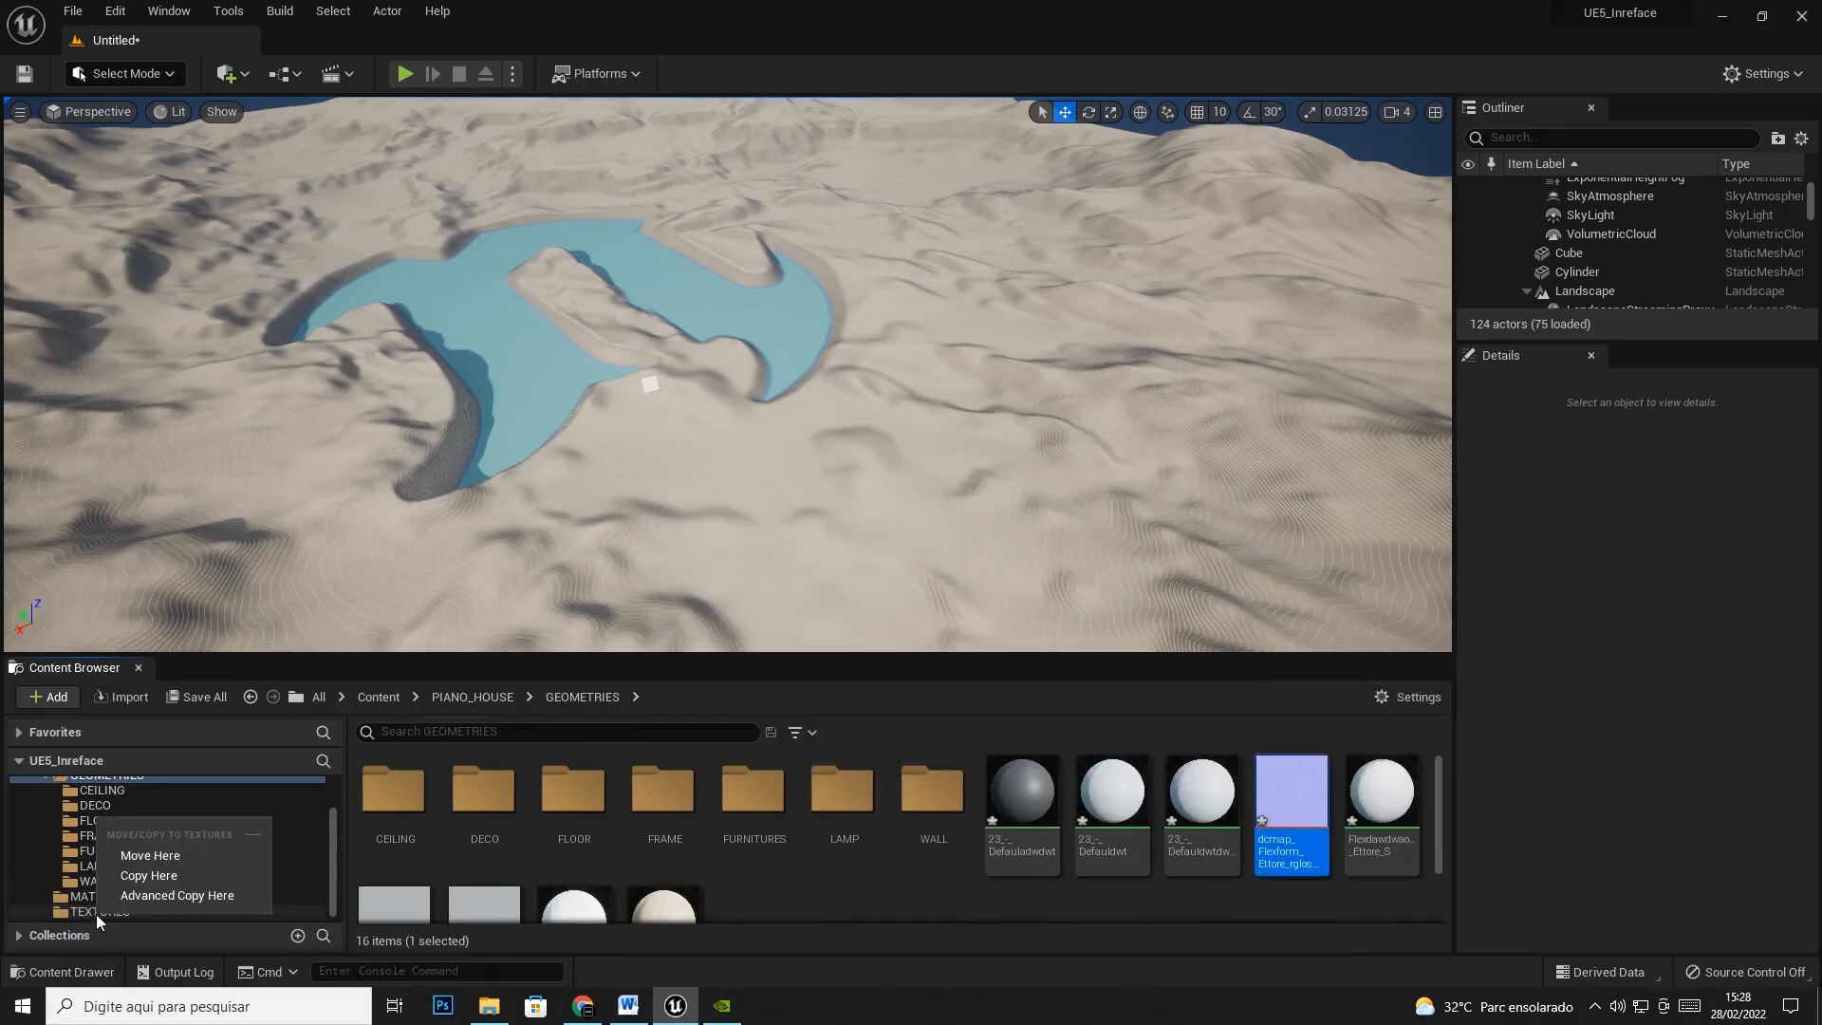
left_click(180, 852)
left_click(1256, 677)
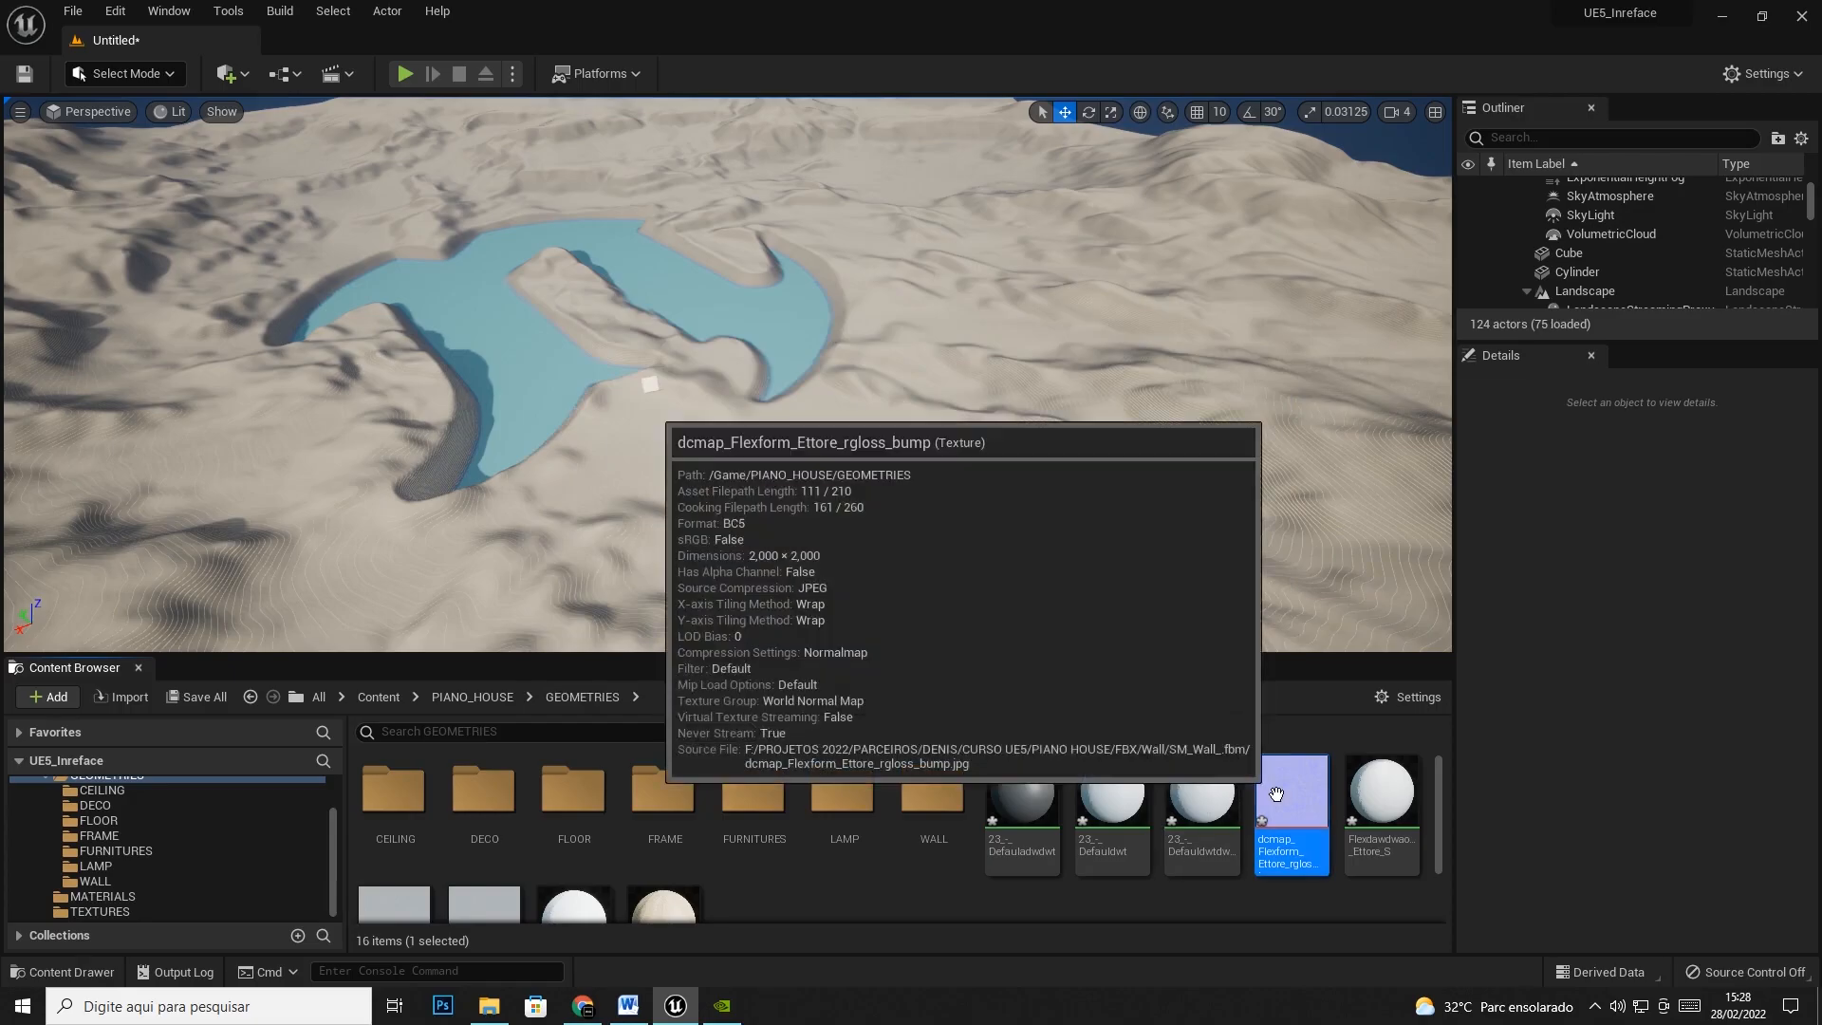
Rename the dcmap_Flexform_Ettore_rgloss_bump texture in GEOMETRIES and move it into the TEXTURES folder
right_click(1283, 797)
left_click(1344, 455)
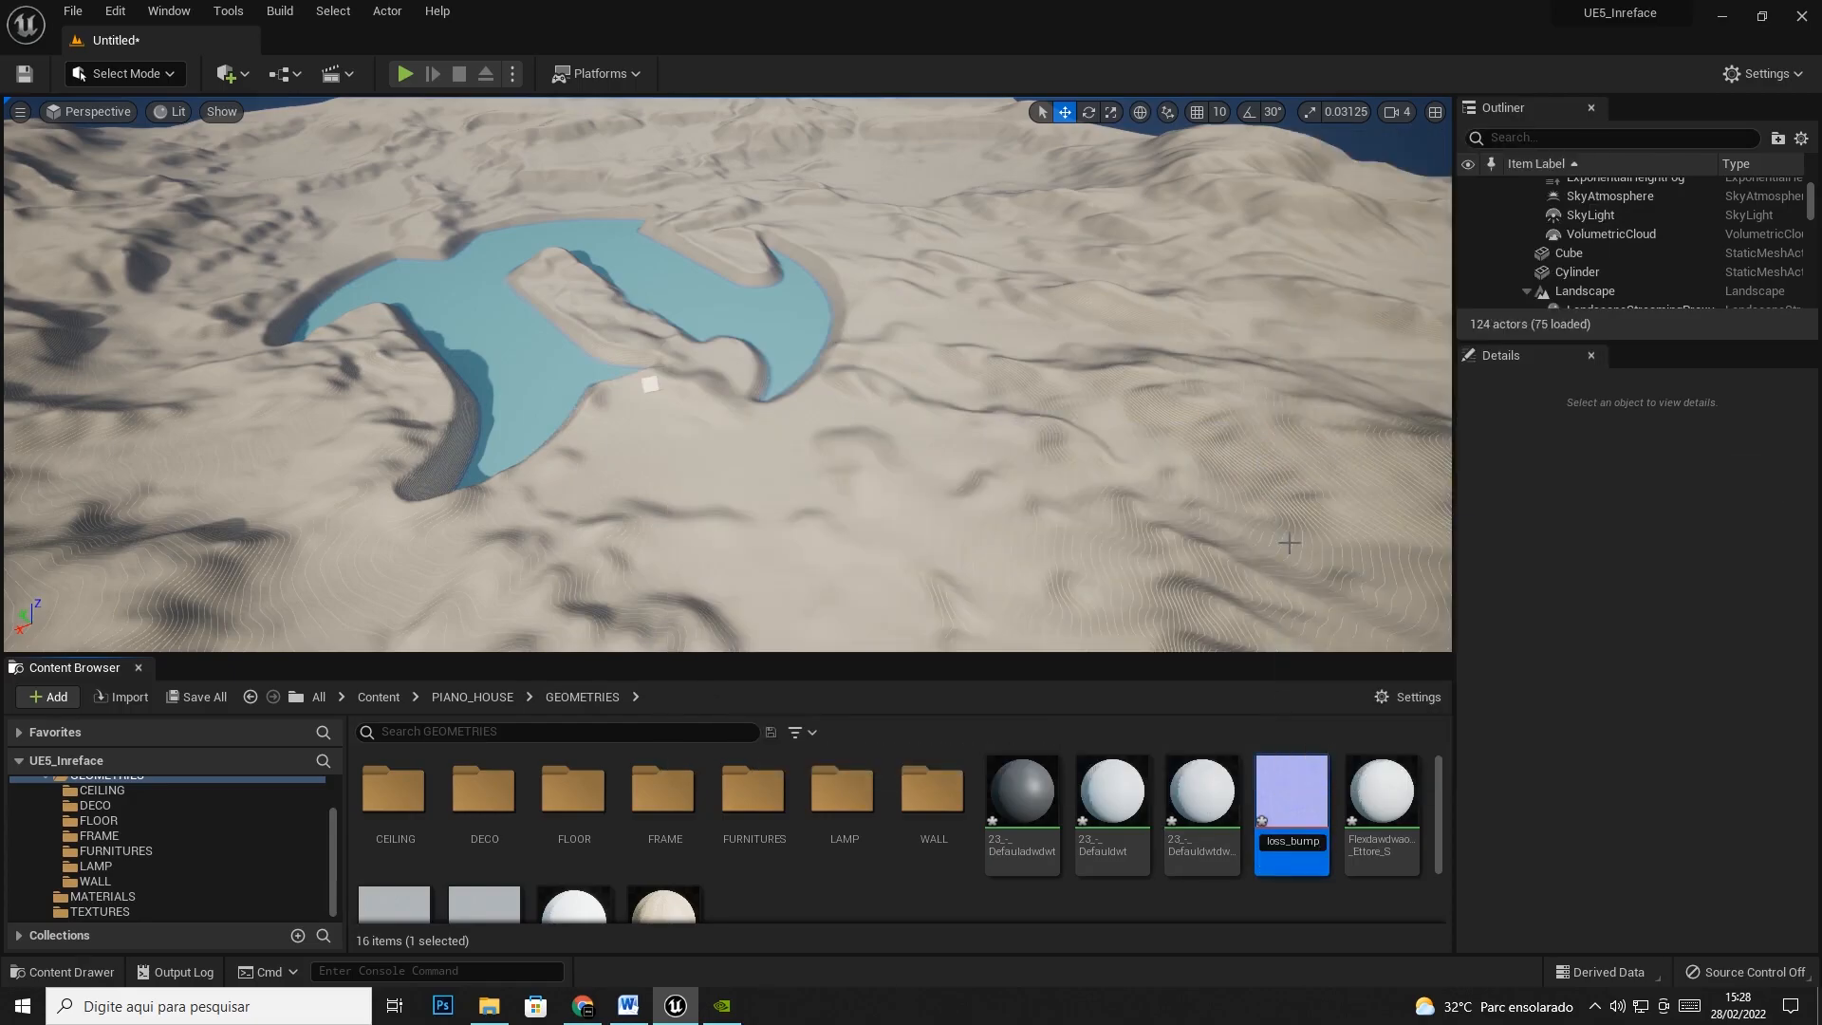
left_click_drag(1291, 793, 116, 907)
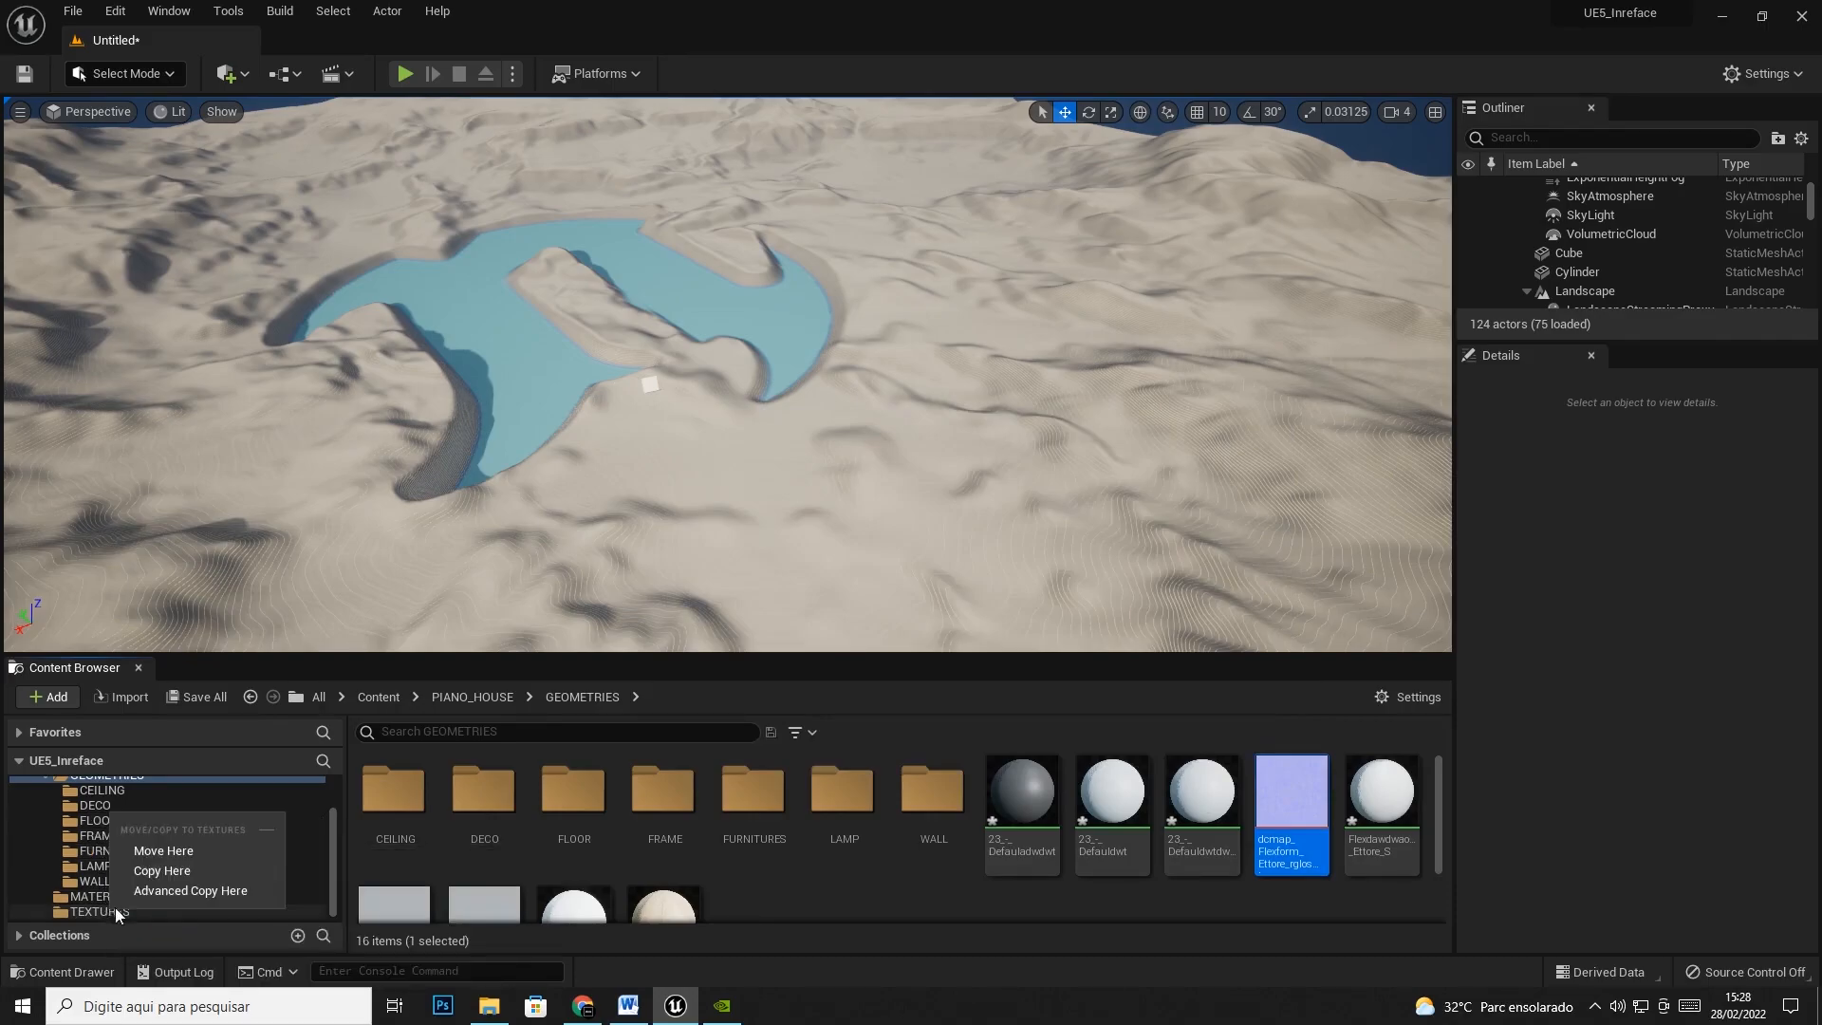
left_click(163, 850)
Select the three 23_-_ materials and the Ettore_S material in GEOMETRIES and move them into the MATERIALS folder
left_click(1021, 802)
scroll(693, 867, "down", 2)
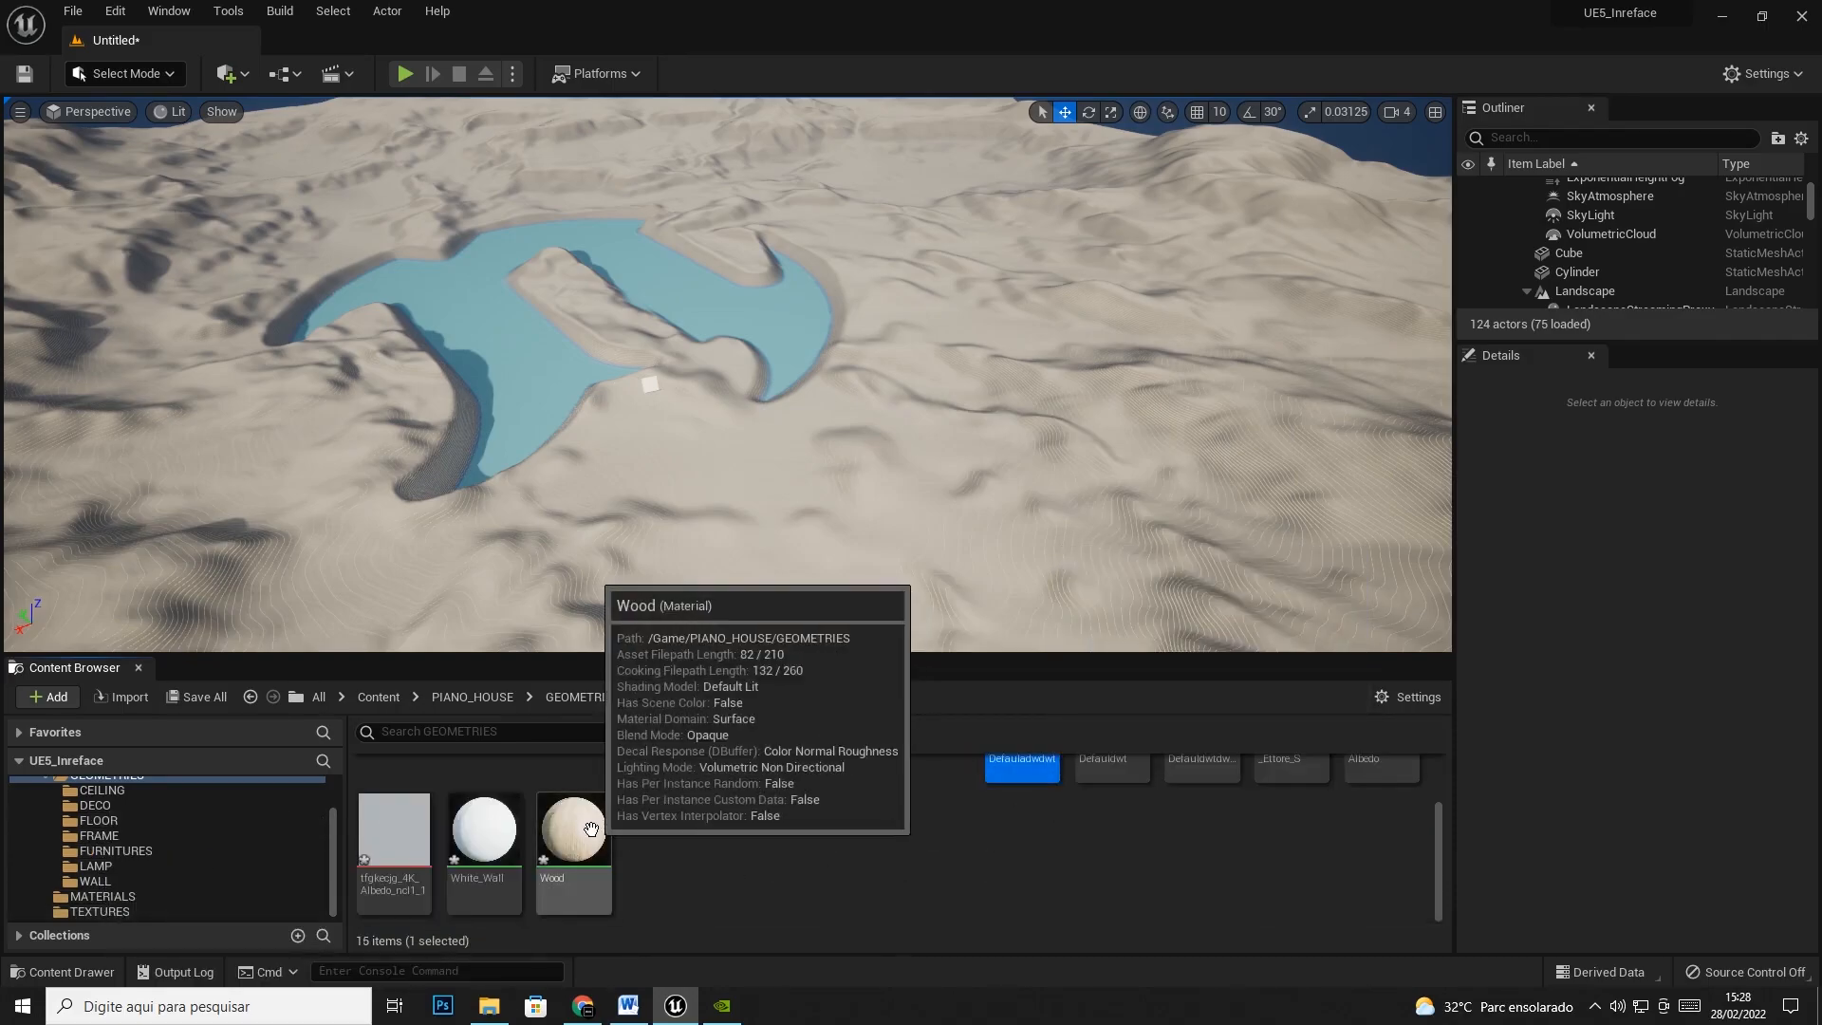
scroll(579, 854, "up", 2)
left_click(1276, 835, "shift")
left_click_drag(1278, 813, 106, 897)
left_click(214, 841)
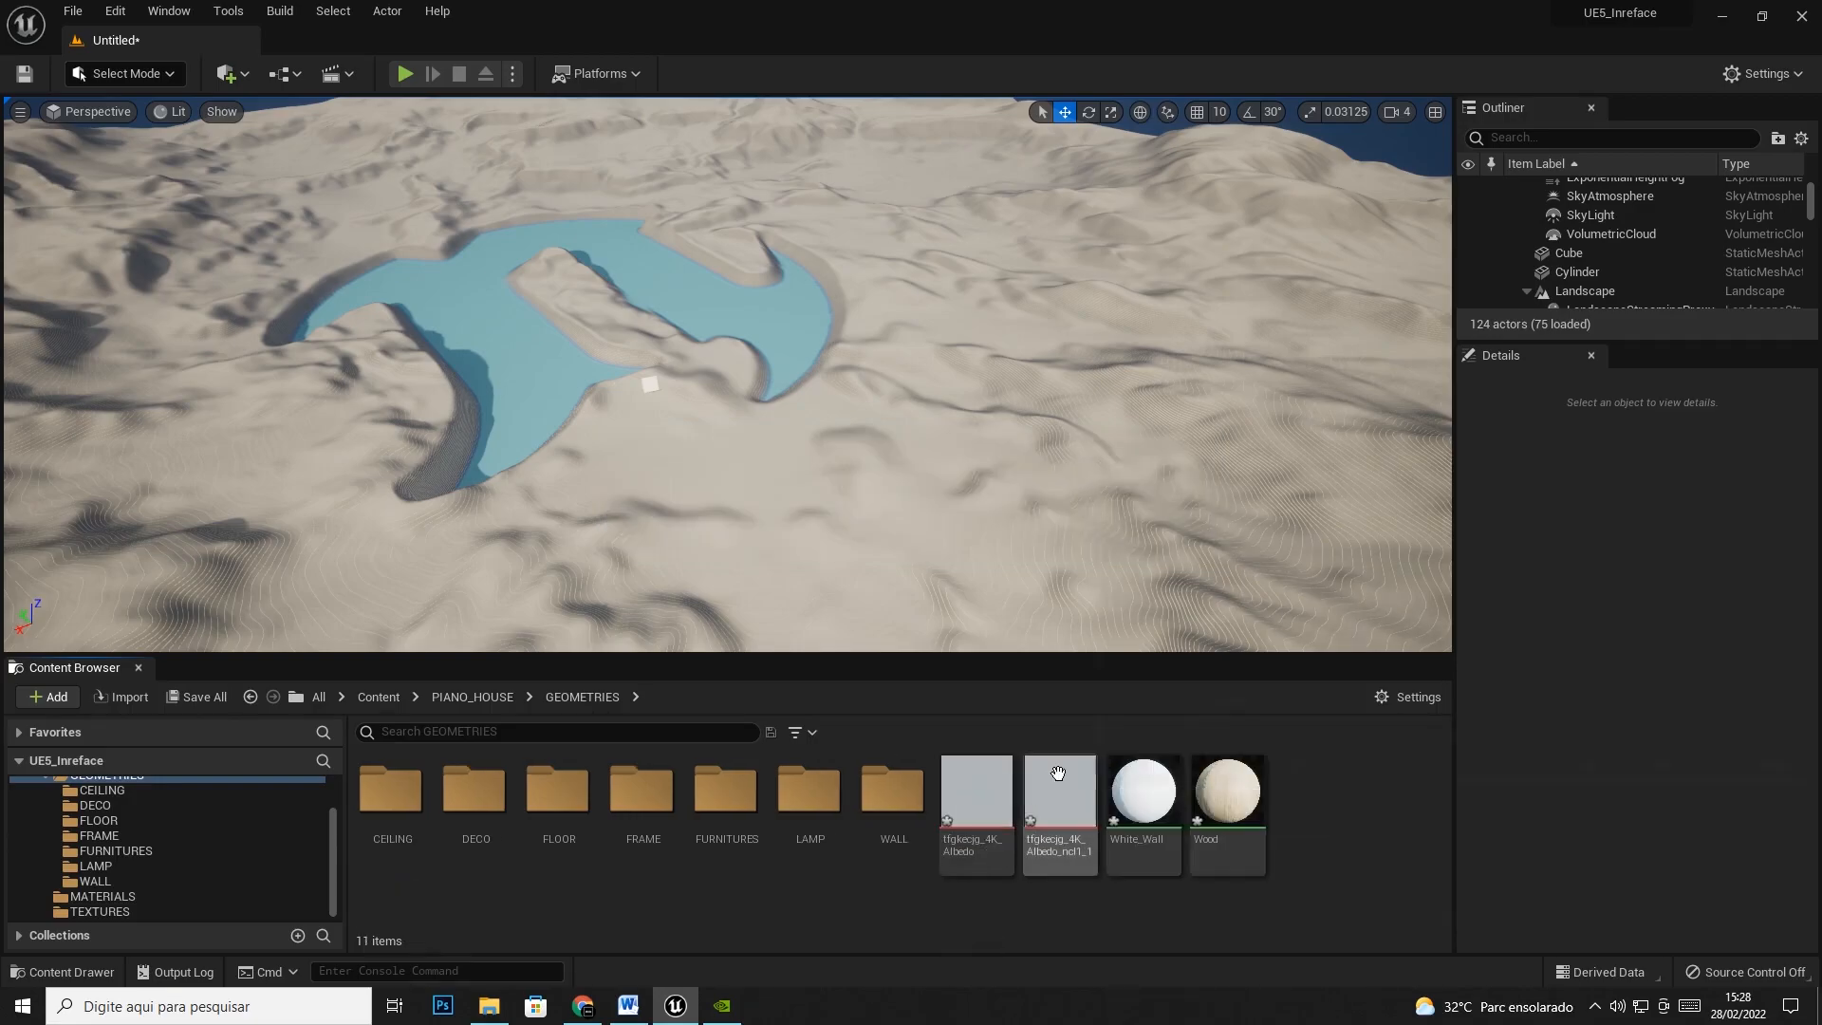
Move the tfgkecqg_4K_Albedo and tfgkecqg_4K_Albedo_ncl1_1 textures from GEOMETRIES into the TEXTURES folder
left_click(977, 792)
left_click(1058, 793, "ctrl")
left_click_drag(977, 792, 90, 911)
left_click(192, 850)
Try to move the White_Wall and Wood materials from GEOMETRIES into the MATERIALS folder under their current names
left_click(892, 793)
left_click(976, 792)
left_click(1060, 793, "ctrl")
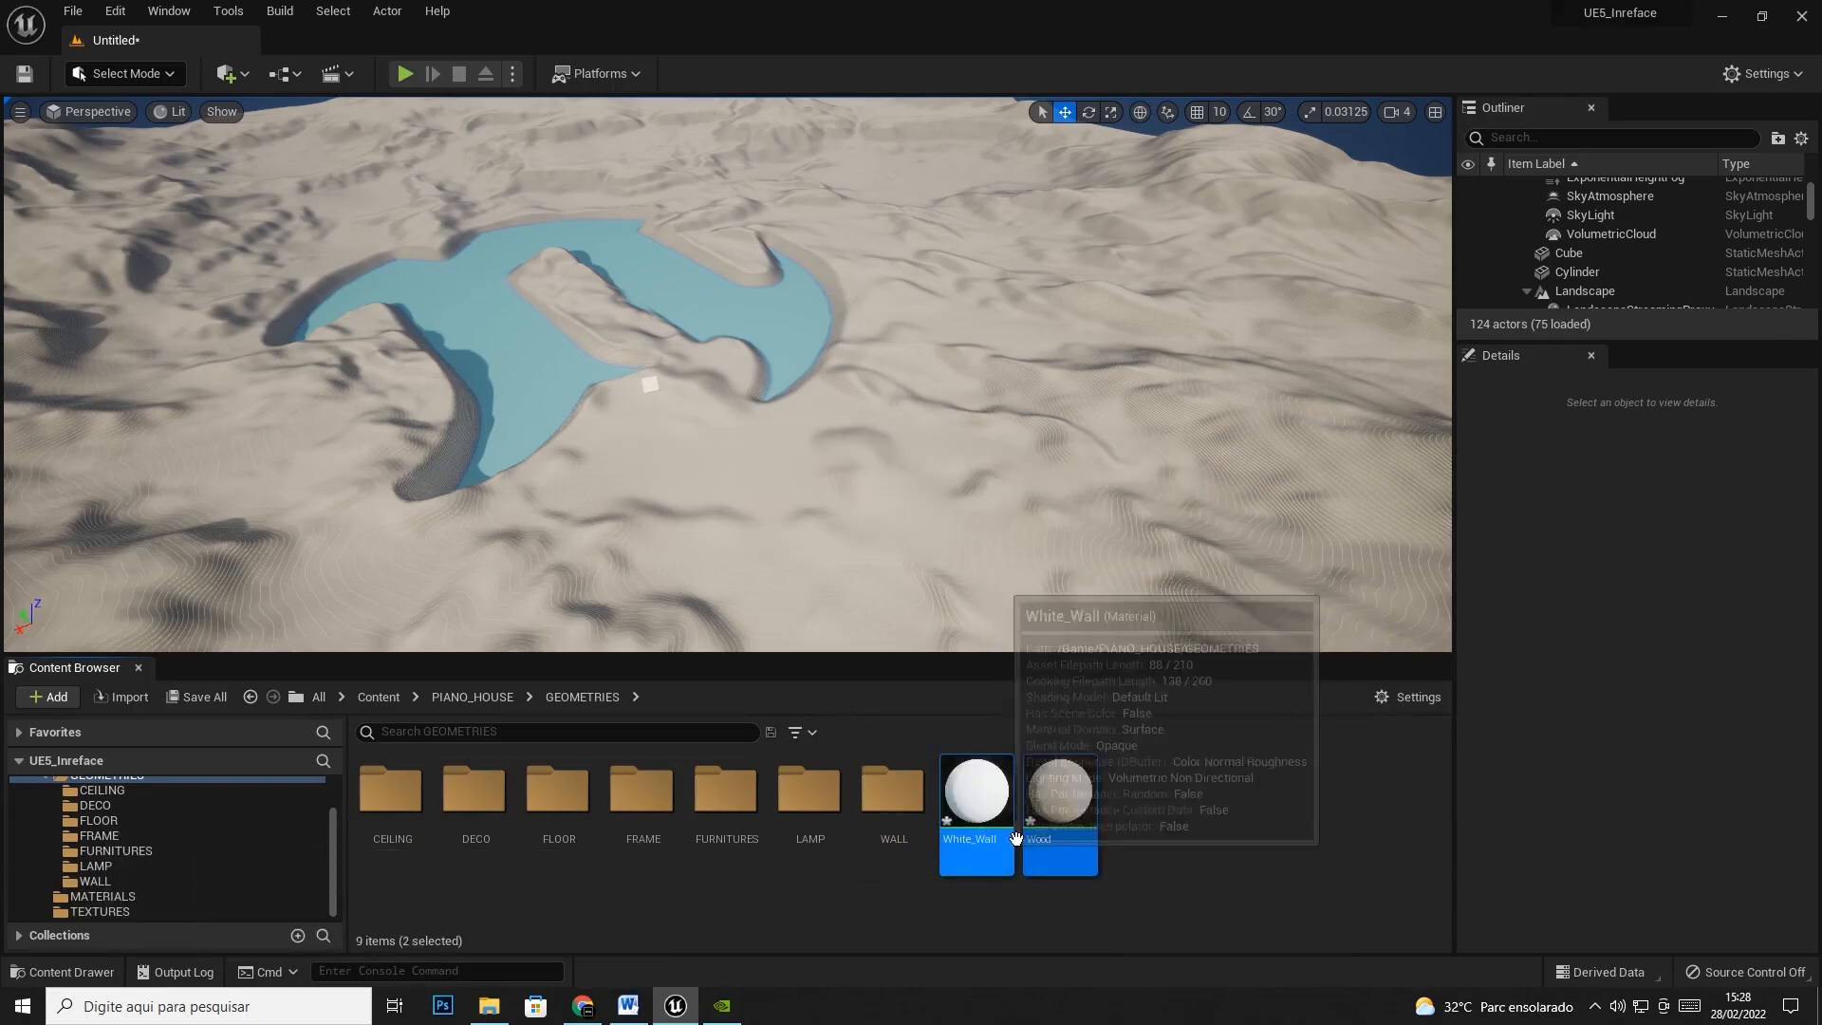
left_click_drag(988, 835, 103, 896)
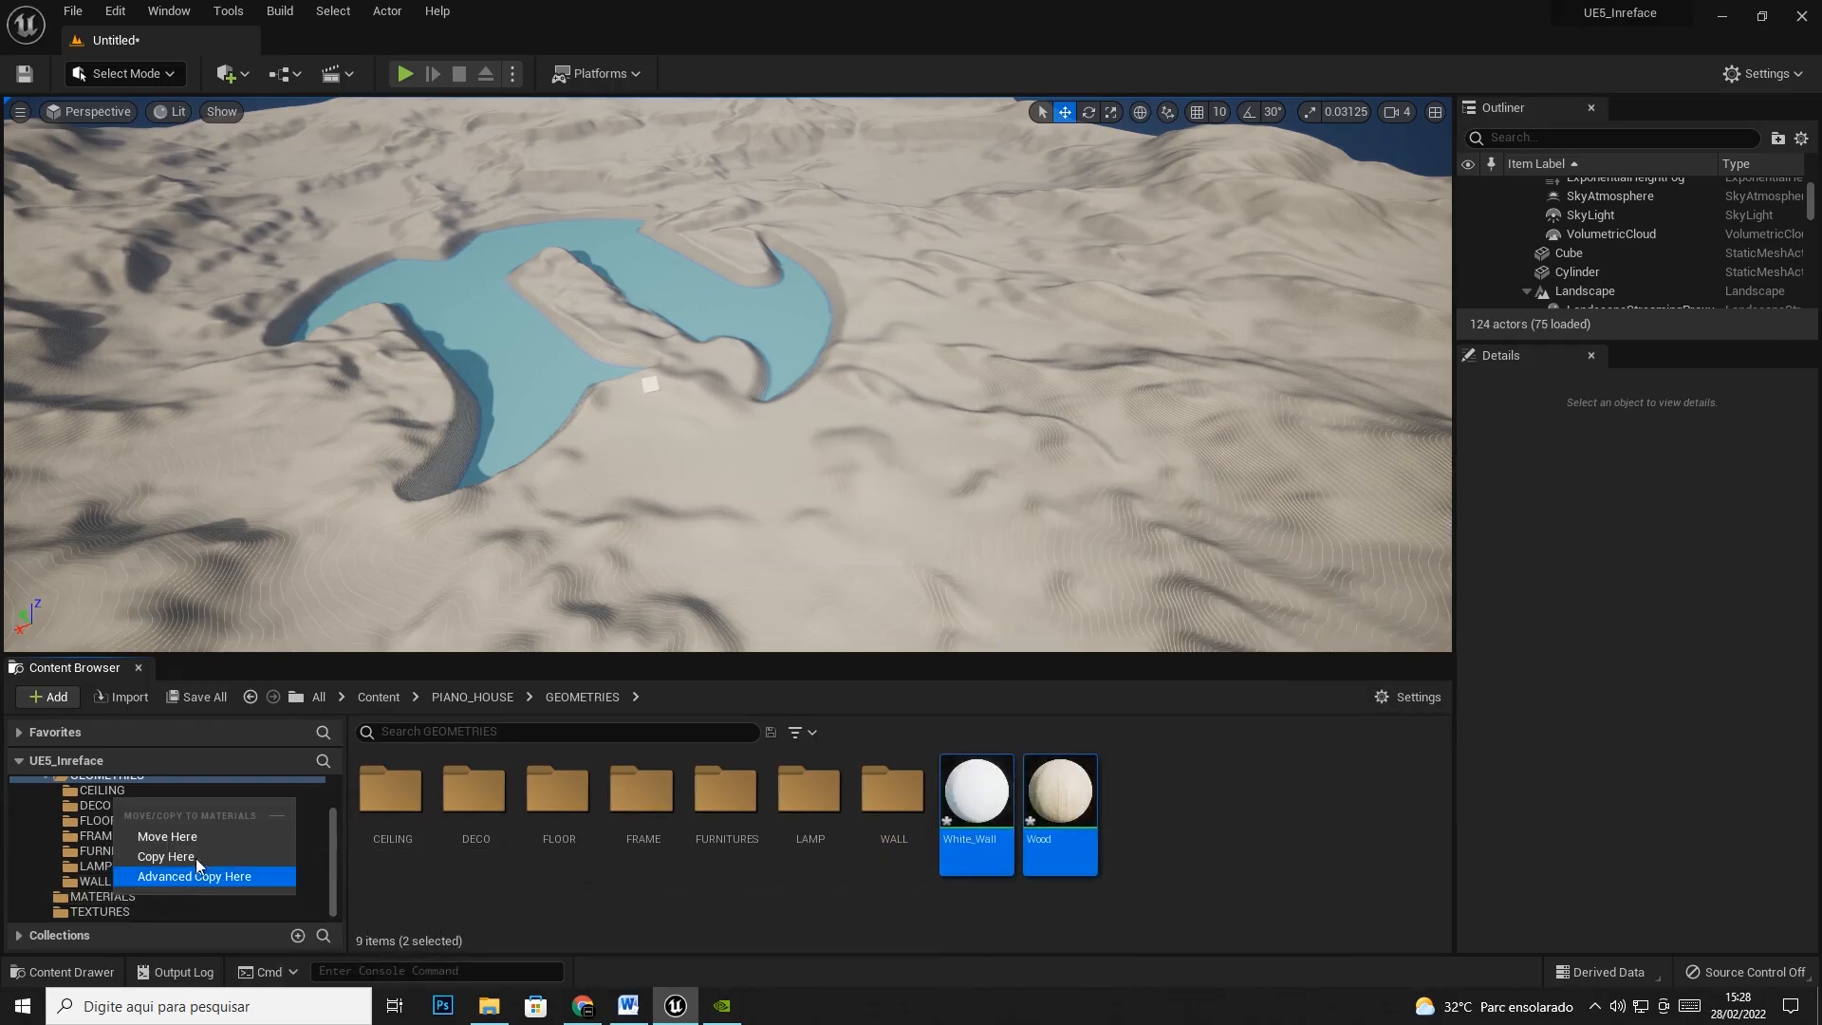
left_click(197, 839)
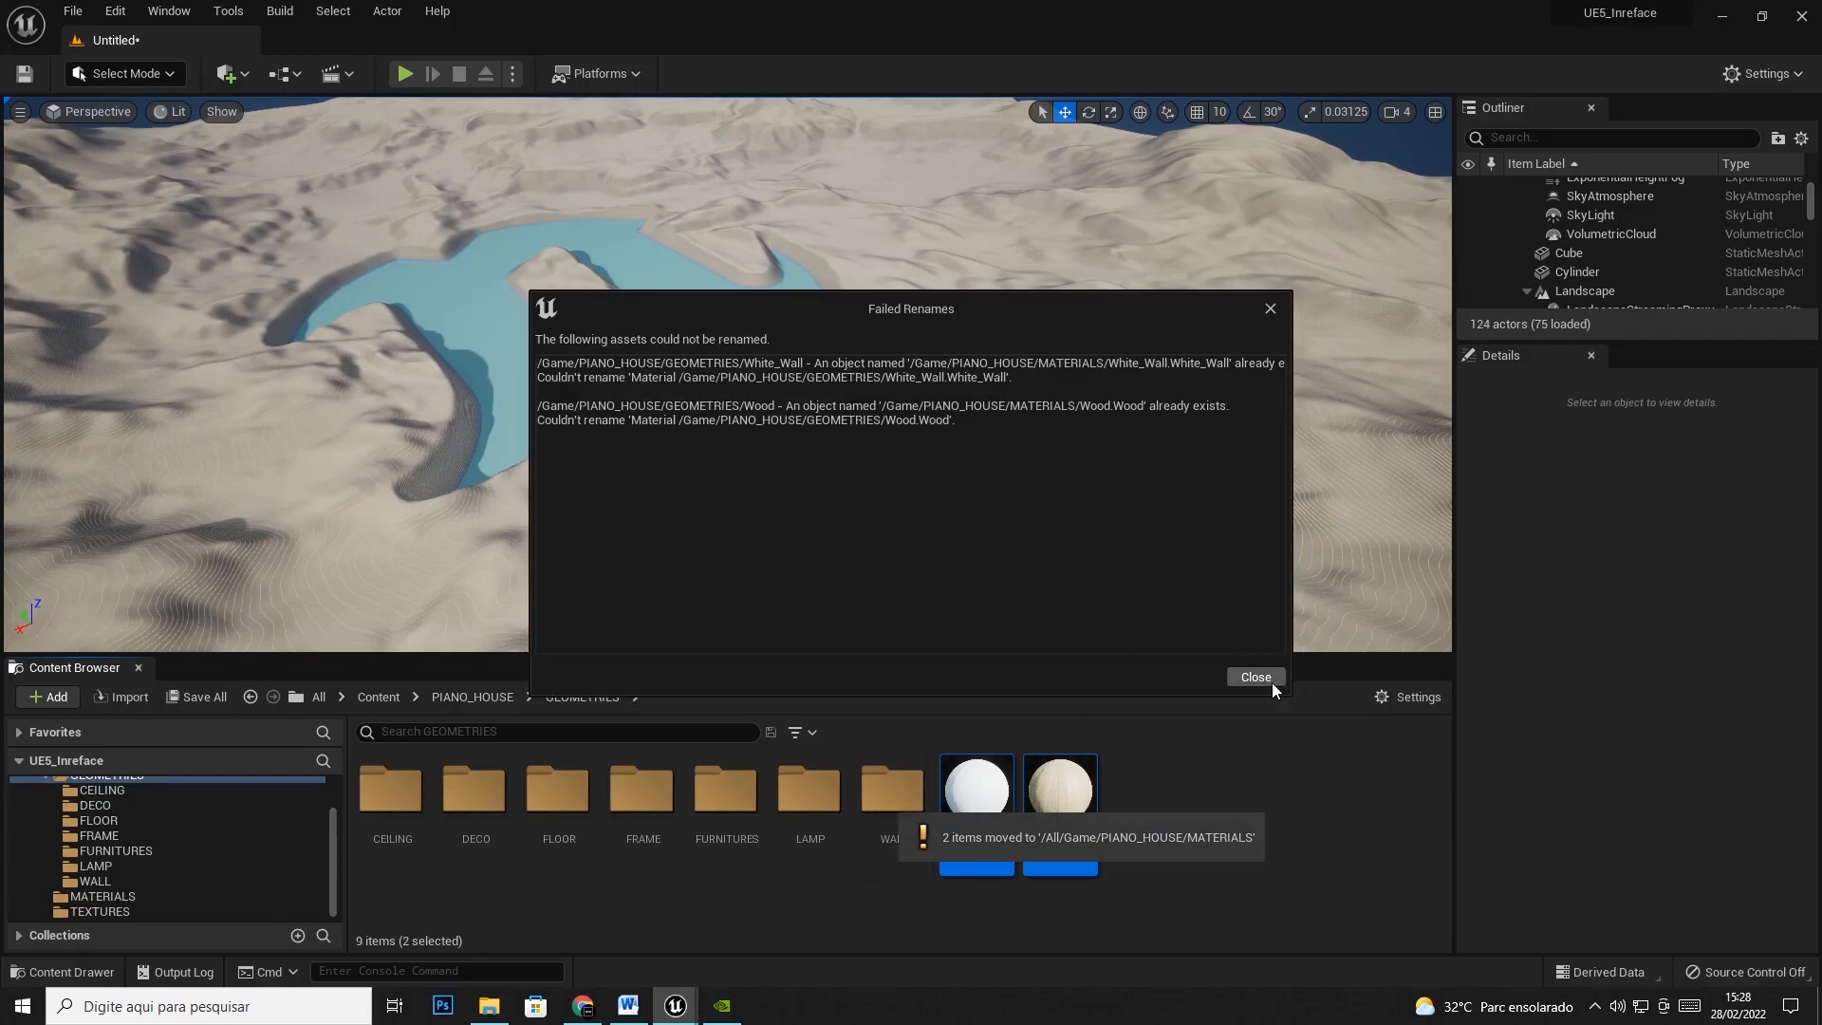
left_click(1272, 681)
Rename the White_Wall material in GEOMETRIES as White_Wall_c
left_click(987, 802)
right_click(1001, 805)
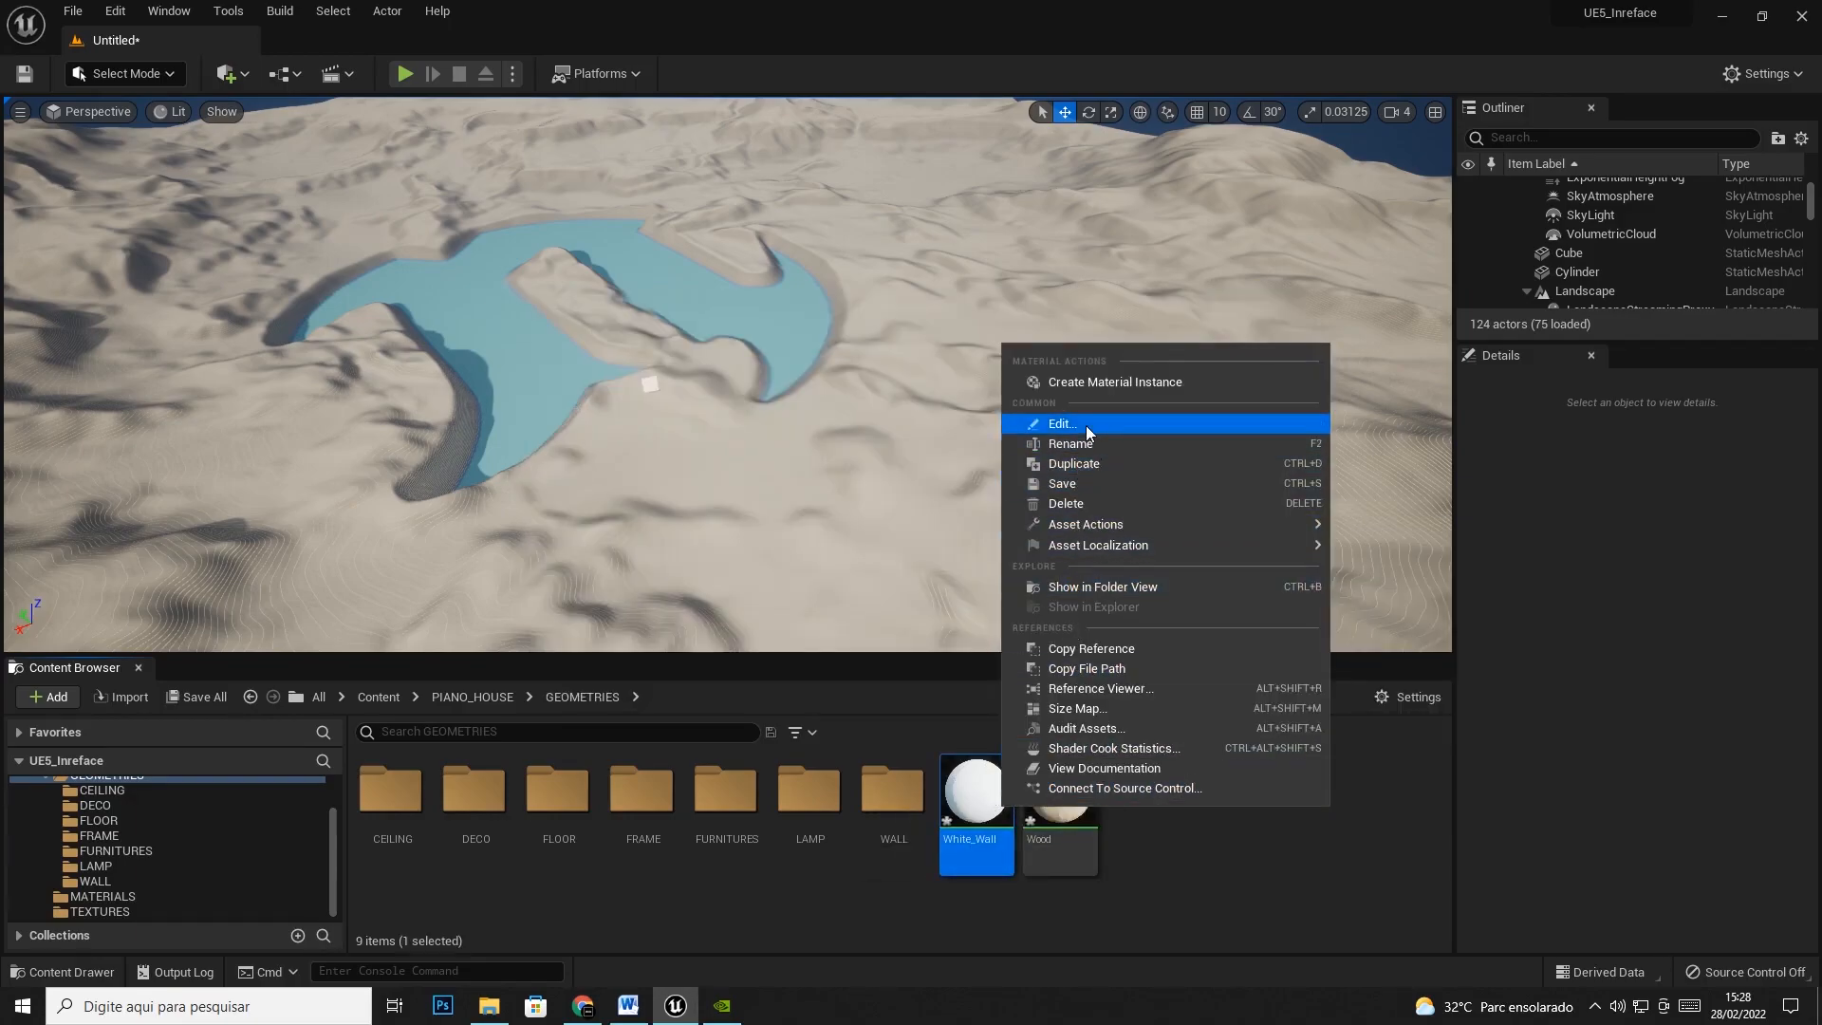
left_click(1044, 444)
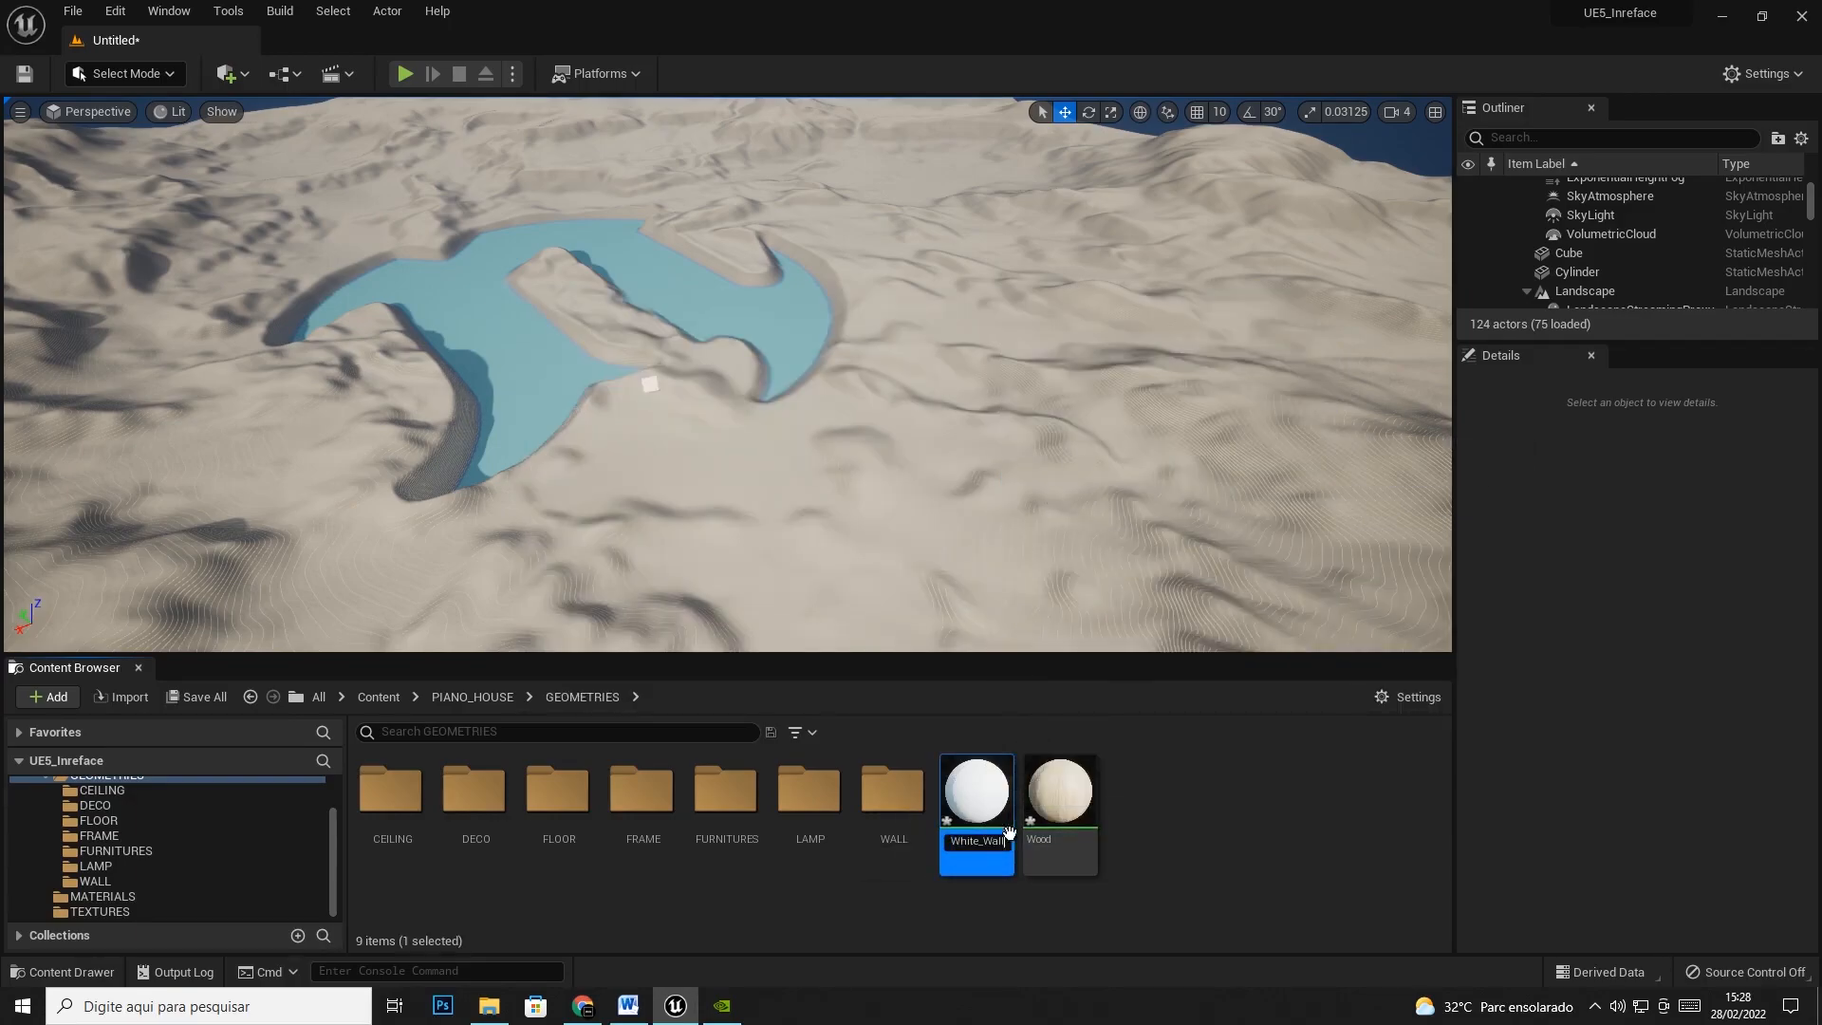
type("c")
key("Return")
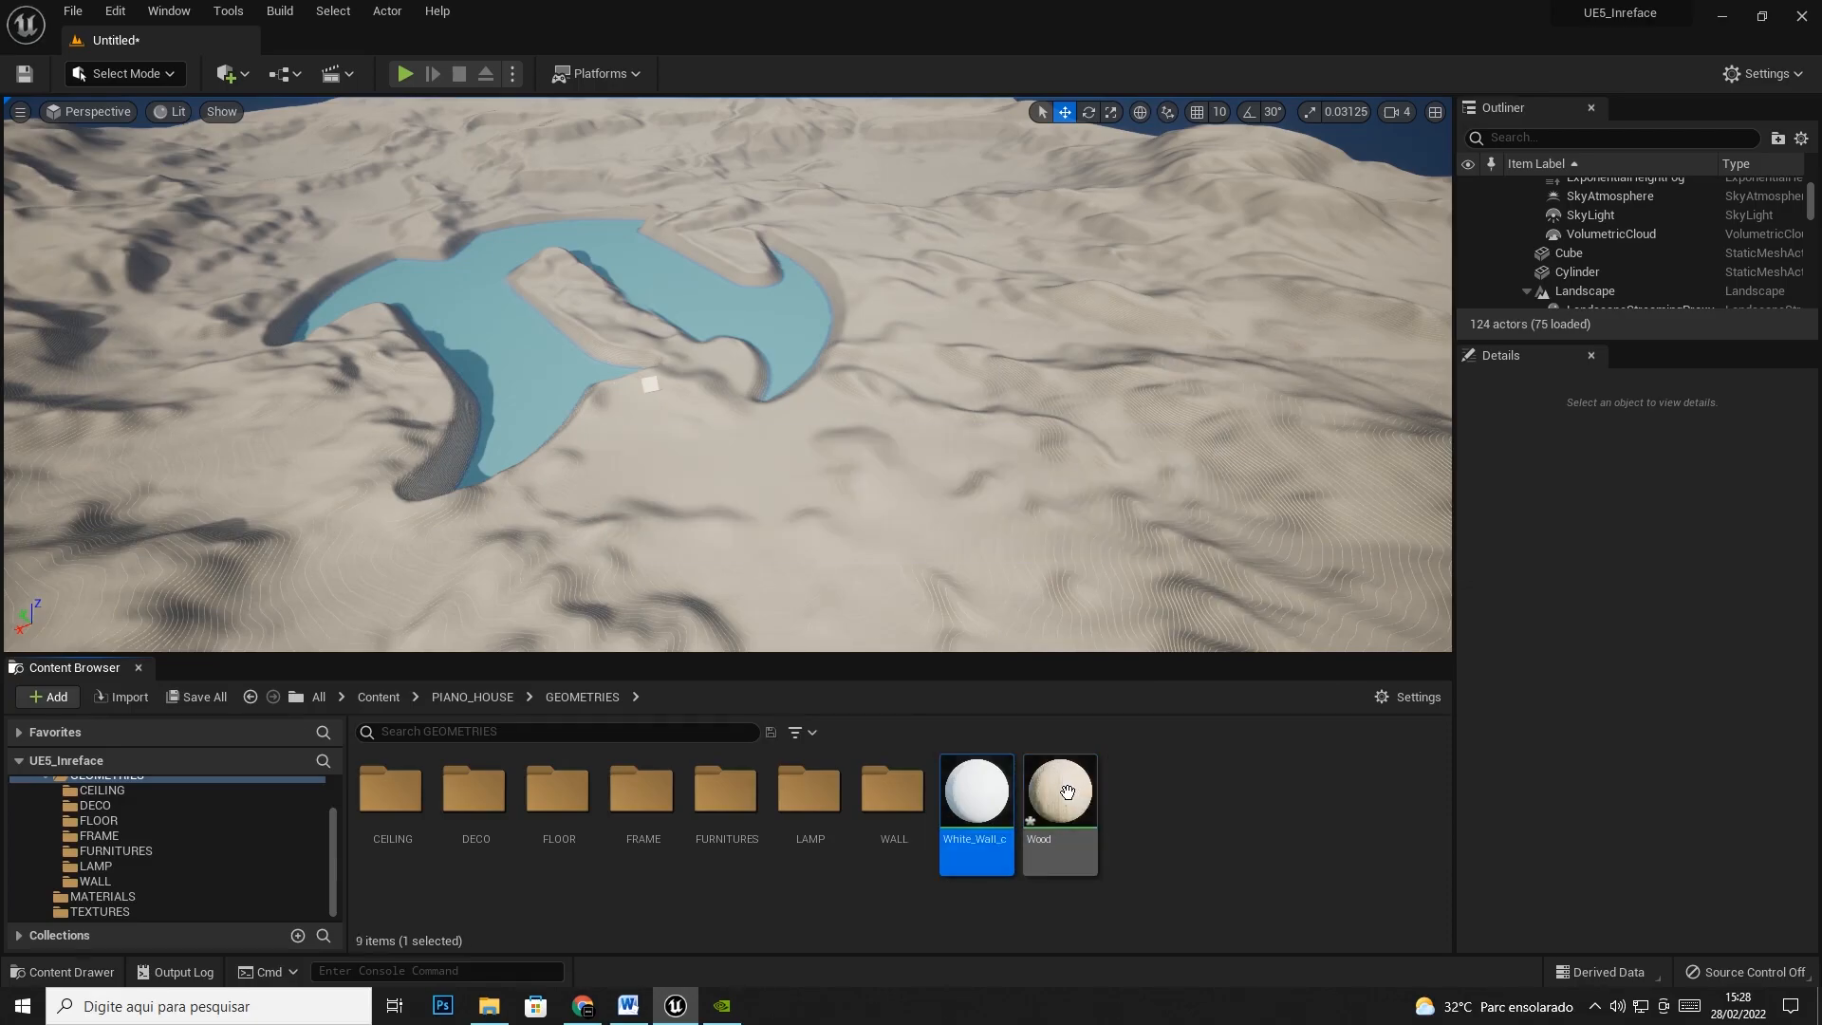
Rename the Wood material in GEOMETRIES as Wood_C
right_click(1048, 805)
left_click(1101, 439)
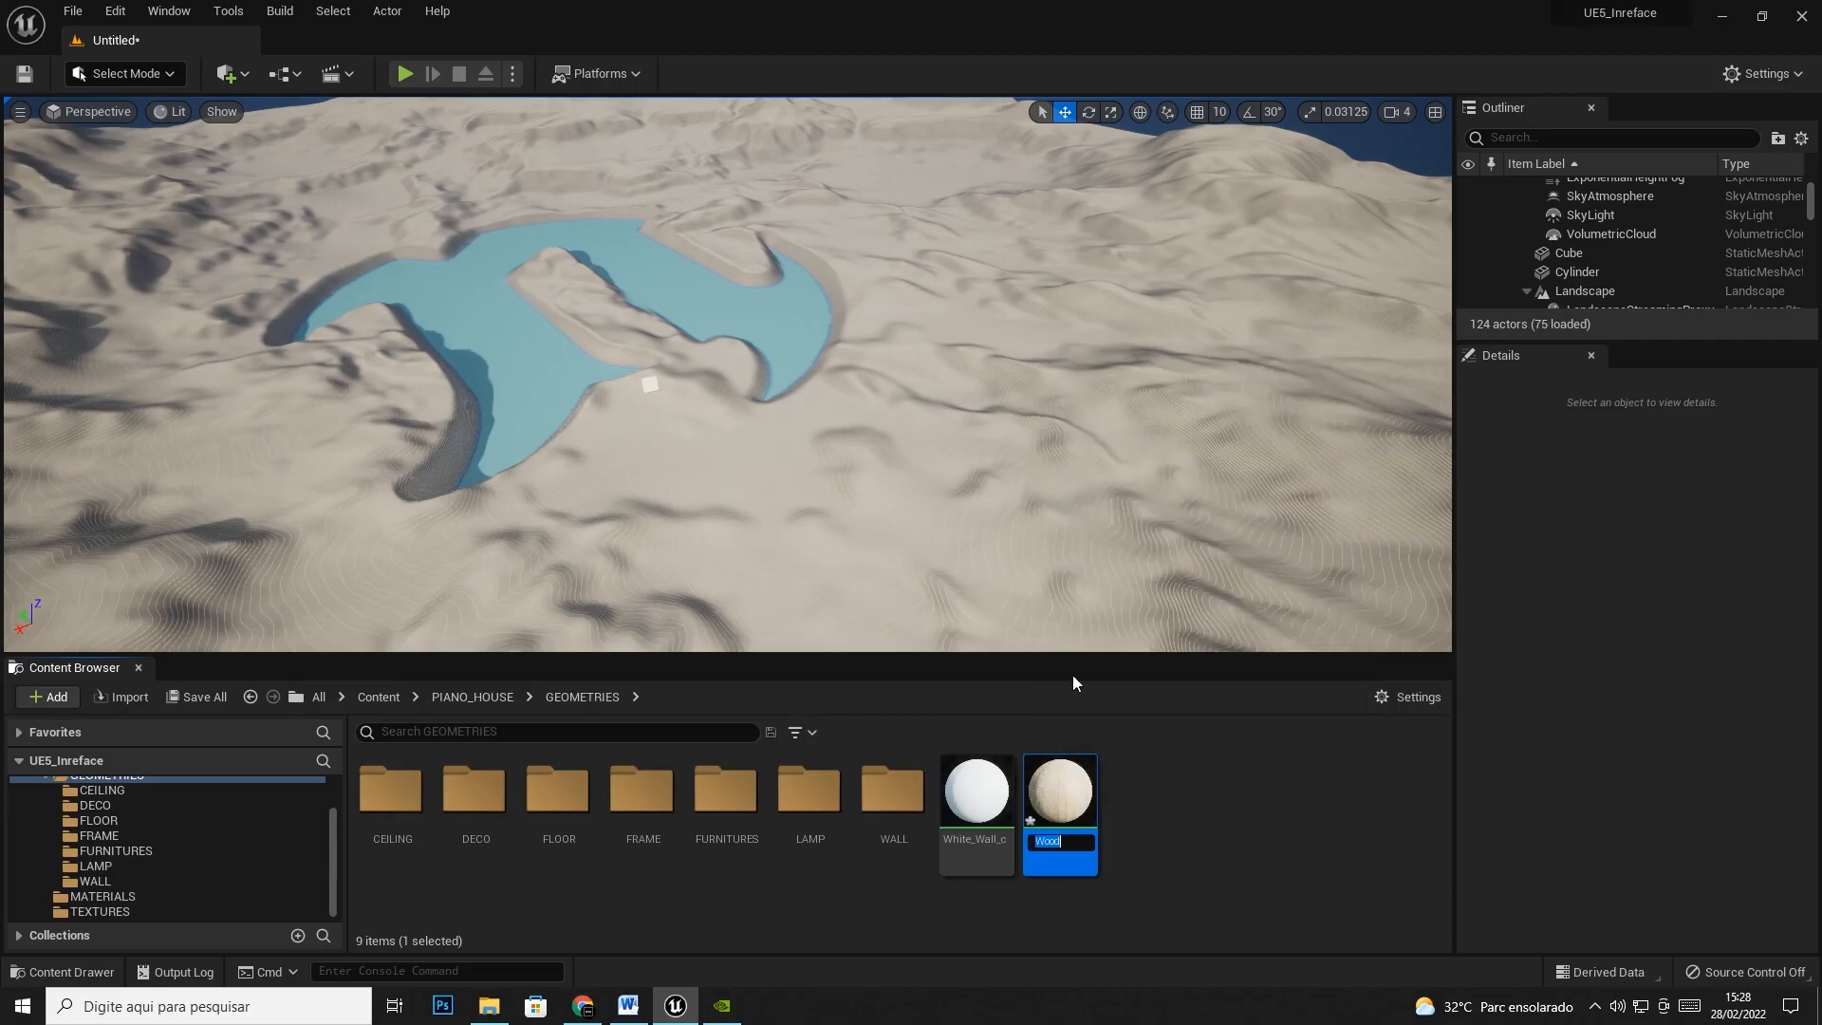
type("_C")
key("Return")
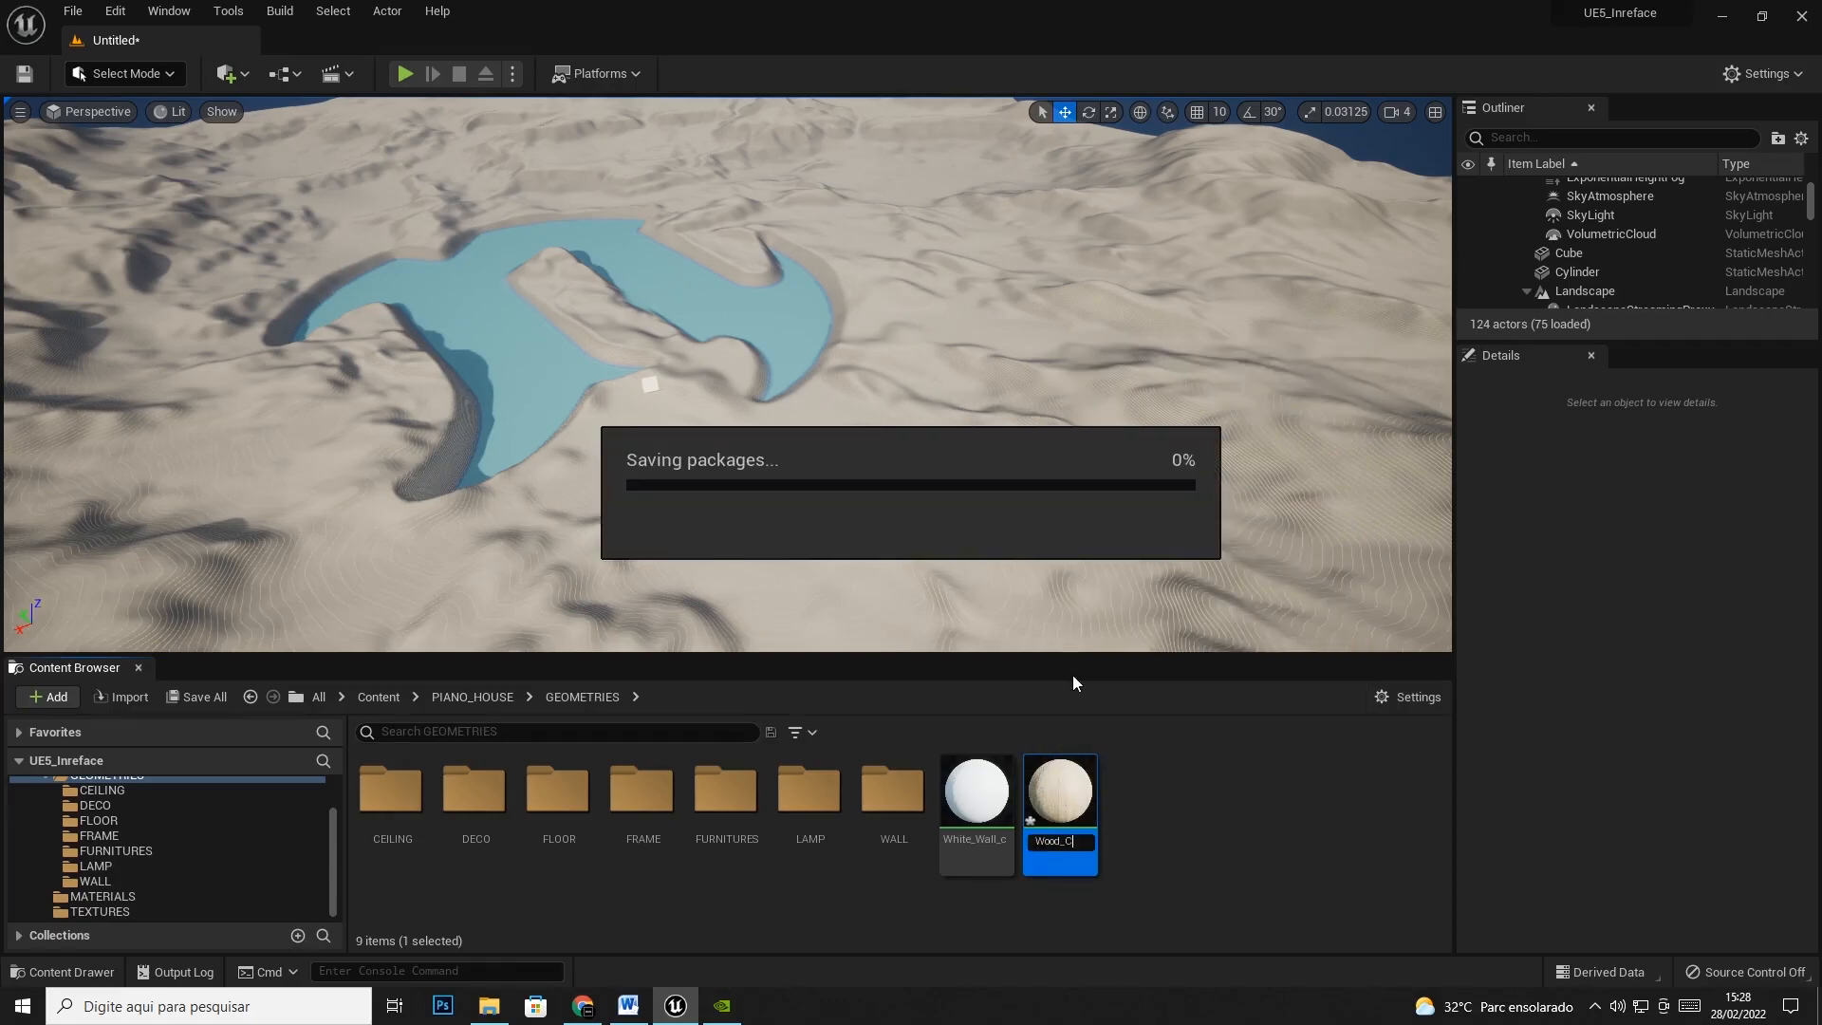
Select both the White_Wall_c and Wood_C materials in GEOMETRIES and move them into the MATERIALS folder
left_click(982, 807, "ctrl")
left_click_drag(982, 802, 208, 896)
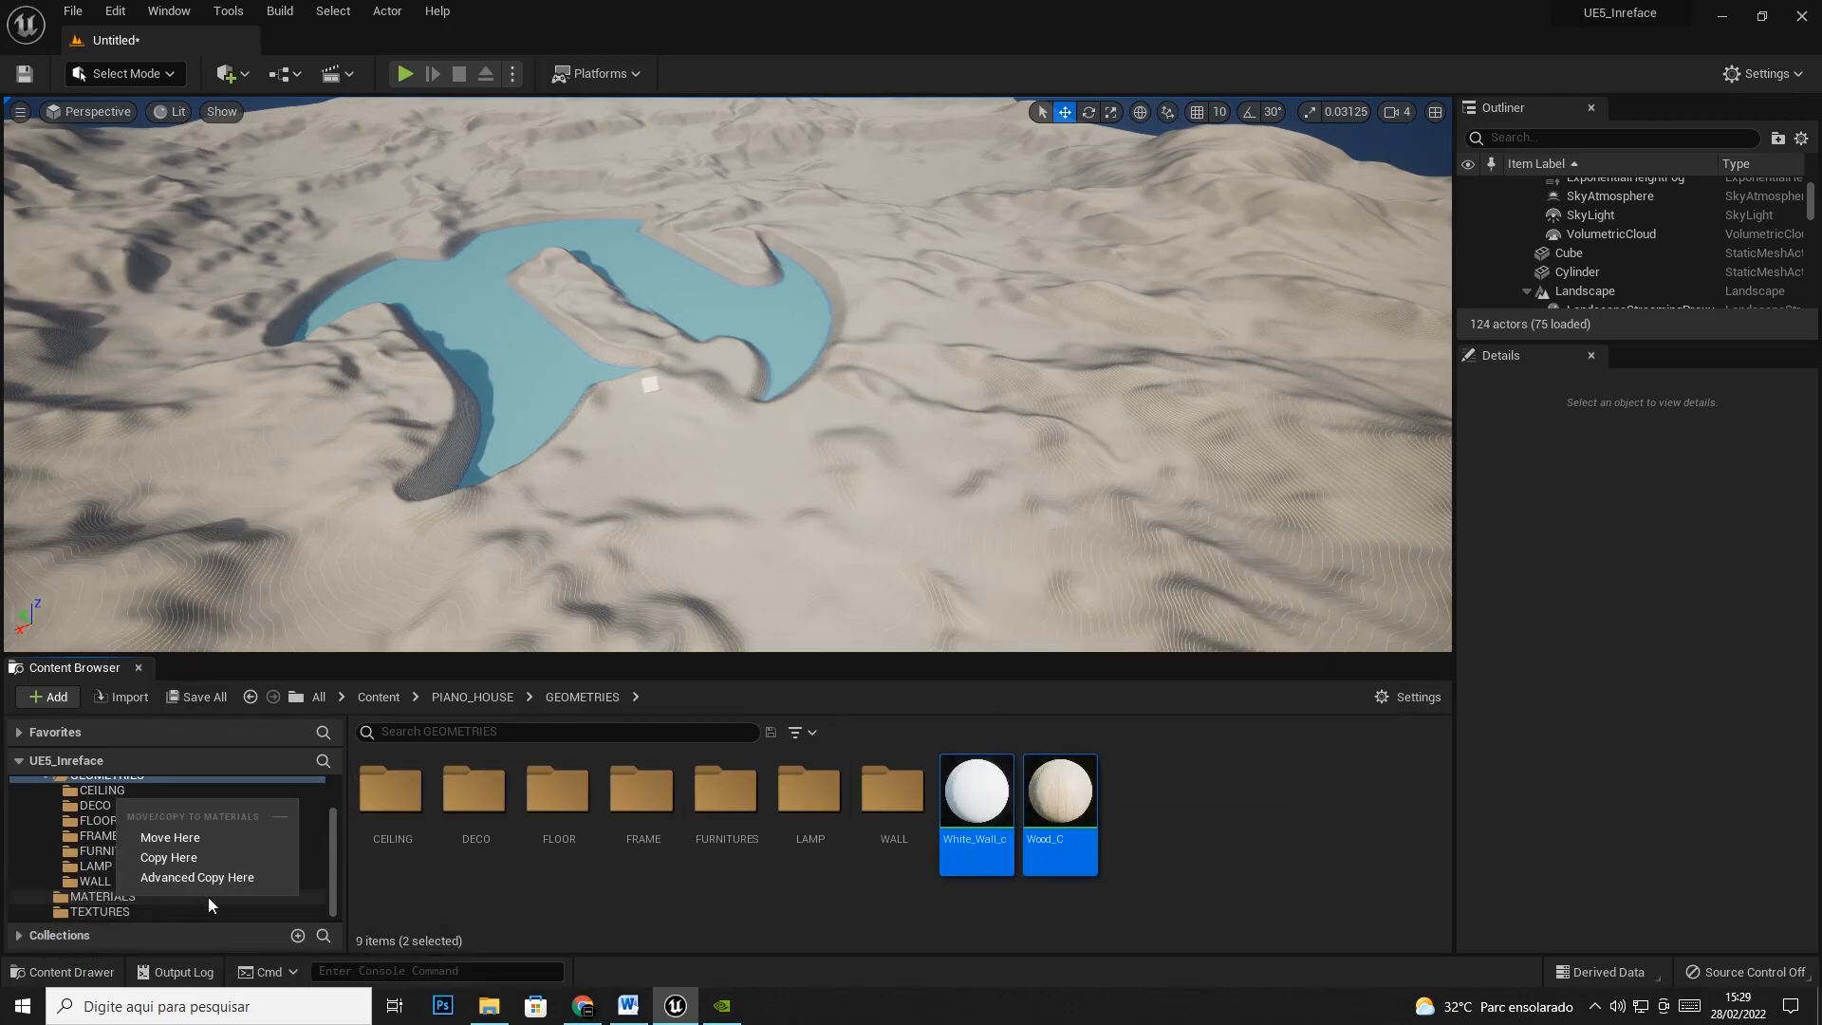
left_click(210, 838)
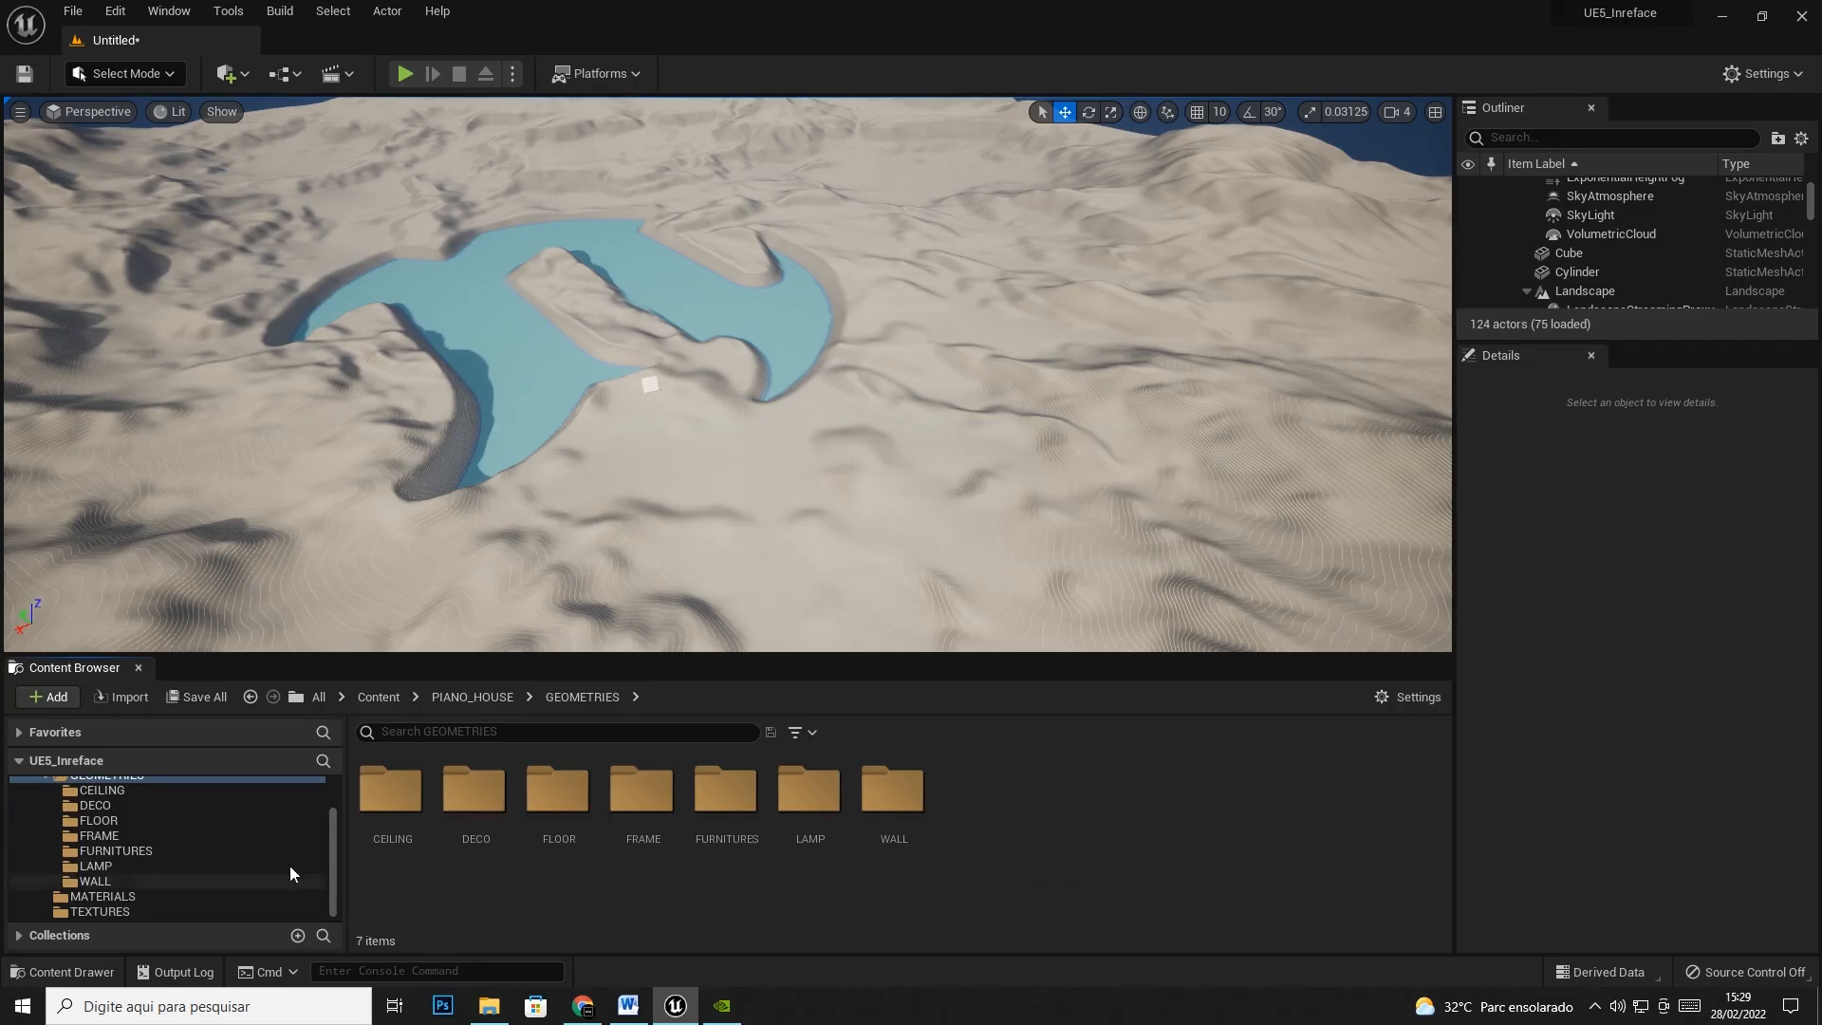
Collapse the folder tree and review the PIANO_HOUSE hierarchy, including the contents of its MATERIALS and TEXTURES folders
scroll(313, 878, "up", 2)
left_click(44, 835)
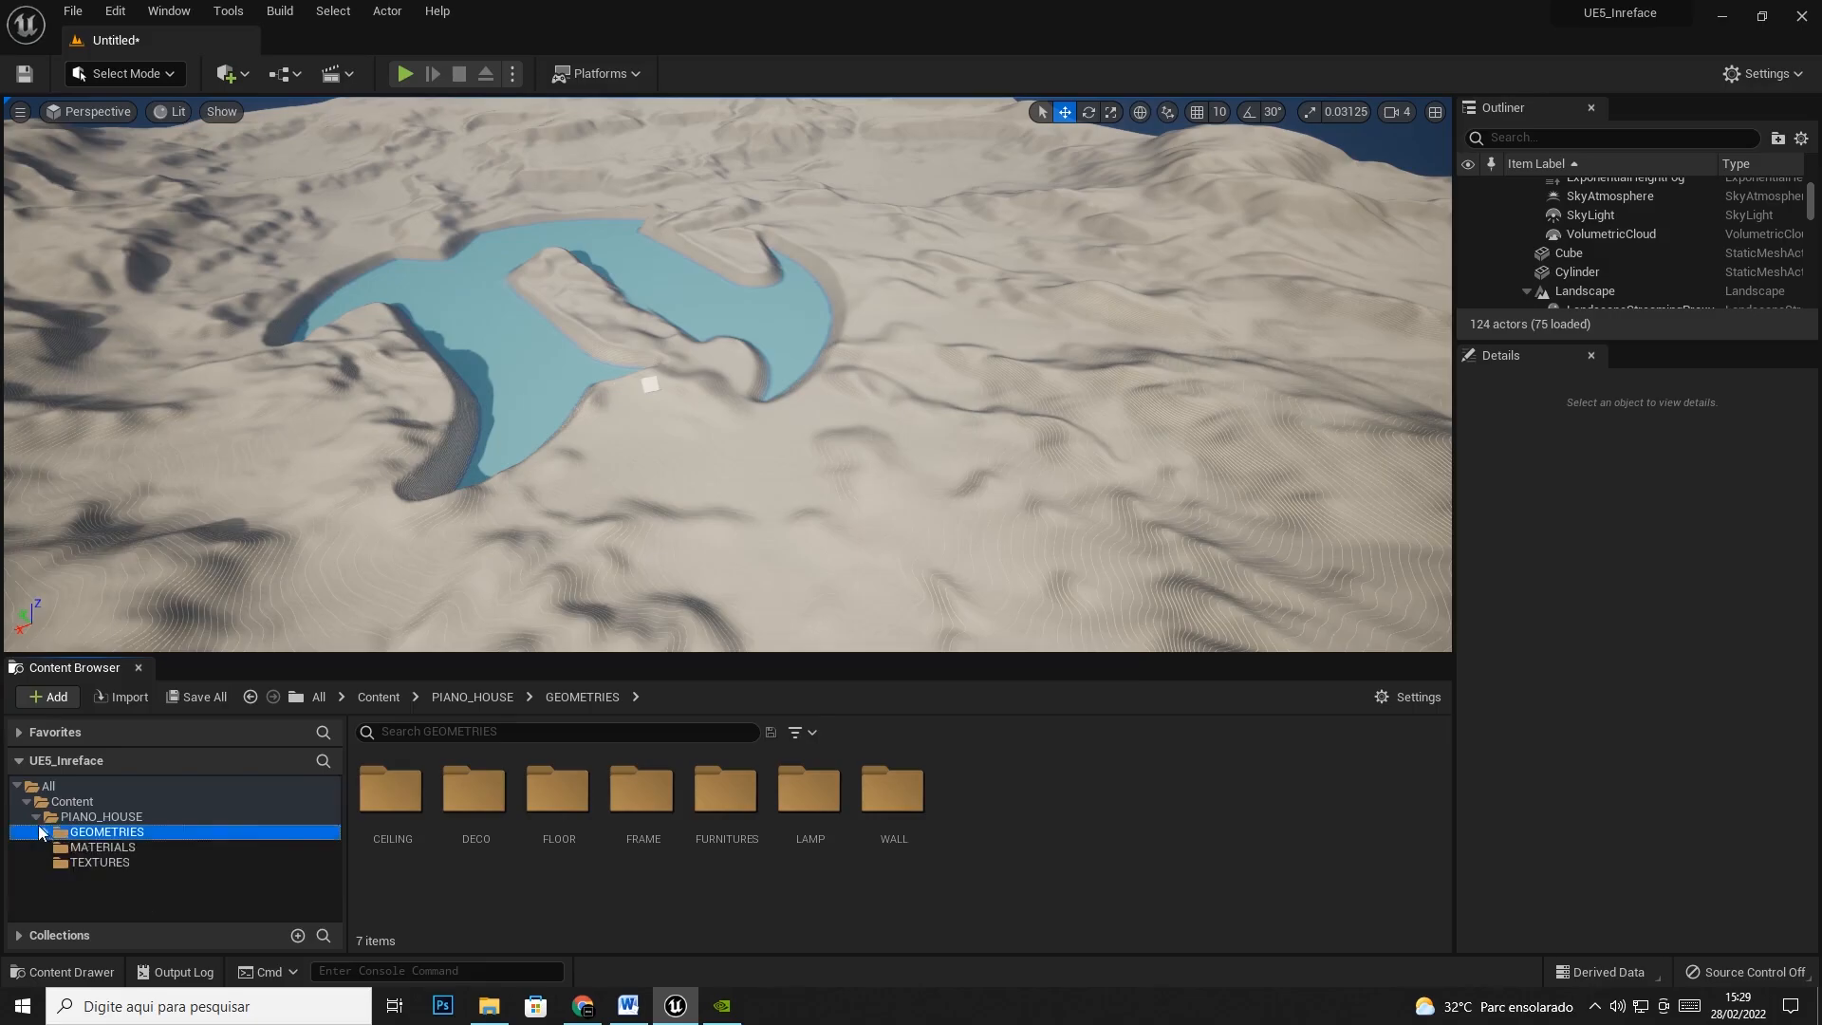
left_click(36, 817)
left_click(18, 787)
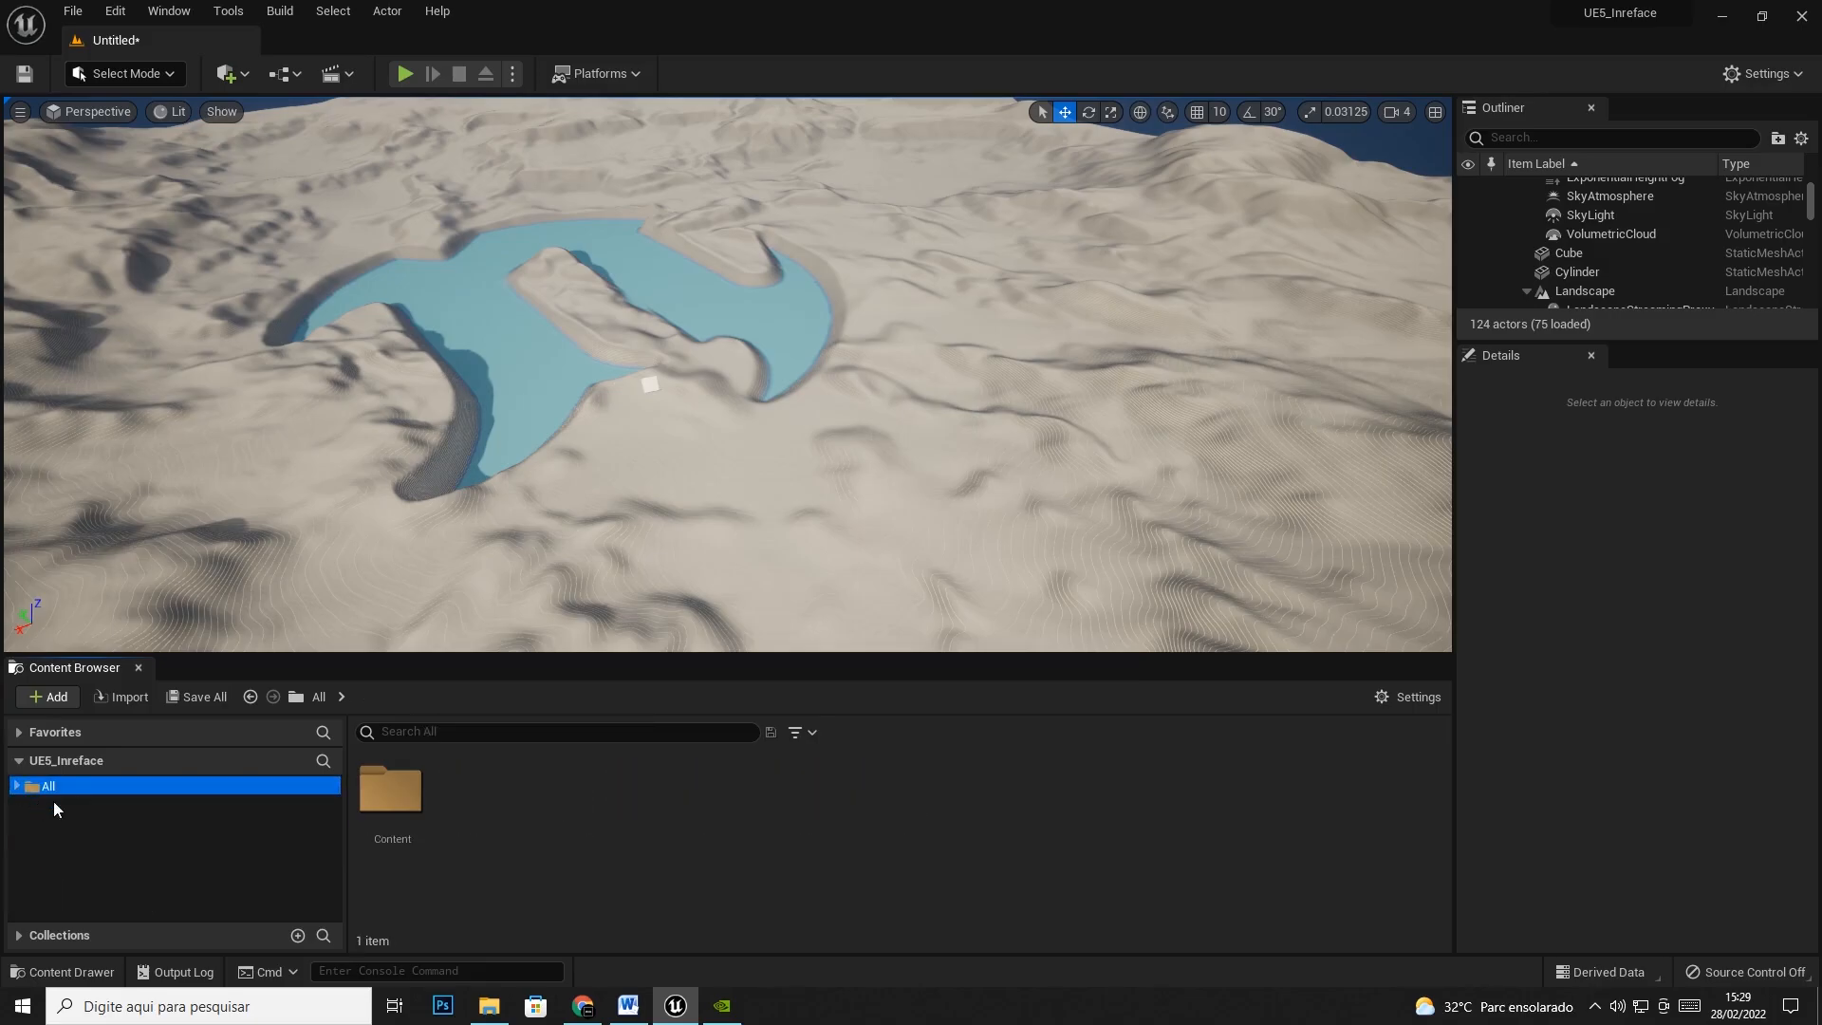
left_click(17, 786)
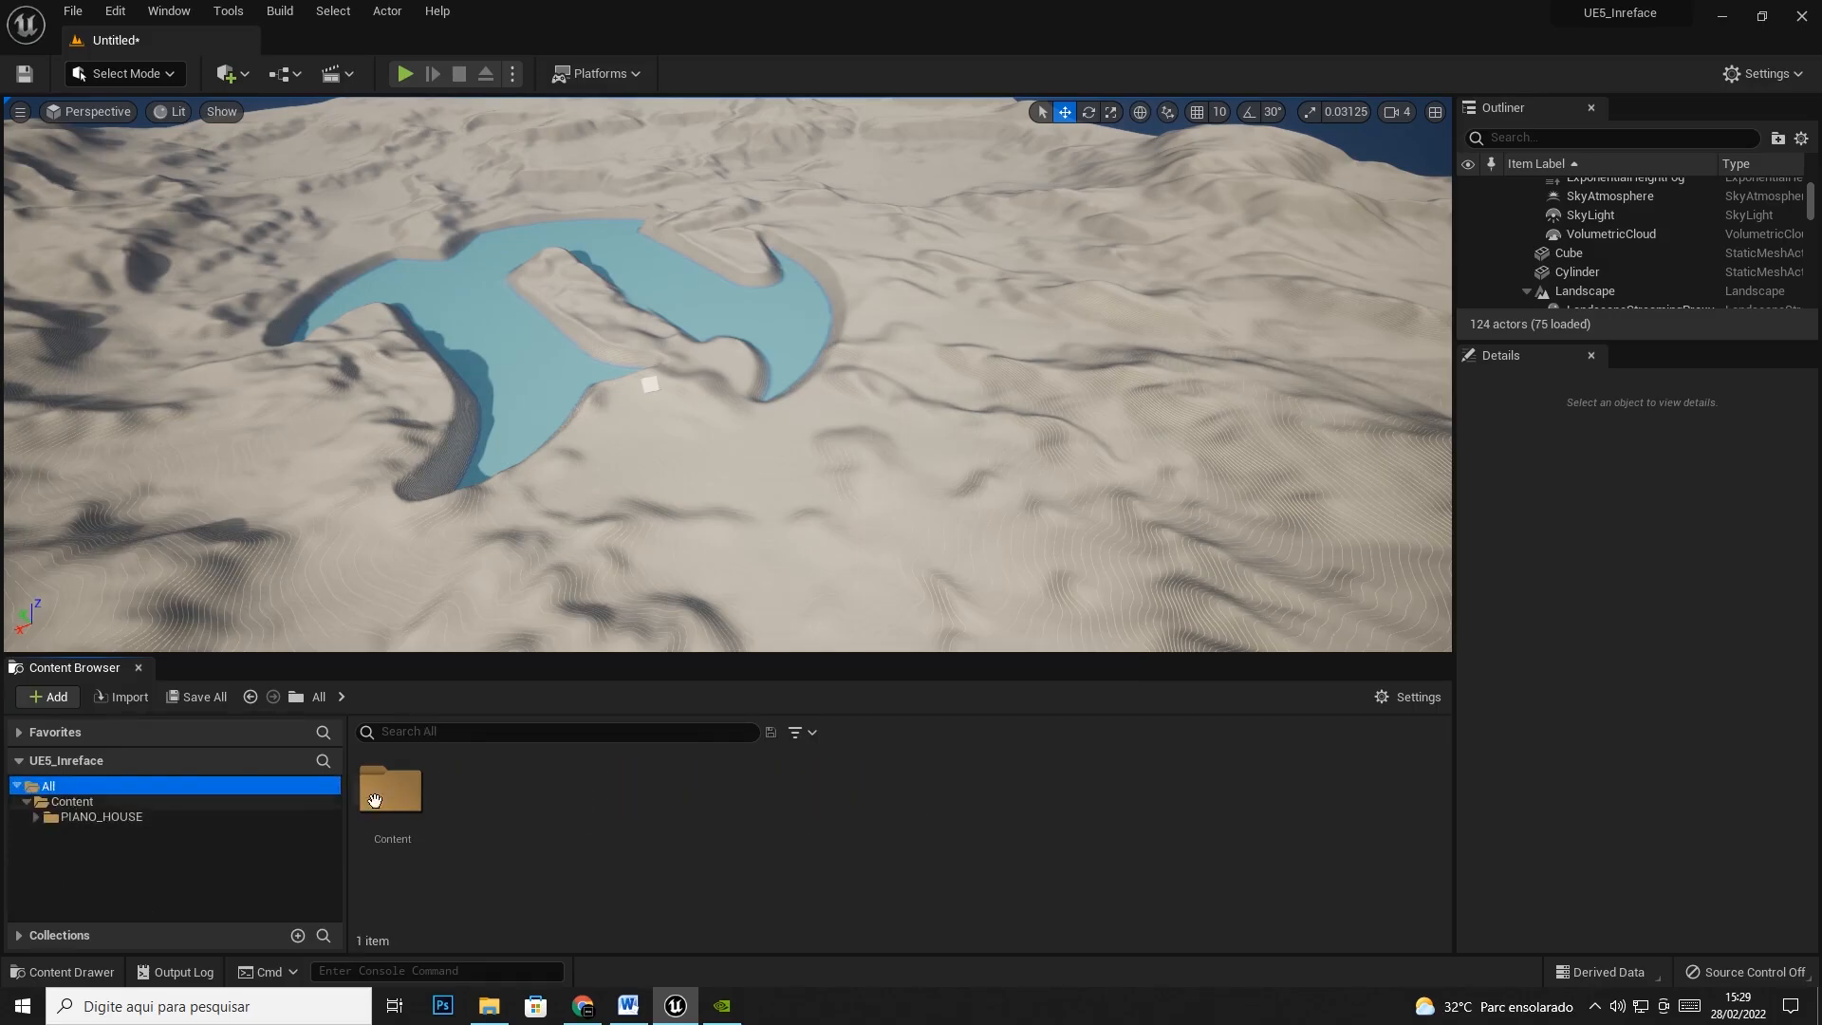
left_click(66, 802)
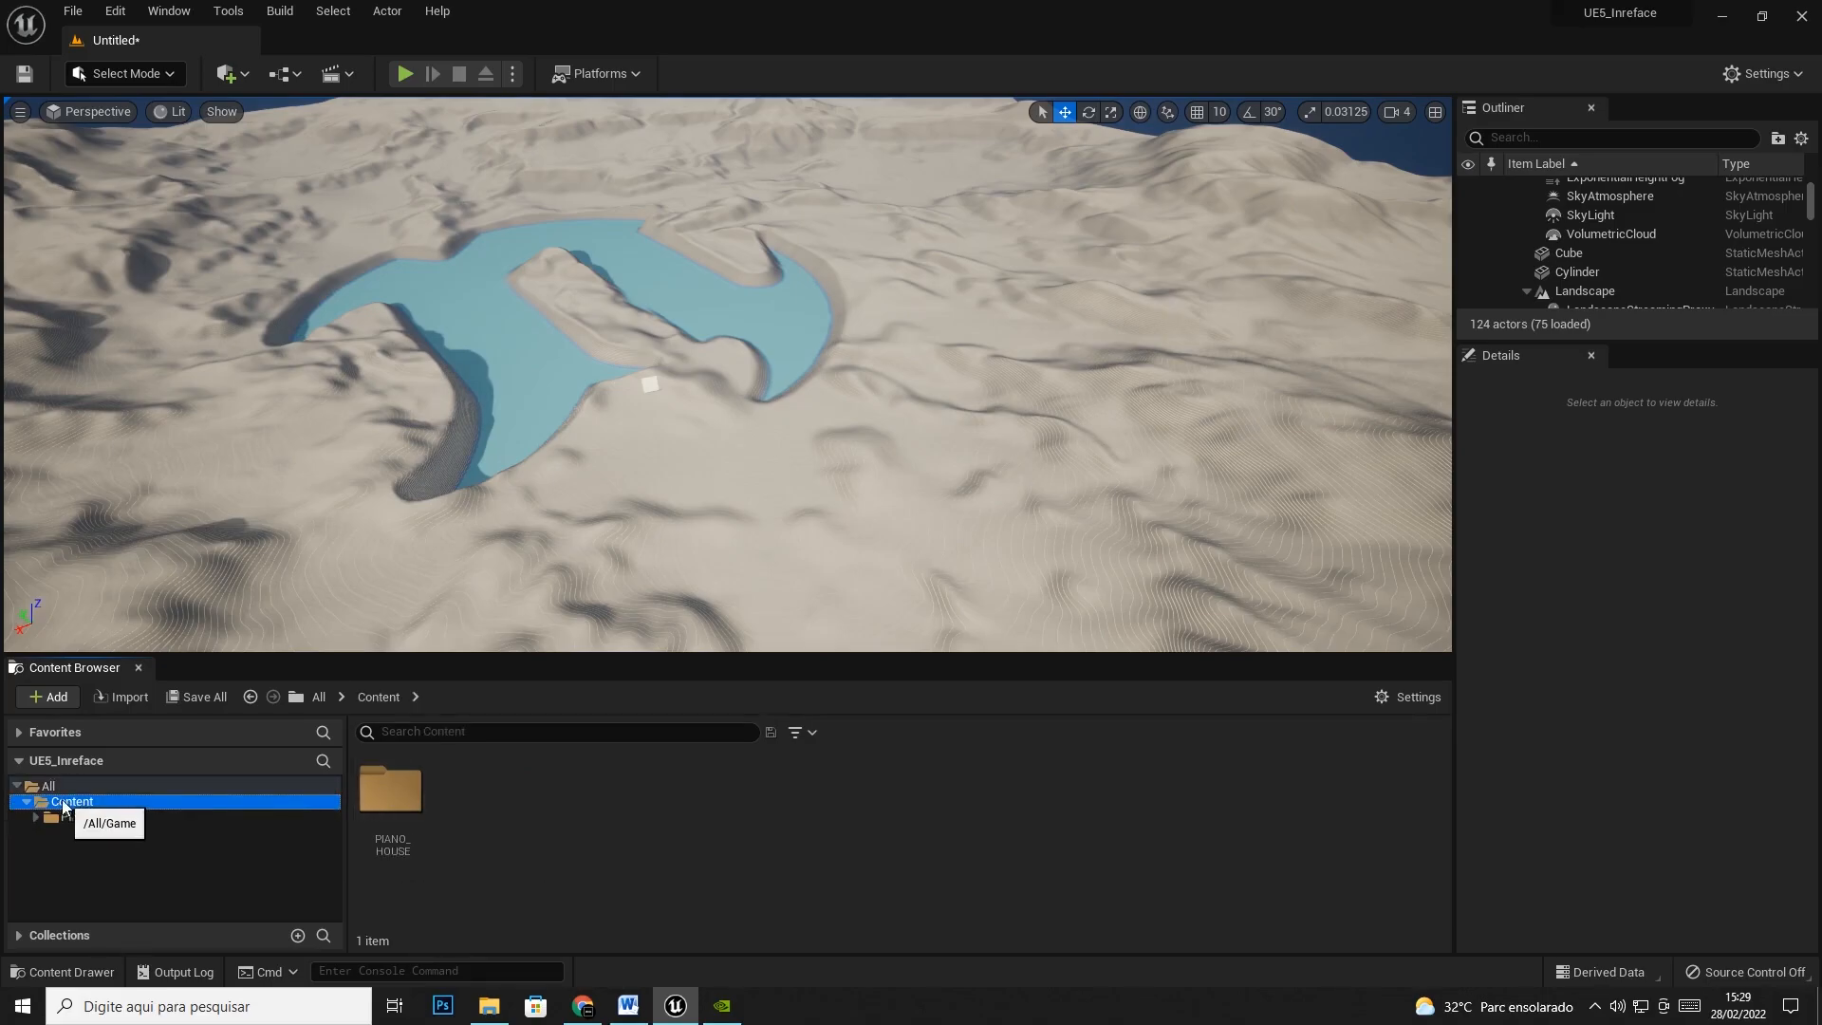
left_click(80, 818)
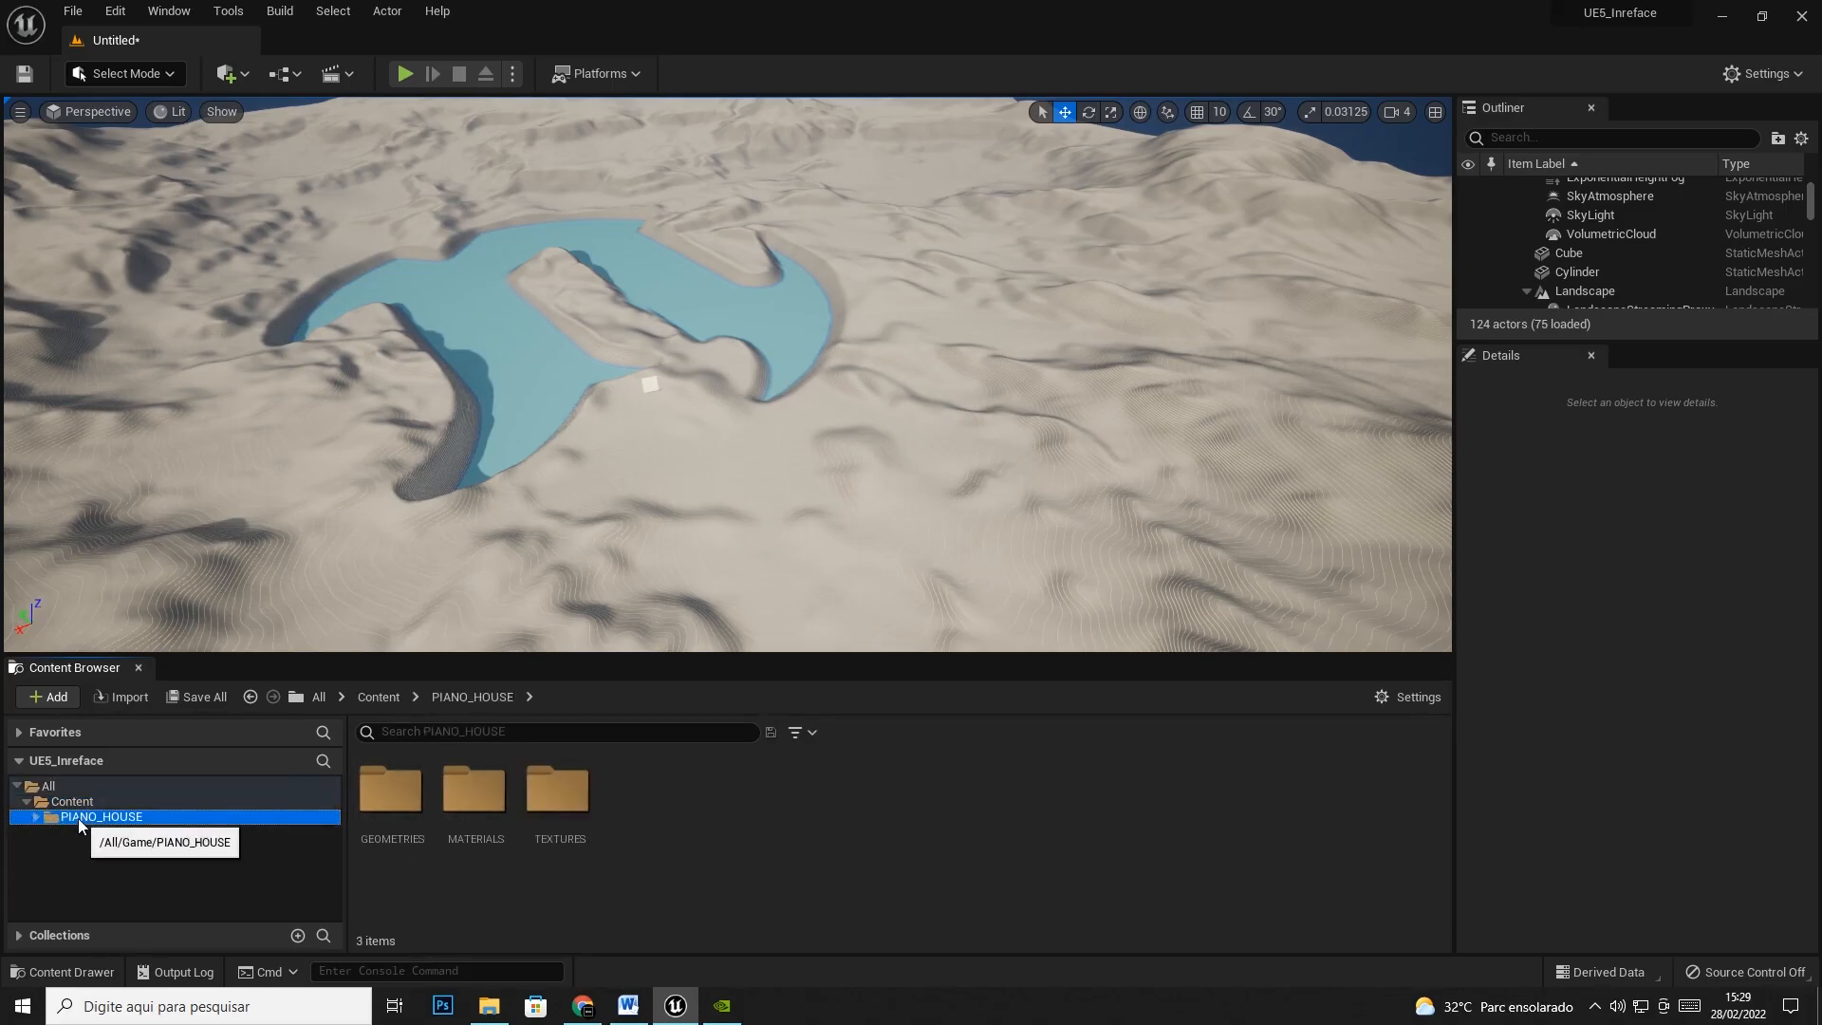
left_click(380, 807)
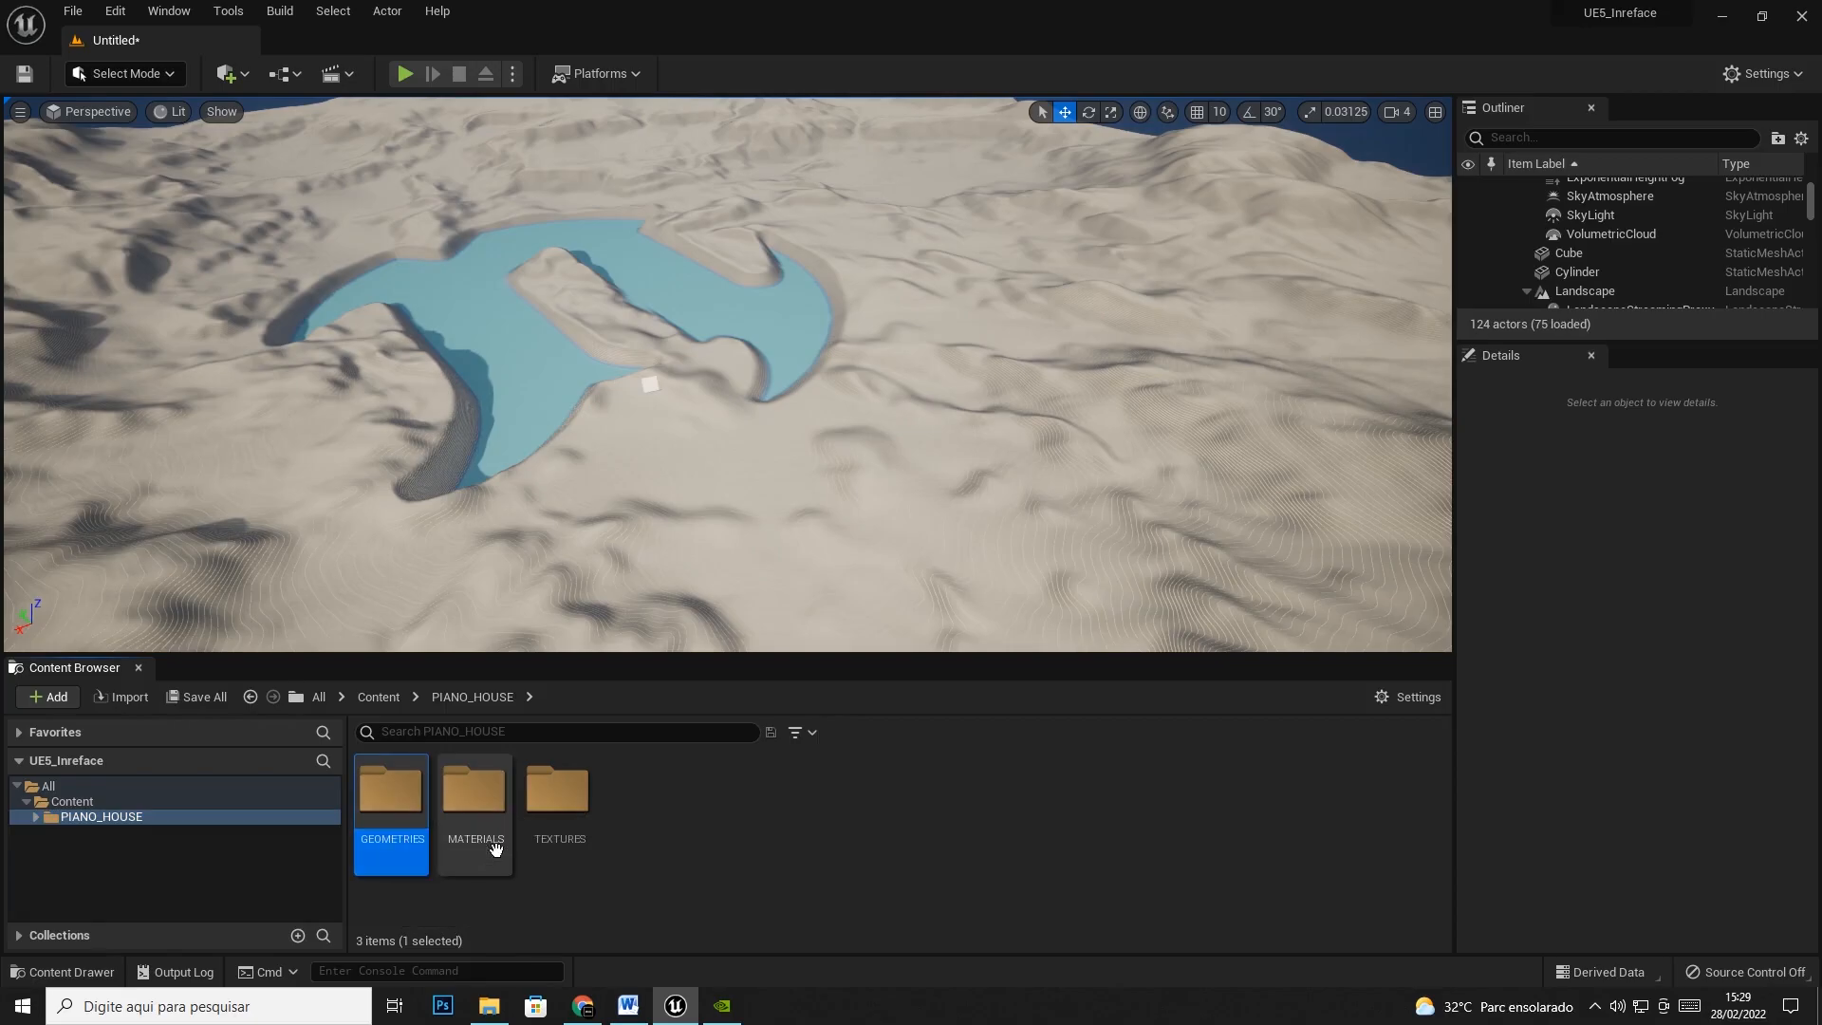
double_click(494, 847)
left_click(175, 863)
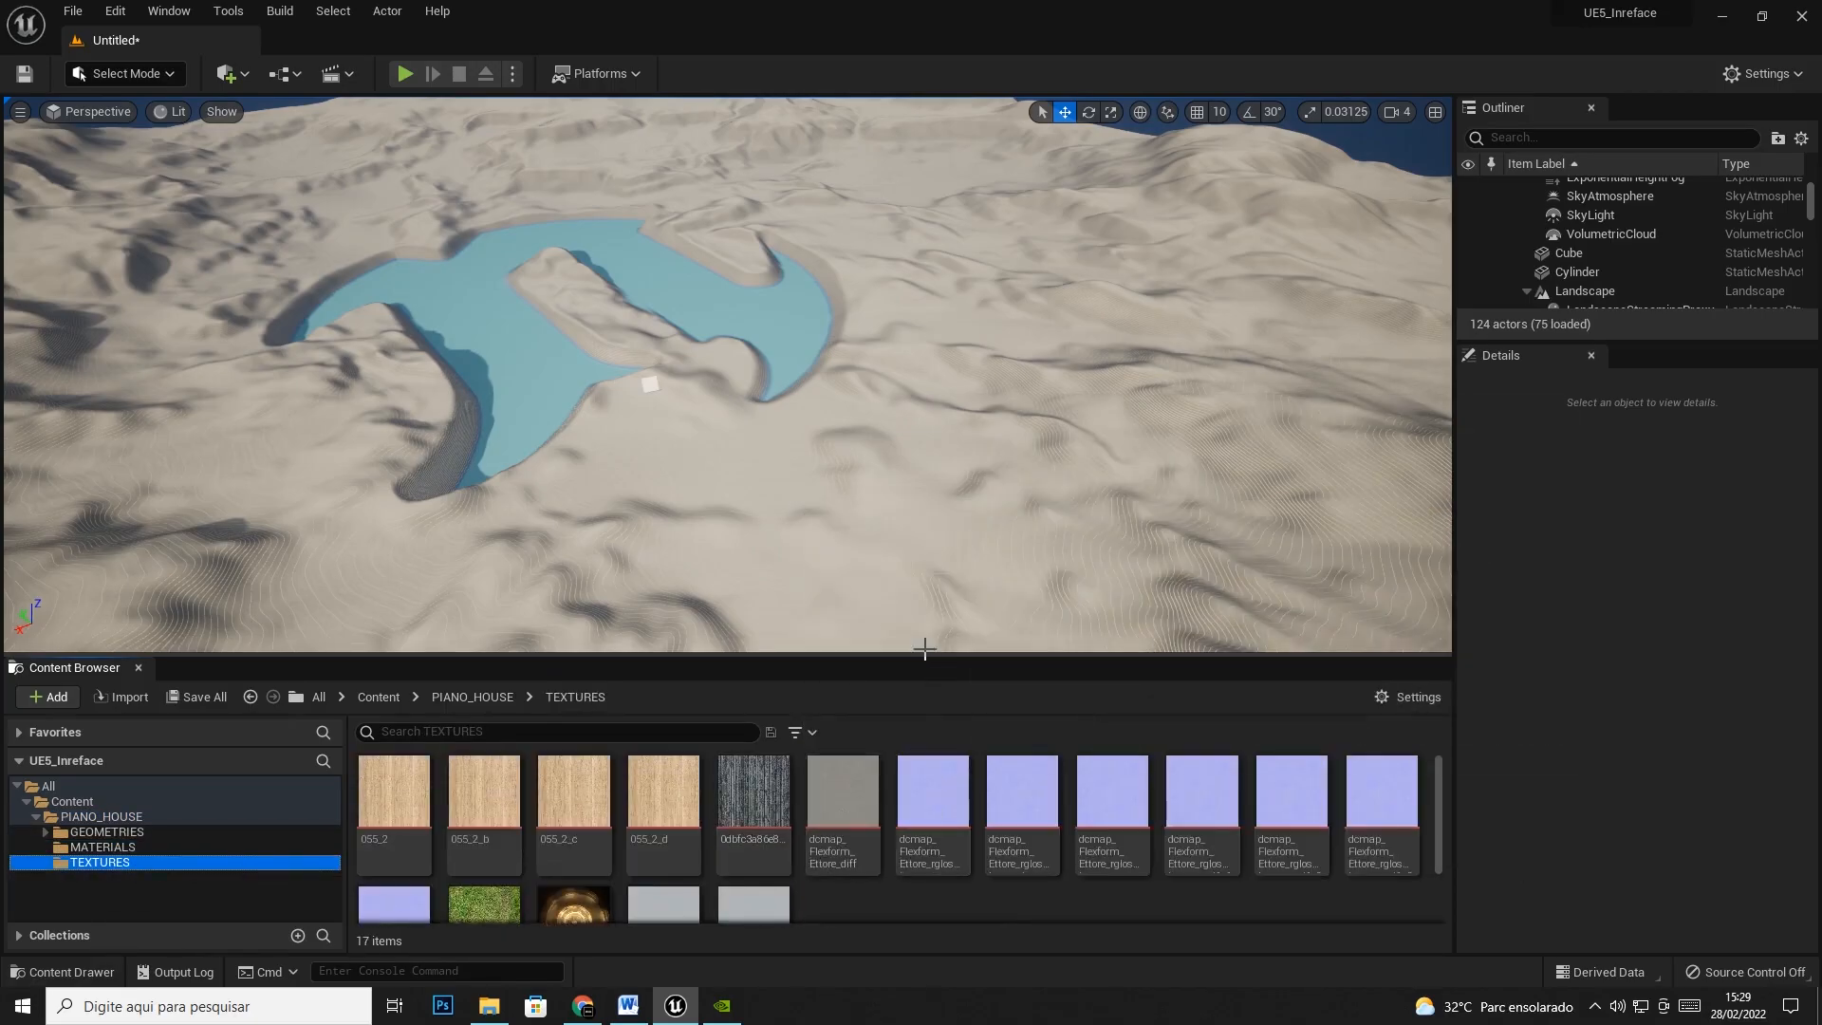
Select all seven SM_Floor_ static meshes in the FLOOR folder of GEOMETRIES and place them on the landscape
mouse_move(923, 653)
left_mouse_down()
mouse_move(919, 466)
mouse_move(921, 677)
left_mouse_up()
left_click(76, 858)
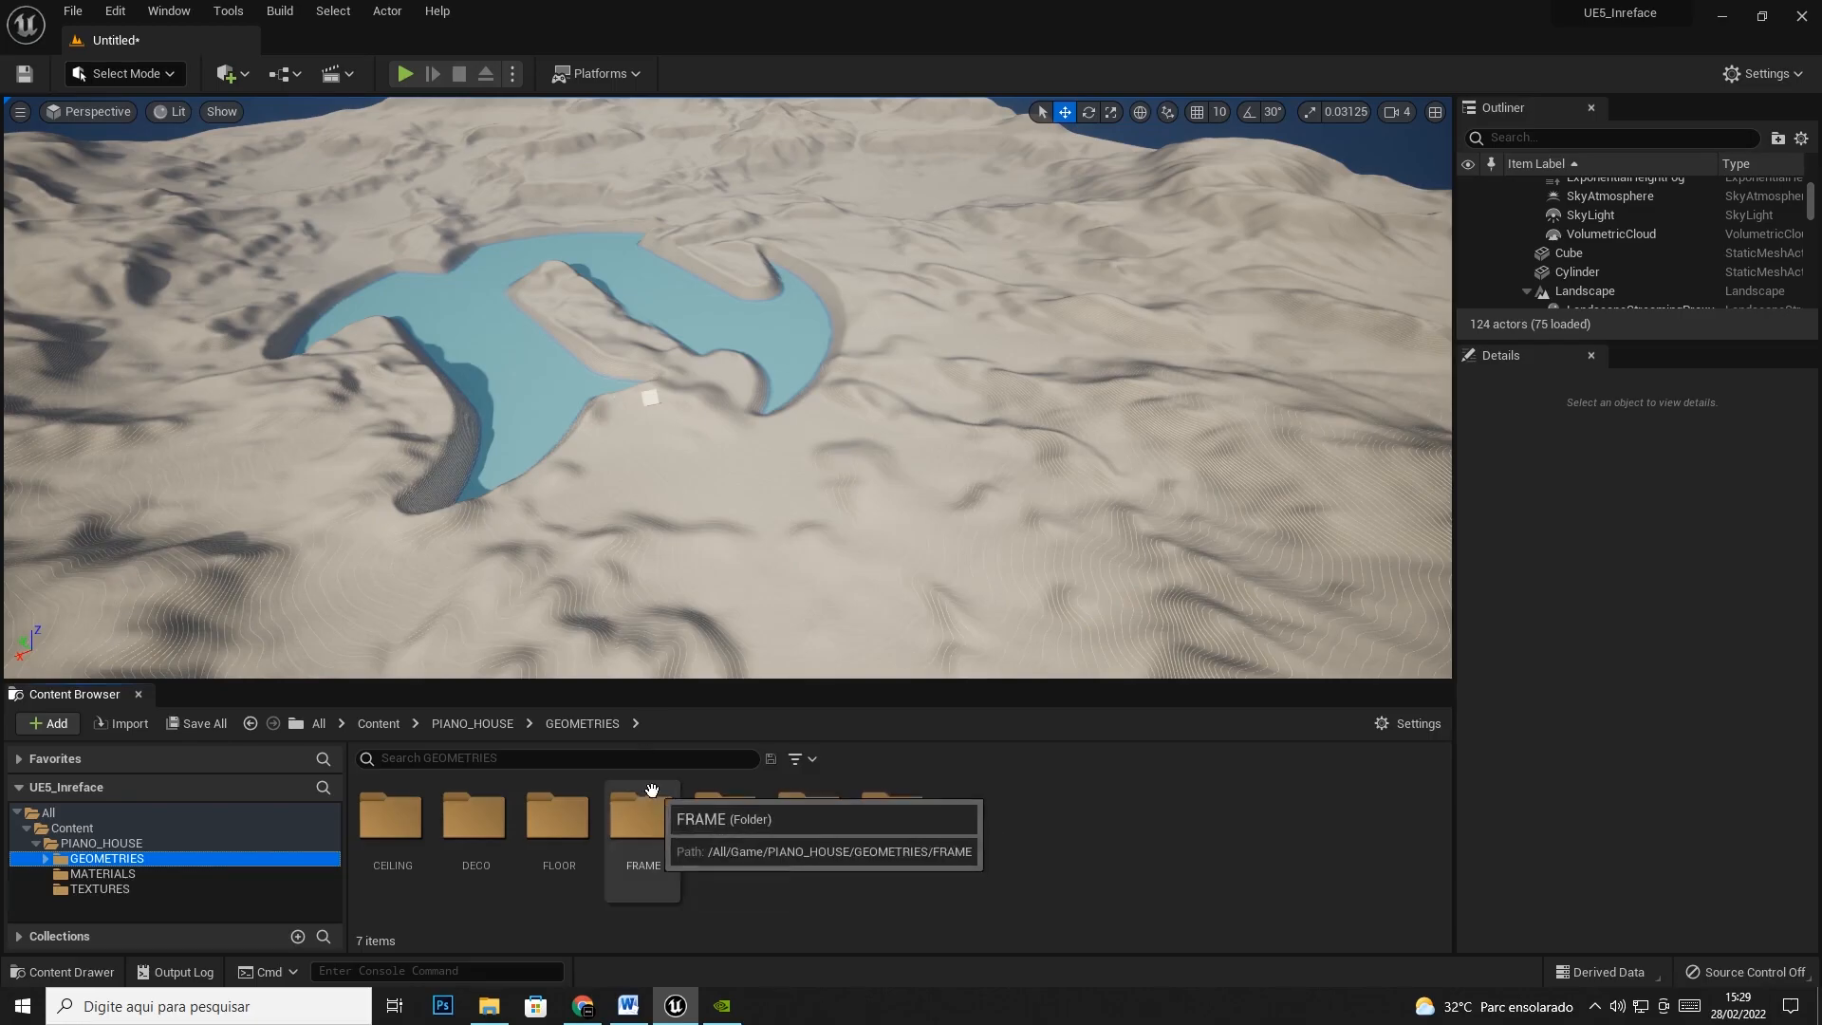
double_click(553, 822)
left_click(403, 837)
left_click(900, 838, "shift")
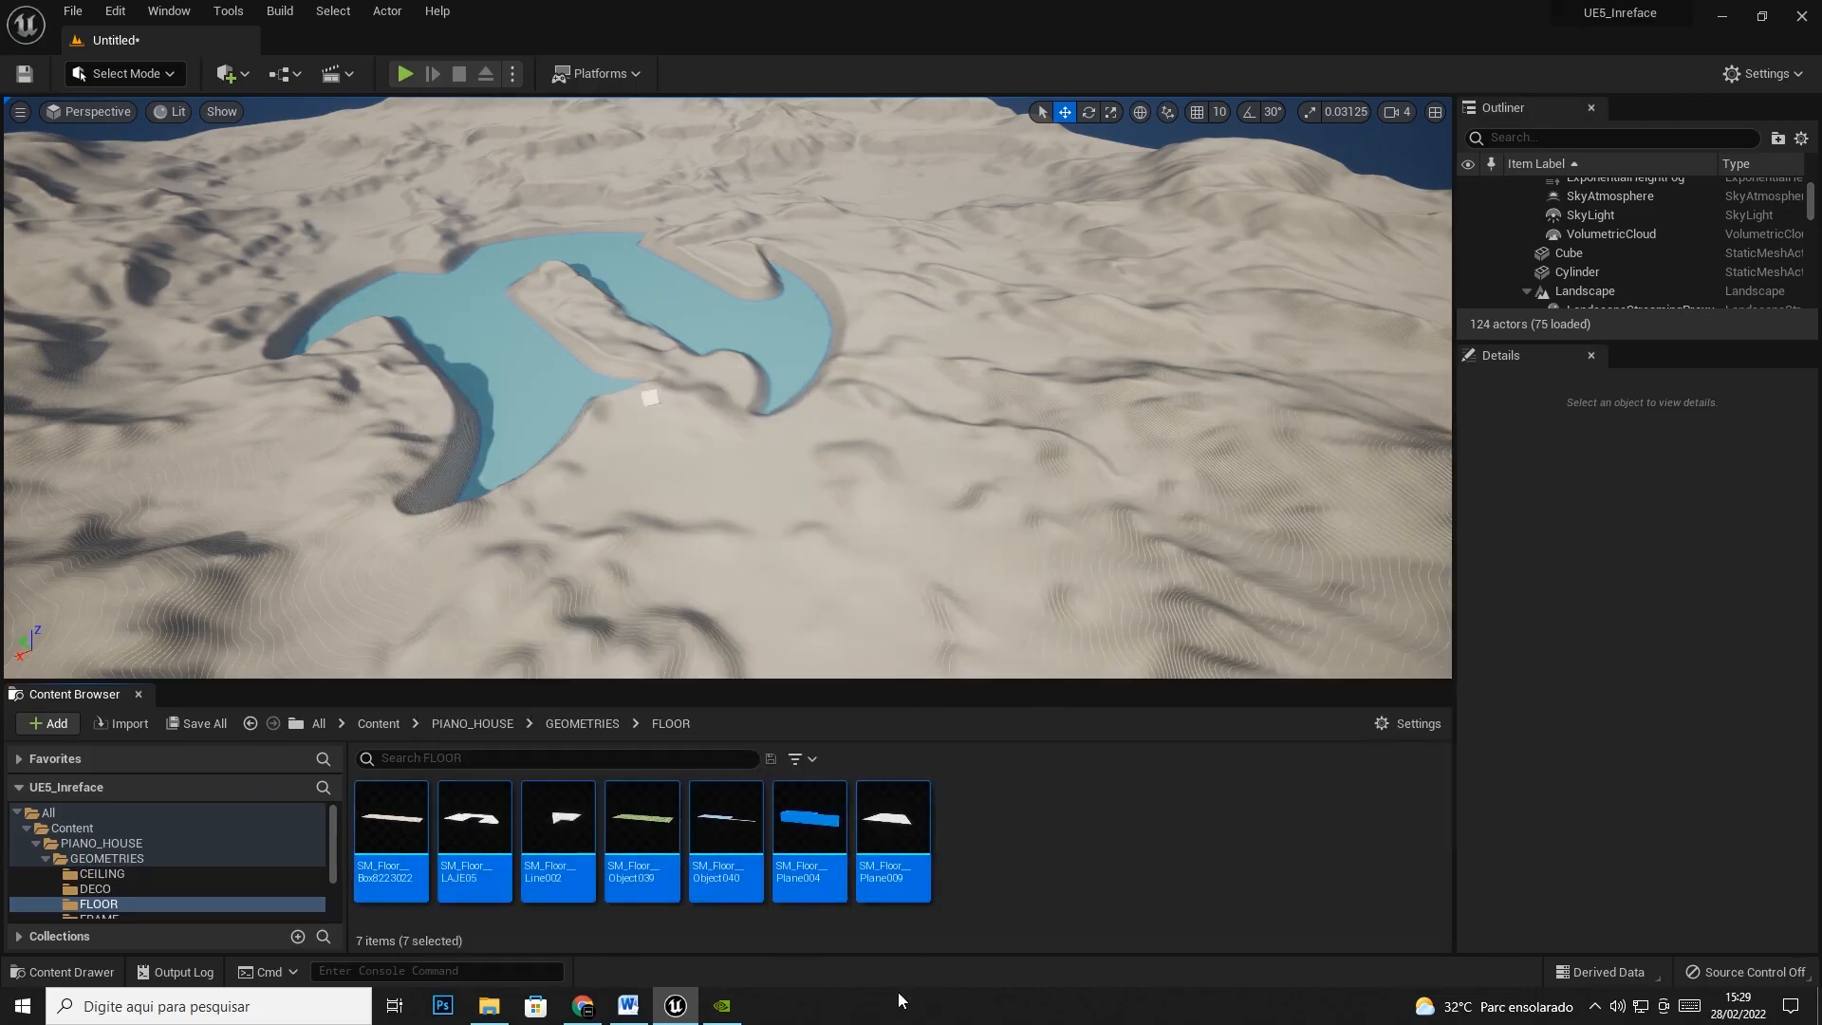
left_click_drag(392, 830, 922, 464)
Move the placed floor meshes together across the terrain to about X -8535 and Y -33630
left_click_drag(644, 462, 860, 406)
left_click_drag(1112, 436, 862, 581)
left_click_drag(797, 502, 801, 513)
right_click_drag(941, 378, 998, 399)
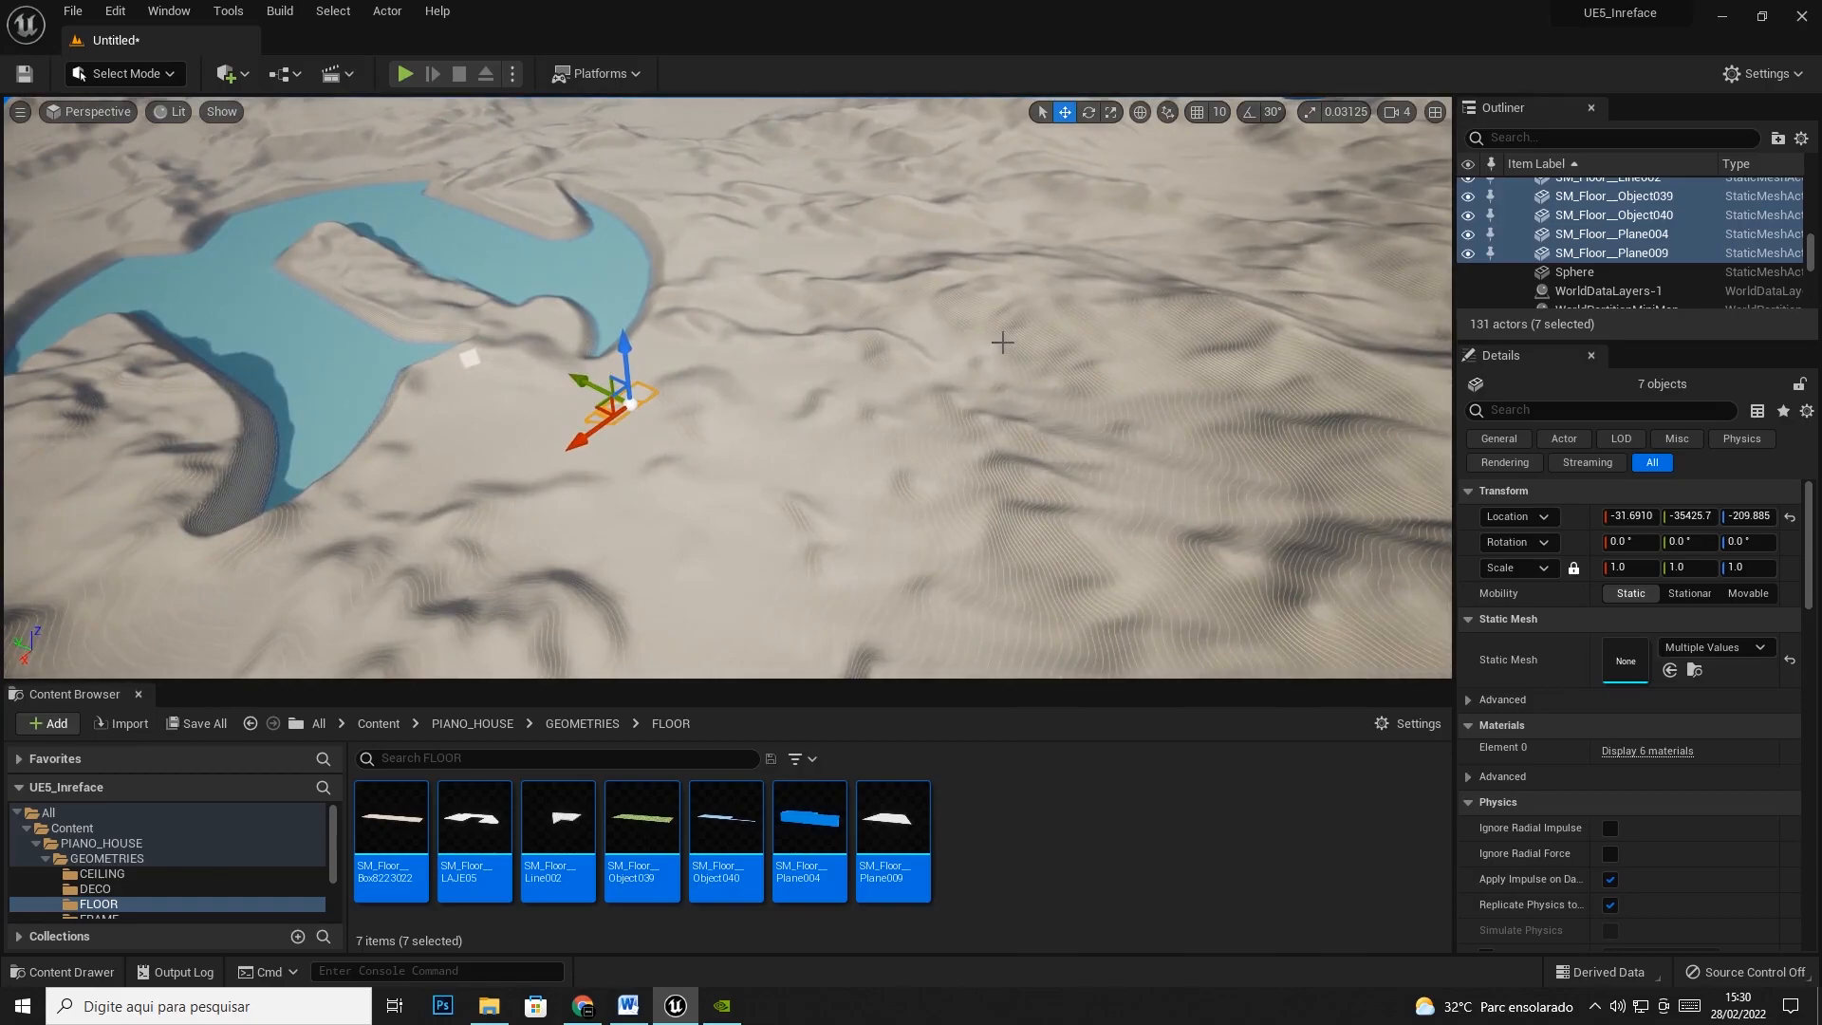
key("f")
left_click_drag(1006, 351, 1092, 384, "alt")
key("w")
right_click_drag(1006, 350, 1039, 280)
right_click_drag(923, 459, 982, 521)
right_click_drag(497, 469, 774, 438)
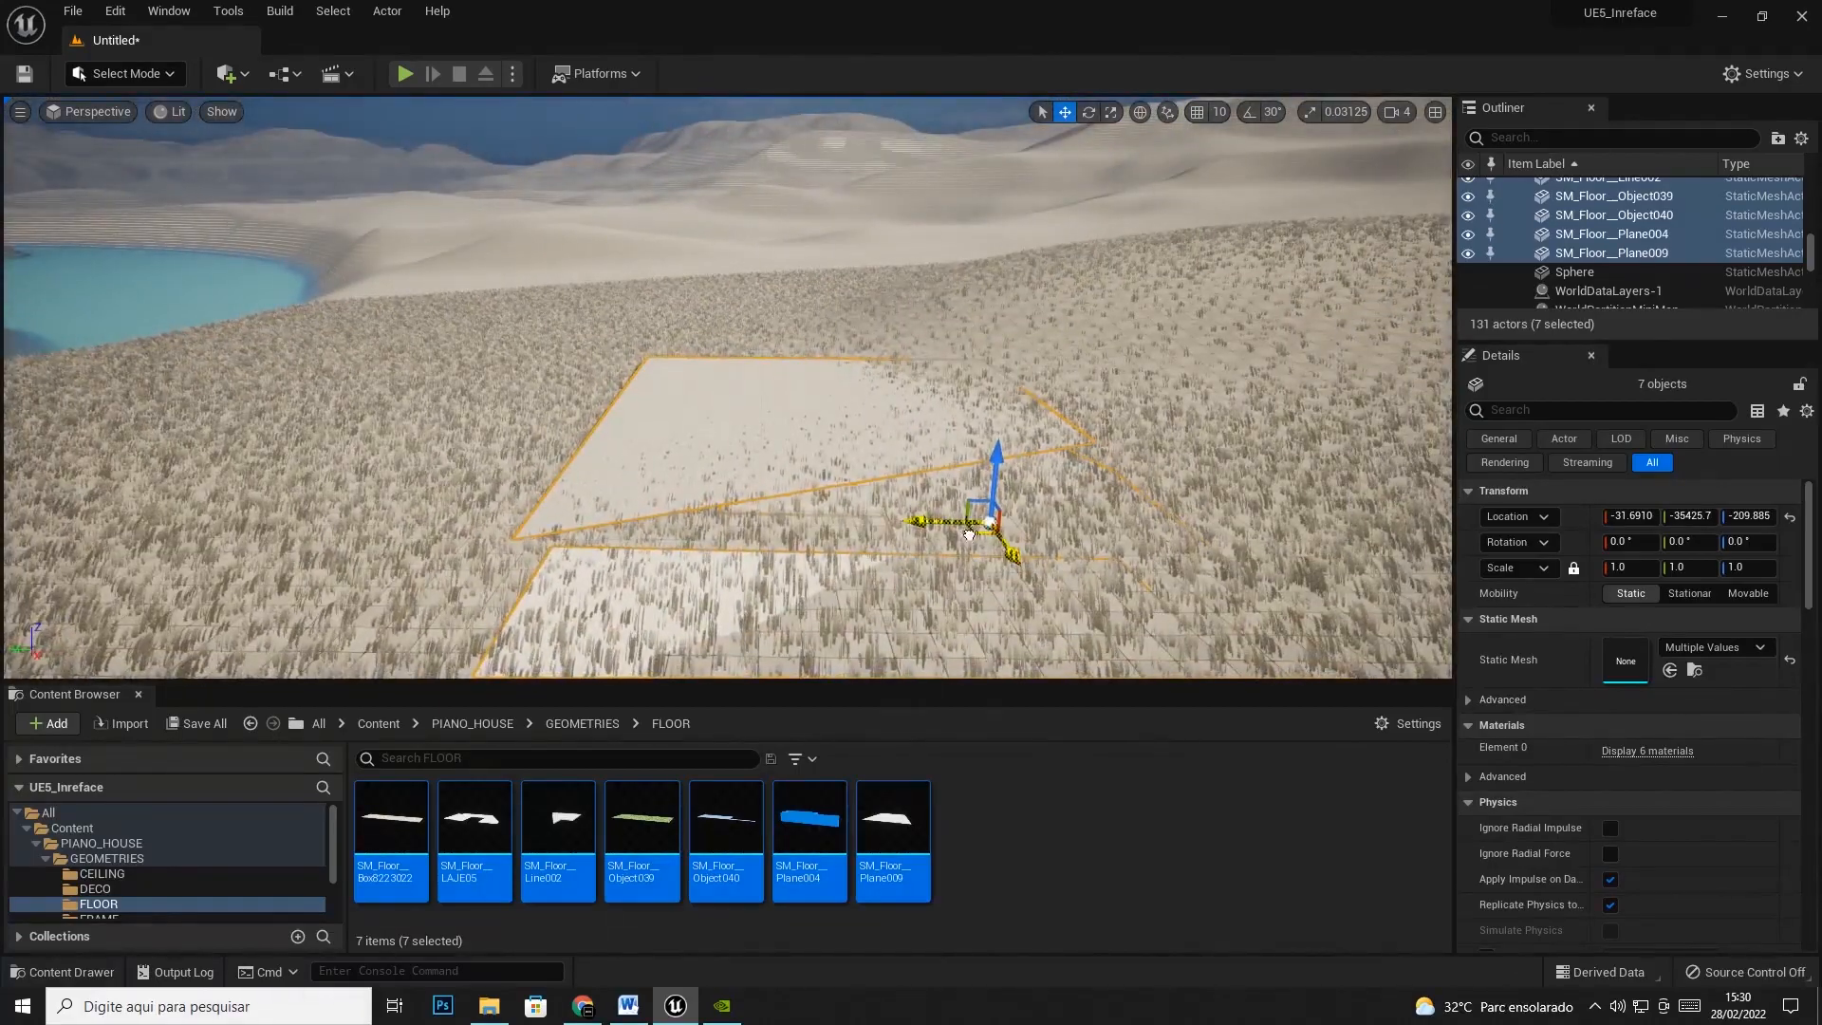
mouse_move(712, 312)
right_mouse_down()
mouse_move(655, 314)
mouse_move(695, 310)
right_mouse_up()
mouse_move(813, 358)
right_mouse_down()
mouse_move(816, 417)
mouse_move(959, 423)
mouse_move(824, 364)
right_mouse_up()
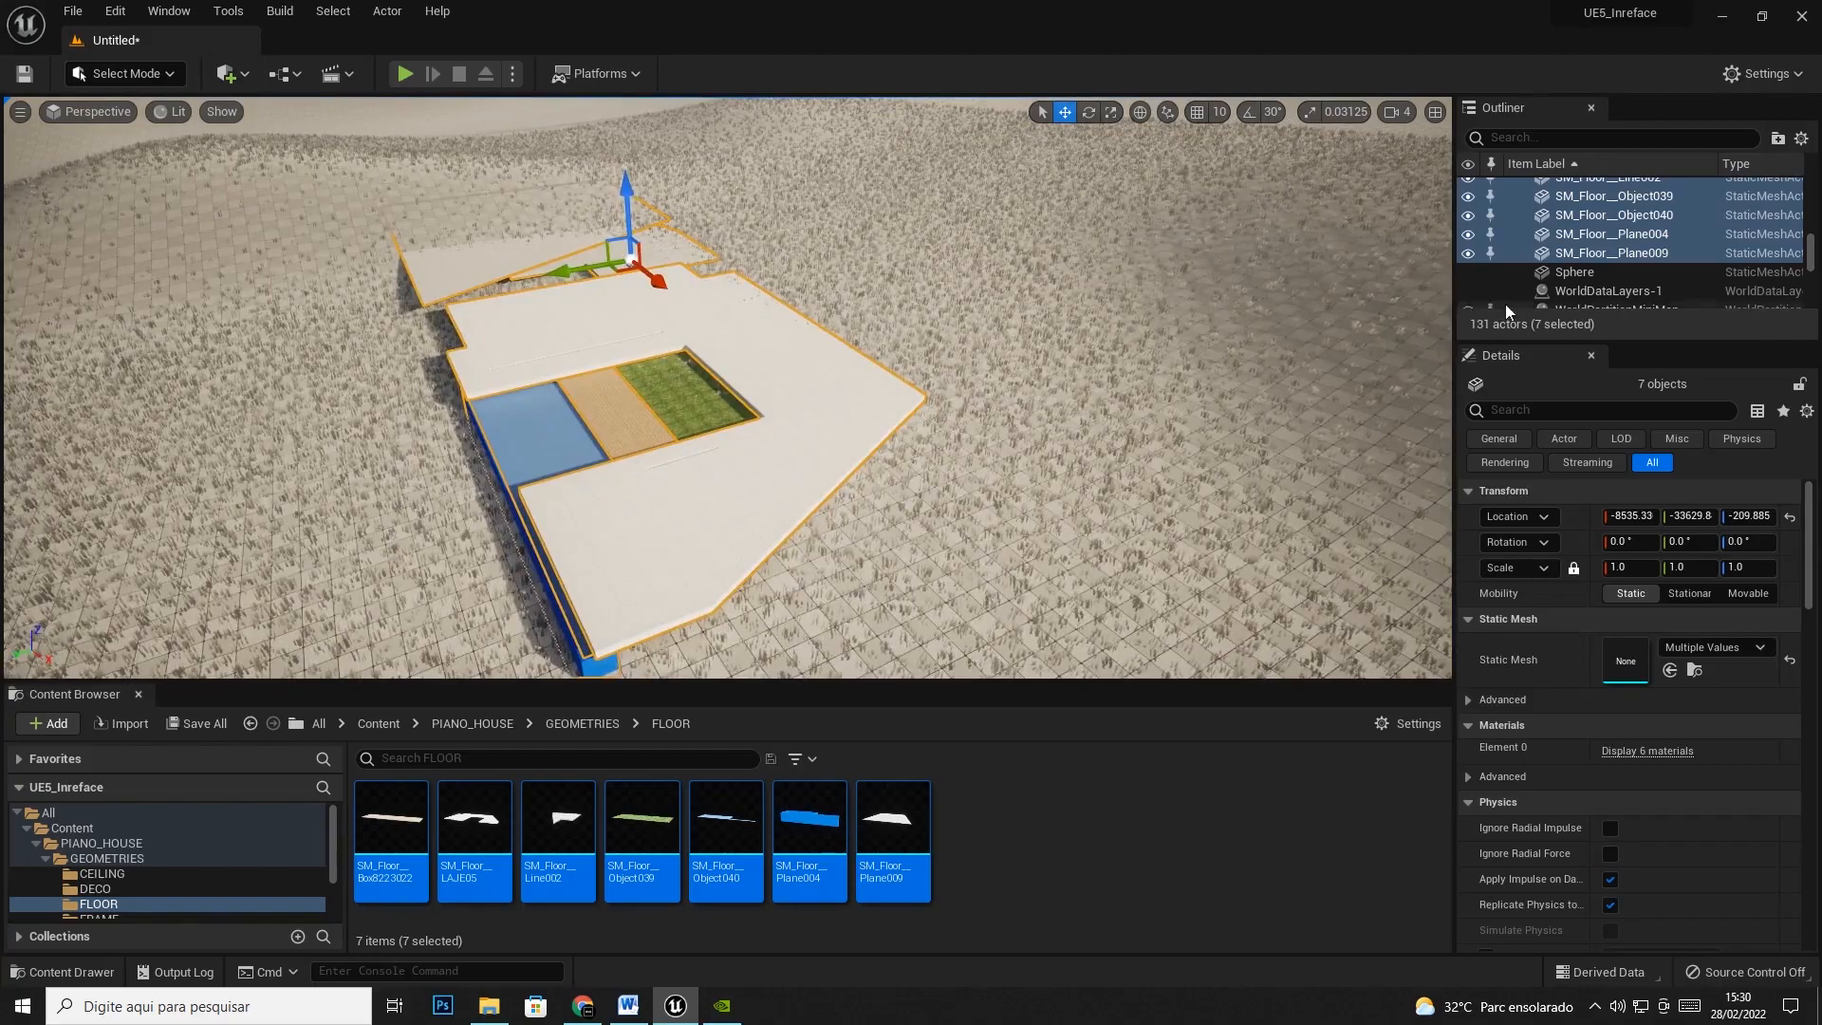
Select the Landscape hierarchy in the Outliner and delete all its LandscapeStreamingProxy actors from the level
scroll(1641, 251, "up", 4)
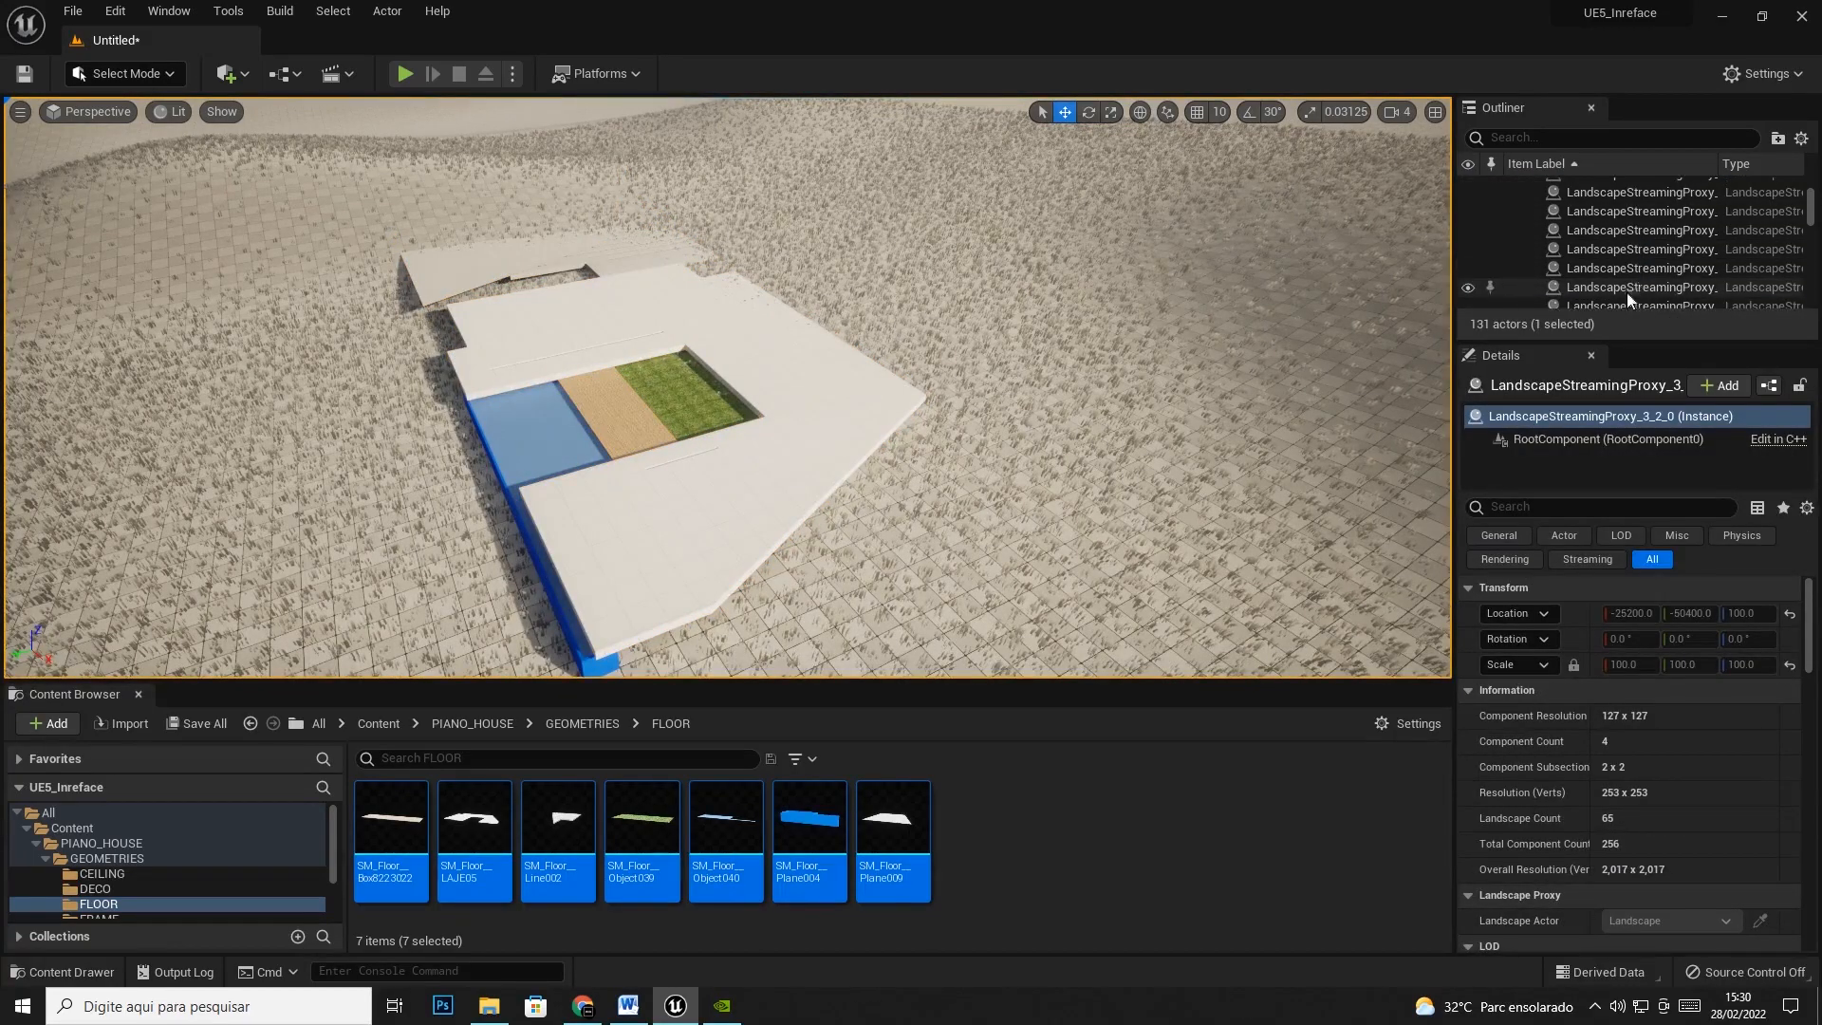
scroll(1626, 256, "up", 6)
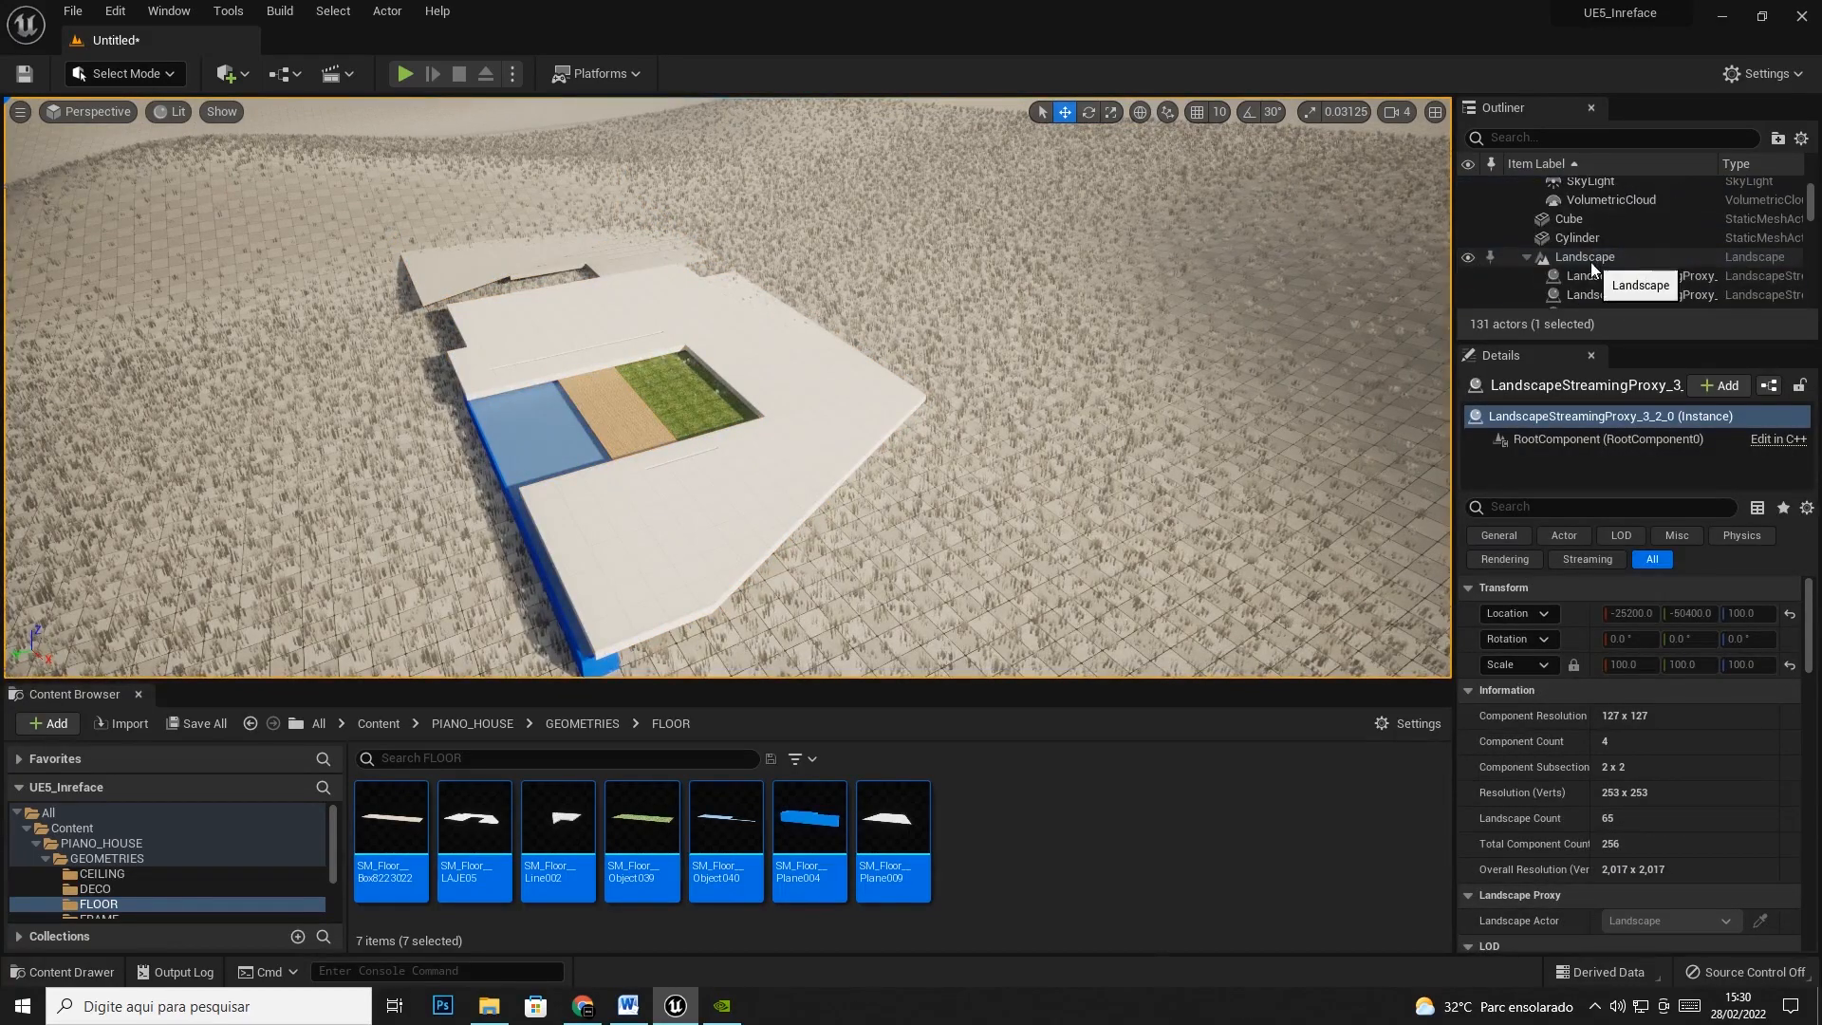
left_click(1592, 263)
left_click(1591, 277)
key("Escape")
scroll(1593, 290, "up", 1)
scroll(1593, 289, "down", 1)
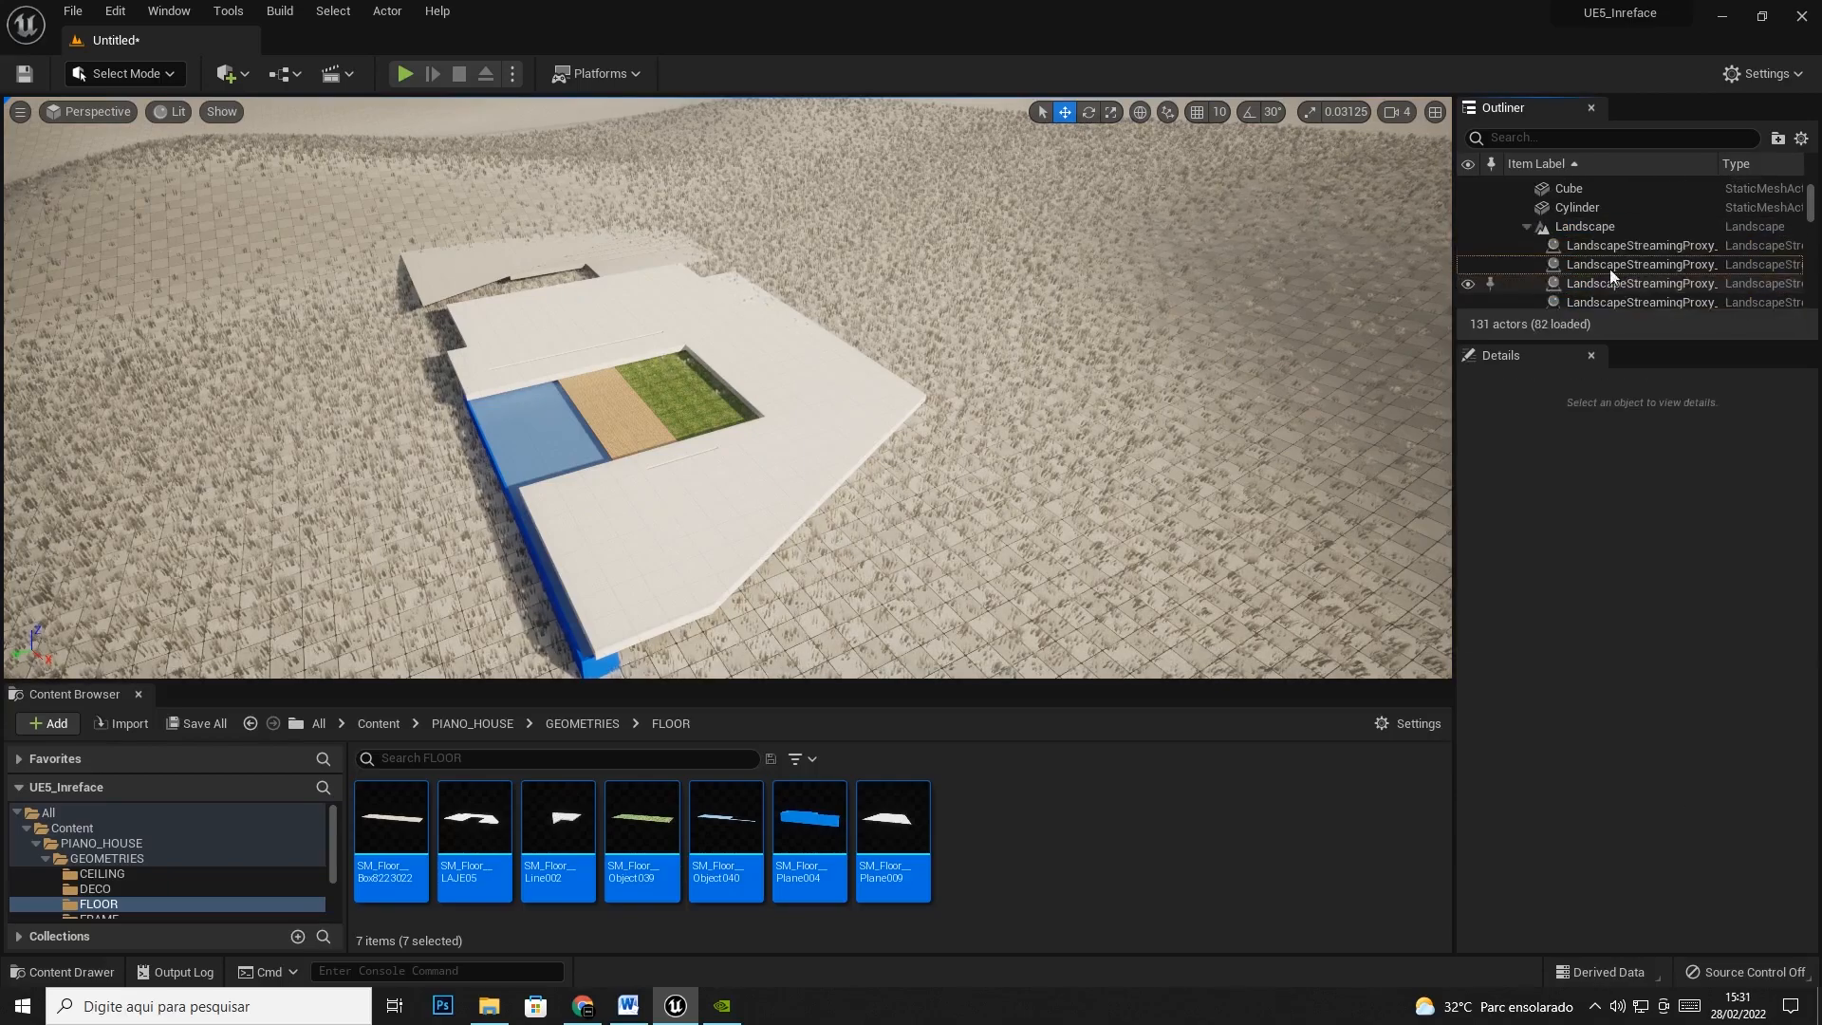
left_click(1489, 225)
scroll(1597, 272, "up", 2)
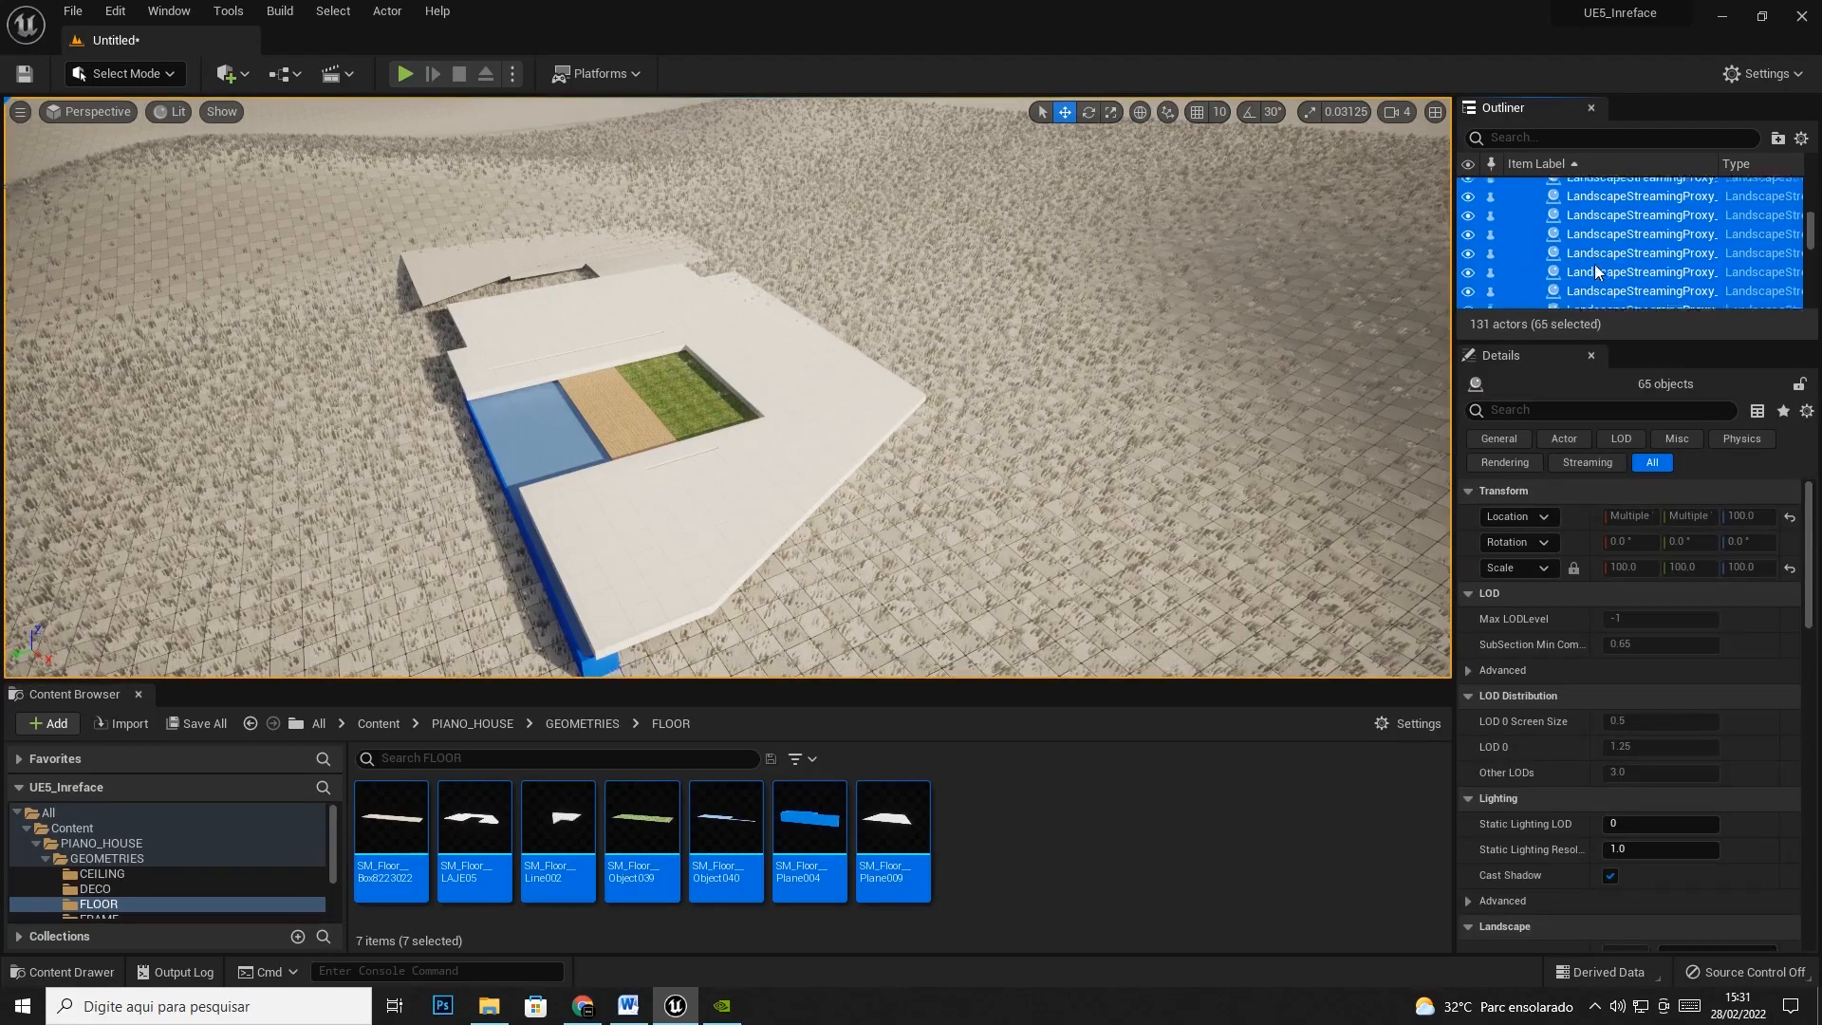
scroll(1596, 279, "up", 10)
right_click_drag(1139, 379, 1098, 299)
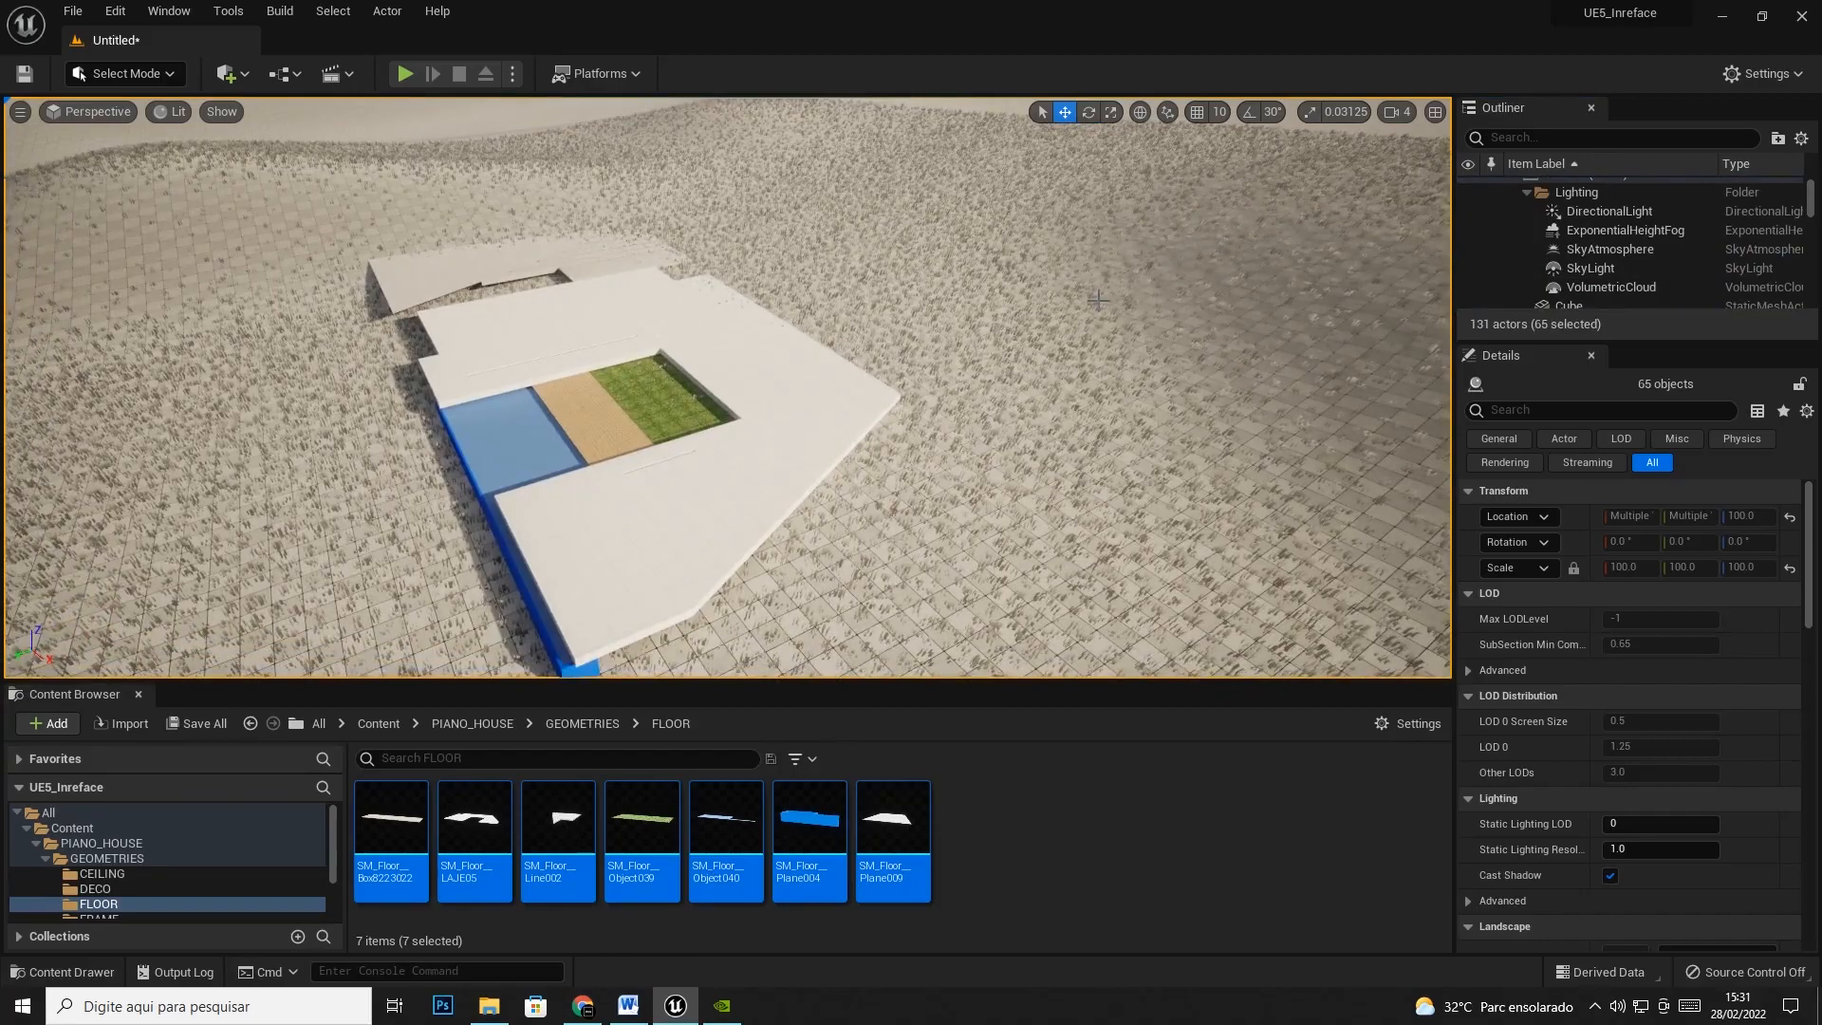
key("Delete")
mouse_move(907, 370)
right_mouse_down()
mouse_move(797, 294)
mouse_move(892, 327)
mouse_move(1054, 313)
mouse_move(901, 361)
mouse_move(749, 333)
mouse_move(854, 389)
mouse_move(911, 365)
right_mouse_up()
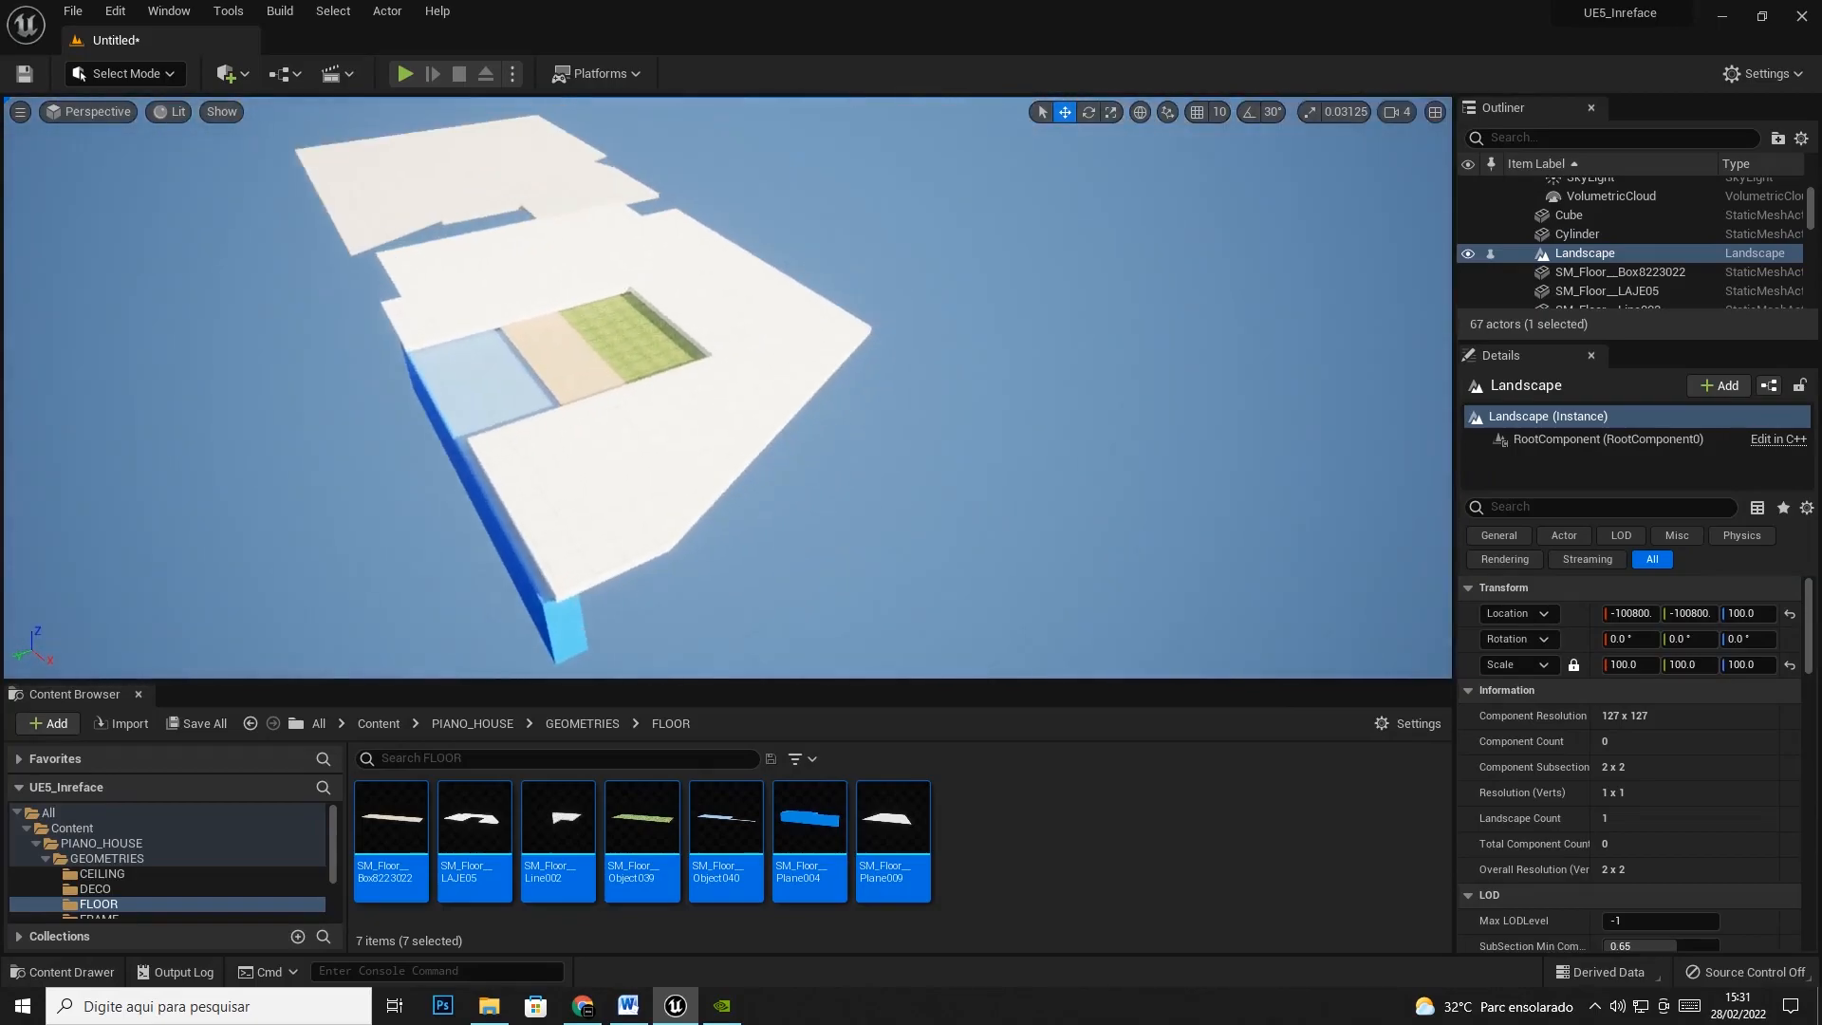
Enlarge the viewport and inspect the placed floor pieces one by one, including the slab, pool water, deck strip and grass
mouse_move(678, 680)
left_mouse_down()
mouse_move(679, 746)
mouse_move(678, 696)
left_mouse_up()
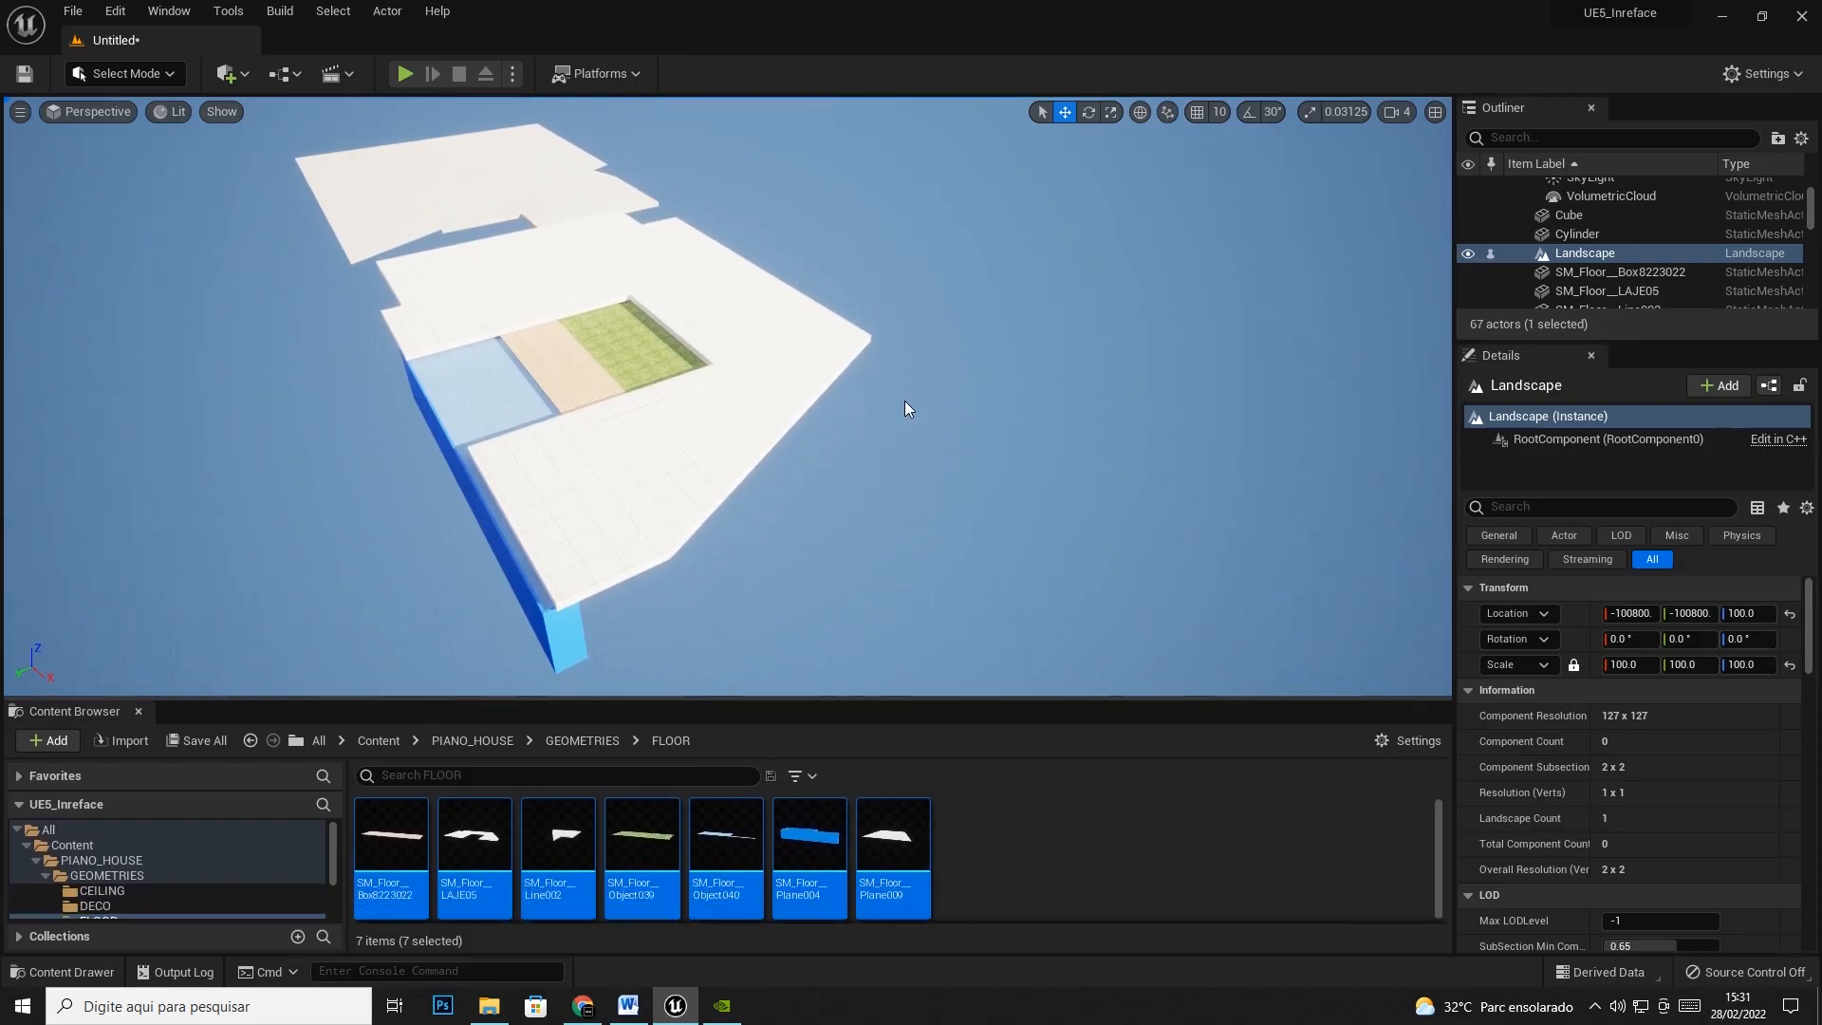
left_click(664, 332)
left_click(541, 369)
left_click(509, 403)
left_click(596, 363)
left_click(582, 297)
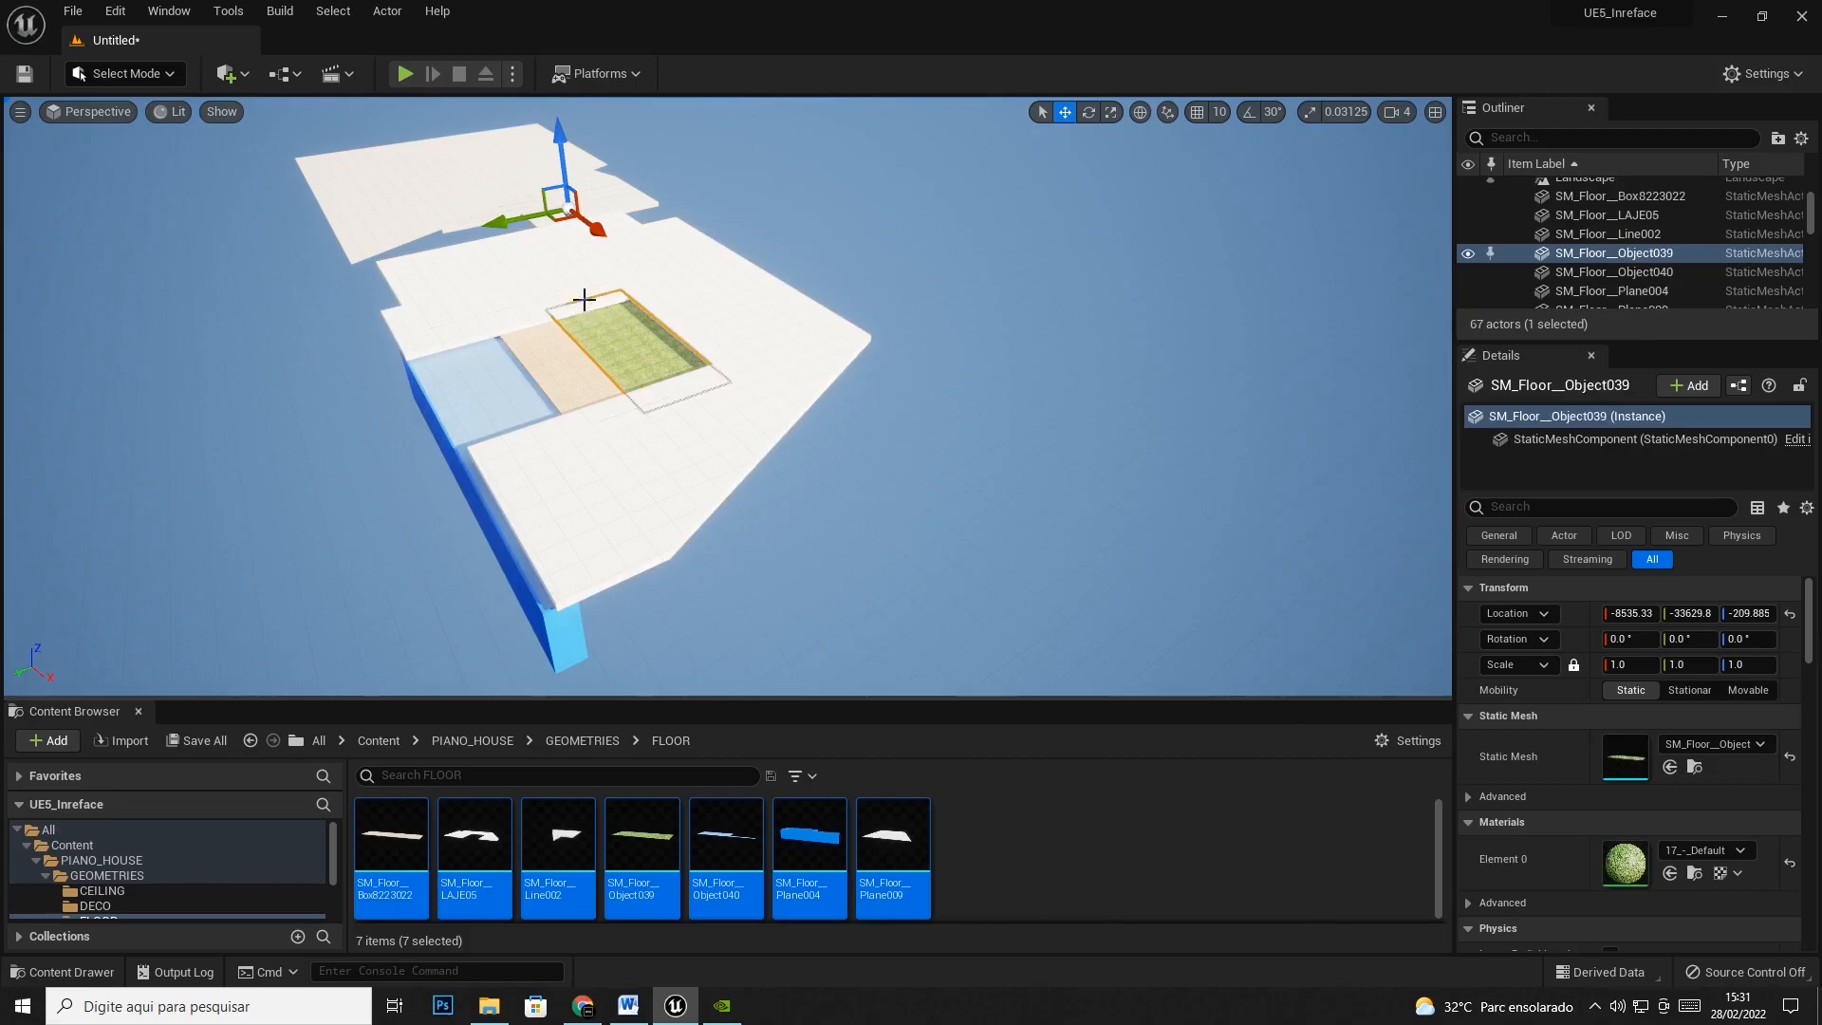
left_click(592, 260)
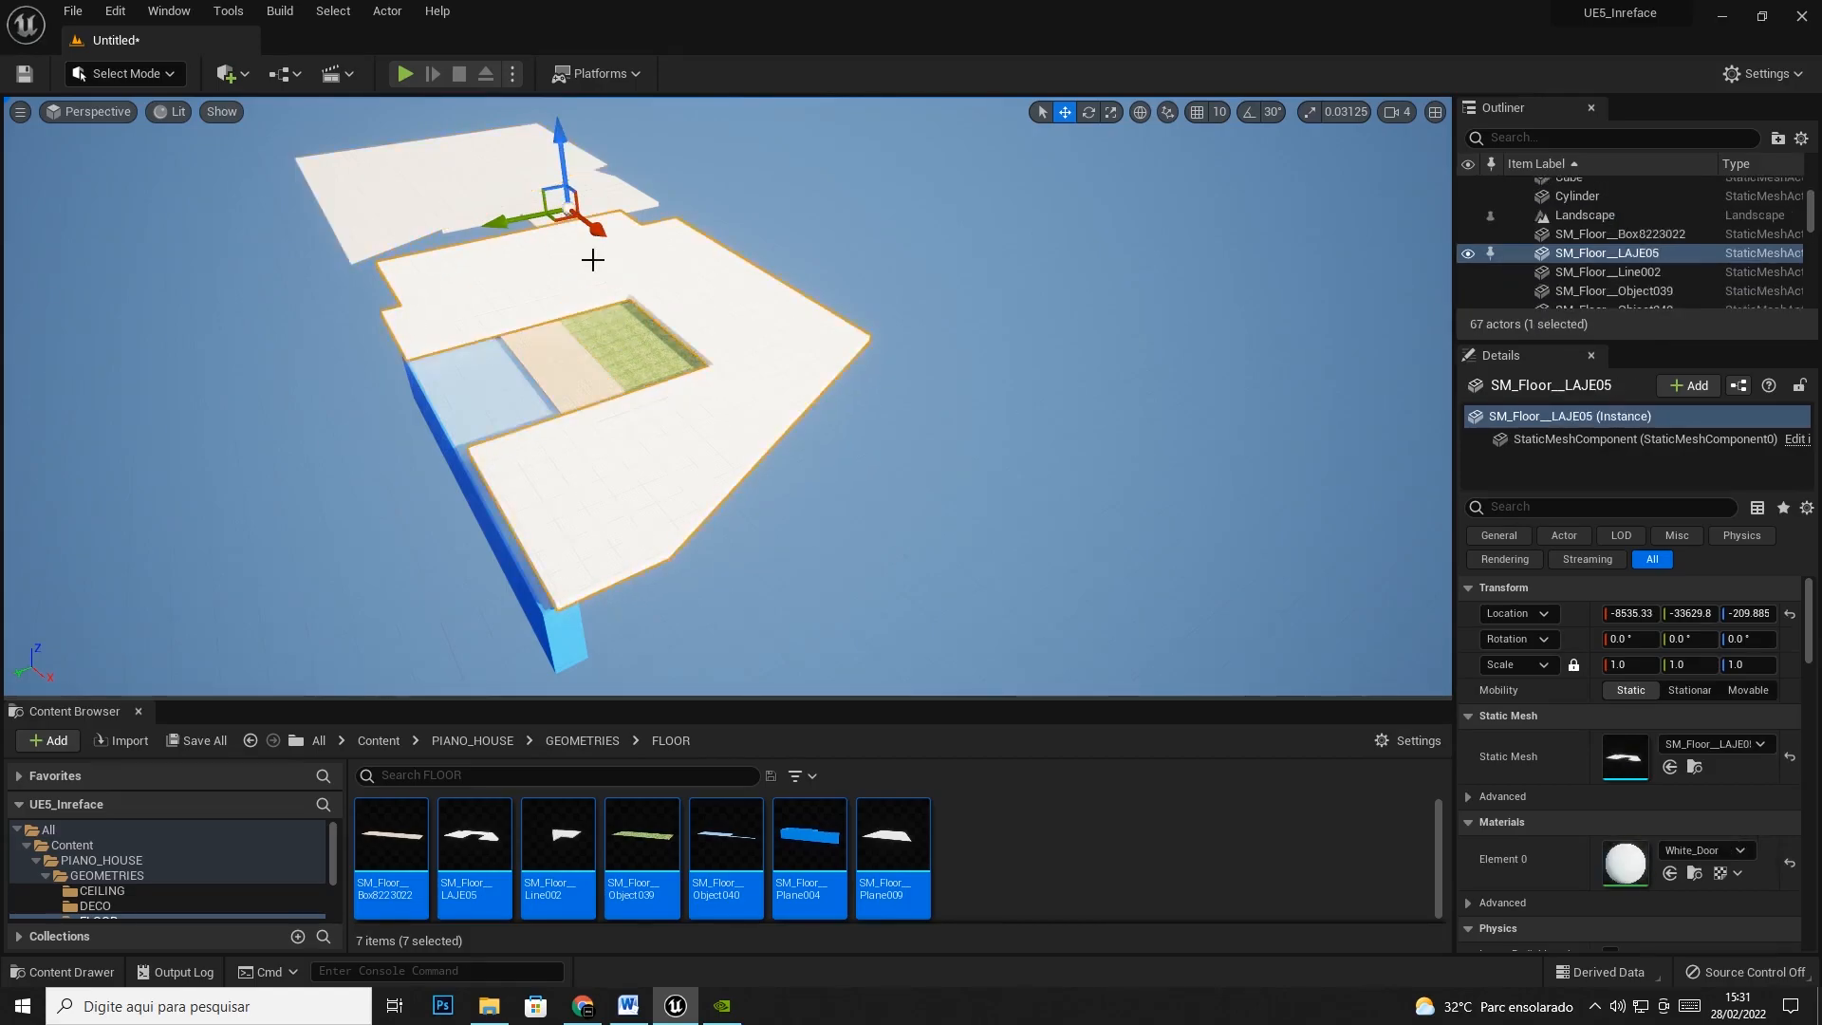
left_click(565, 346)
left_click(536, 403)
left_click(577, 374)
left_click(647, 341)
left_click(588, 261)
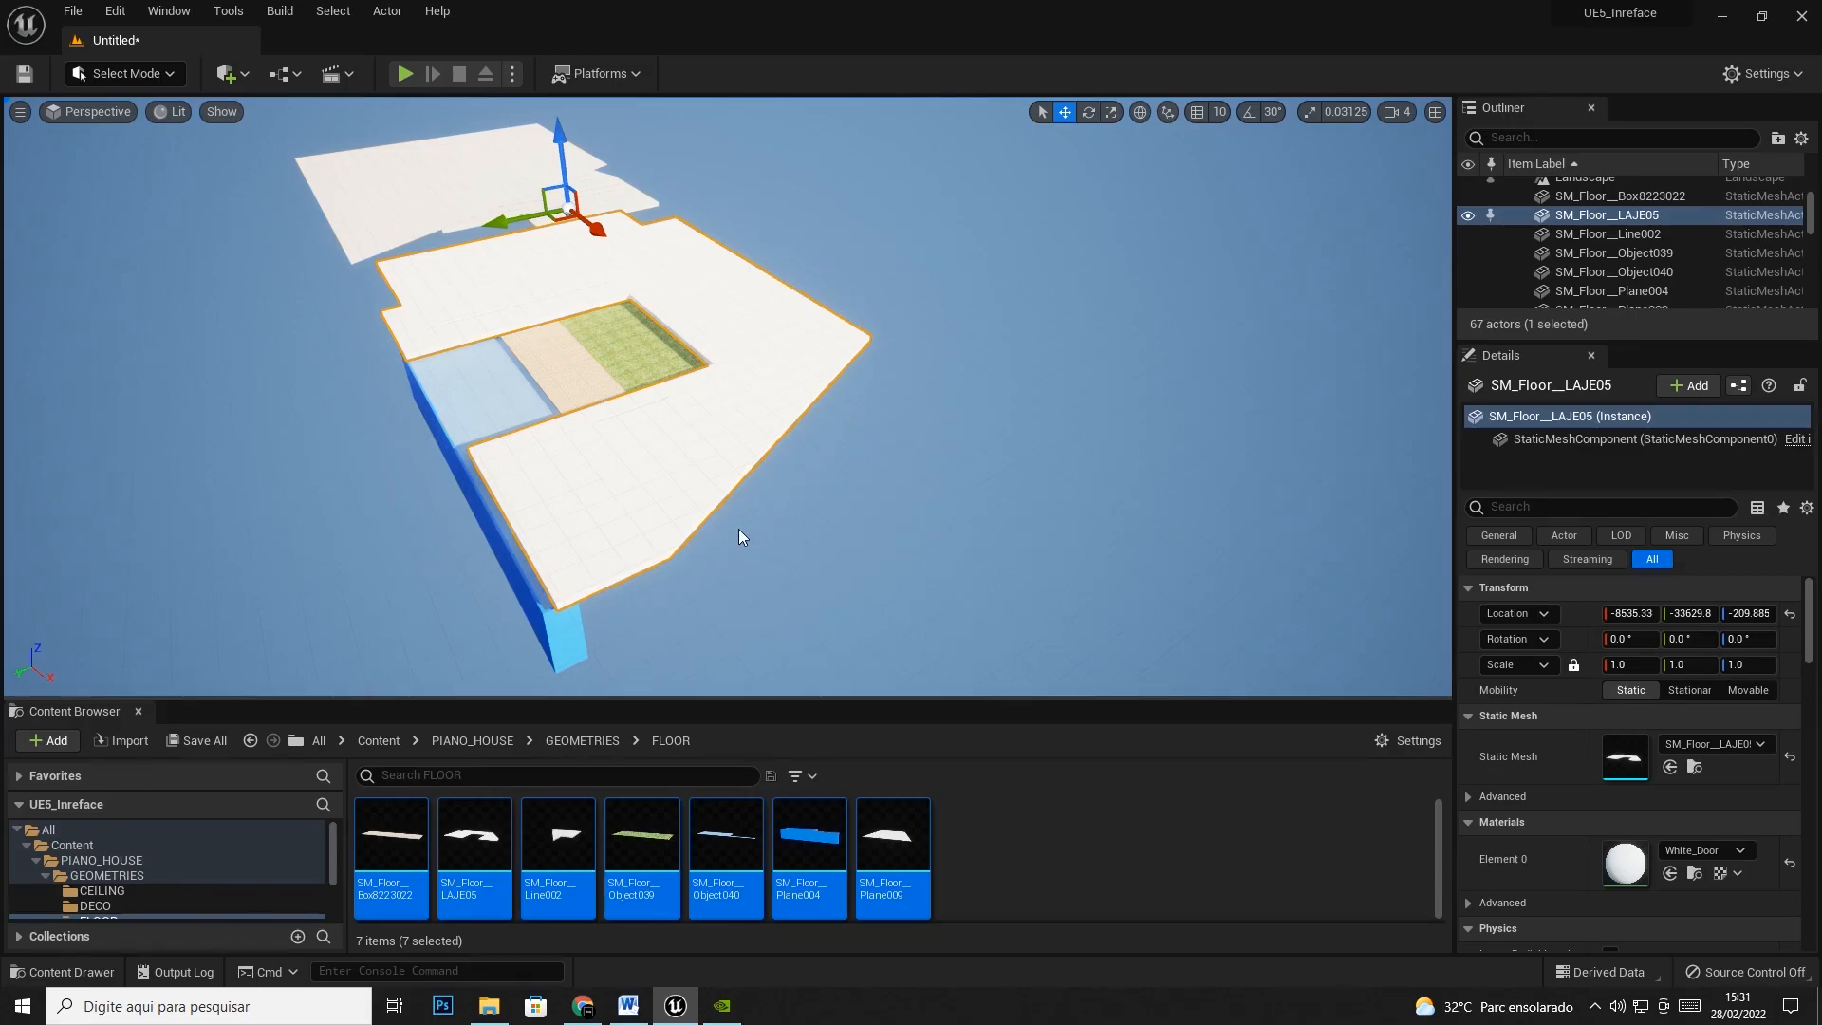
Go through the seven SM_Floor_ assets in the FLOOR folder individually
left_click(404, 848)
left_click(481, 845)
left_click(575, 848)
left_click(643, 850)
left_click(744, 847)
left_click(816, 846)
left_click(885, 844)
Enlarge the Outliner, select all seven SM_Floor_ actors and move them together to about X -7547 and Y -34511
left_click_drag(1515, 343, 1534, 515)
left_click(1568, 313)
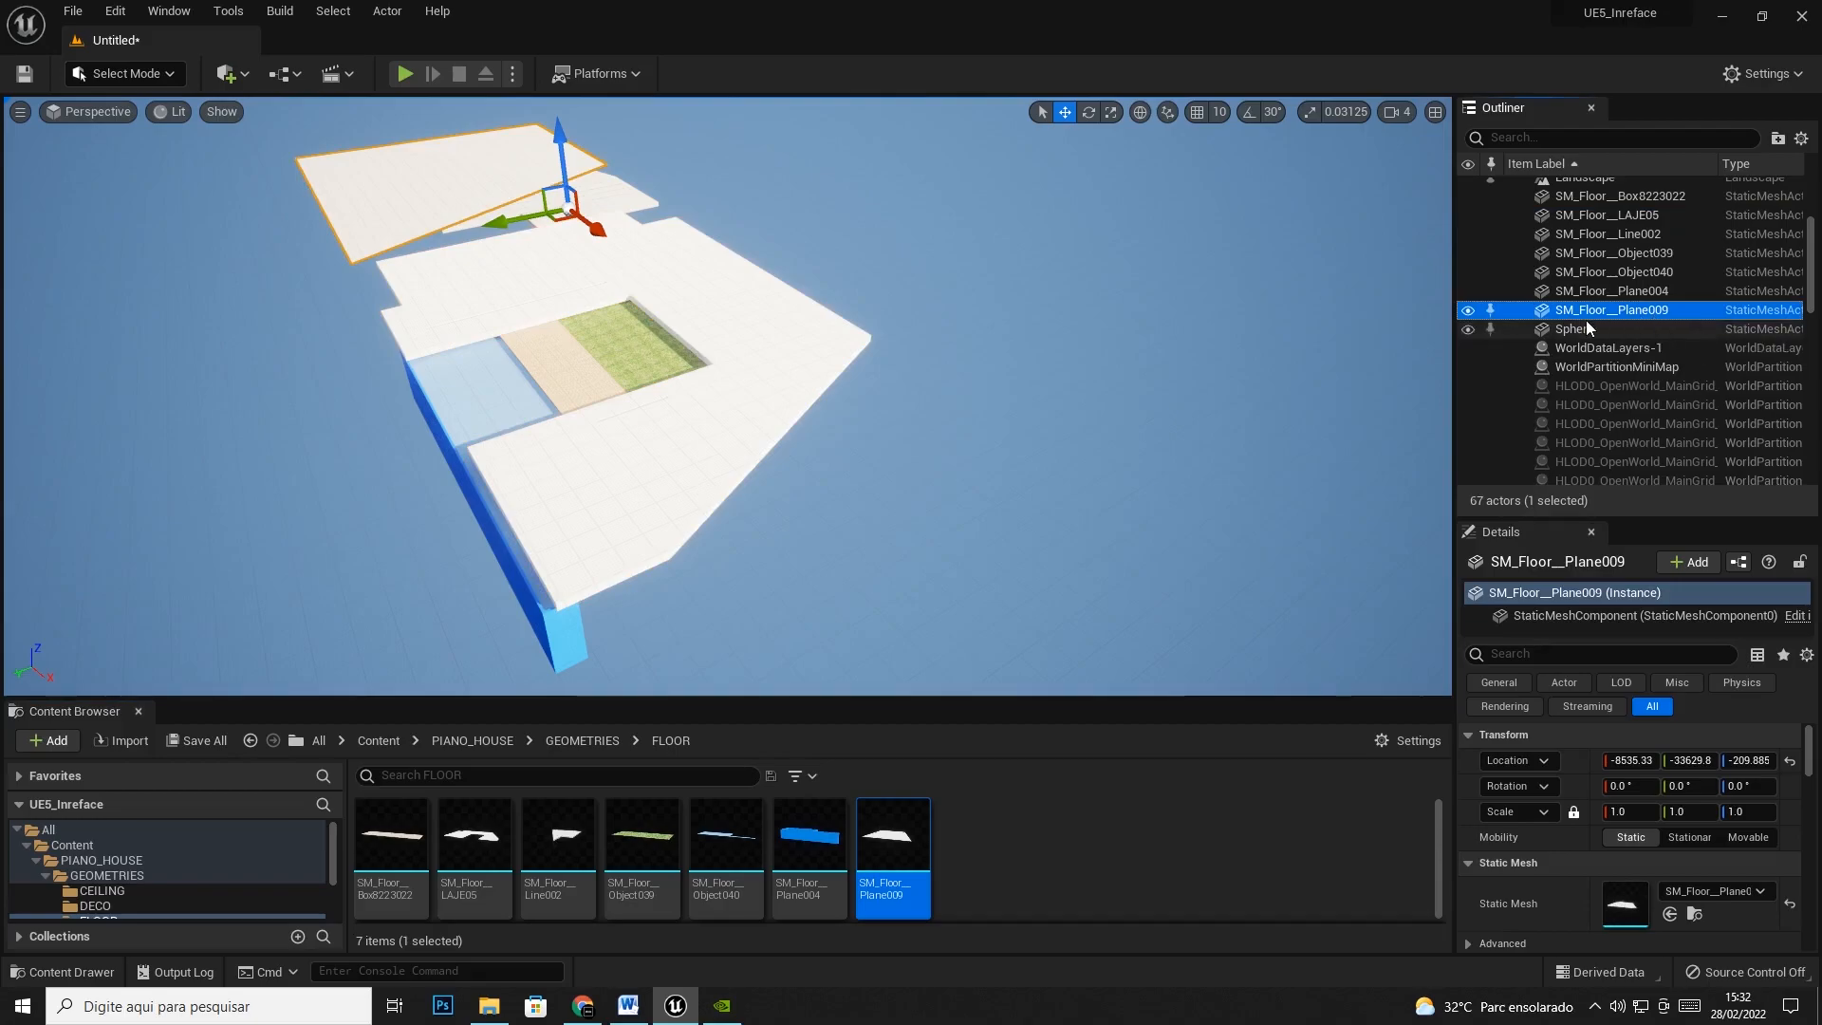
scroll(1600, 273, "up", 3)
left_click(1591, 287, "shift")
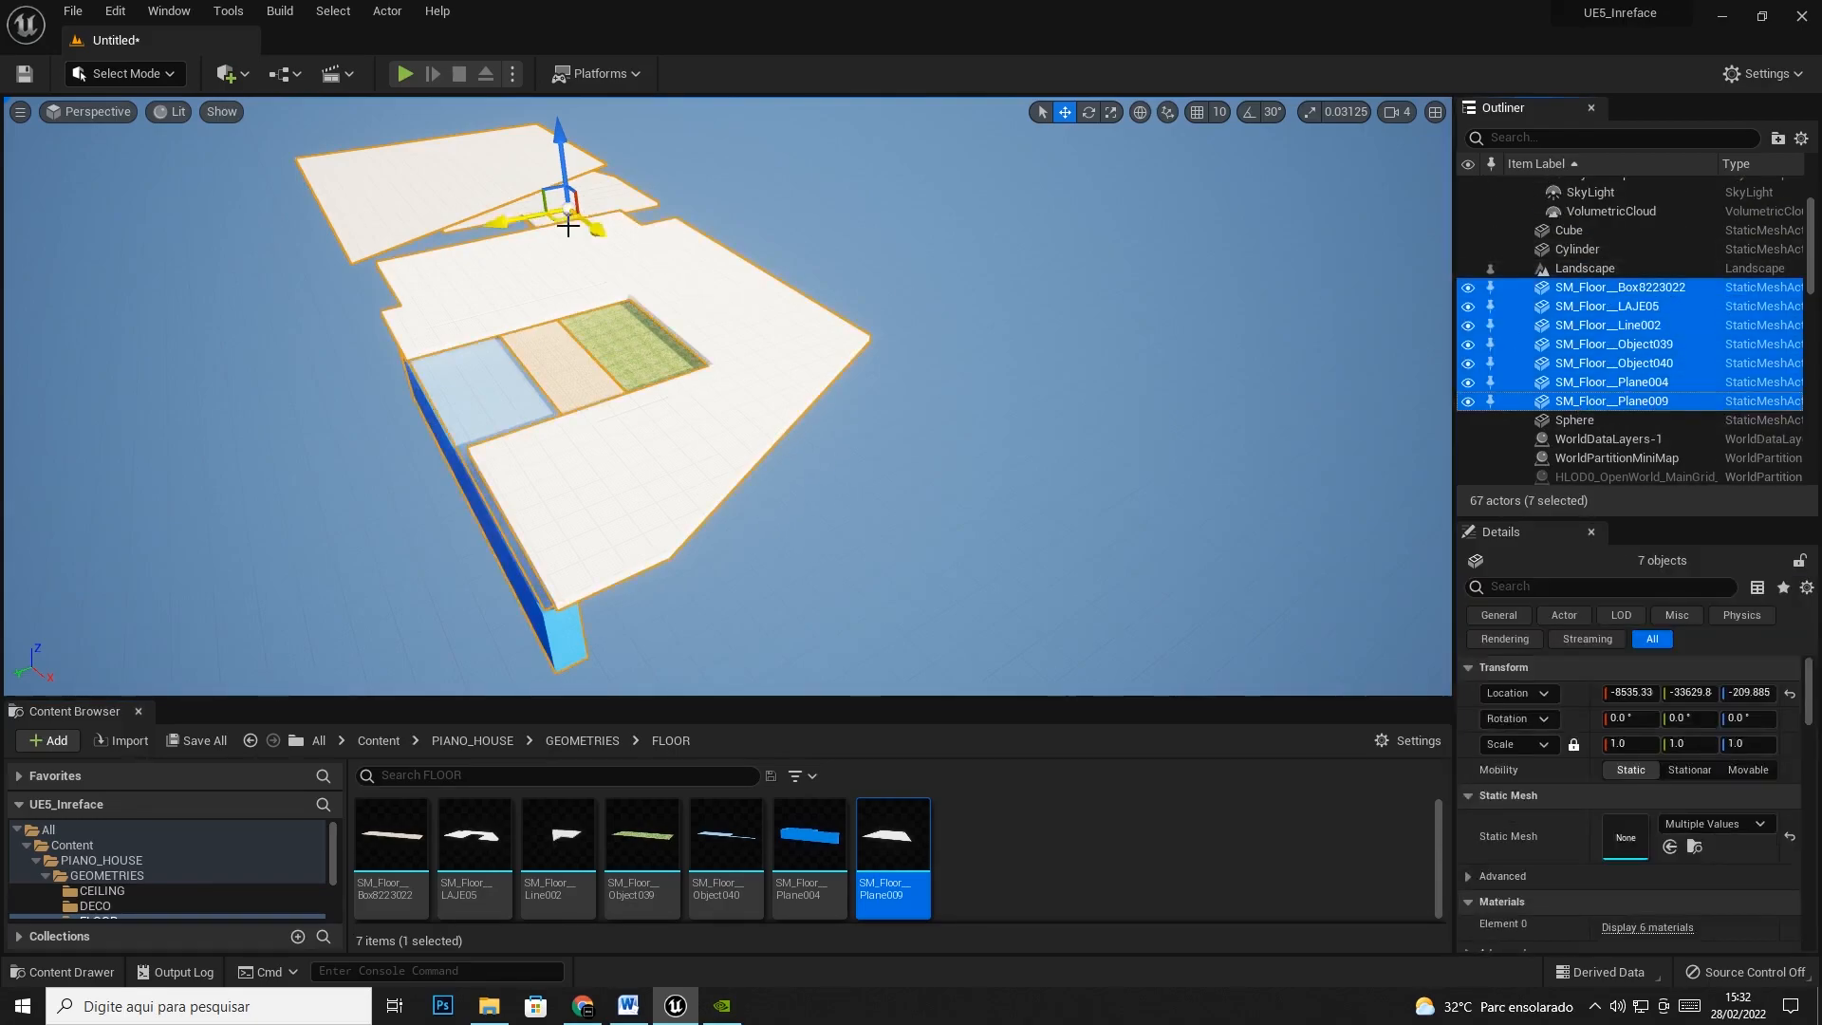
left_click_drag(568, 224, 740, 232)
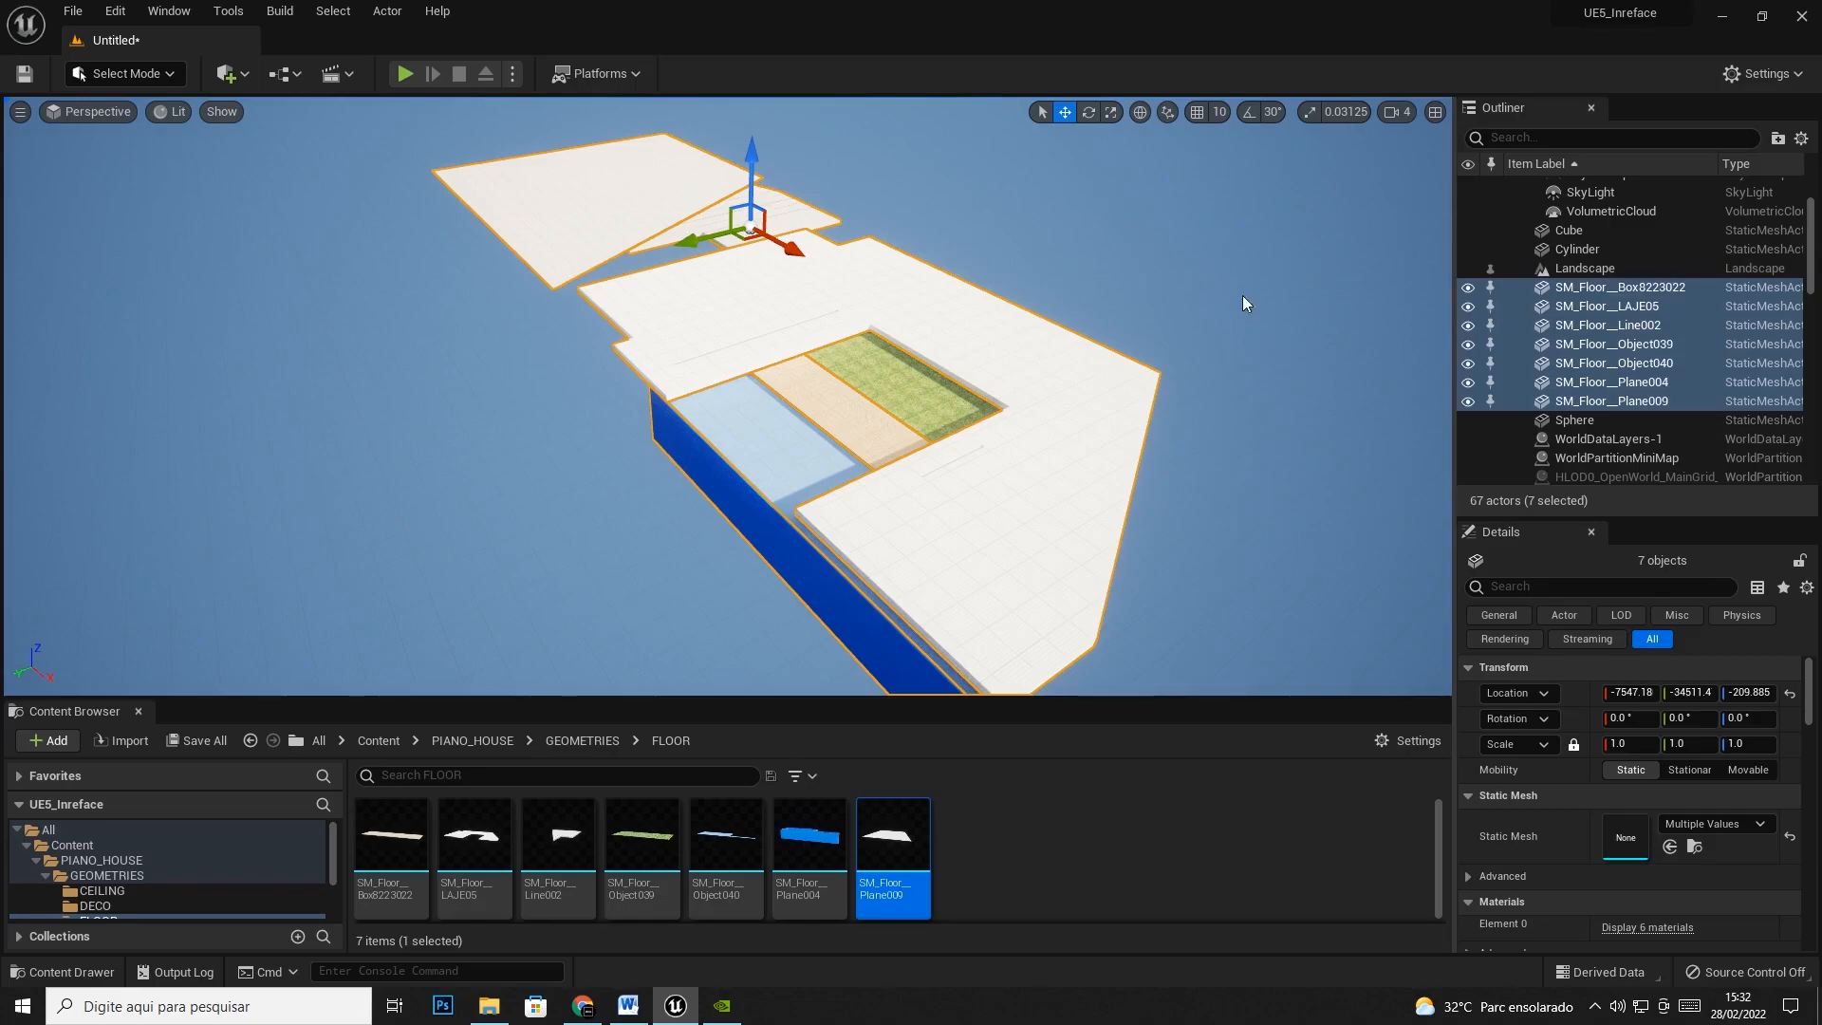
Place the seven selected floor actors in a new Outliner folder named GEOMETRIES inside the Lighting folder
scroll(1604, 398, "up", 3)
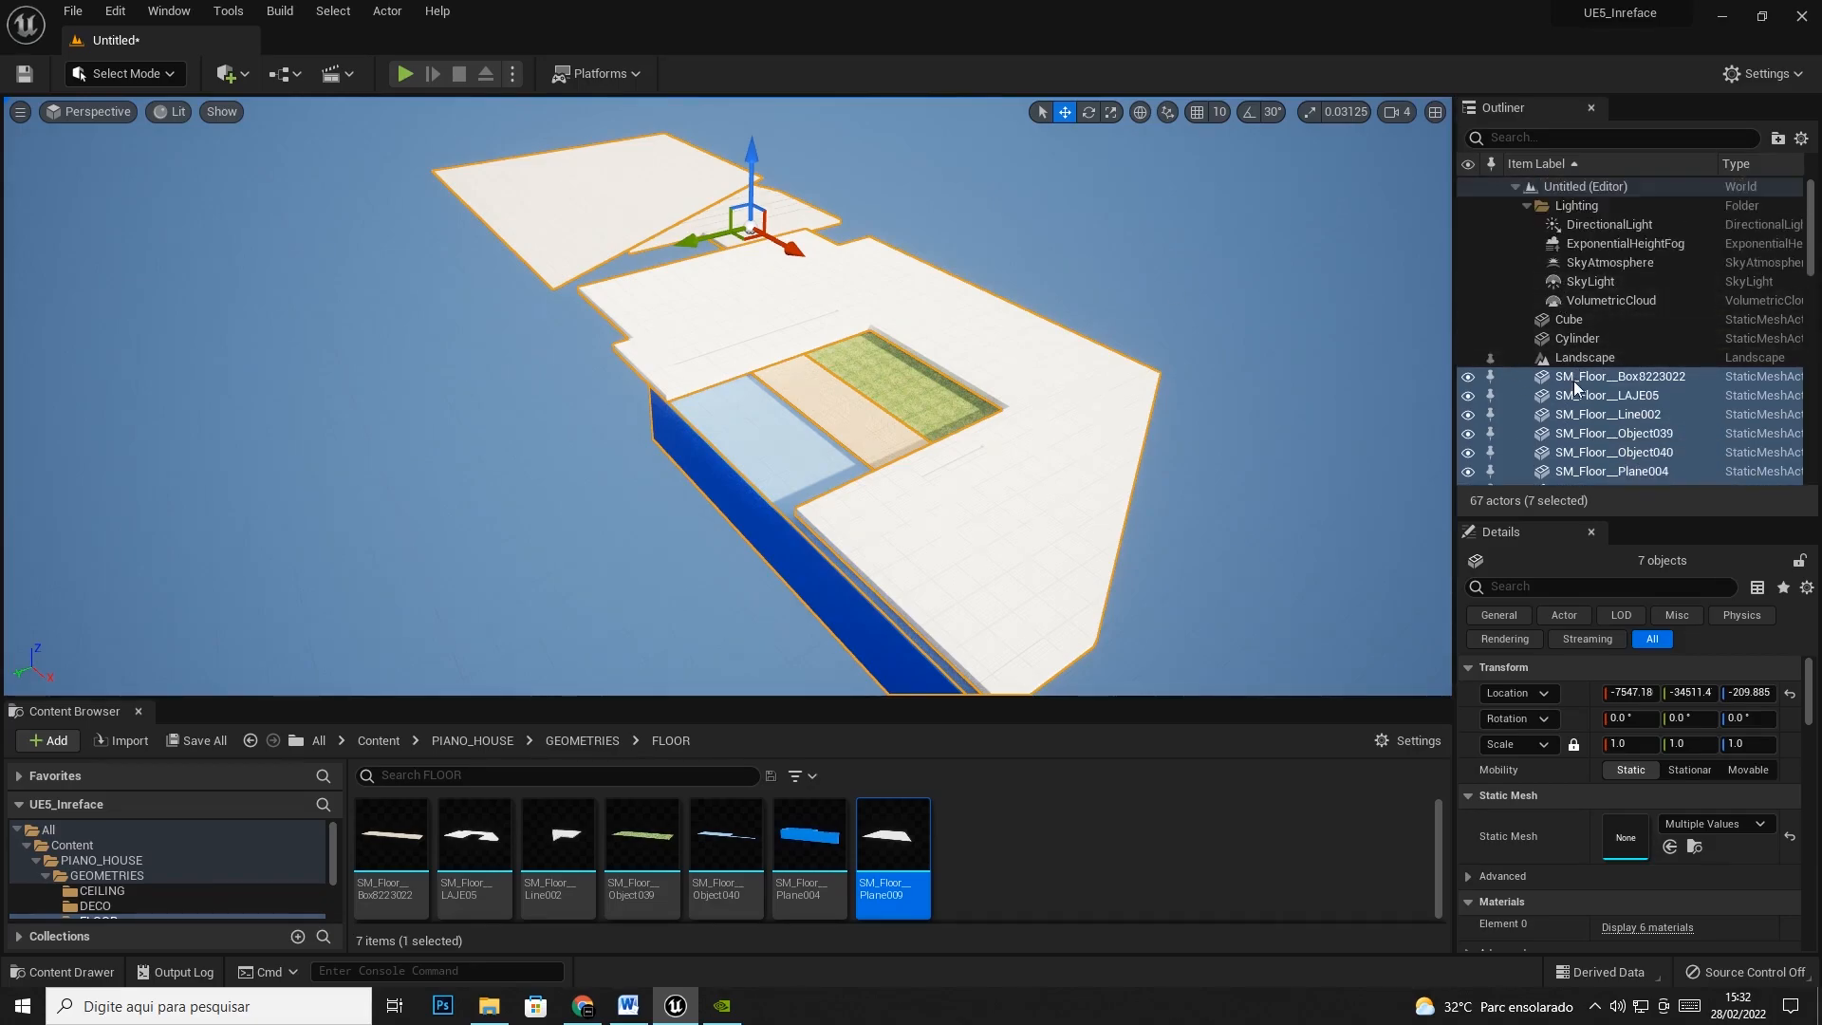
left_click_drag(1576, 395, 1558, 203)
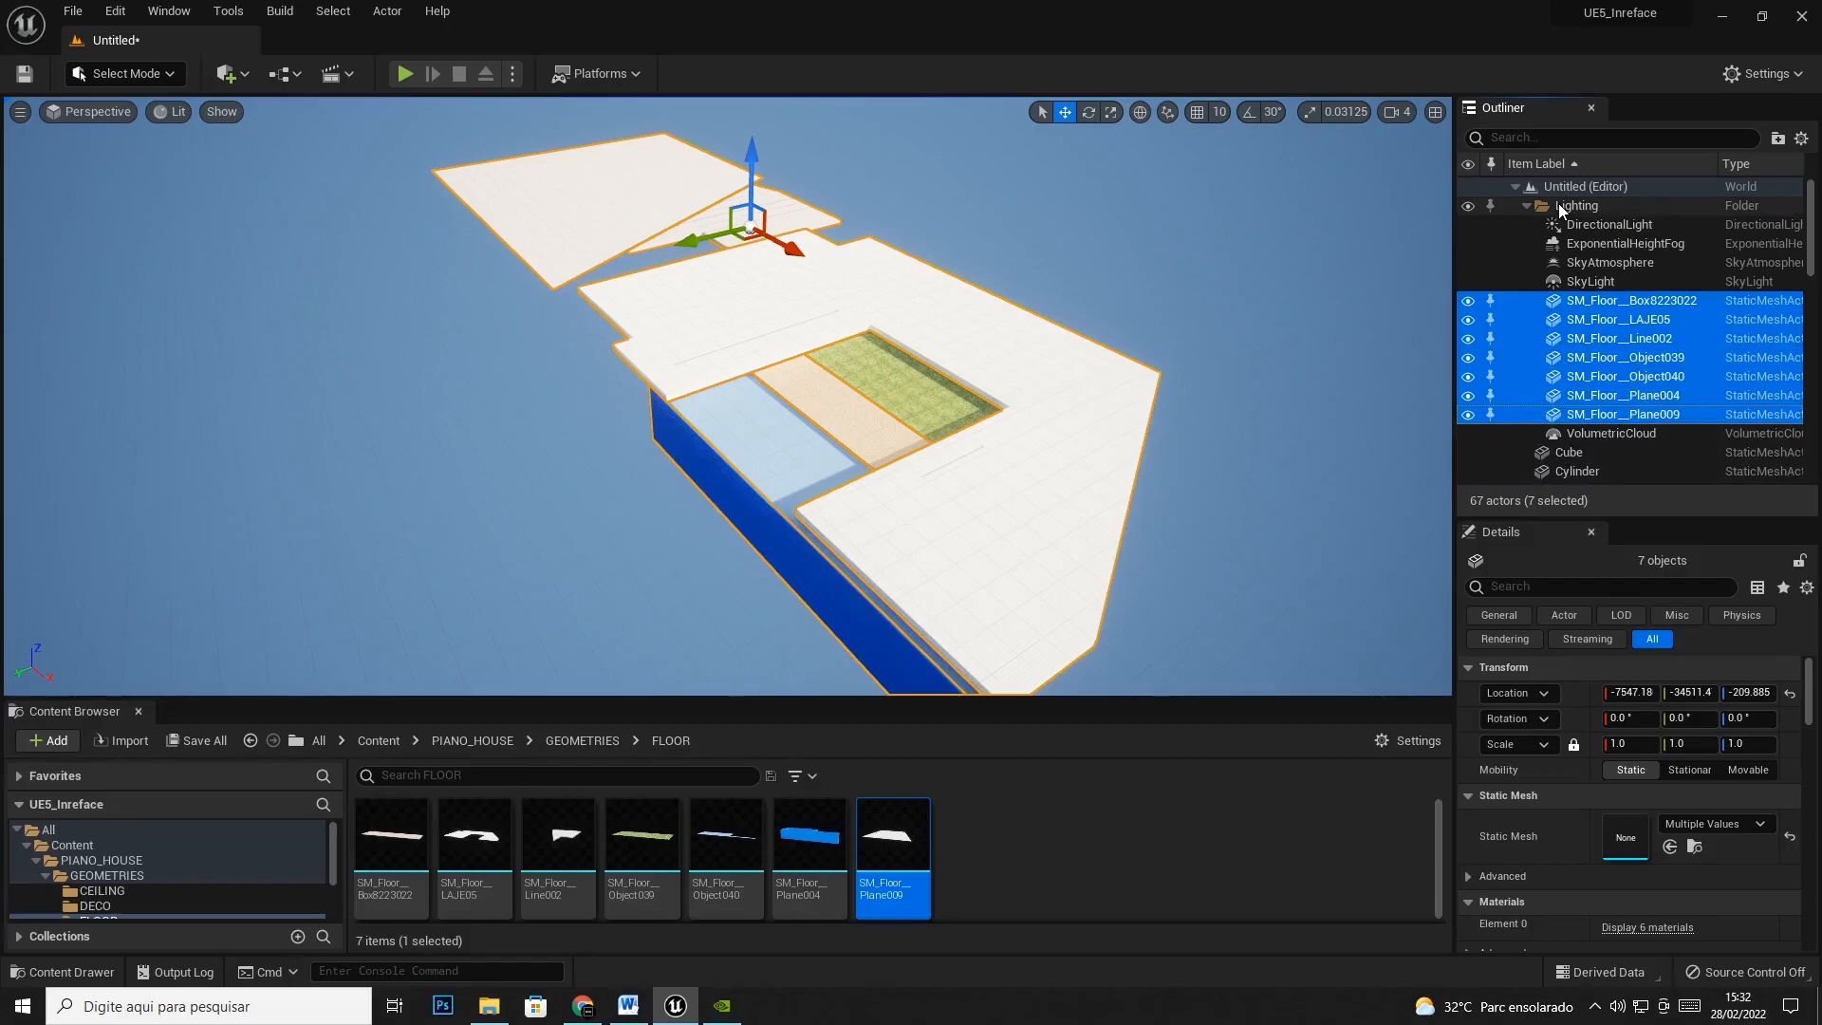
right_click(1581, 305)
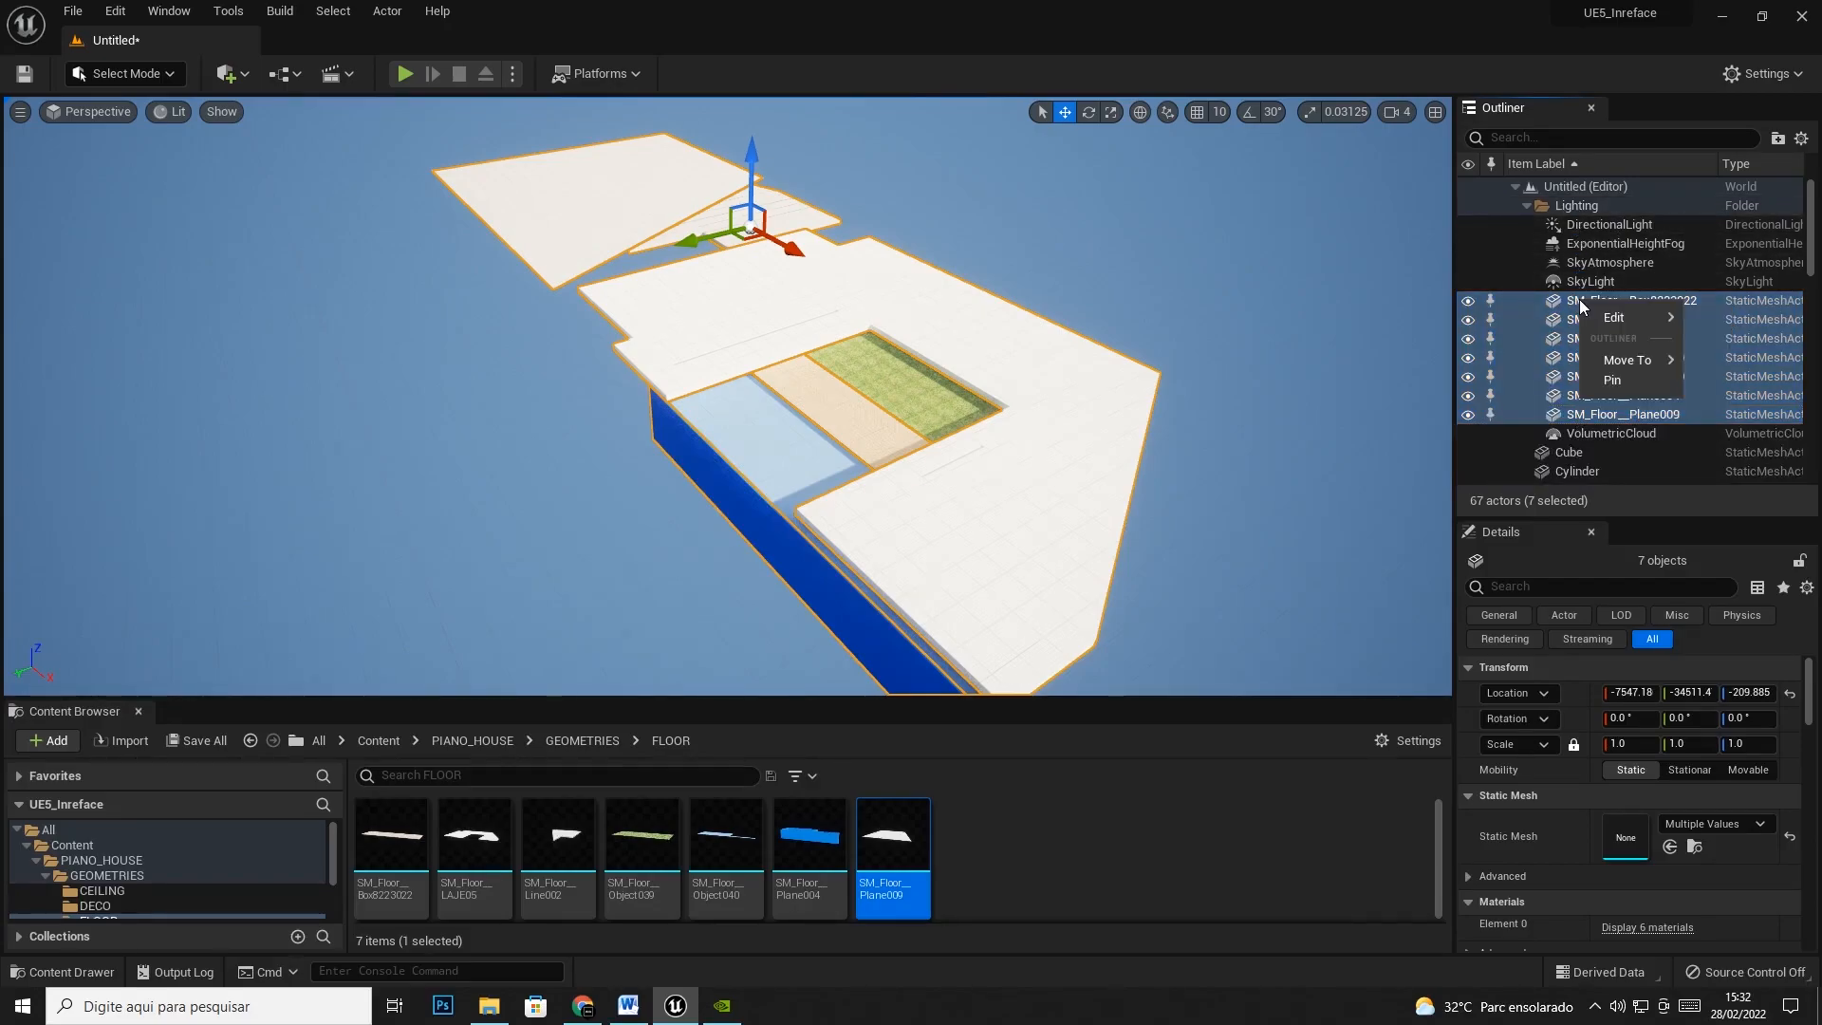
mouse_move(1591, 369)
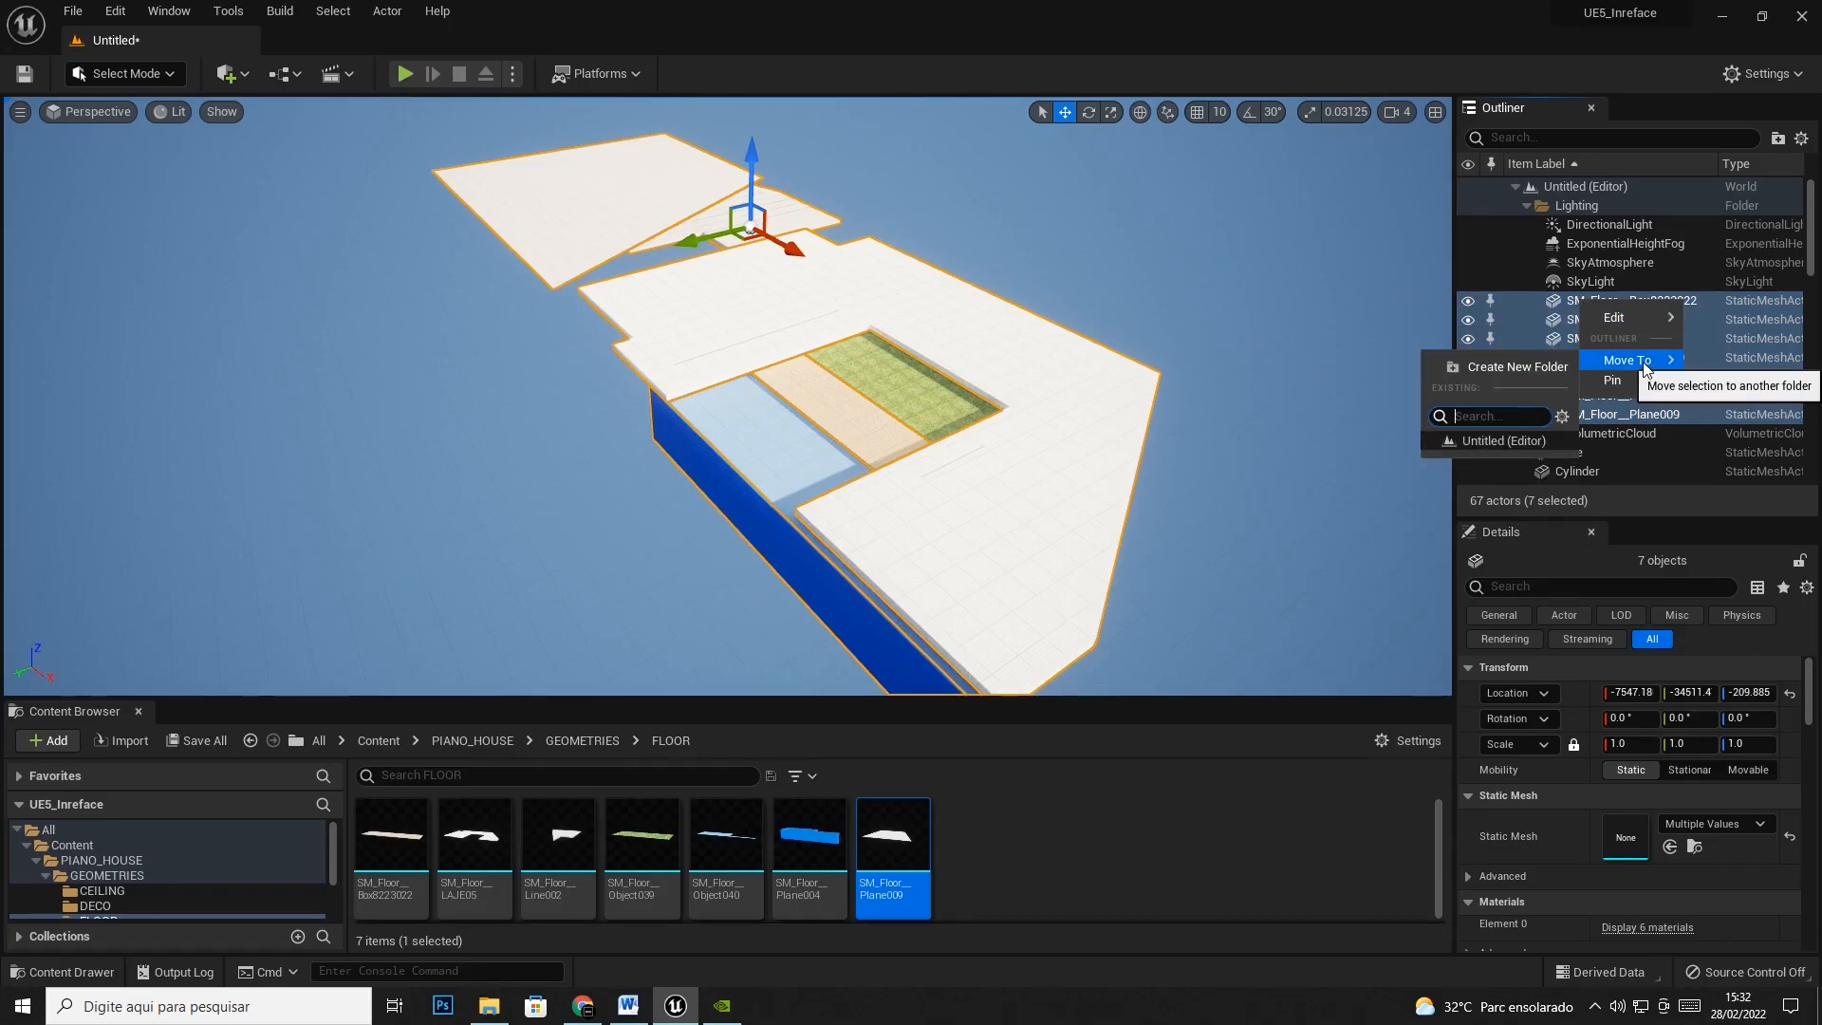
left_click(1488, 368)
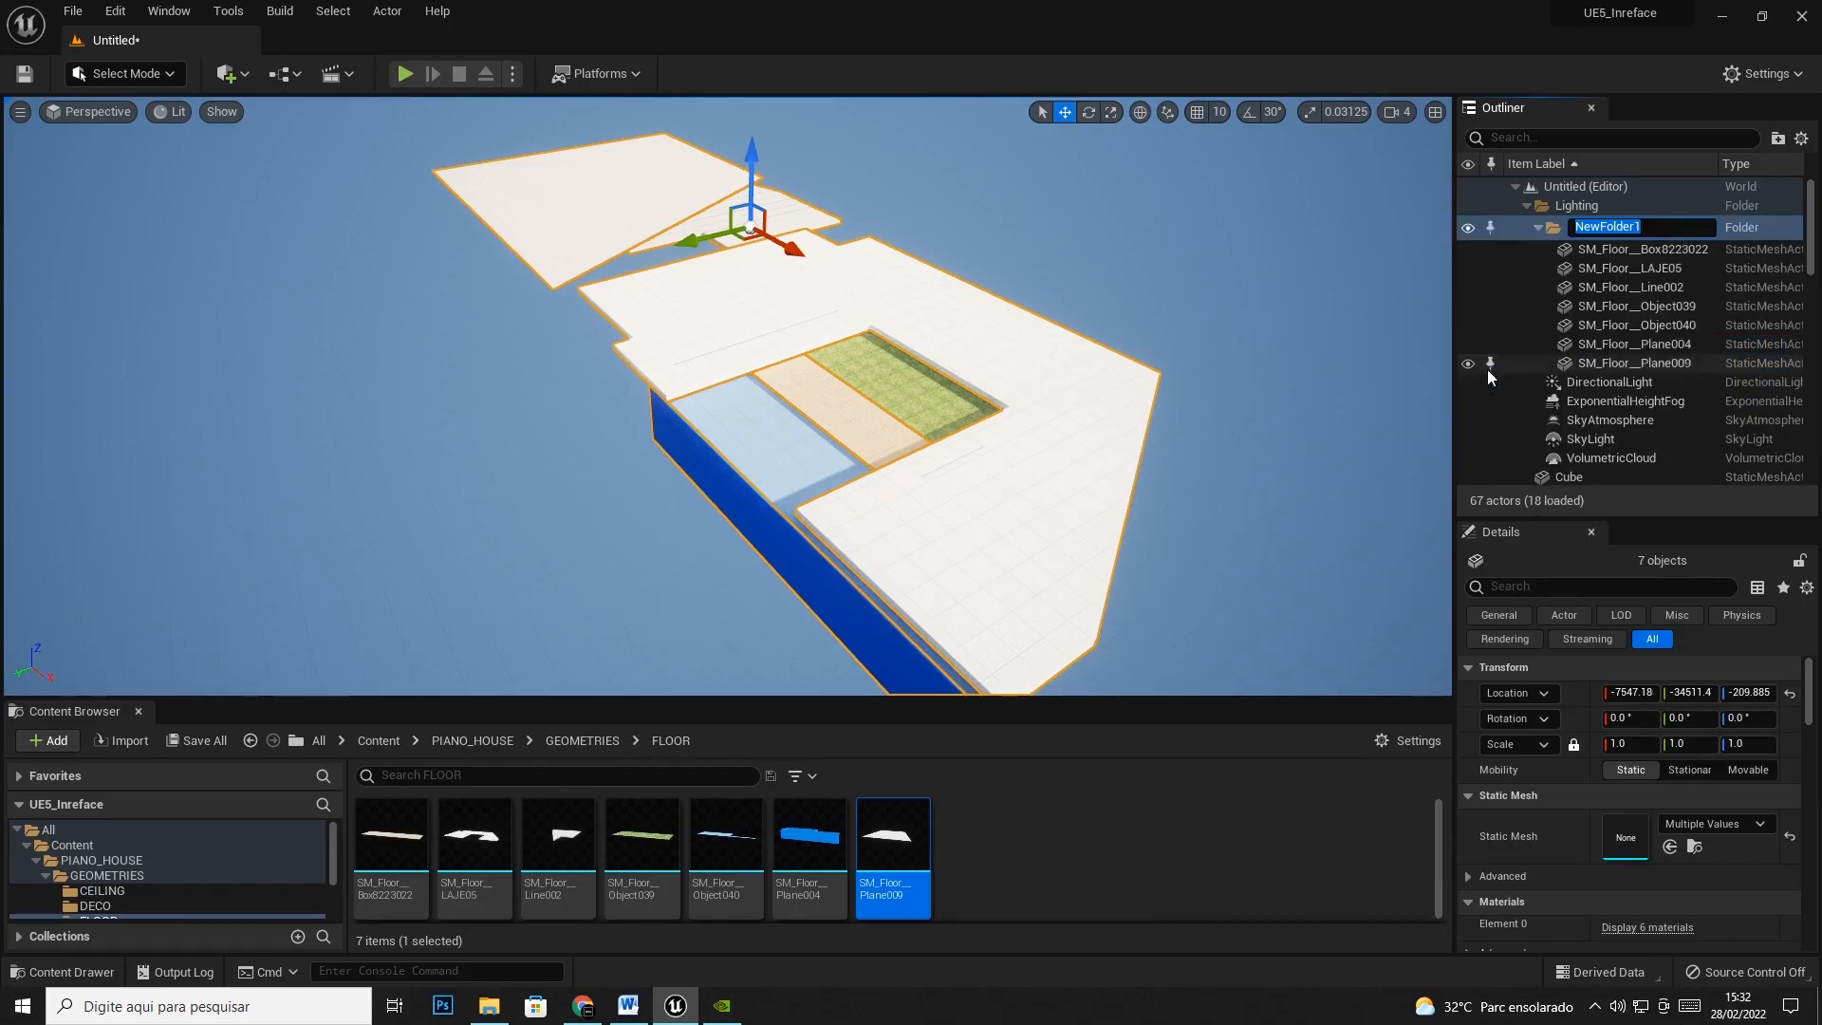
type("GEOMETRIES")
key("Return")
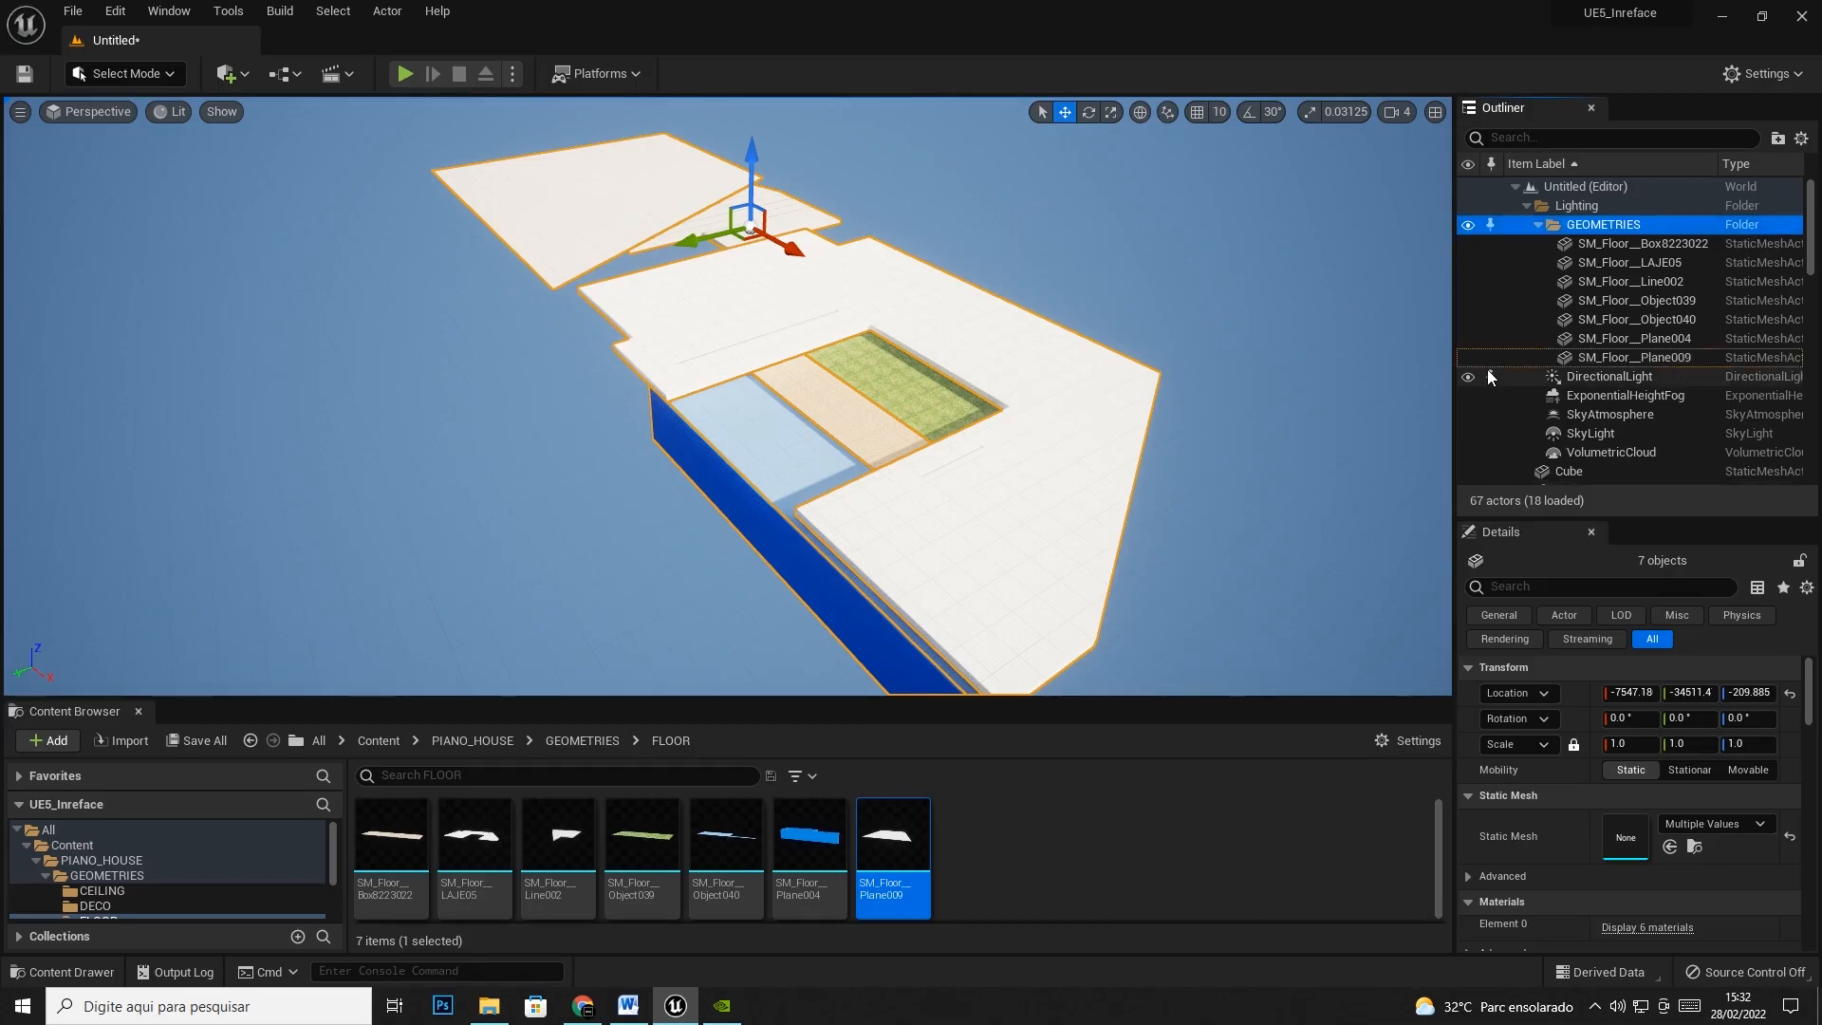
Move the GEOMETRIES folder out of Lighting to the level root and collapse both folders
left_click_drag(1580, 226, 1572, 189)
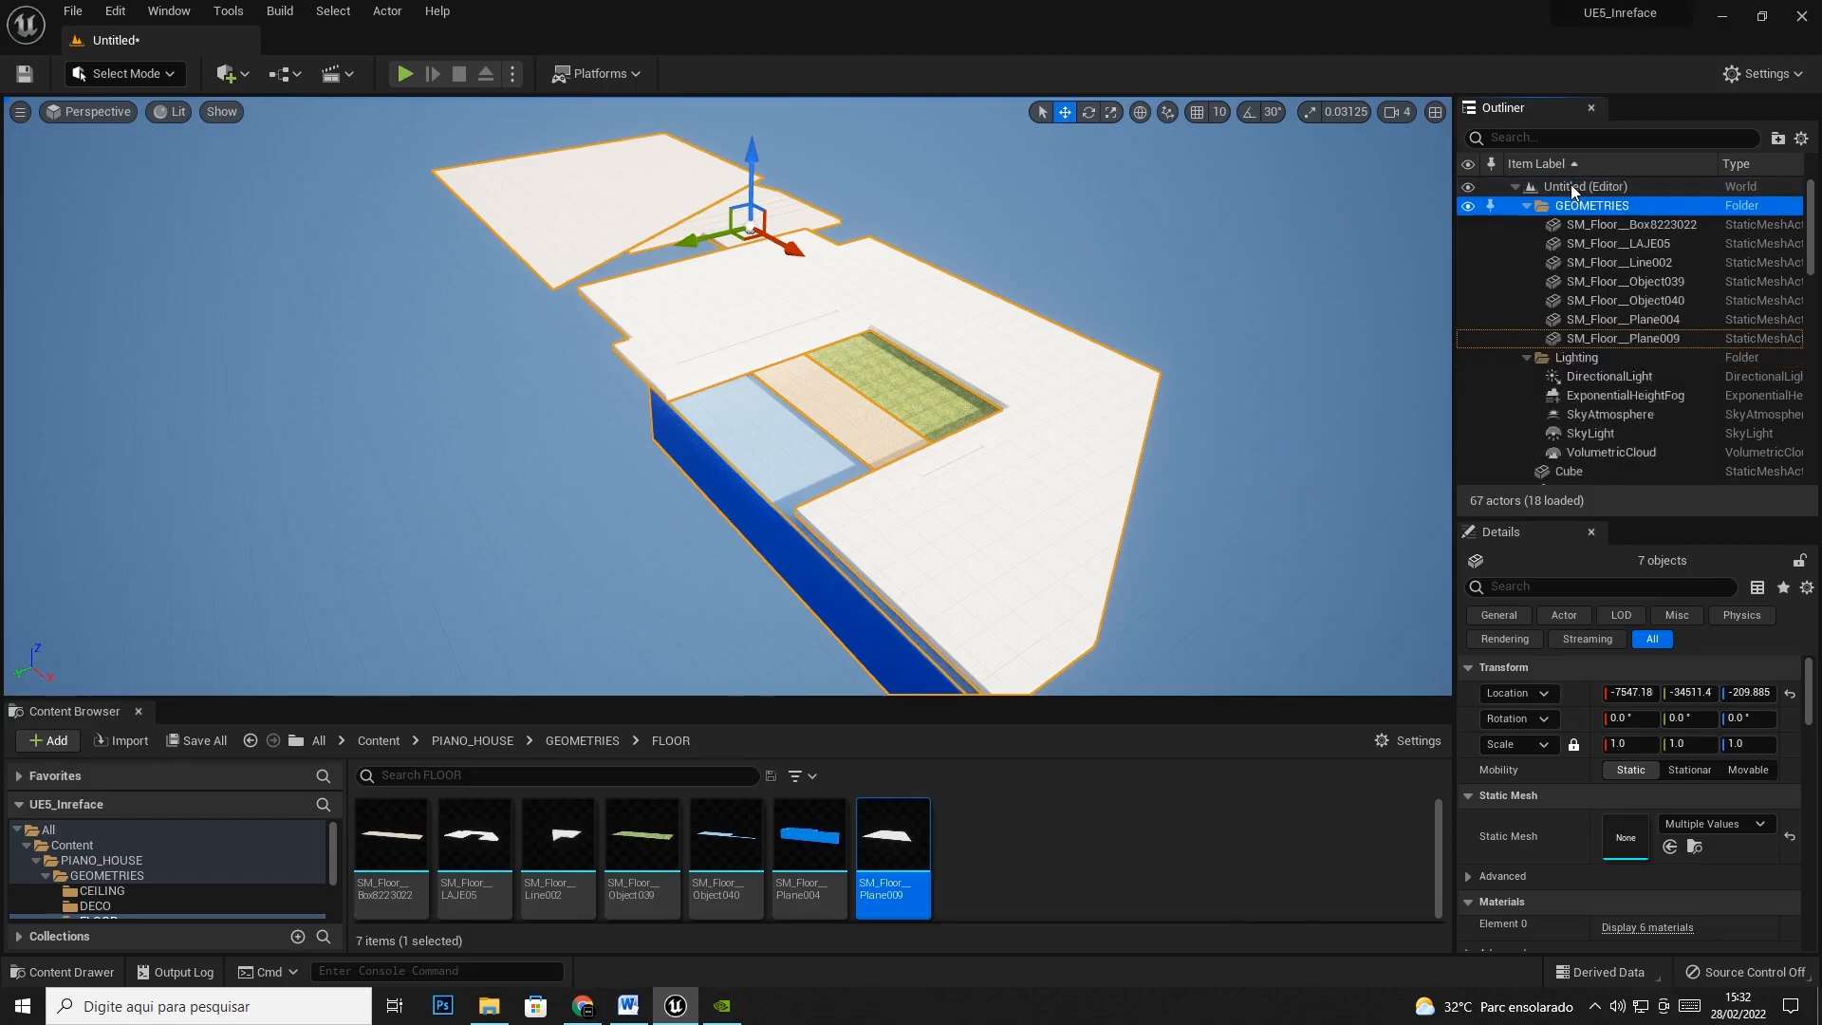
left_click(1524, 207)
left_click(1524, 226)
left_click(1524, 226)
left_click(1524, 225)
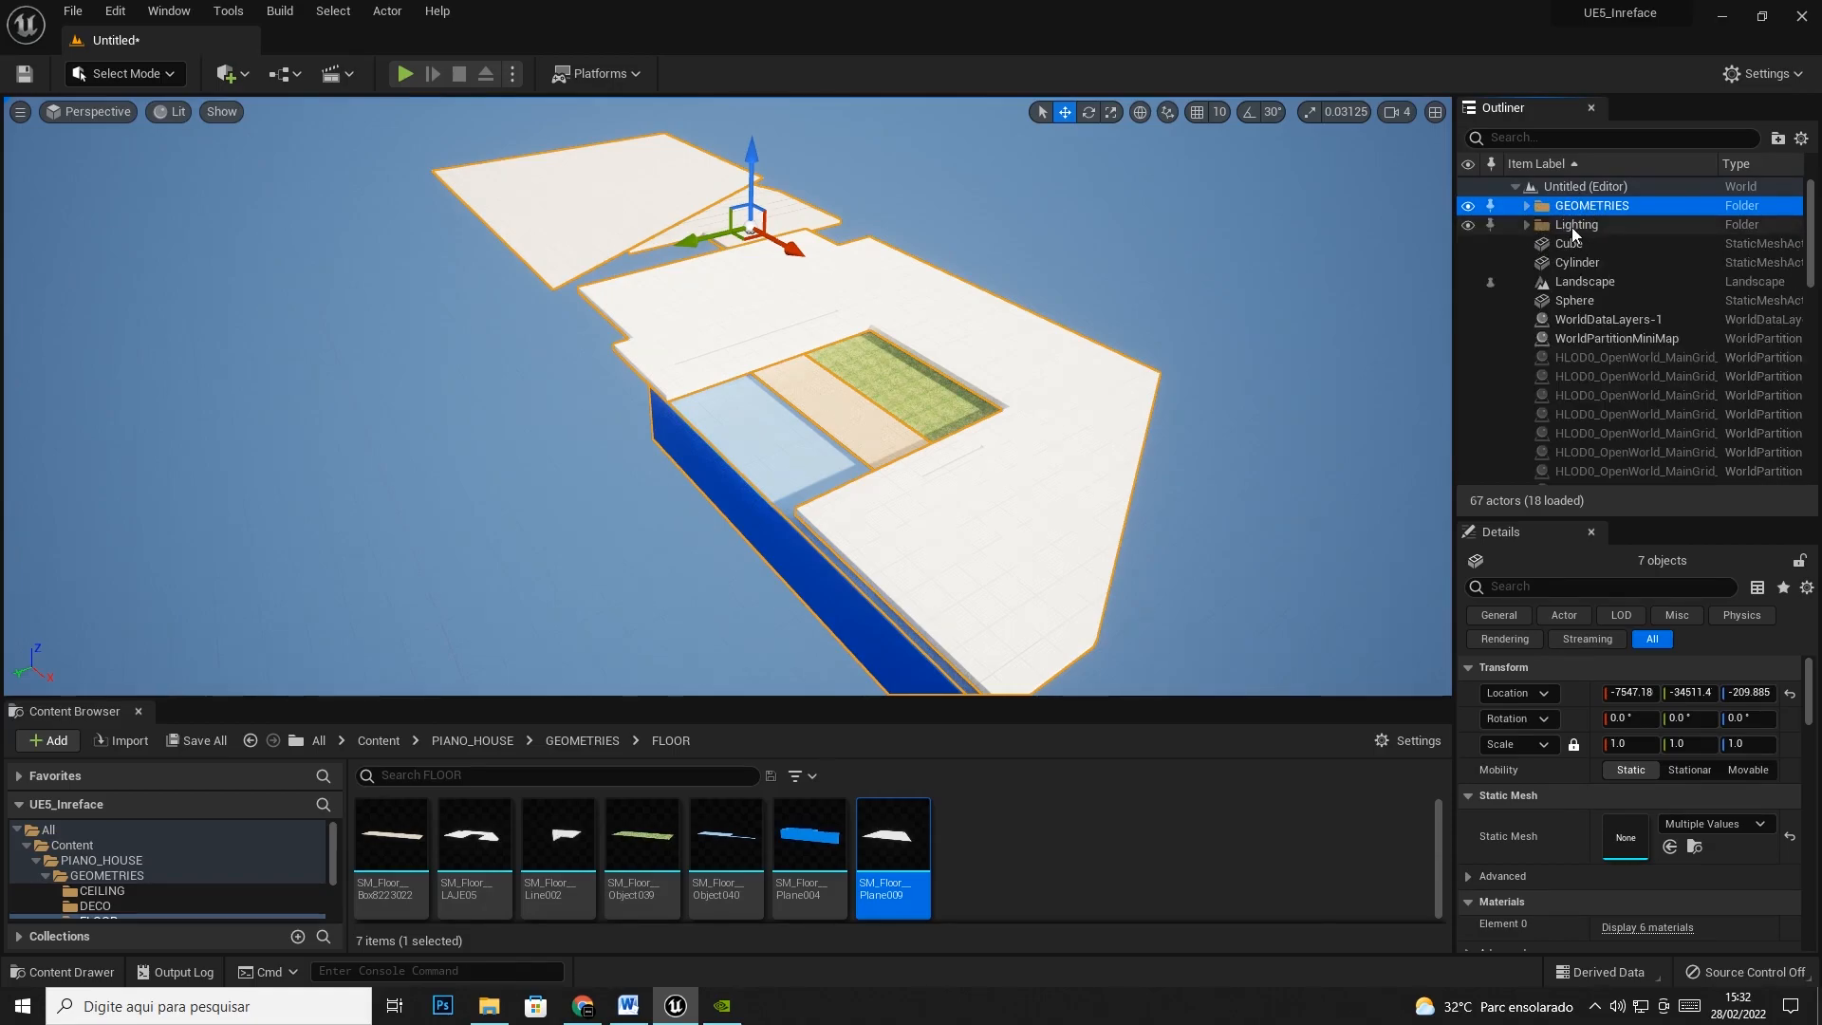
Check the effect of hiding and showing the whole GEOMETRIES folder, leaving it visible
left_click(1466, 205)
left_click(1466, 206)
left_click(1467, 206)
left_click(1467, 206)
left_click(1466, 206)
left_click(1466, 206)
left_click(1466, 206)
left_click(1466, 206)
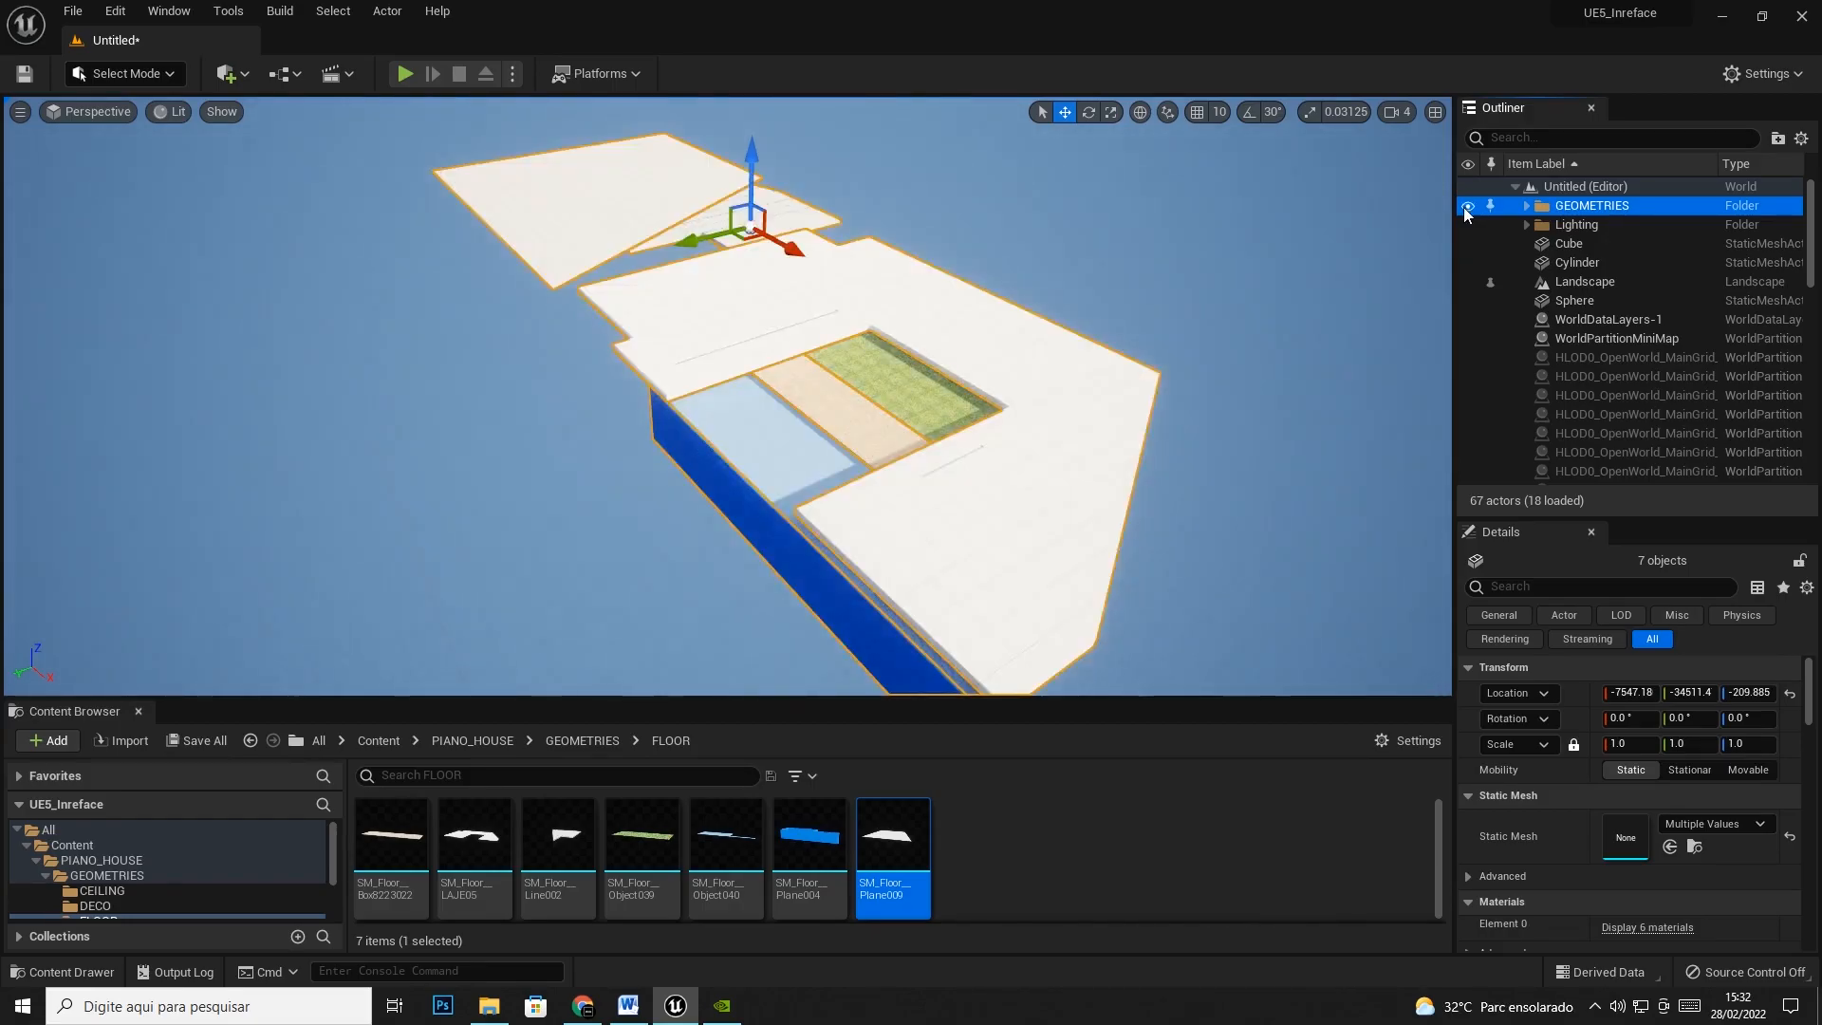
Select all seven floor actors inside the GEOMETRIES folder and set their location to 0, 0, 0
left_click(1527, 206)
left_click(1613, 243)
left_click(1614, 225)
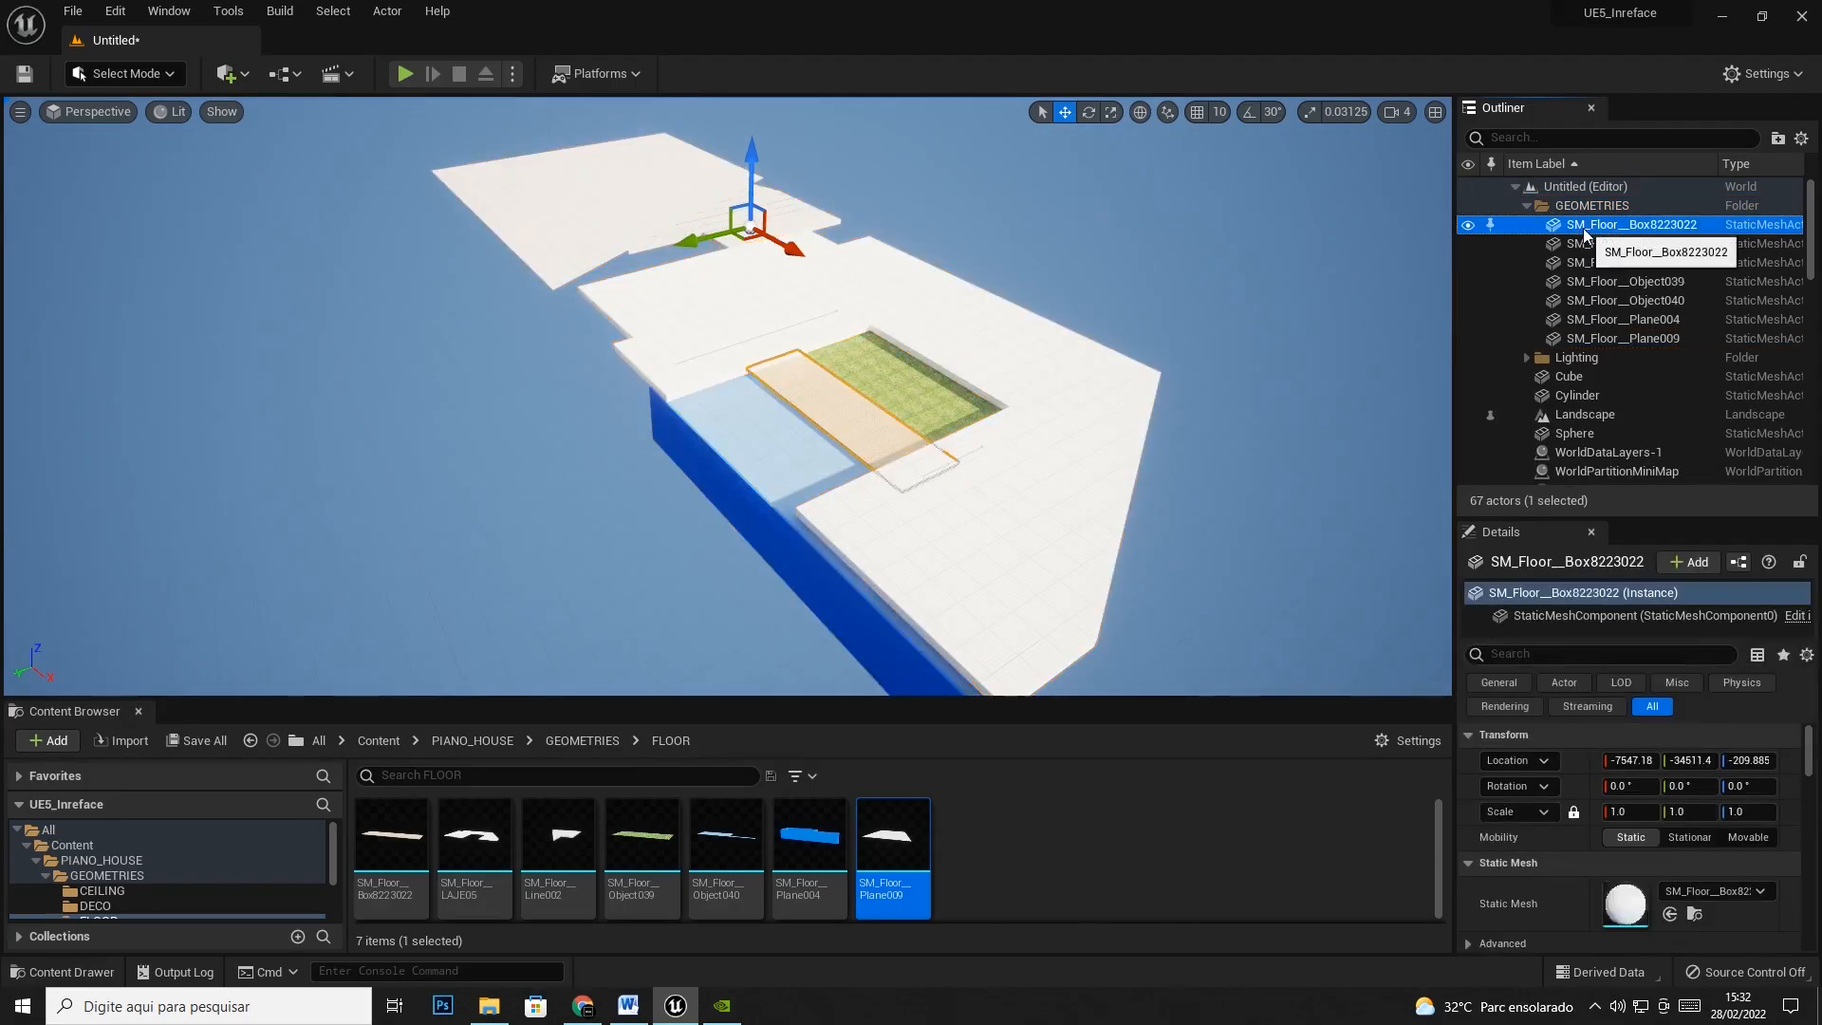
left_click(1618, 338, "shift")
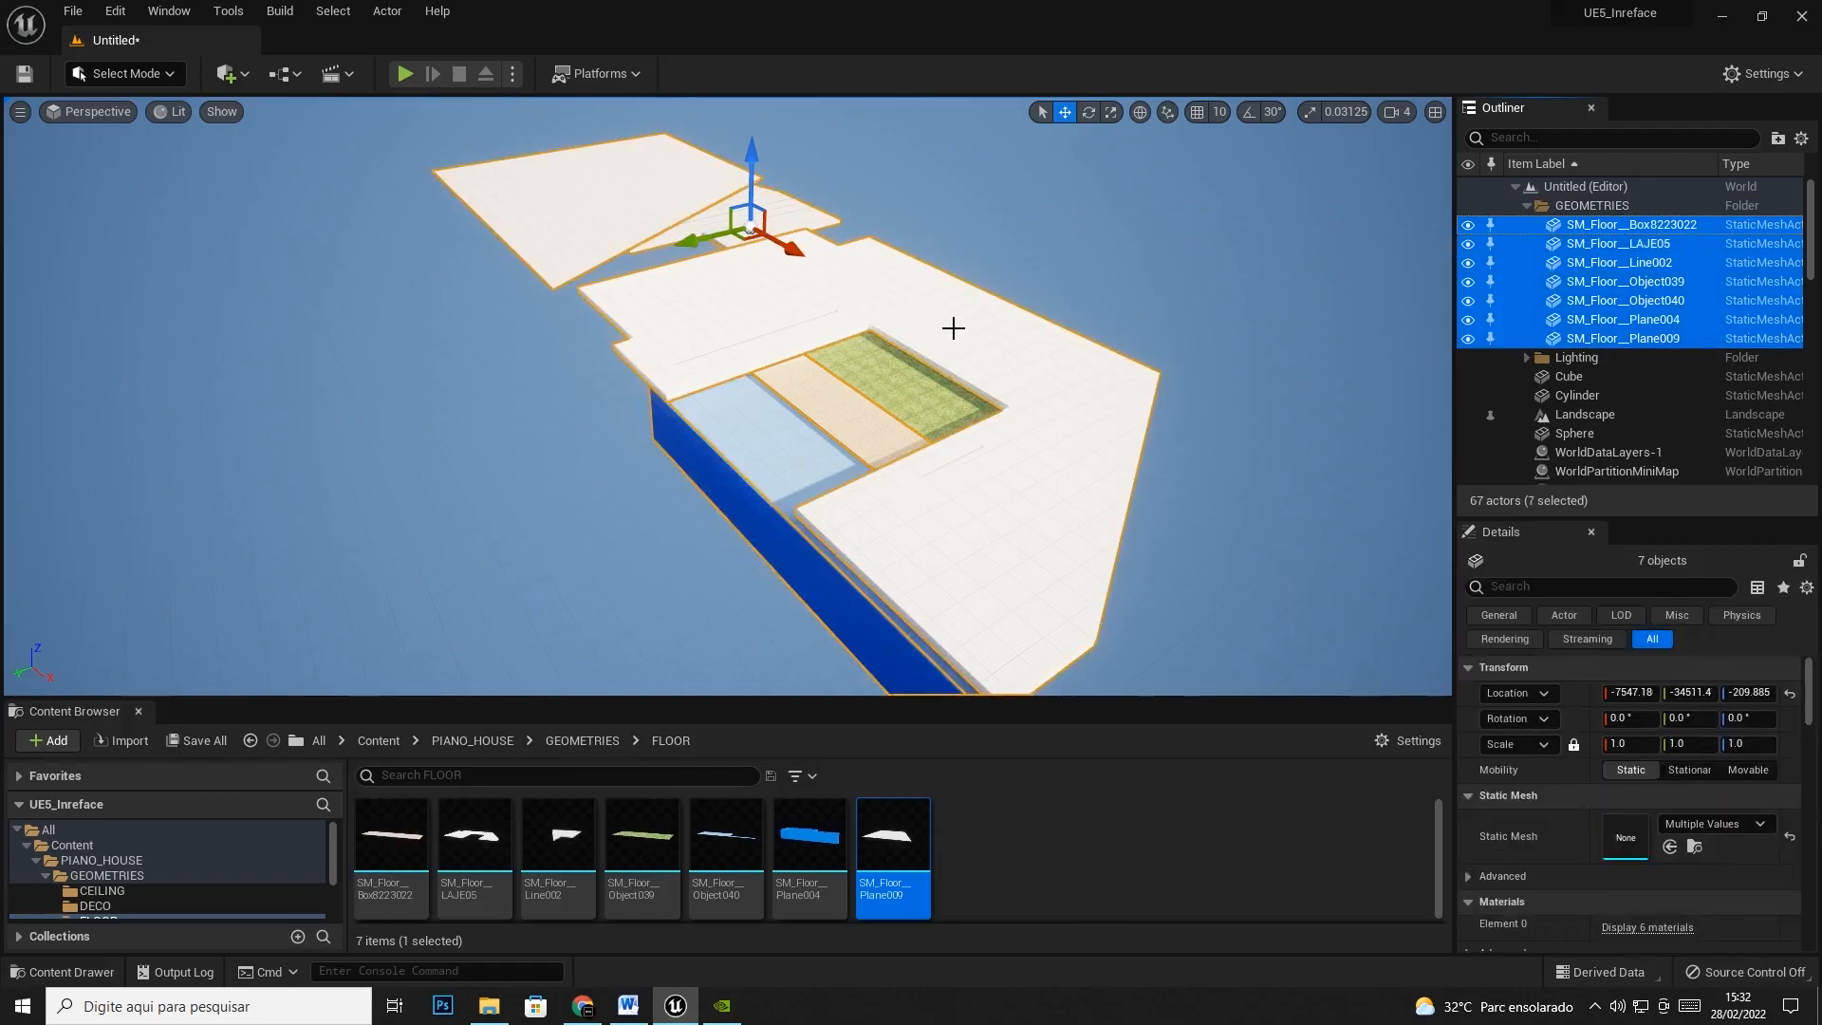
scroll(984, 395, "down", 5)
left_click_drag(742, 305, 536, 302)
left_click(1633, 693)
type("0")
key("Tab")
type("0")
key("Tab")
type("0")
key("Tab")
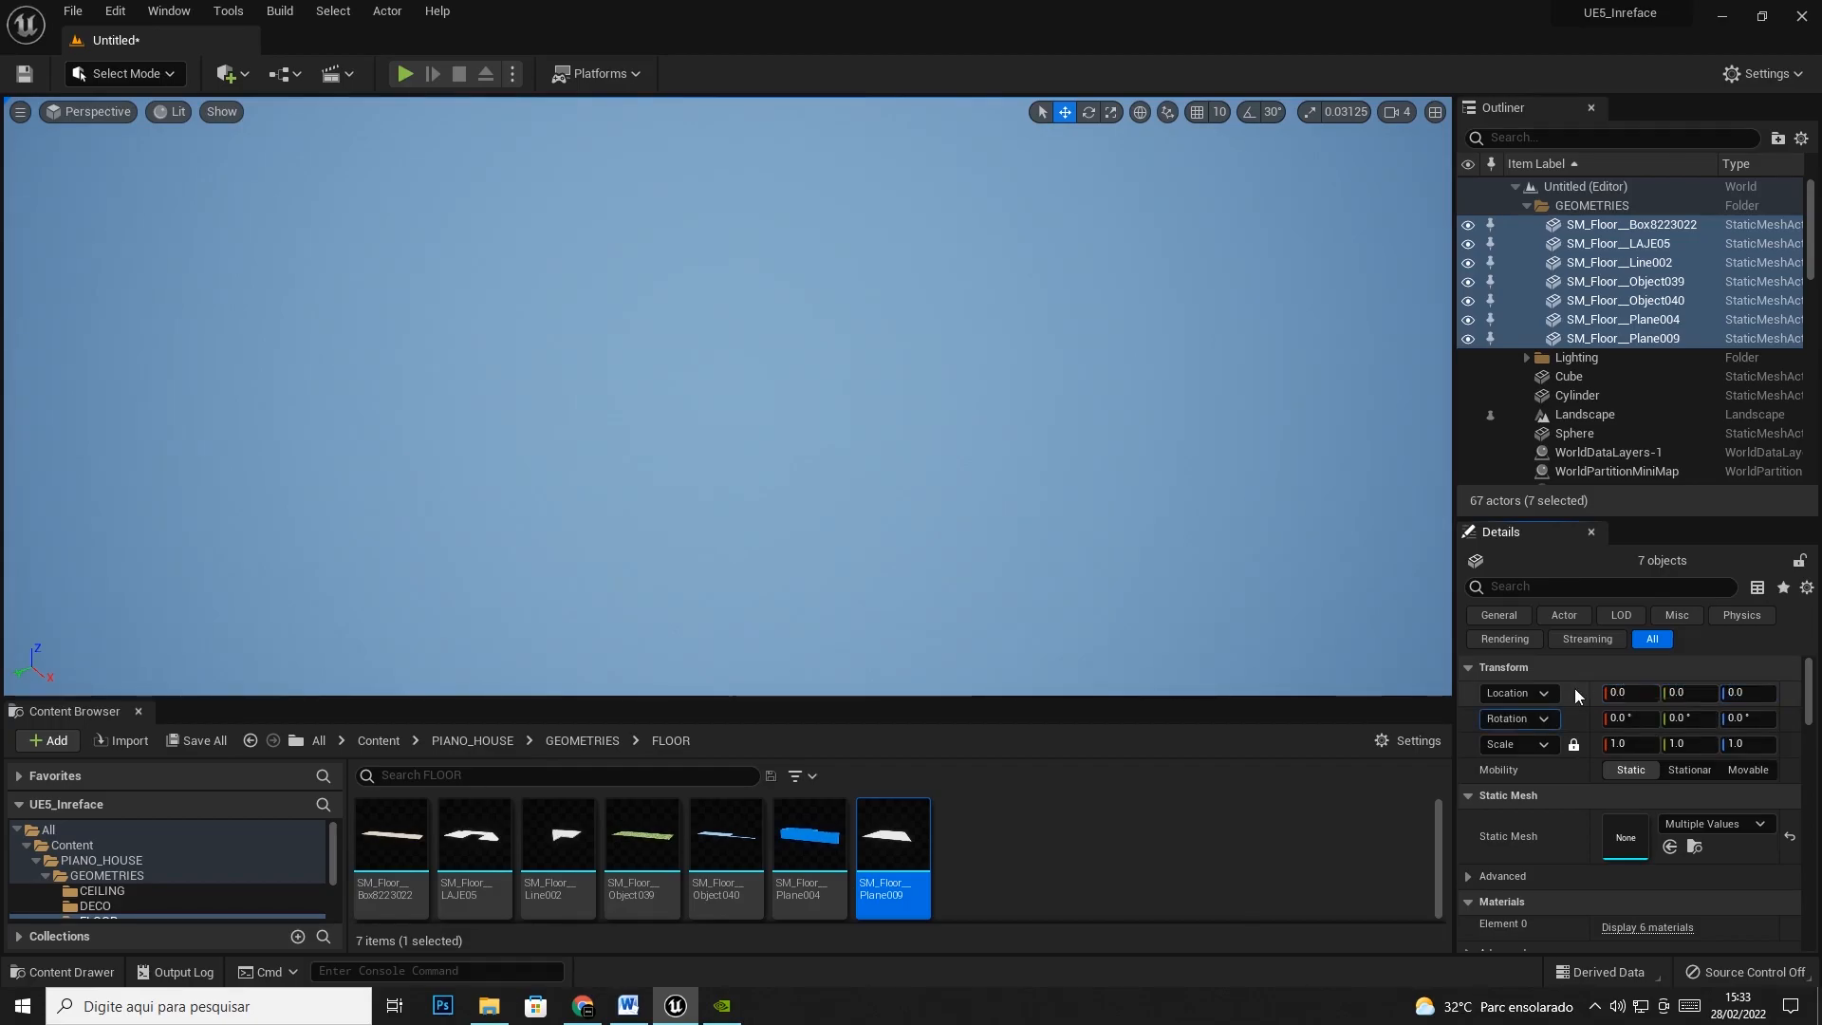
Focus the view on the floor meshes at the origin and set the camera speed to 5
right_click_drag(588, 366, 843, 502)
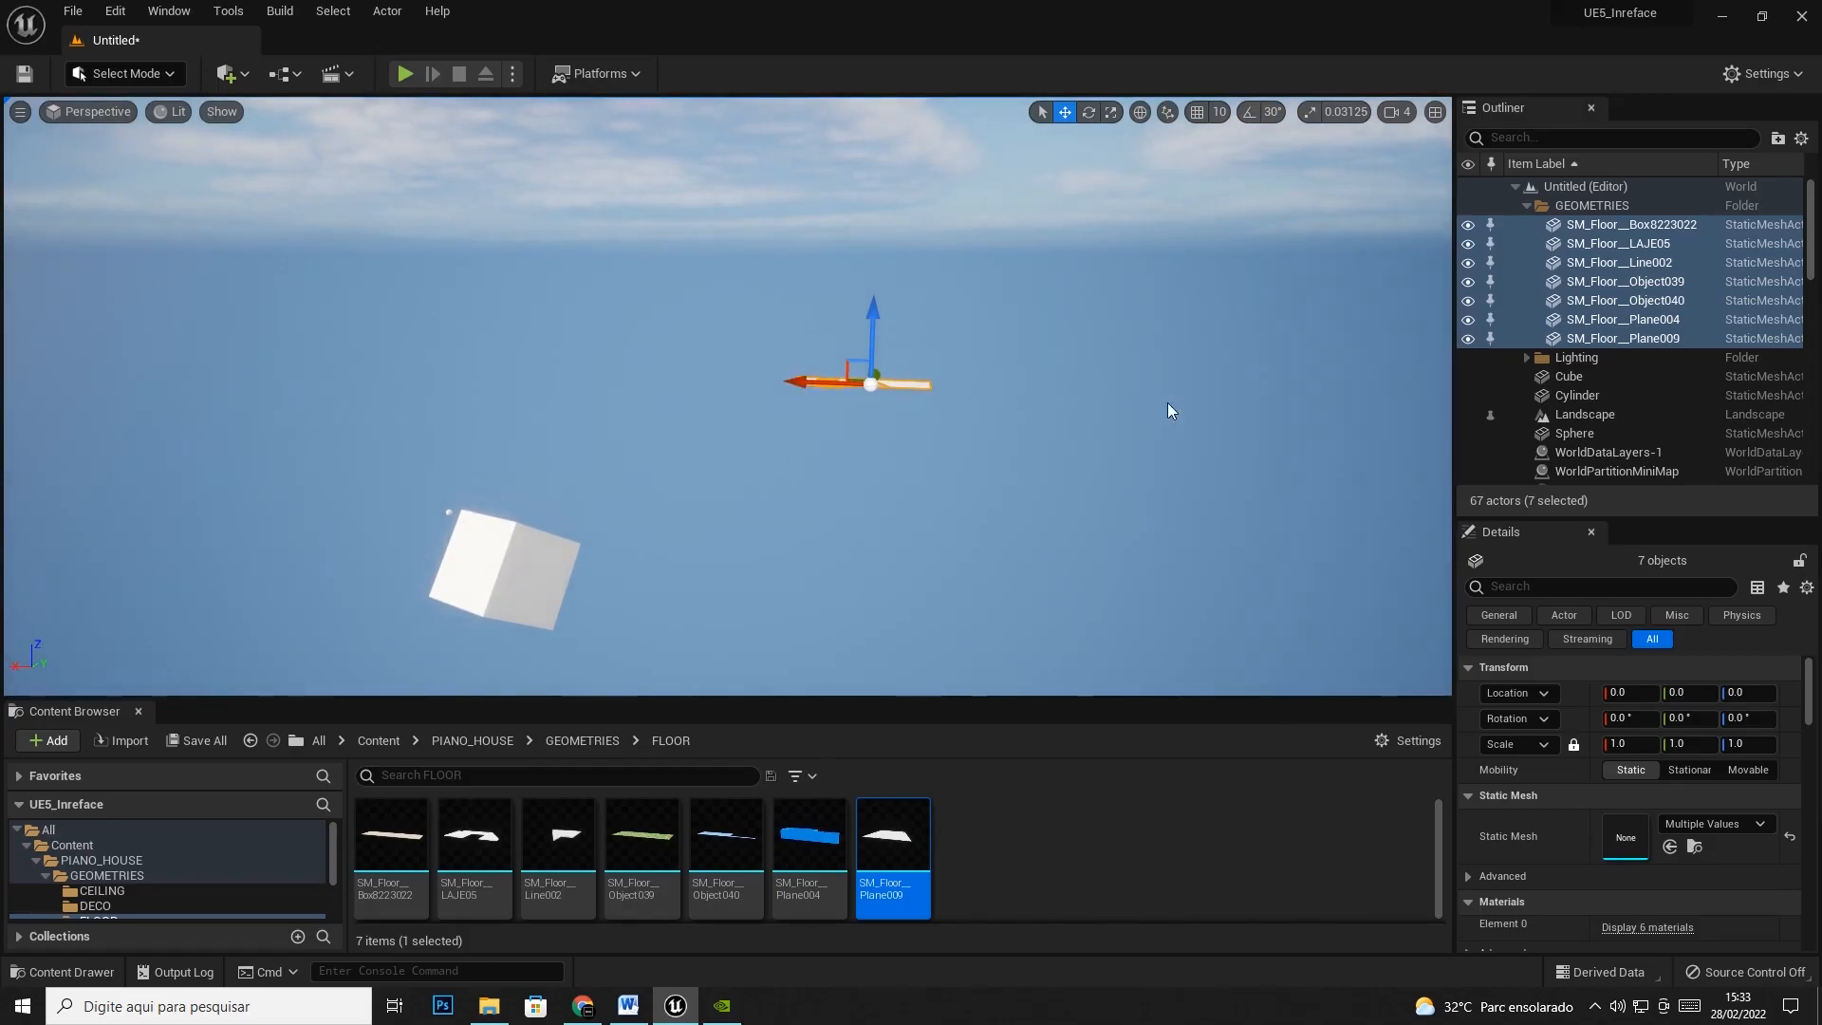
key("g")
key("g")
right_click_drag(1119, 455, 1145, 455)
right_click_drag(968, 441, 930, 440)
key("f")
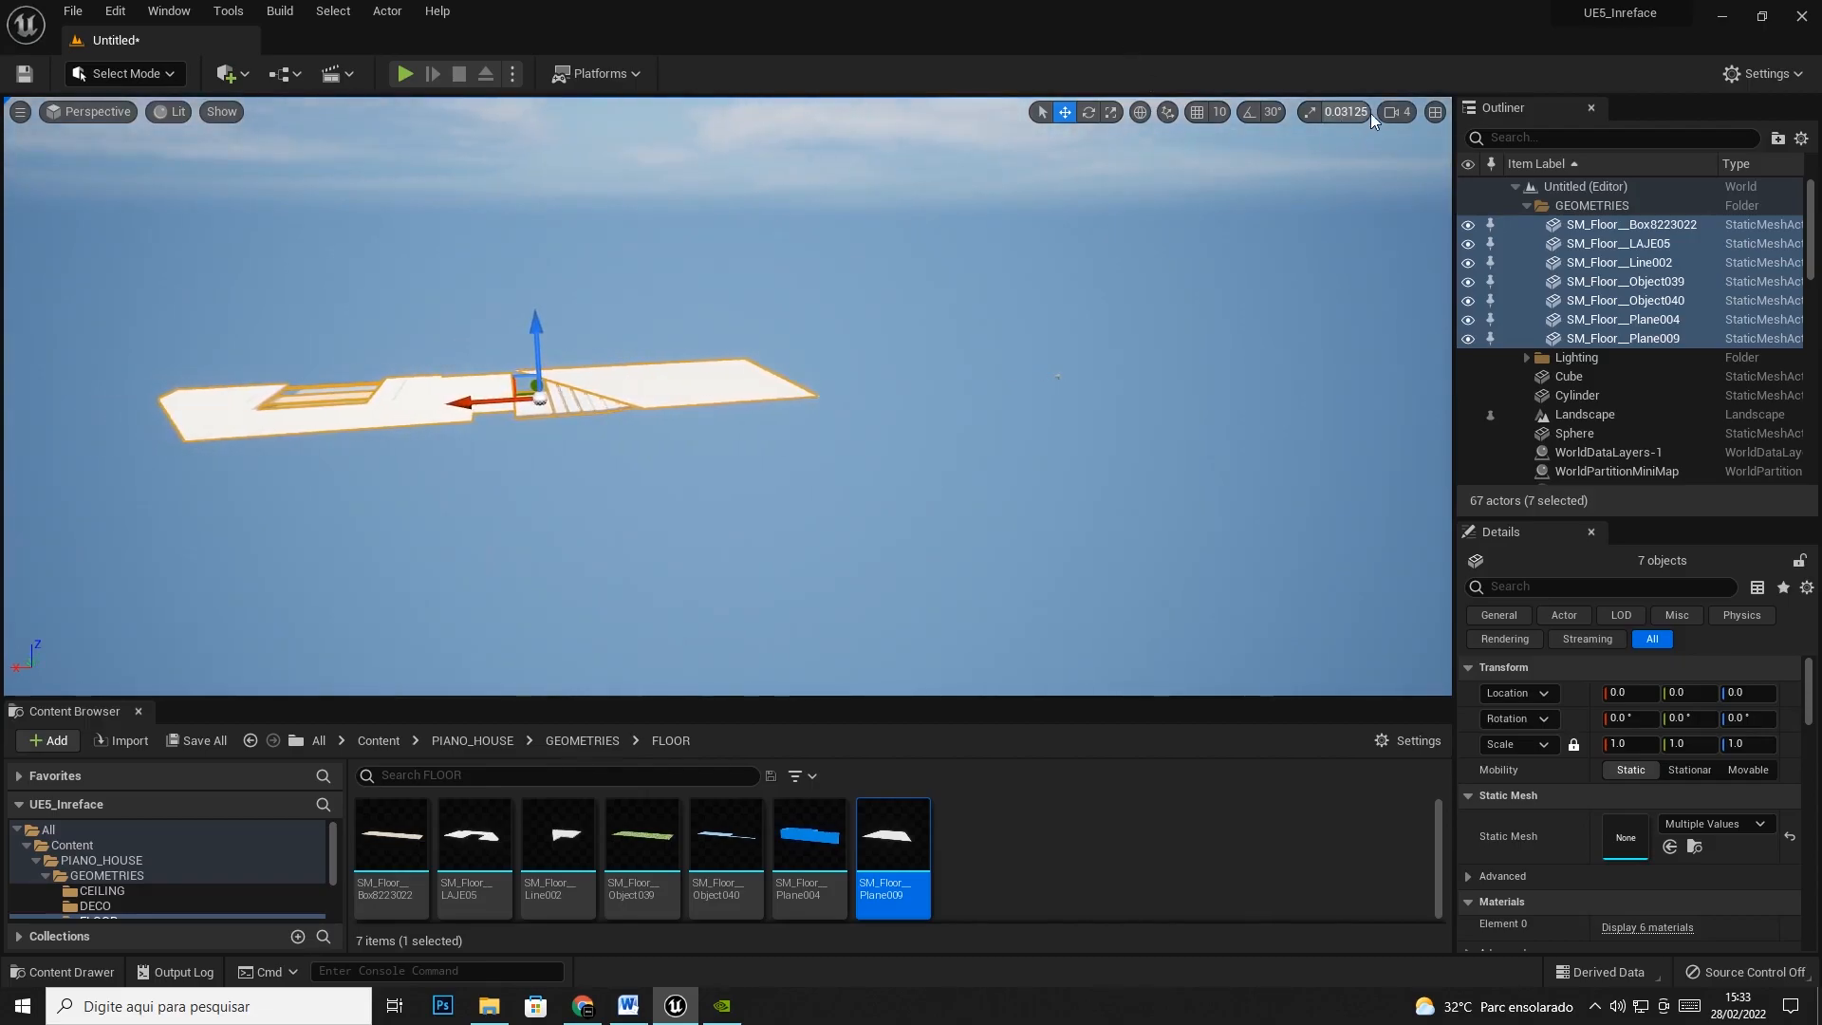
left_click(1396, 112)
key("a")
right_click_drag(1176, 342, 1325, 343)
Separately move SM_Floor__Plane009 to about X -22898, SM_Floor__Line002 to about X -14718 and SM_Floor__LAJE05 to about X -14622
left_click(602, 418)
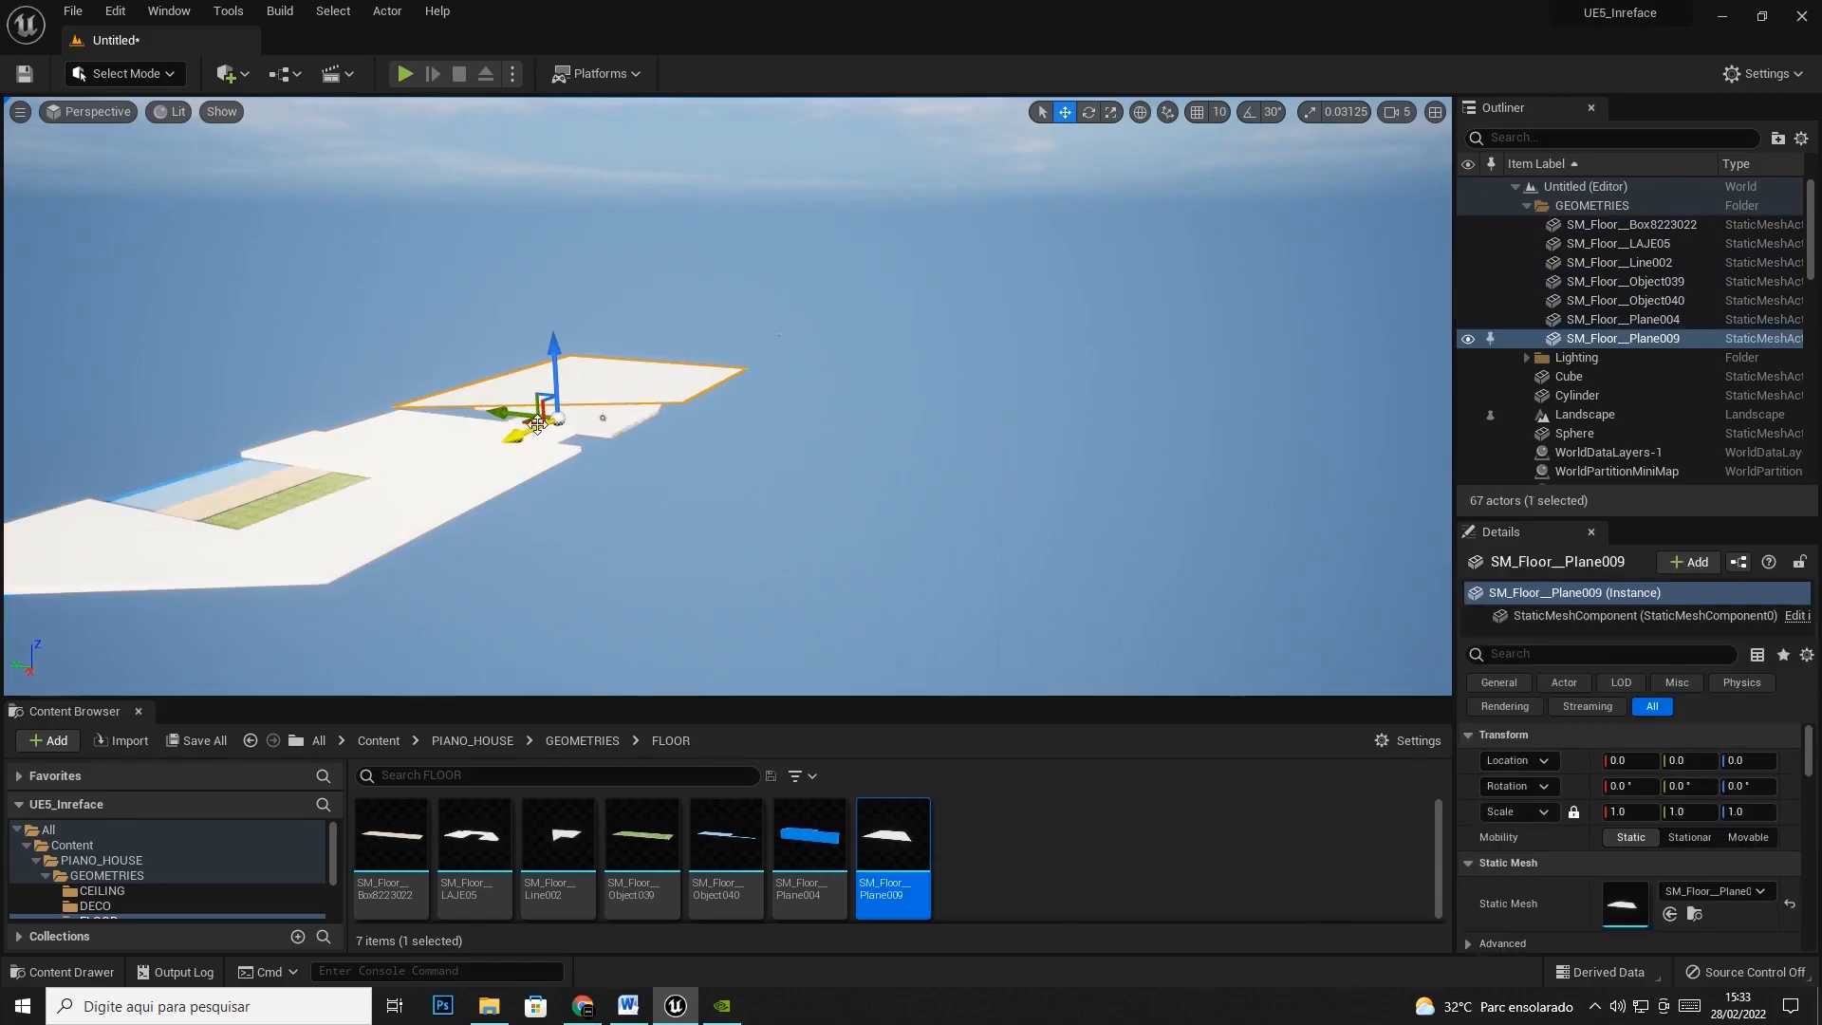
left_click_drag(527, 414, 1197, 275)
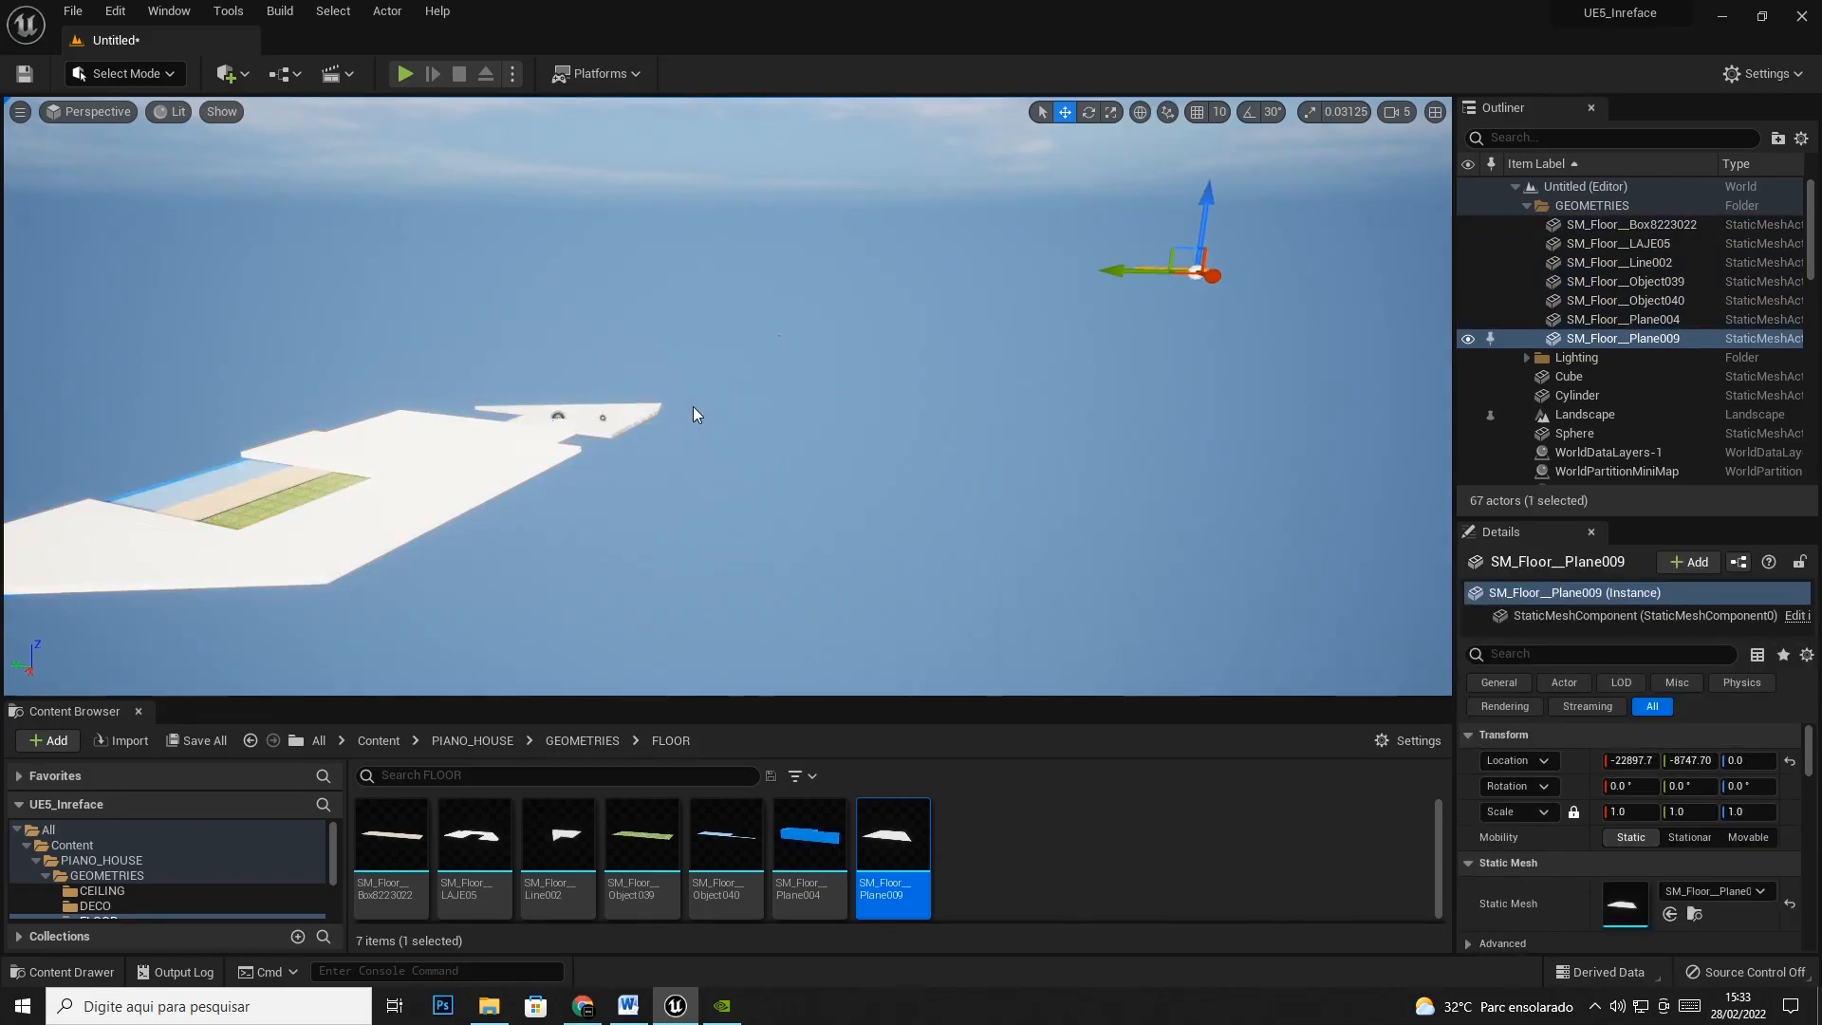
left_click(573, 423)
left_click_drag(537, 433, 1392, 380)
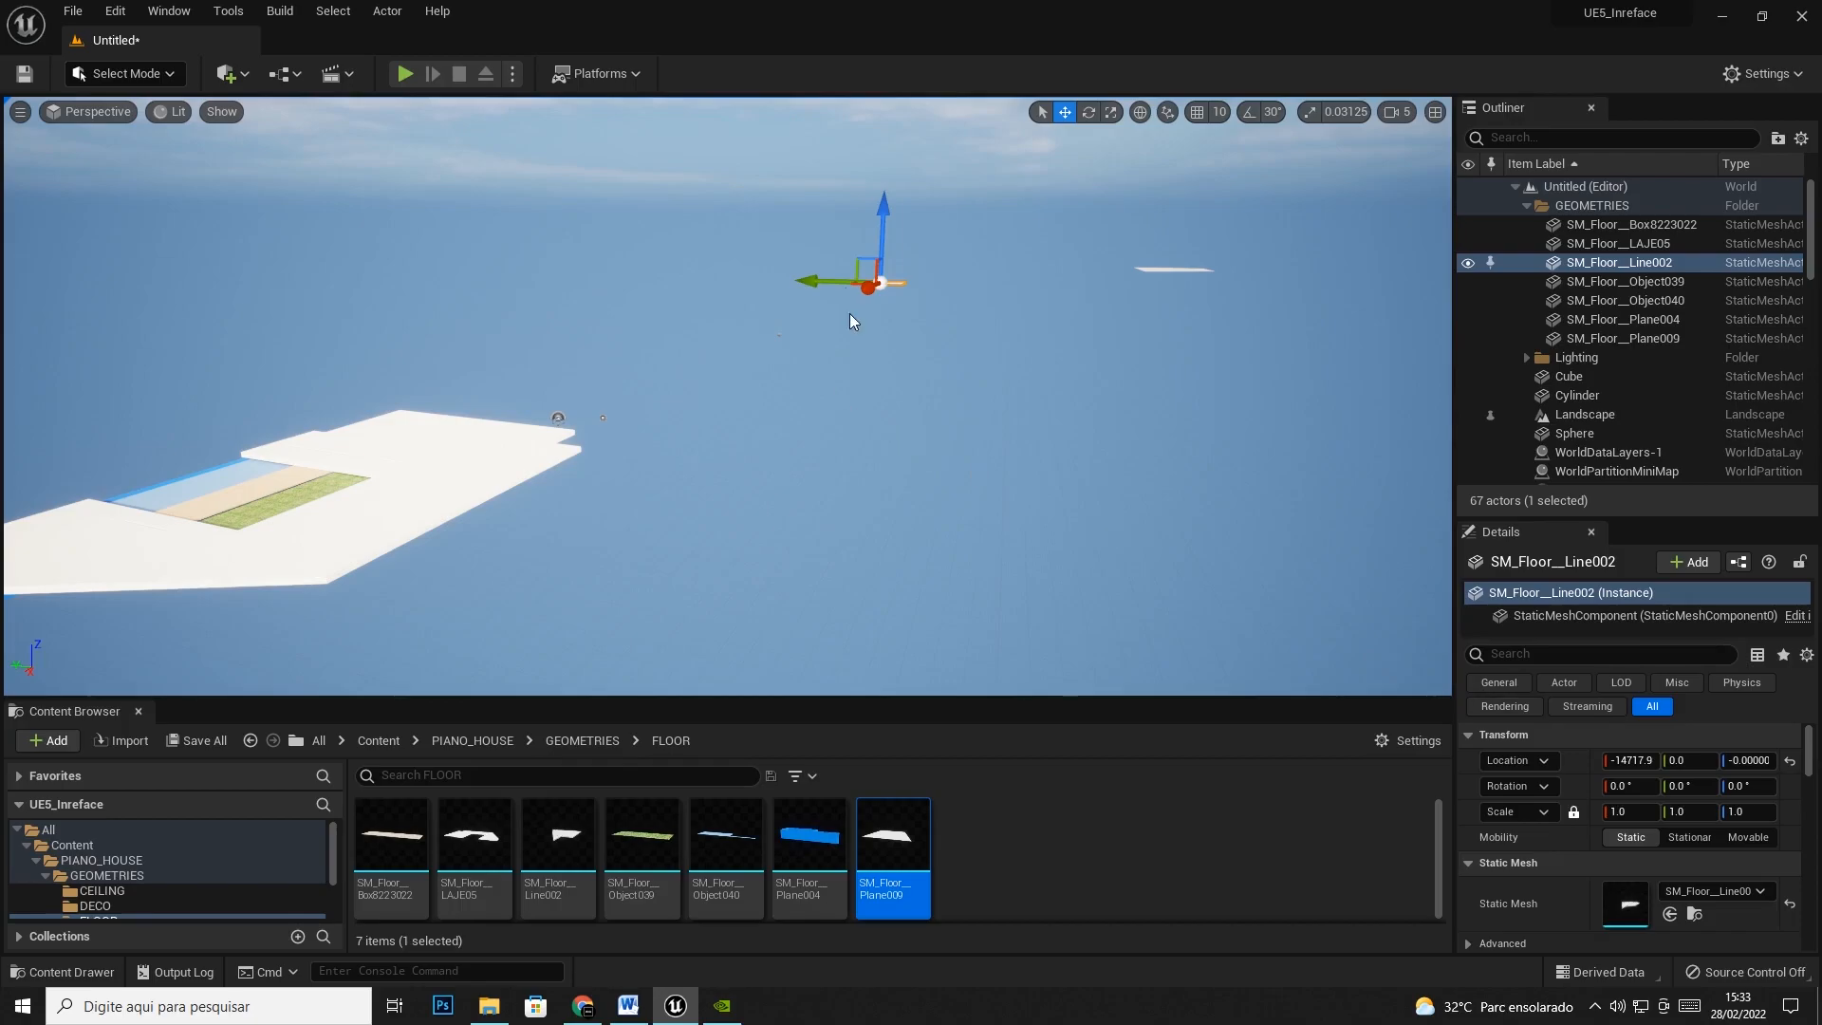
left_click(511, 458)
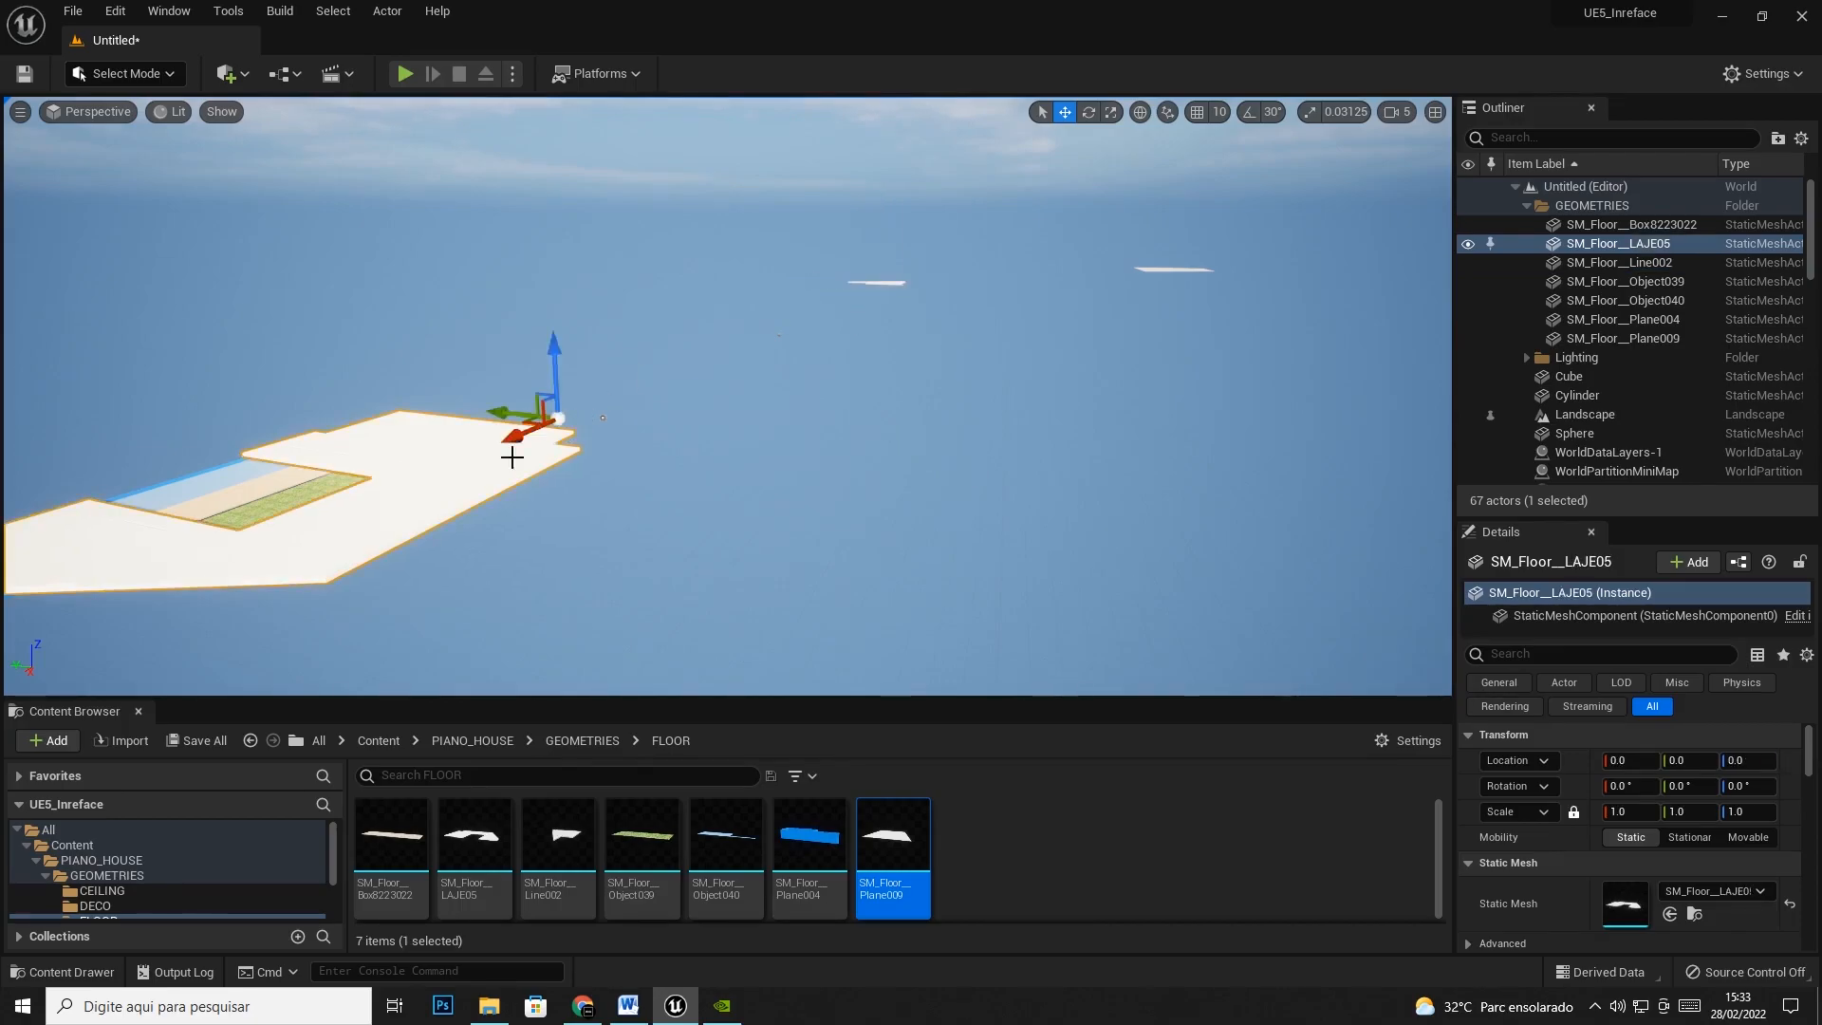
left_click_drag(493, 437, 833, 285)
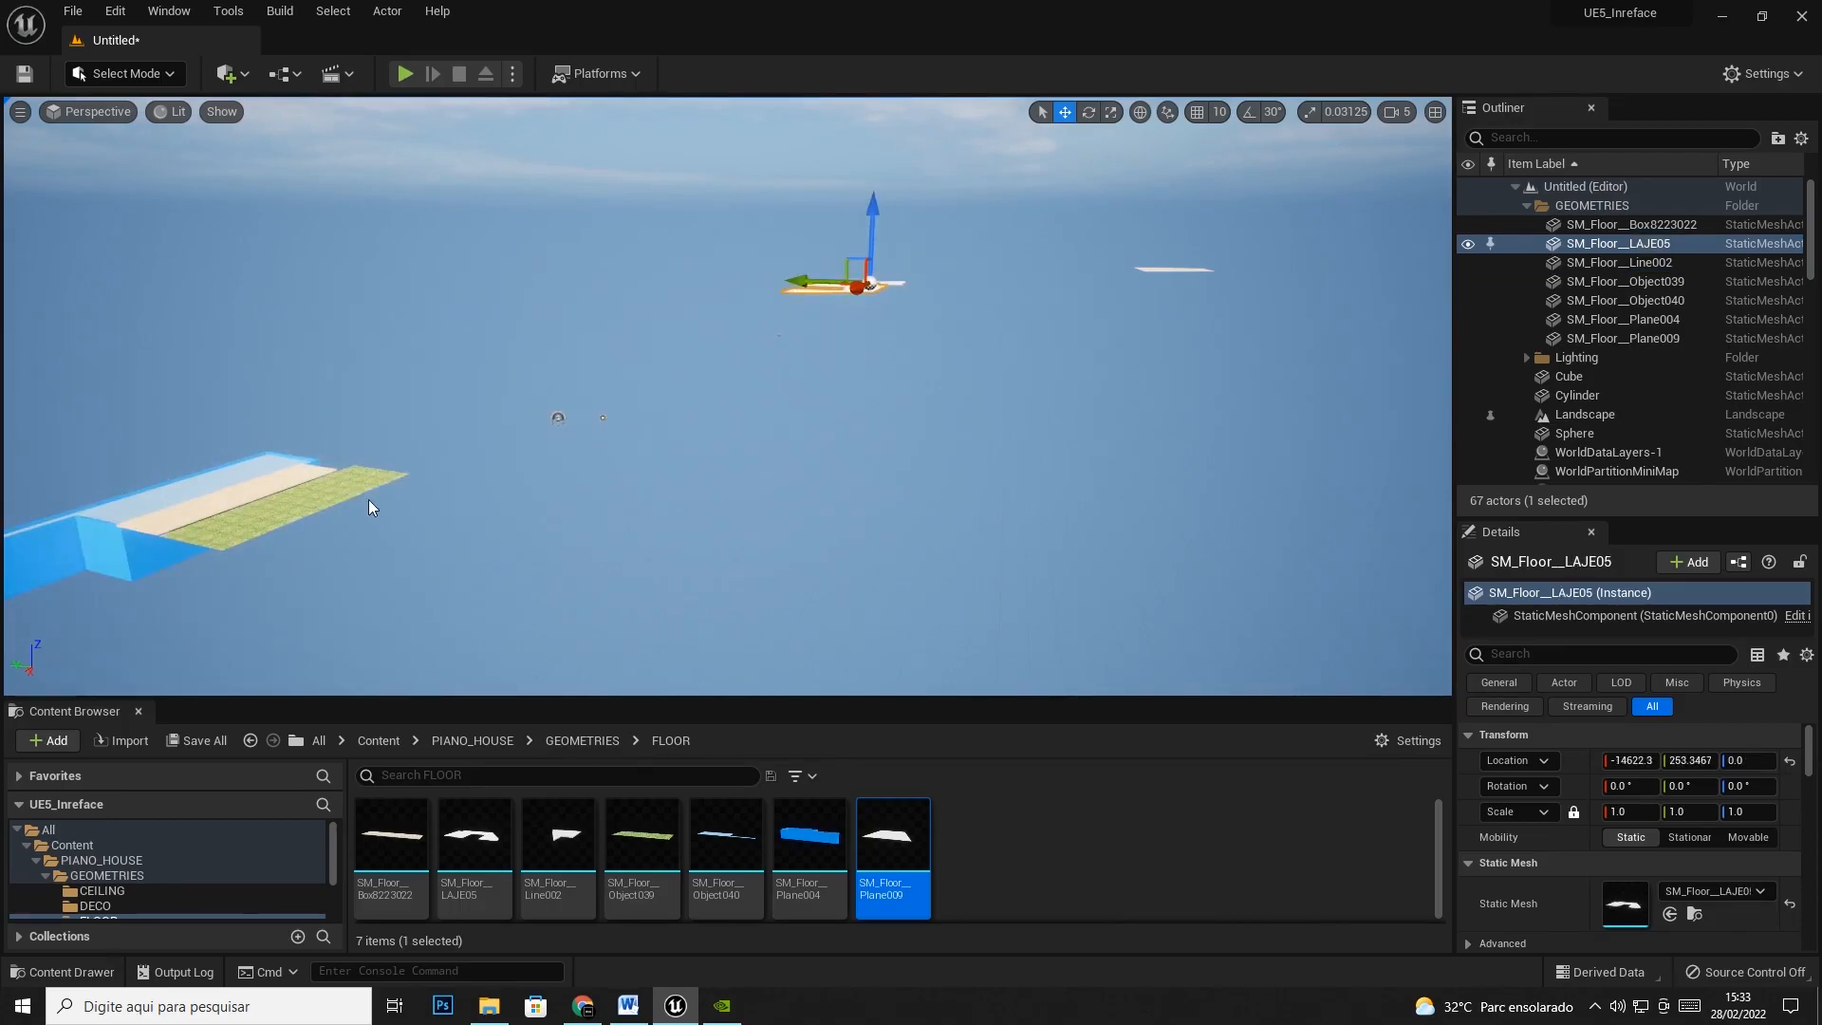
Move the grass, deck strip, pool water and pool shell (SM_Floor__Plane004) meshes individually away from their shared origin
left_click(326, 493)
left_click_drag(525, 418, 391, 443)
left_click(274, 483)
left_click_drag(520, 416, 1028, 383)
left_click(233, 481)
left_click_drag(527, 418, 1025, 334)
left_click(285, 510)
left_click_drag(527, 416, 805, 228)
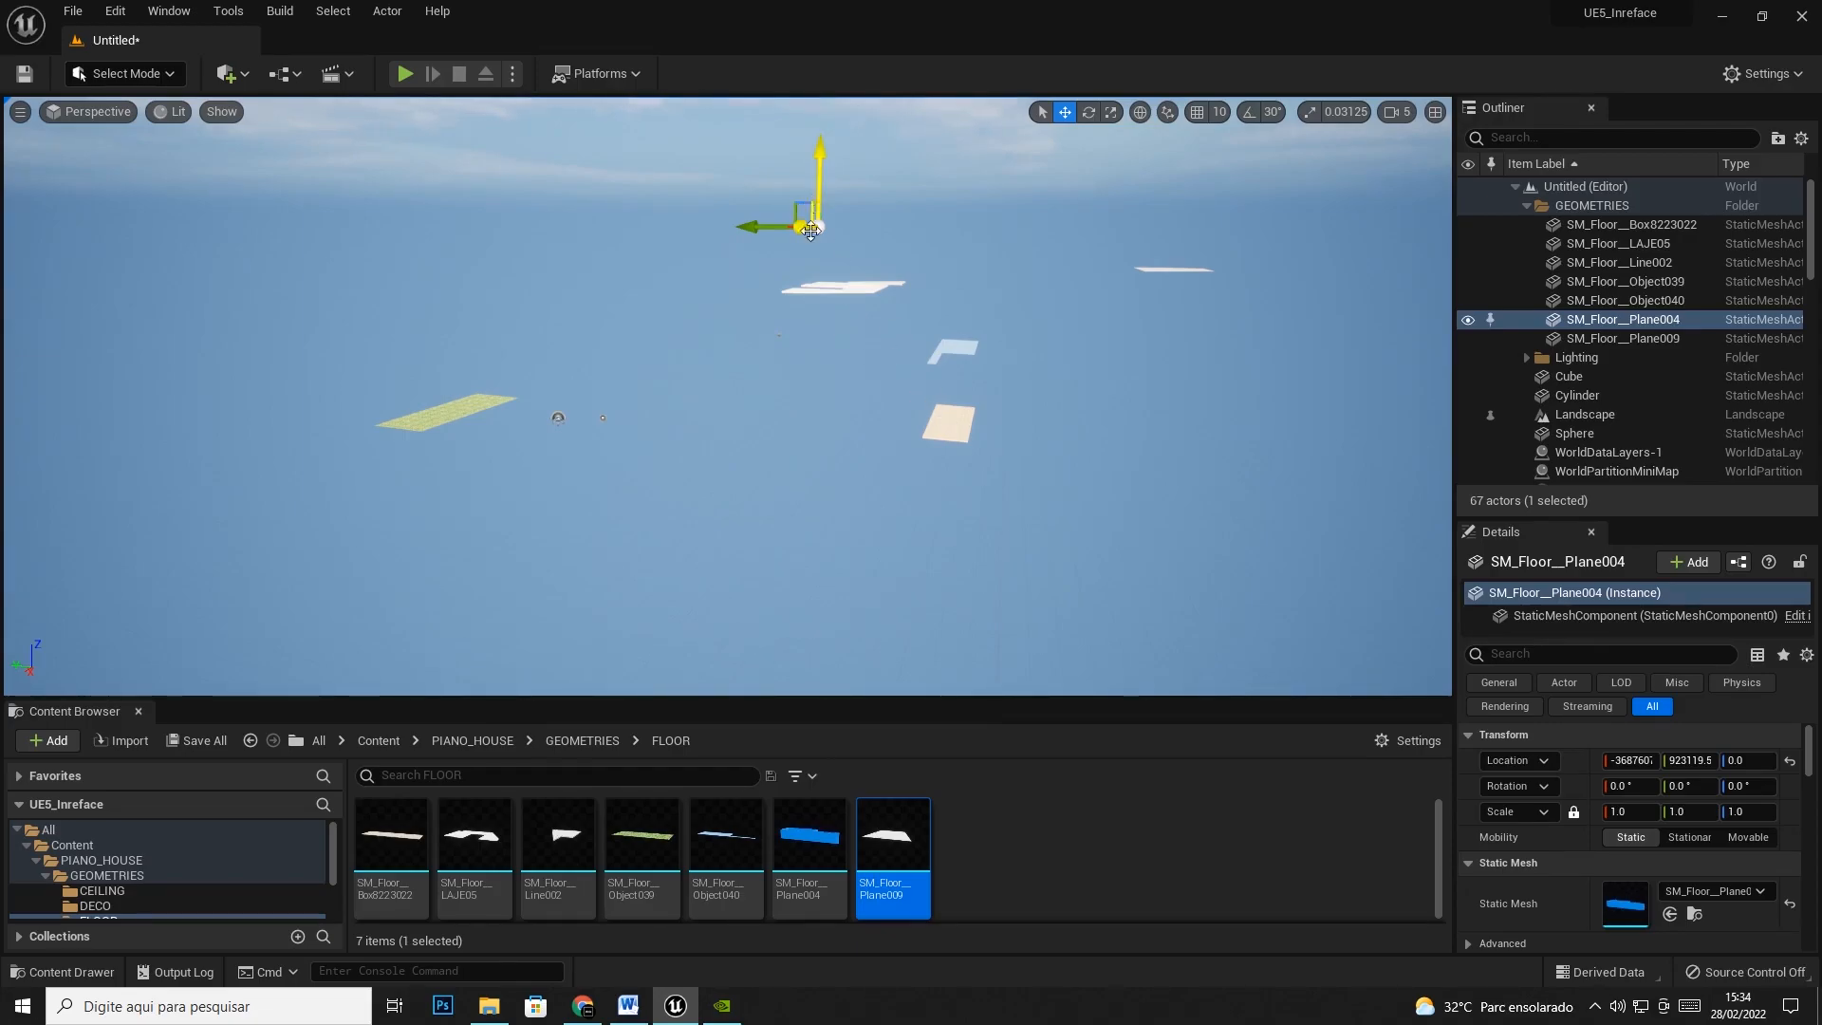
Set the location of the pool shell mesh SM_Floor__Plane004 to 0, 0, 0
left_click(1628, 760)
type("0")
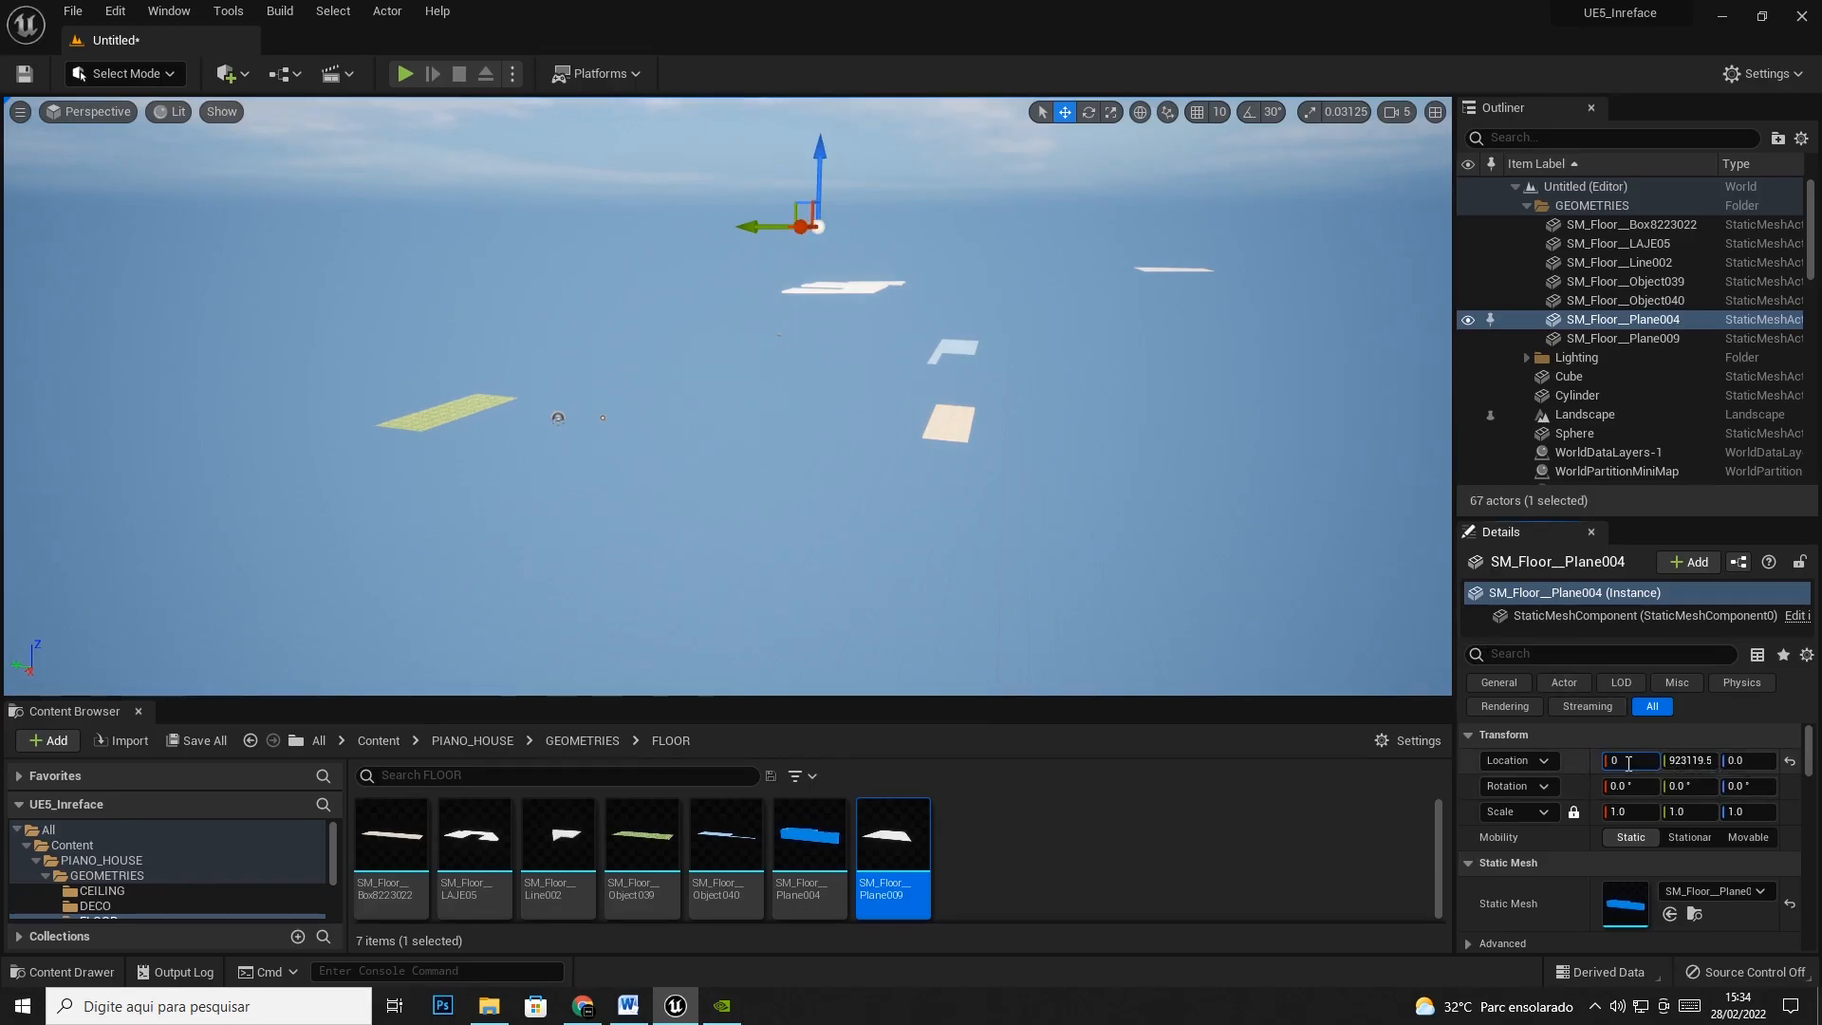
key("Tab")
type("0")
key("Tab")
type("0")
key("Tab")
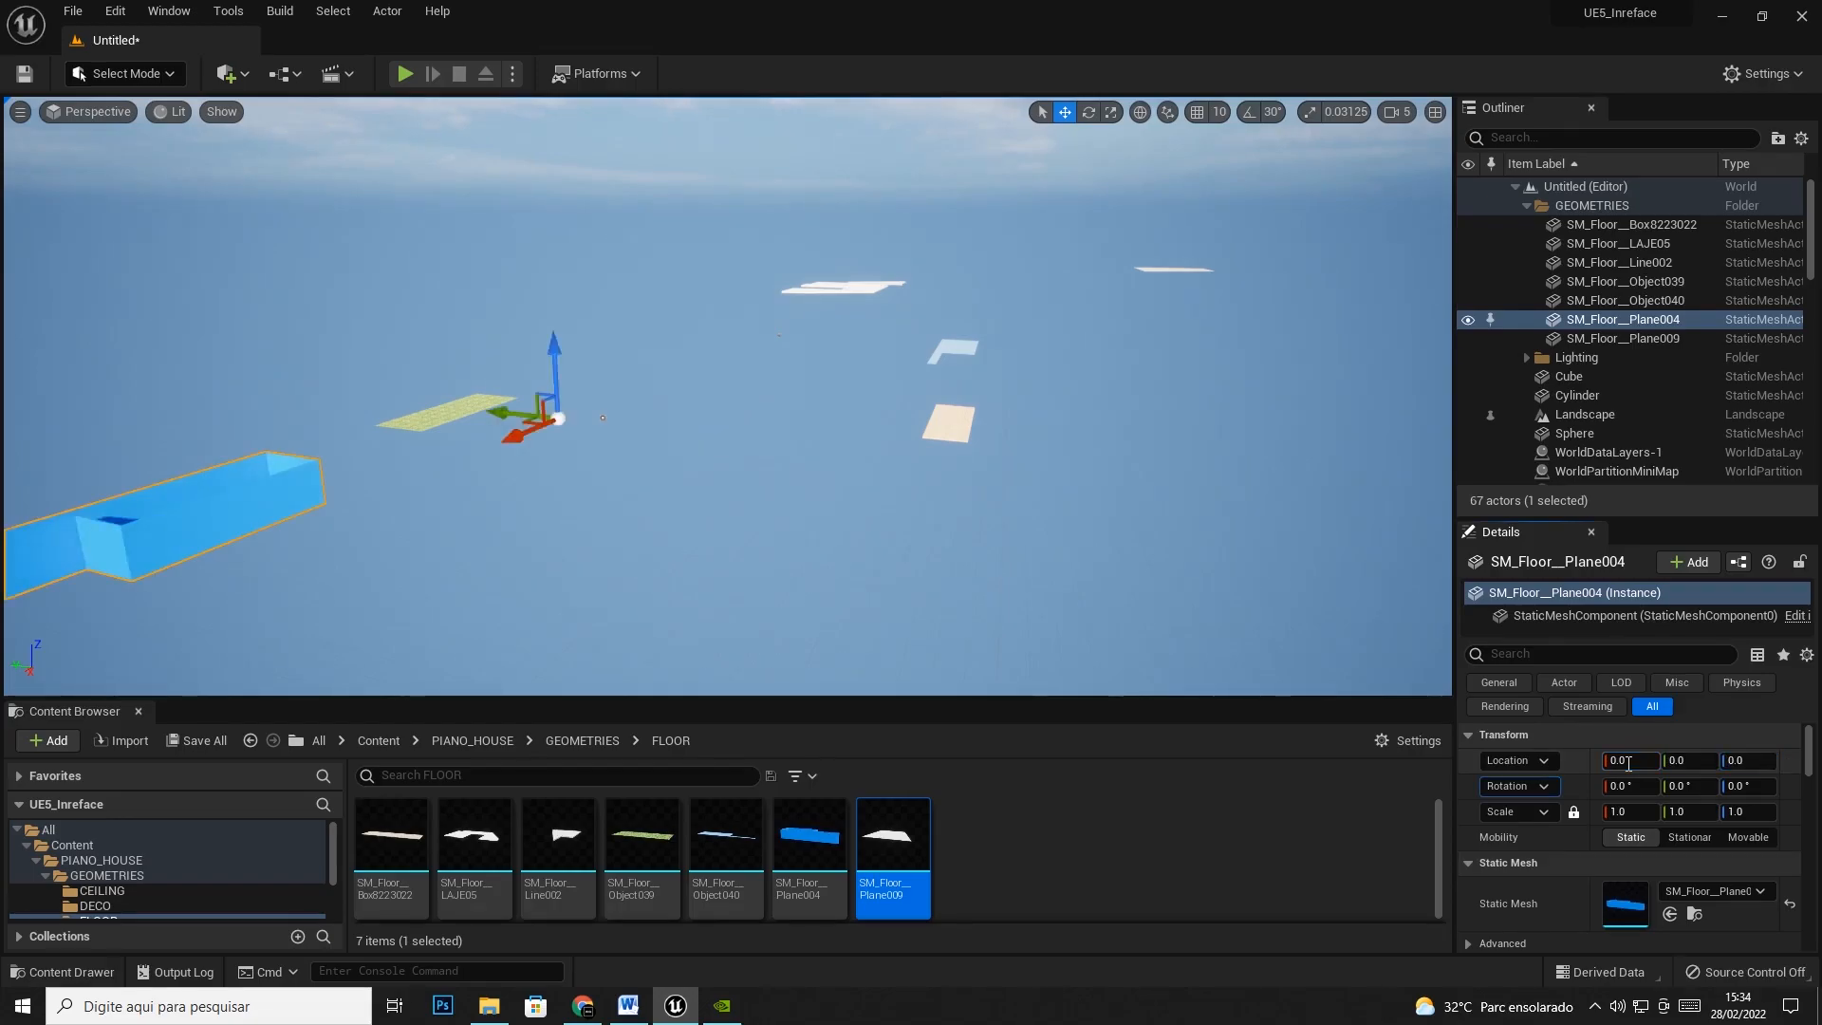
Set the location of the white floor mesh SM_Floor__Plane009 to 0, 0, 0
left_click(1153, 267)
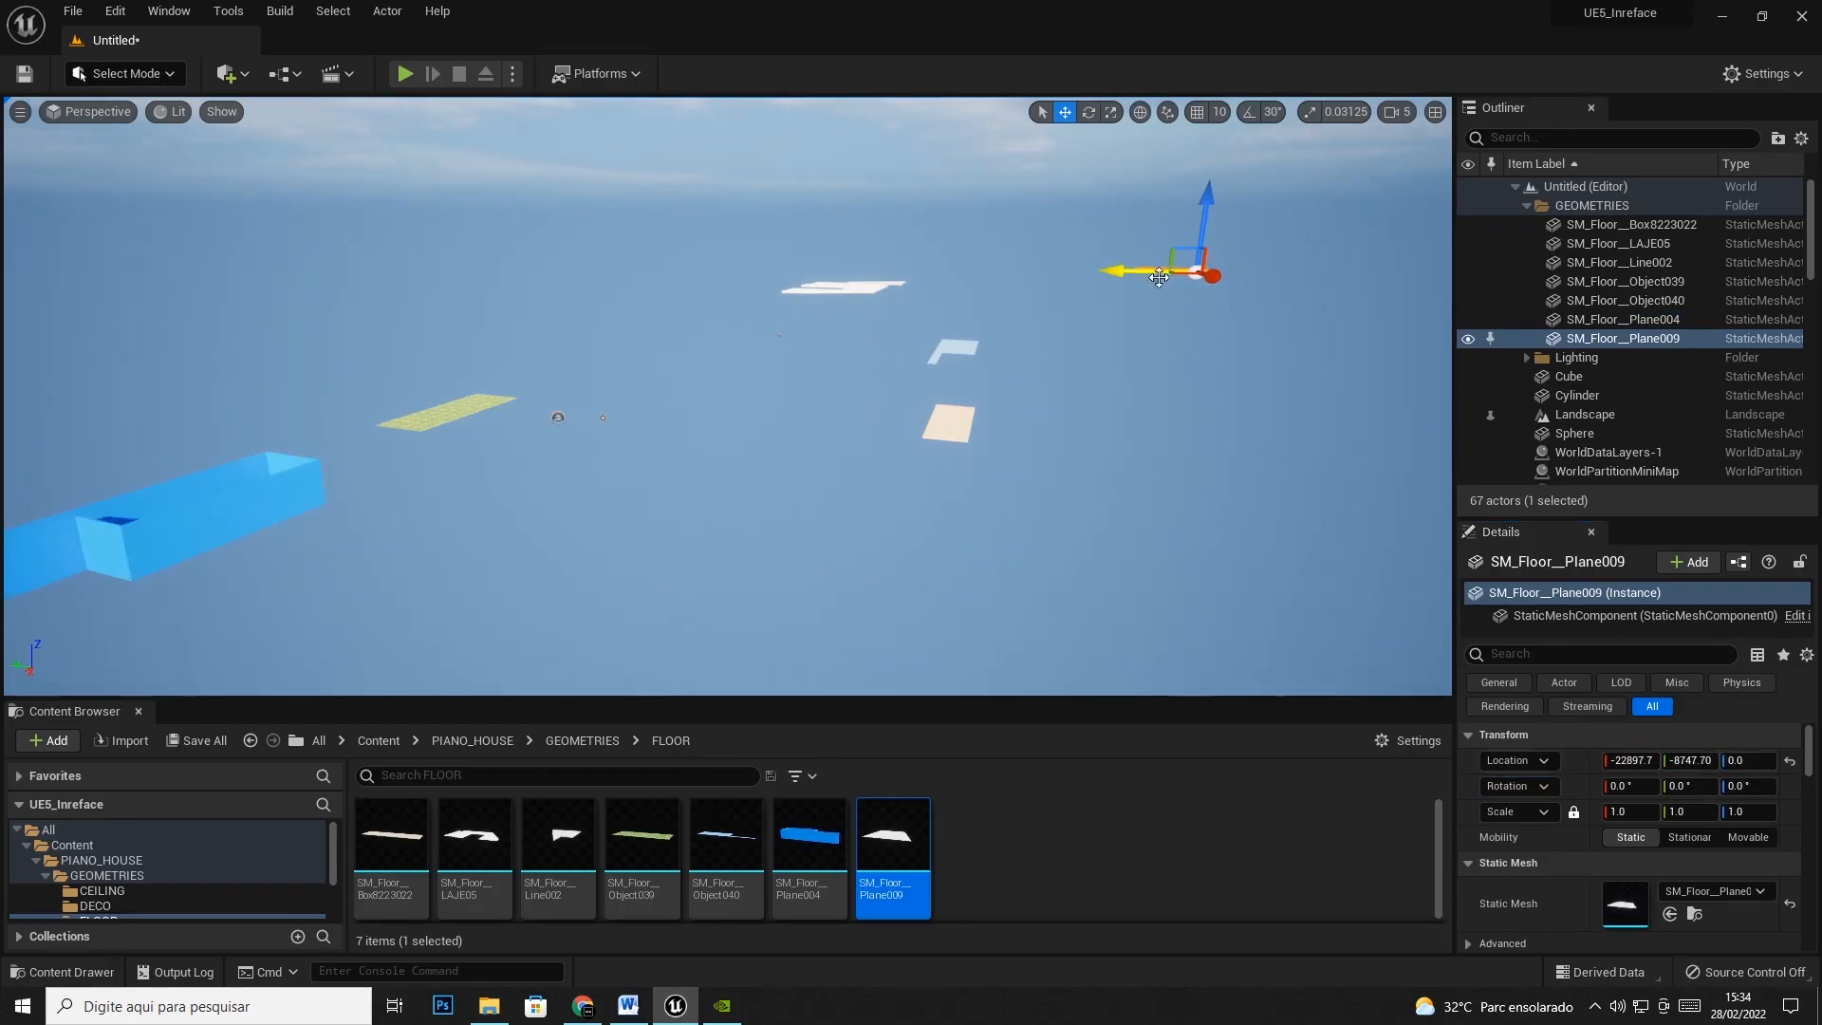
left_click(1646, 762)
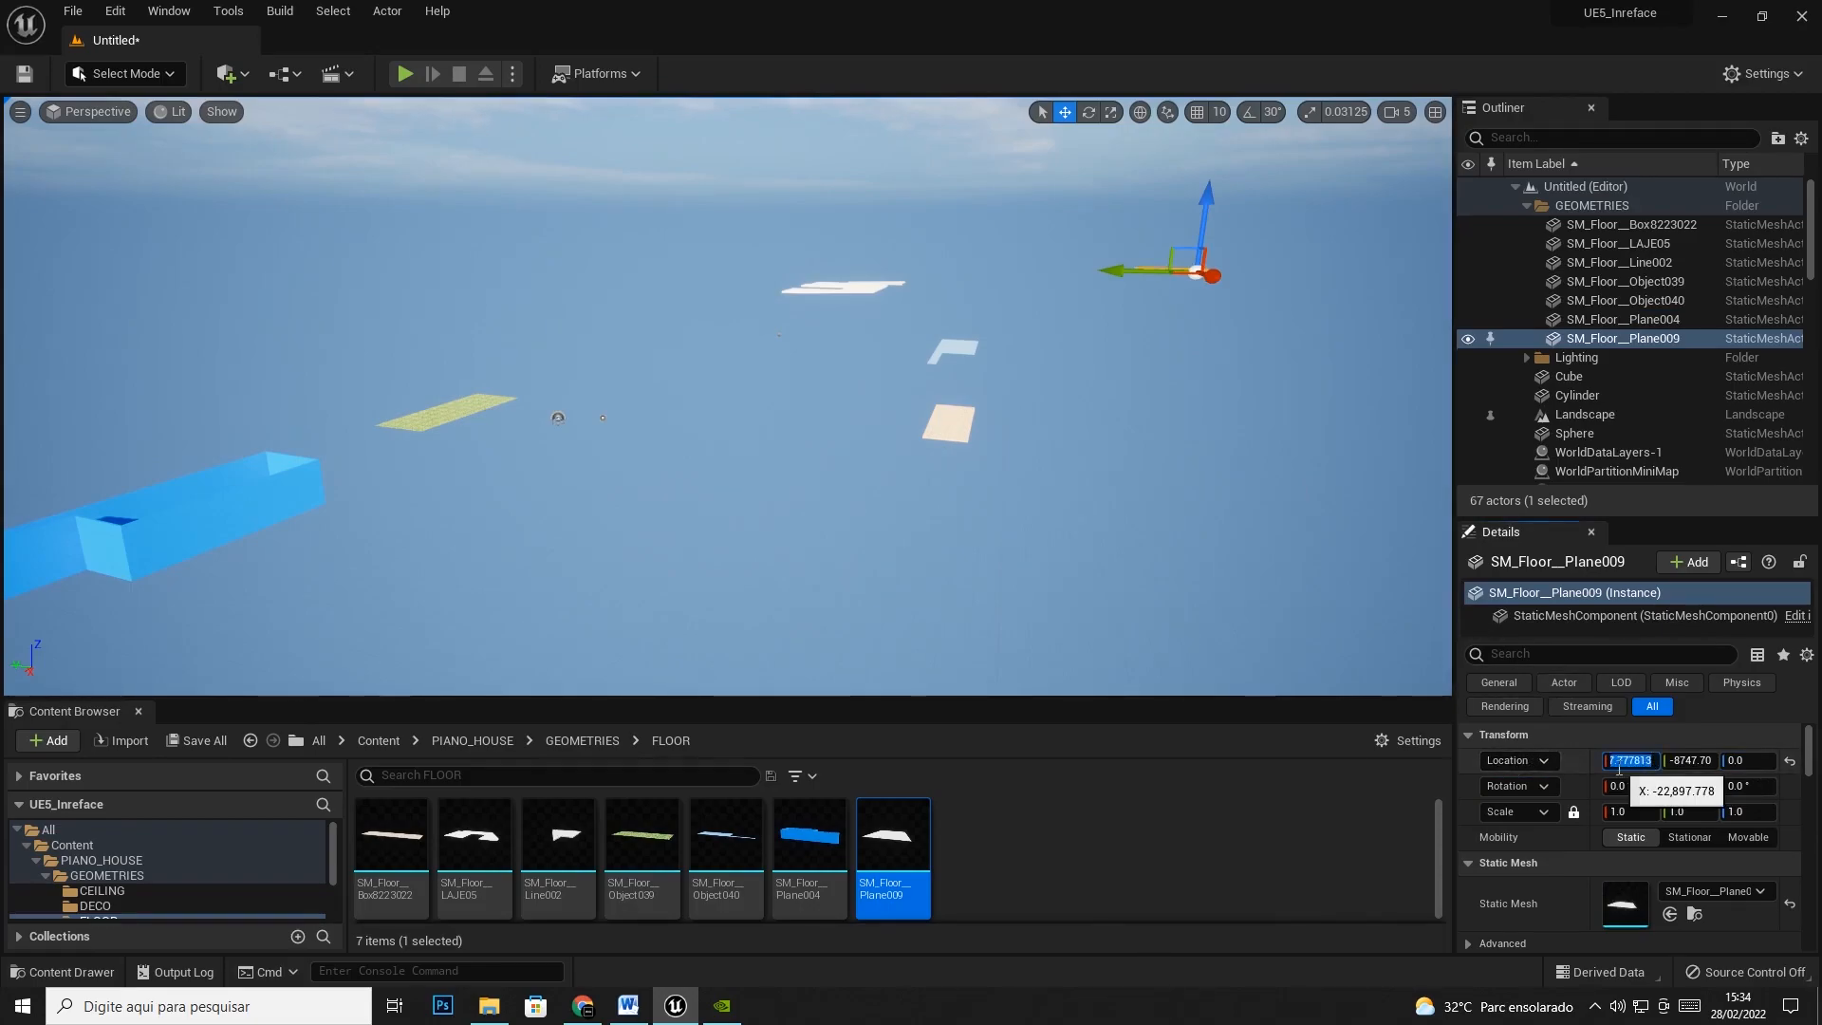
type("0")
key("Tab")
type("0")
key("Tab")
type("0")
key("Tab")
left_click(598, 373)
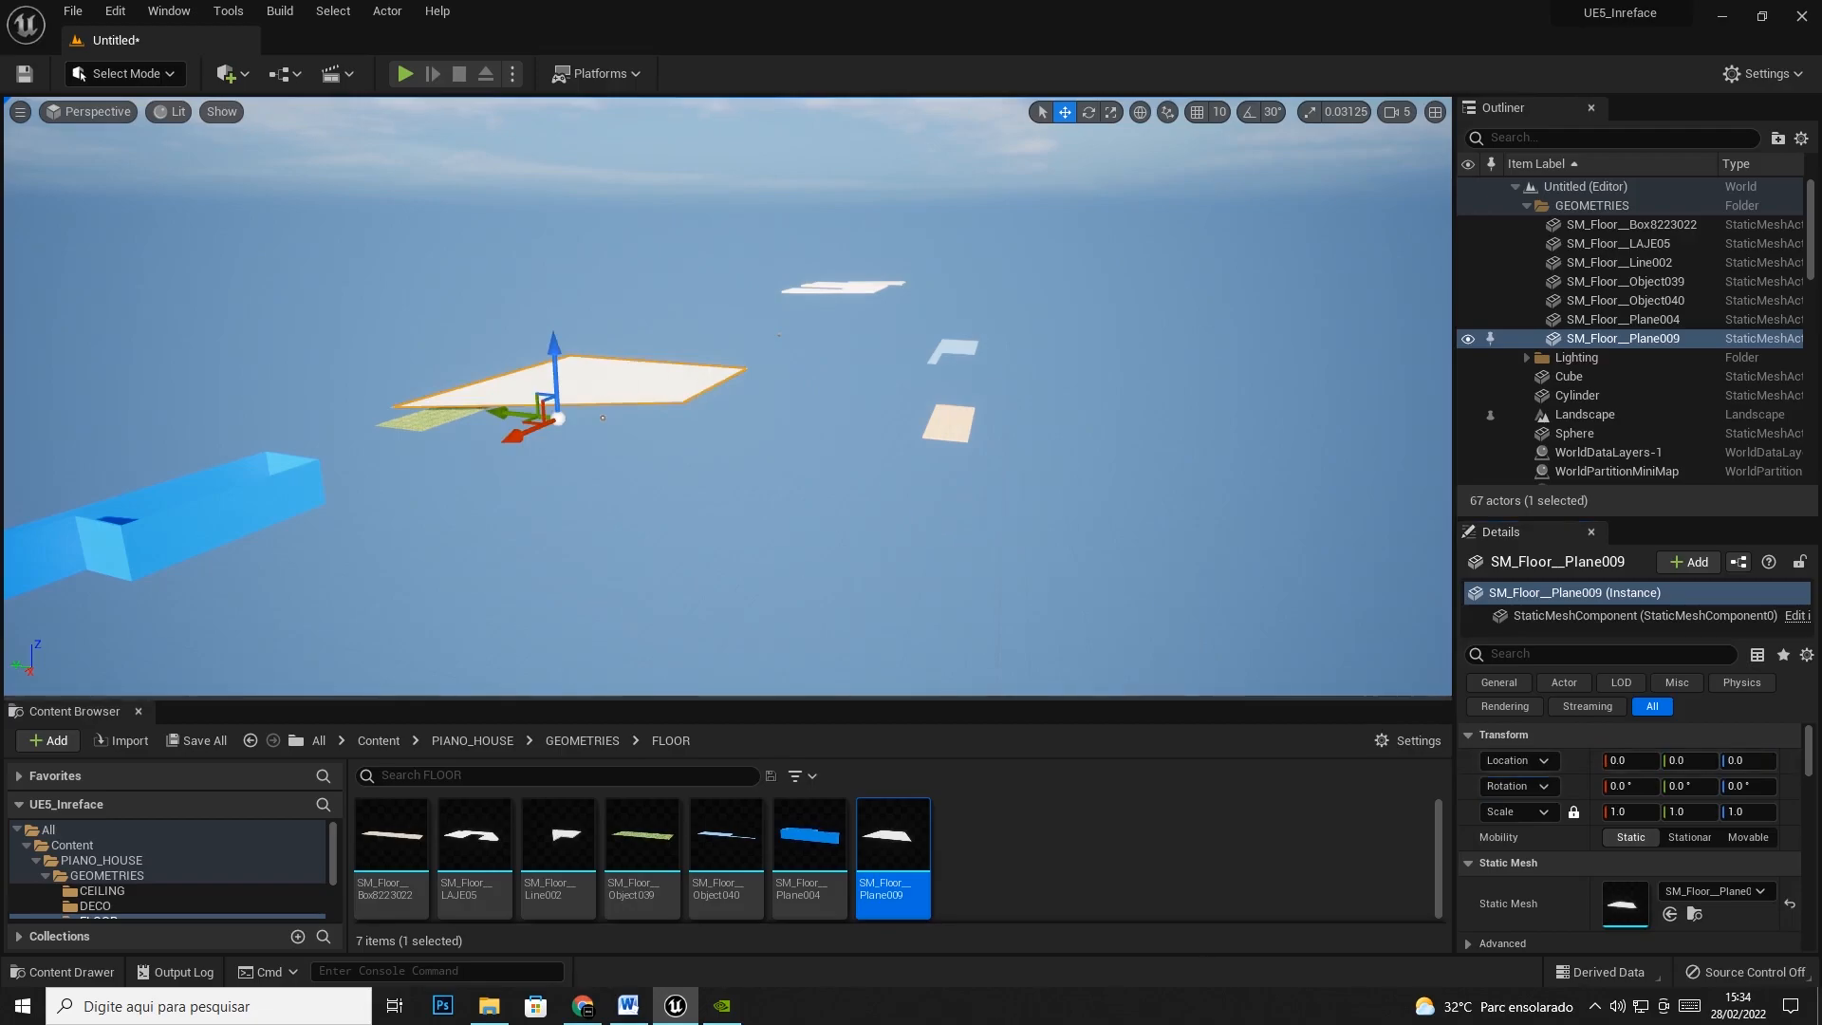
Reset the grass mesh SM_Floor__Object039 to location 0, 0, 0
left_click(417, 425)
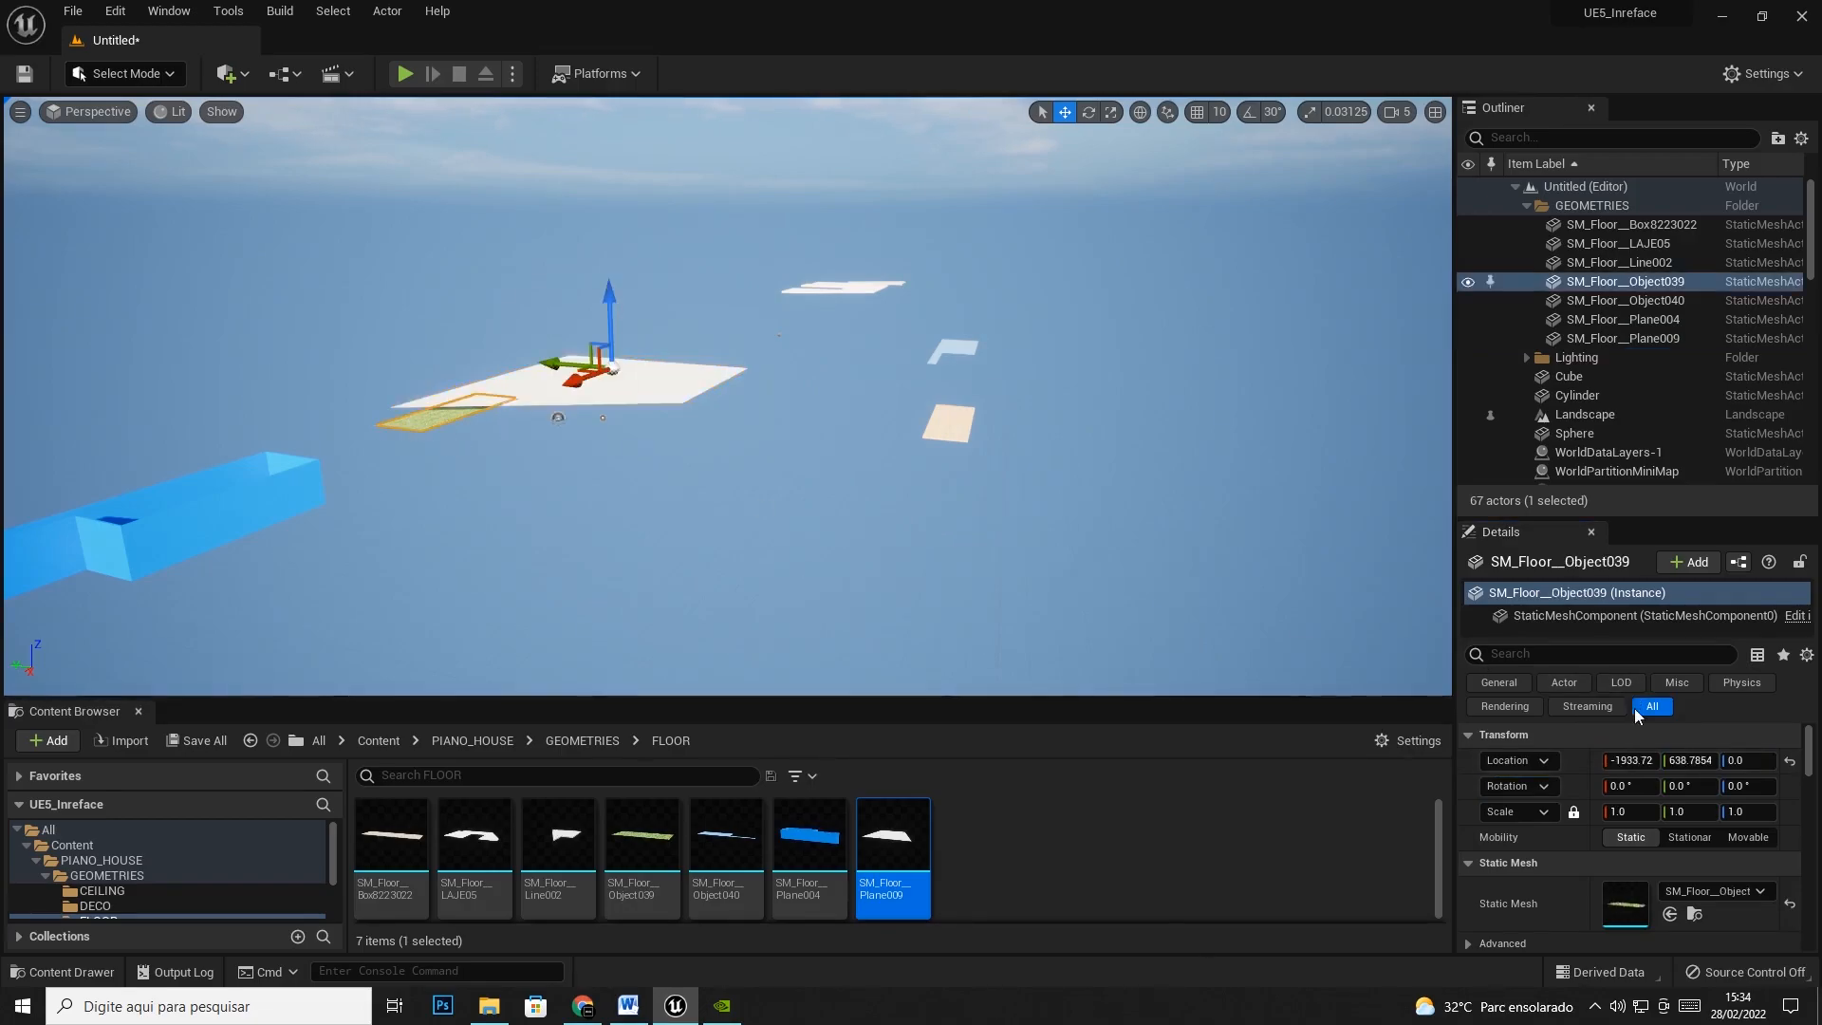
left_click(1649, 762)
type("078.68")
key("Tab")
type("0")
key("Tab")
type("0")
key("Tab")
Set the location of the deck strip mesh SM_Floor__Box8223022 to 0, 0, 0
left_click(940, 425)
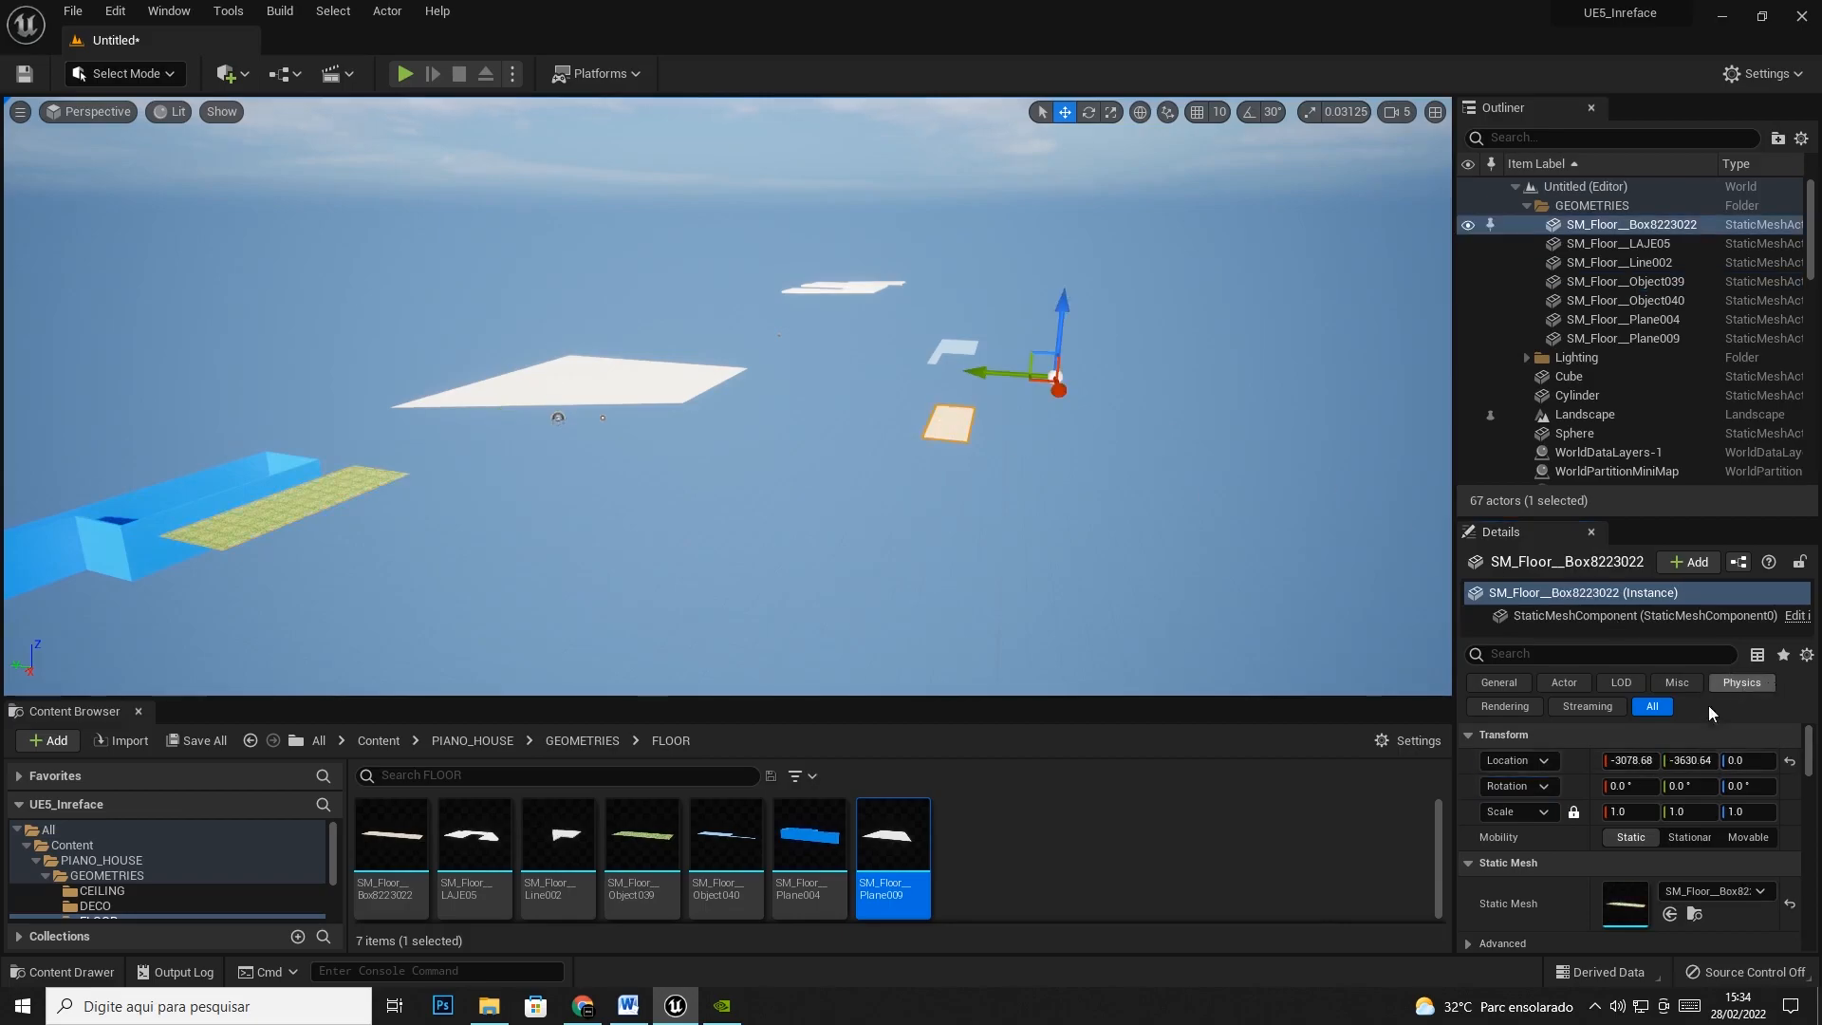
left_click(1645, 762)
type("0808")
key("Tab")
type("0")
key("Tab")
type("0")
key("Tab")
Set the location of the pool water mesh SM_Floor__Object040 to 0, 0, 0
left_click(953, 347)
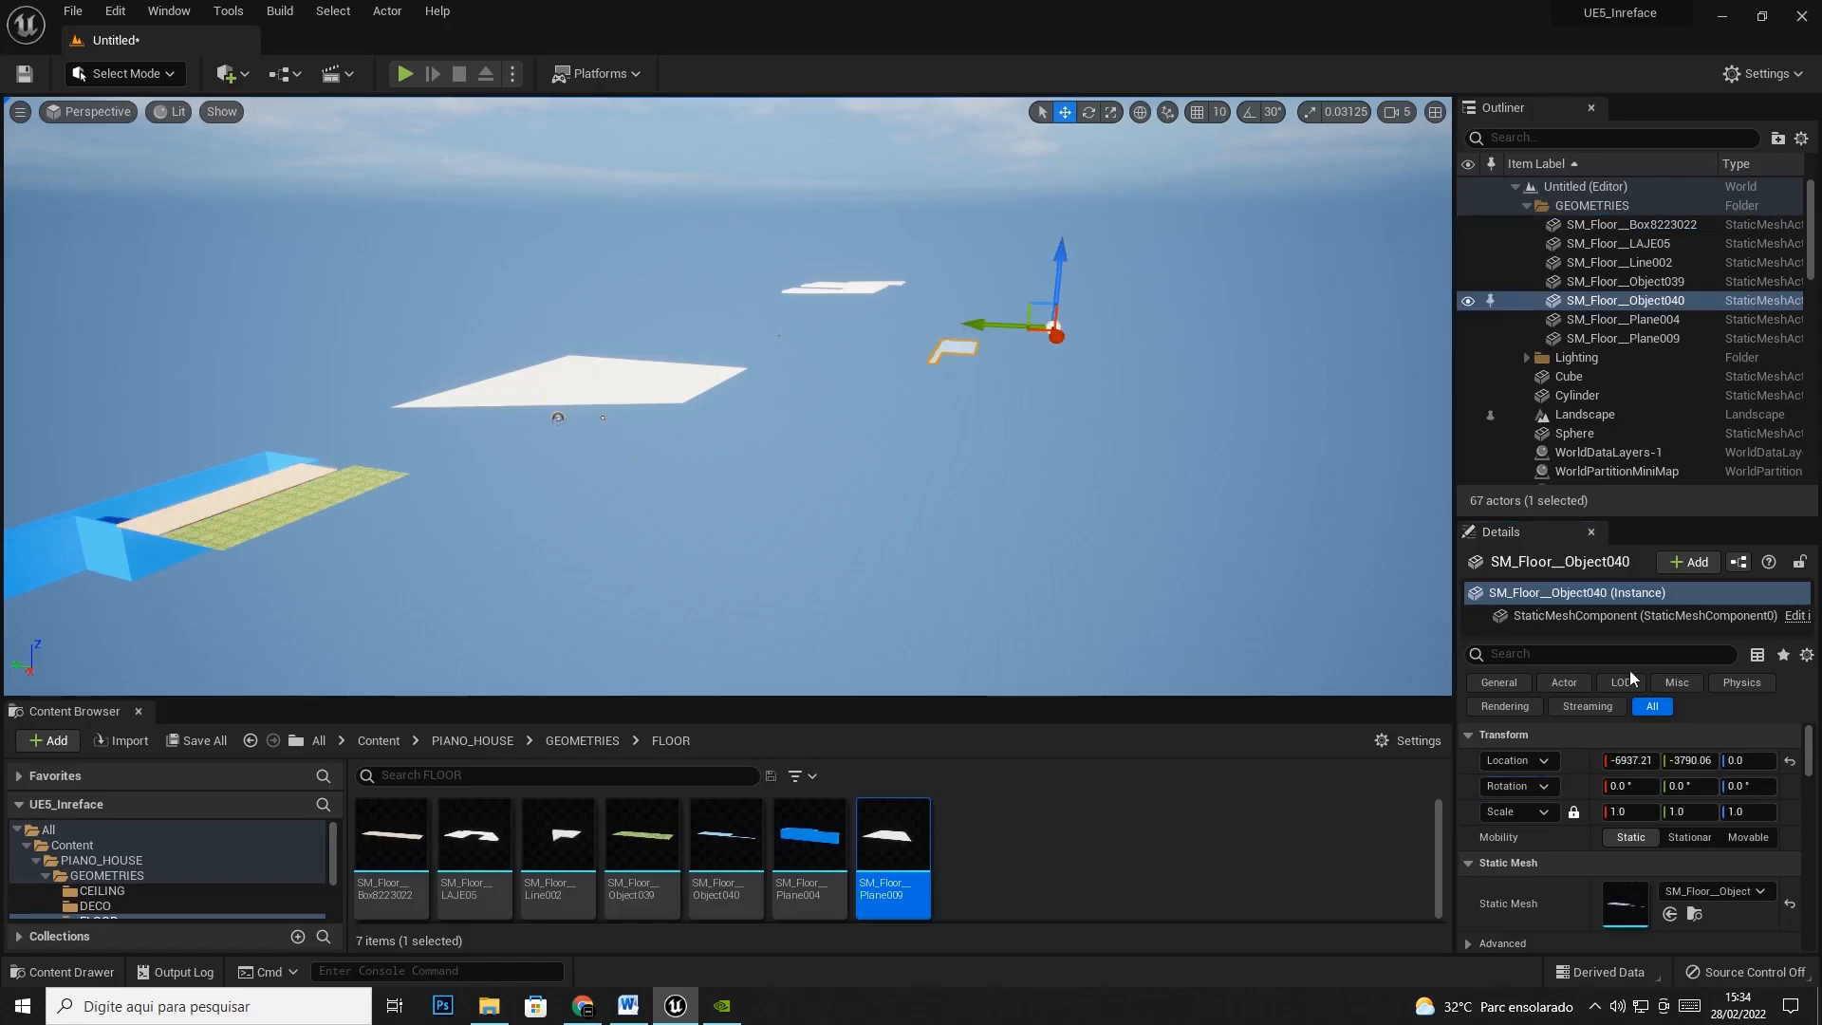
left_click(1630, 761)
type("0")
key("Tab")
type("0")
key("Tab")
type("0")
key("Tab")
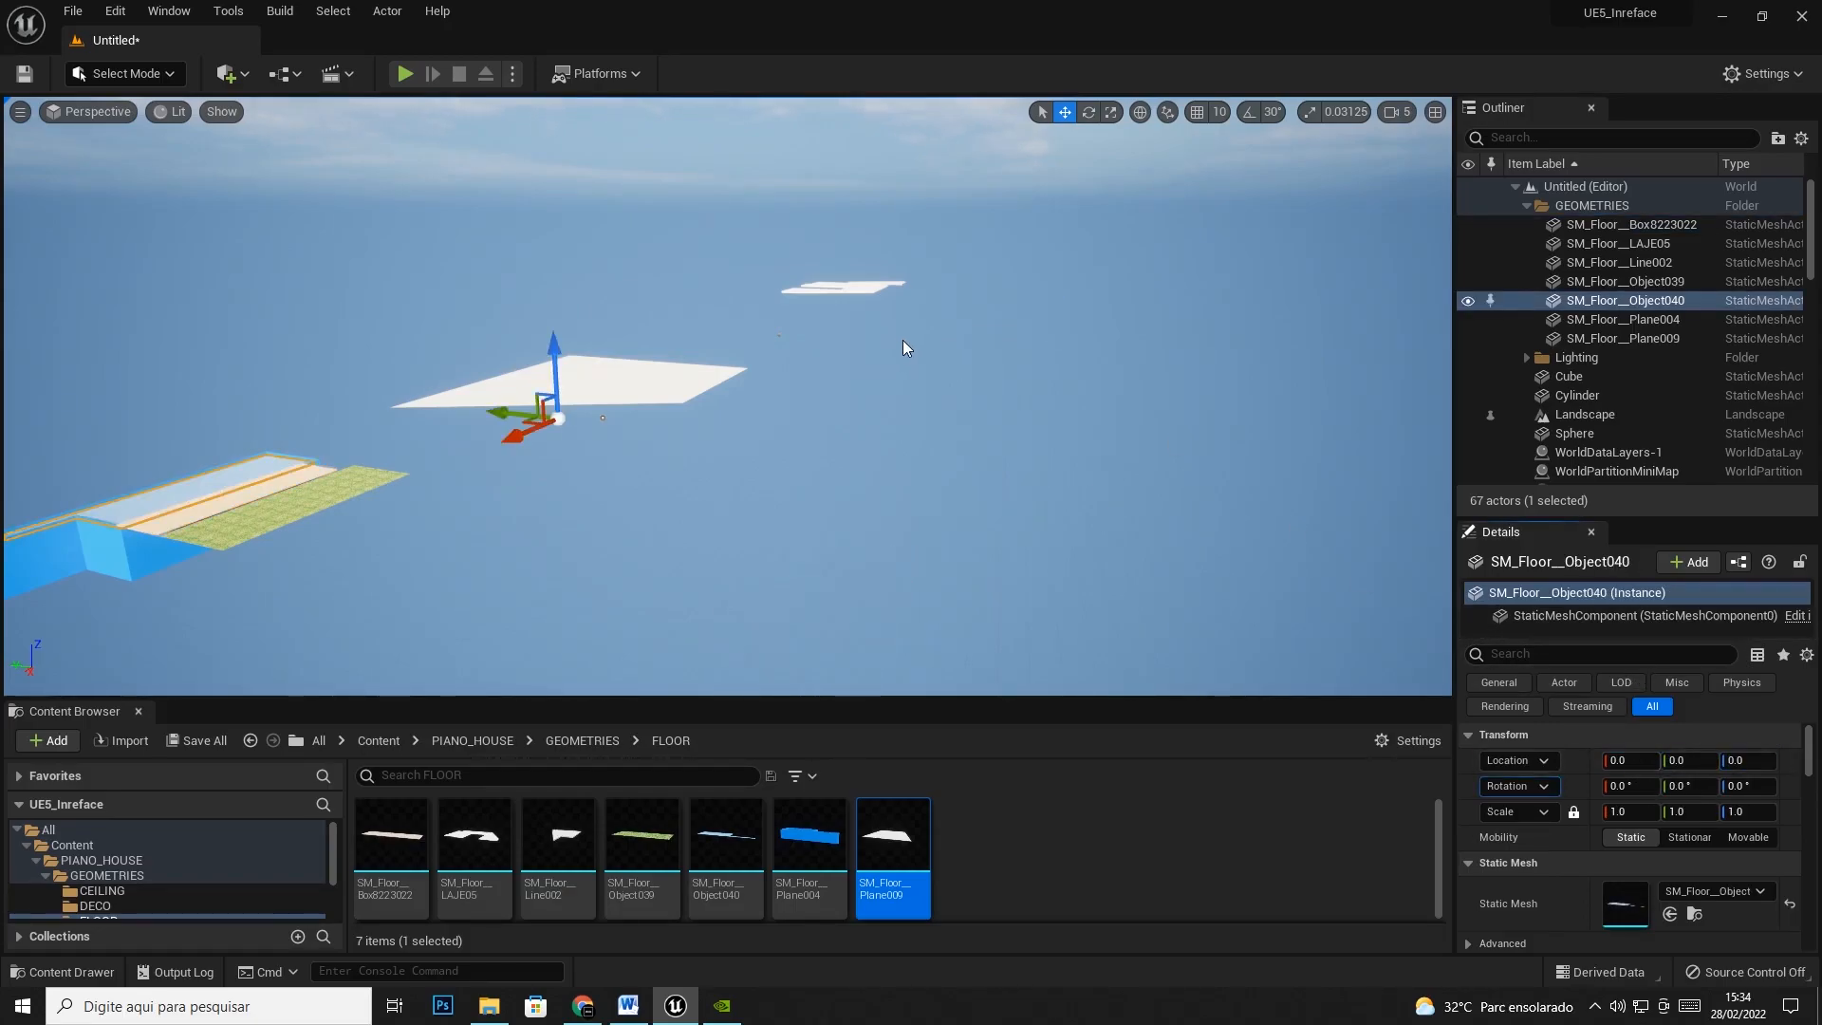
Set the location of the main floor slab SM_Floor__LAJE05 to 0, 0, 0
left_click(839, 288)
left_click(1633, 762)
type("0")
key("Tab")
type("0")
key("Tab")
type("0")
key("Tab")
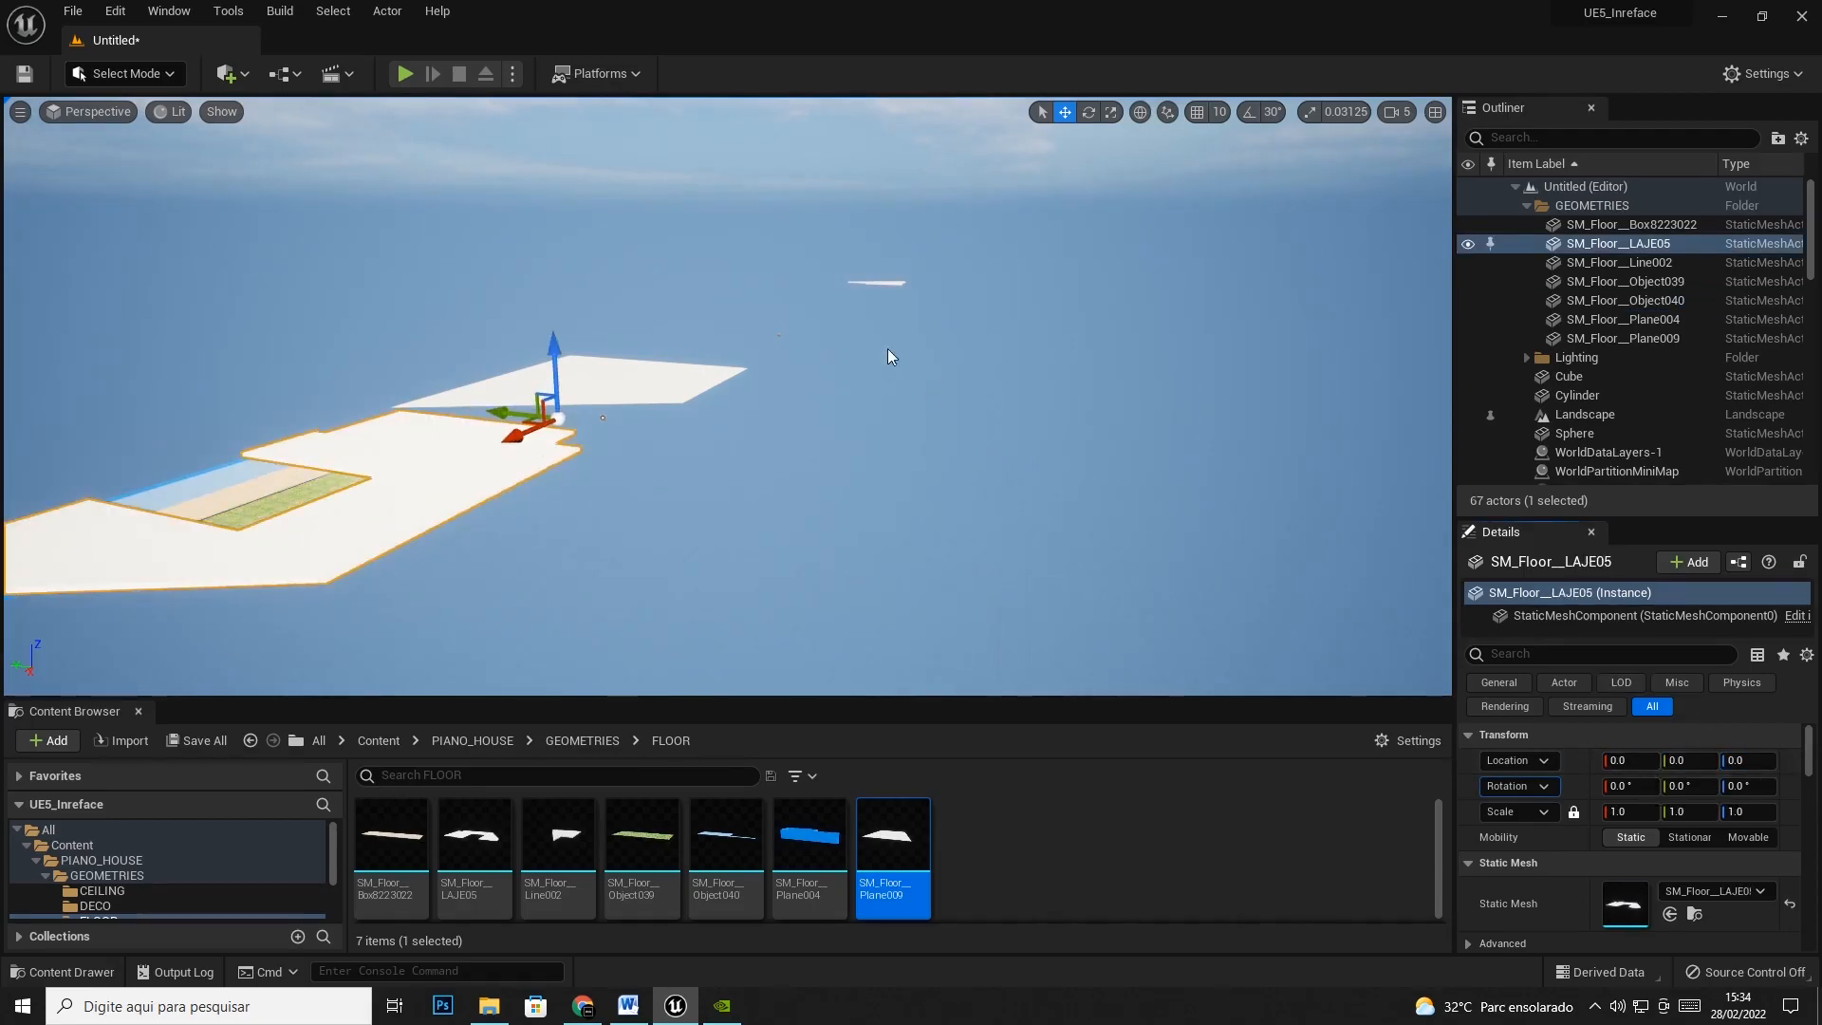
Set the location of the remaining floor mesh SM_Floor__Line002 to 0, 0, 0 and clear the selection
left_click(603, 418)
left_click(1632, 761)
type("0")
key("Tab")
type("0")
key("Tab")
type("0")
key("Tab")
left_click(795, 514)
right_click_drag(796, 514, 803, 520)
right_click_drag(726, 396, 525, 439)
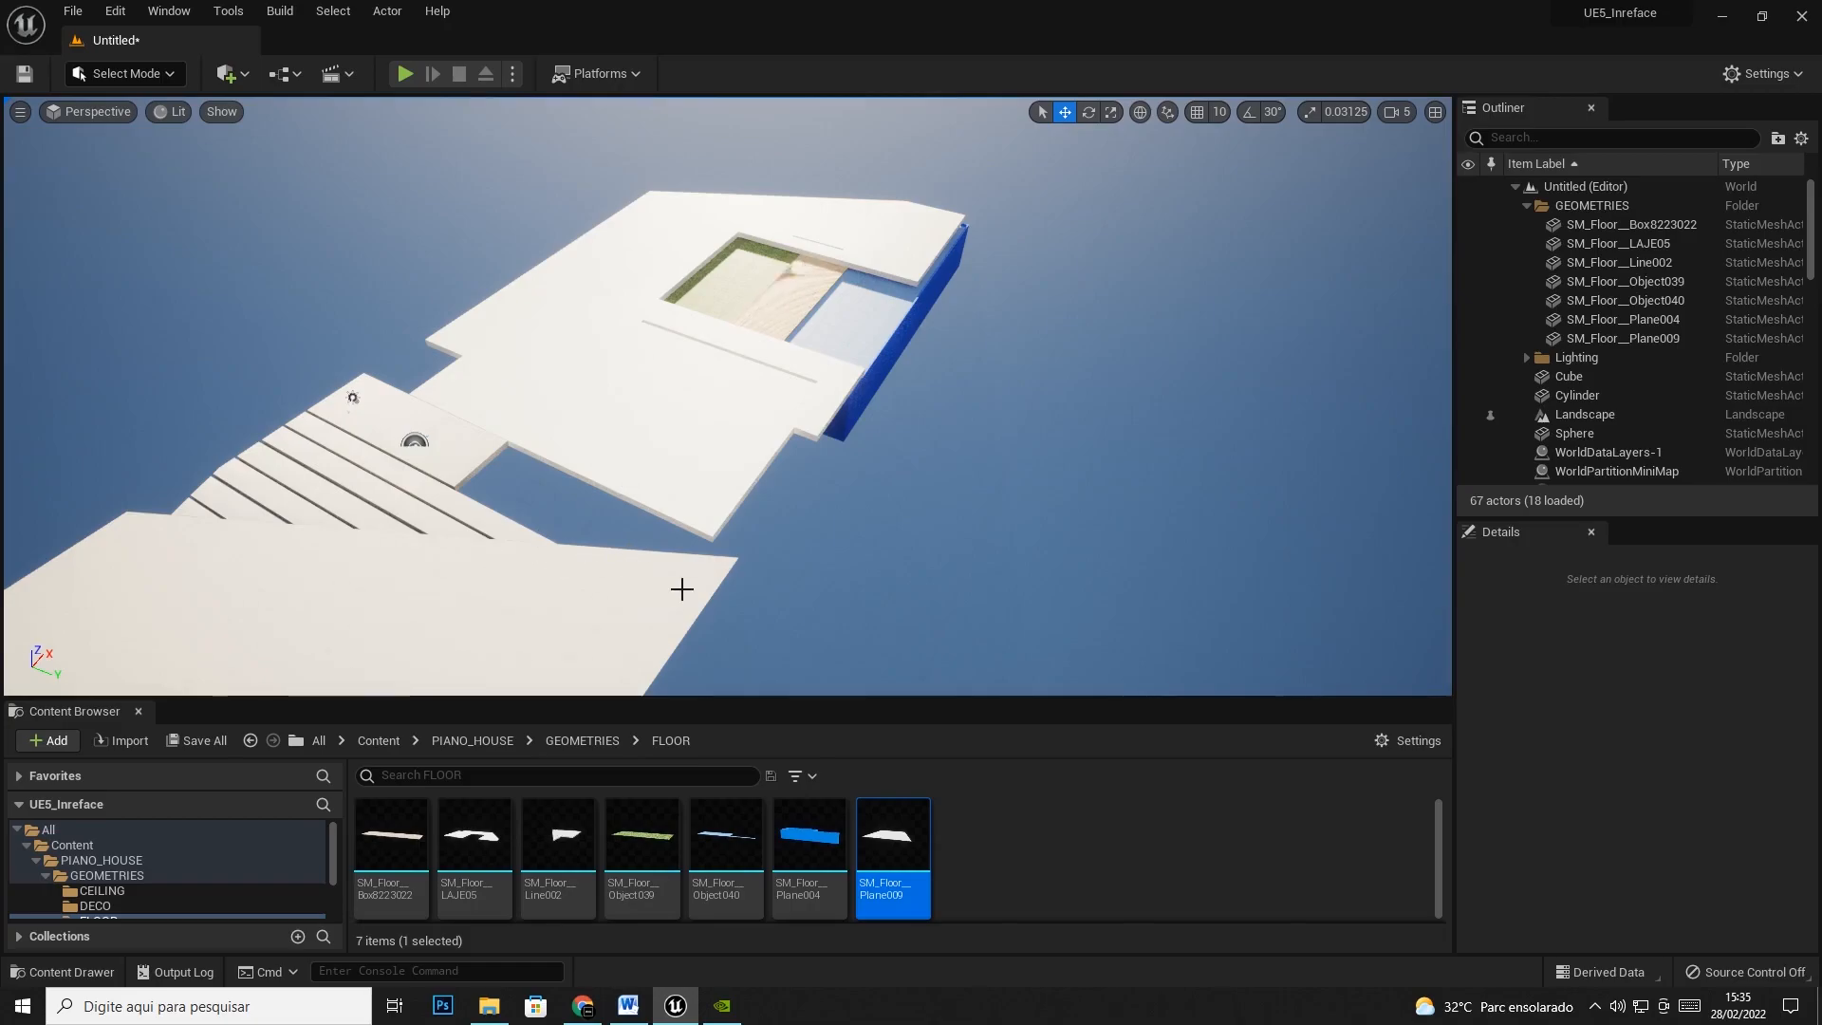
Place all 13 meshes from the WALL content folder into the level over the floor
scroll(104, 893, "down", 3)
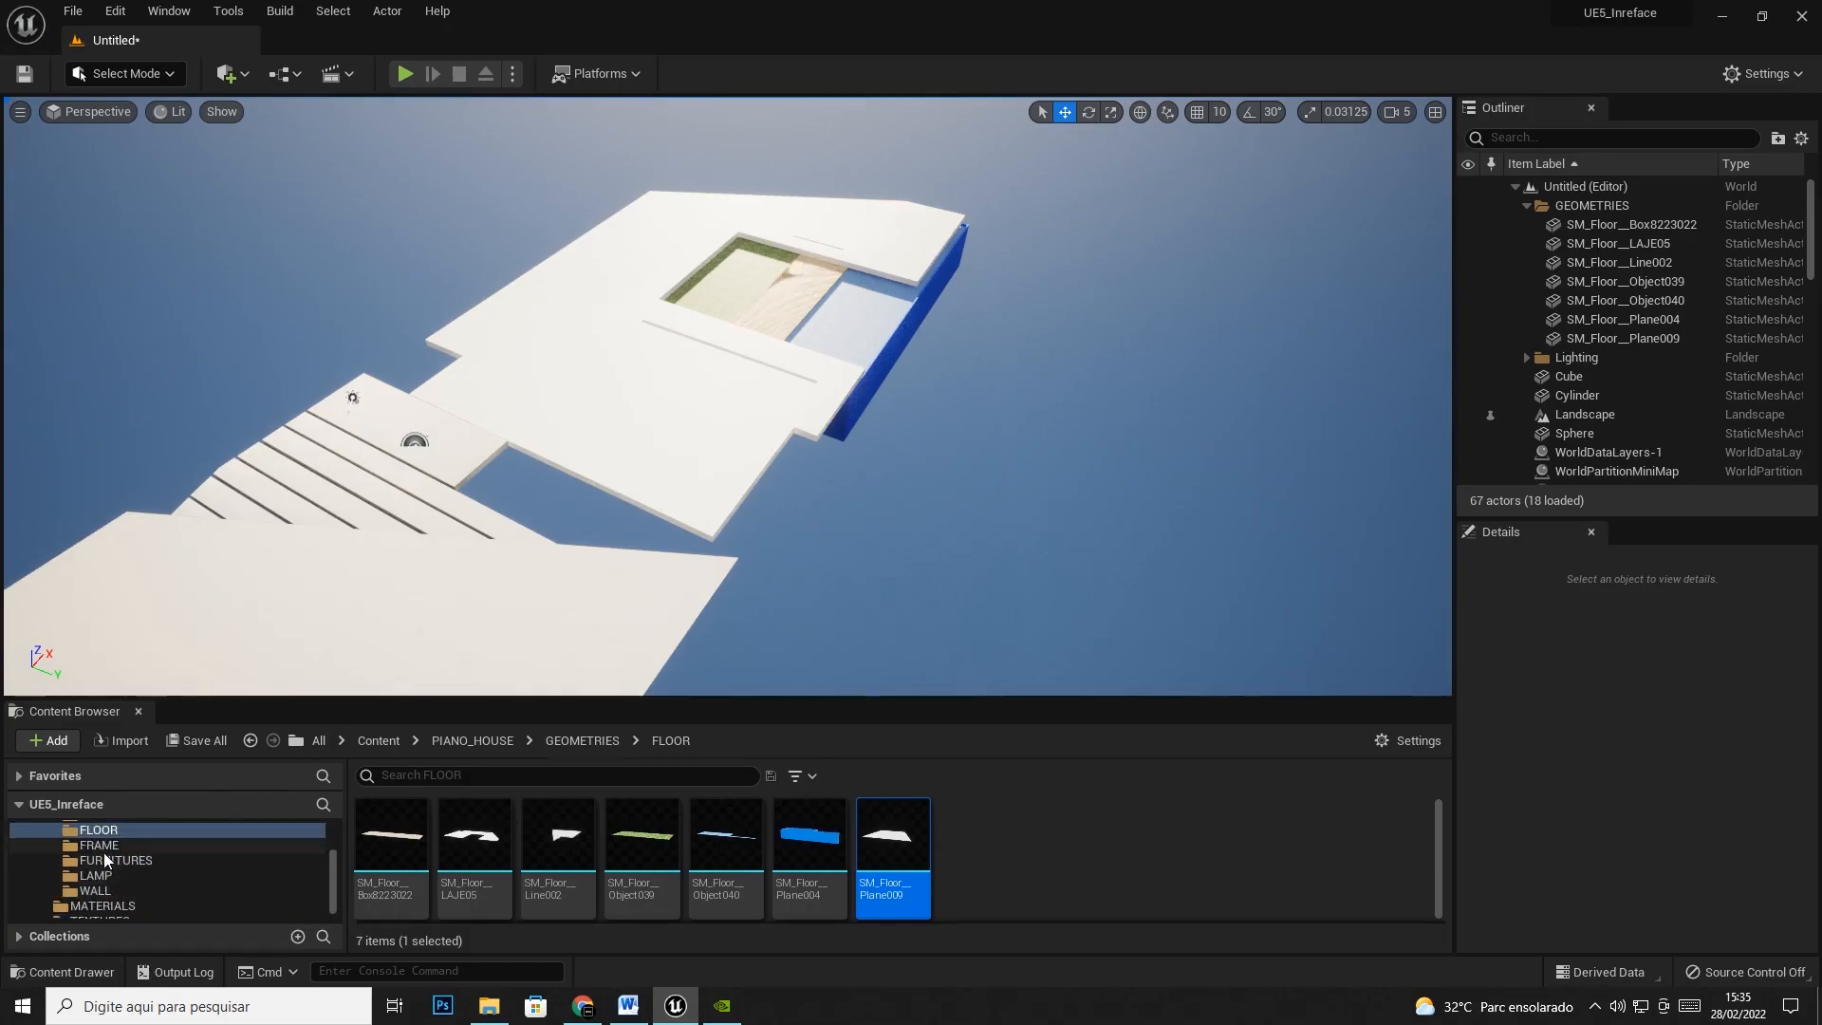
scroll(104, 859, "up", 1)
scroll(102, 867, "down", 1)
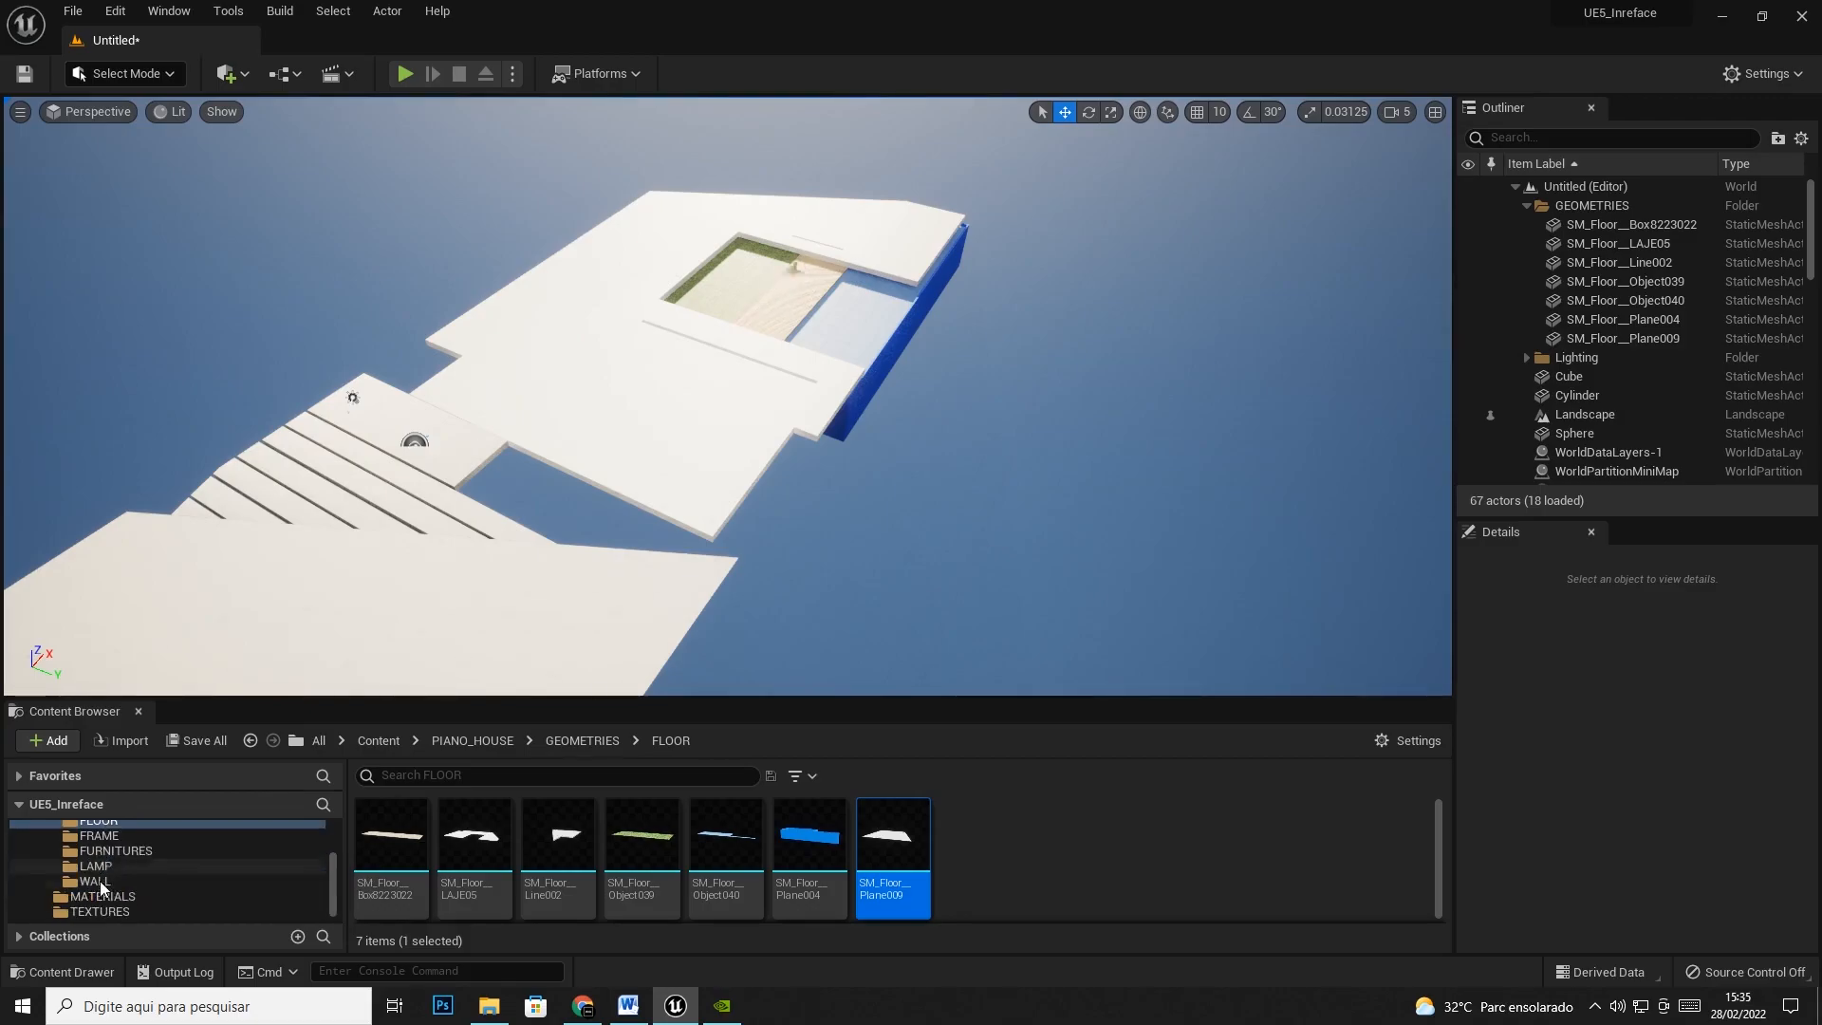
left_click(100, 882)
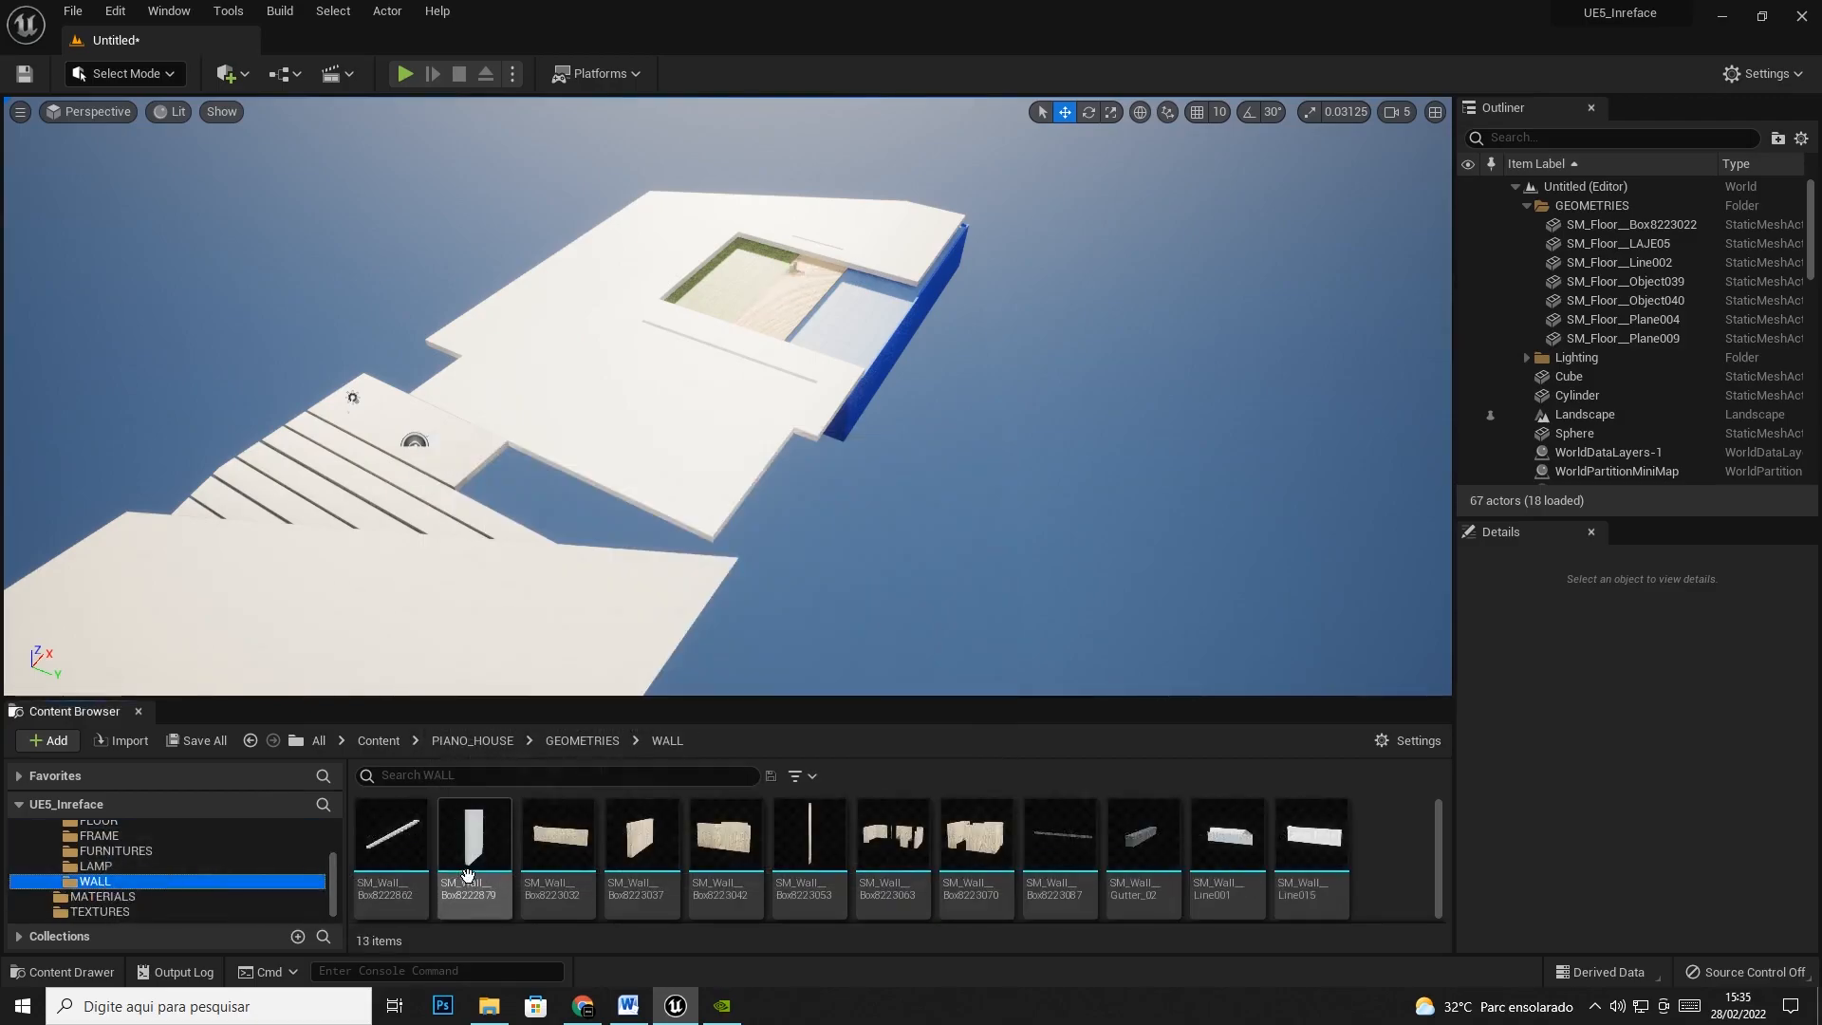
left_click(391, 847)
scroll(763, 830, "down", 3)
scroll(646, 845, "up", 1)
left_click(393, 889, "shift")
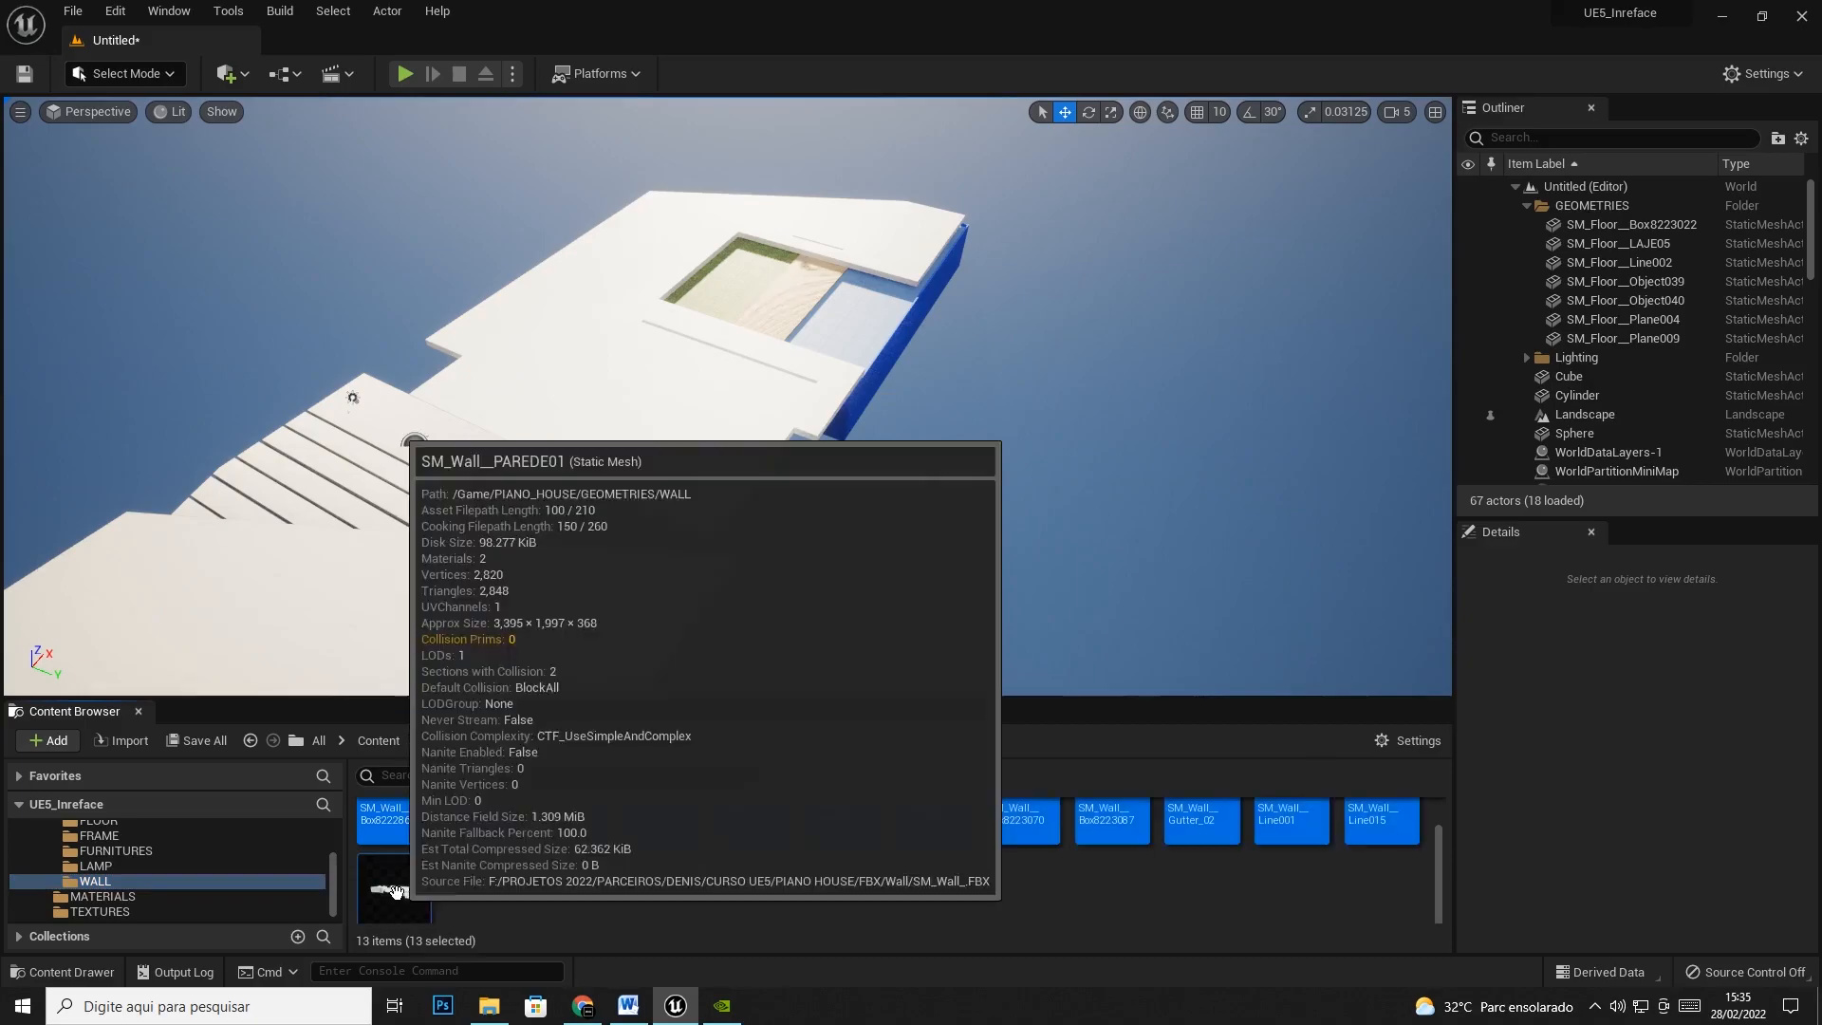
left_click_drag(394, 890, 438, 409)
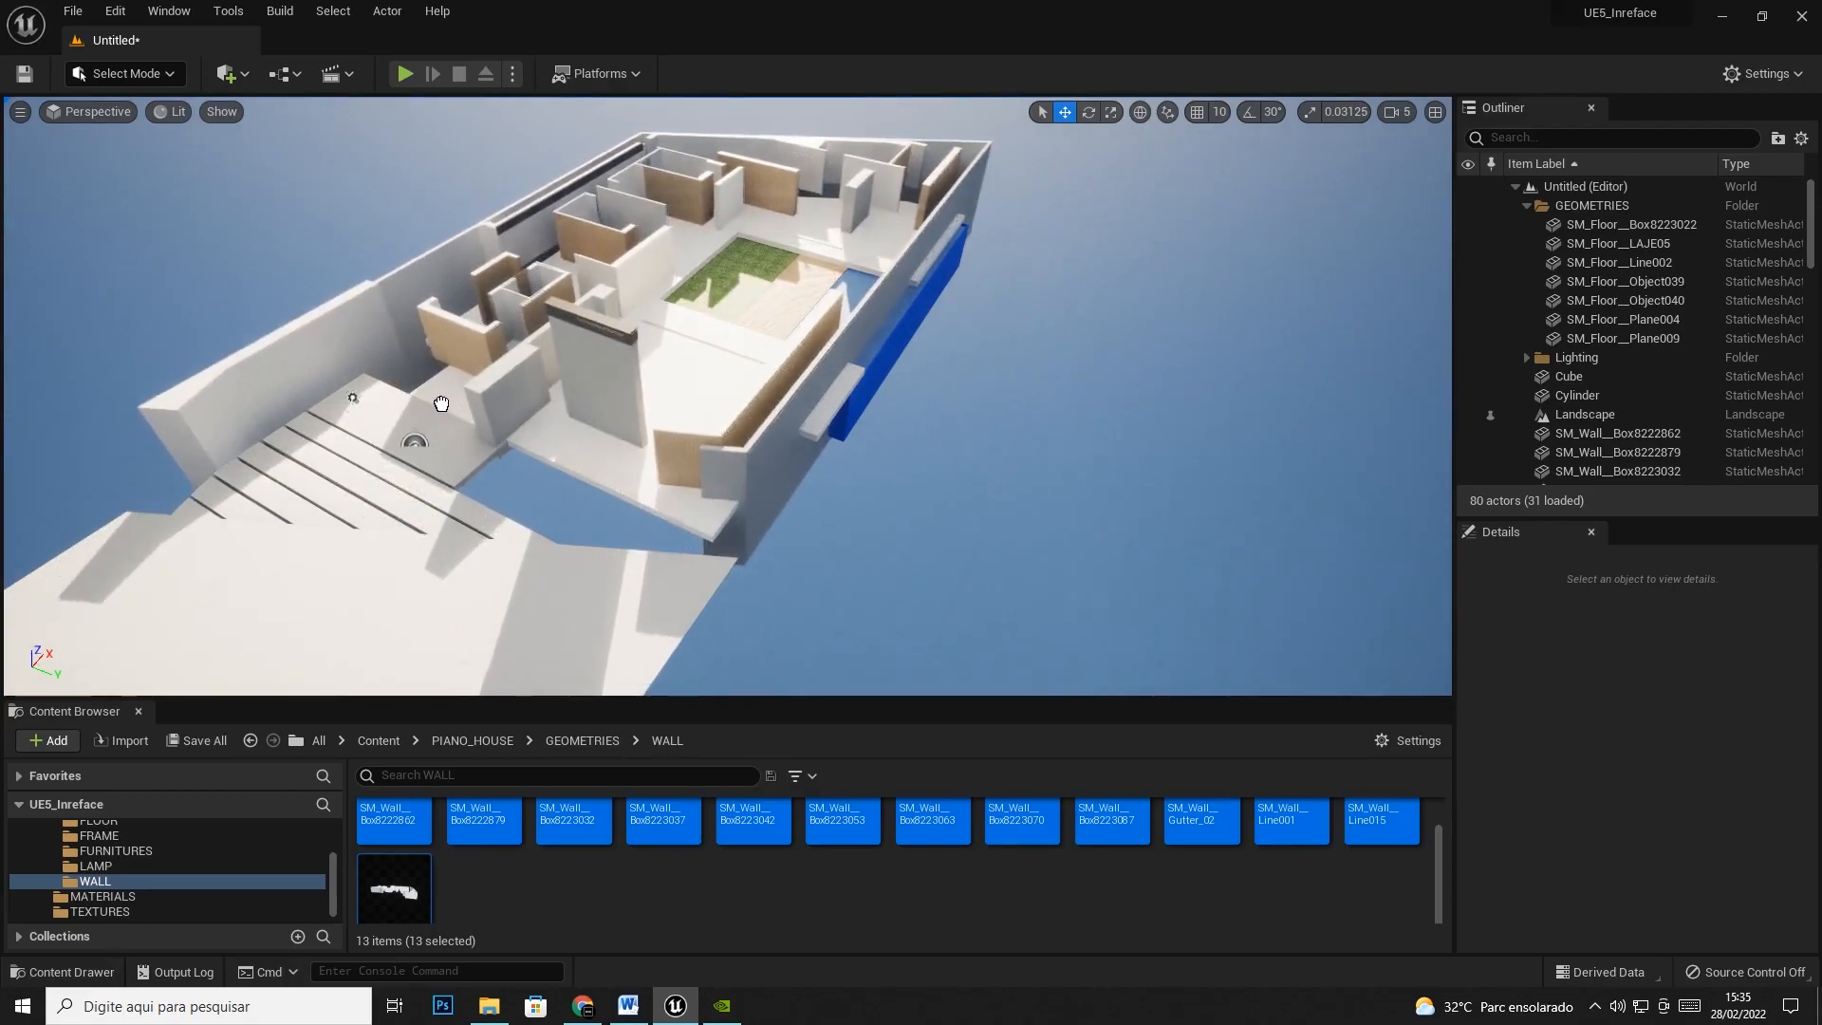
Set the shared location of the 13 placed wall meshes to 0, 0, 0 and deselect them
left_click_drag(499, 426, 755, 355)
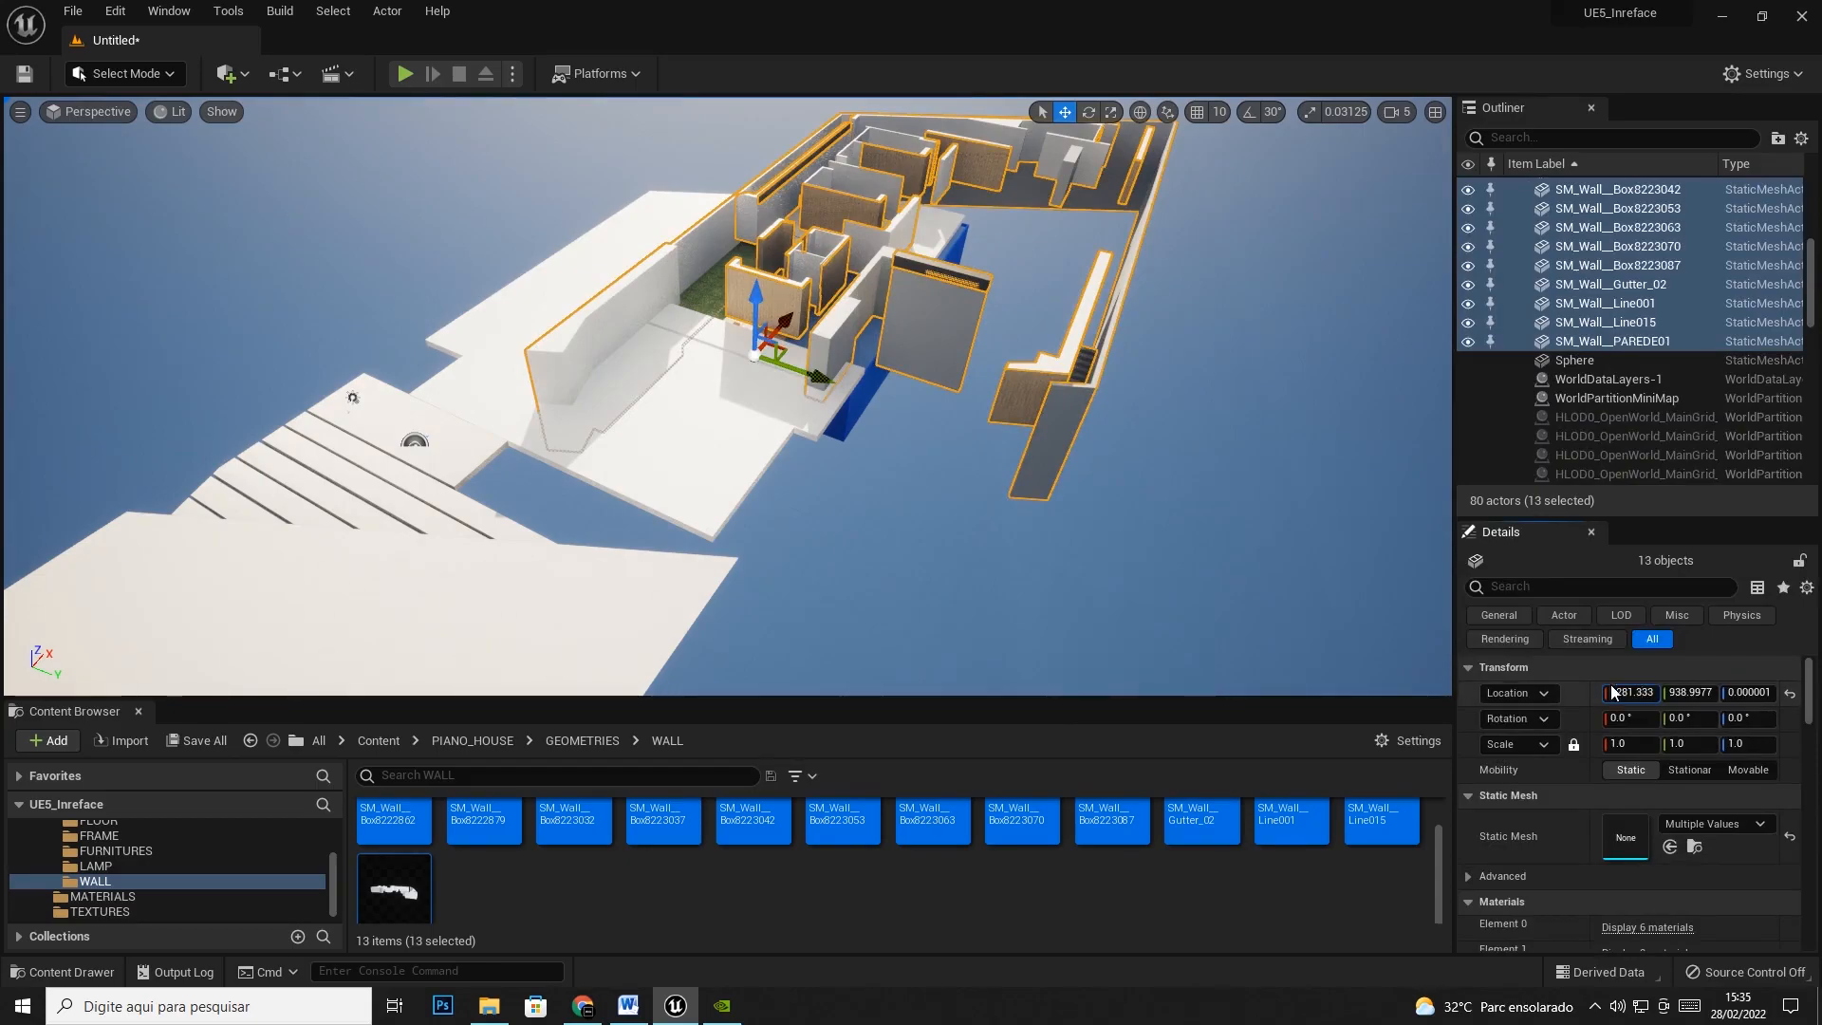
key("Tab")
type("0")
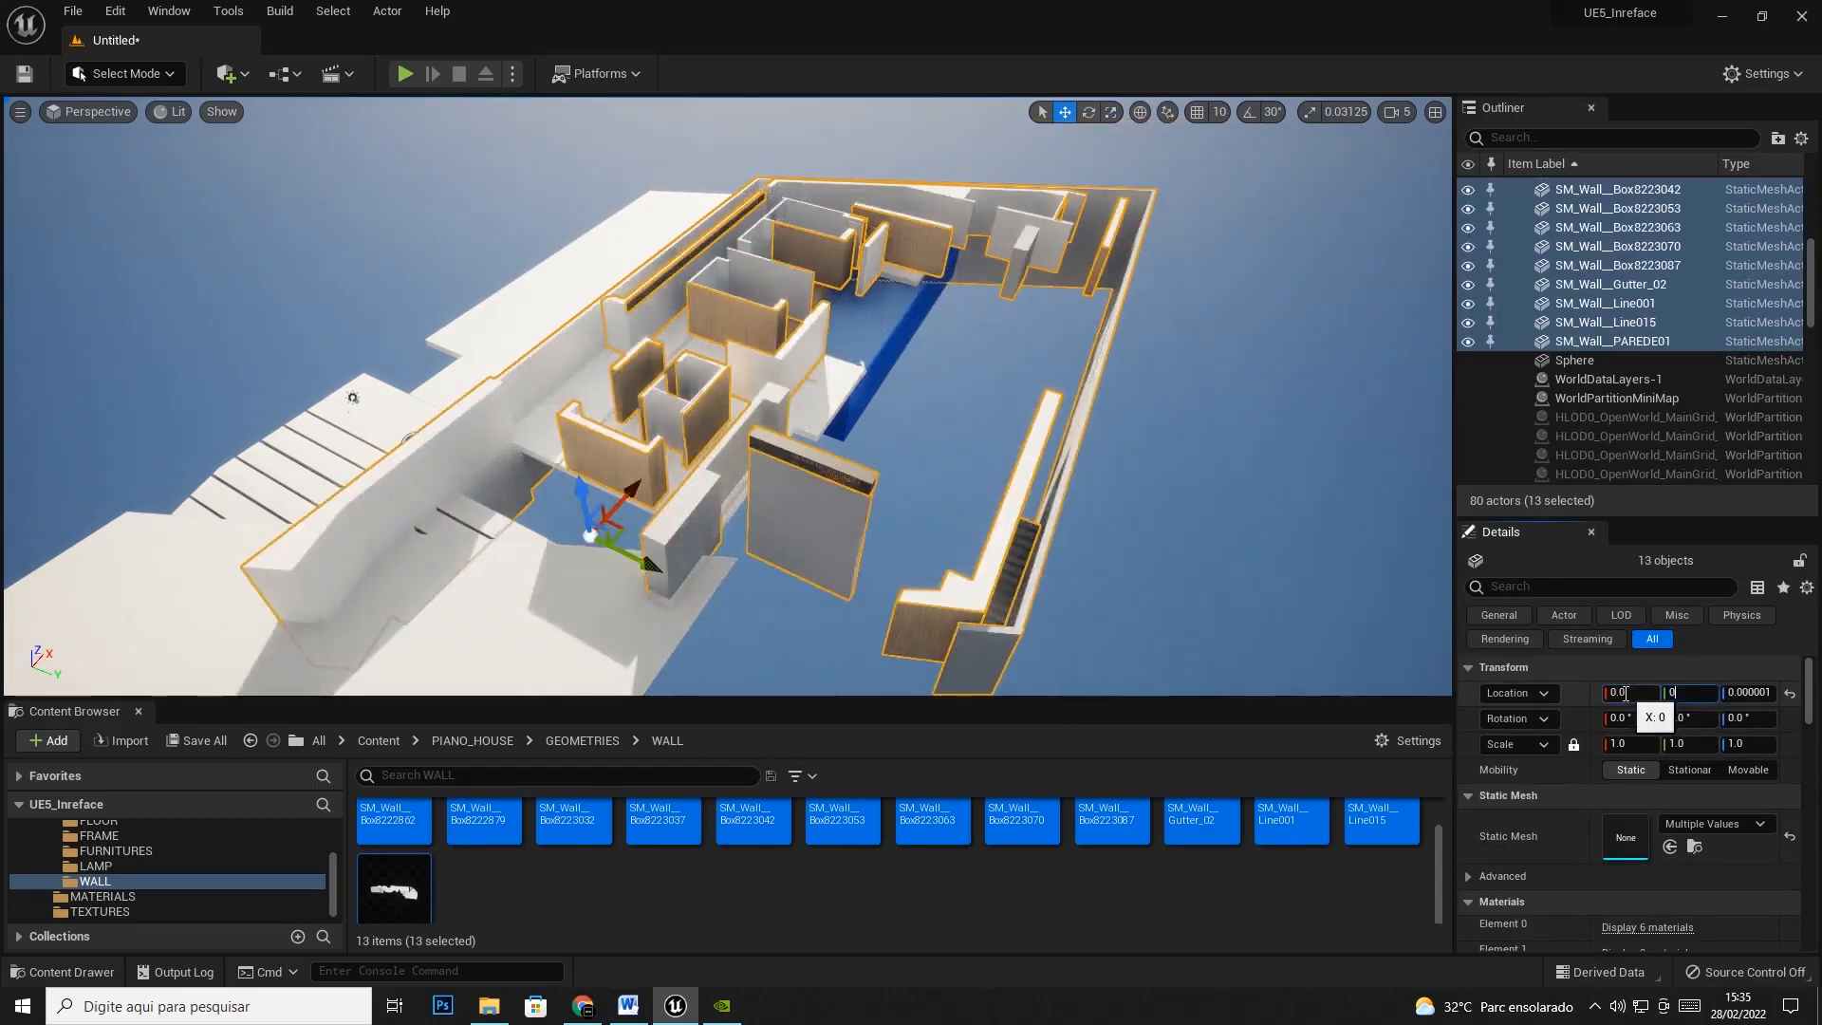
key("Tab")
type("0")
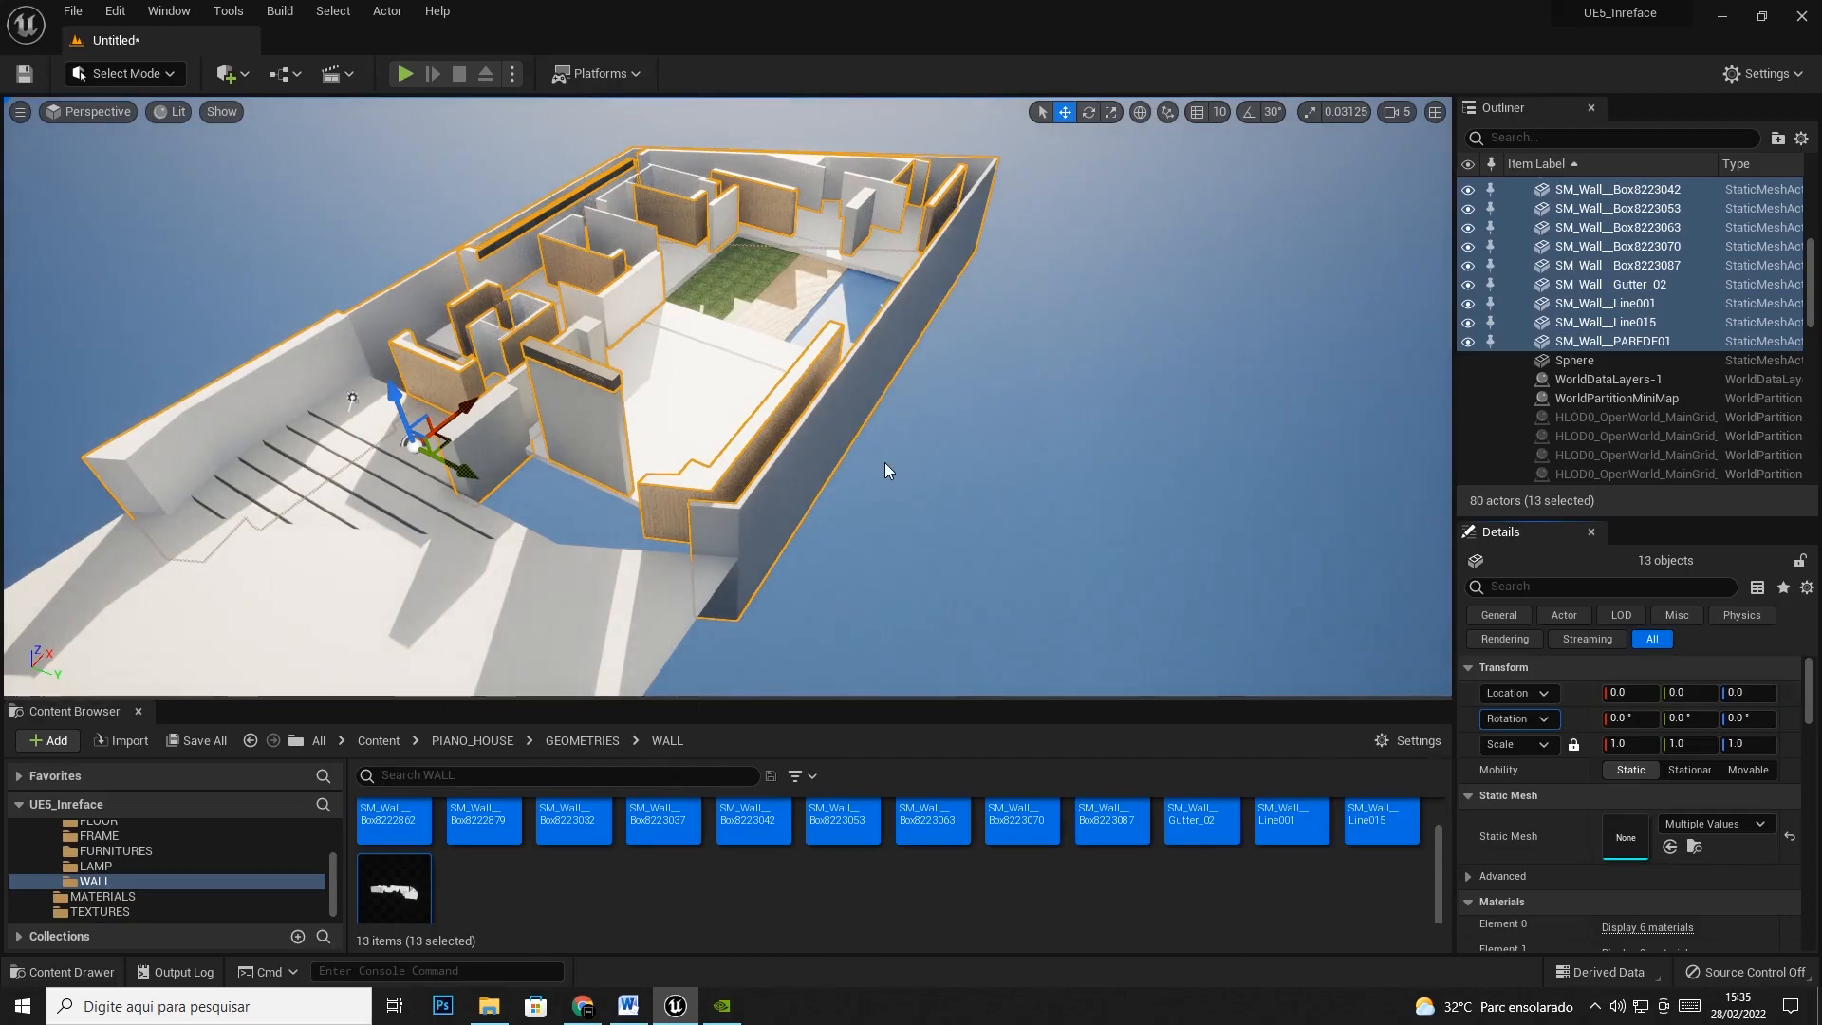
left_click(883, 463)
mouse_move(875, 463)
right_mouse_down()
mouse_move(512, 484)
mouse_move(883, 480)
right_mouse_up()
right_click_drag(1015, 380, 1021, 327)
Move the wall actors from SM_Wall__Box8222862 through SM_Wall__PAREDE01 into the GEOMETRIES Outliner folder
scroll(1809, 292, "up", 10)
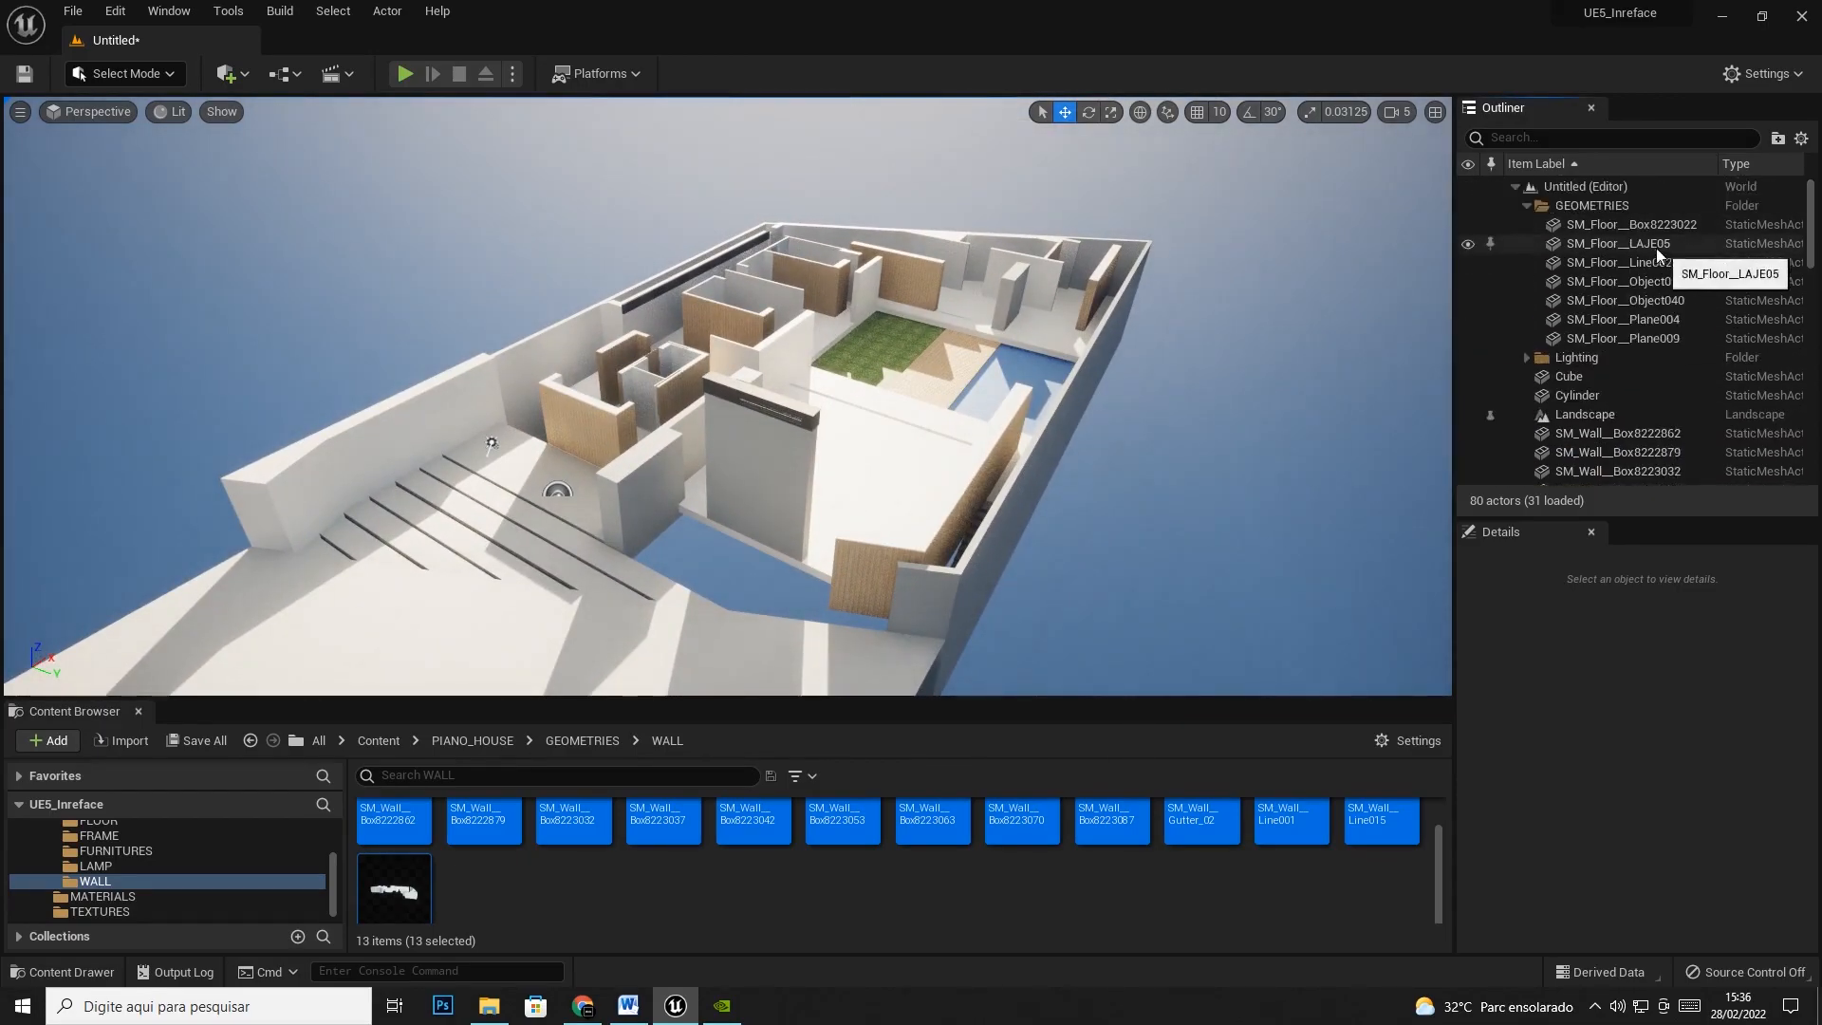
left_click(1587, 433)
scroll(1587, 429, "down", 6)
left_click(1591, 292, "shift")
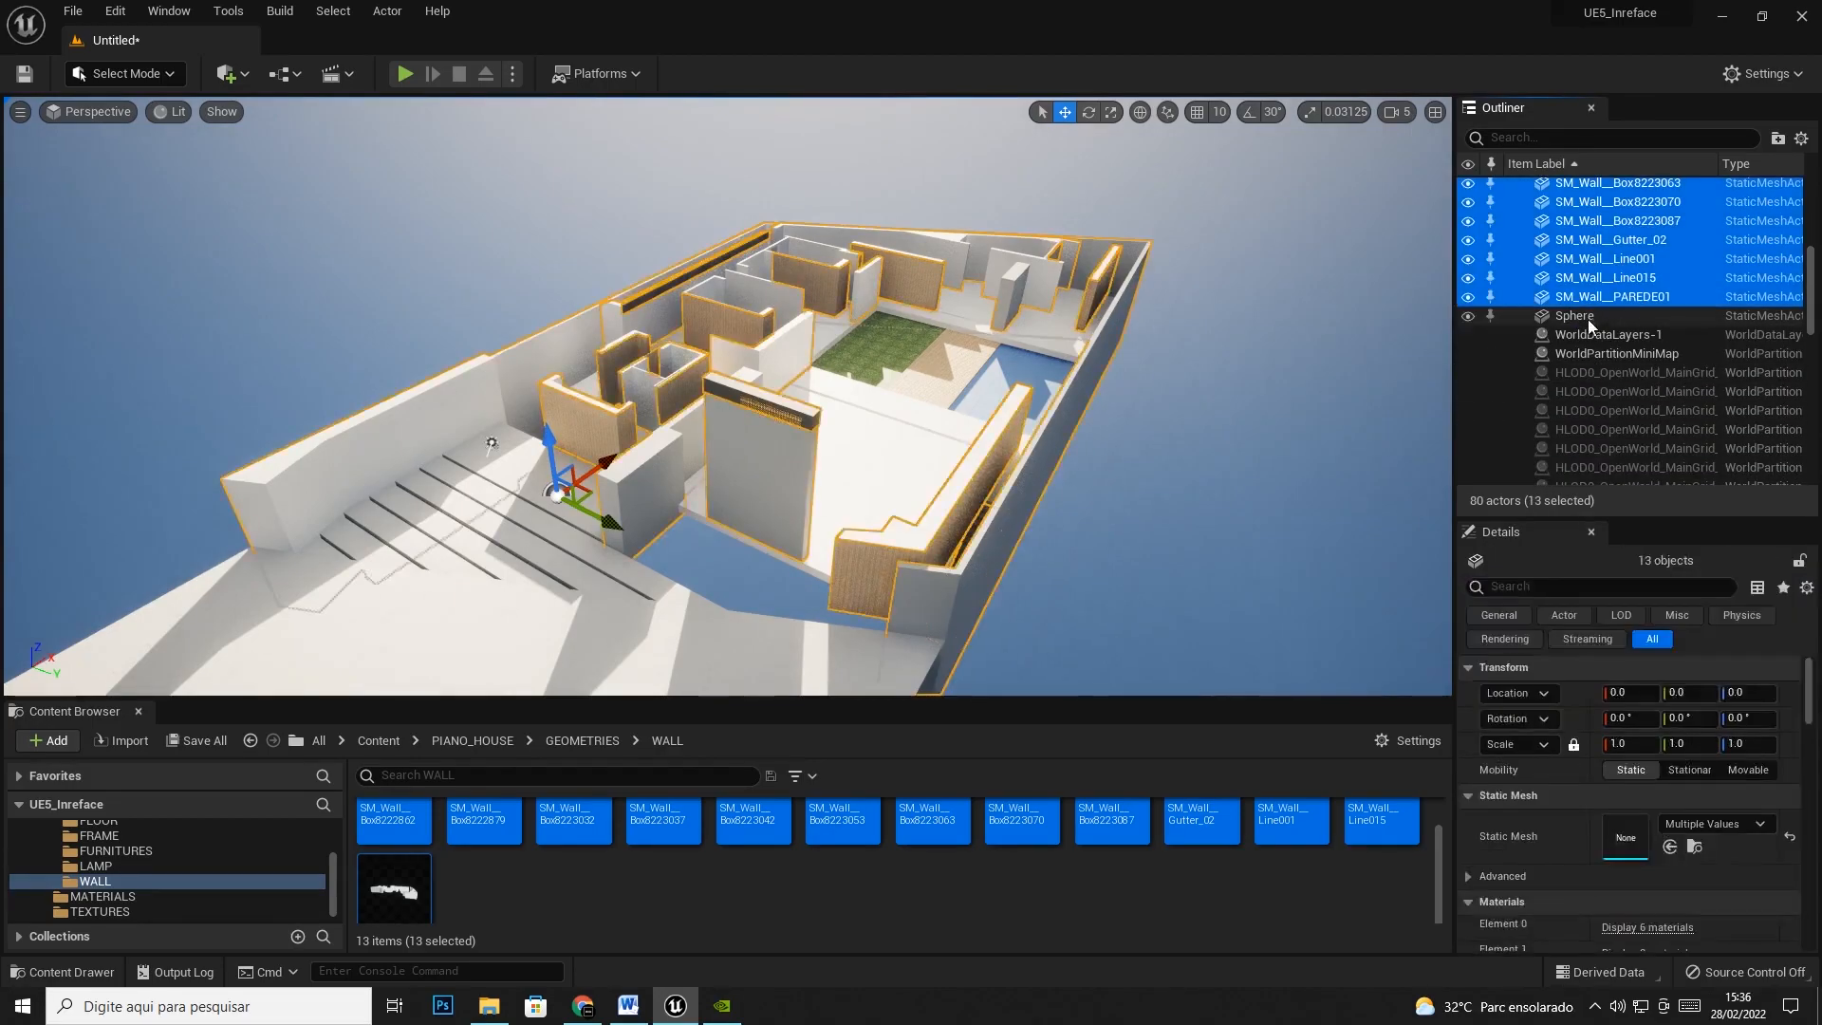
scroll(1602, 342, "up", 3)
scroll(1604, 353, "up", 3)
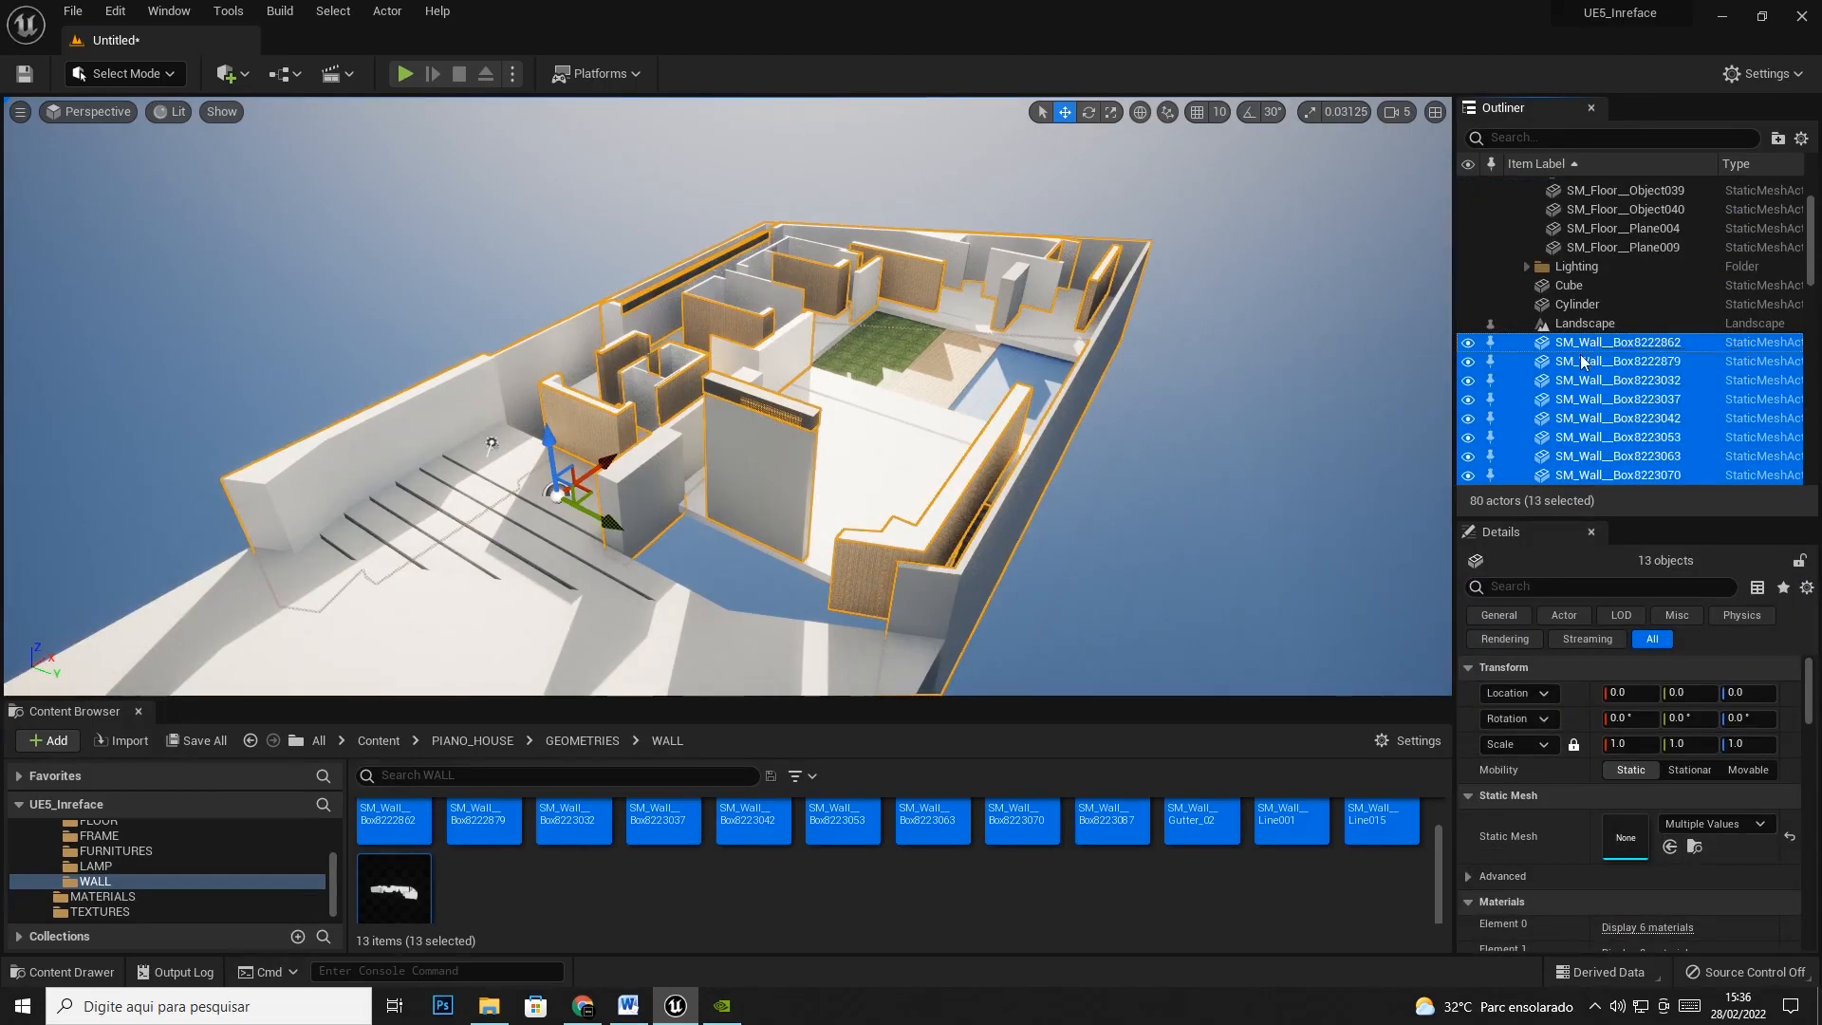
scroll(1570, 370, "down", 2)
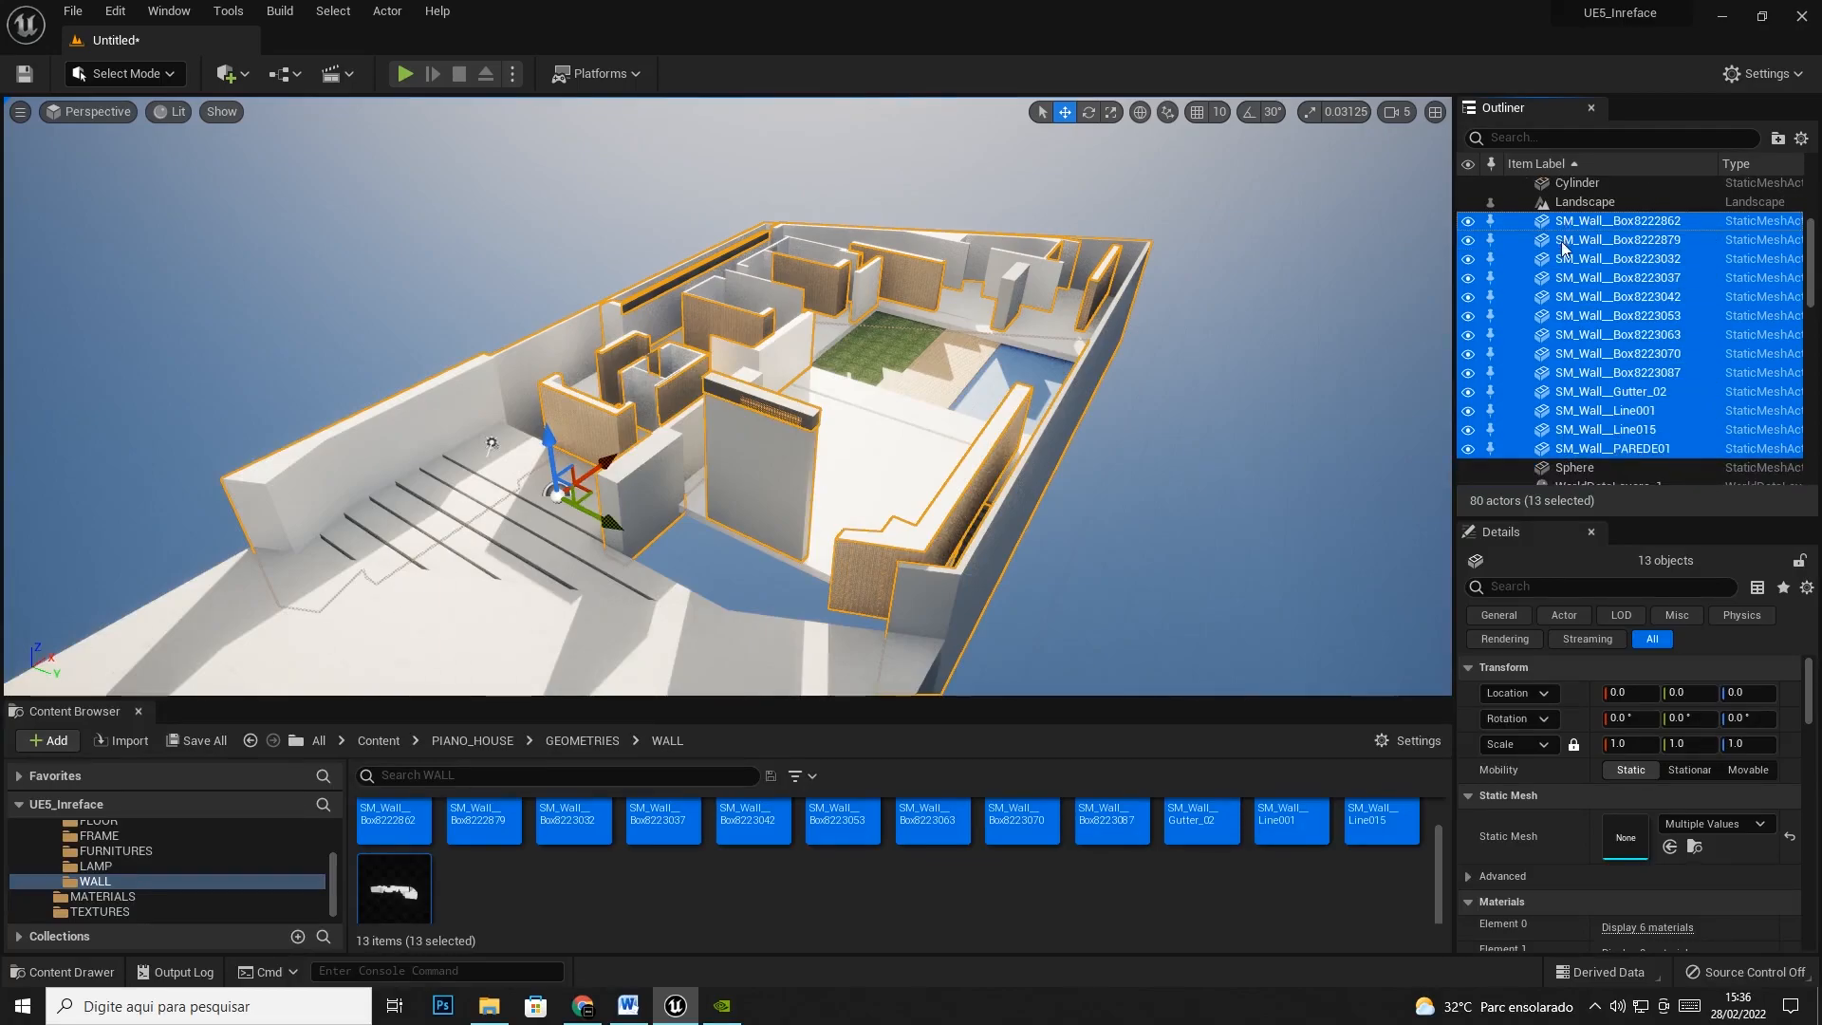
scroll(1574, 377, "down", 4)
scroll(1576, 380, "up", 7)
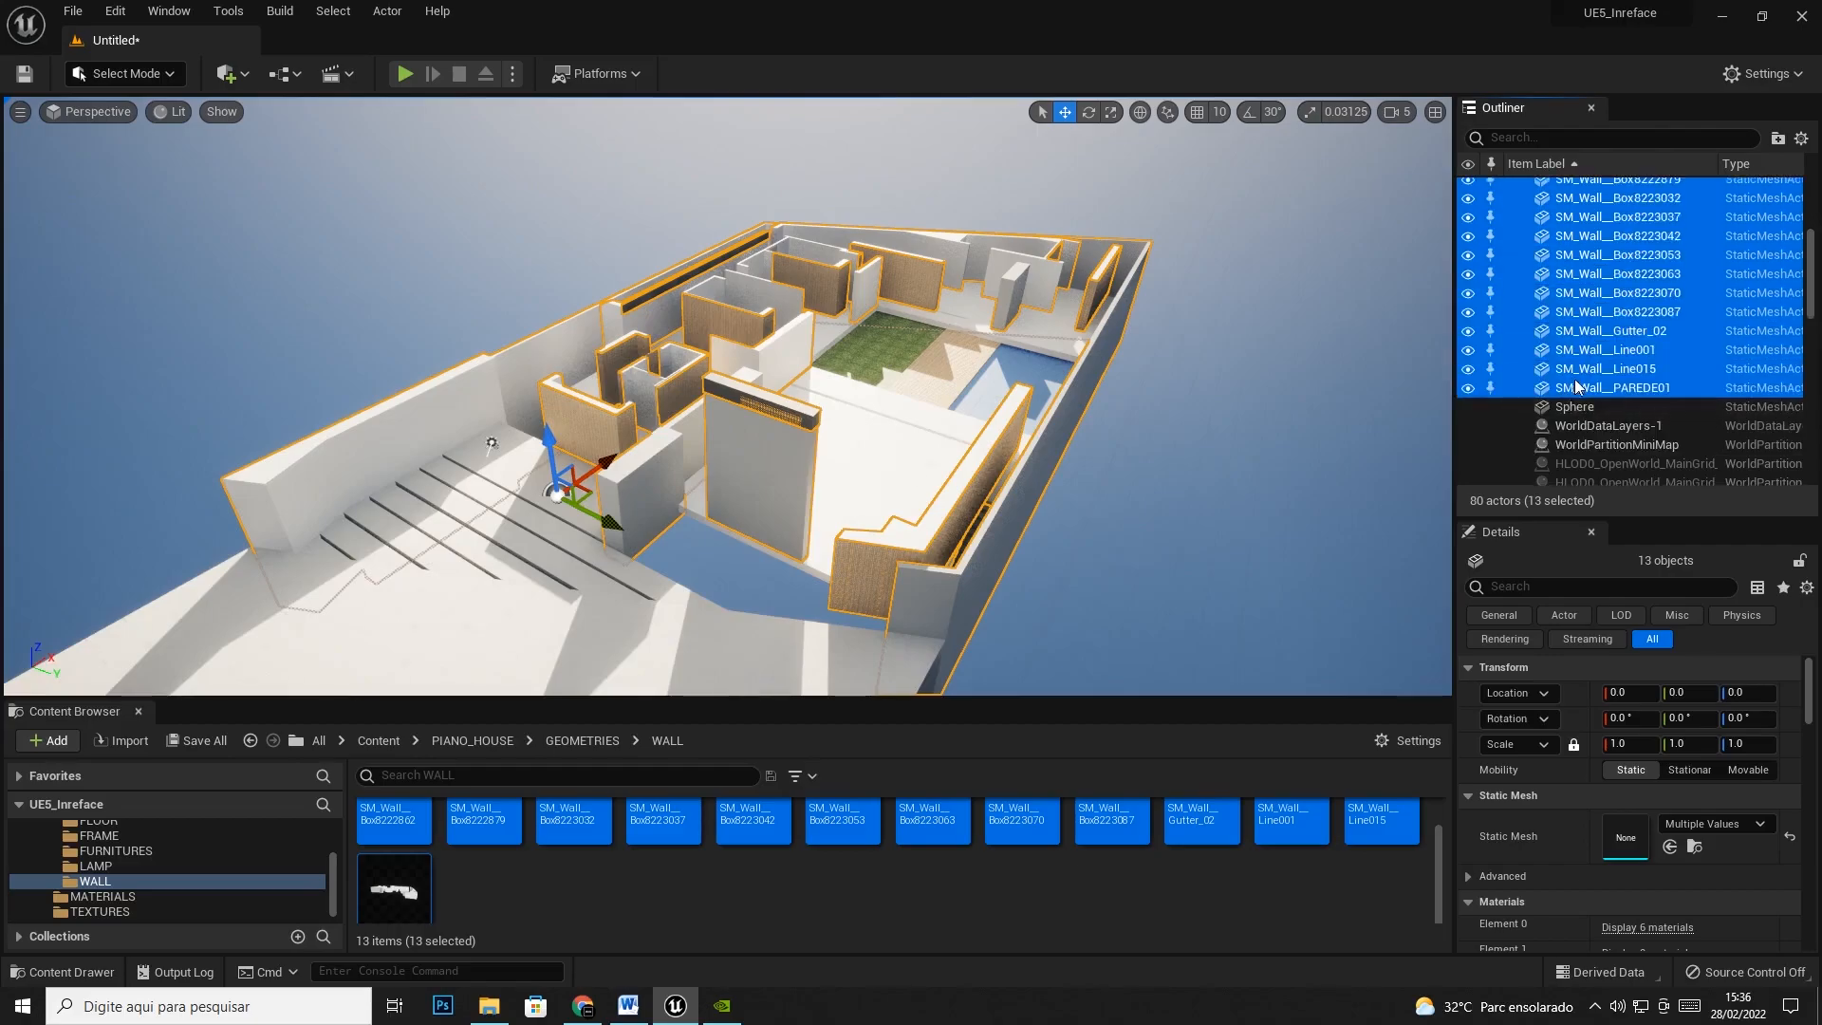
scroll(1577, 412, "up", 1)
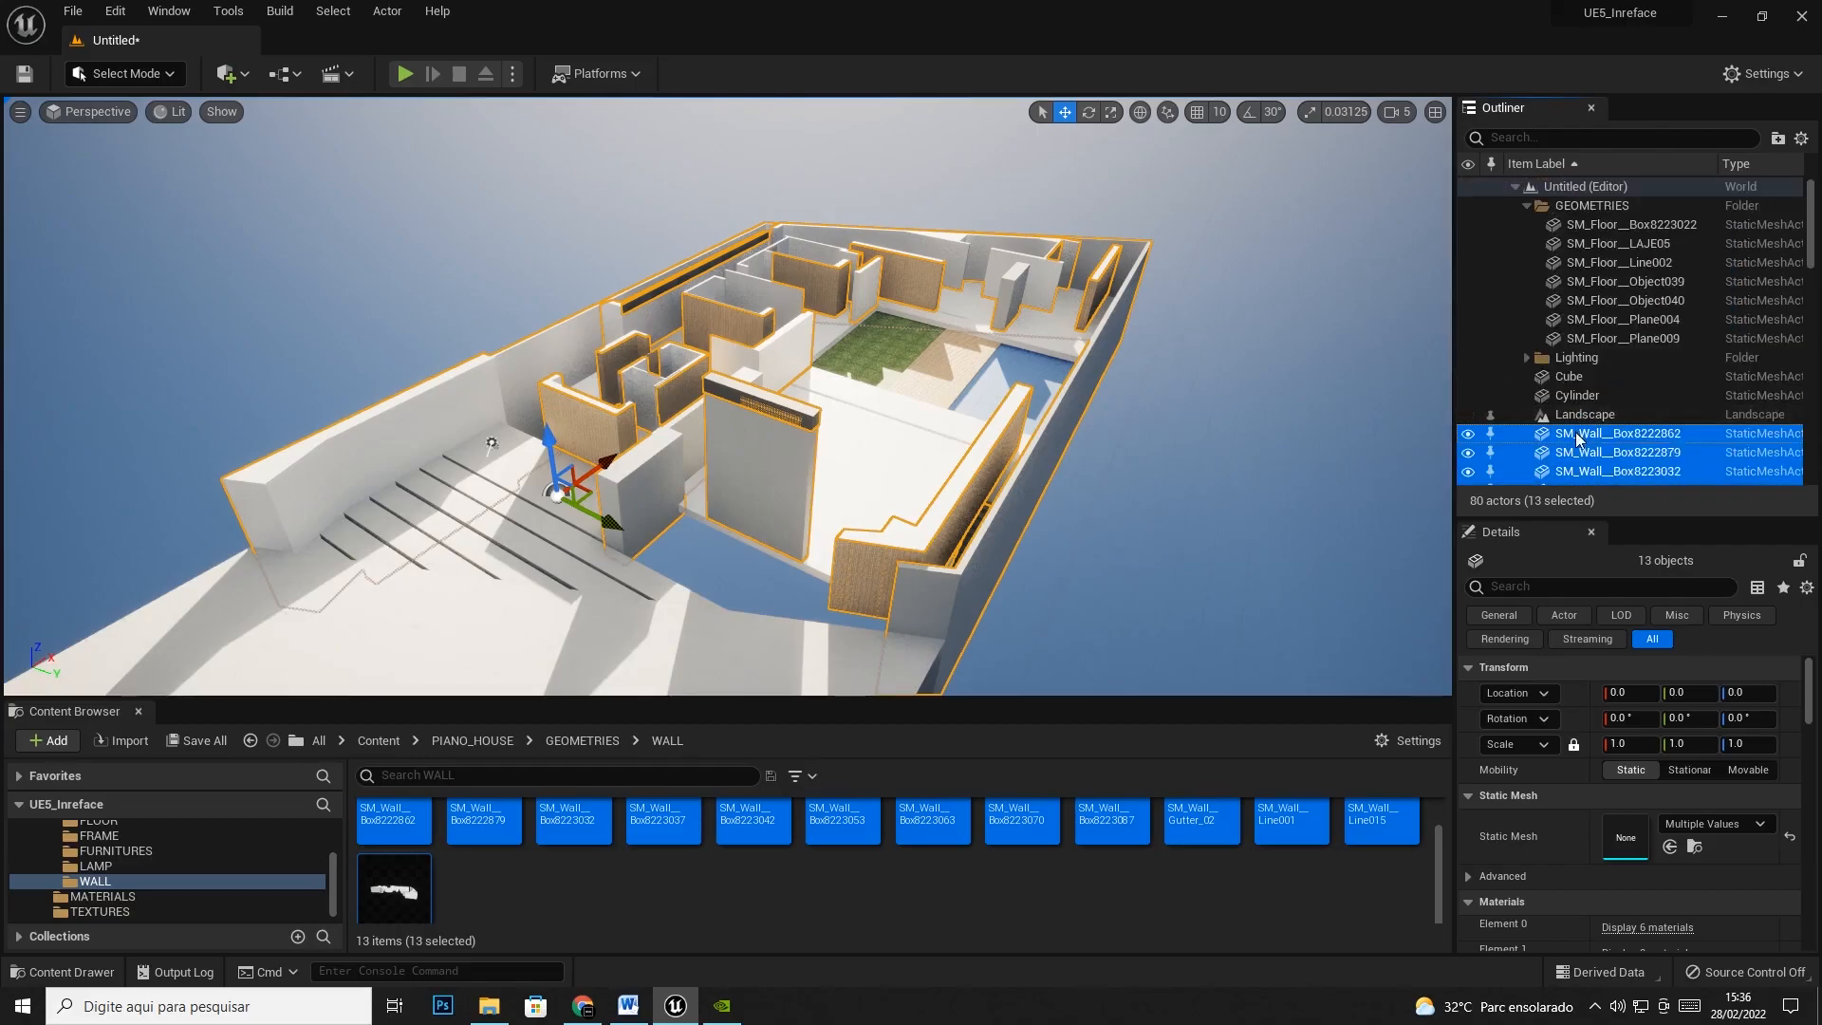
left_click_drag(1606, 438, 1586, 211)
Toggle the visibility of the whole GEOMETRIES folder off and on to check its contents, and clear the selection
left_click(1527, 206)
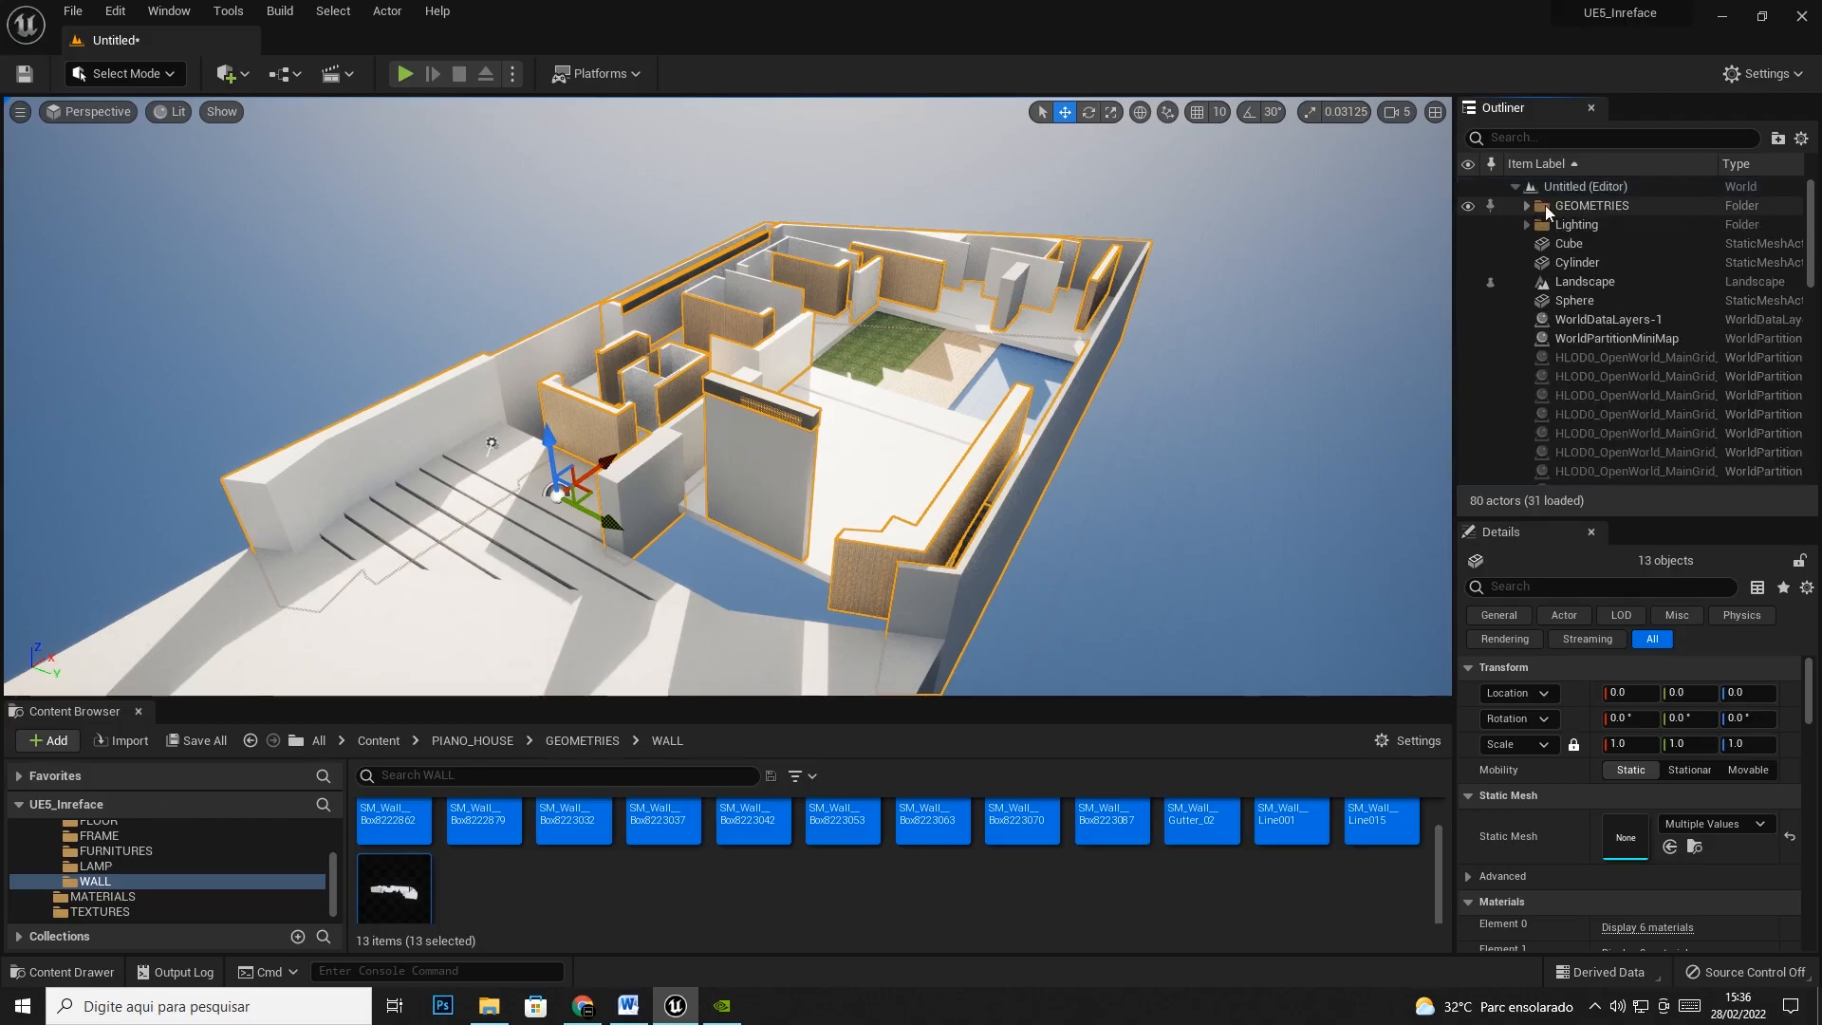
left_click(1466, 207)
left_click(1466, 207)
left_click(1466, 207)
left_click(1466, 206)
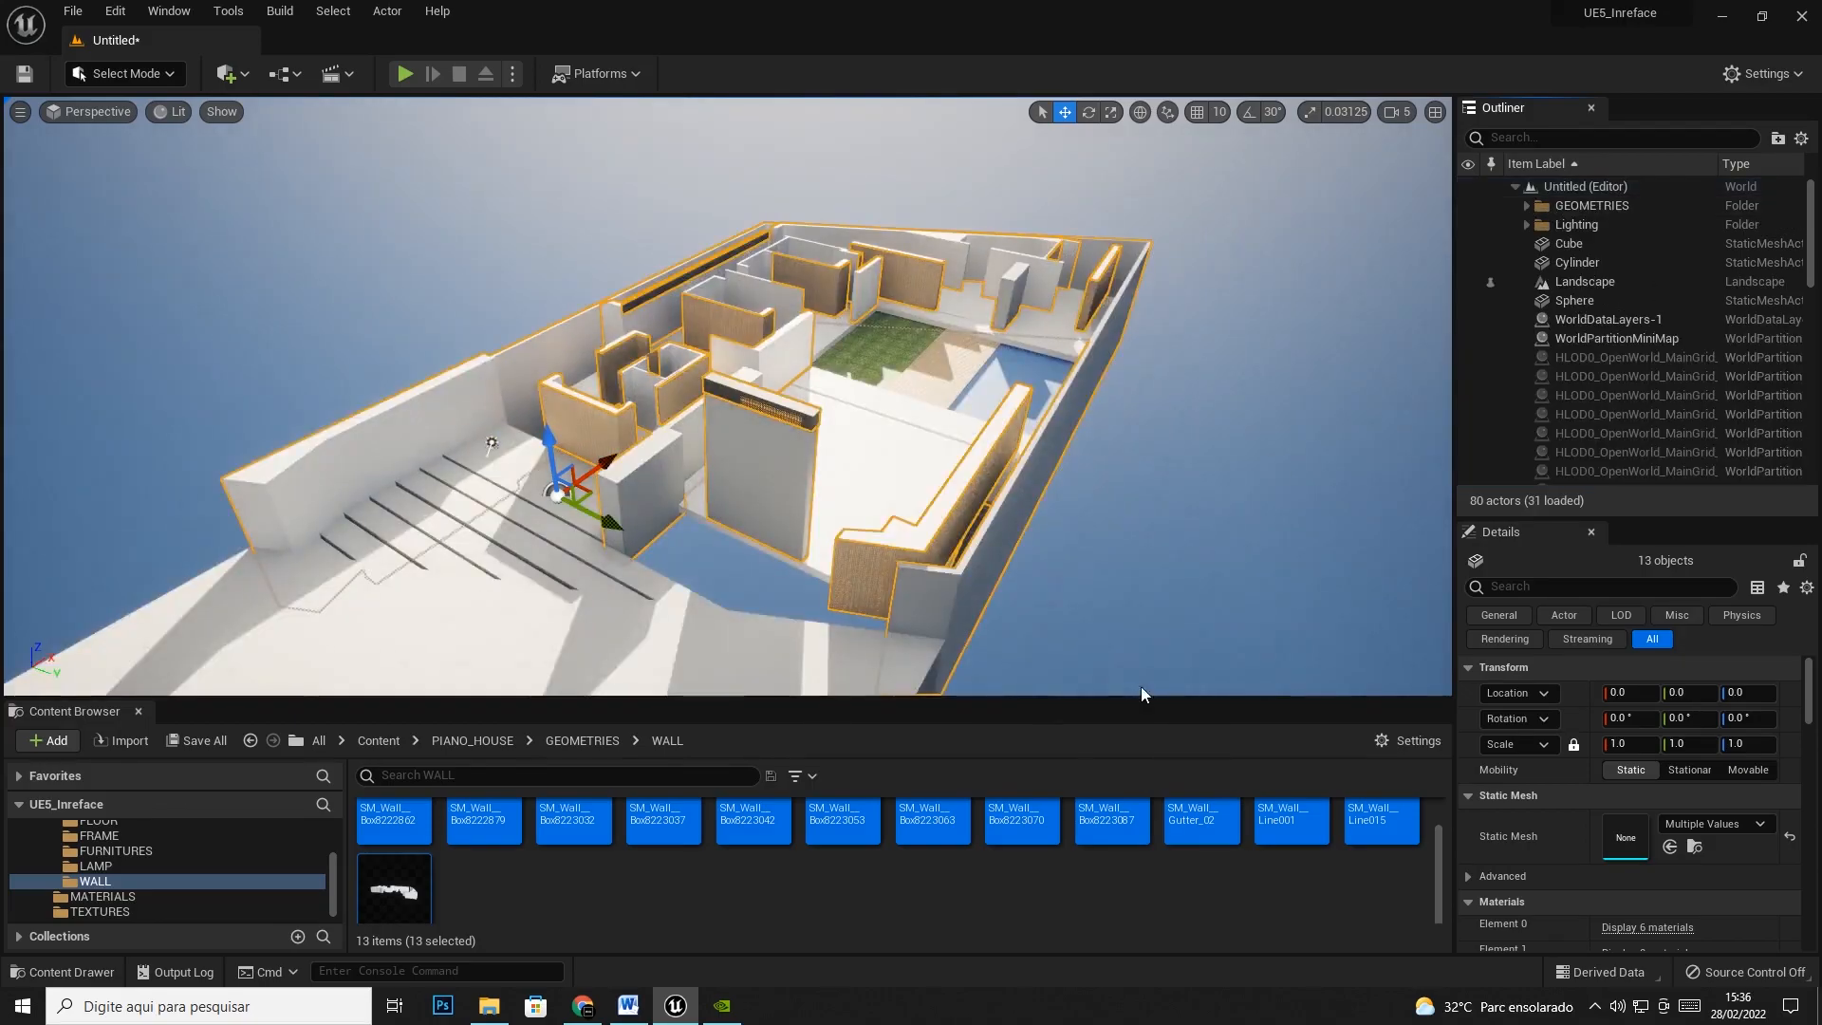
left_click(840, 903)
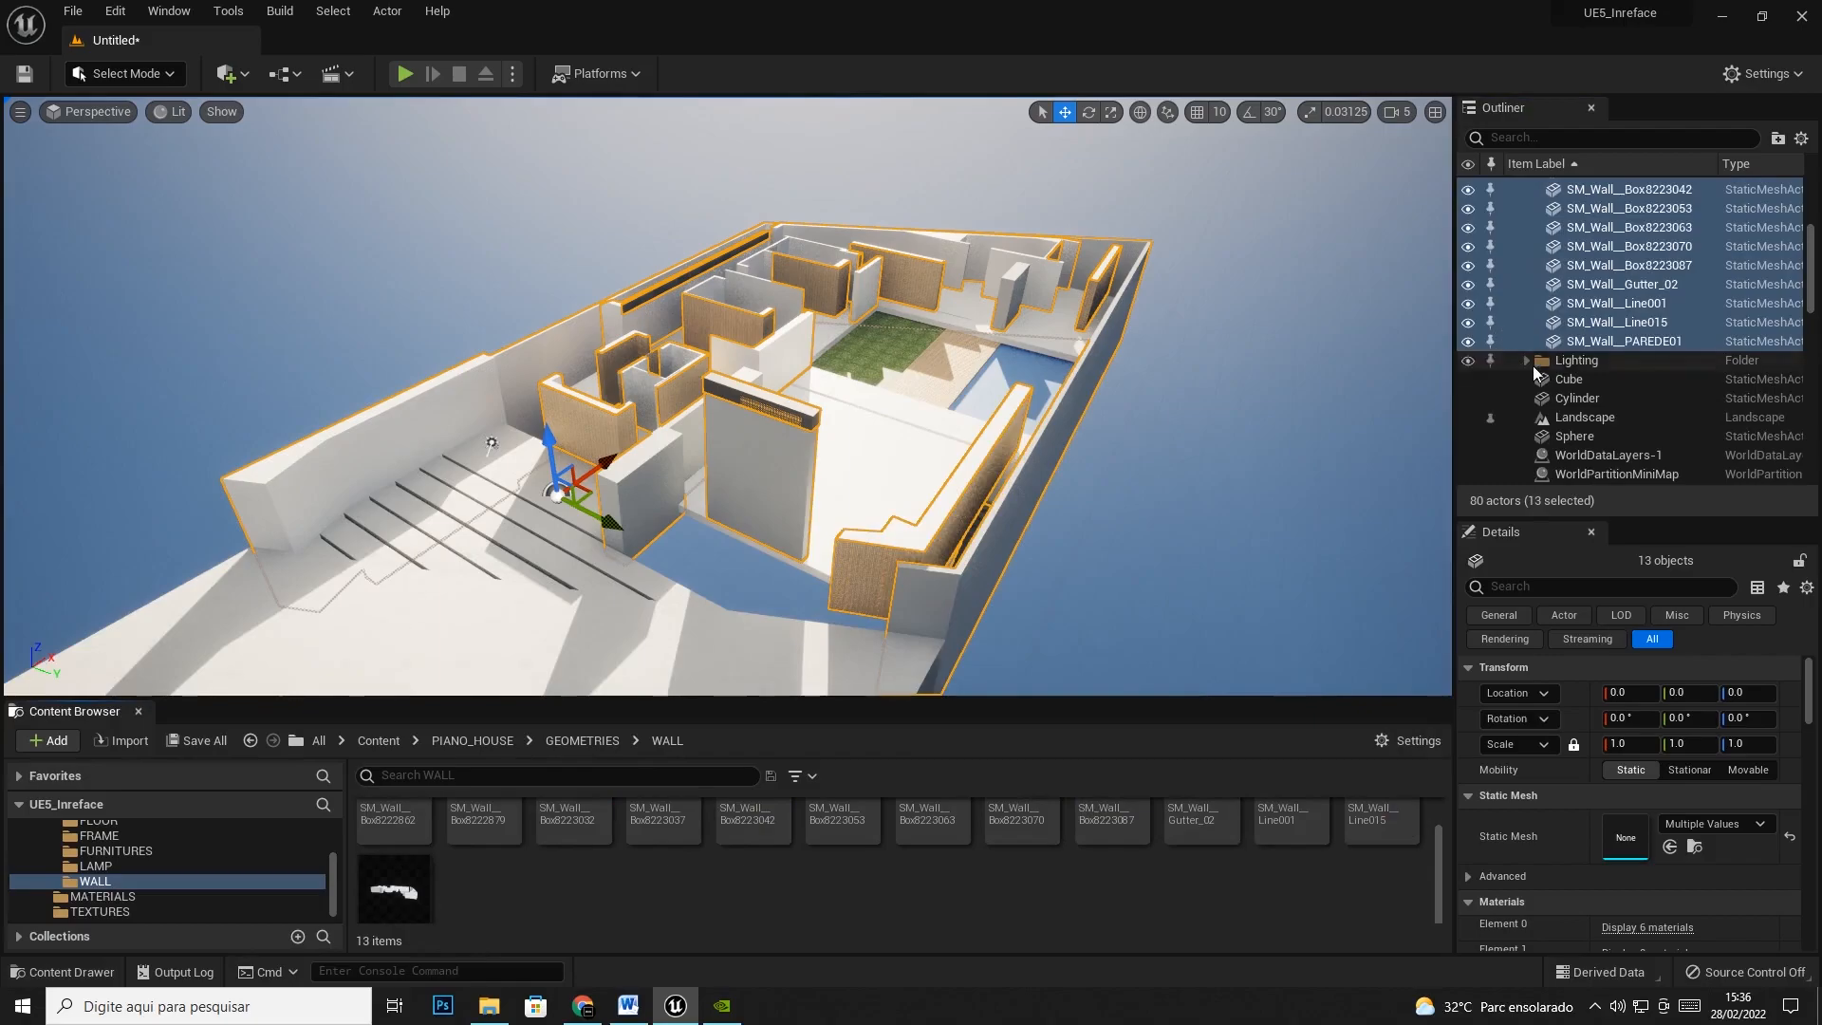
scroll(1556, 375, "up", 3)
left_click(1599, 207)
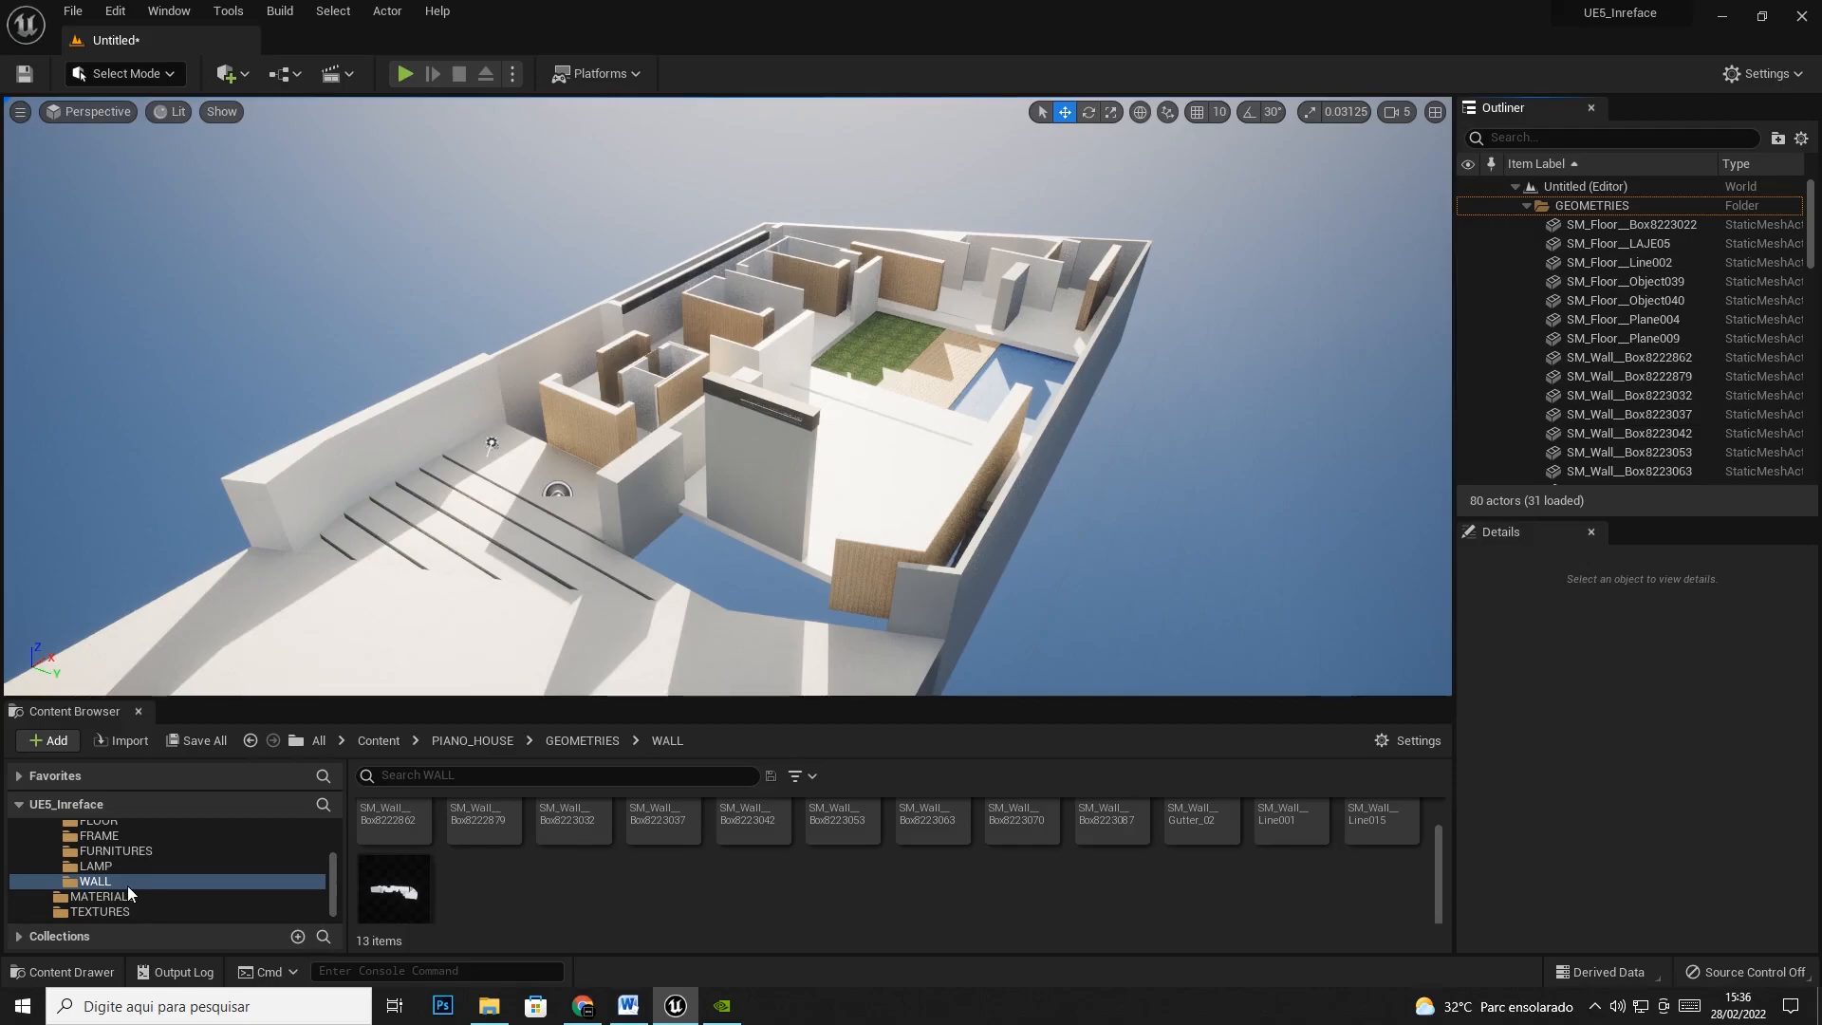
Place all 49 meshes from the FRAME content folder into the level and set their shared location to 0, 0, 0
left_click(98, 836)
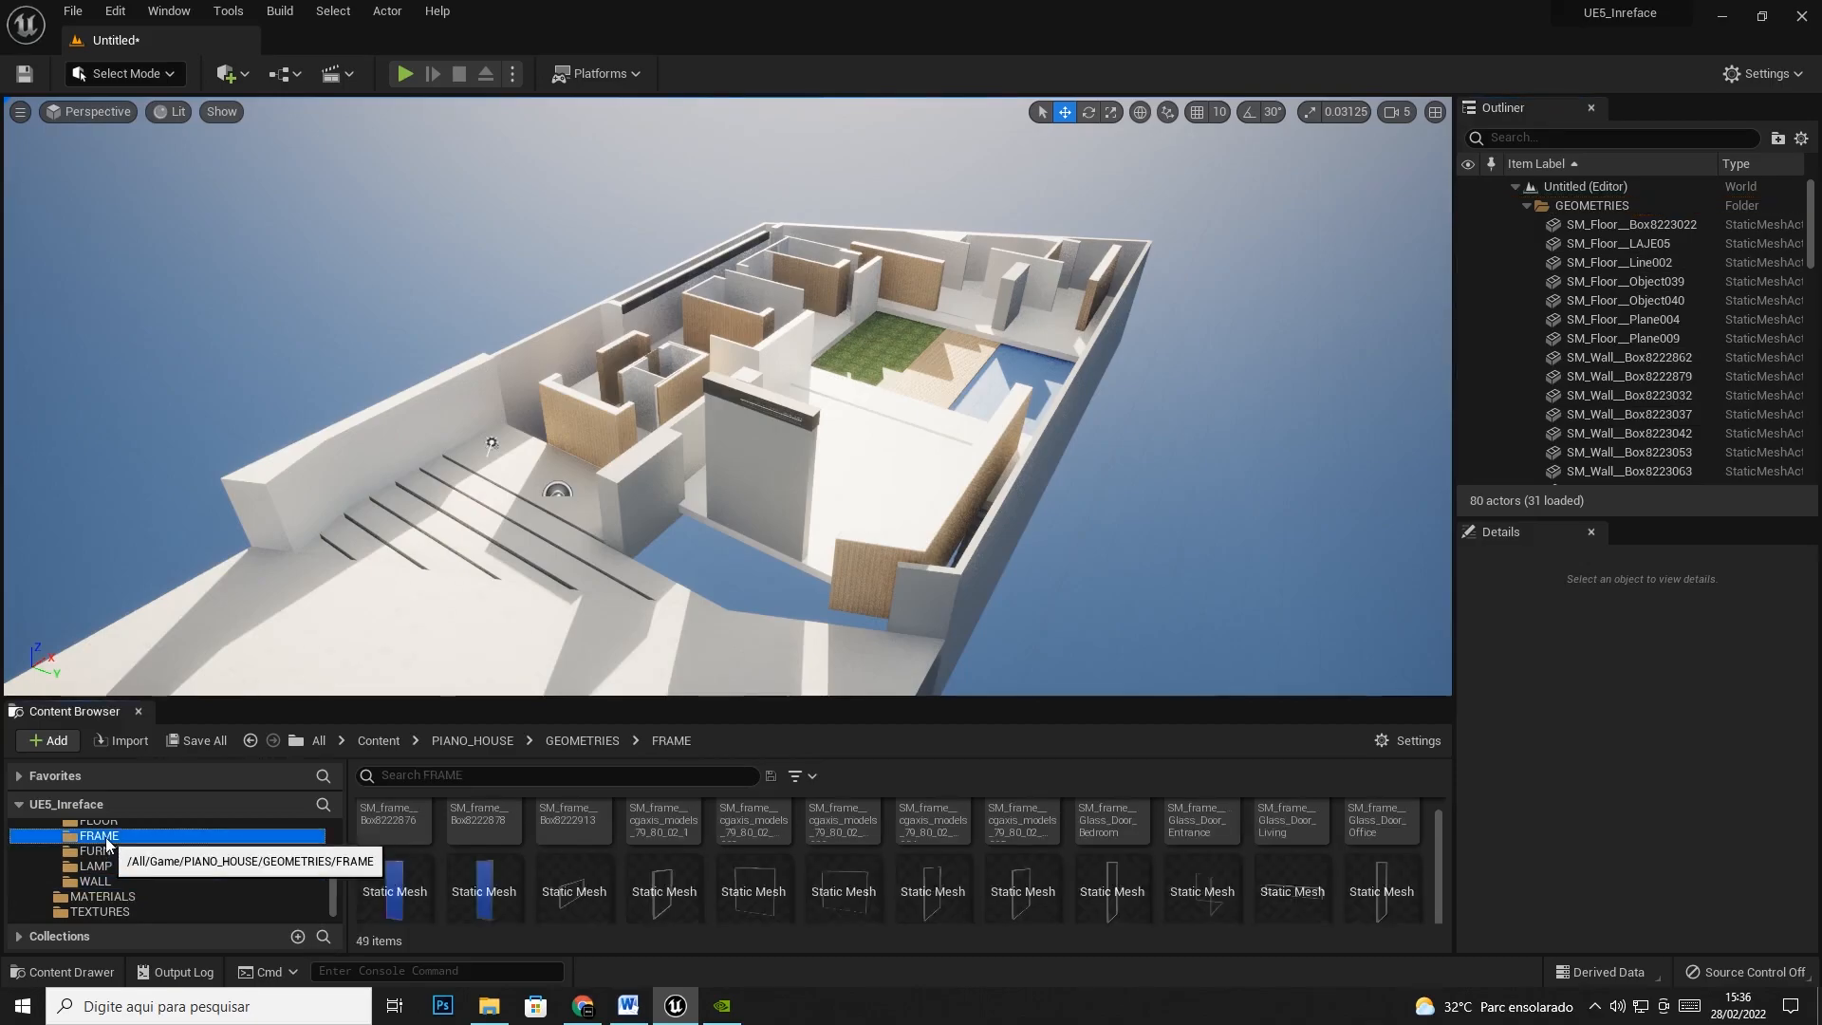
left_click(382, 849)
scroll(469, 831, "down", 10)
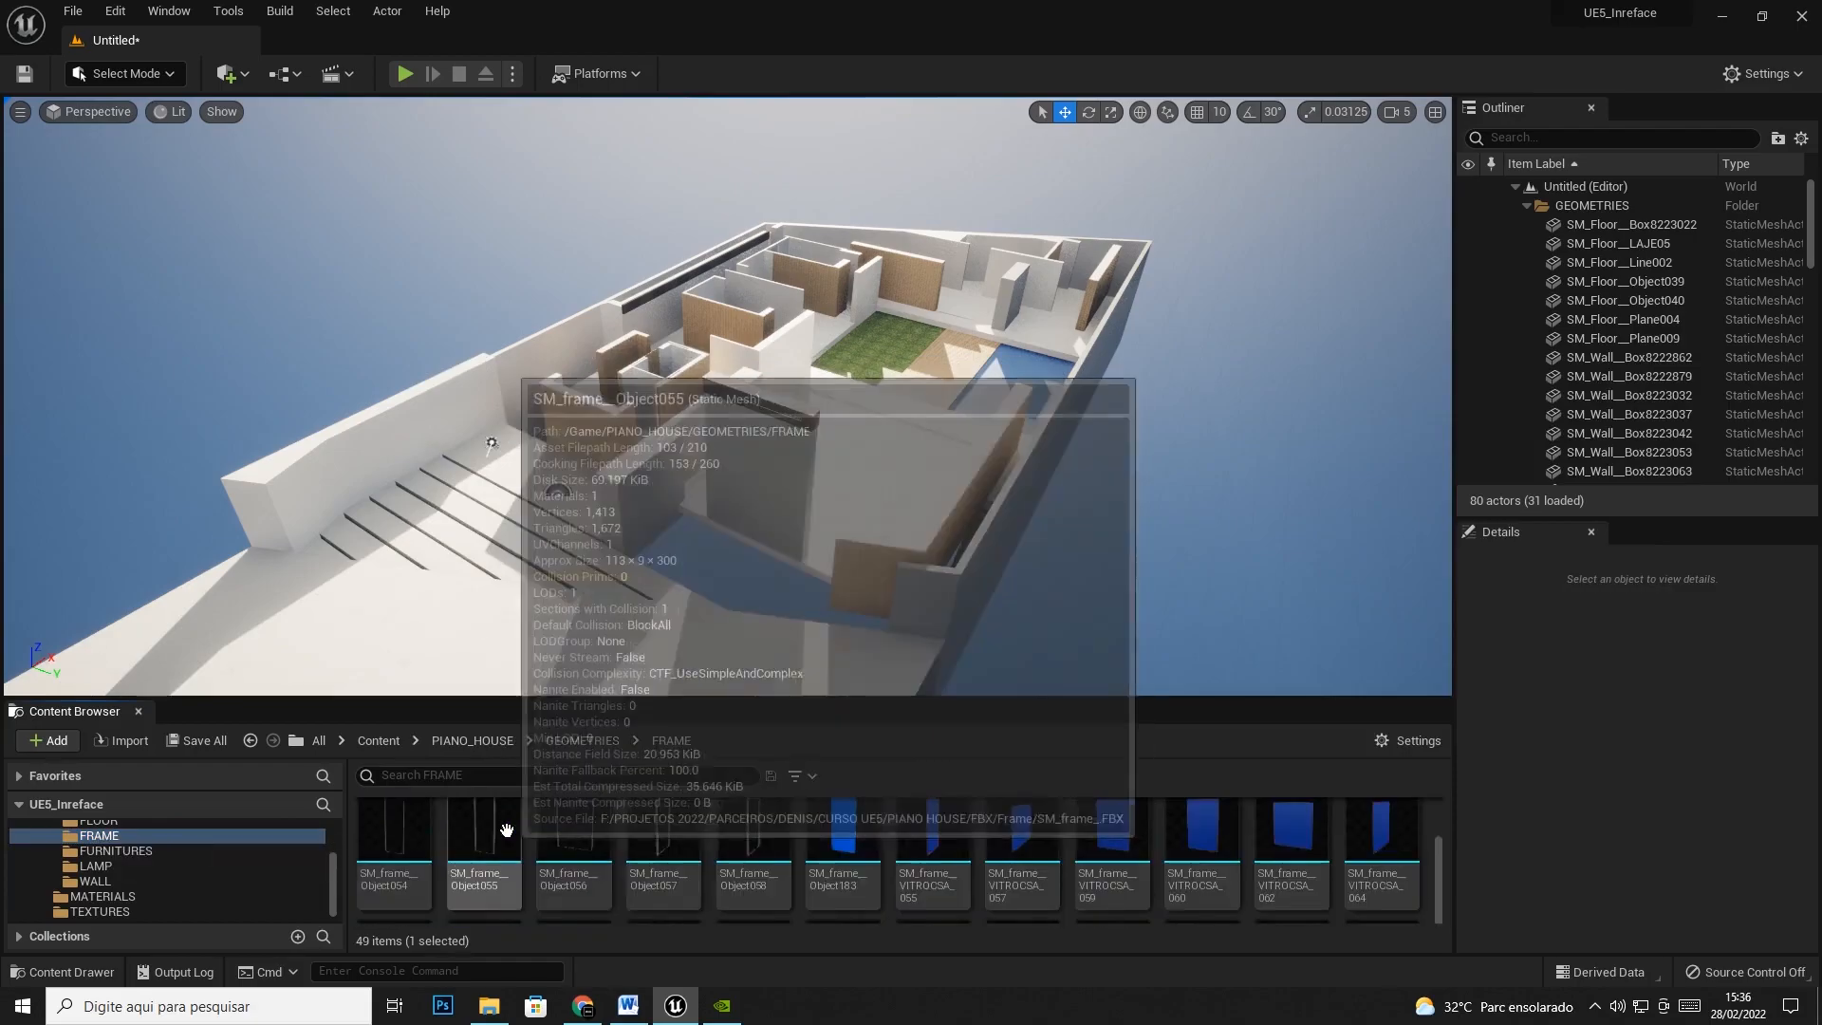
left_click(404, 909, "shift")
left_click_drag(404, 909, 545, 509)
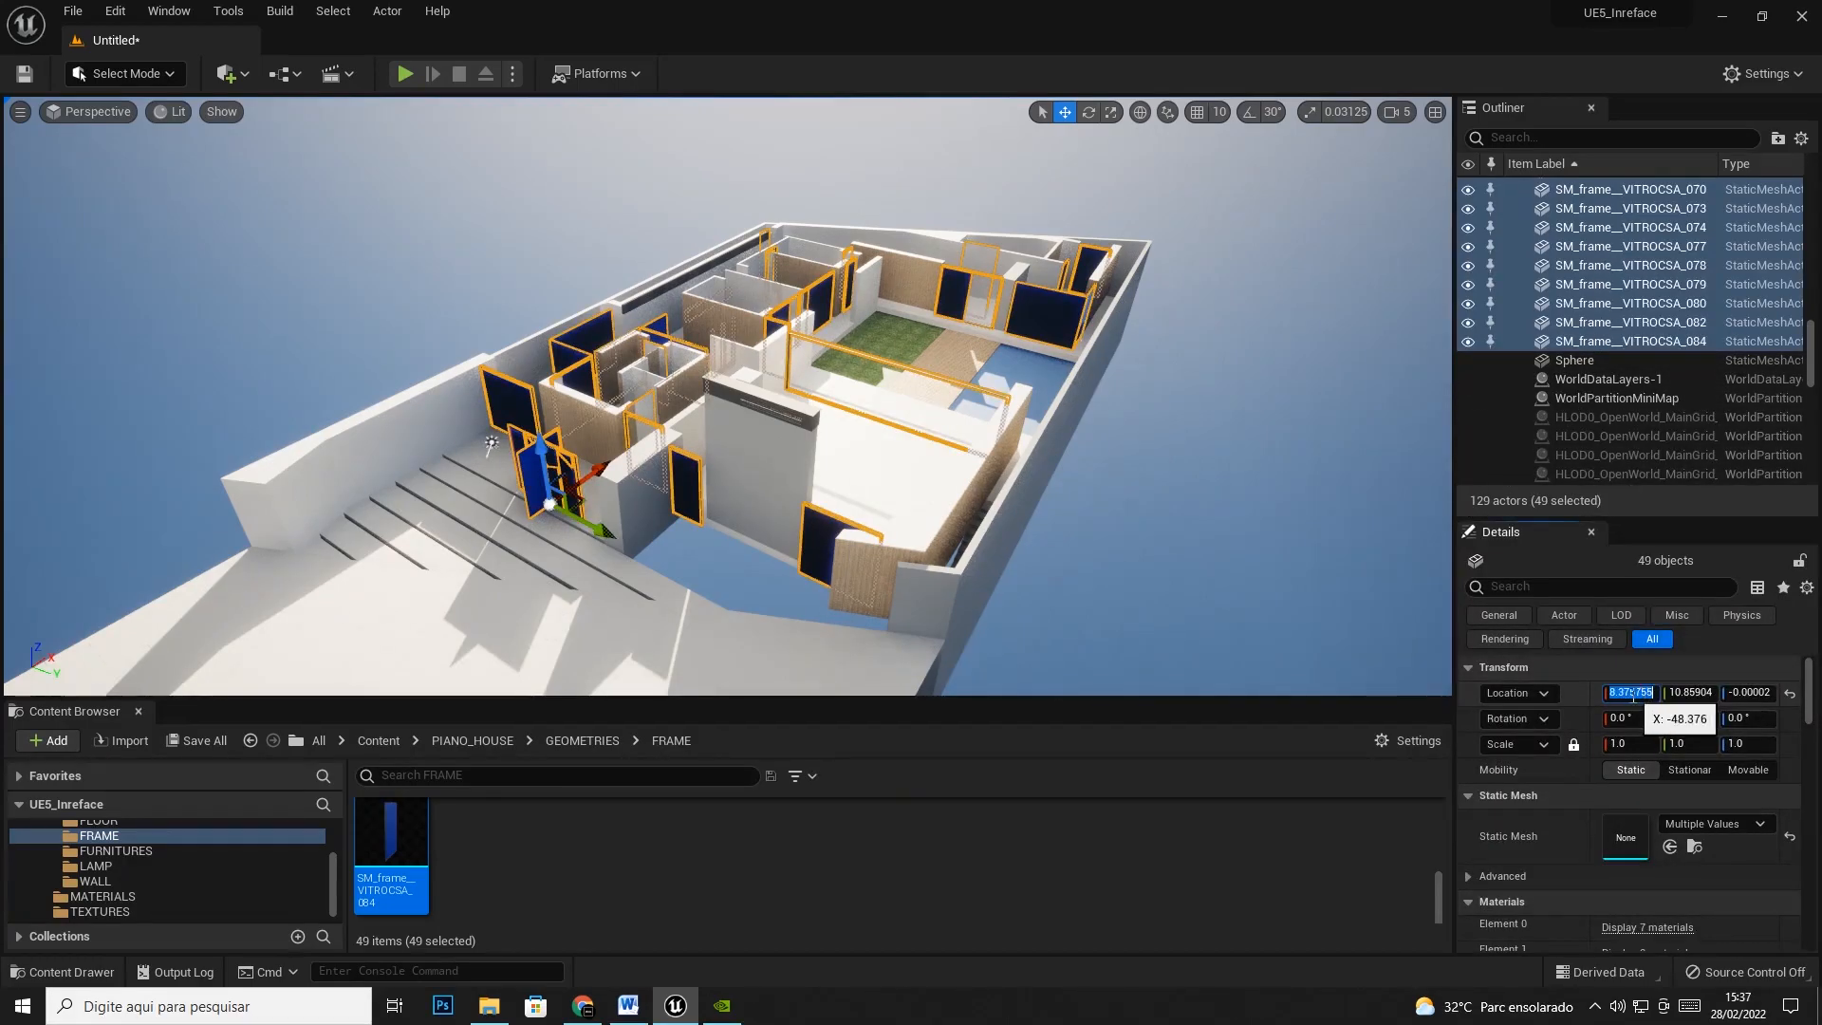
key("Tab")
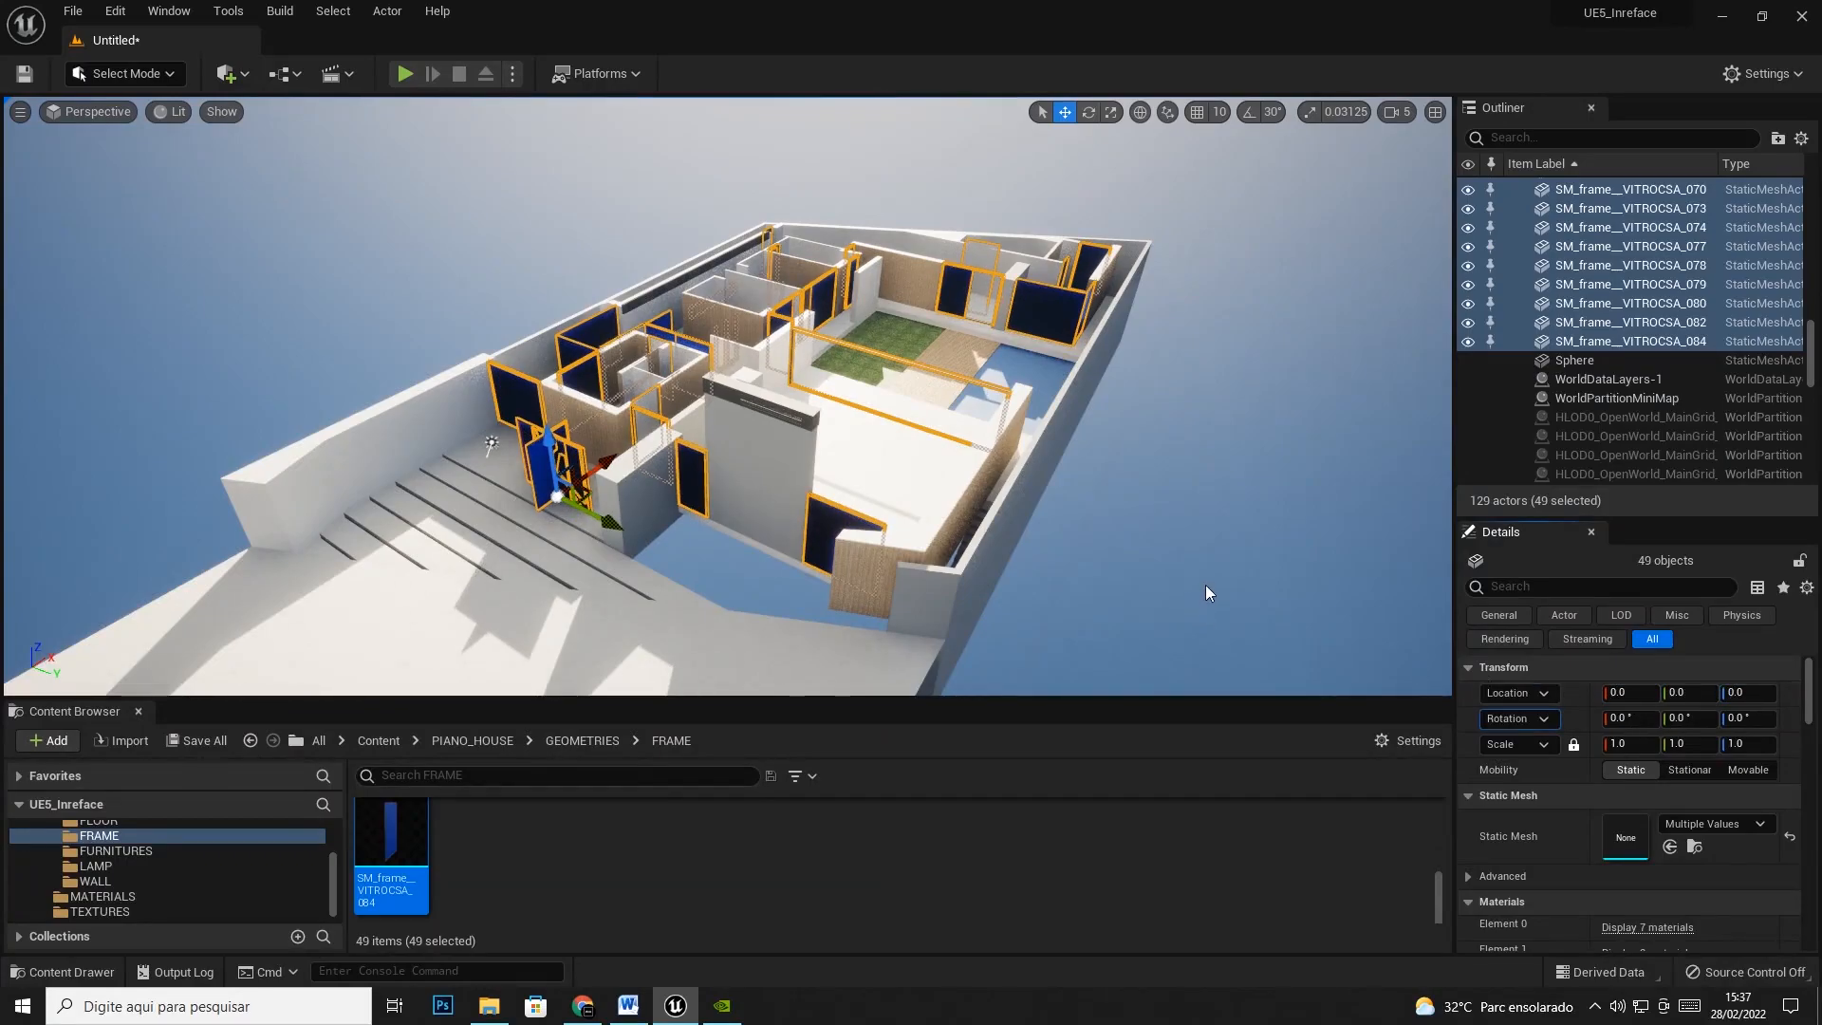
Deselect the frames and fly around the house to examine how they fit into the wall openings
left_click(1029, 539)
key("w")
right_click_drag(1030, 539, 1196, 613)
key("s")
key("d")
key("w")
key("s")
key("a")
key("s")
key("w")
right_click_drag(1050, 332, 1050, 383)
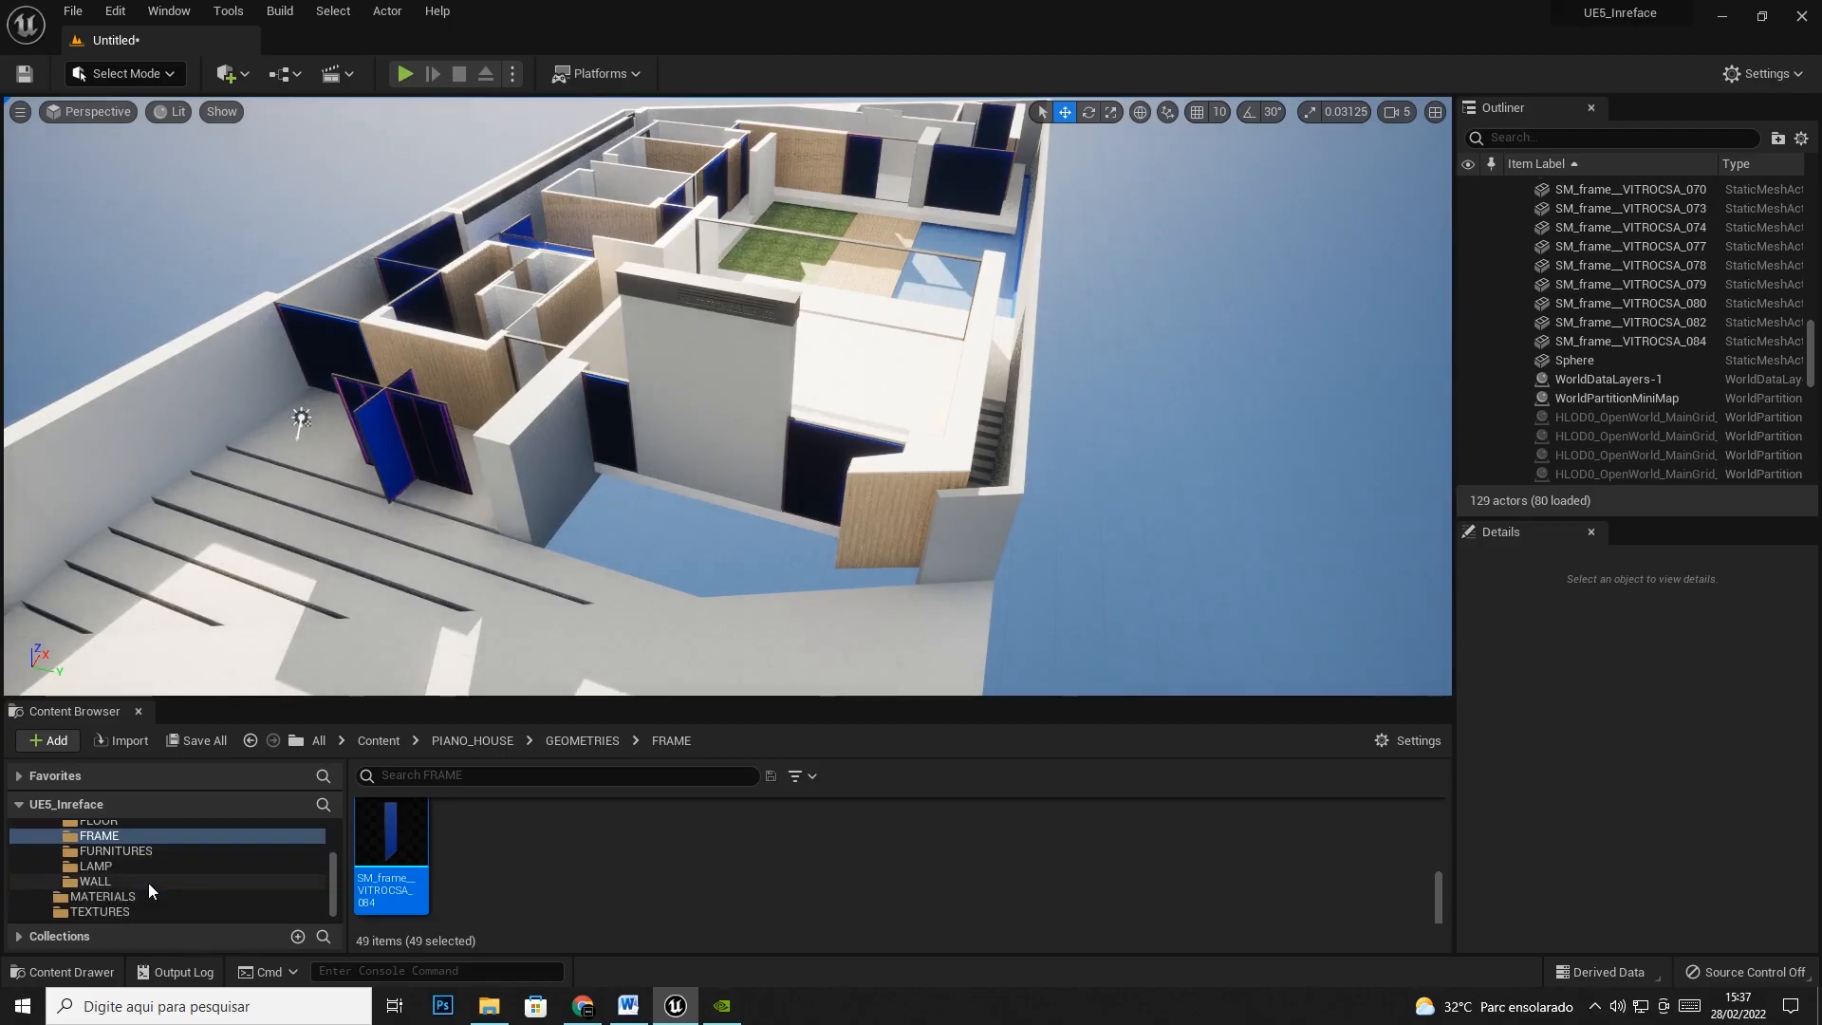
Open the CEILING folder under PIANO_HOUSE/GEOMETRIES in the project content
scroll(143, 883, "up", 1)
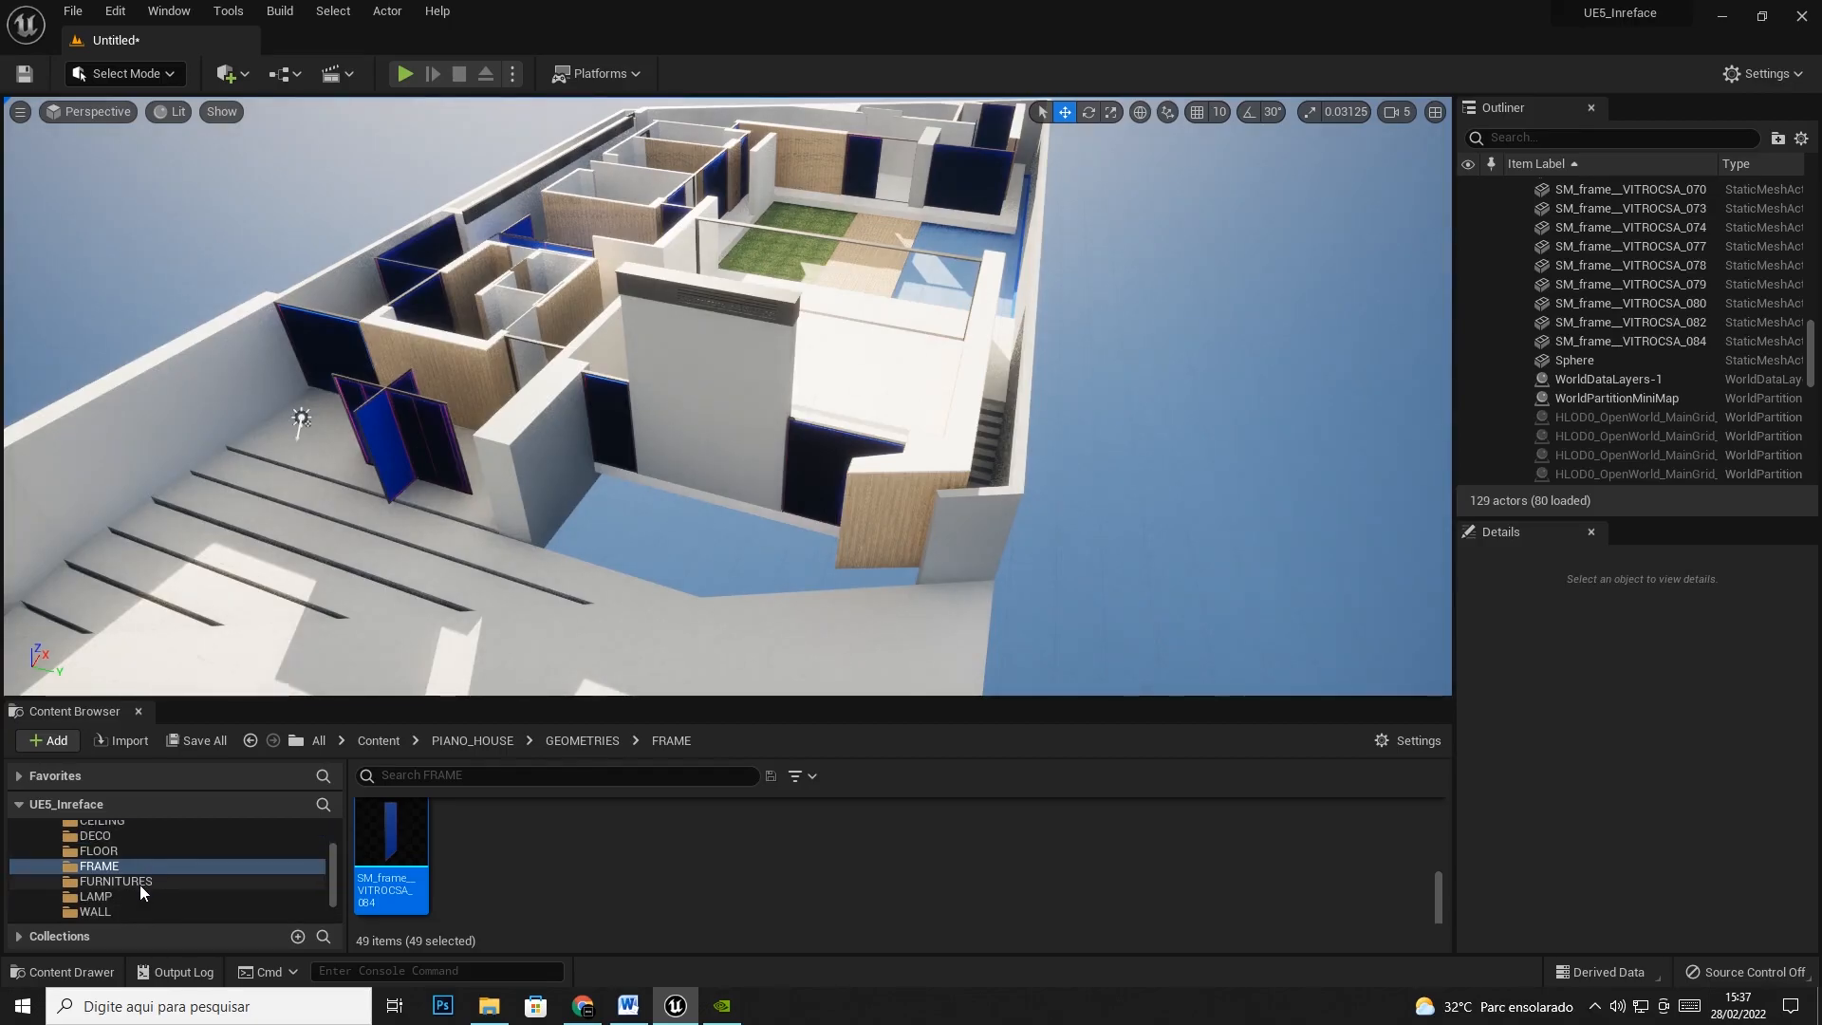
scroll(117, 883, "up", 1)
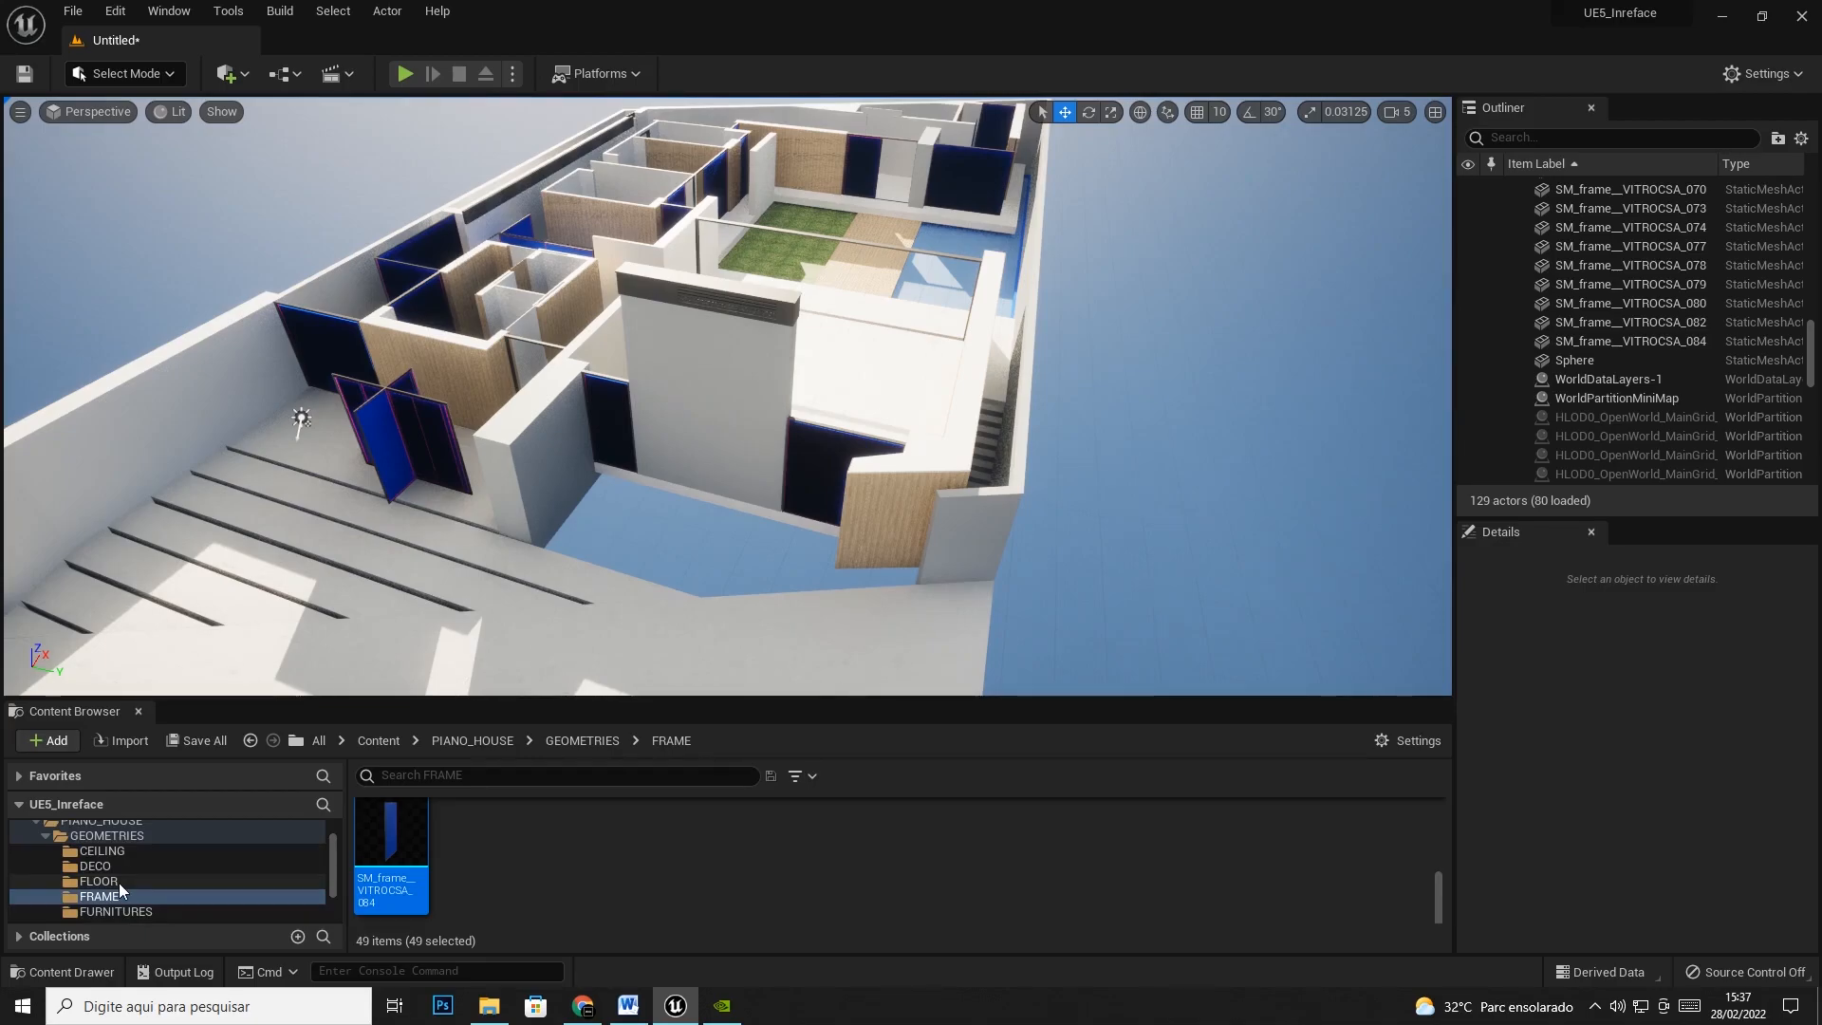
left_click(110, 851)
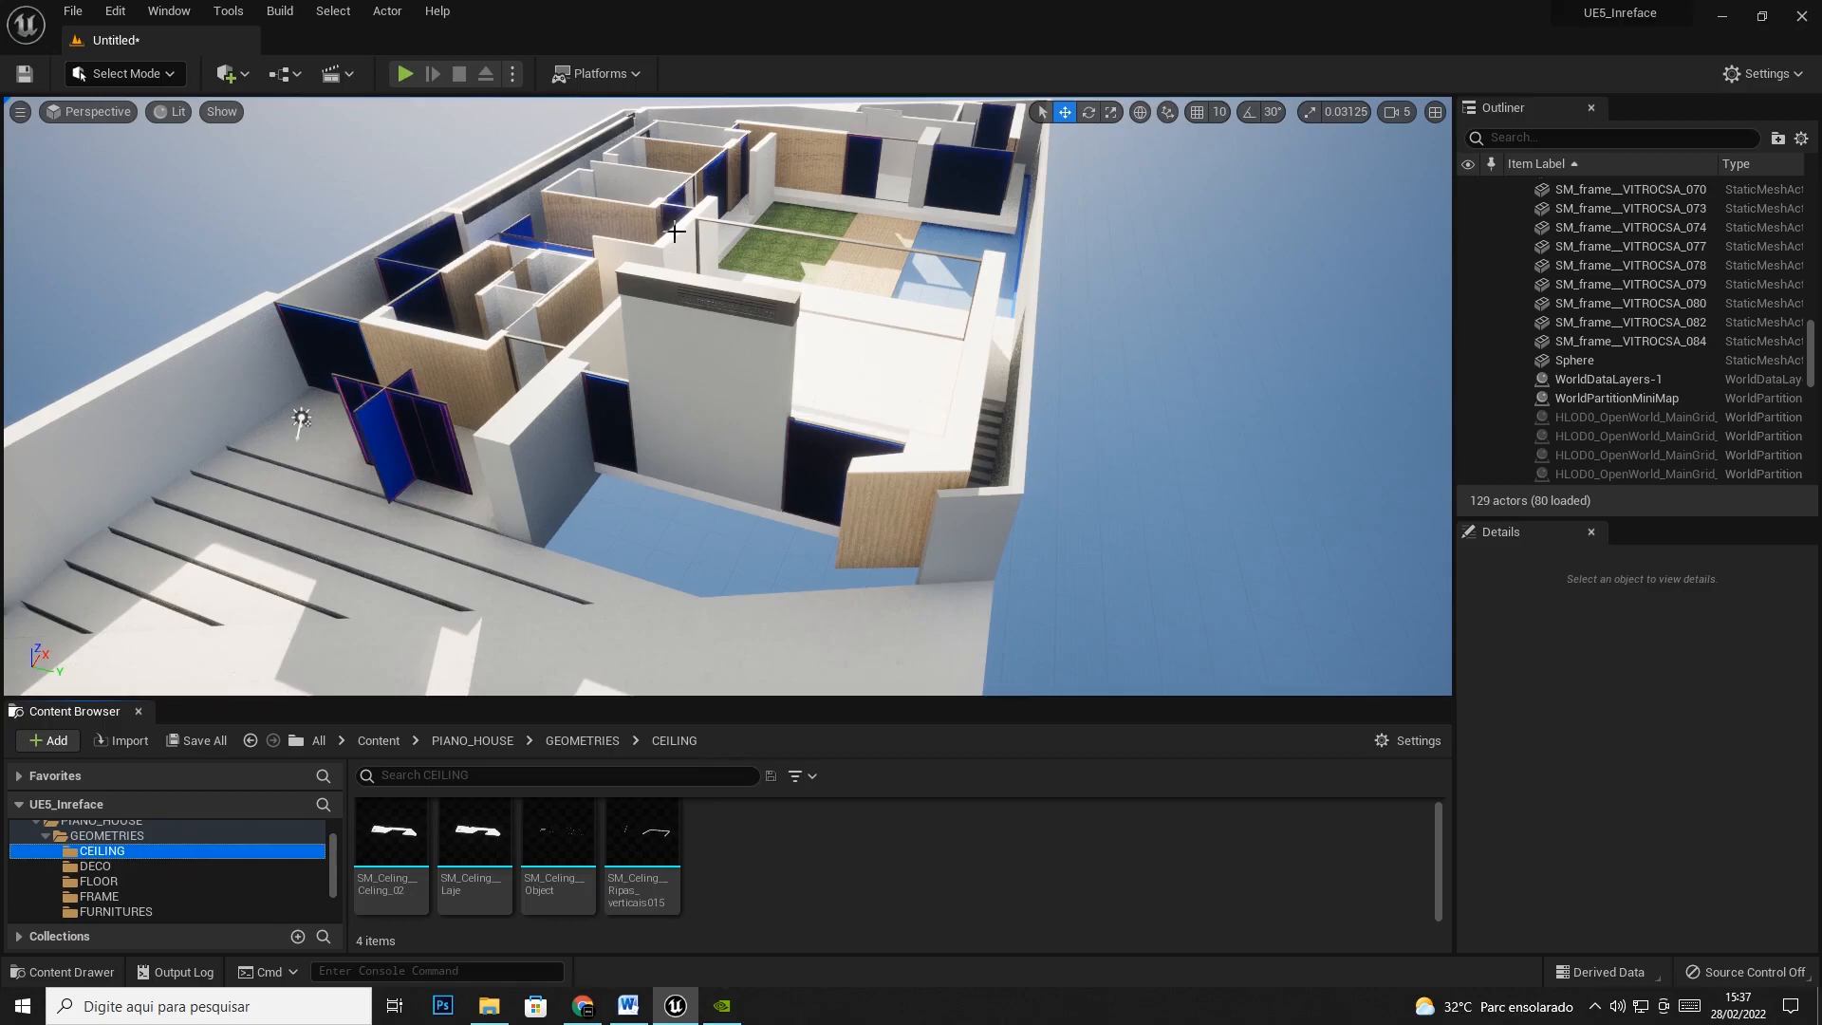
Place all four CEILING meshes into the level, set their shared location to 0, 0, 0, and deselect them
left_click(386, 843)
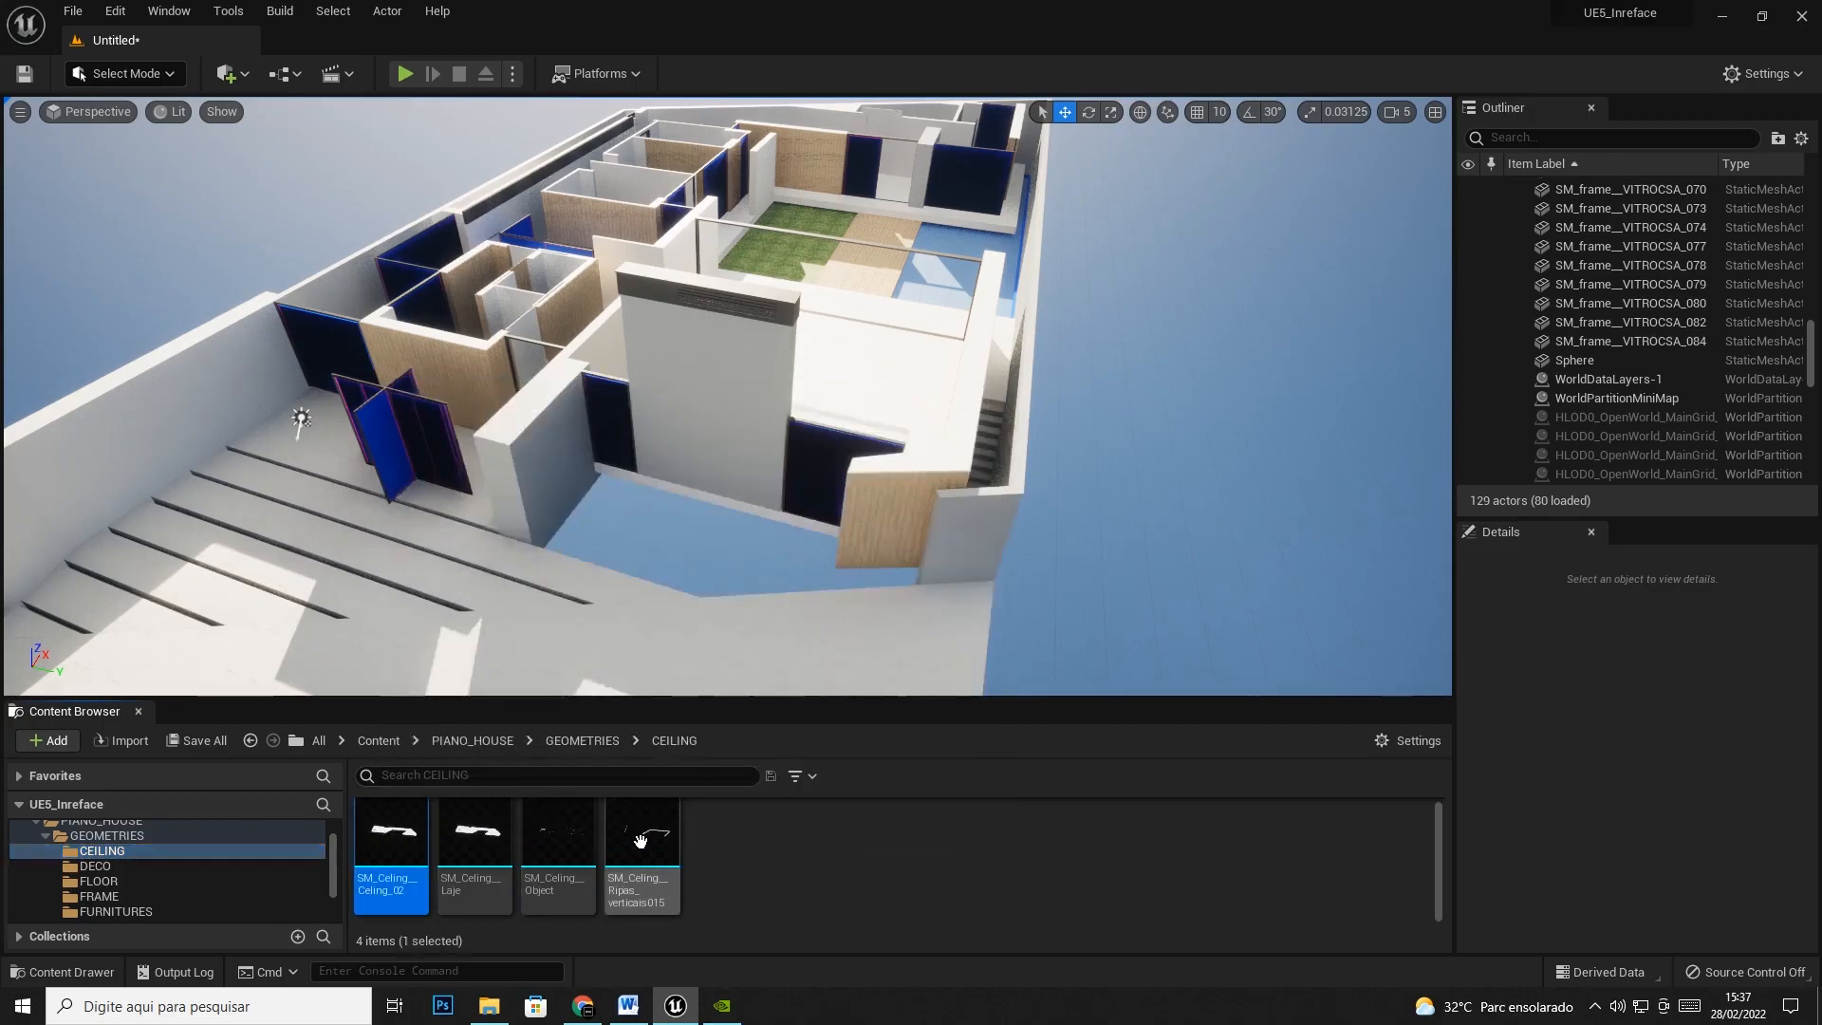
left_click(643, 844, "shift")
left_click_drag(410, 843, 723, 370)
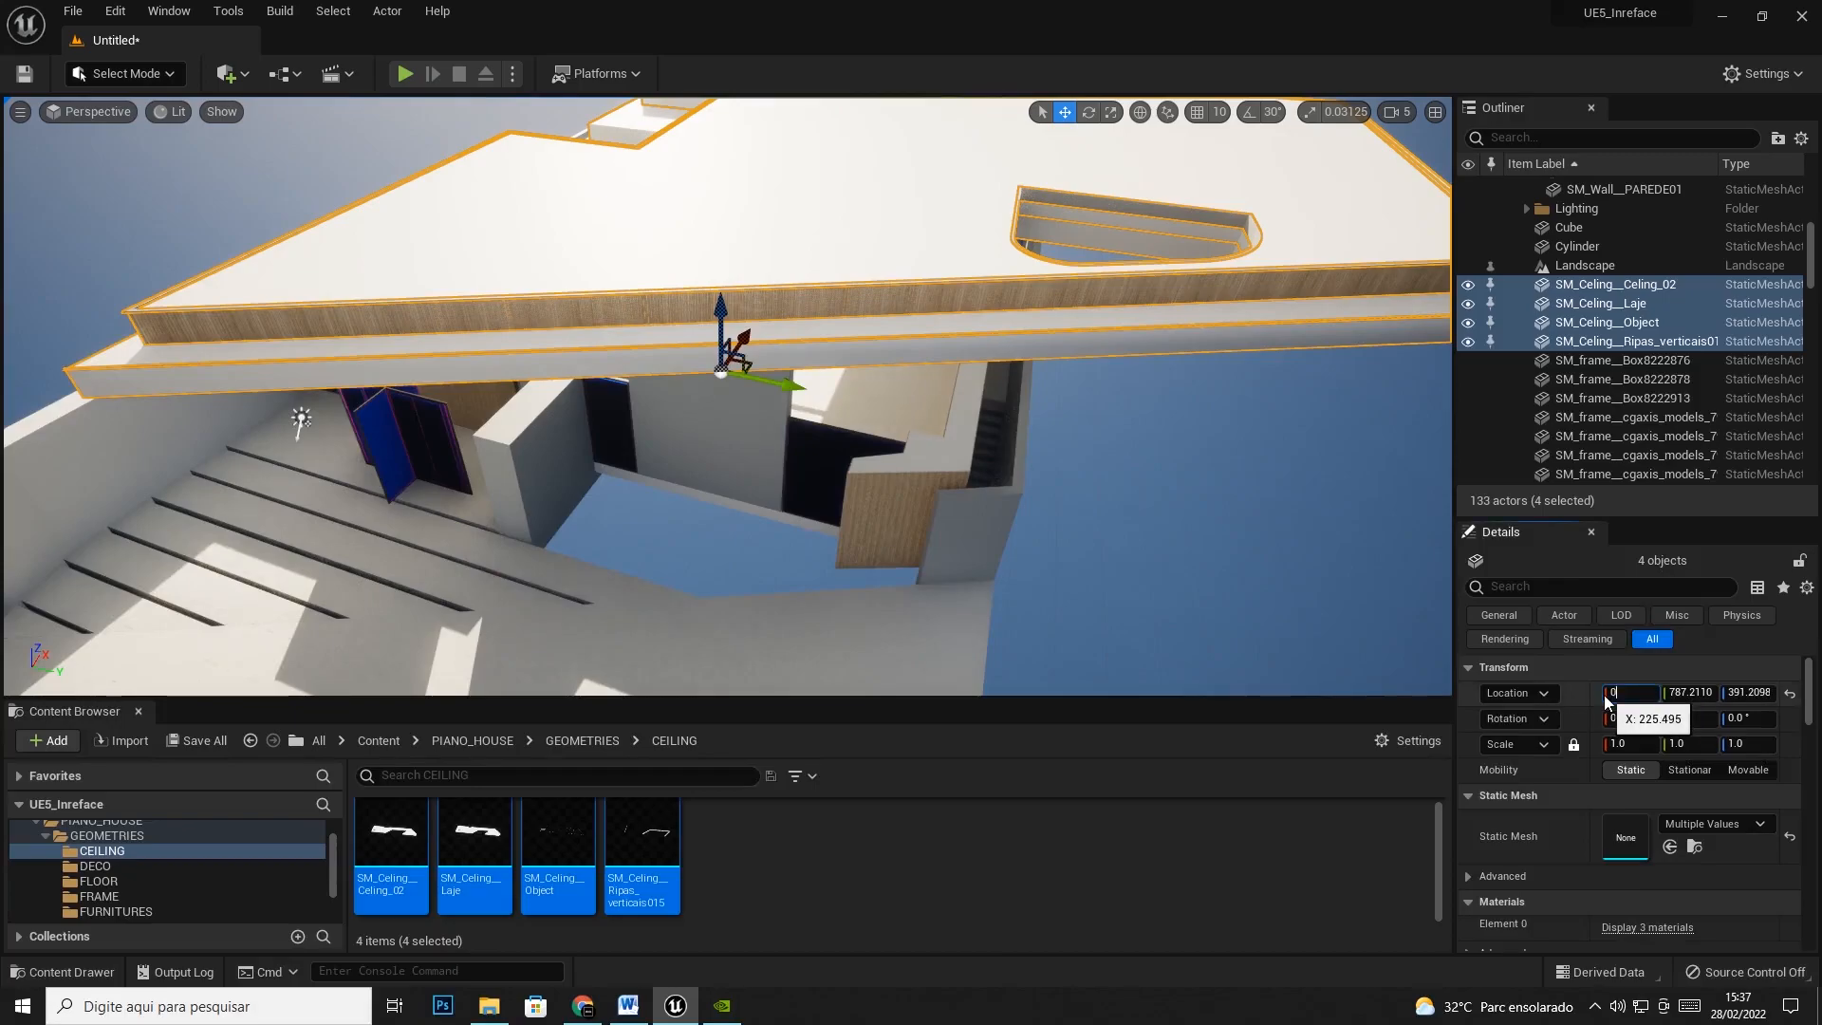
key("Tab")
type("0")
key("Tab")
type("0")
key("Tab")
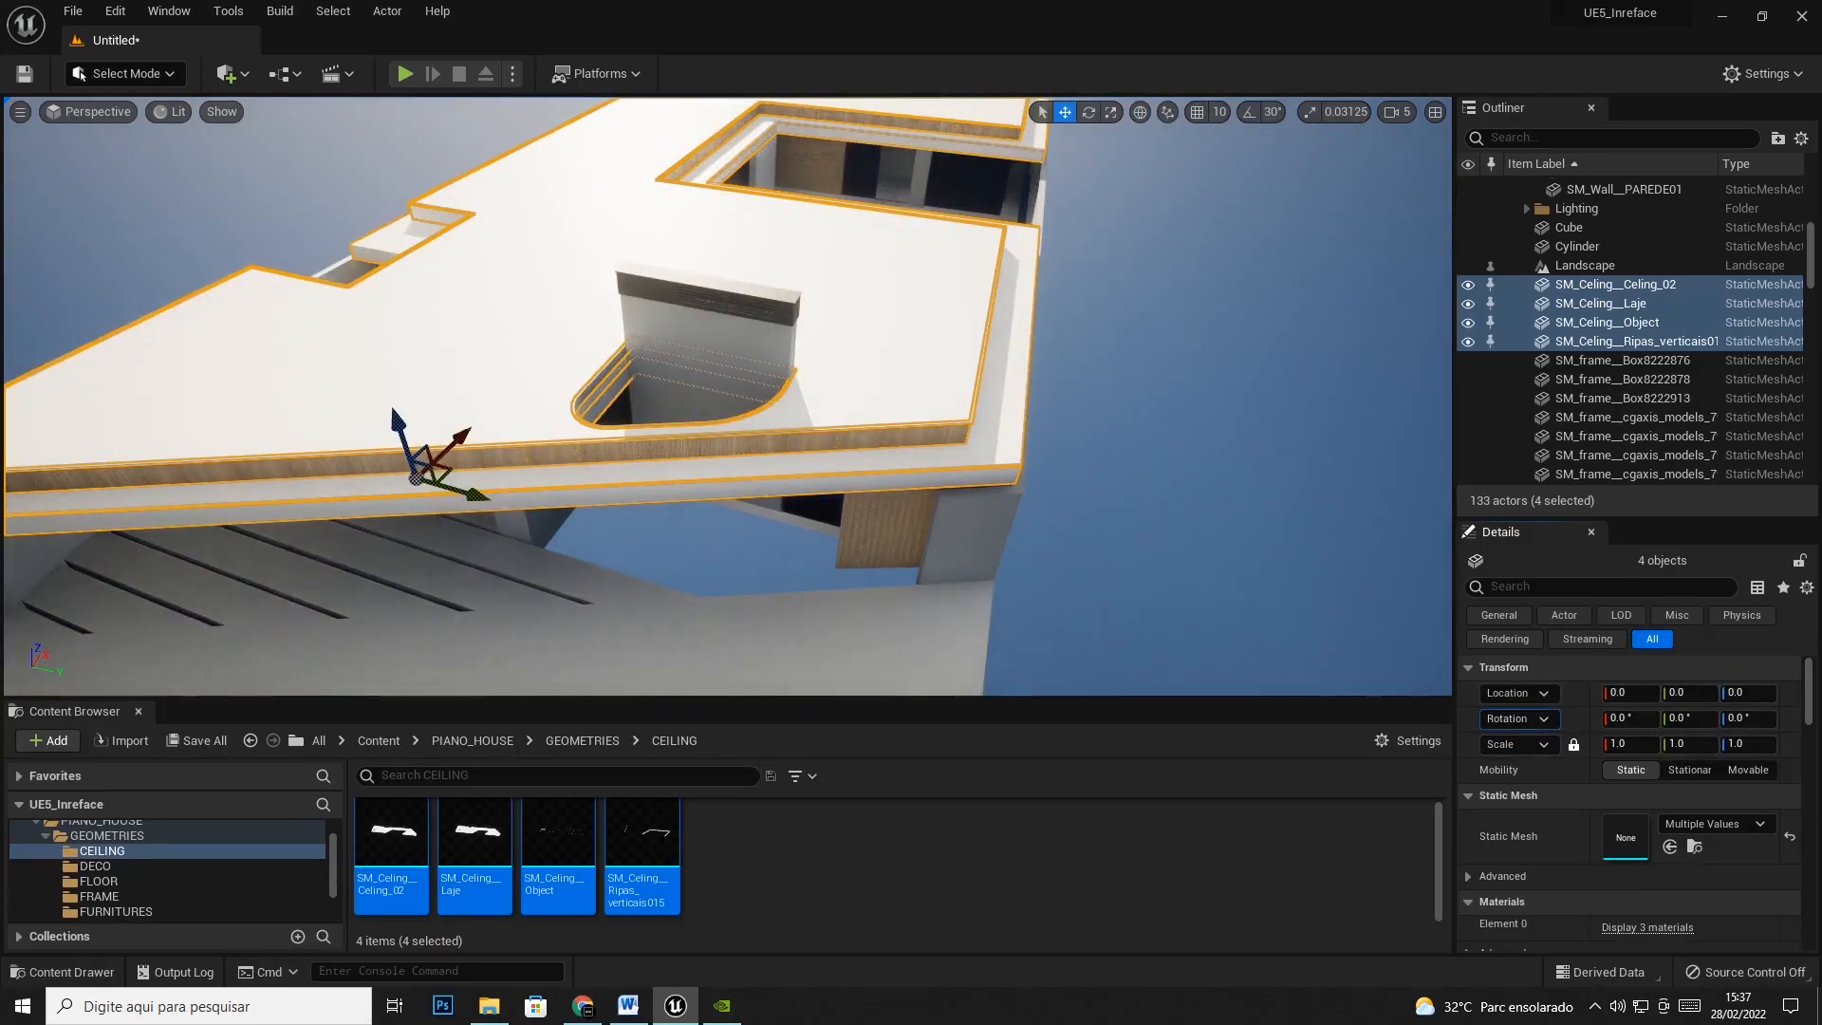
key("Escape")
right_click_drag(854, 399, 759, 410)
left_click(904, 890)
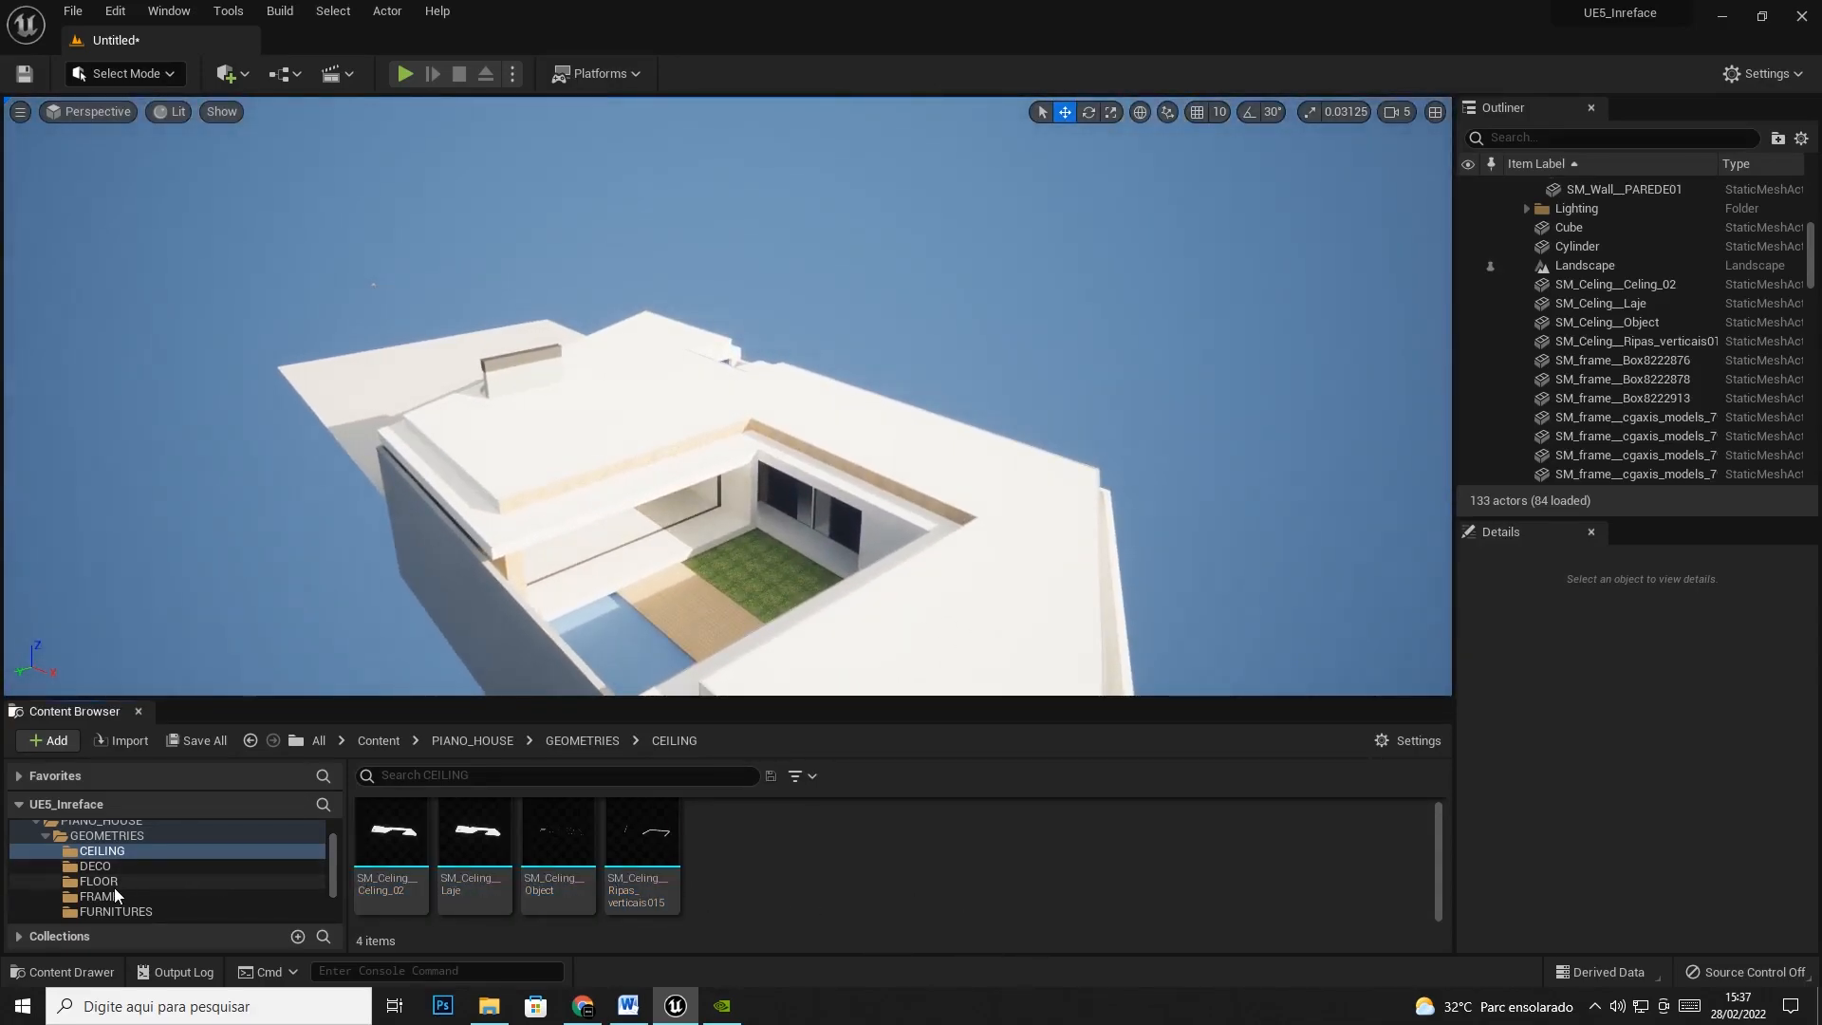
Place all 82 meshes from the LAMP content folder into the level and set their shared location to 0, 0, 0
scroll(114, 888, "down", 1)
scroll(114, 887, "down", 1)
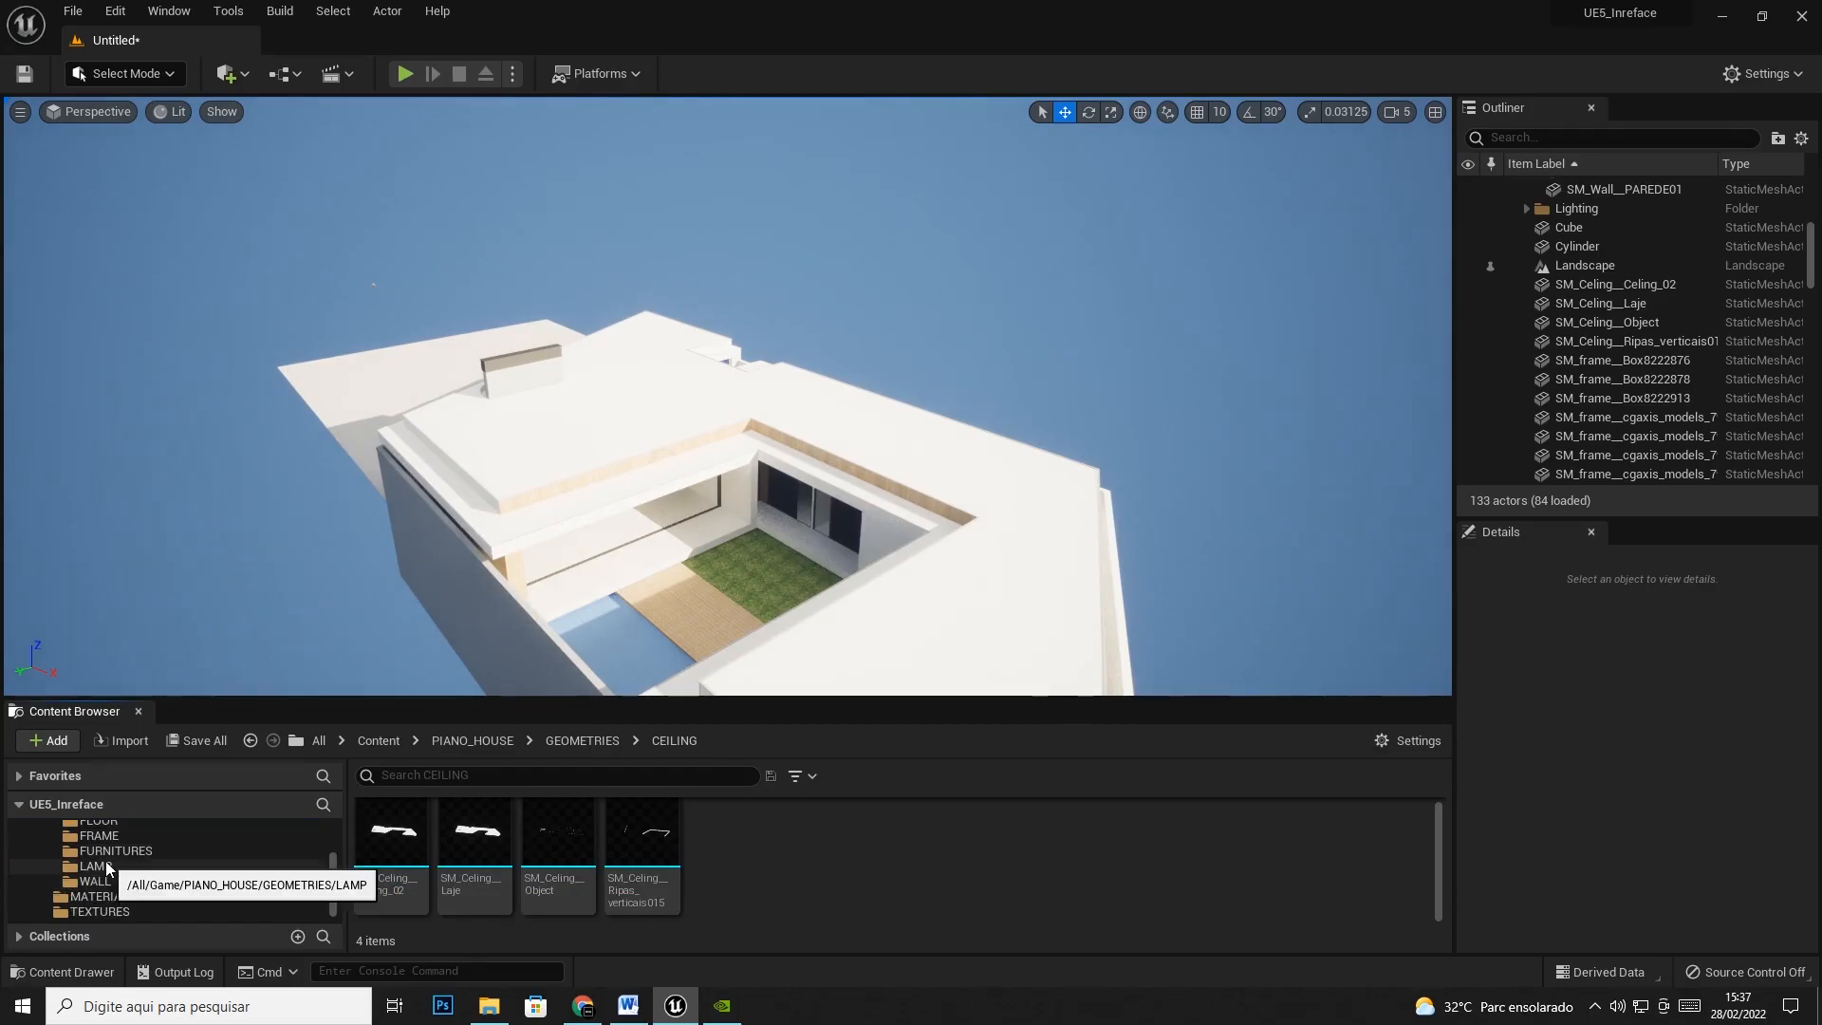
left_click(105, 864)
left_click(414, 832)
scroll(824, 851, "down", 8)
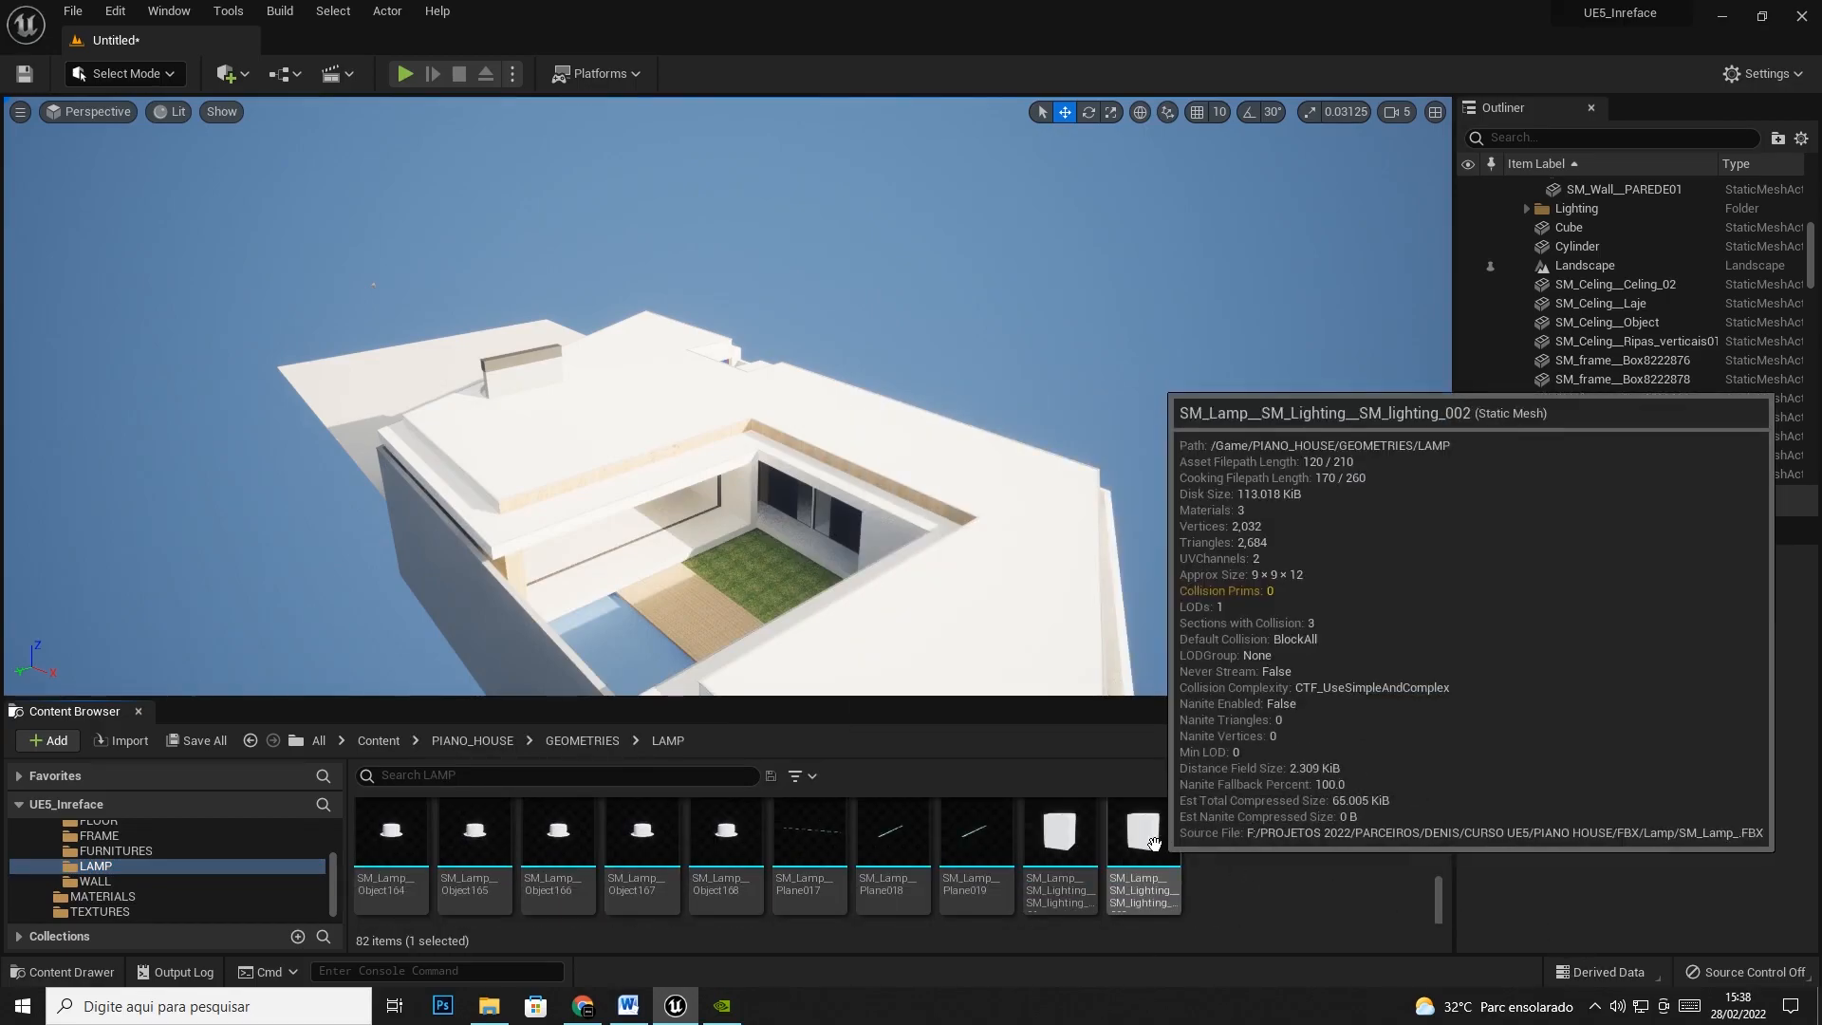
left_click(1153, 844, "shift")
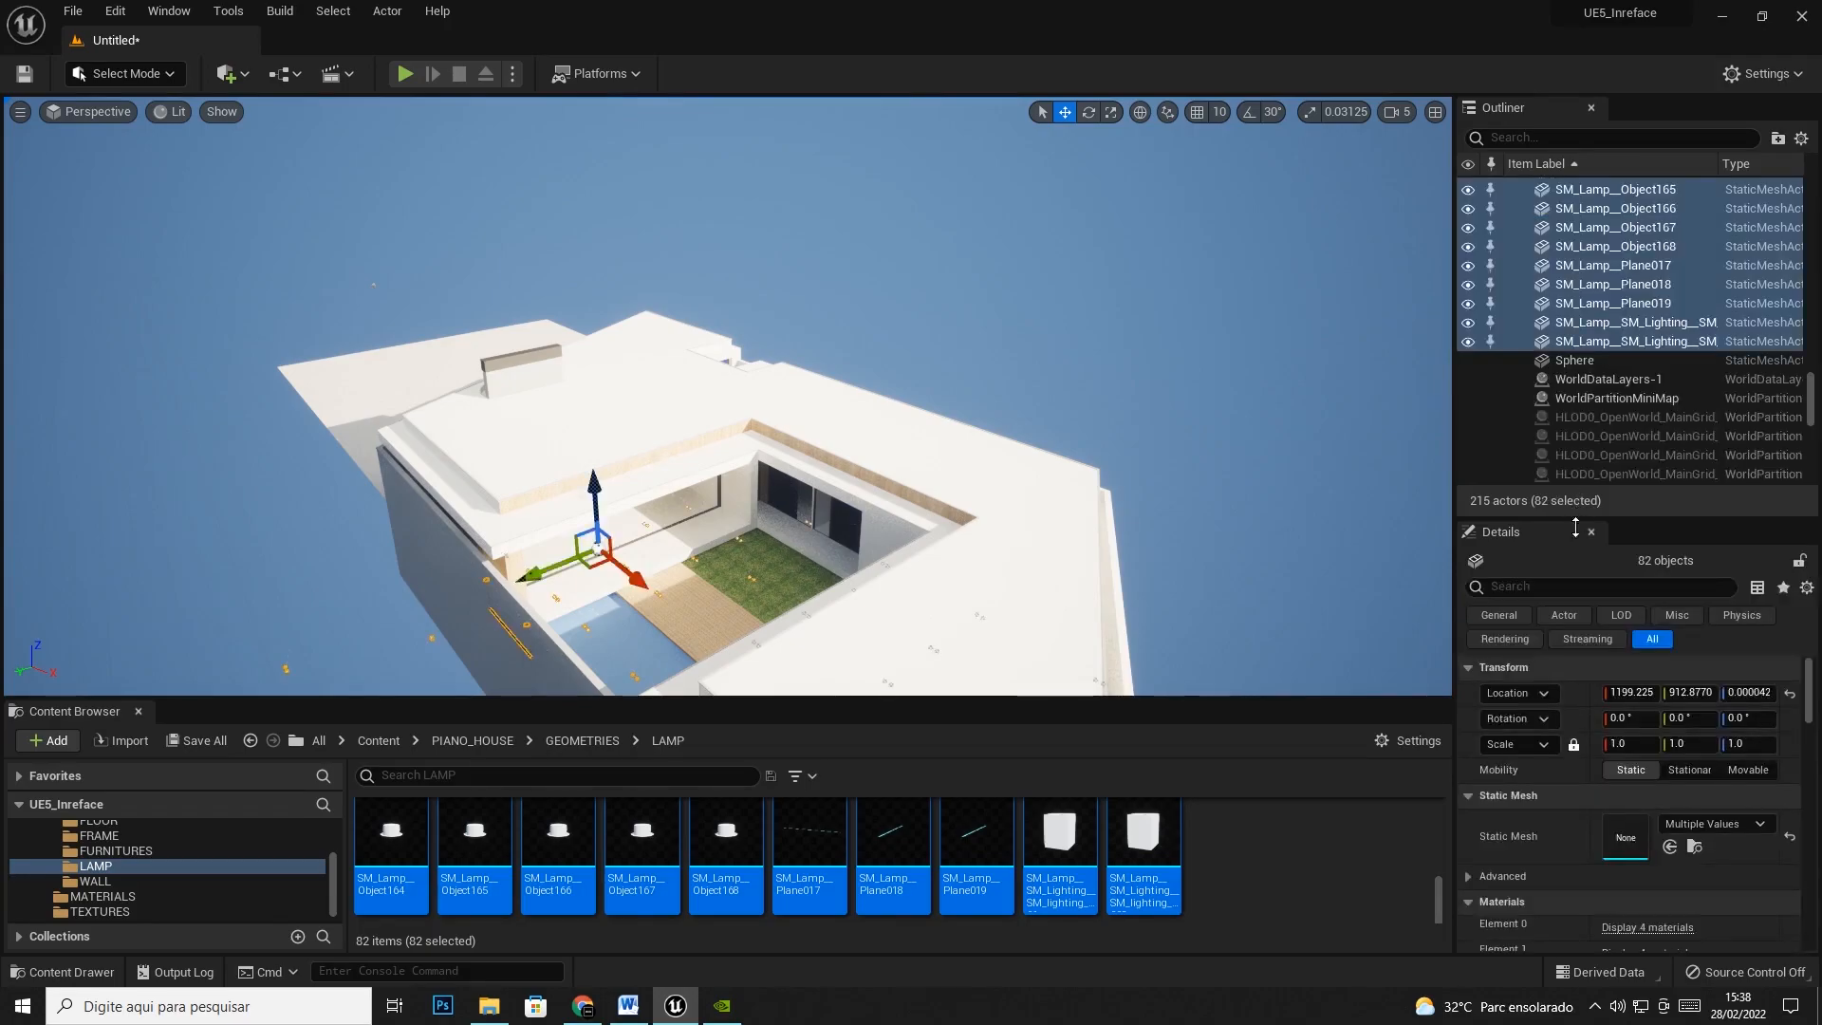
key("Tab")
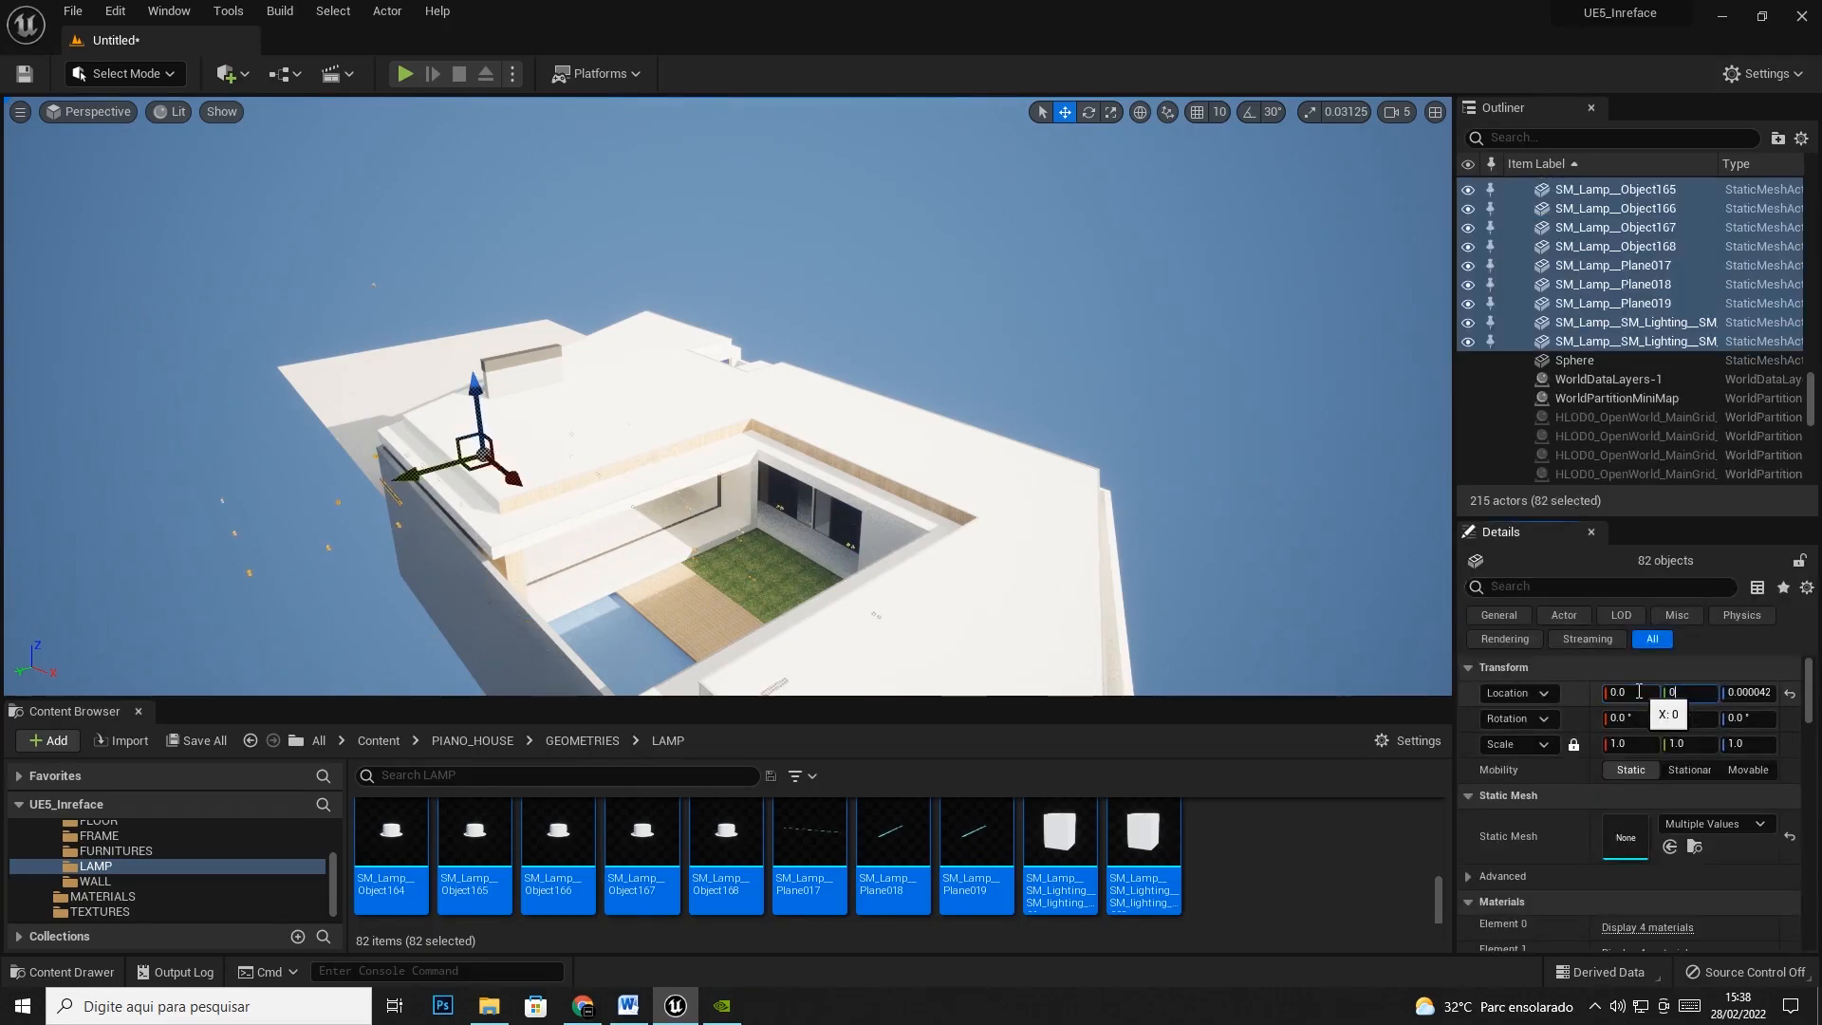
type("0")
key("Tab")
Fly inside the house to examine how the recessed lamps fit into the ceiling, and clear the selection
key("w")
right_click_drag(727, 396, 686, 348)
key("s")
key("w")
key("w")
key("w")
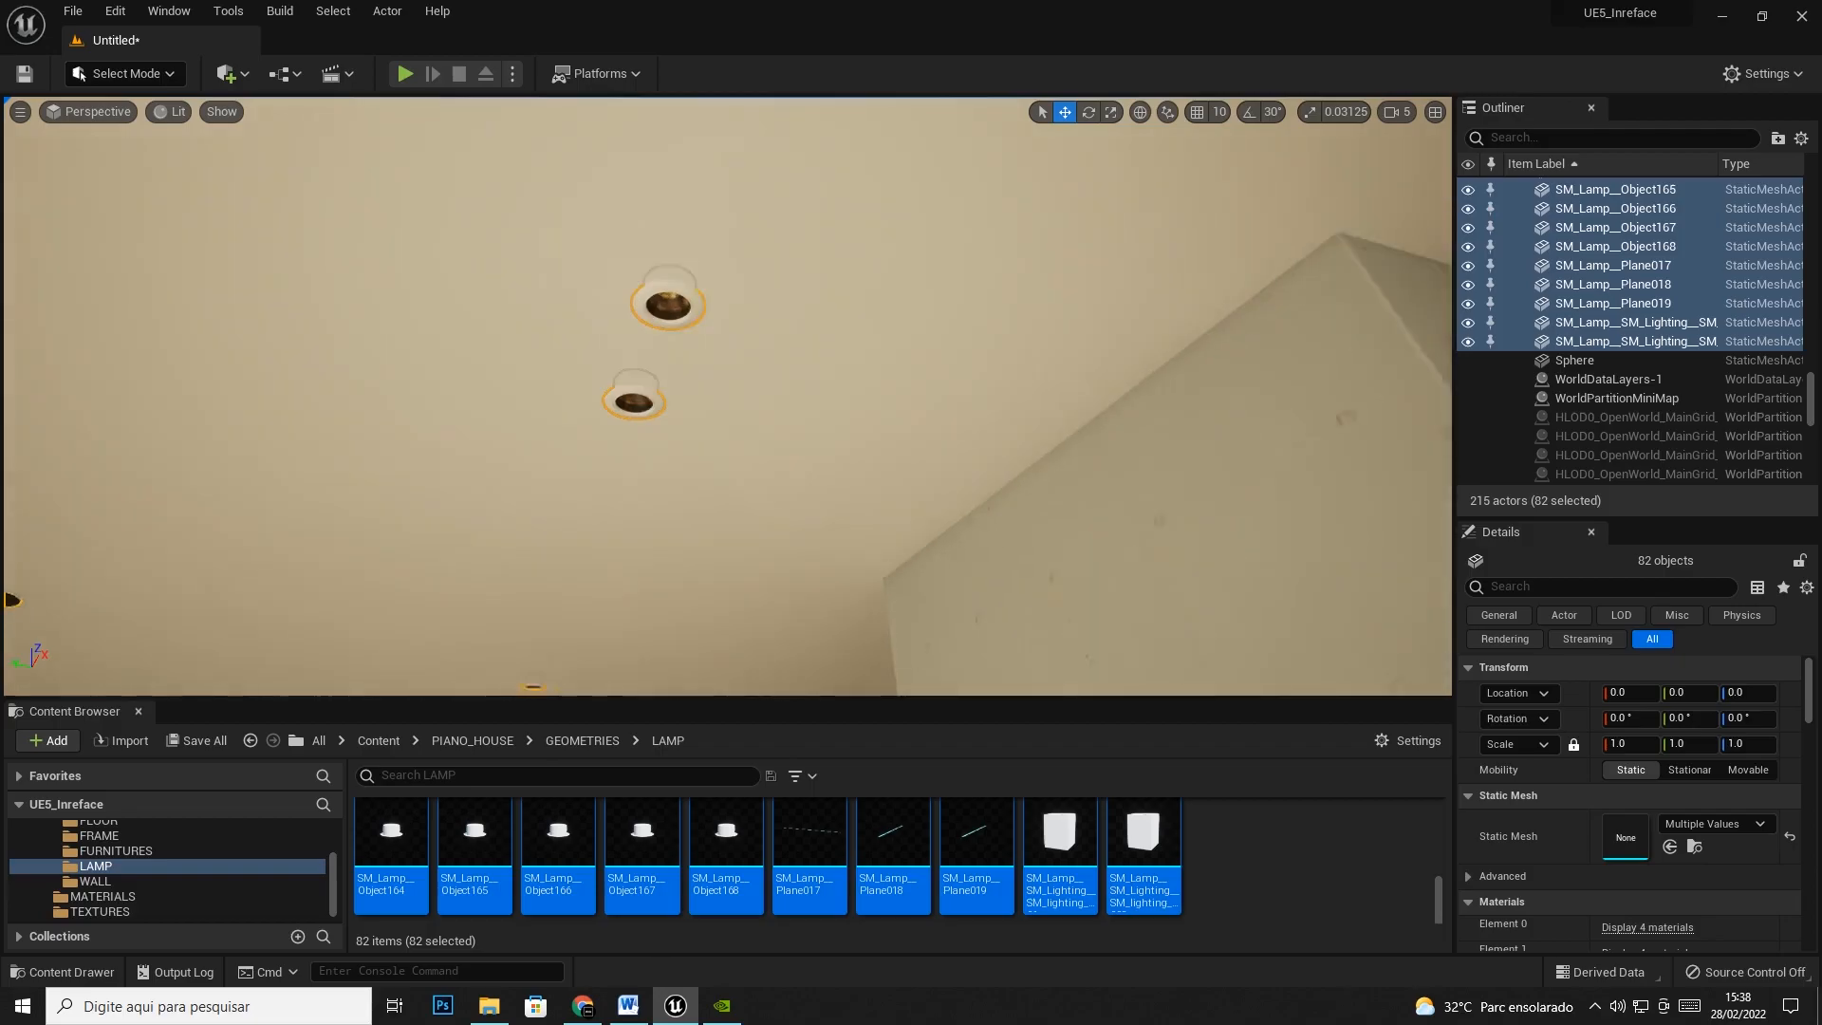
left_click_drag(727, 396, 726, 353)
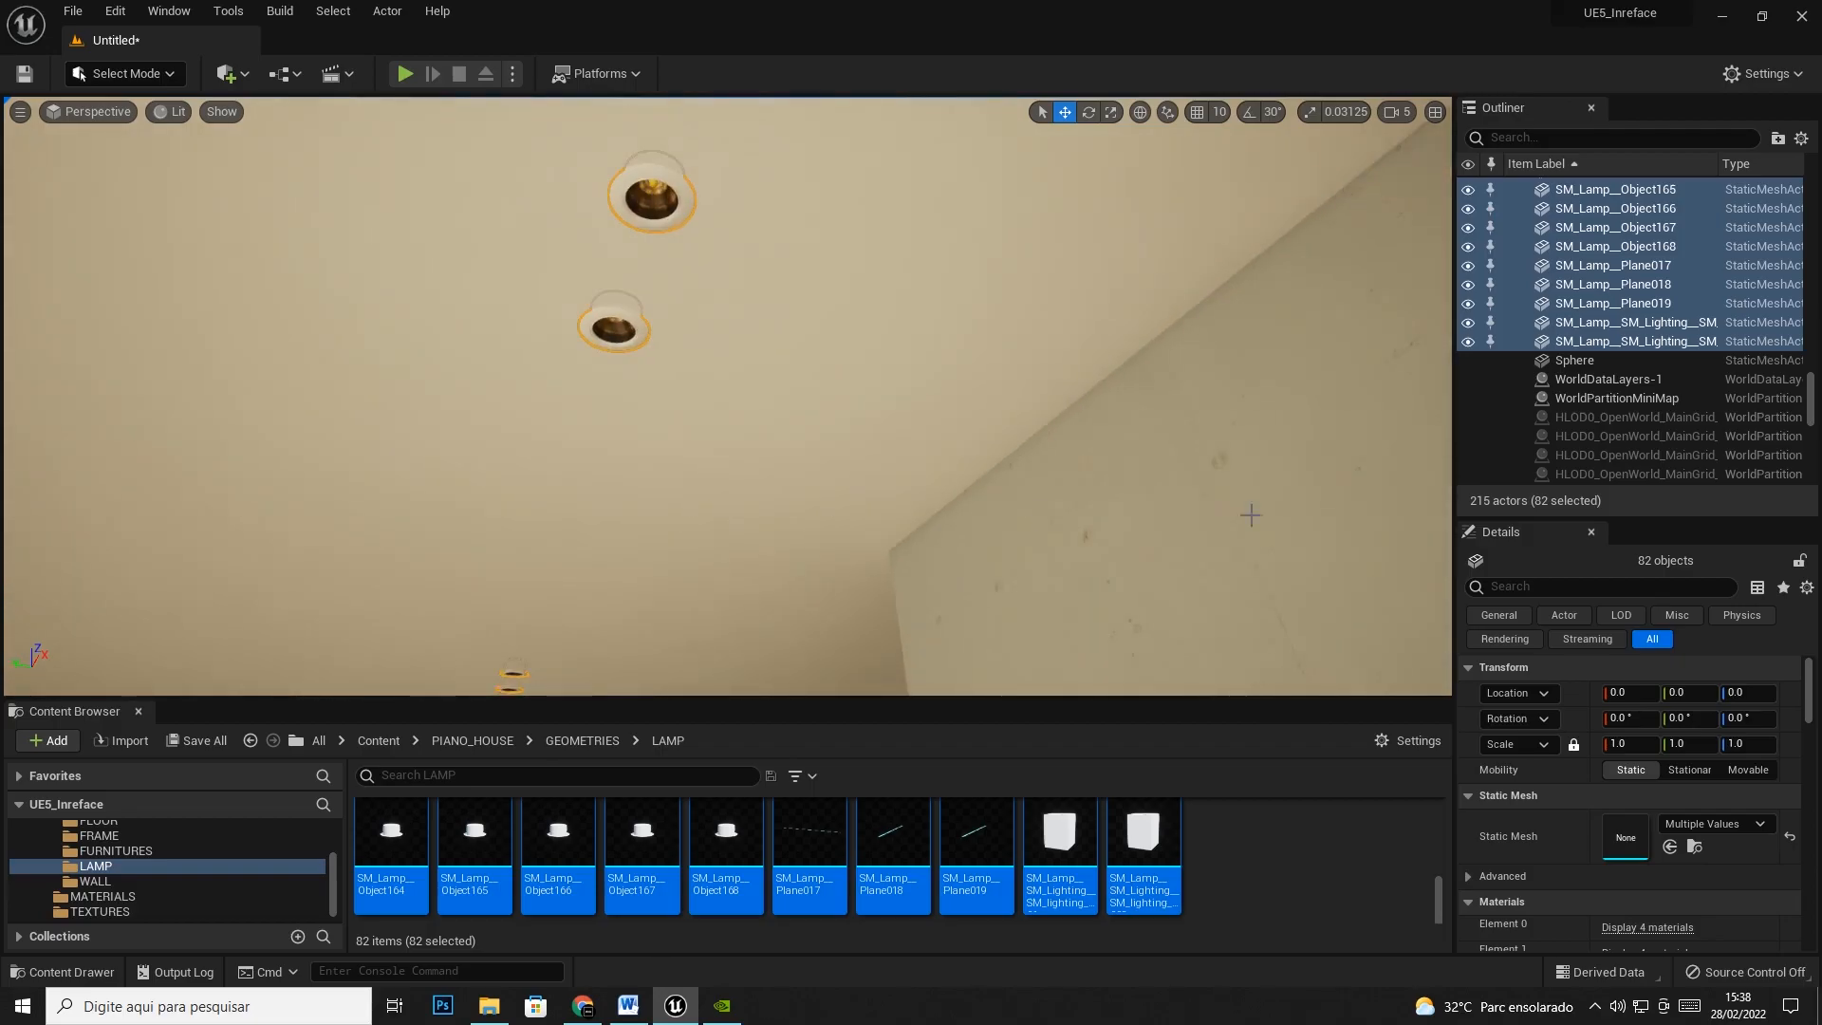
left_click(1272, 877)
Delete the cube, cylinder and sphere floating outside the house
key("s")
right_click_drag(431, 279, 721, 427)
right_click_drag(203, 240, 80, 198)
left_click(276, 250)
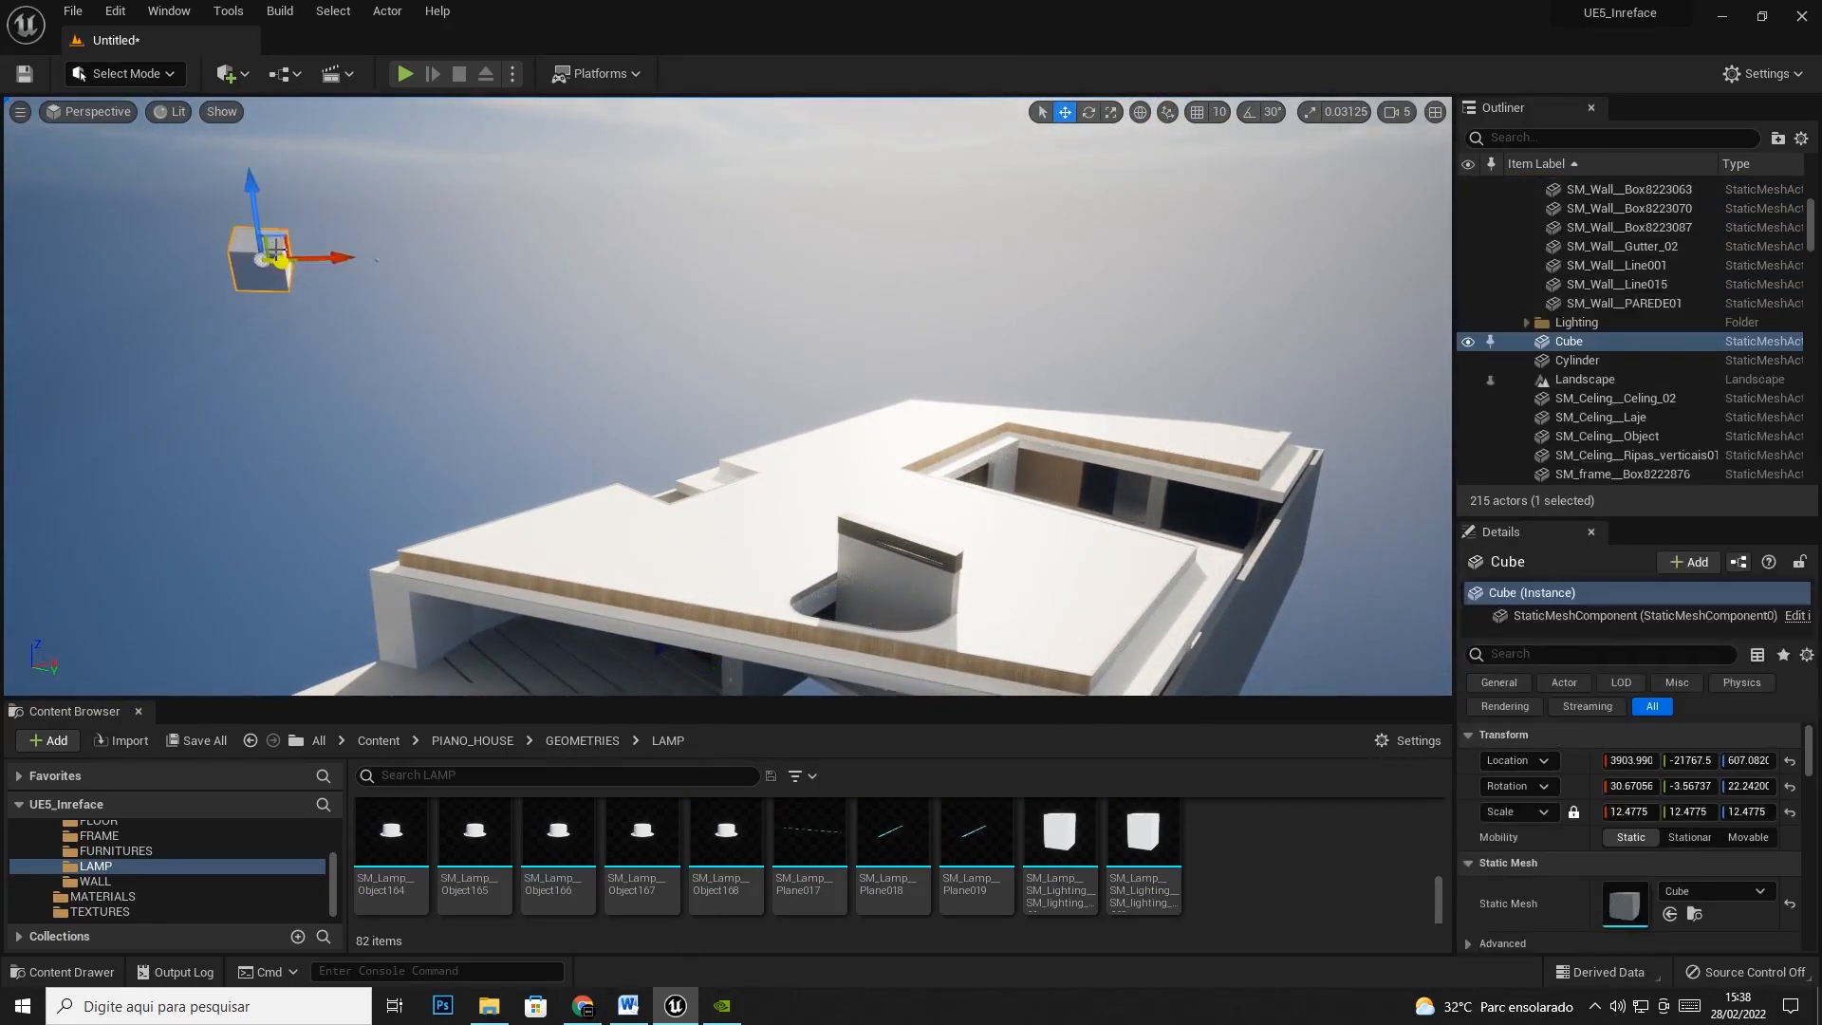
key("Delete")
left_click(376, 261)
key("Delete")
left_click(240, 262)
key("Delete")
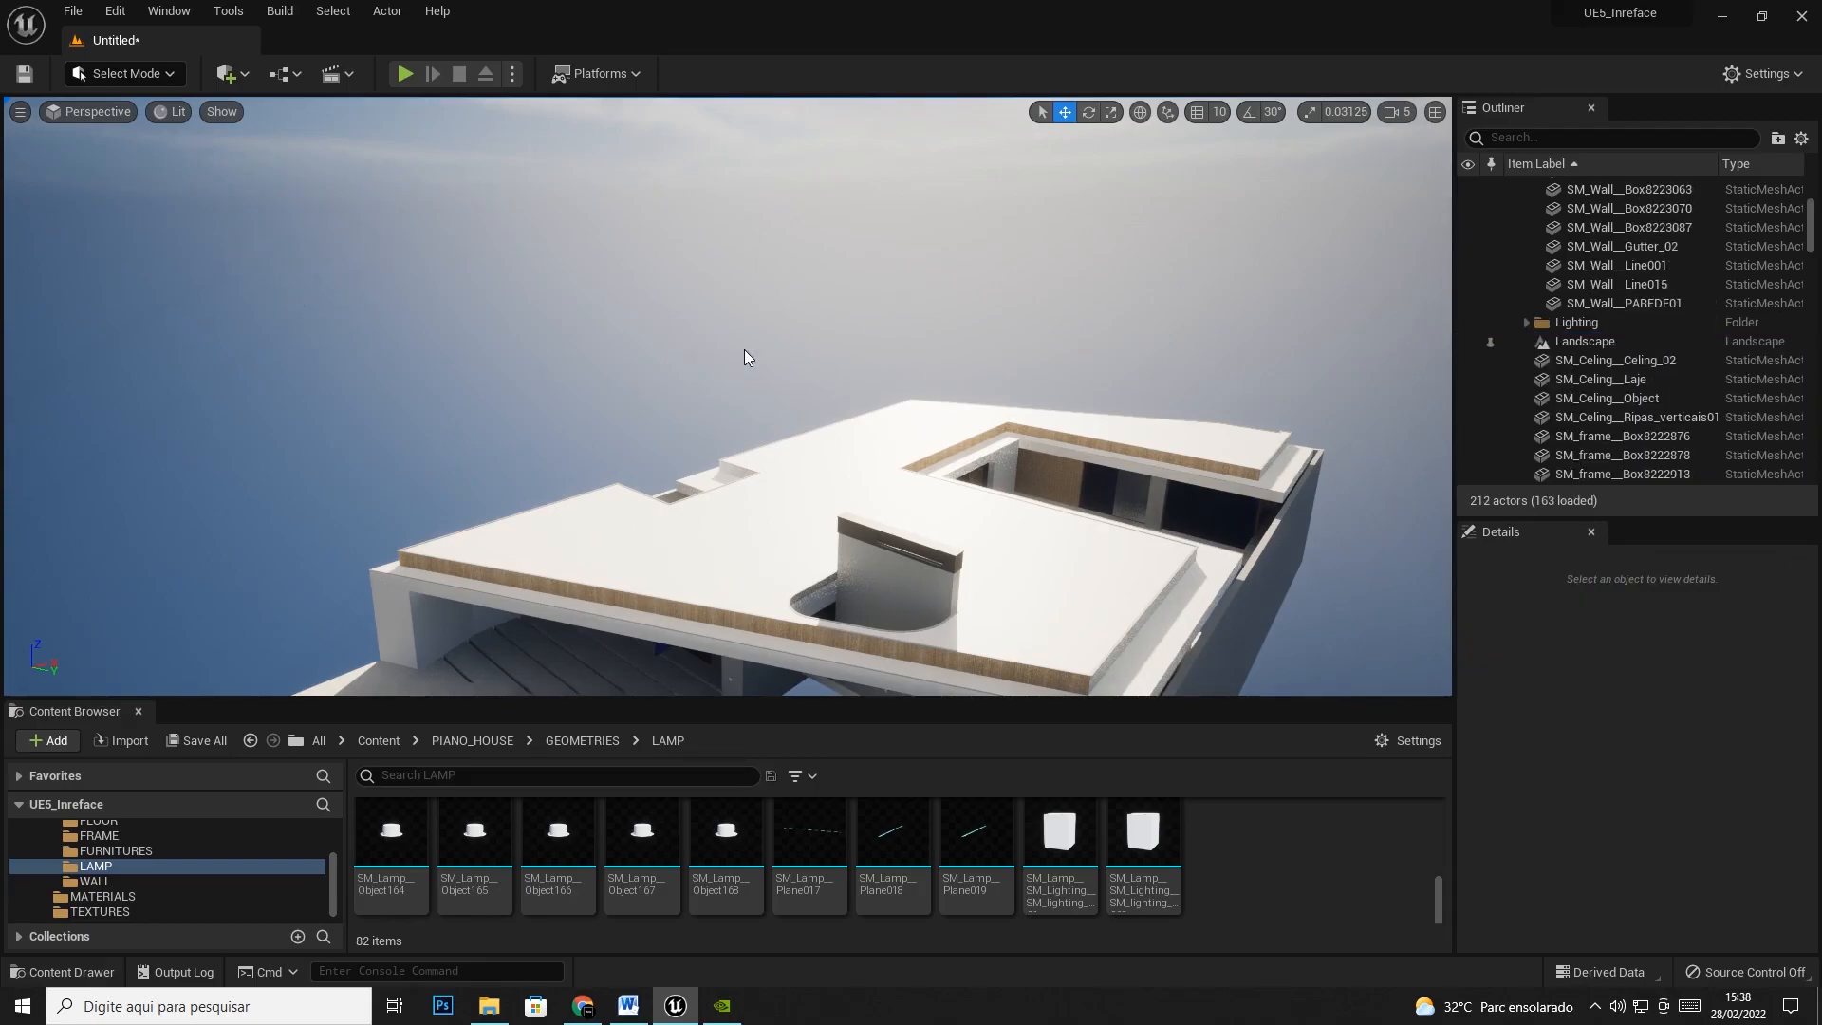
Fly down to the front of the house to examine the facade and the roof edge
left_click(730, 541)
key("w")
right_click_drag(749, 521, 940, 458)
key("s")
key("w")
key("s")
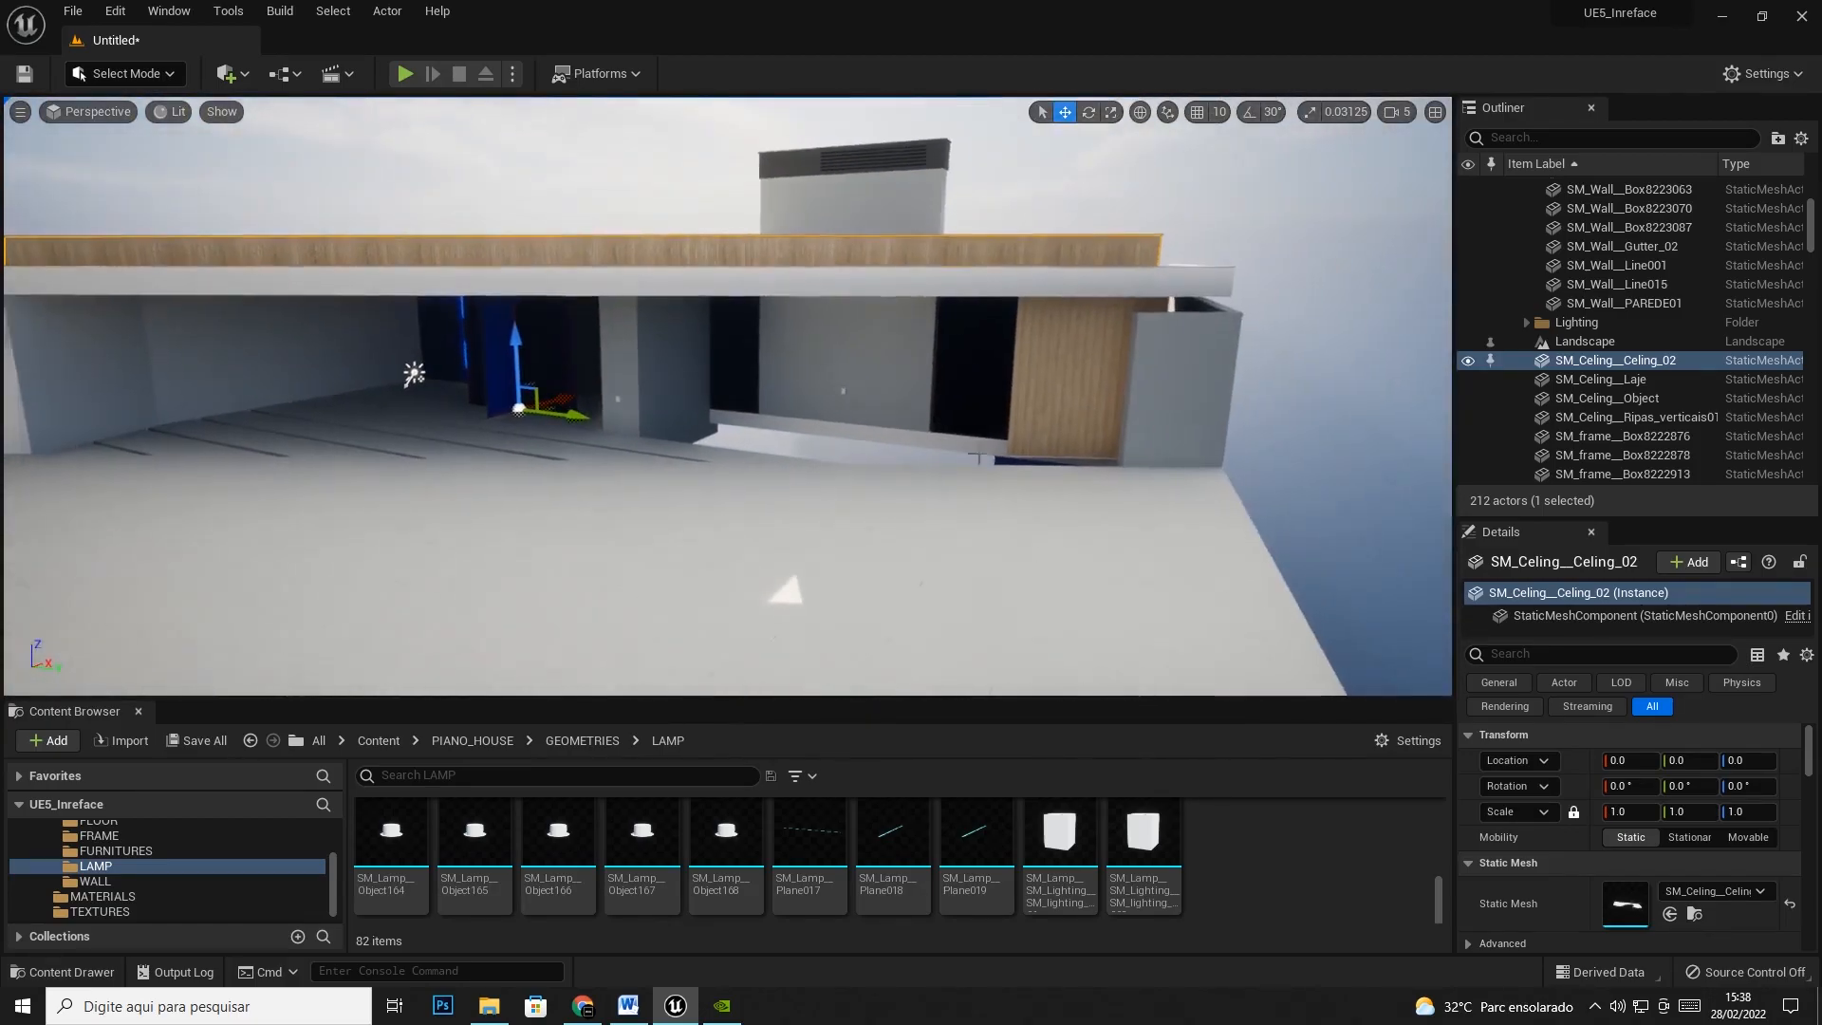
Place all 17 meshes from the FURNITURES content folder into the level and set their shared location to 0, 0, 0
left_click(114, 852)
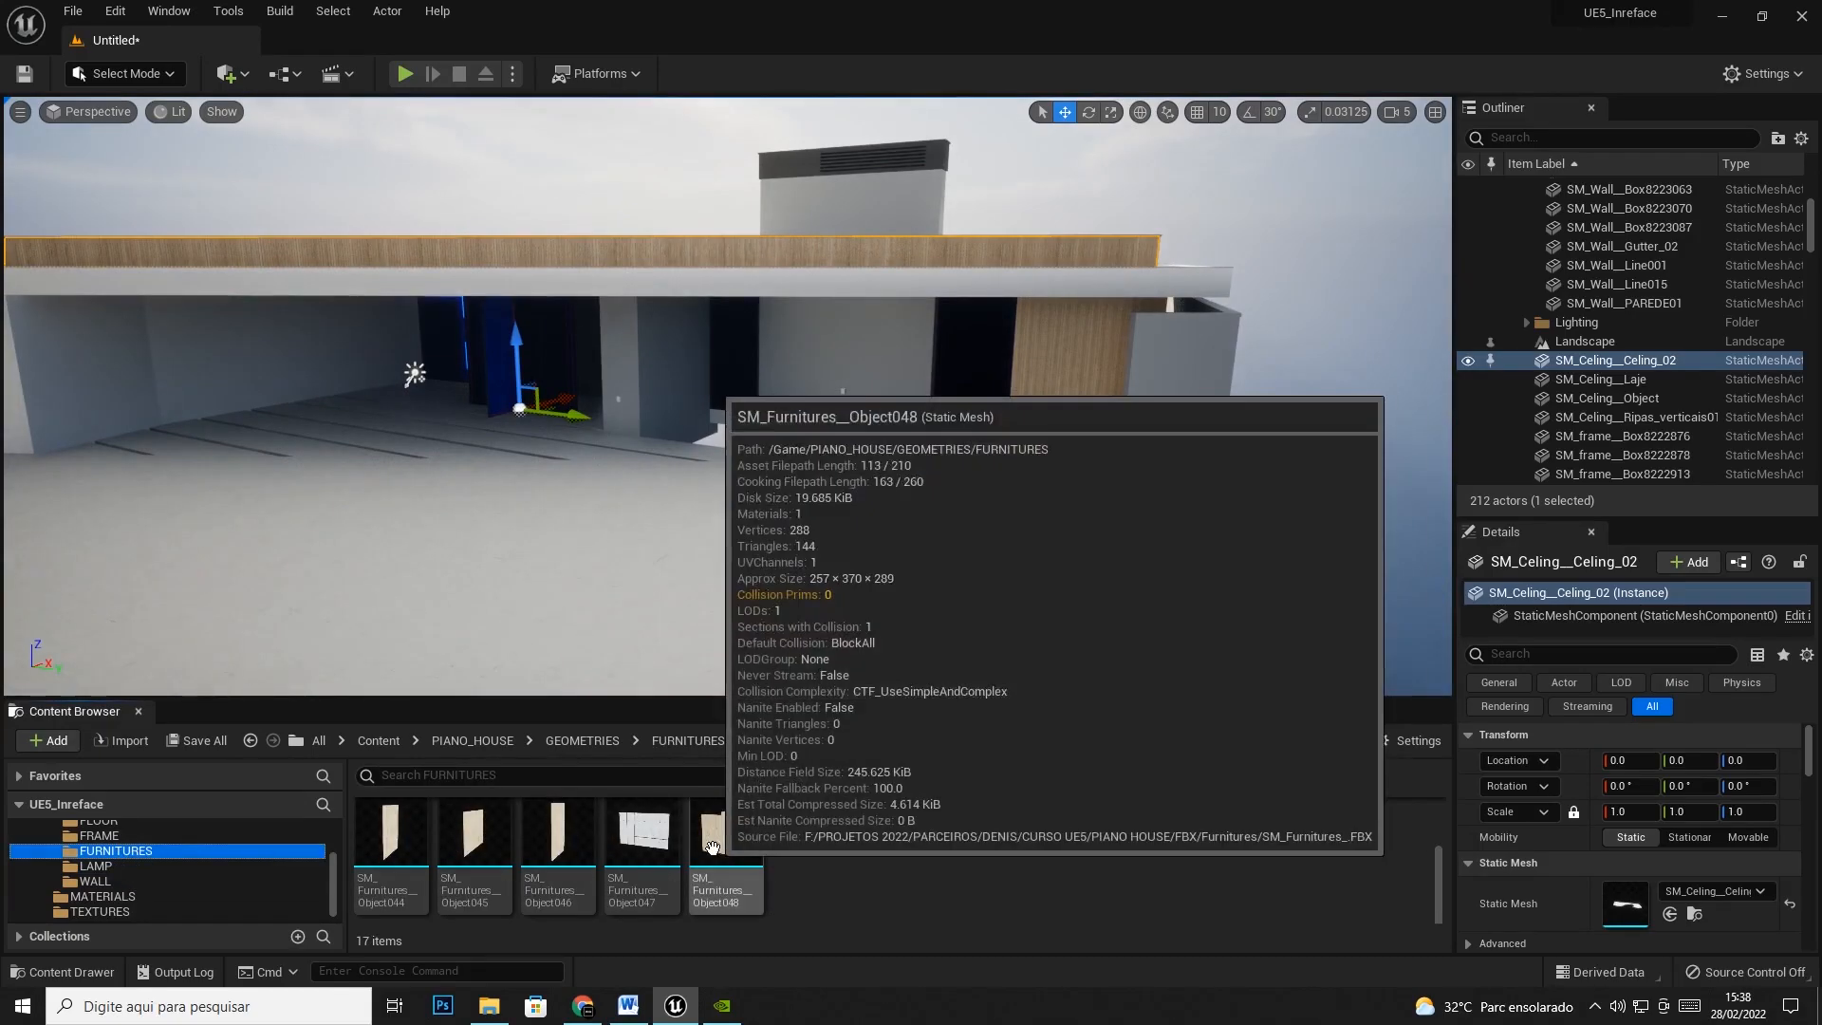
scroll(768, 863, "up", 1)
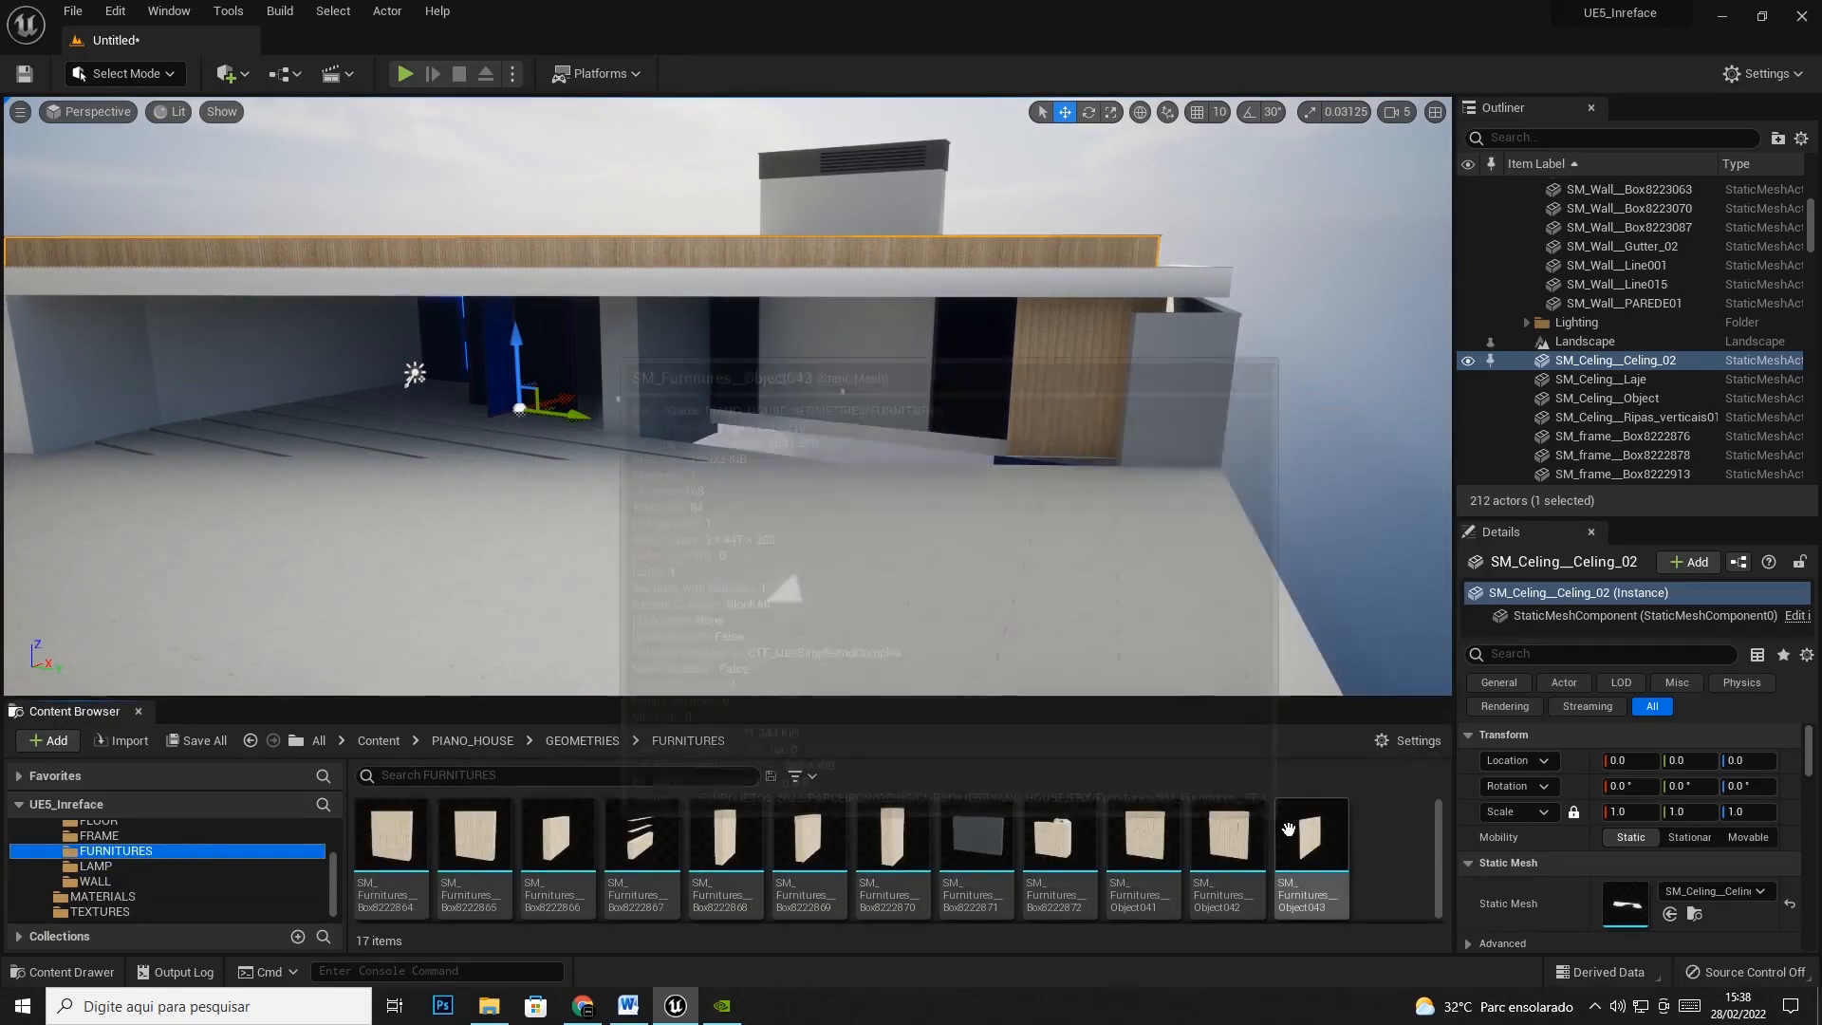
scroll(368, 851, "down", 3)
scroll(754, 847, "up", 3)
left_click(401, 847)
scroll(612, 815, "down", 1)
scroll(616, 812, "down", 2)
key("ctrl+a")
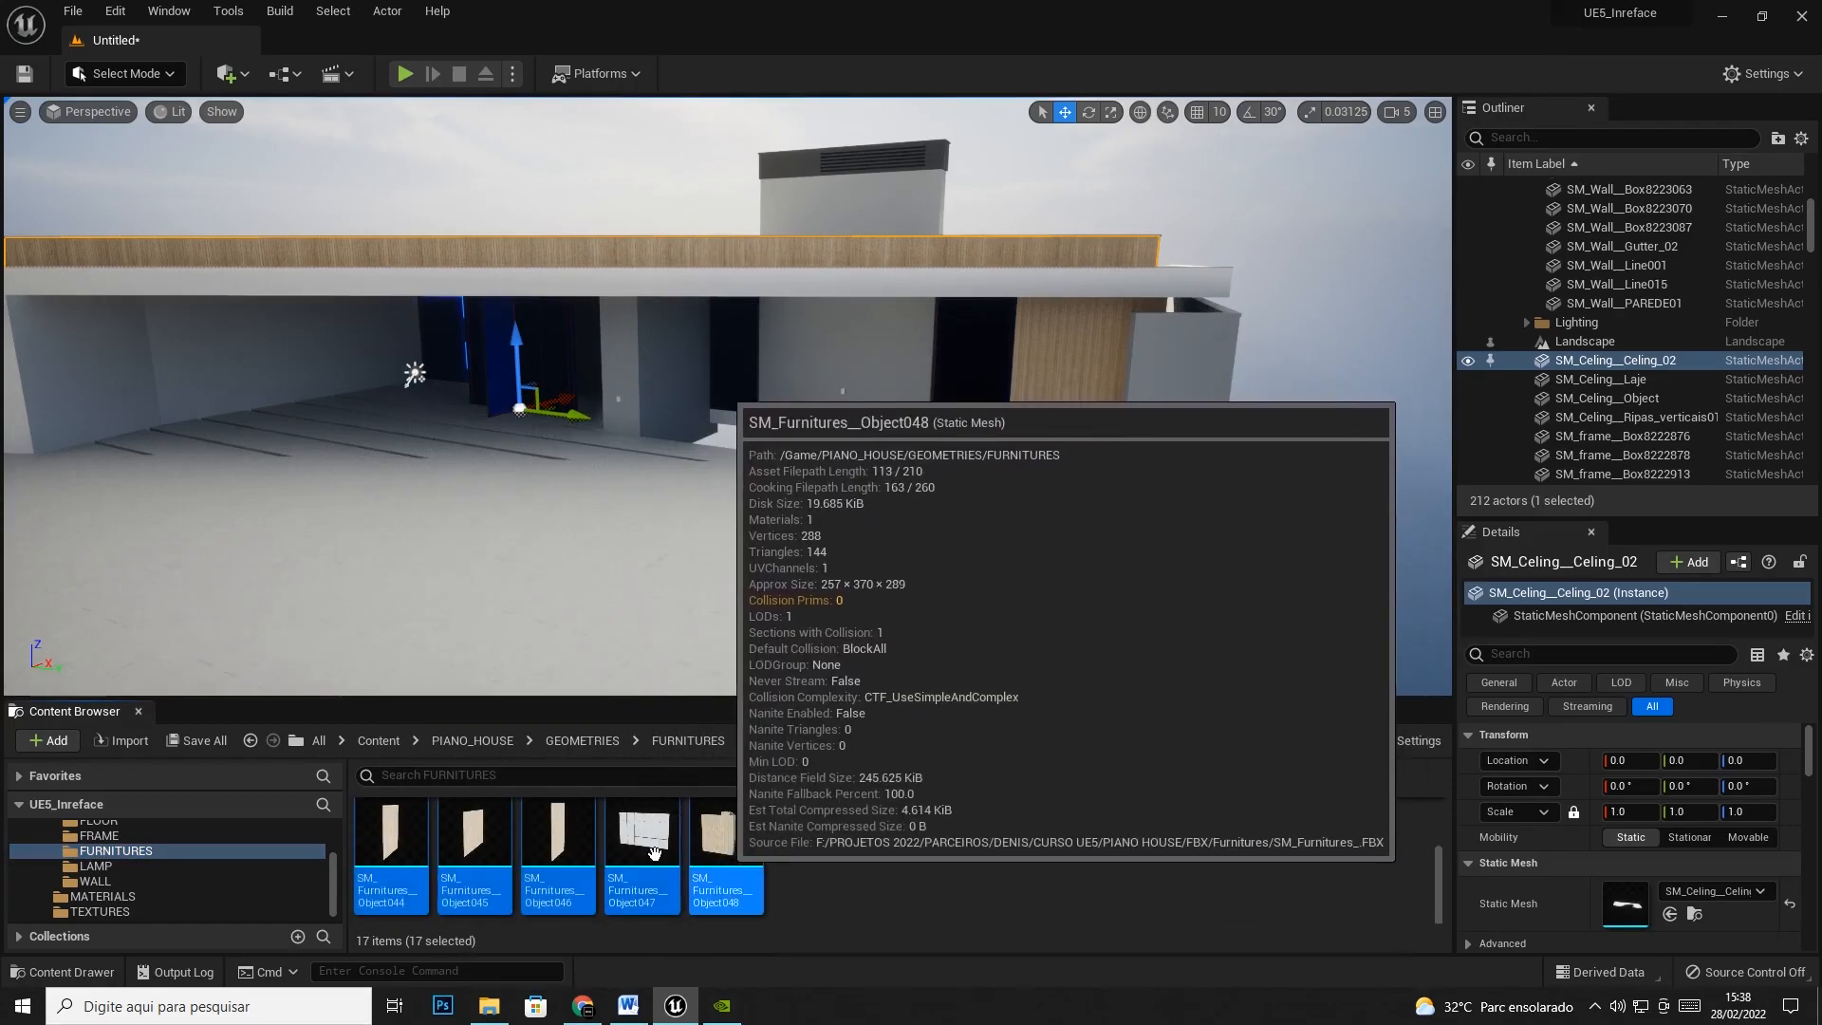
left_click_drag(575, 836, 846, 422)
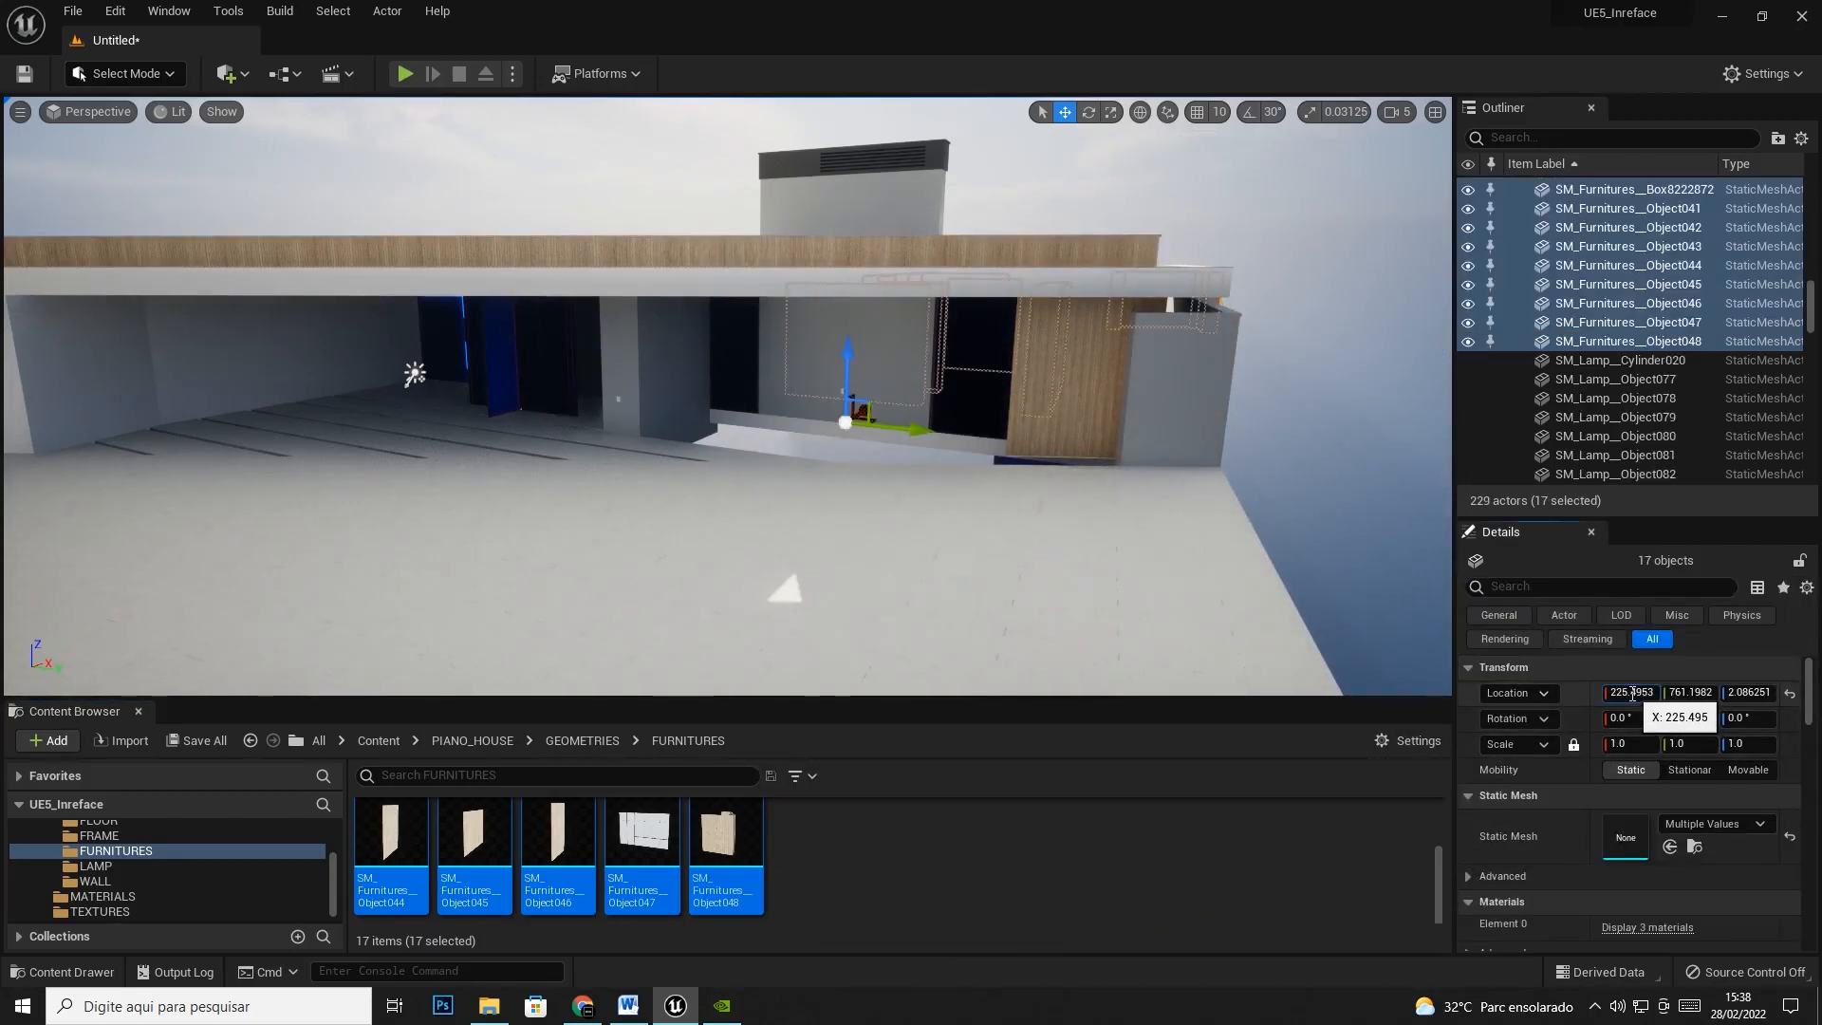
type("0")
key("Tab")
type("0")
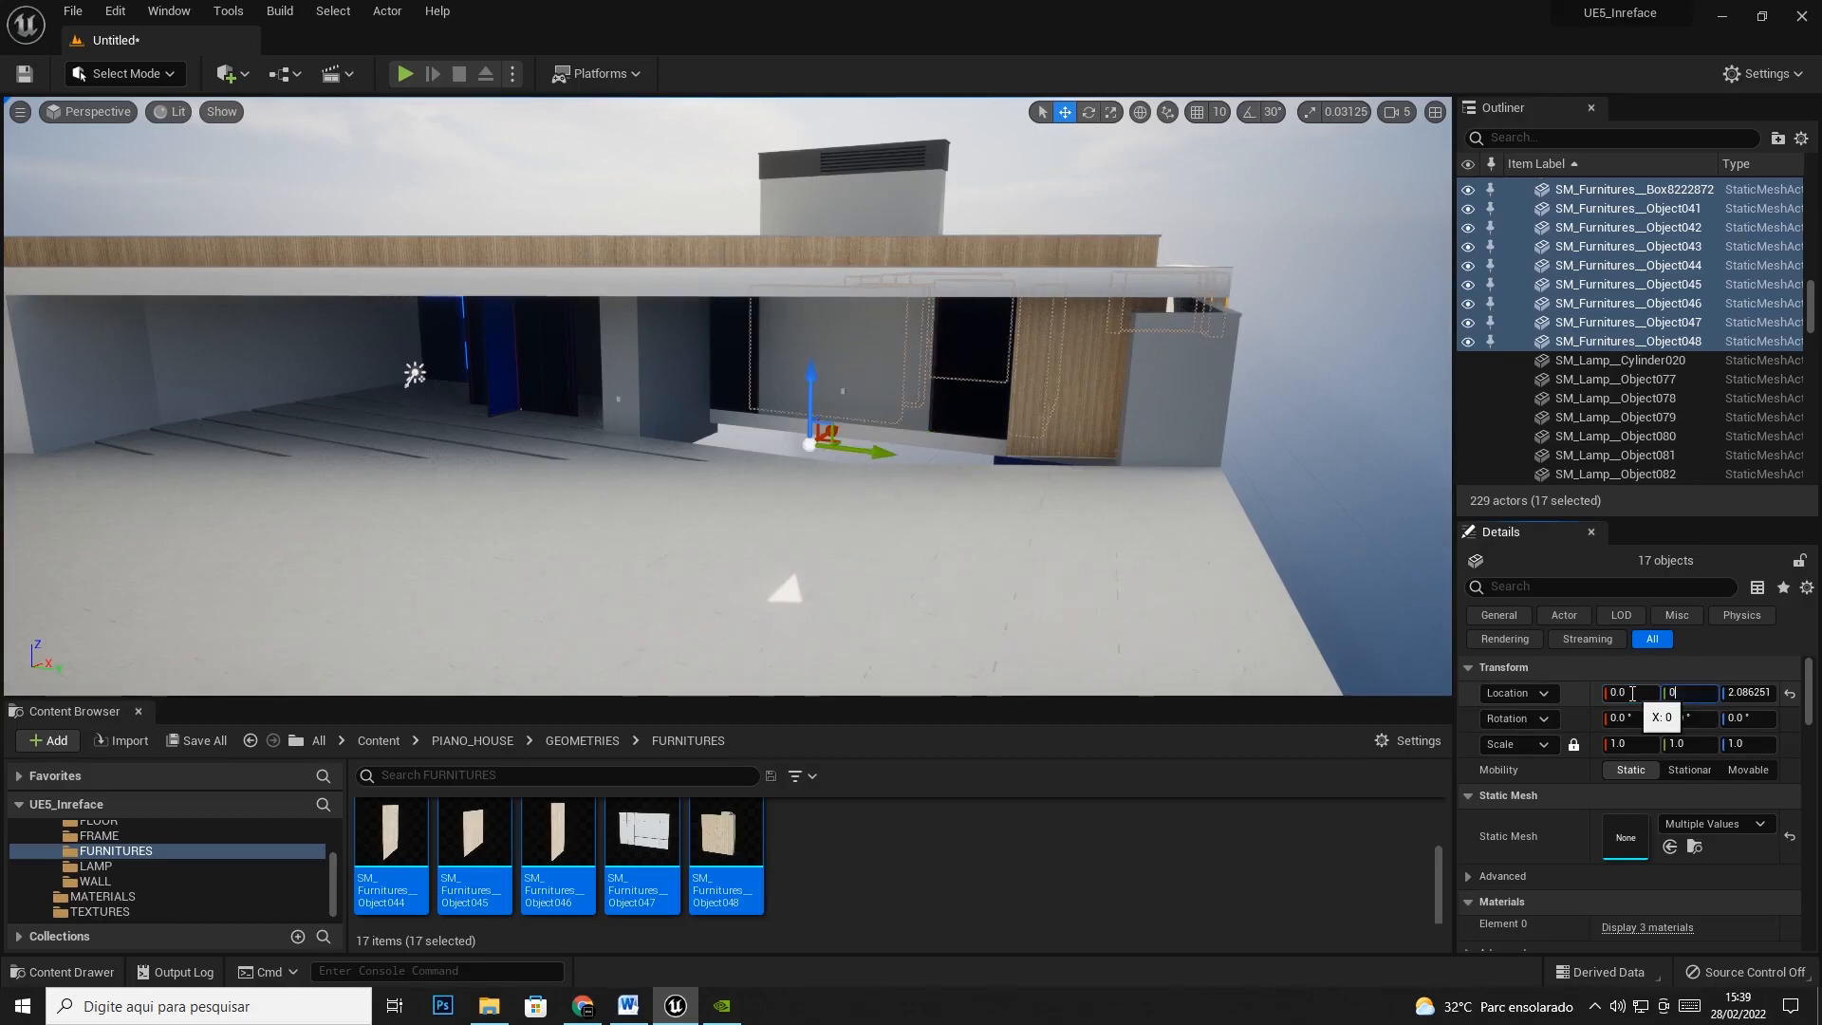
key("Tab")
type("0")
key("Tab")
Try hiding the upper ceiling mesh SM_Celing__Celing_02, and undo the hiding
left_click(1173, 169)
right_click_drag(1174, 169, 1173, 169)
left_click(708, 485)
key("h")
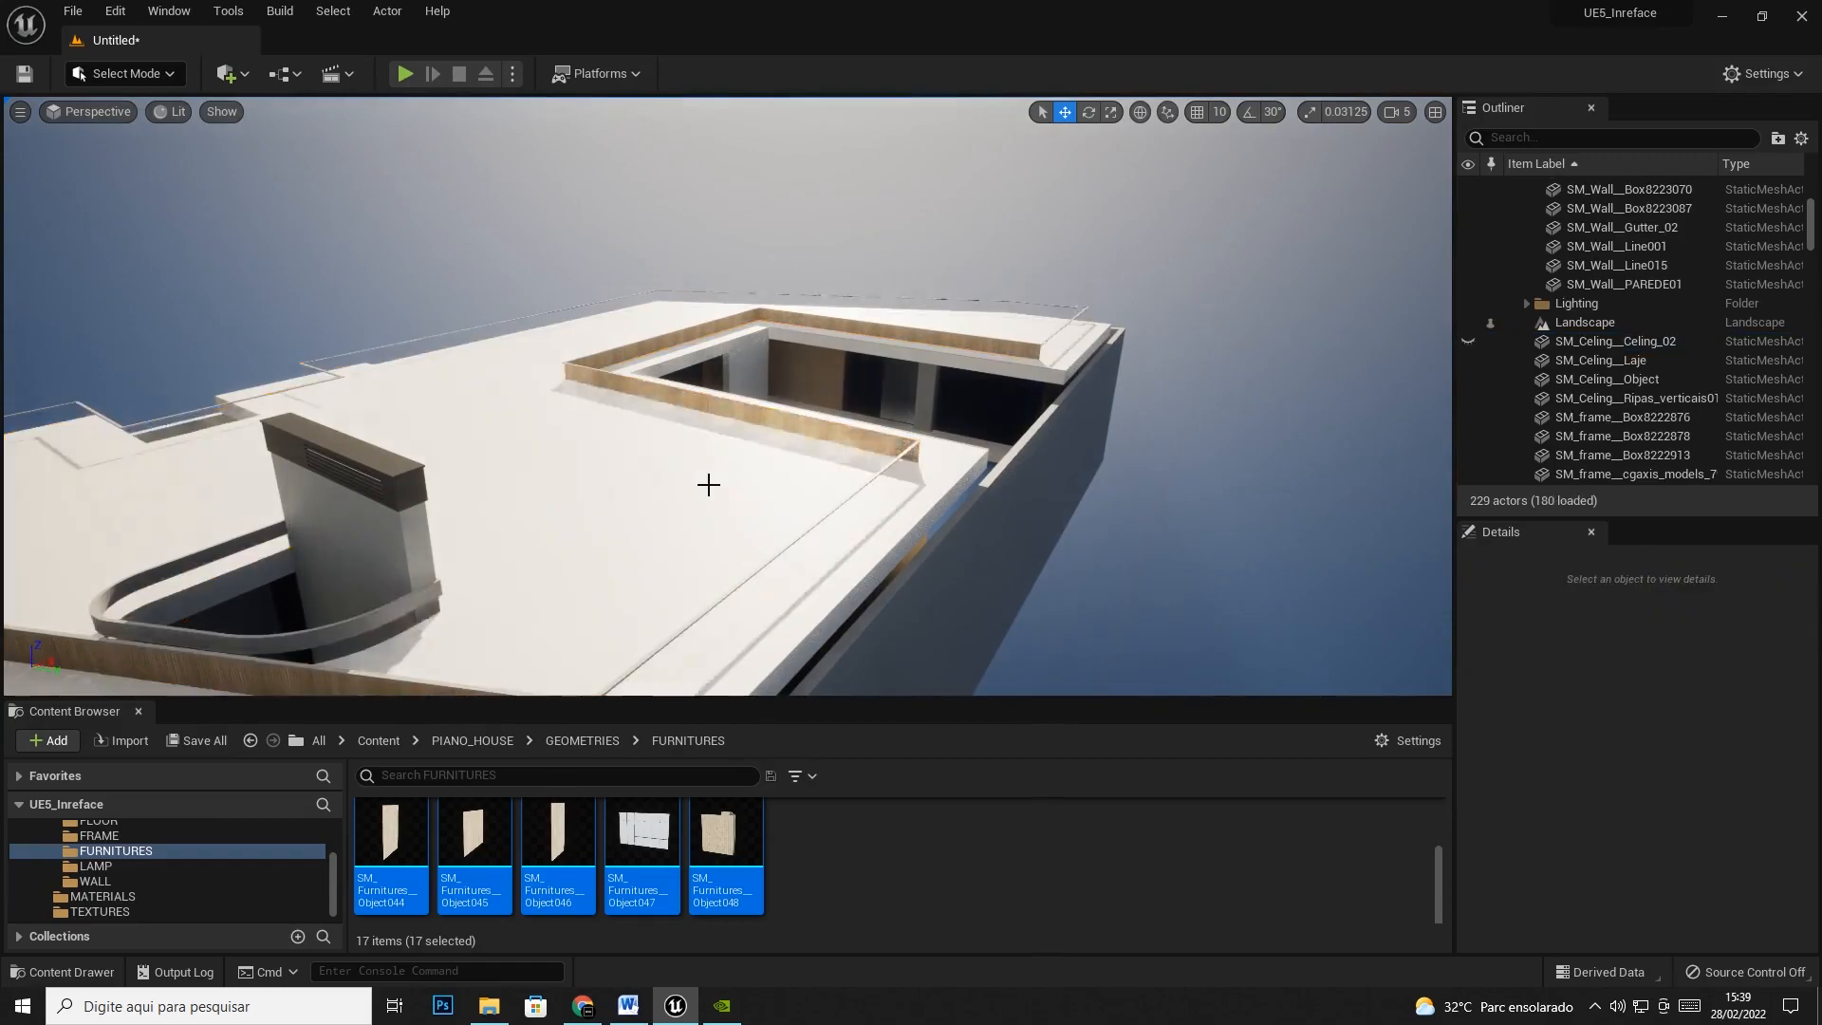
key("ctrl+z")
left_click(1168, 216)
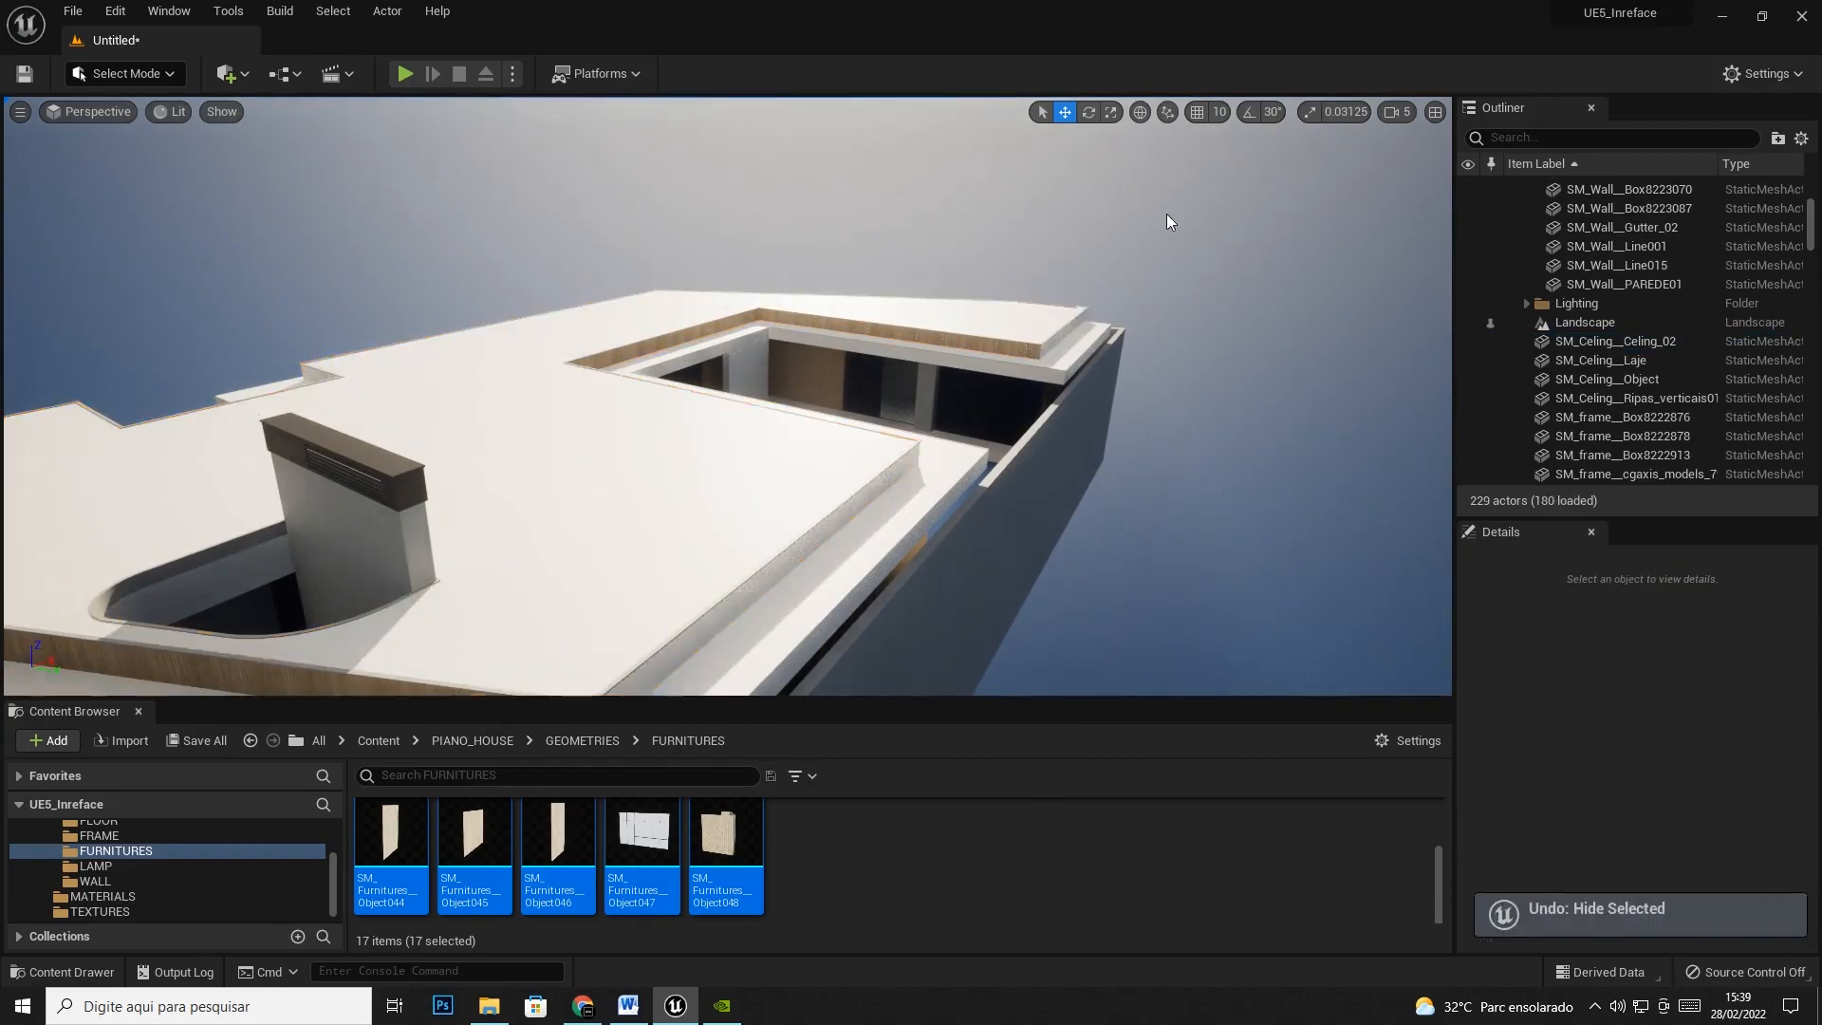
Hide the two roof meshes SM_Celing__Celing_02 and SM_Celing__Laje to expose the interior of the house
right_click_drag(1167, 215, 1167, 216)
right_click_drag(1078, 504, 1078, 504)
right_click_drag(1574, 444, 1564, 404)
key("e")
right_click_drag(786, 305, 787, 304)
left_click(778, 318)
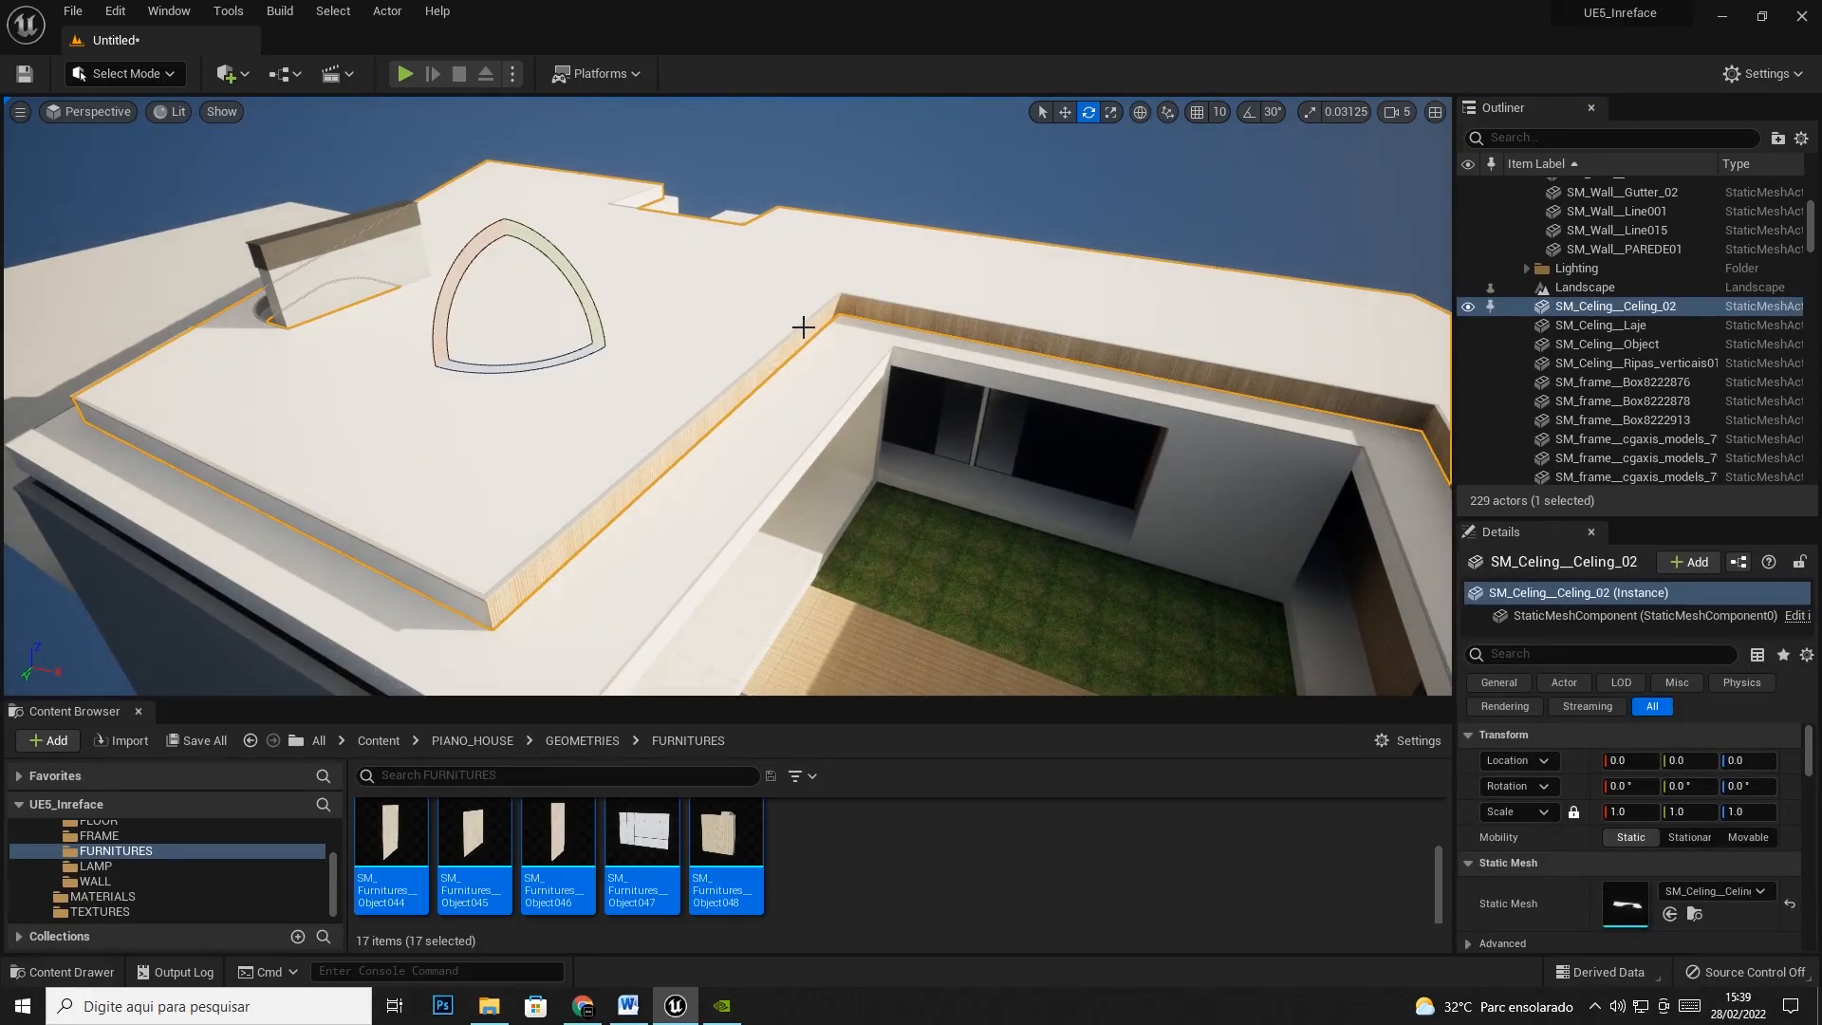
key("h")
left_click(621, 282)
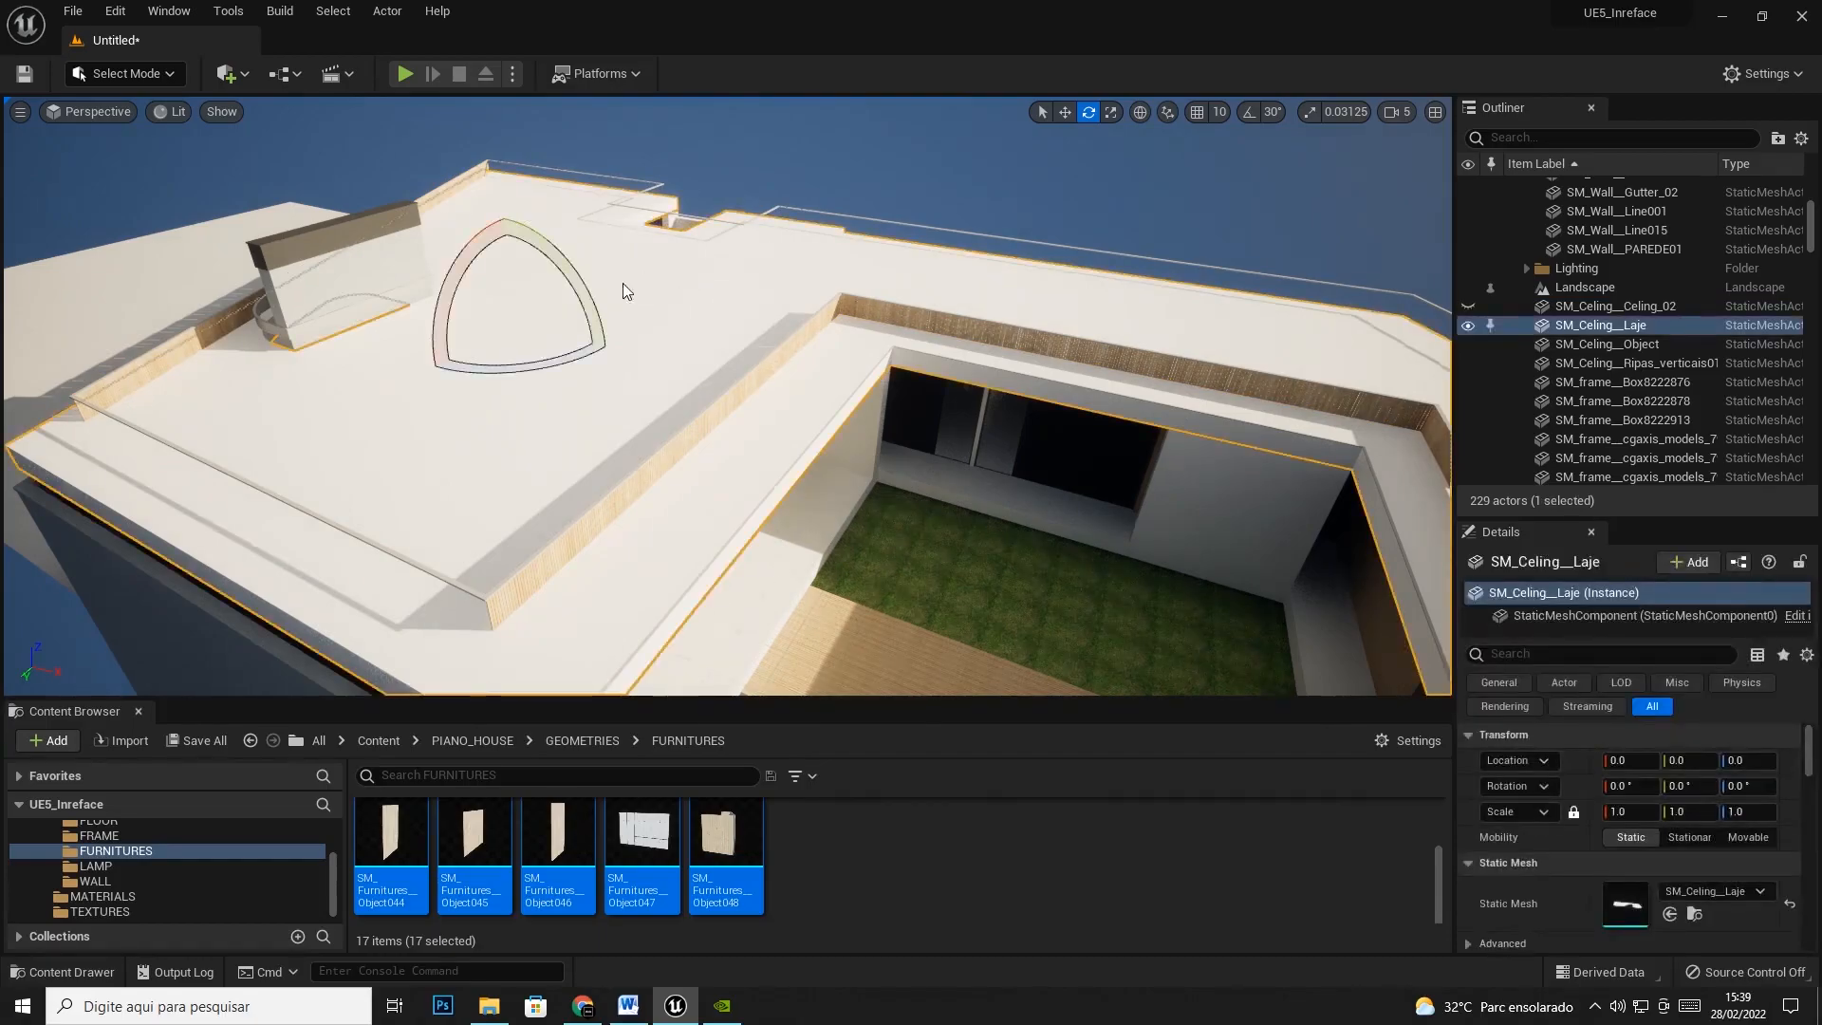
right_click(622, 283)
mouse_move(694, 569)
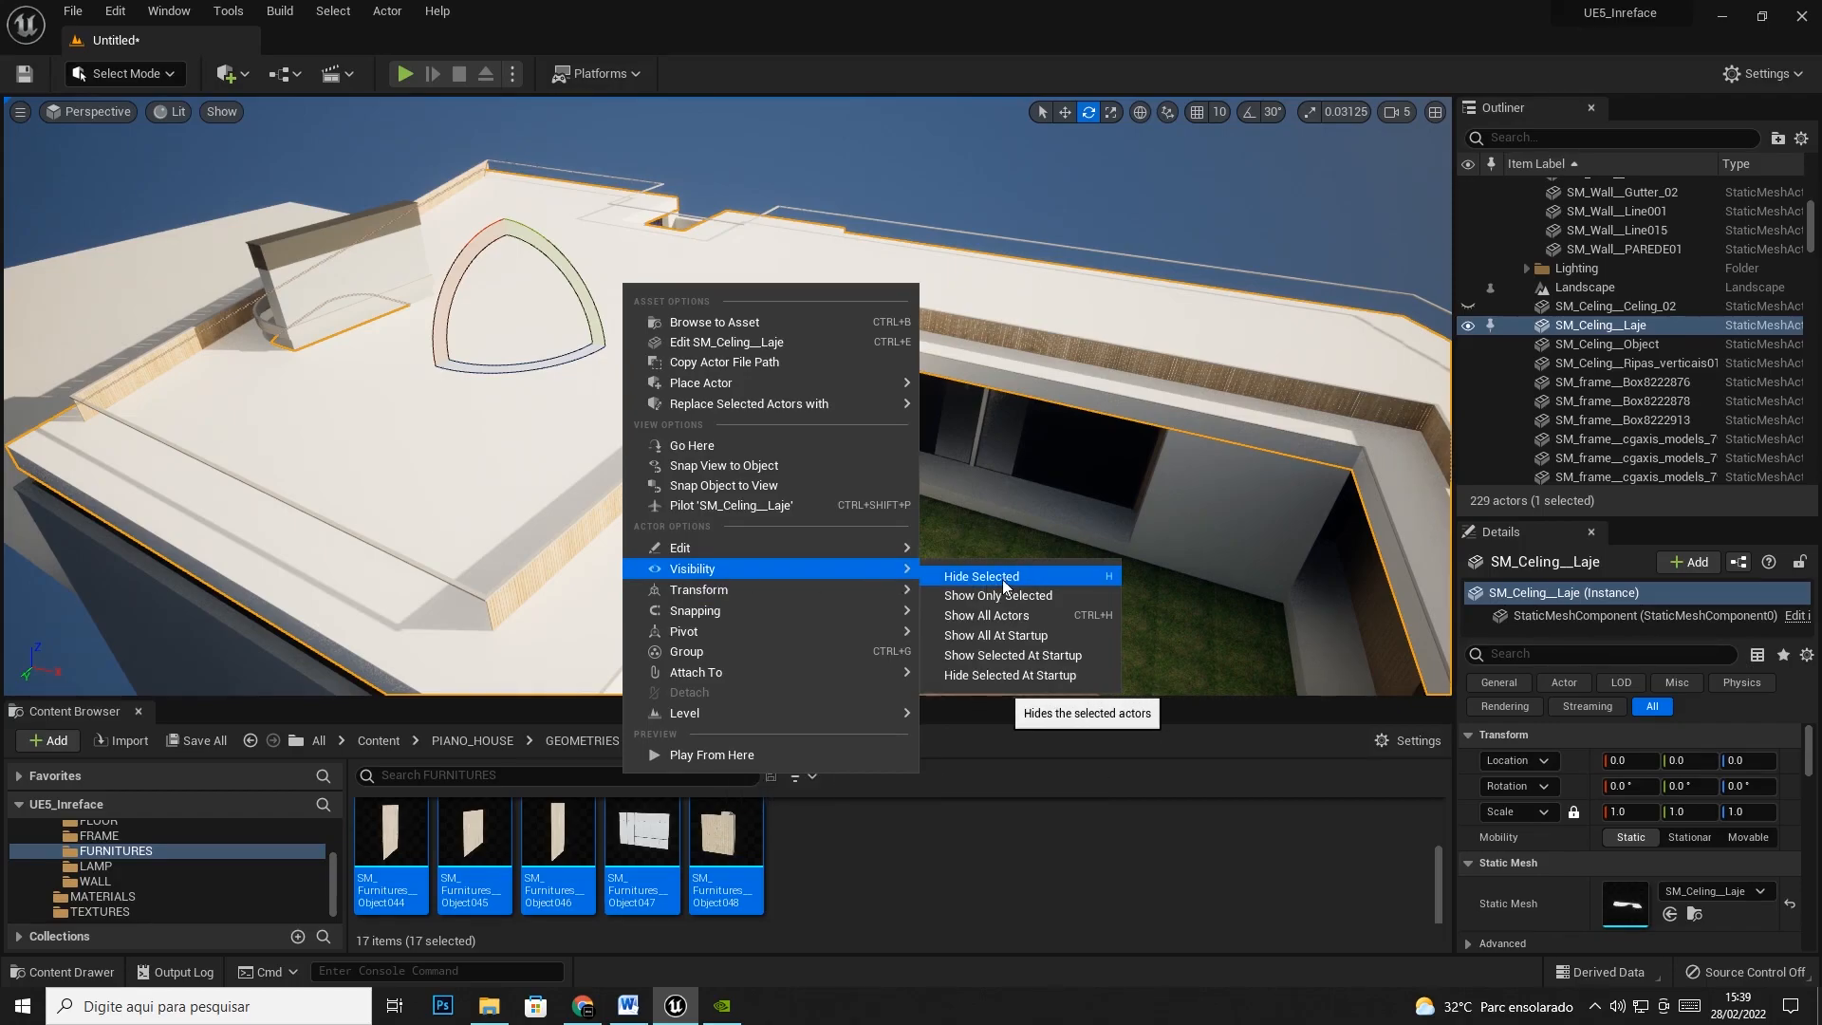
left_click(1003, 576)
Fly over the open rooms and select individual meshes to examine how the cabinets and furniture fit against the walls
key("w")
right_click_drag(819, 422, 800, 325)
left_click(800, 325)
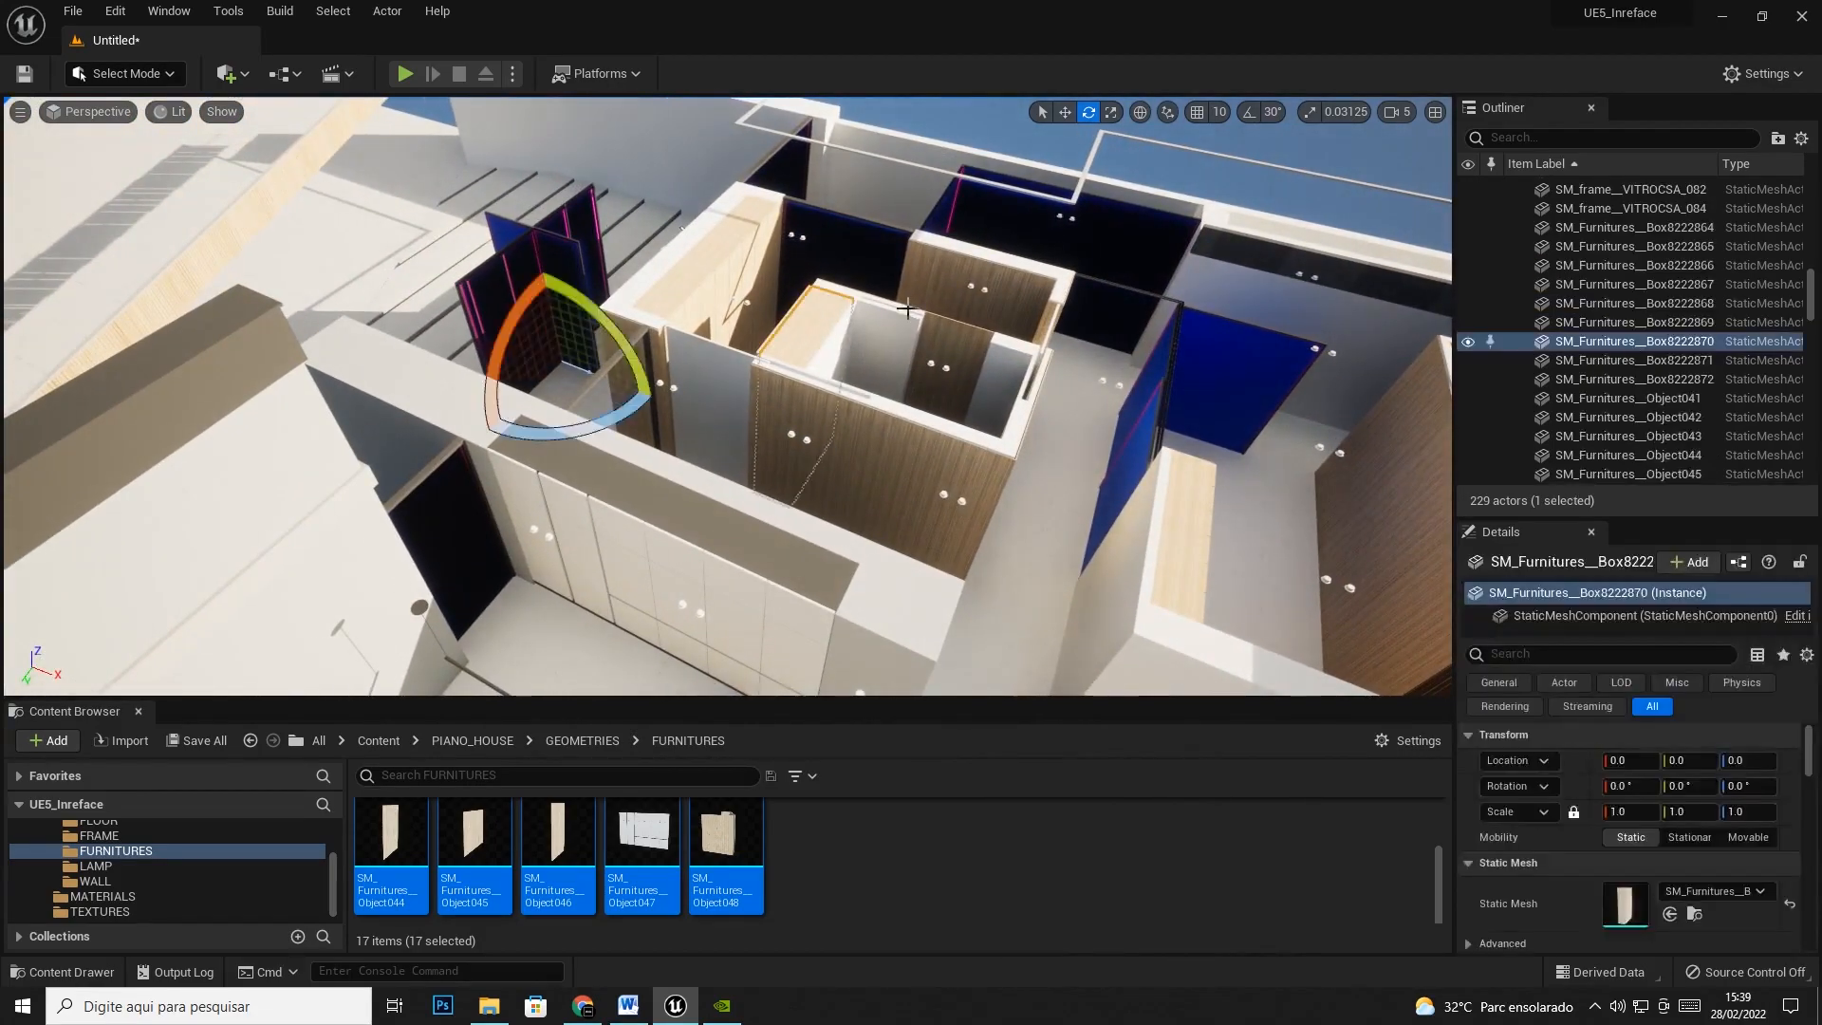
left_click(940, 346)
left_click(929, 356)
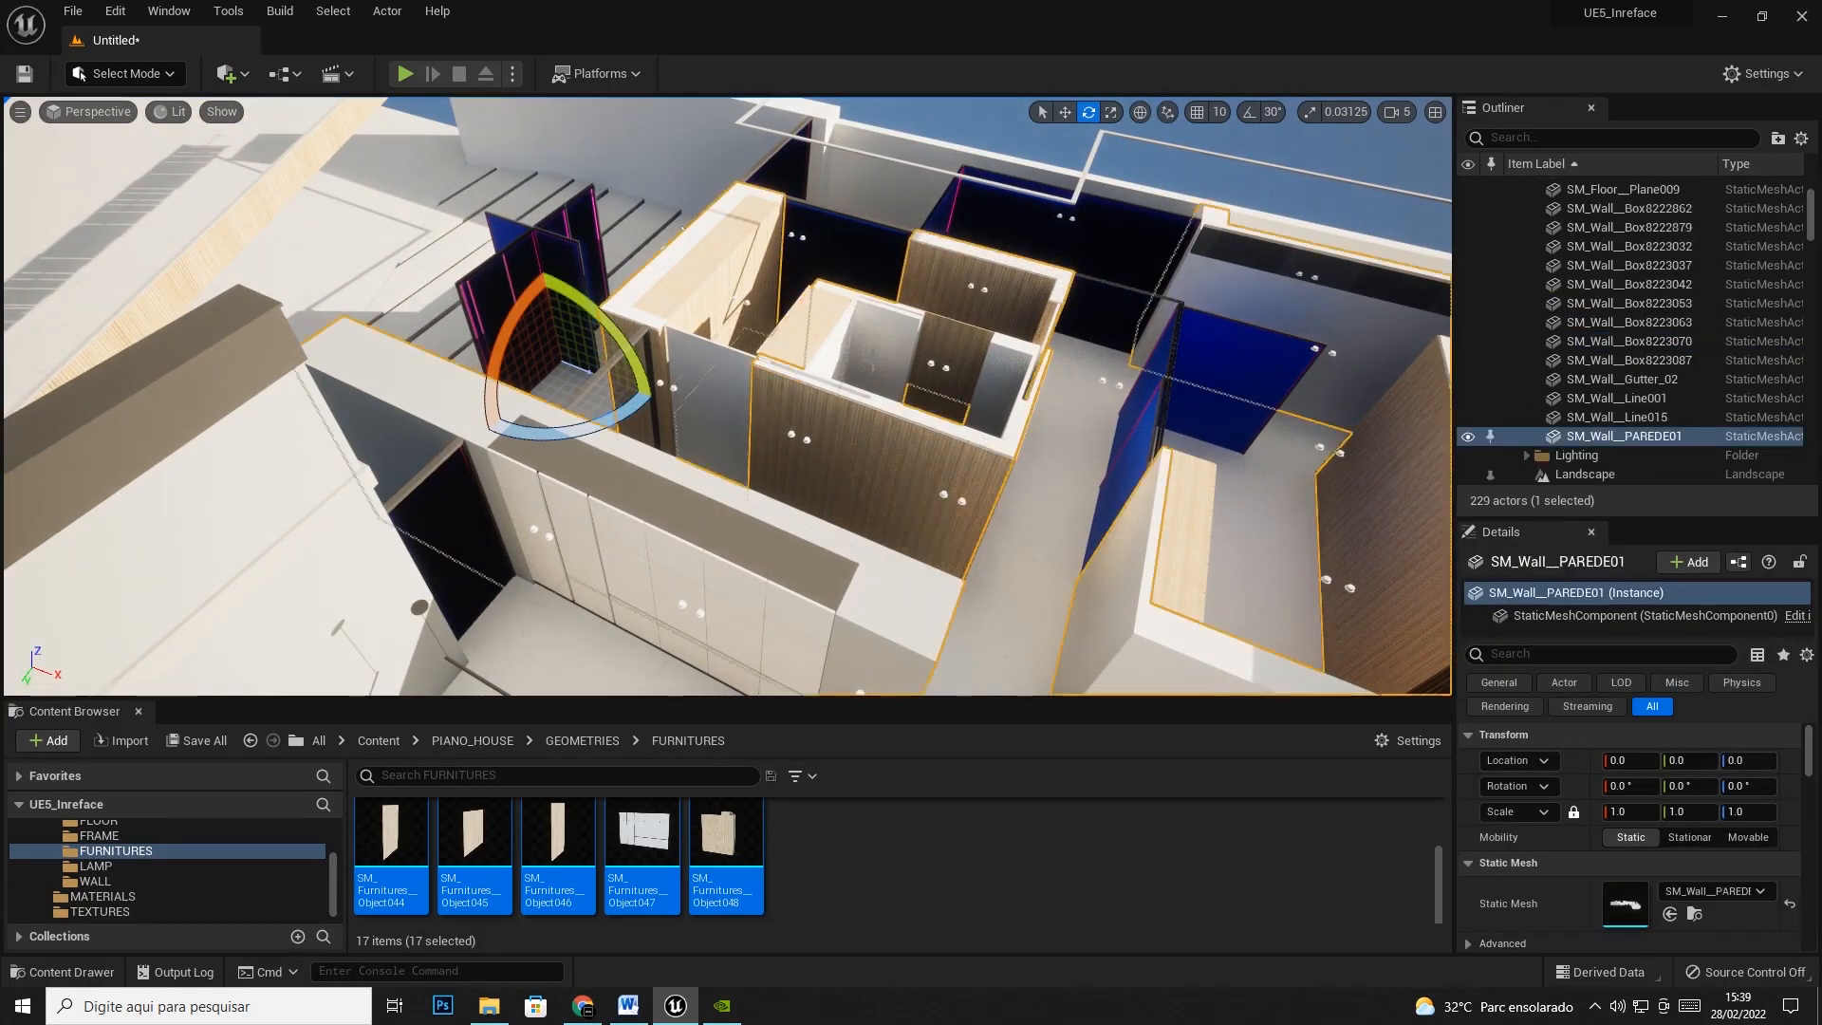
left_click(676, 616)
right_click_drag(677, 616, 901, 622)
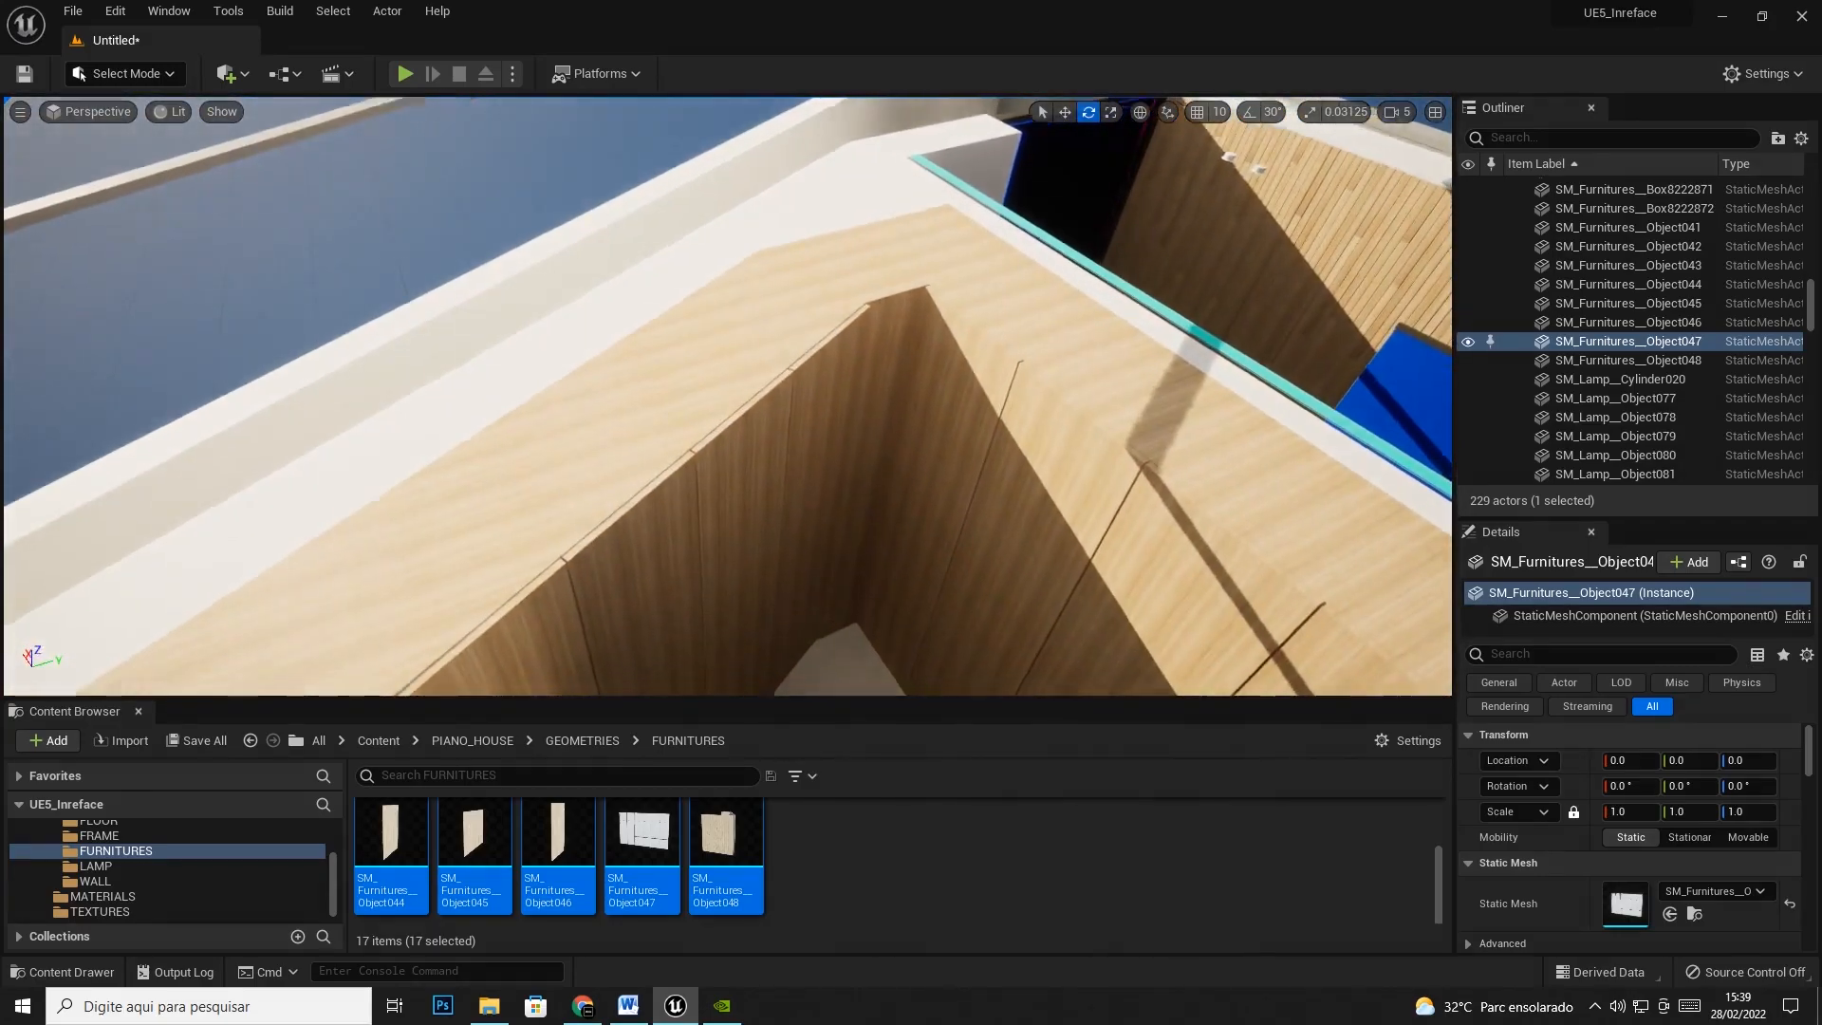
right_click_drag(901, 621, 1139, 626)
Open the DECO folder under PIANO_HOUSE/GEOMETRIES and review its meshes against the house interior
scroll(95, 863, "up", 1)
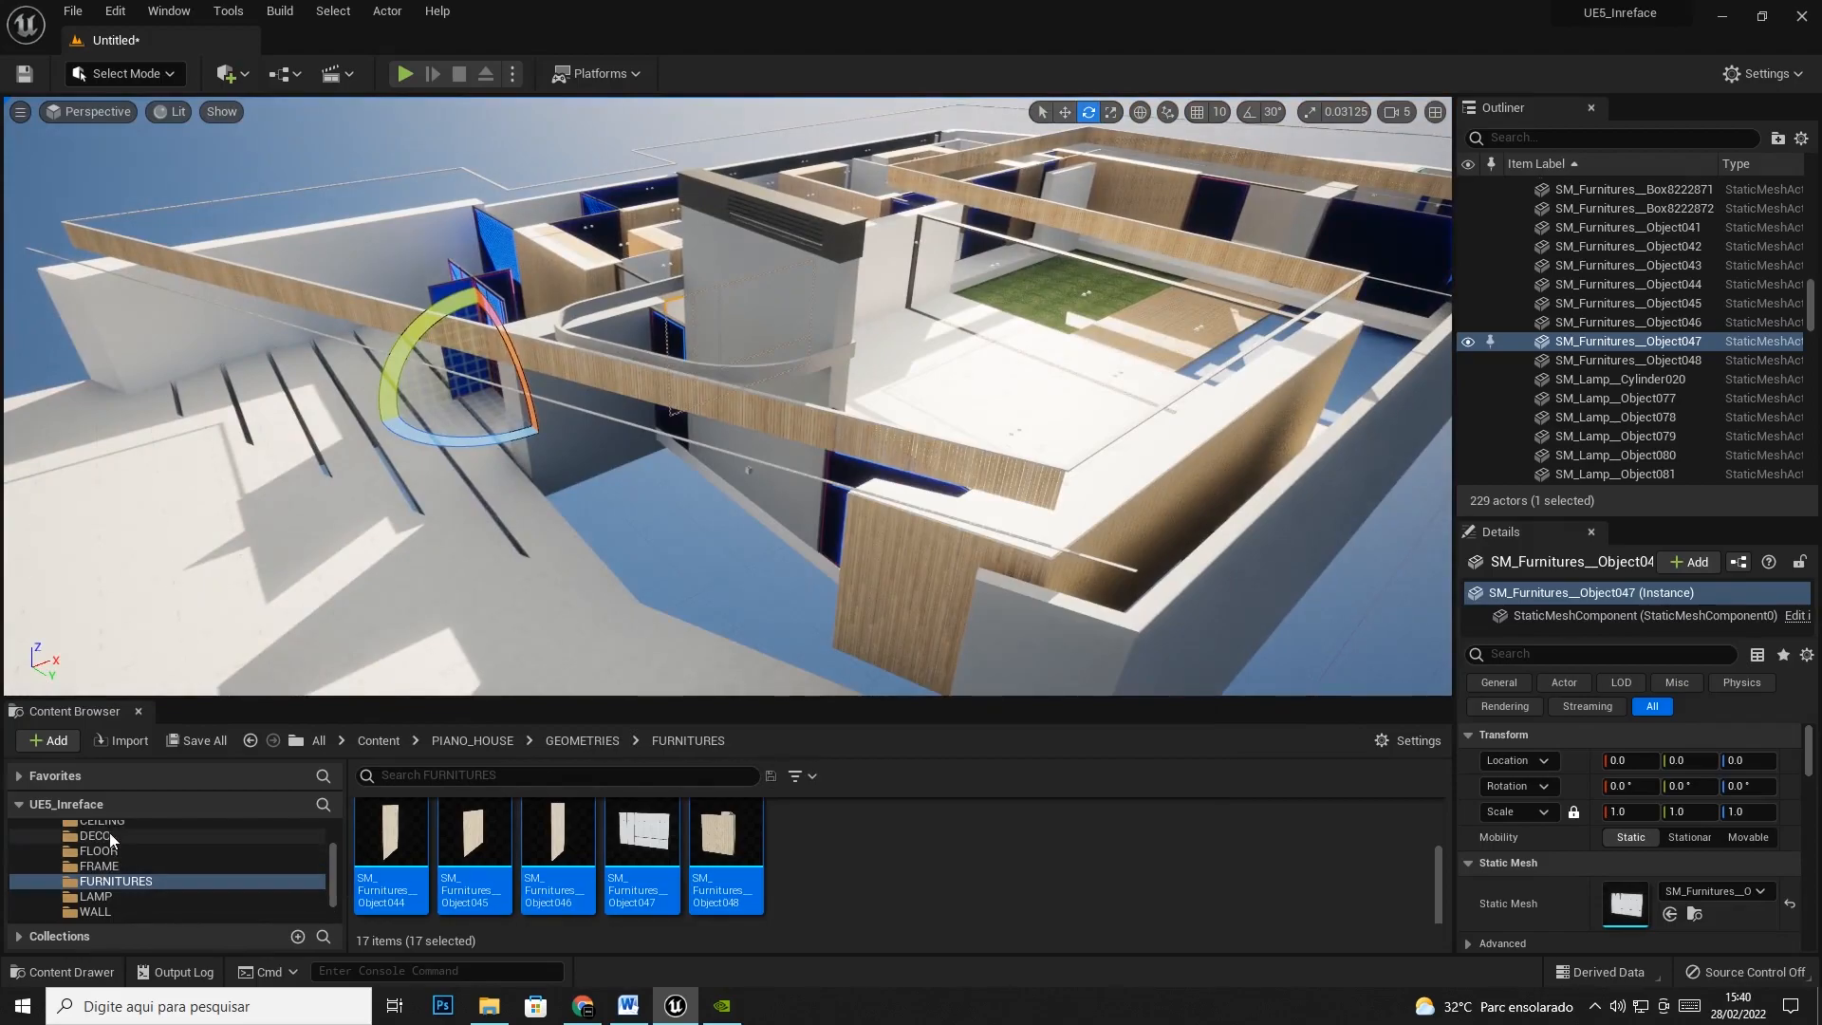
left_click(95, 835)
scroll(993, 877, "up", 1)
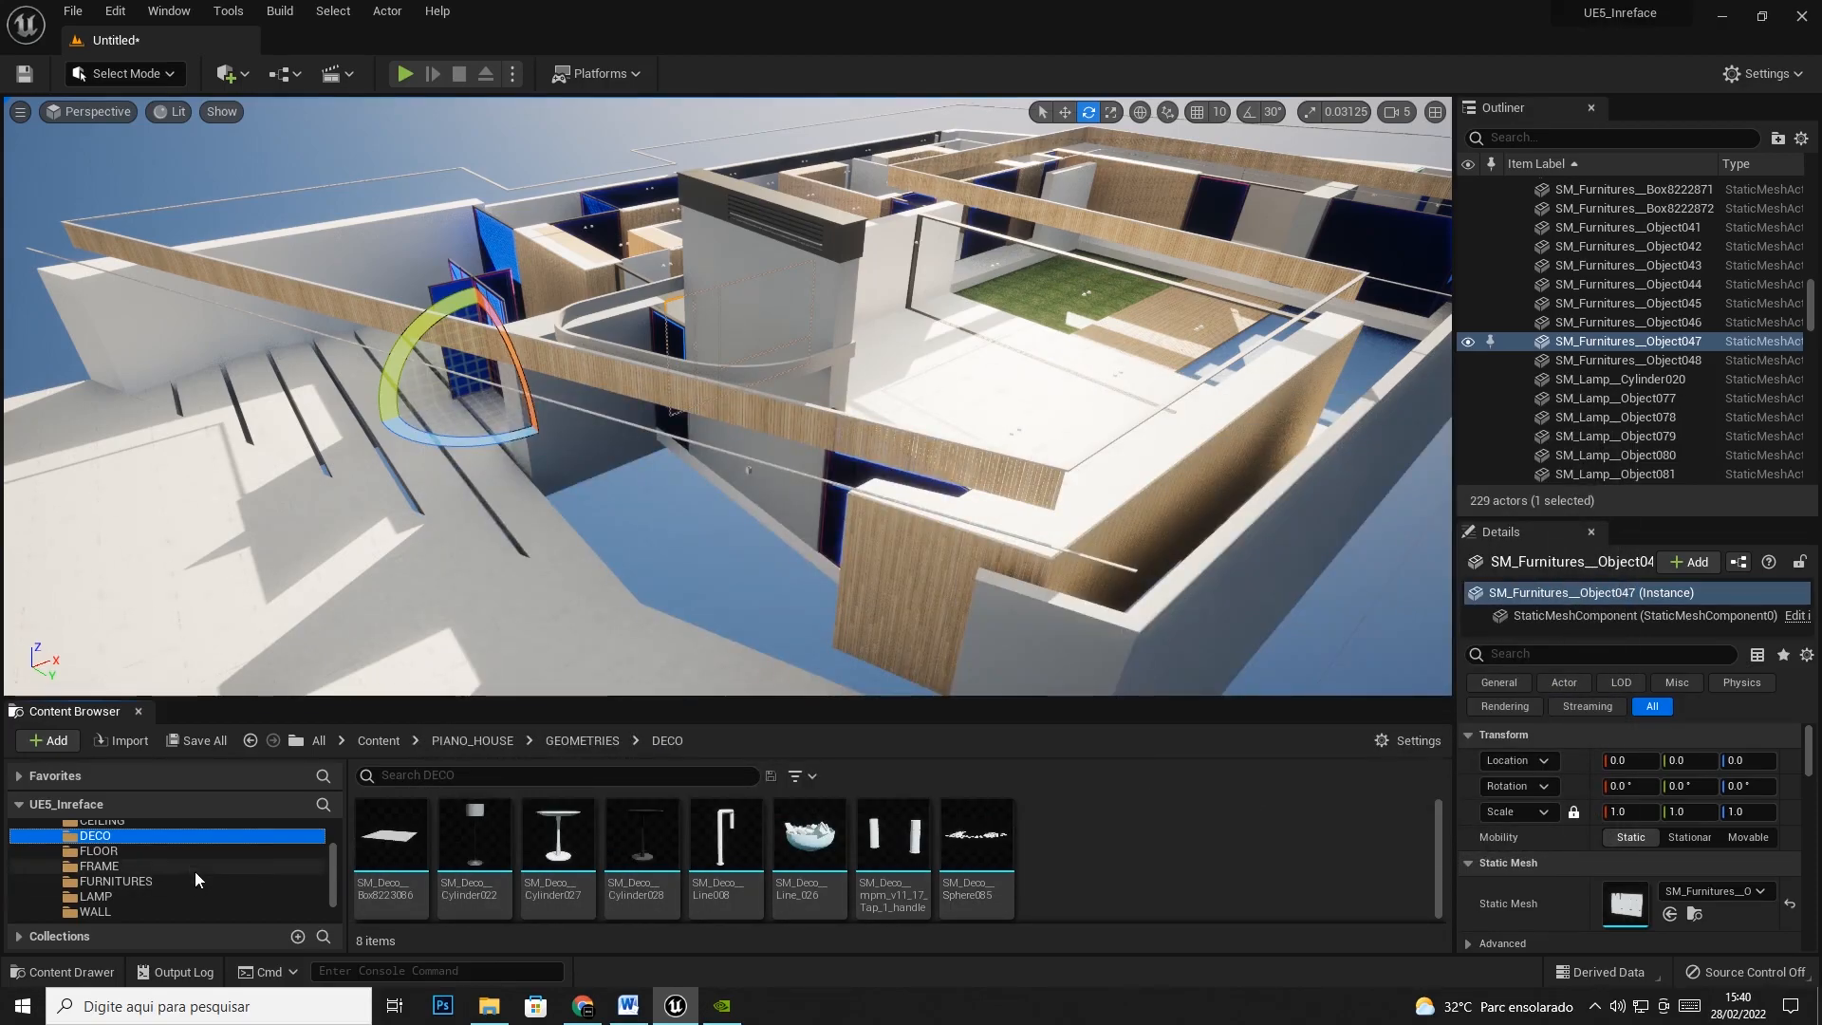
scroll(196, 871, "up", 1)
scroll(195, 871, "down", 2)
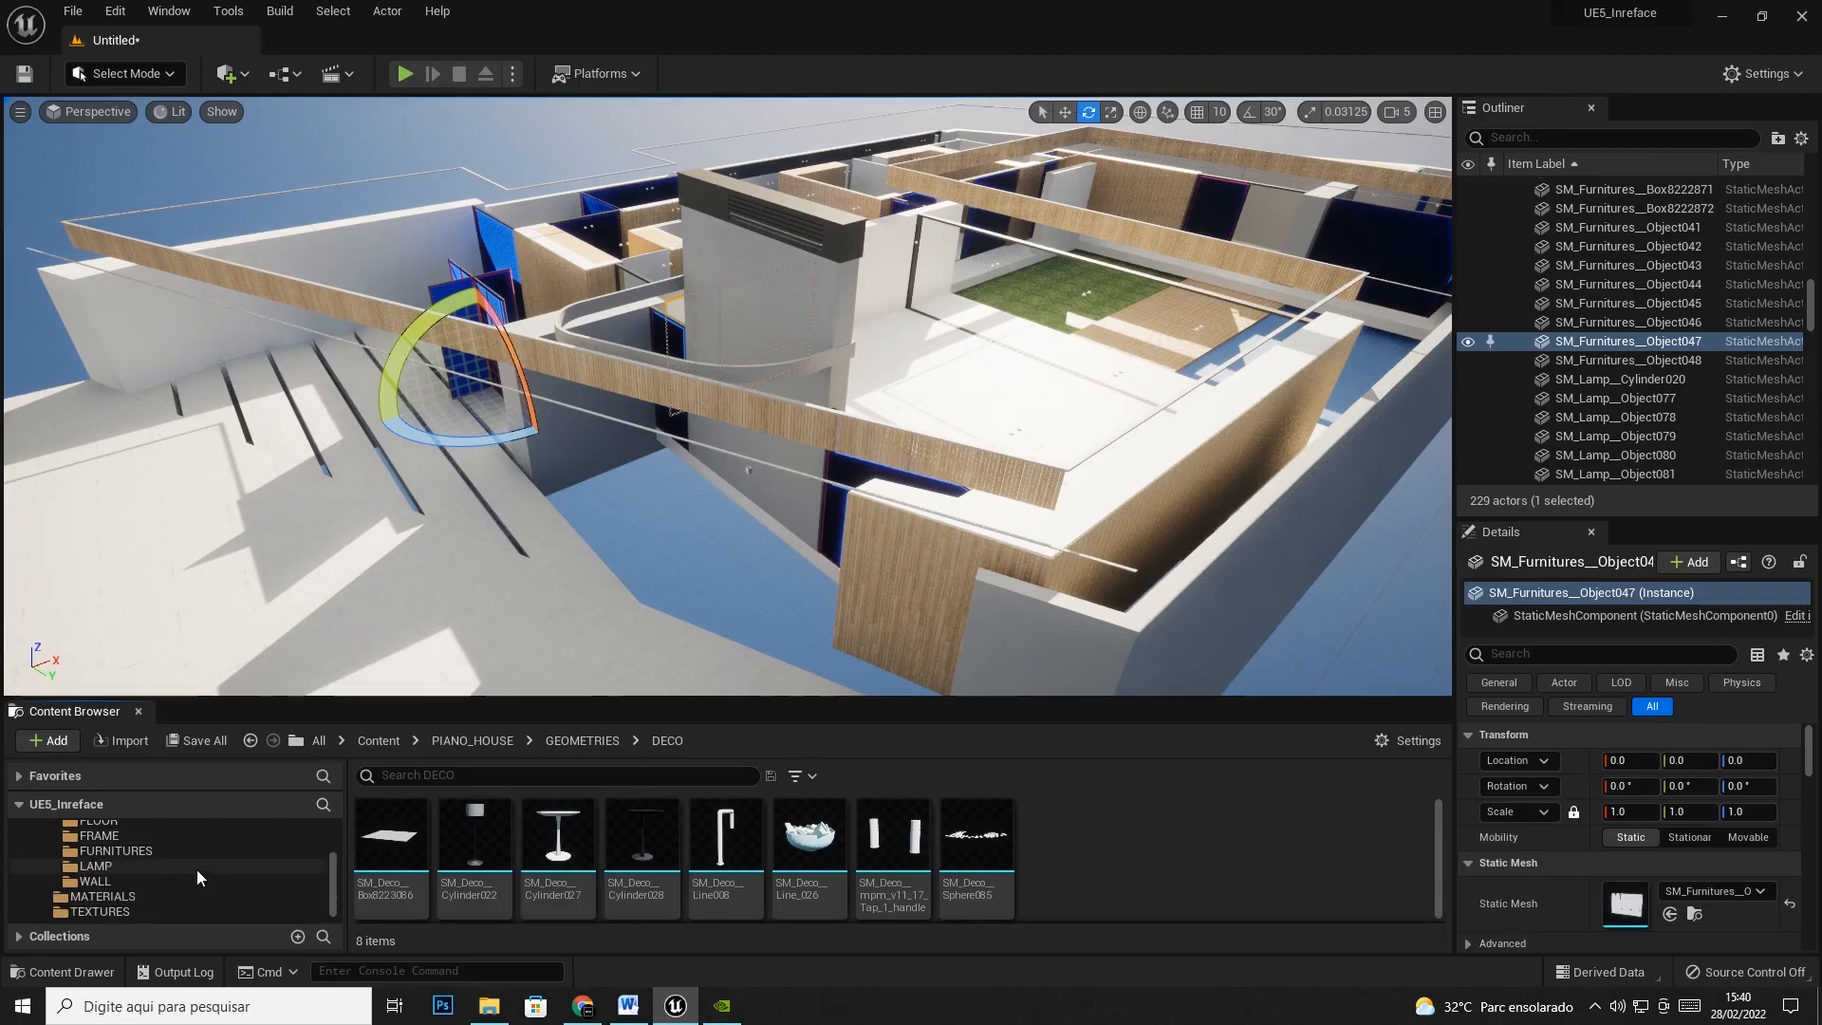
scroll(196, 869, "up", 2)
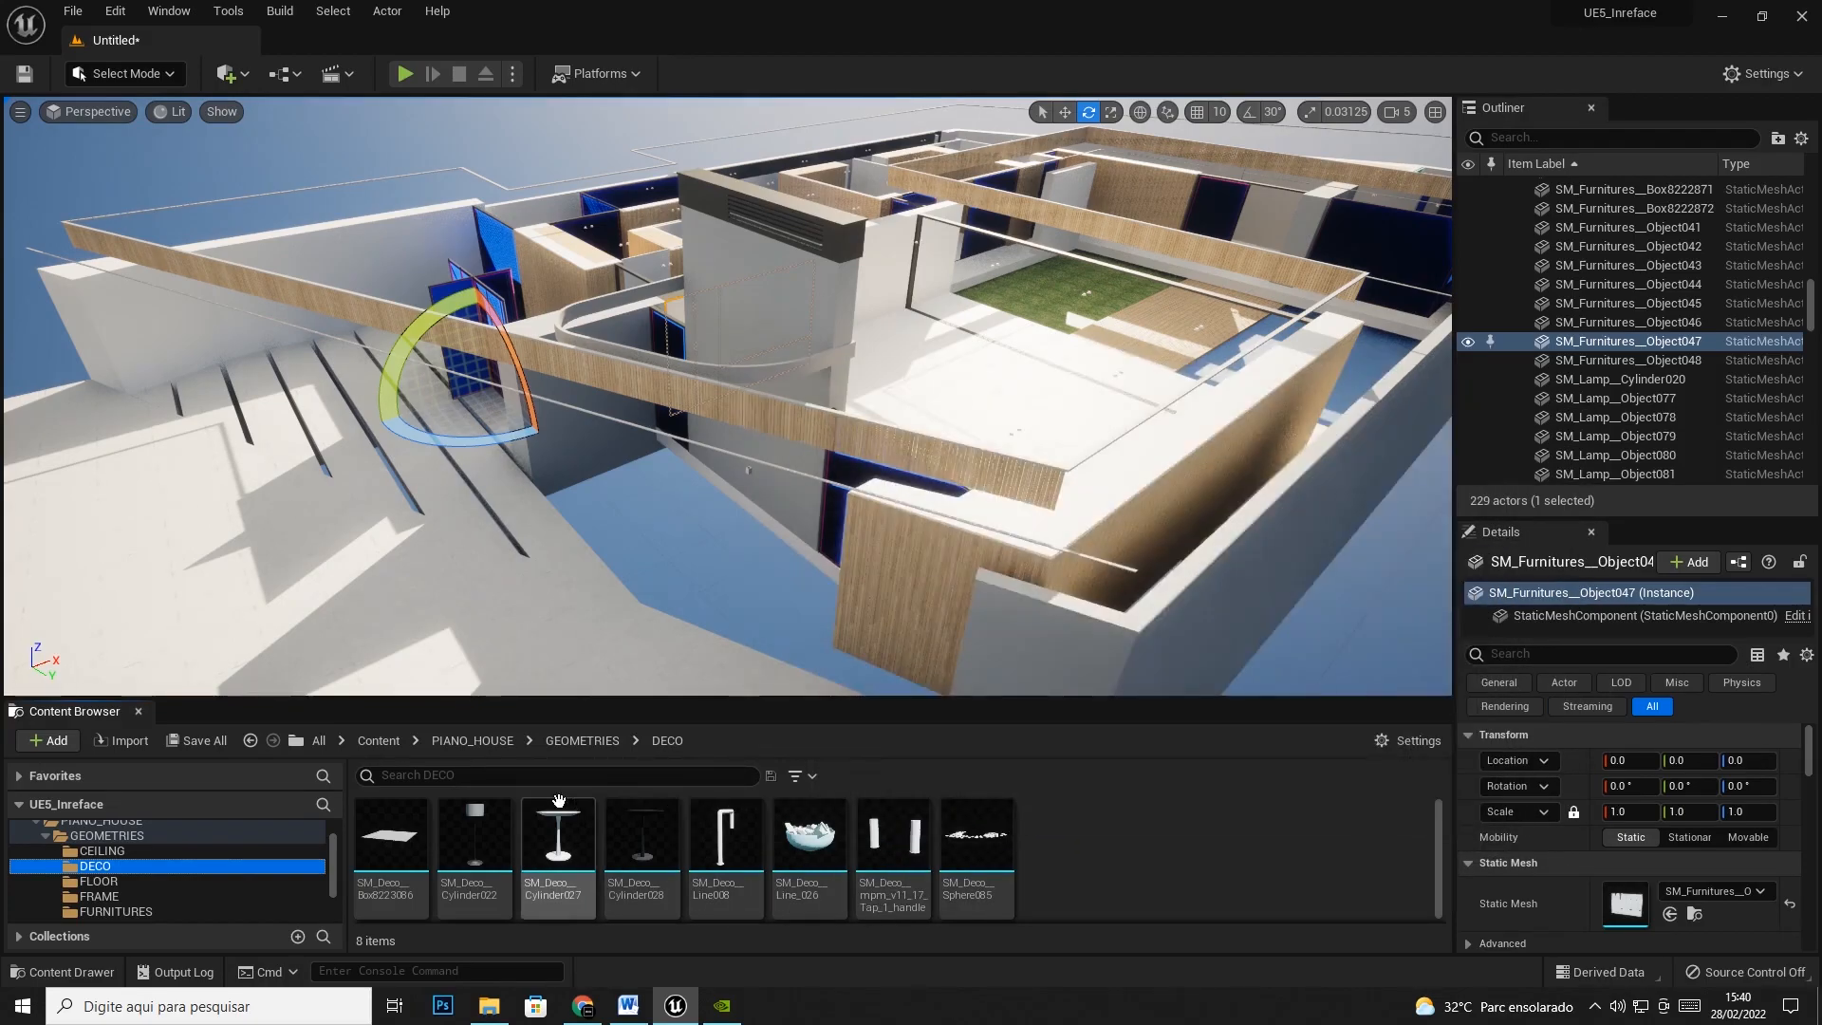
right_click_drag(907, 338, 702, 427)
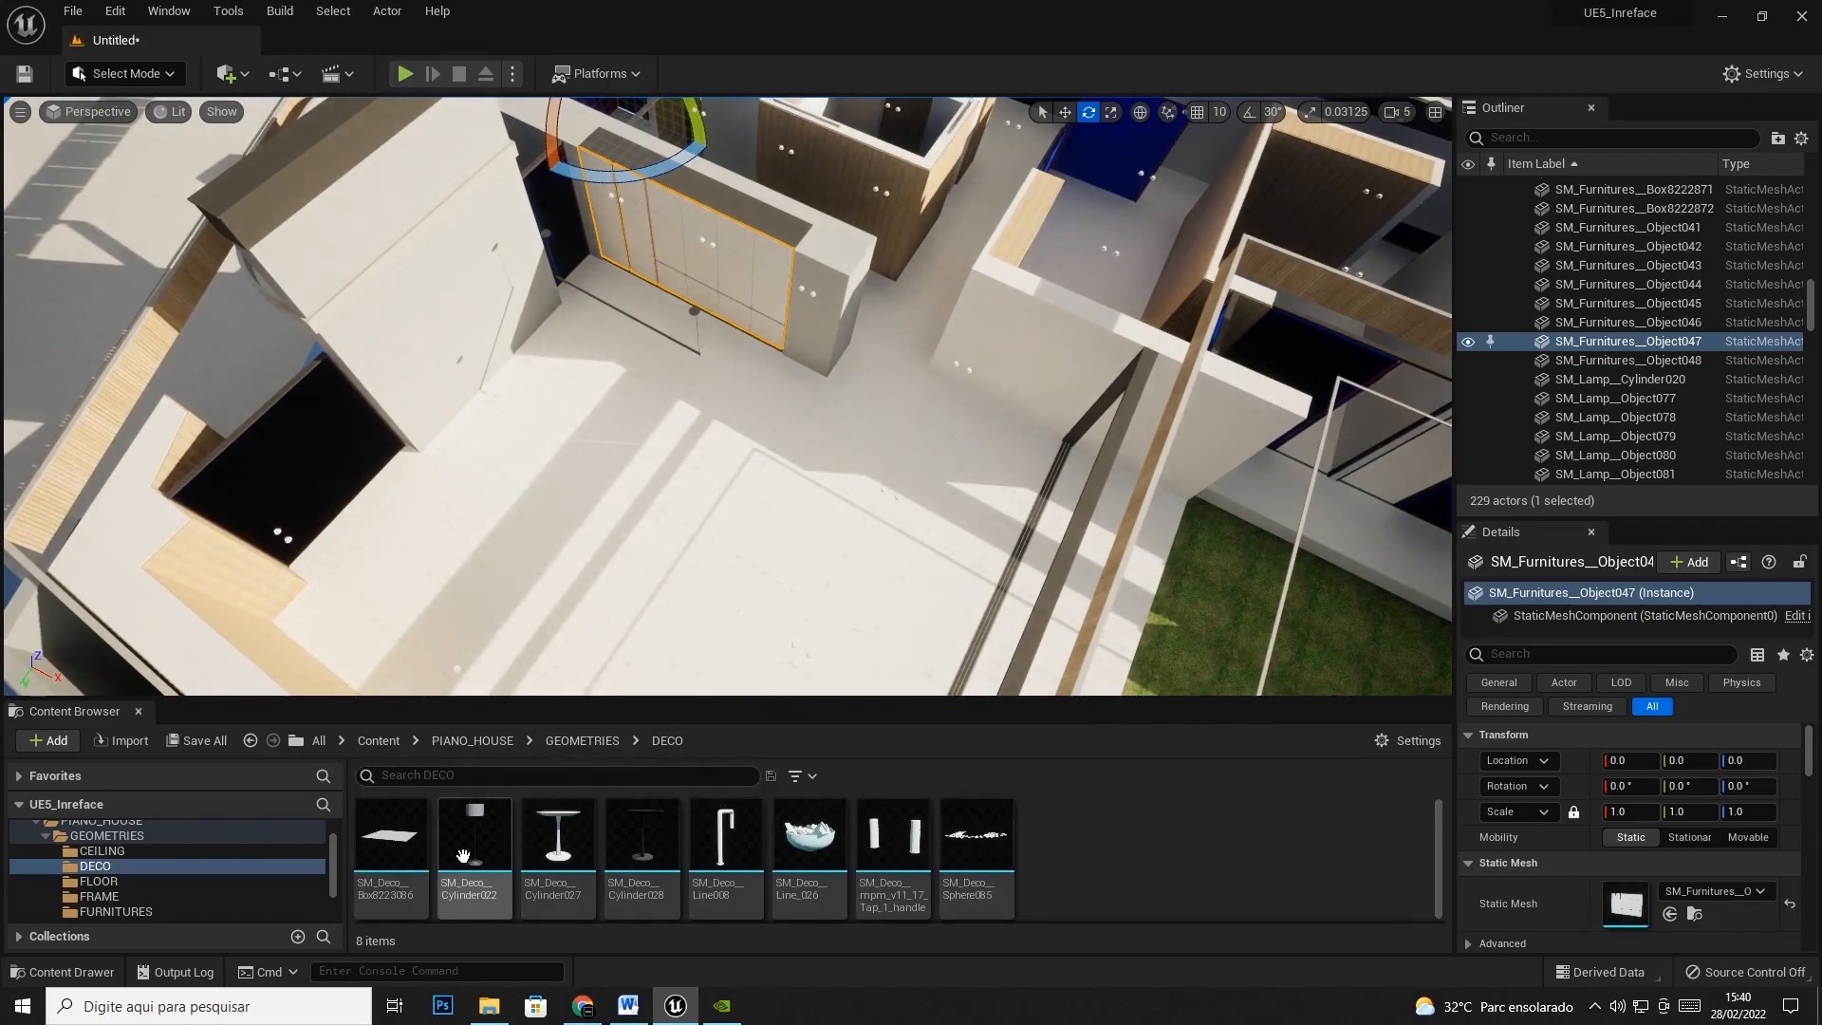
Review the meshes in the FLOOR folder and the FURNITURES folder under PIANO_HOUSE/GEOMETRIES
left_click(104, 882)
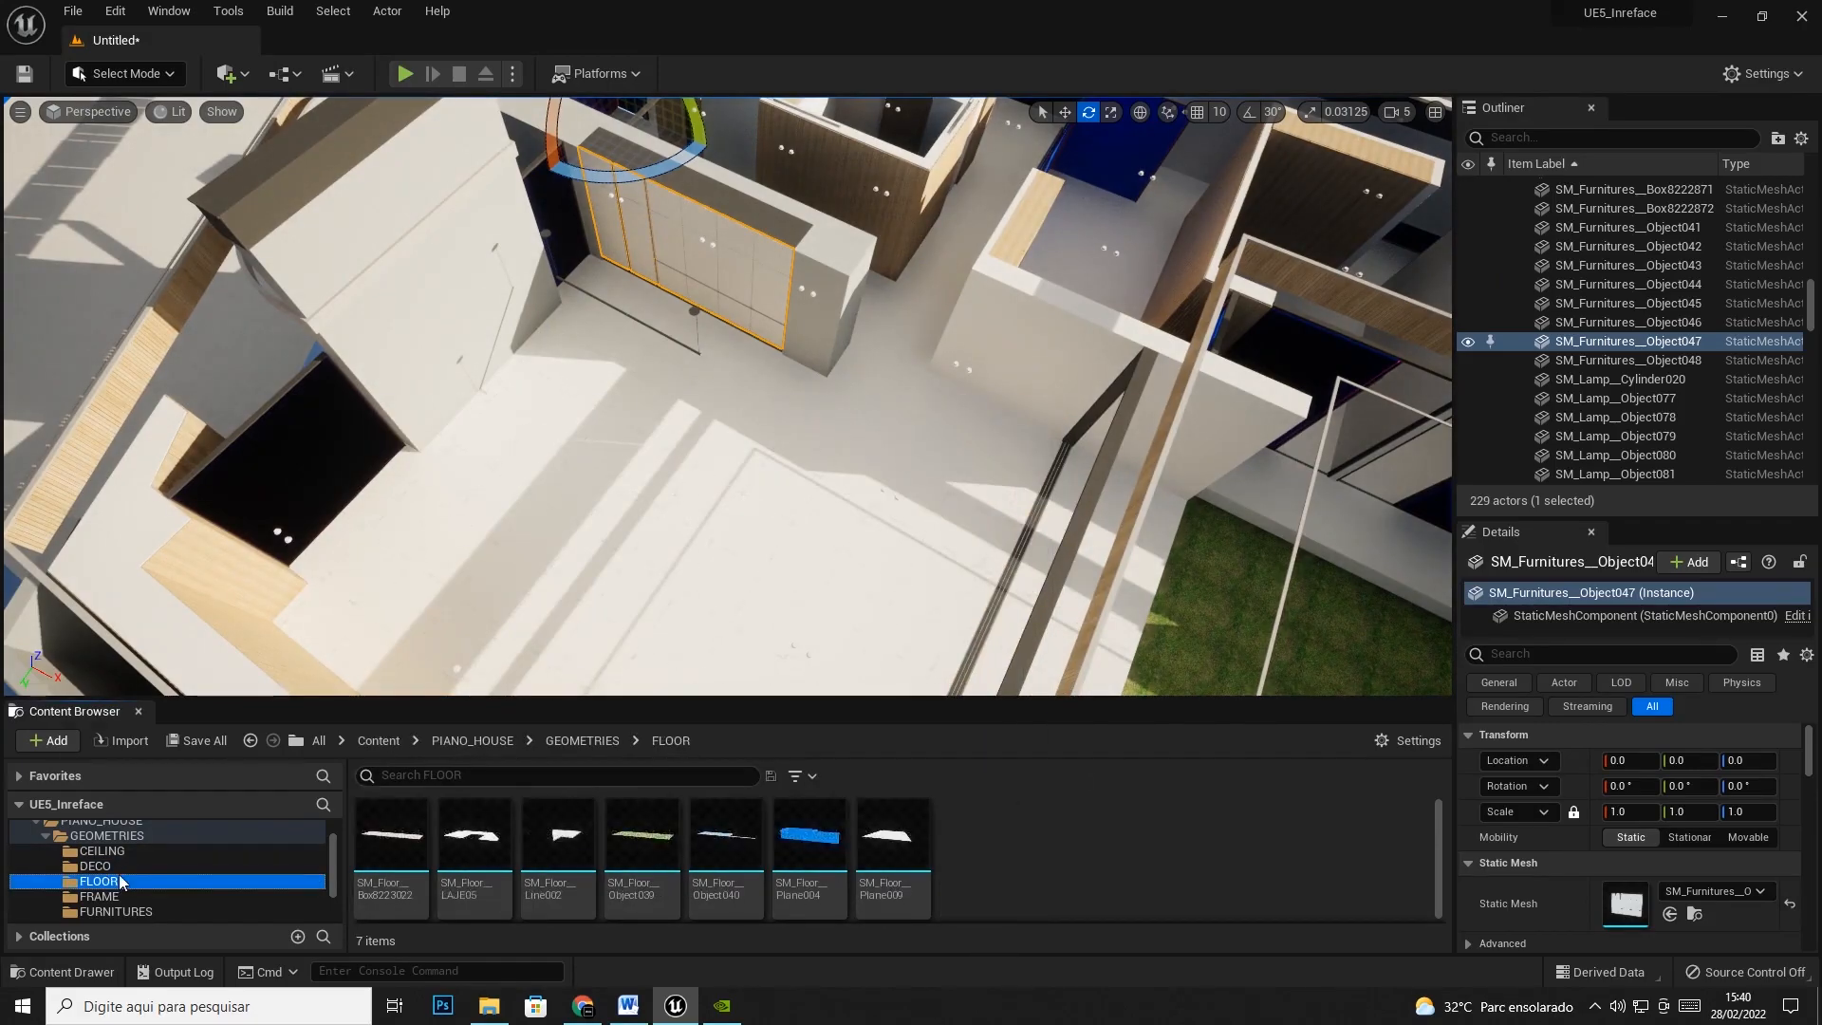
left_click(114, 911)
scroll(123, 892, "down", 1)
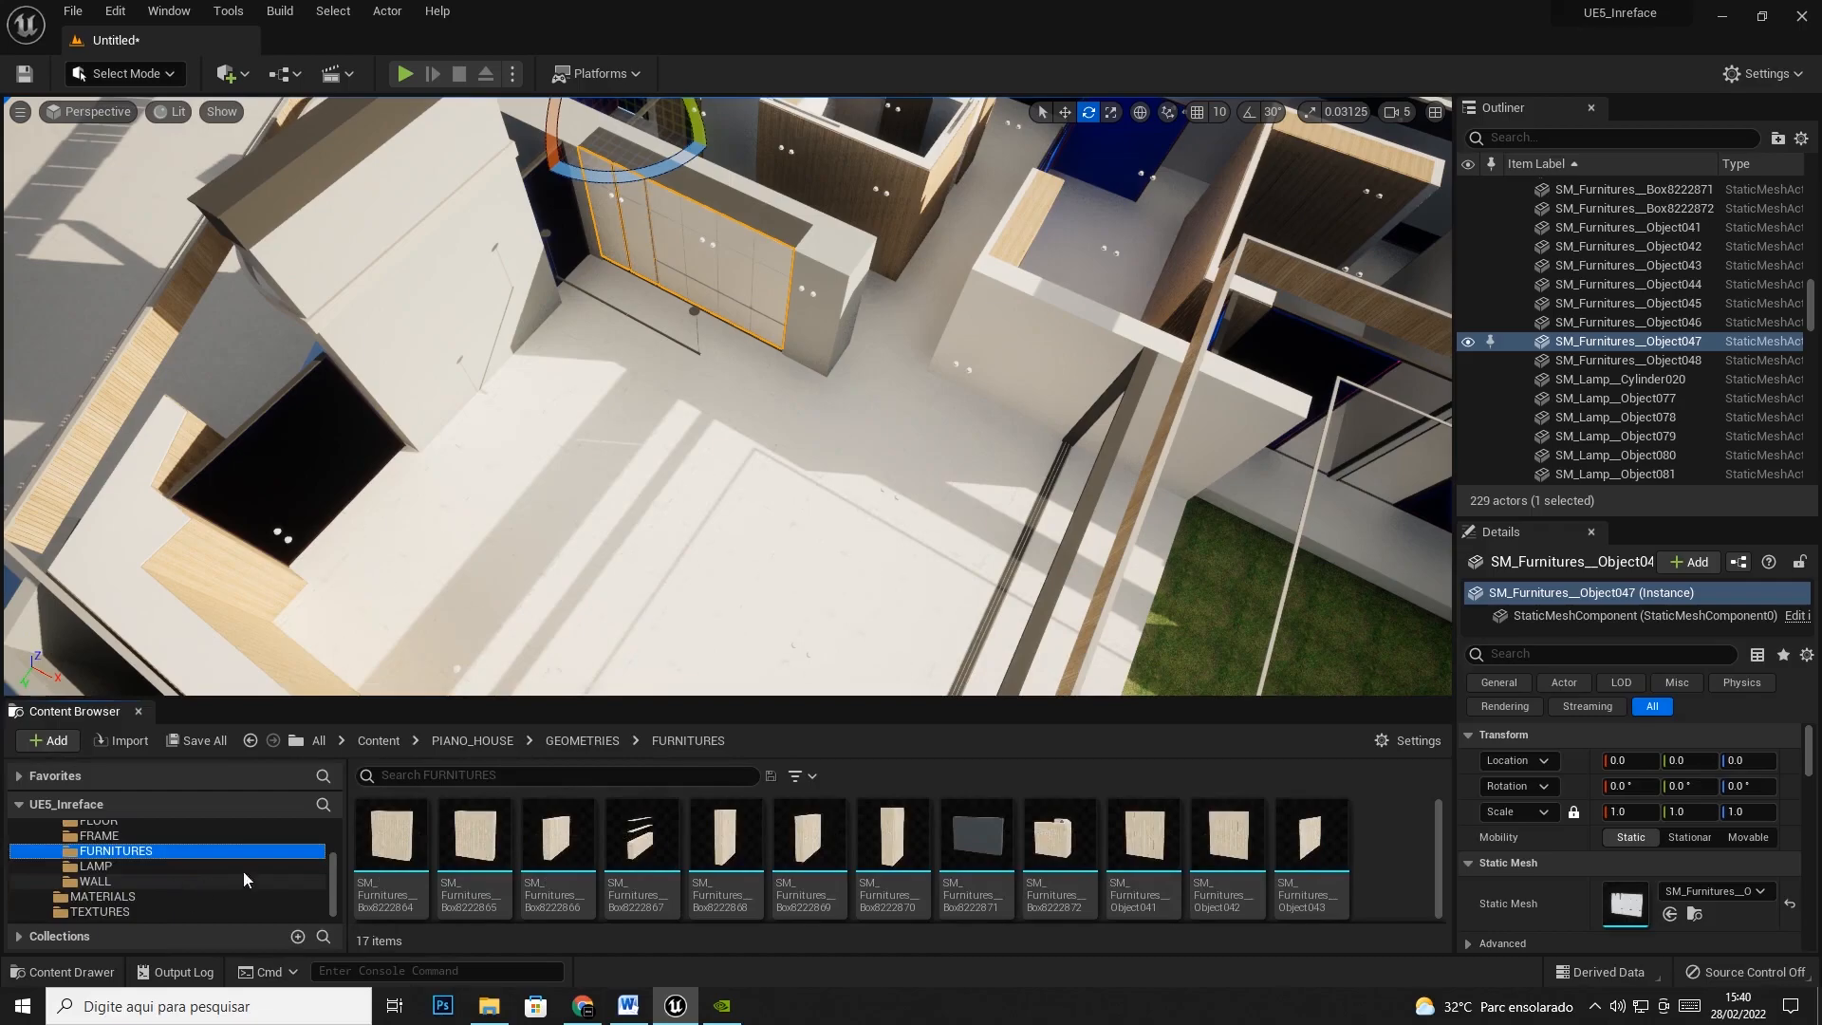
scroll(690, 865, "down", 2)
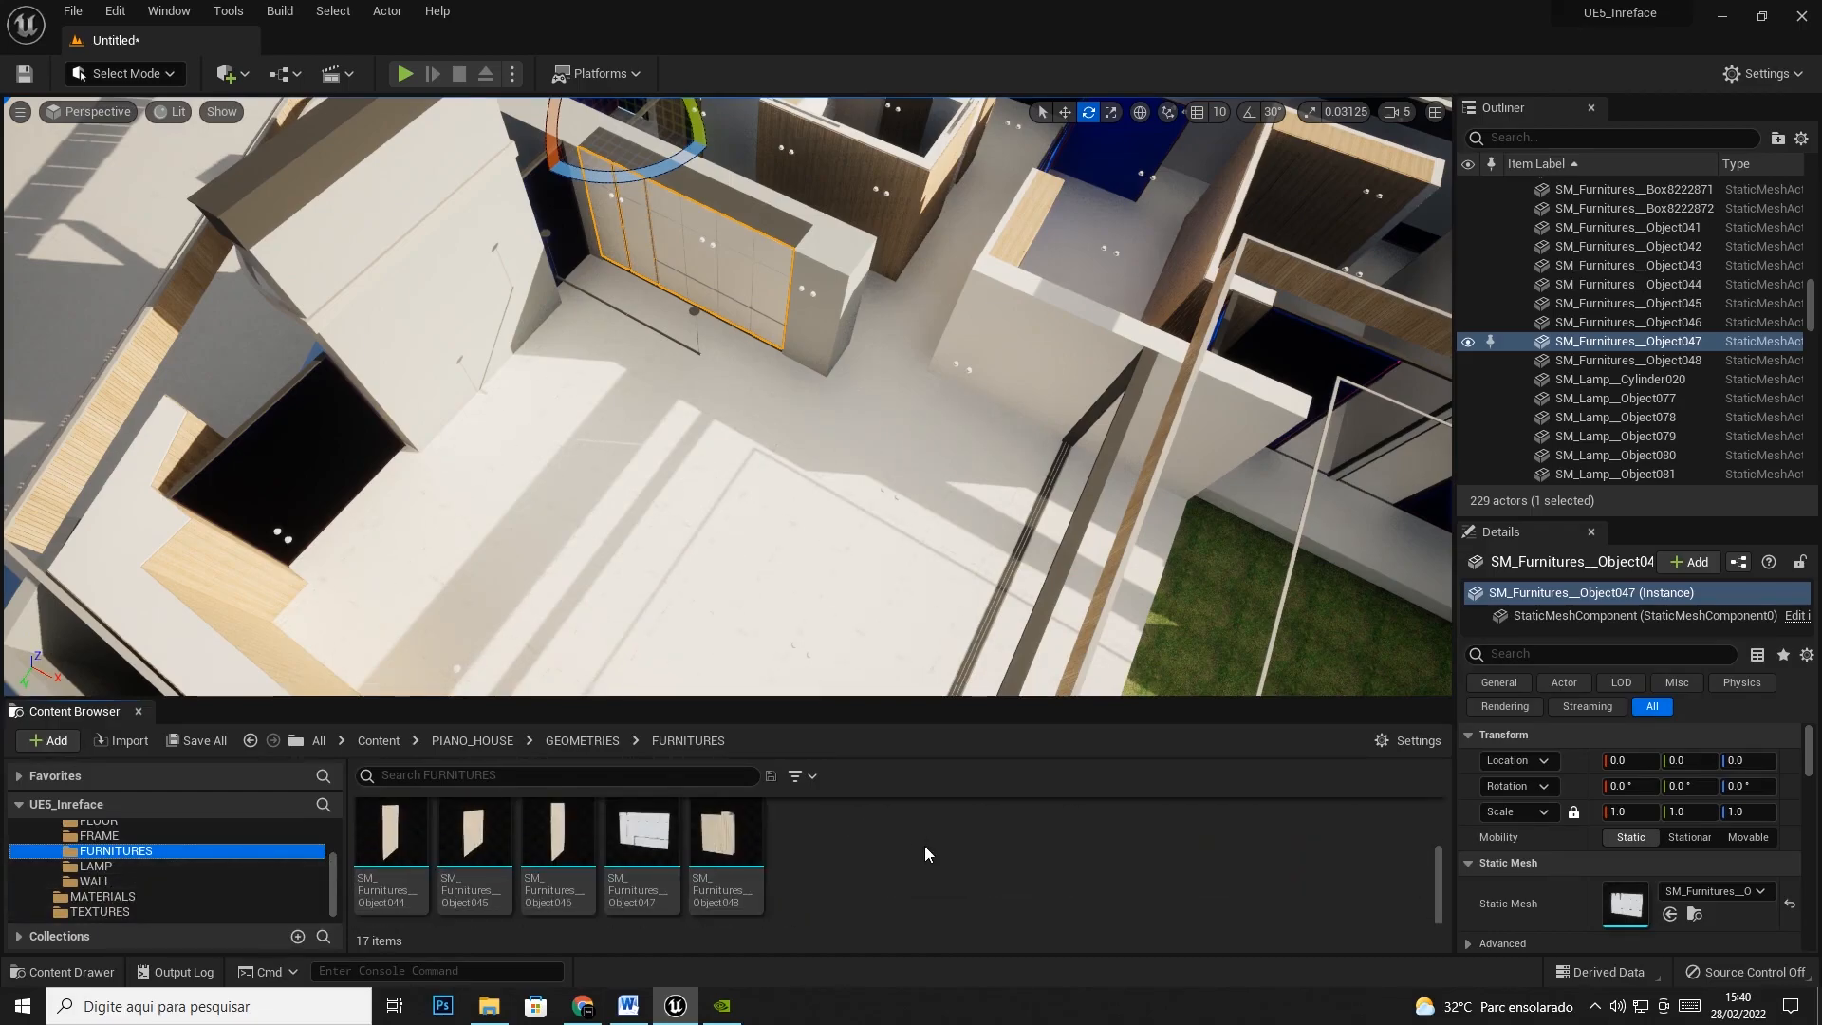
Open an import into the FURNITURES folder to review the FBX source subfolders from Celing to Wall, and cancel it
right_click(925, 850)
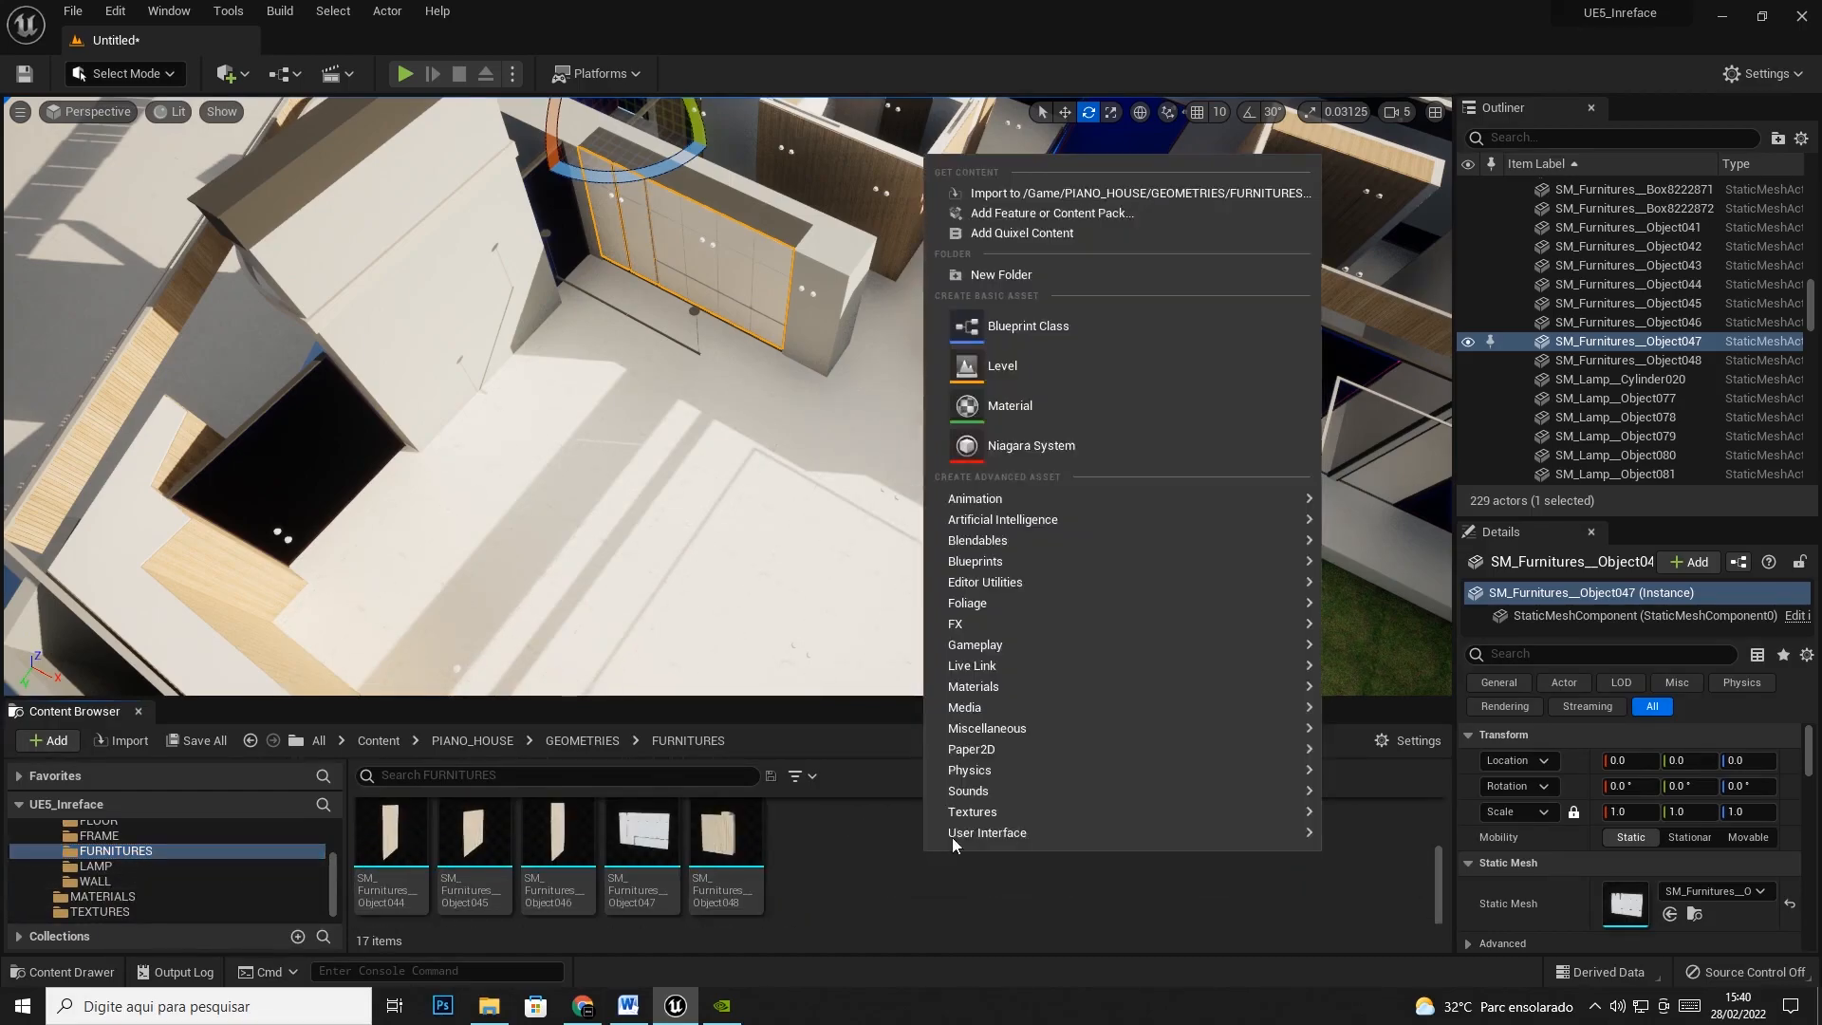
left_click(1077, 193)
left_click(641, 48)
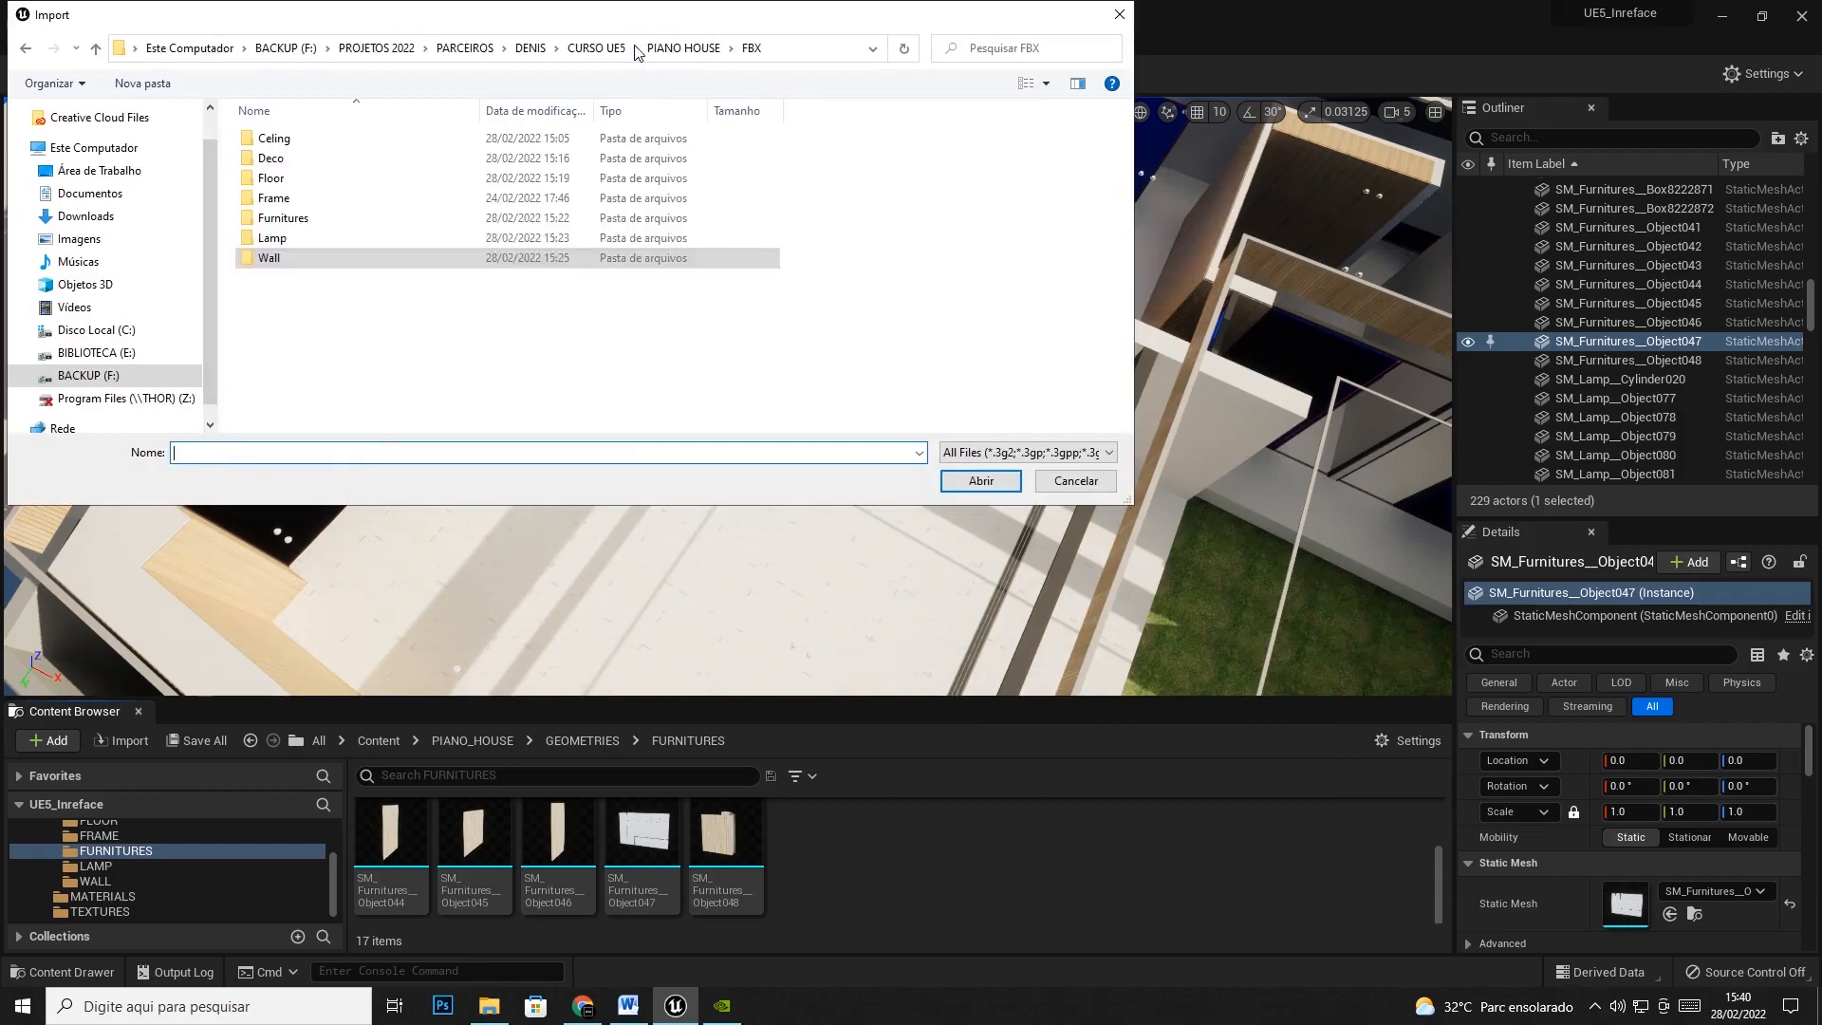
left_click(321, 141)
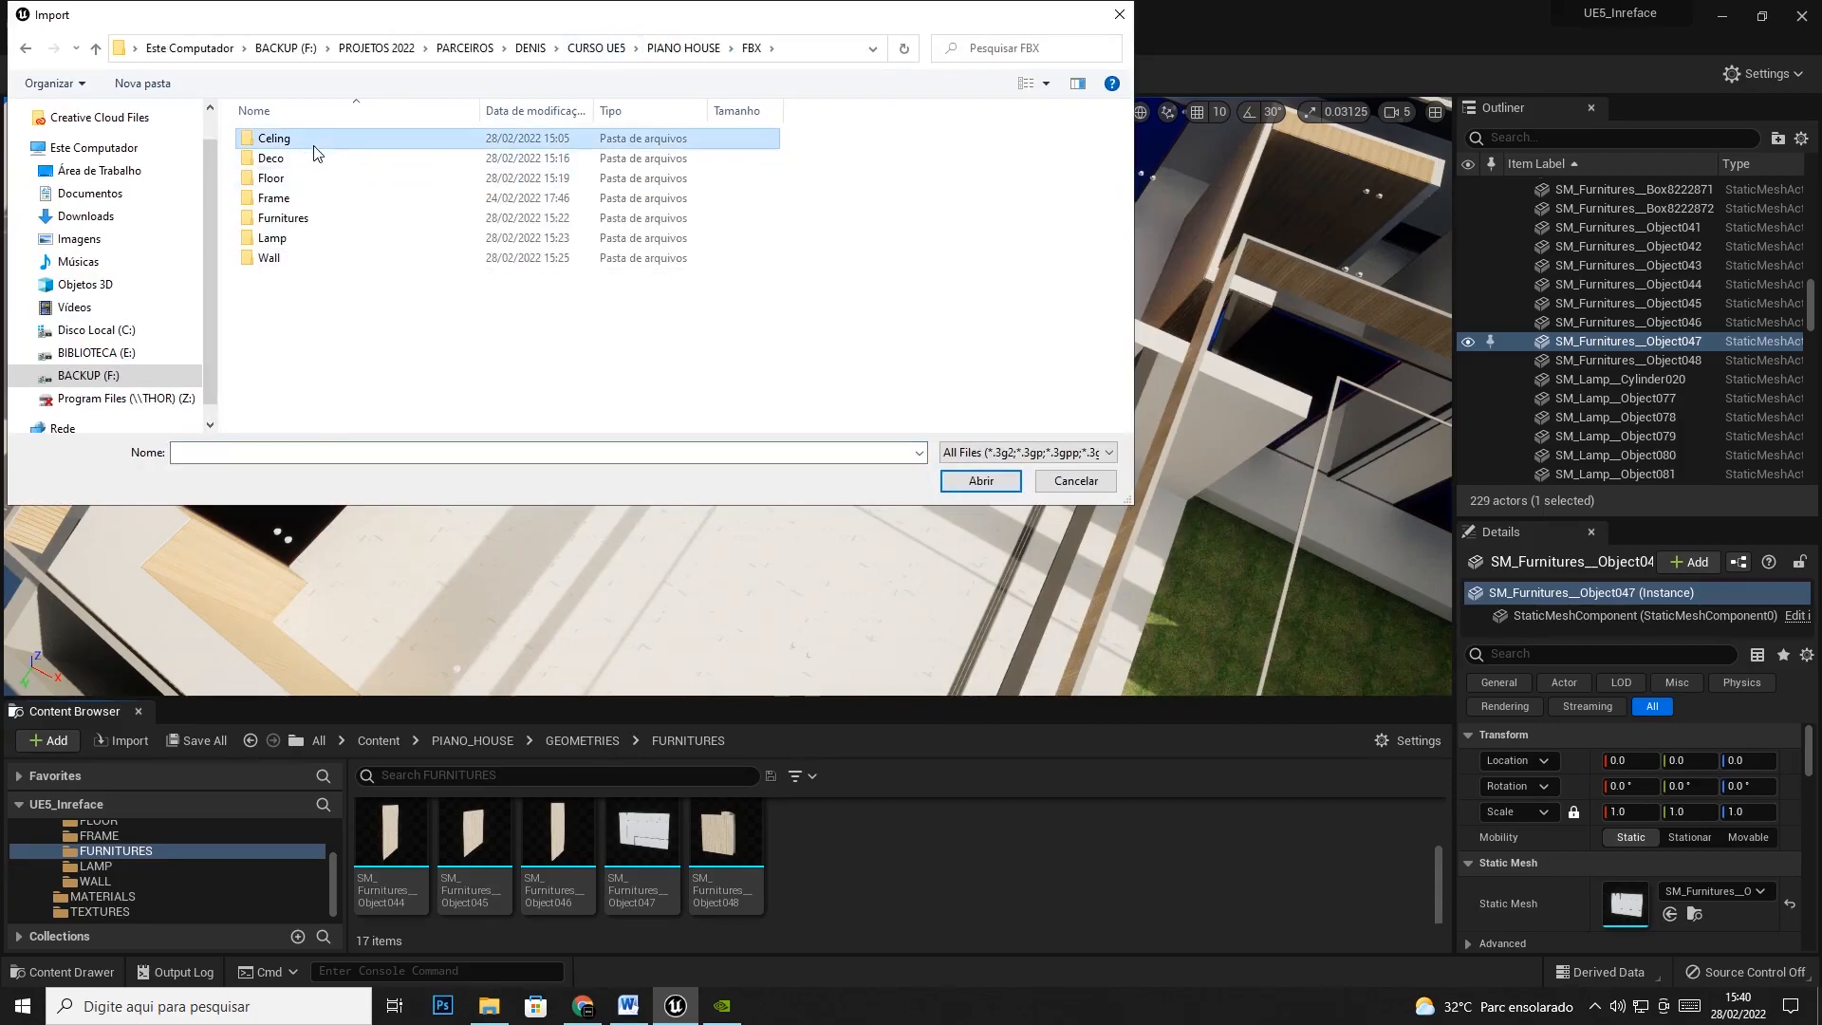
left_click(272, 239)
left_click(274, 260)
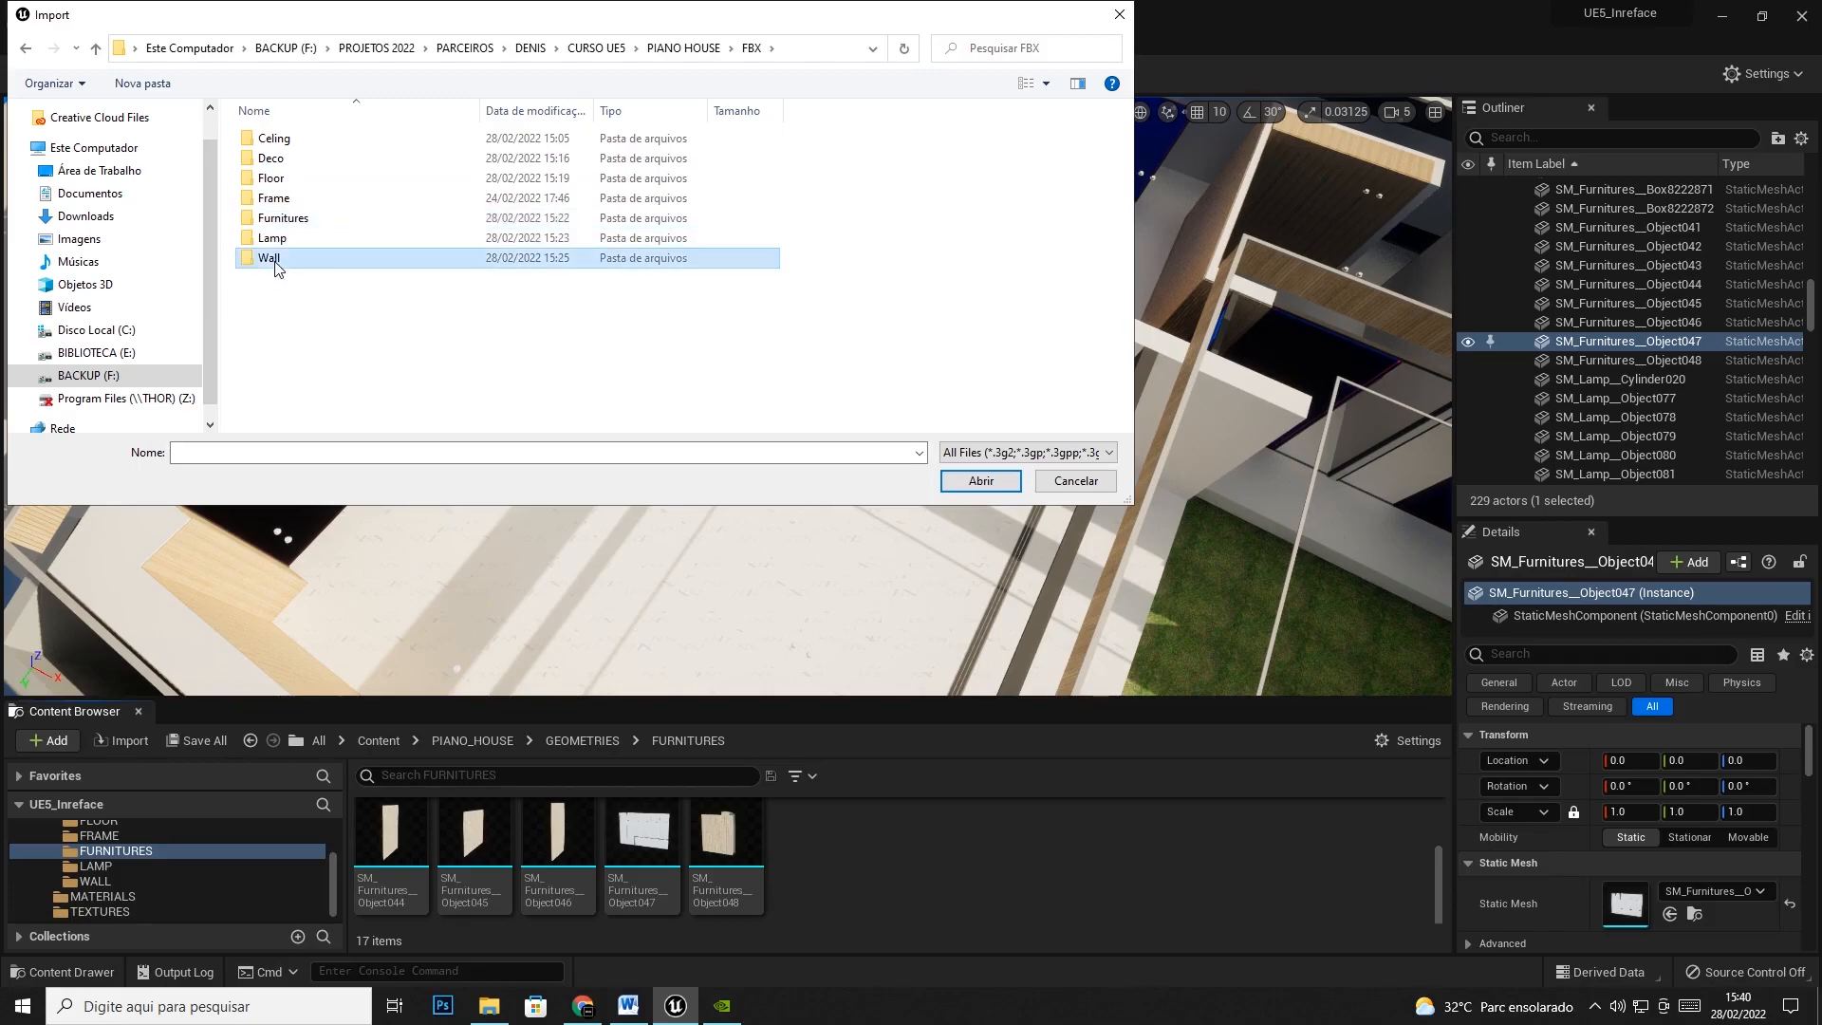
left_click(1069, 486)
Show all hidden actors to bring back the roof meshes, then undo and redo the unhiding
right_click_drag(895, 585, 902, 649)
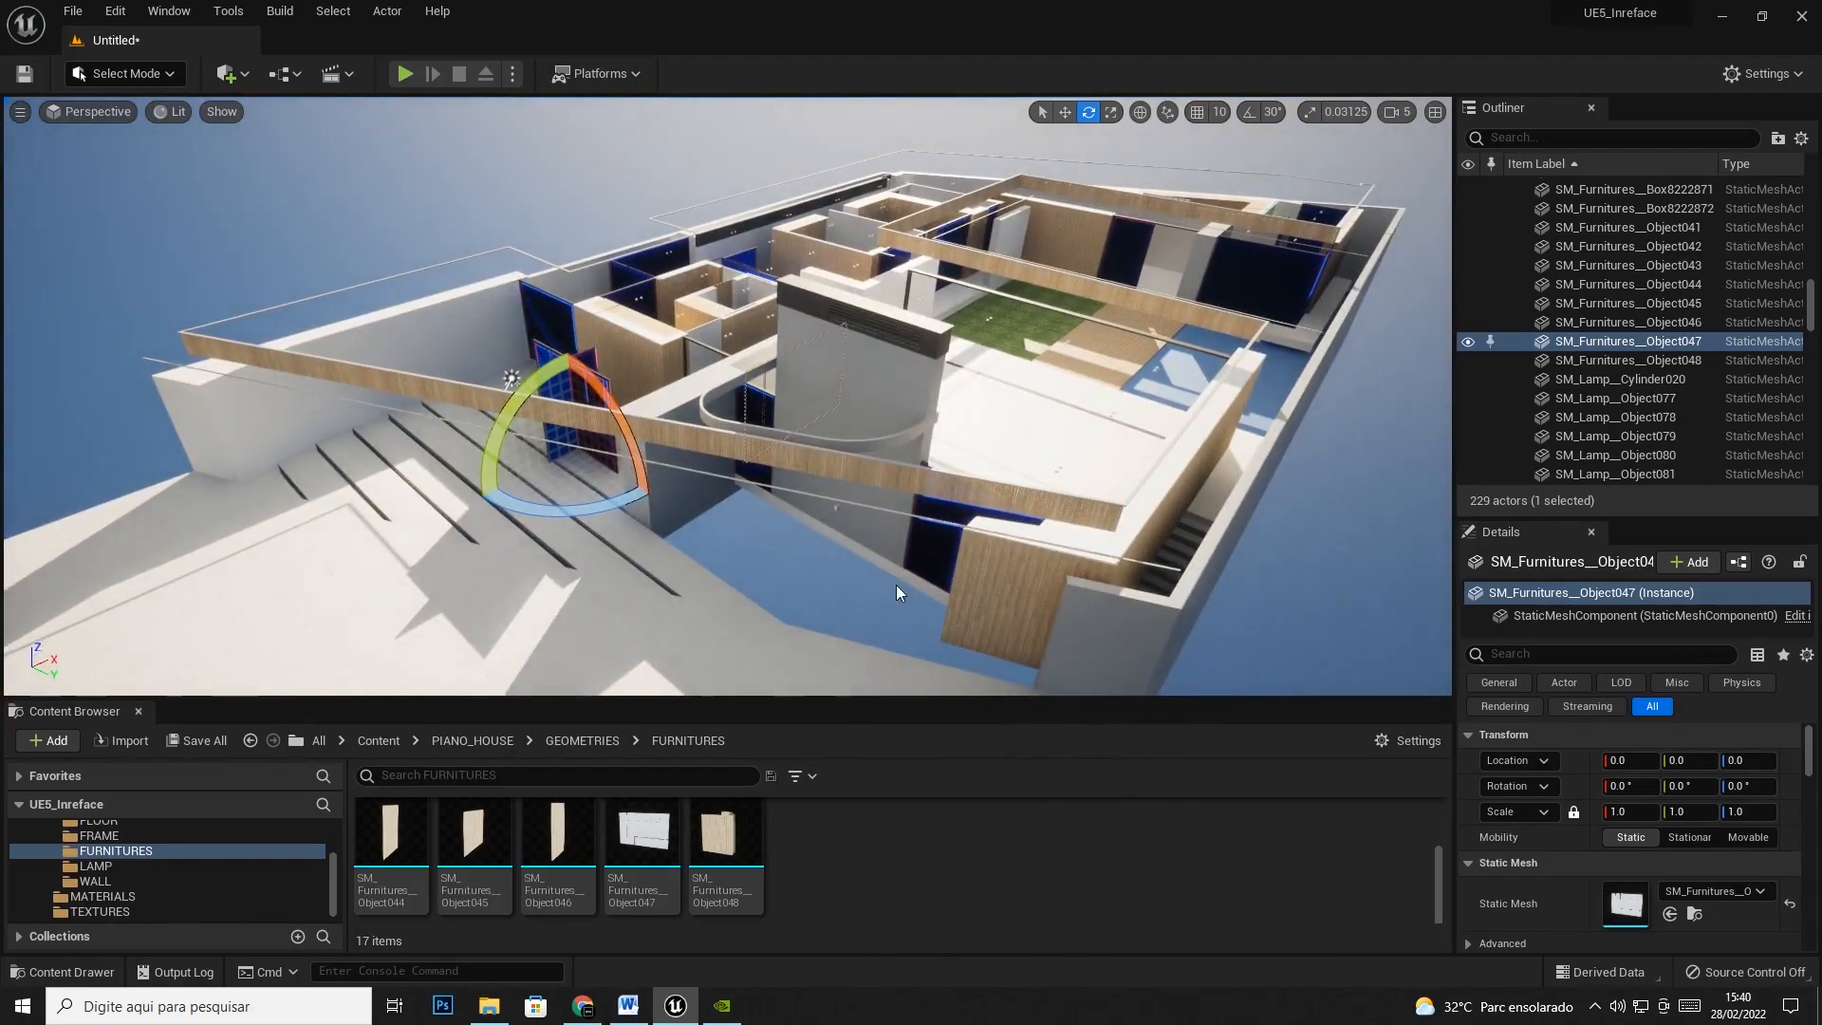
right_click_drag(896, 585, 541, 560)
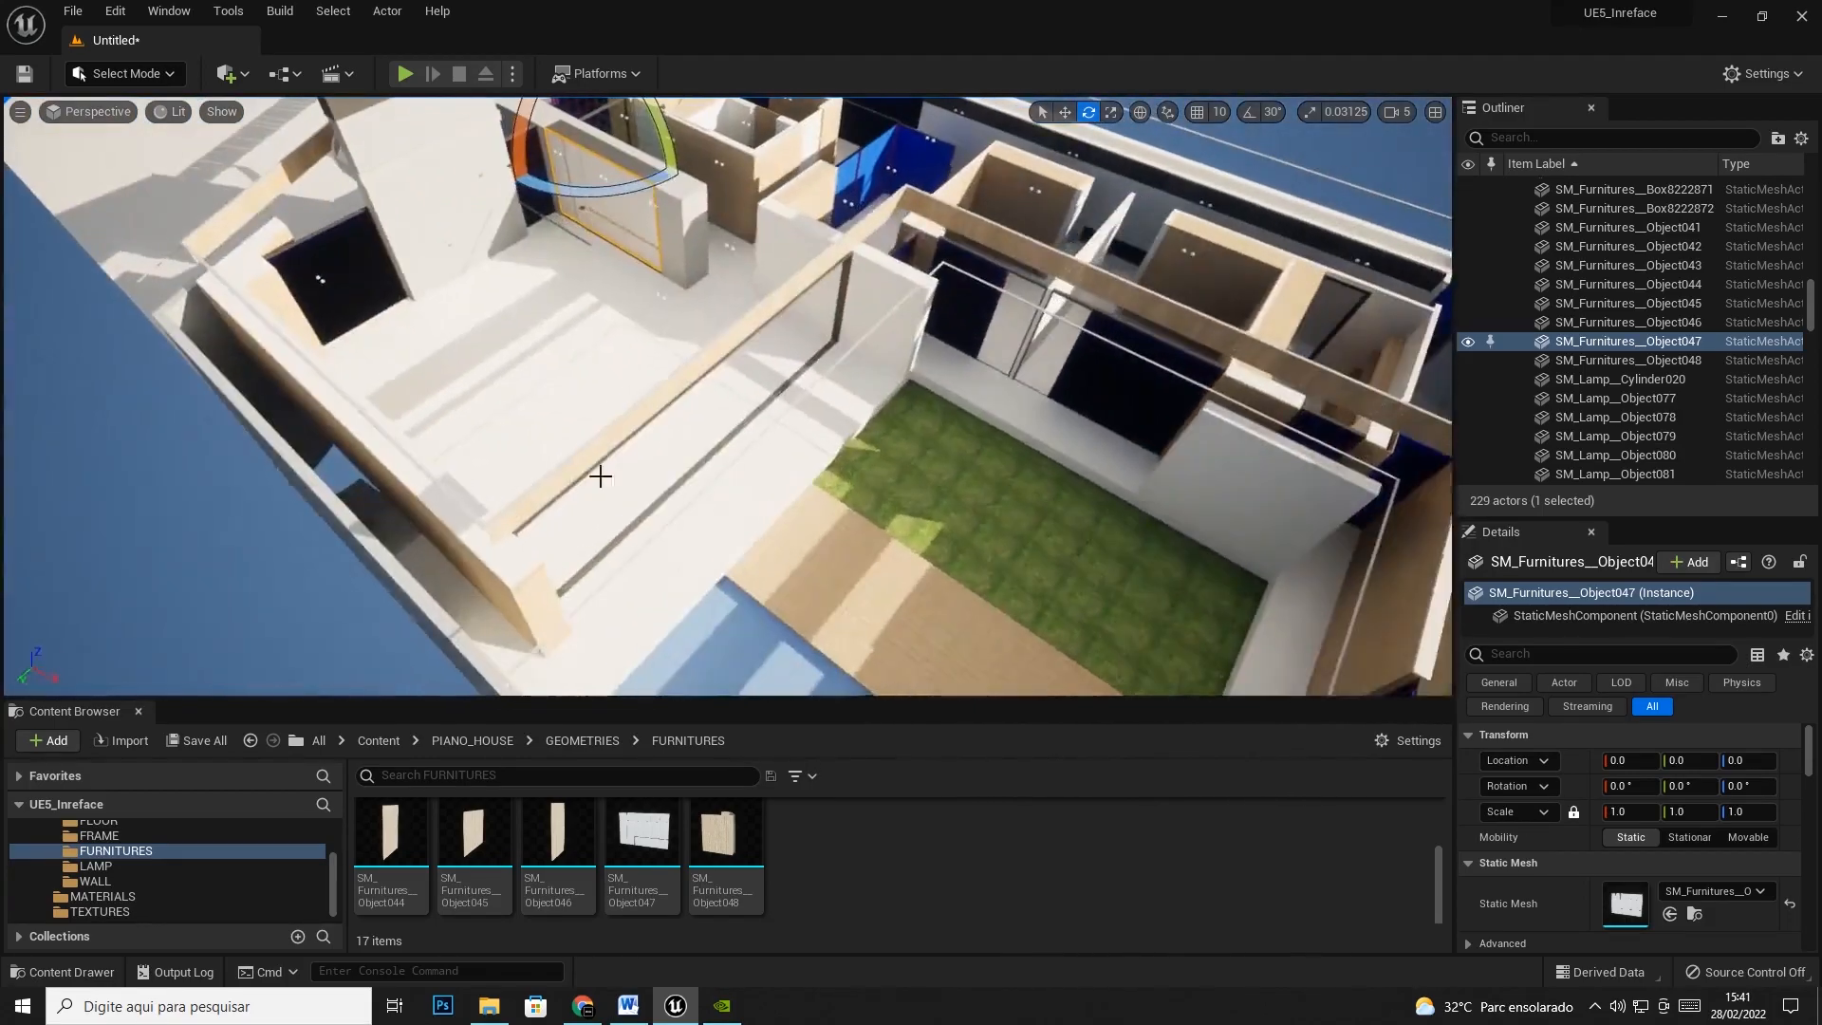
right_click_drag(447, 395, 740, 399)
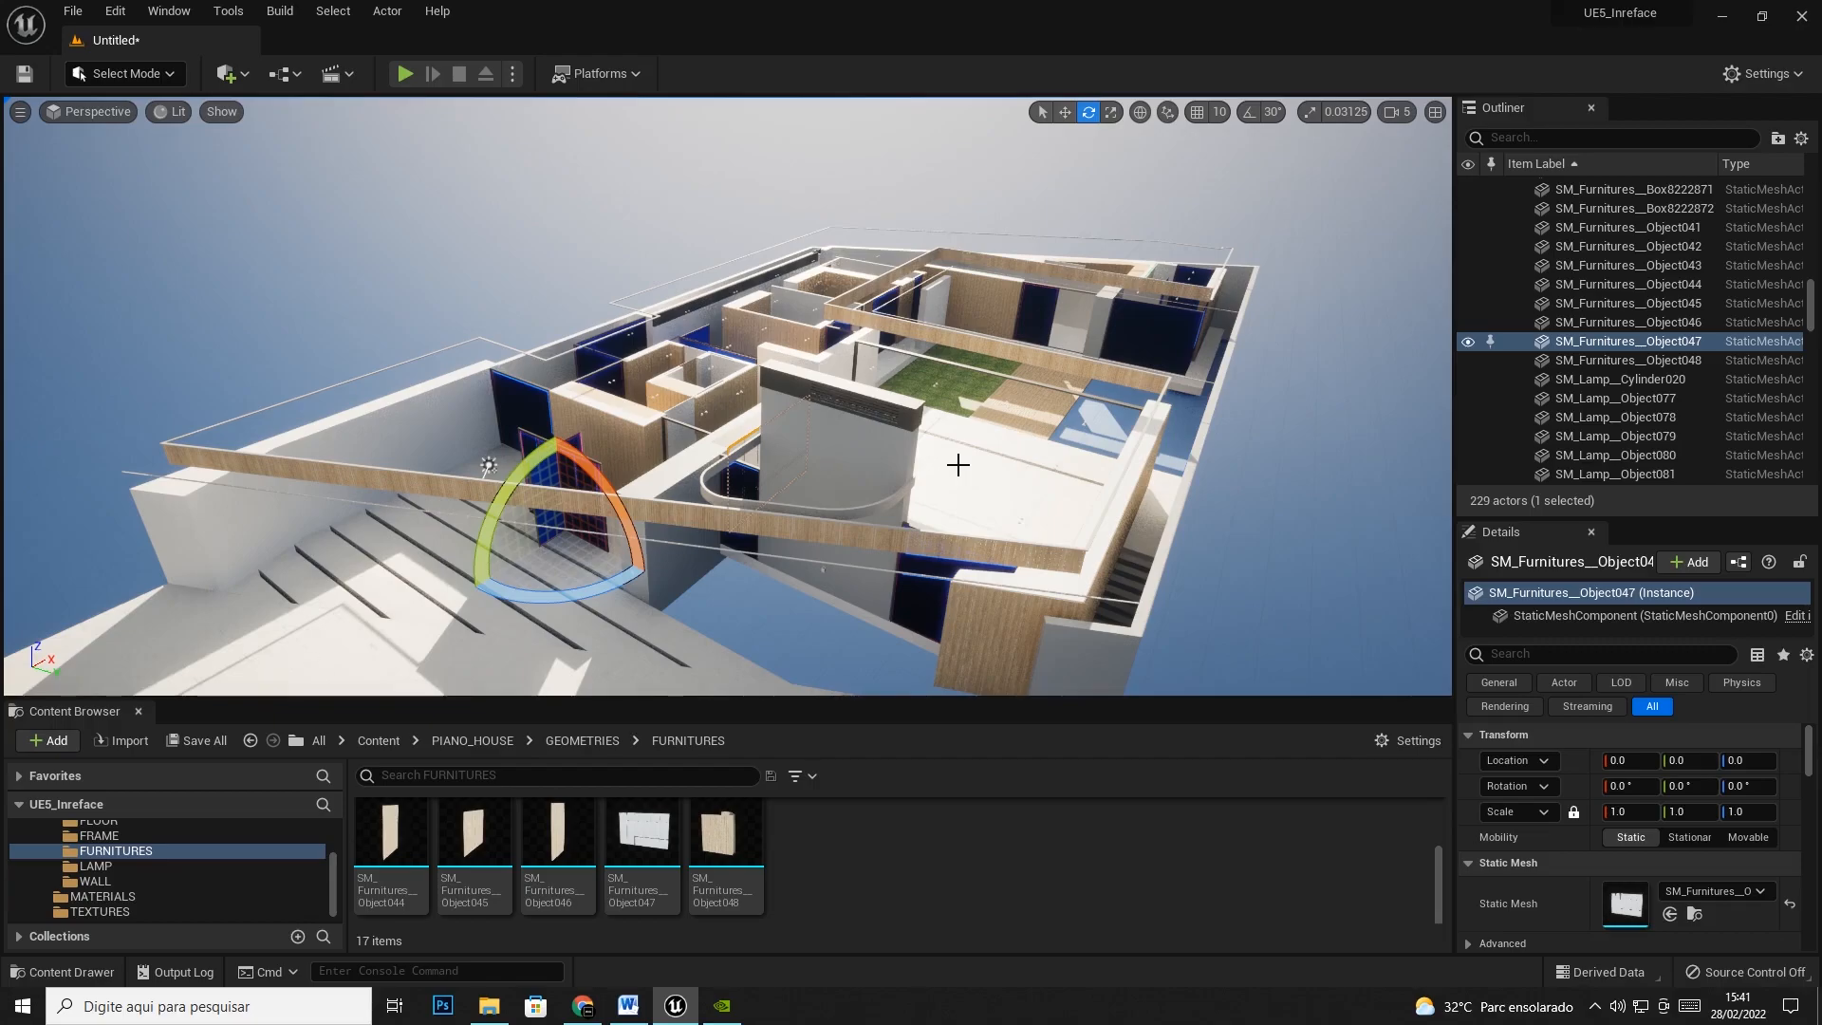
right_click(875, 424)
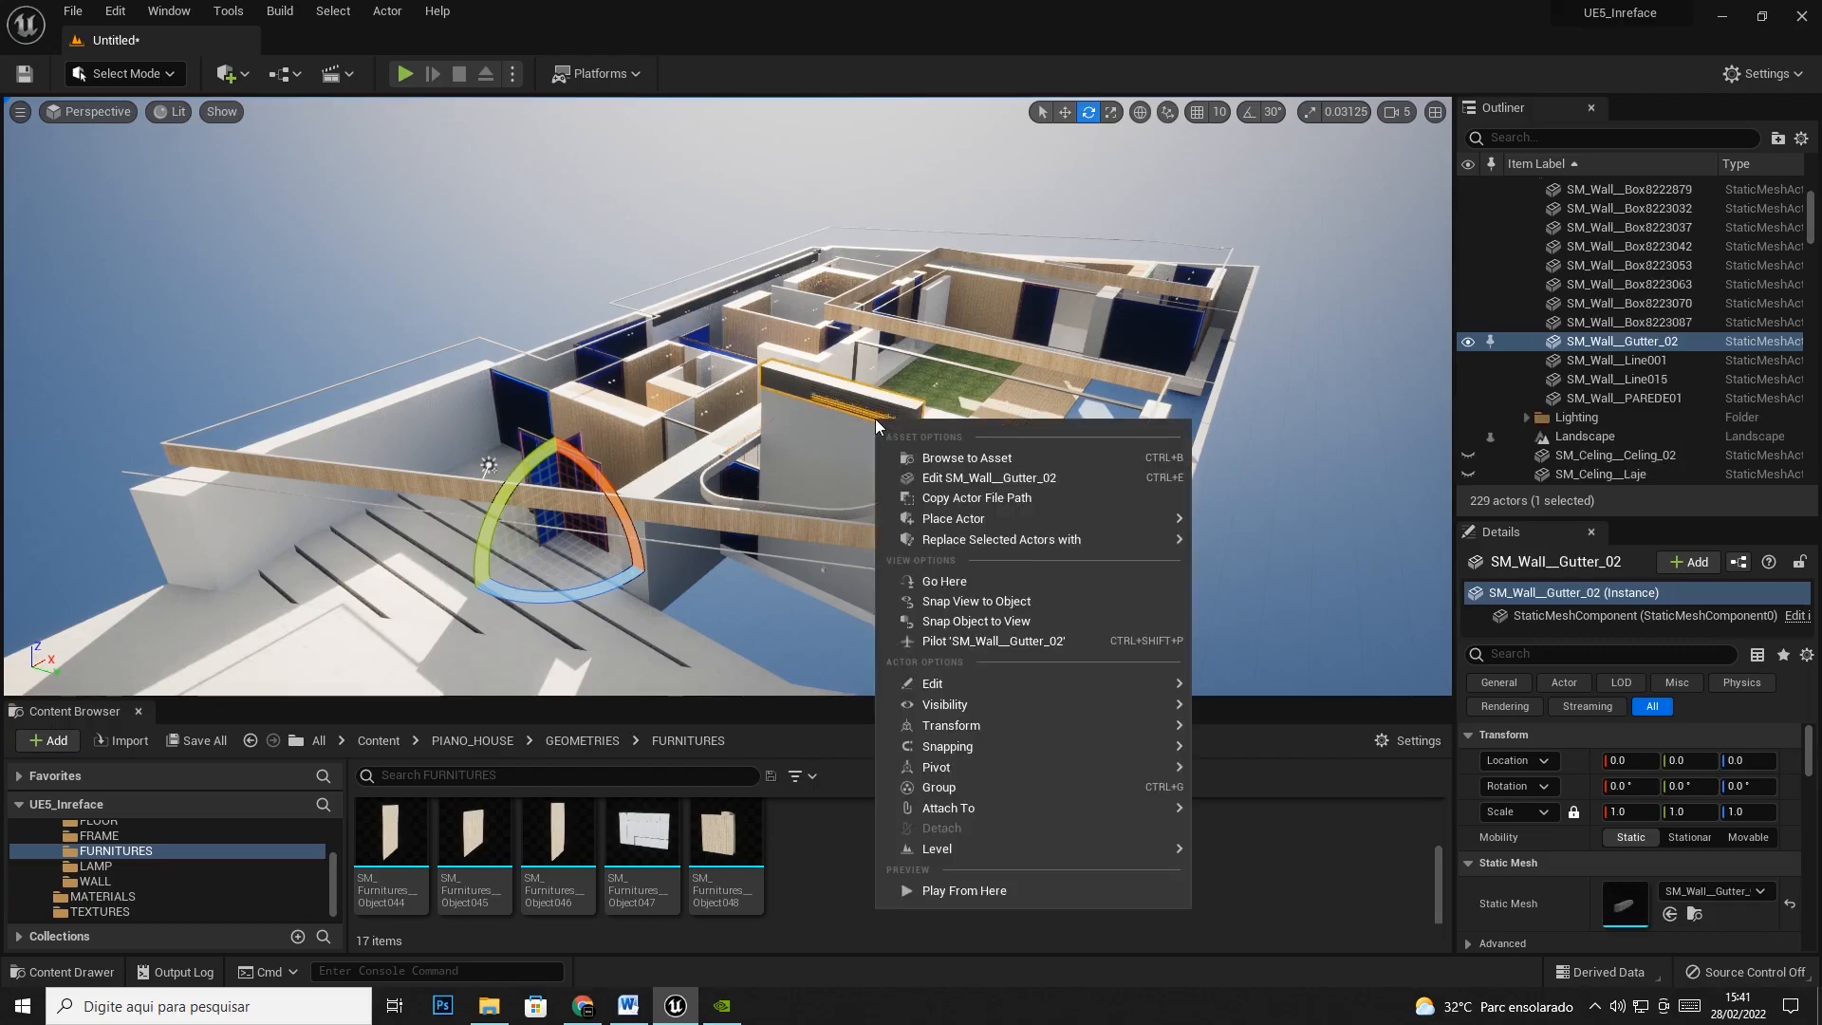
mouse_move(966, 708)
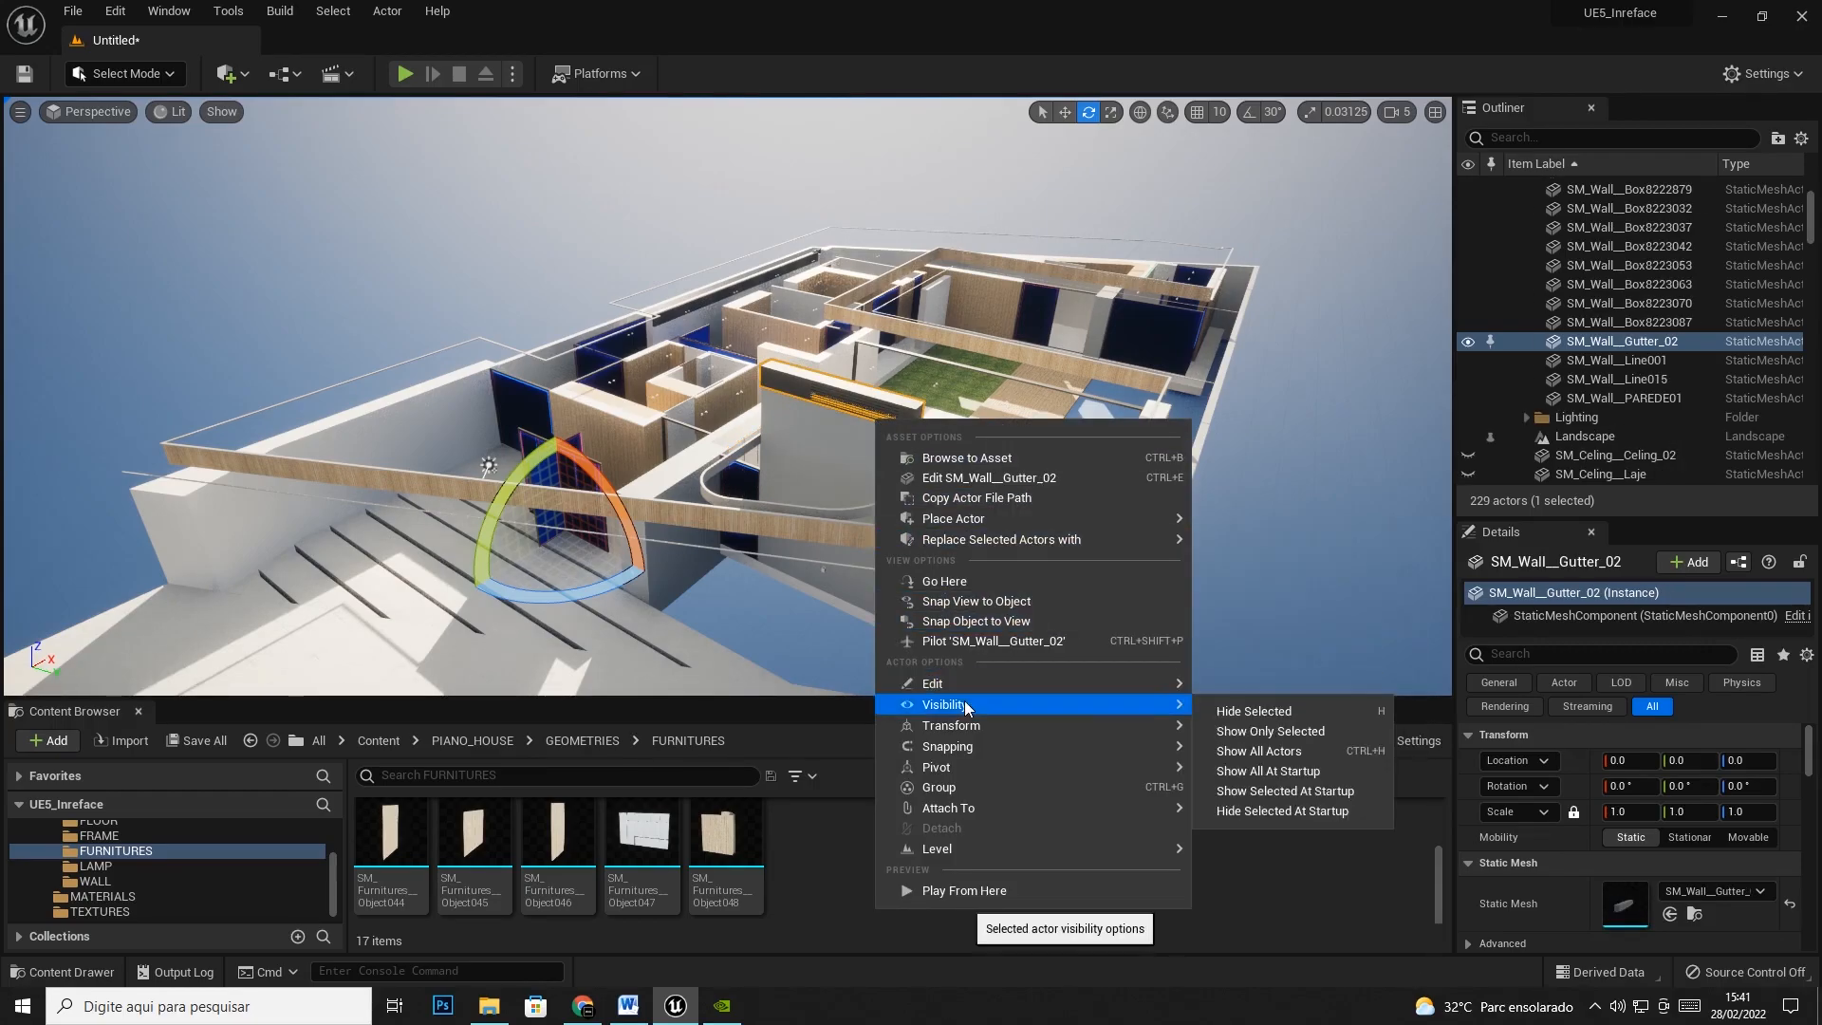
left_click(1281, 751)
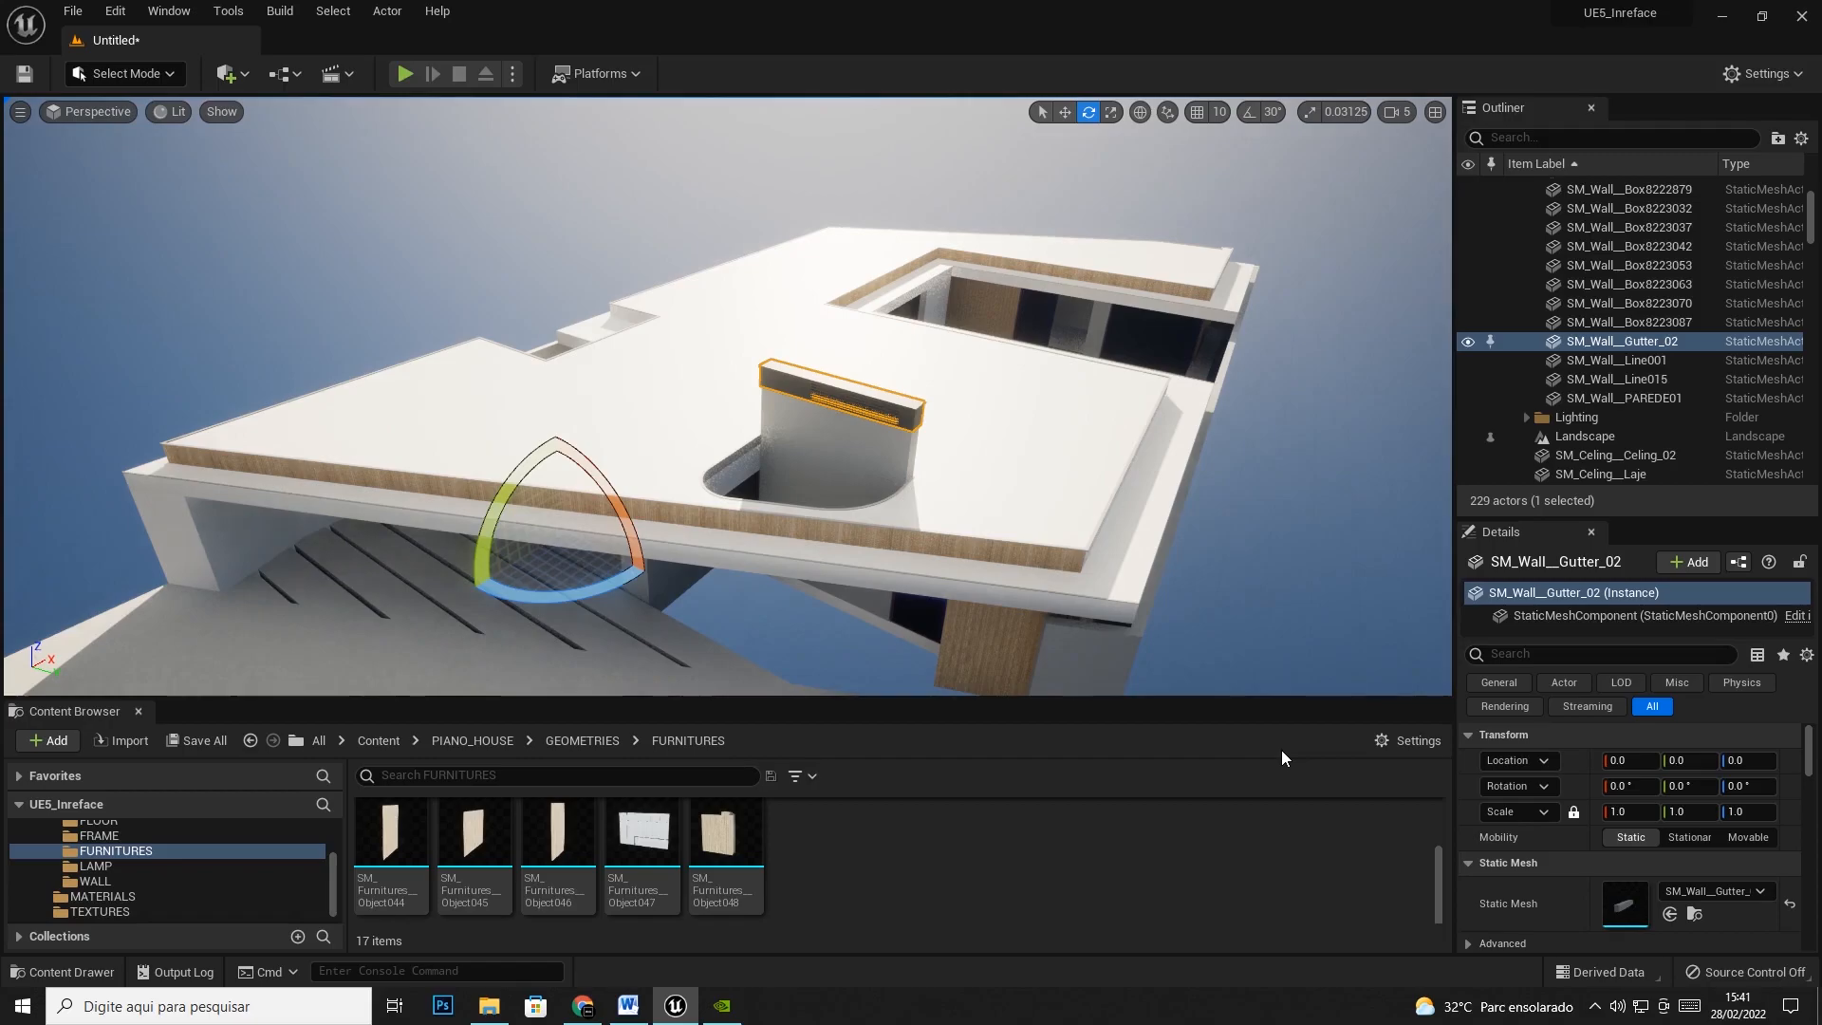
key("ctrl+z")
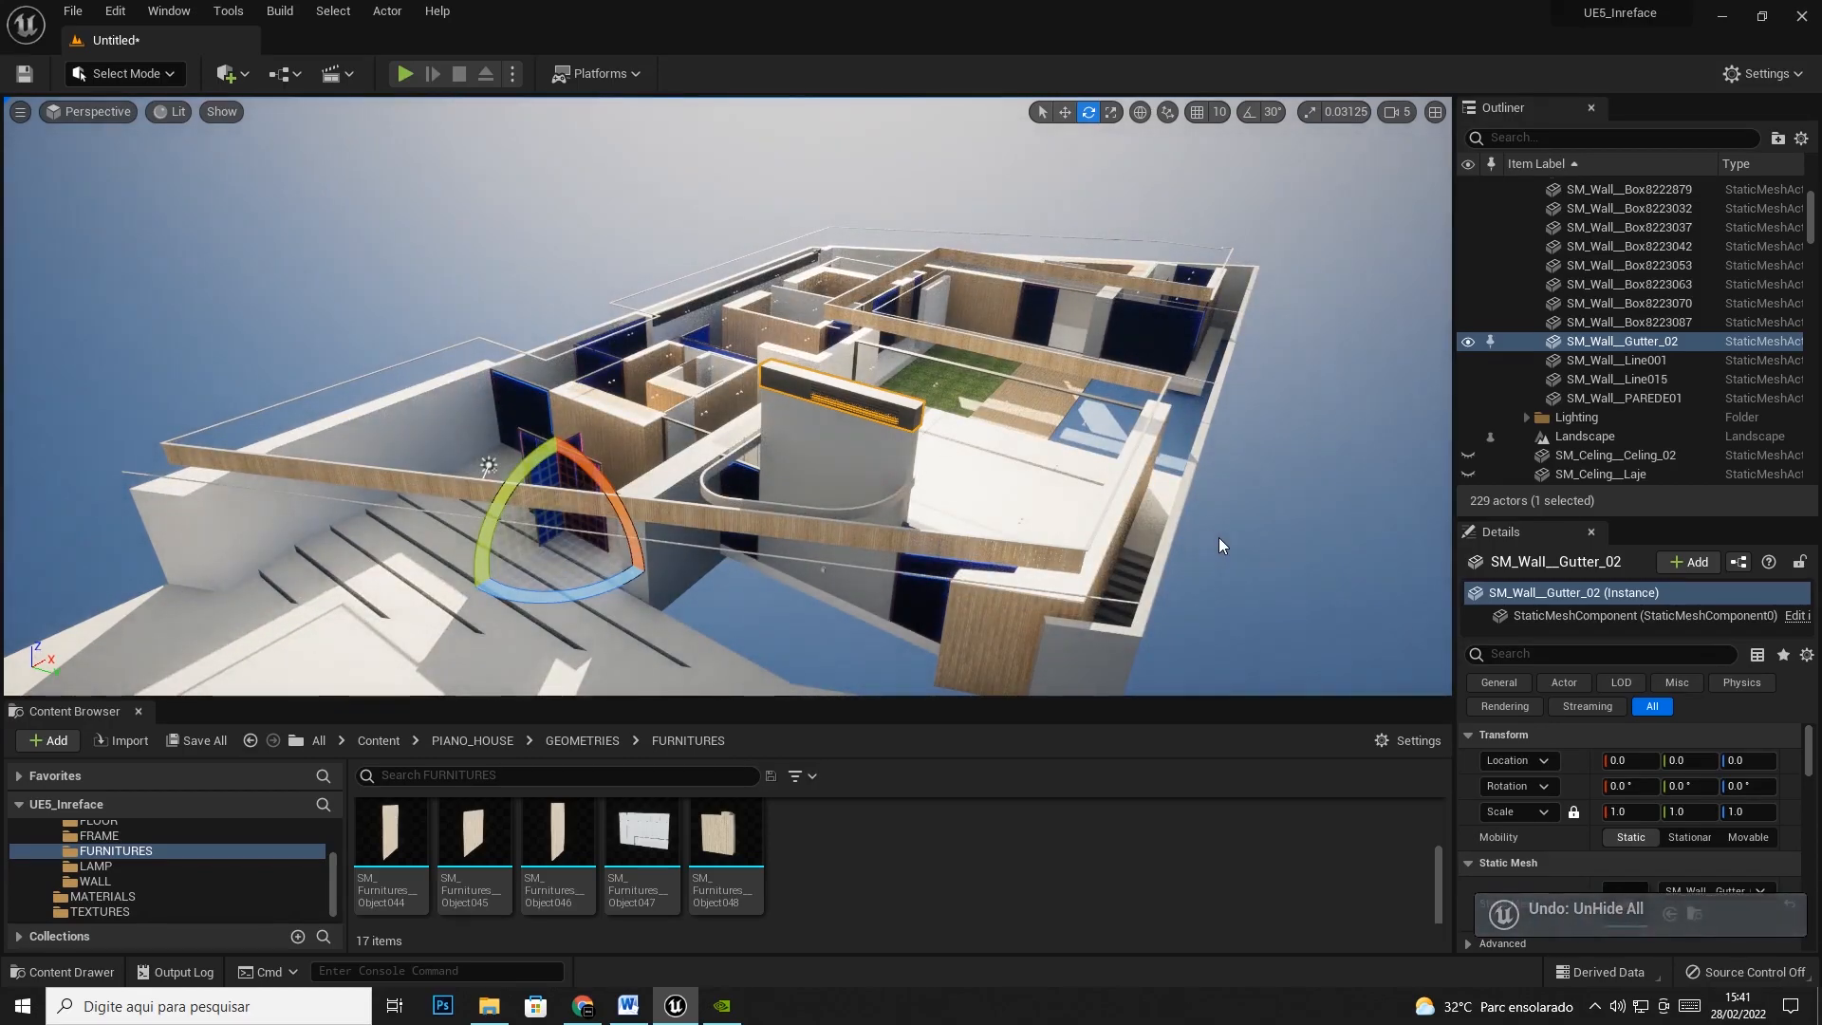
key("ctrl+y")
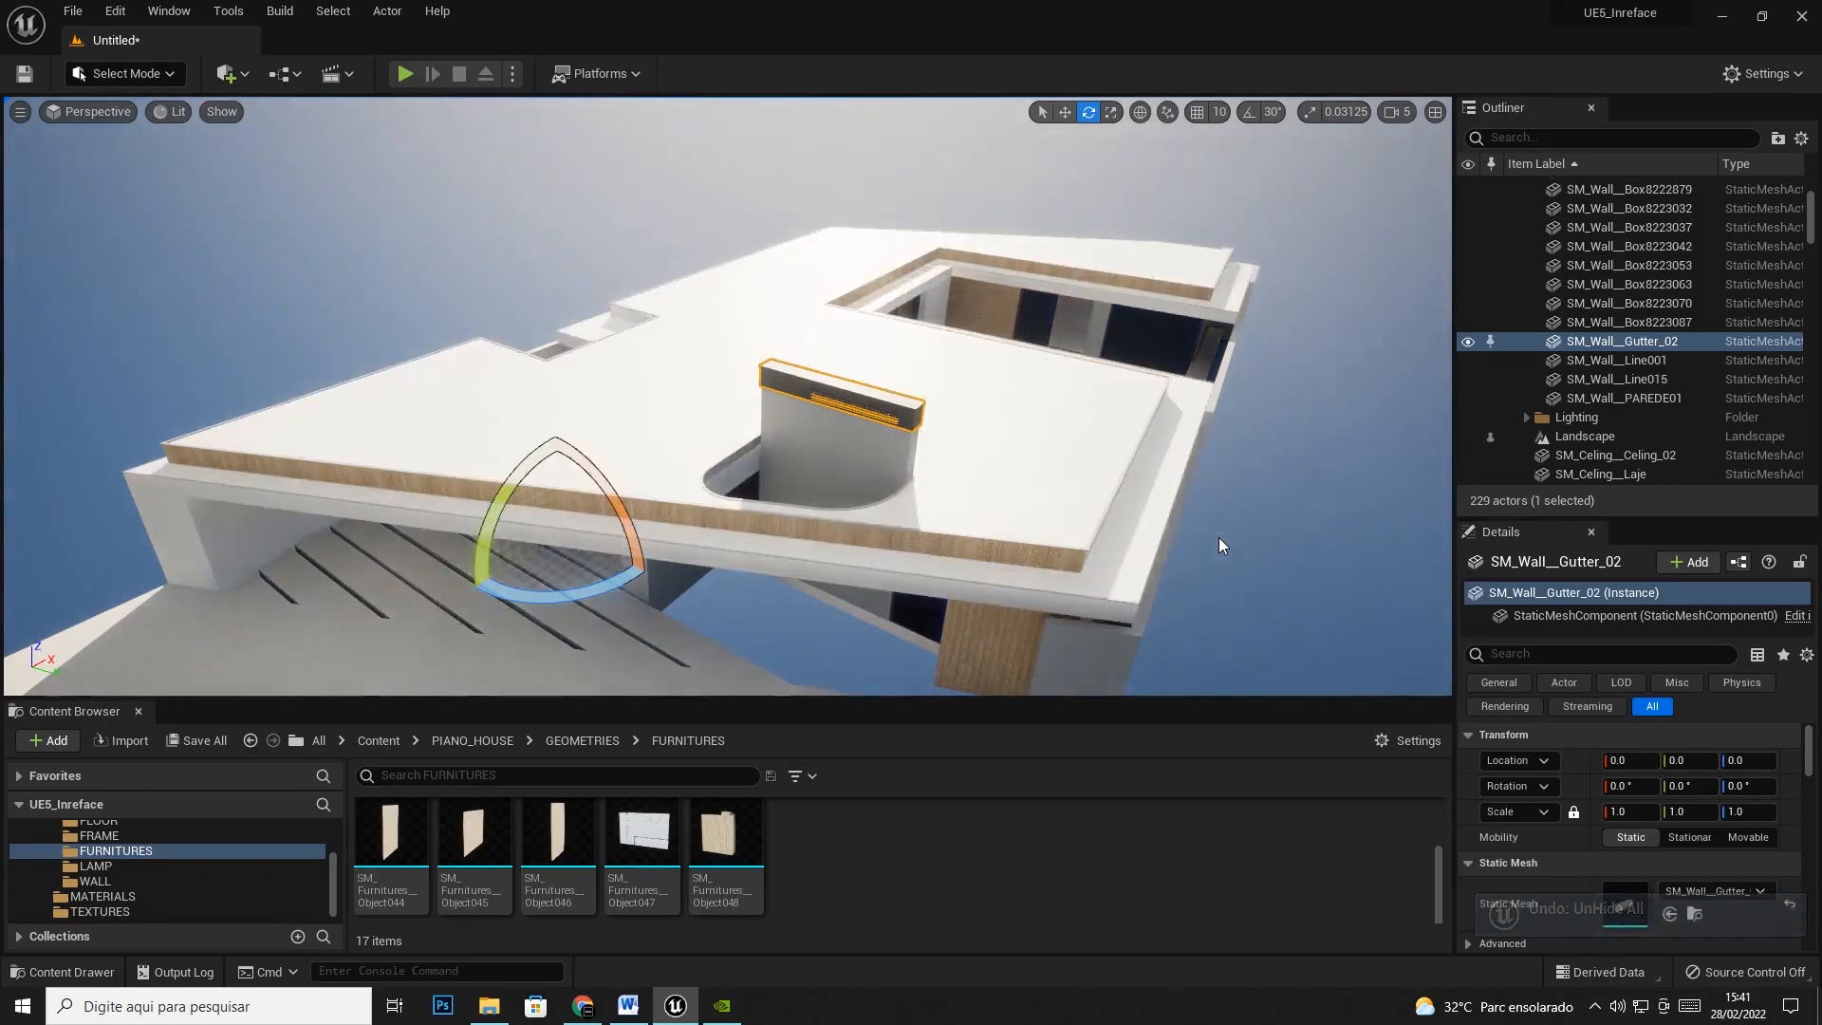
Try hiding the two roof meshes SM_Celing__Celing_02 and SM_Celing__Laje to open up the house
left_click(1016, 448)
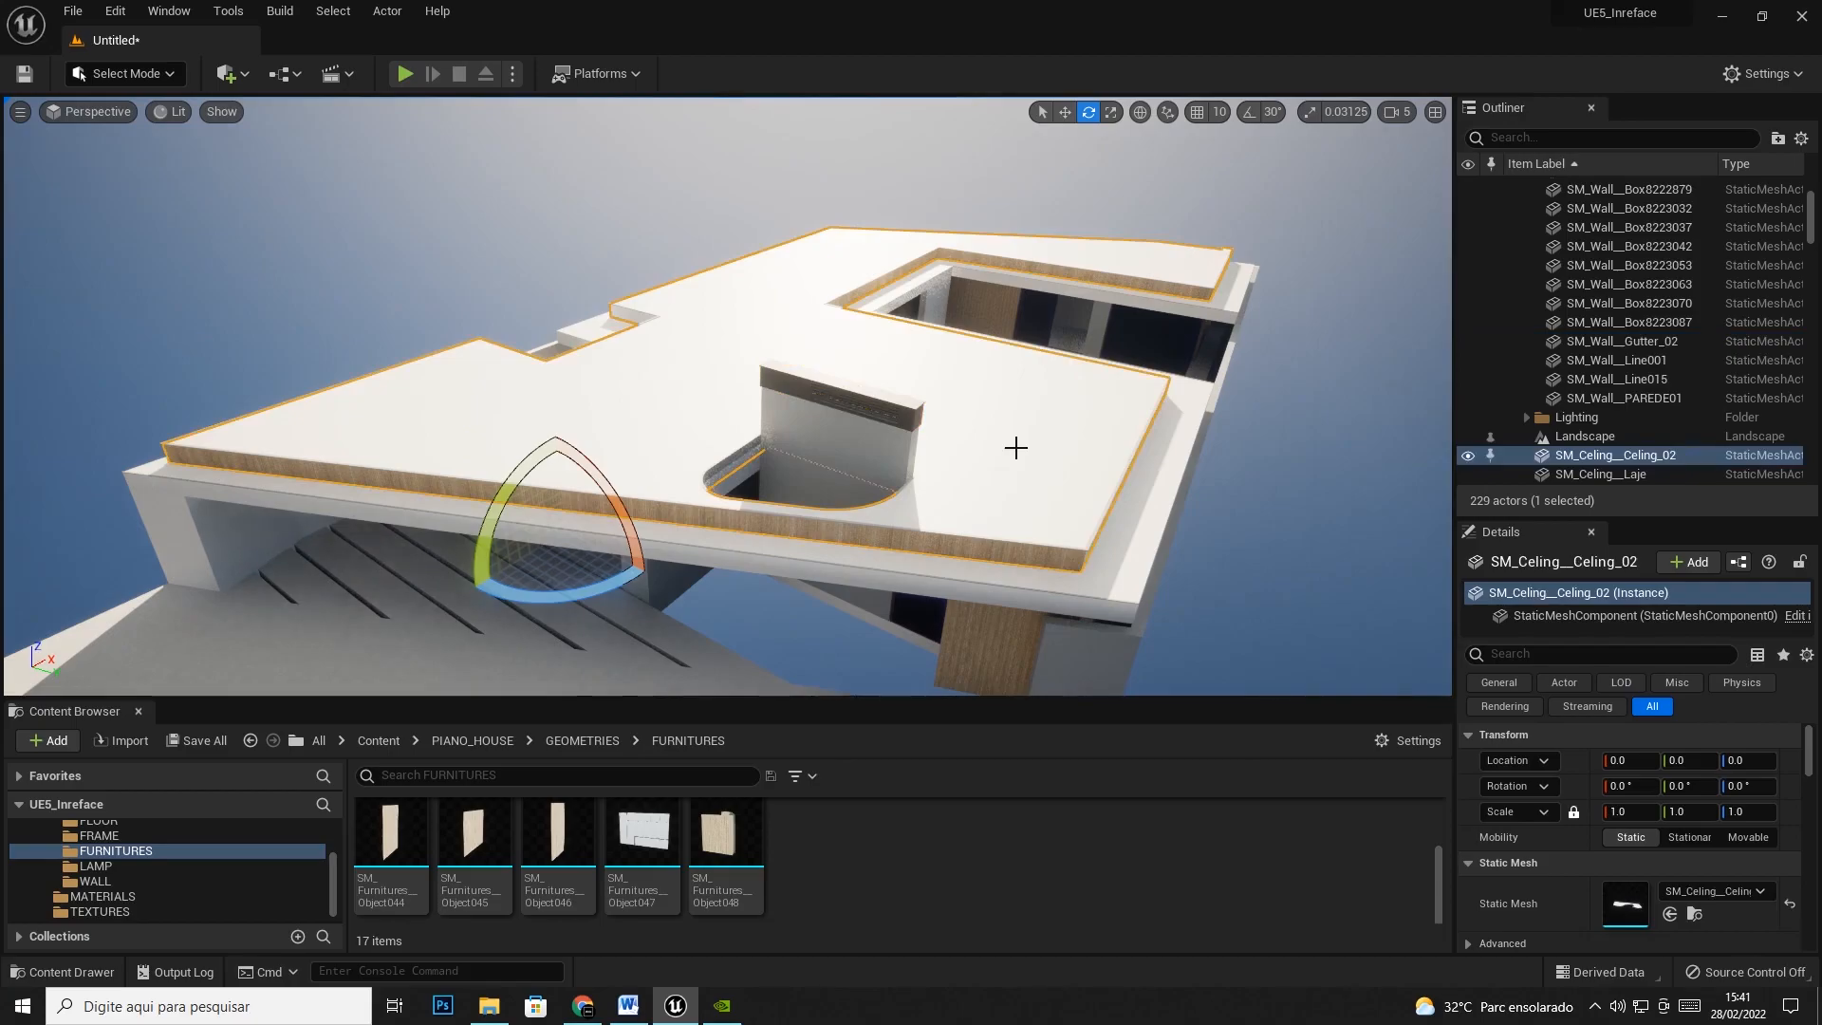
key("h")
left_click(1015, 448)
key("h")
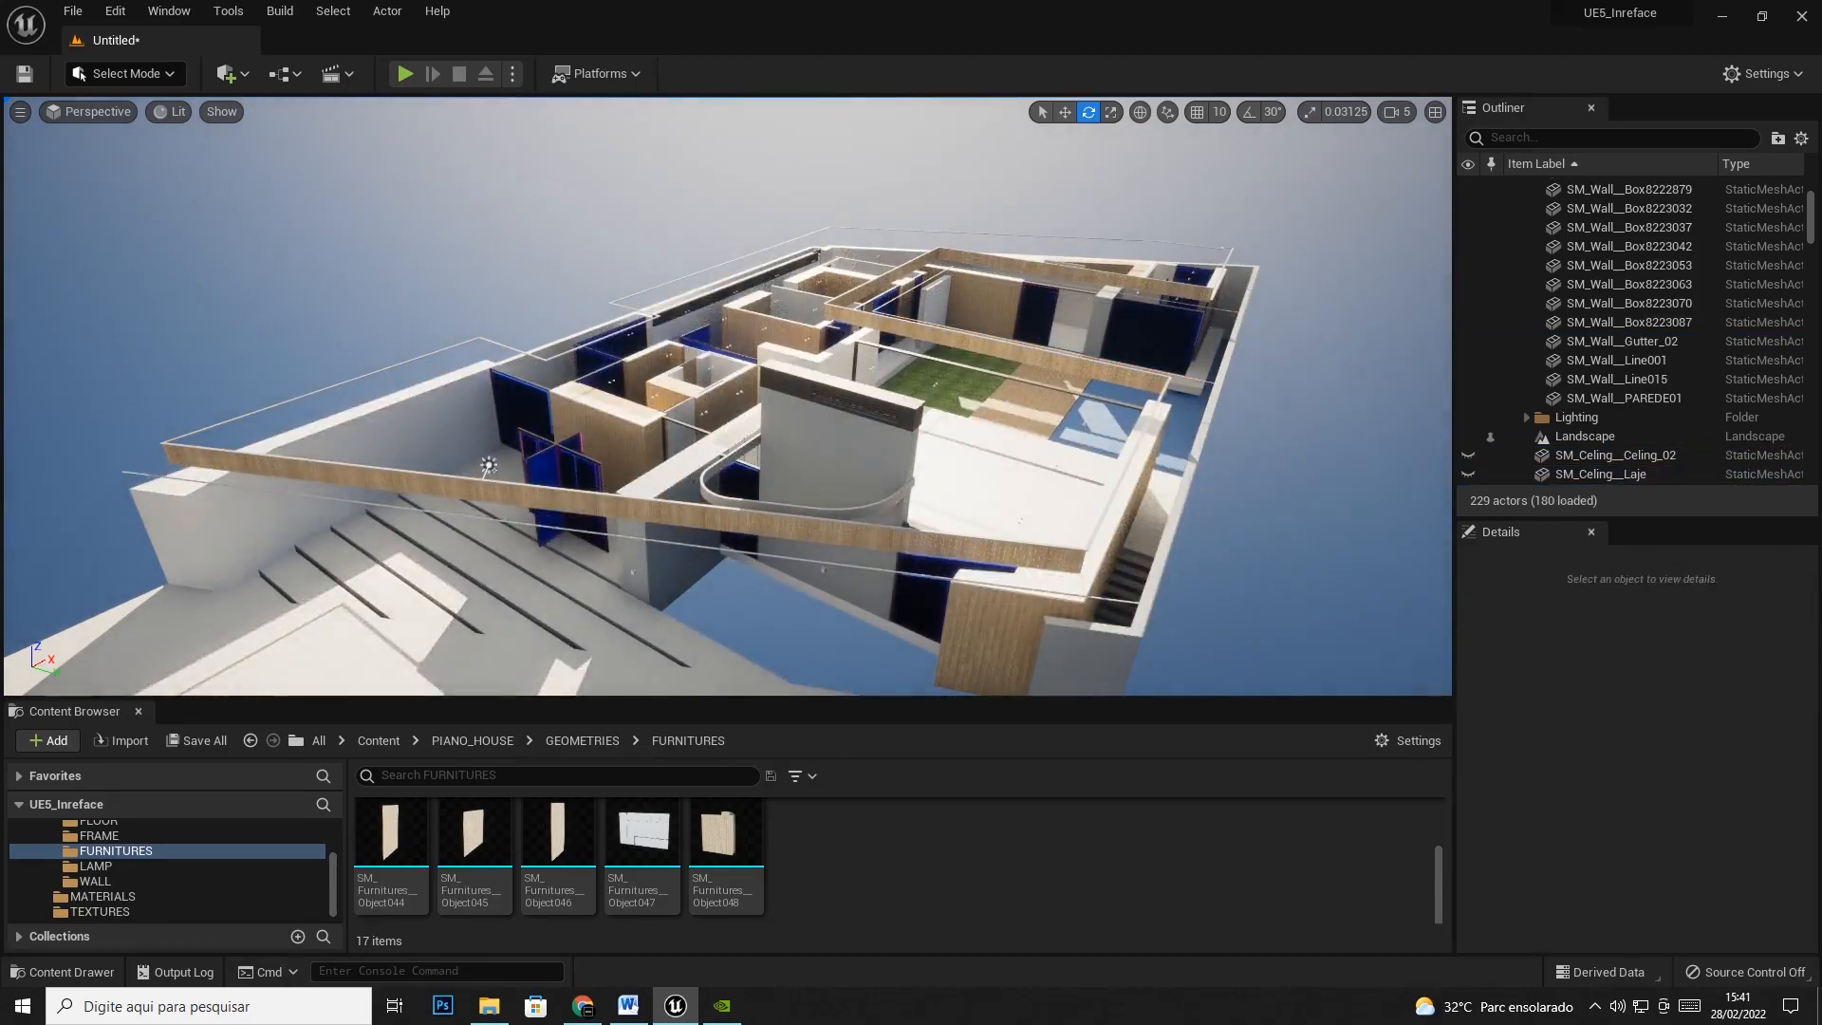
Try hiding several interior wall and furniture meshes one after another, and show all actors again
left_click(819, 450)
key("h")
left_click(719, 444)
key("h")
left_click(640, 410)
key("h")
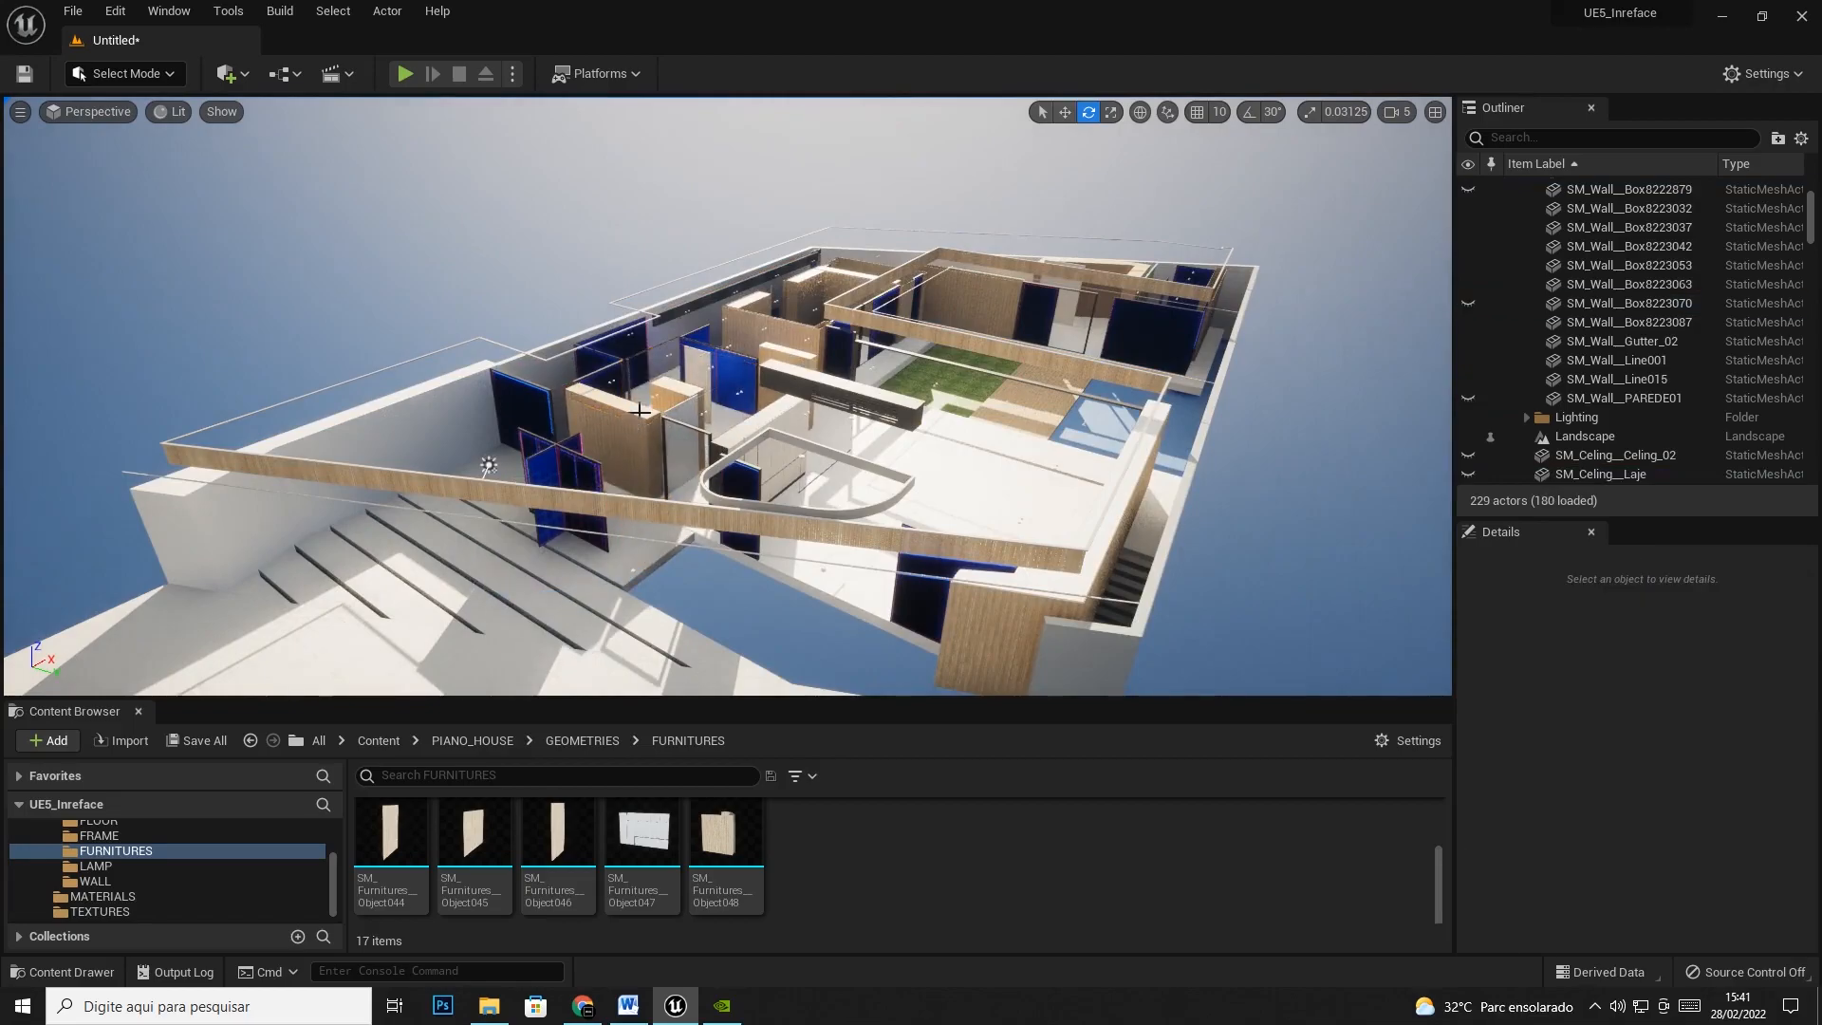
left_click(667, 387)
key("h")
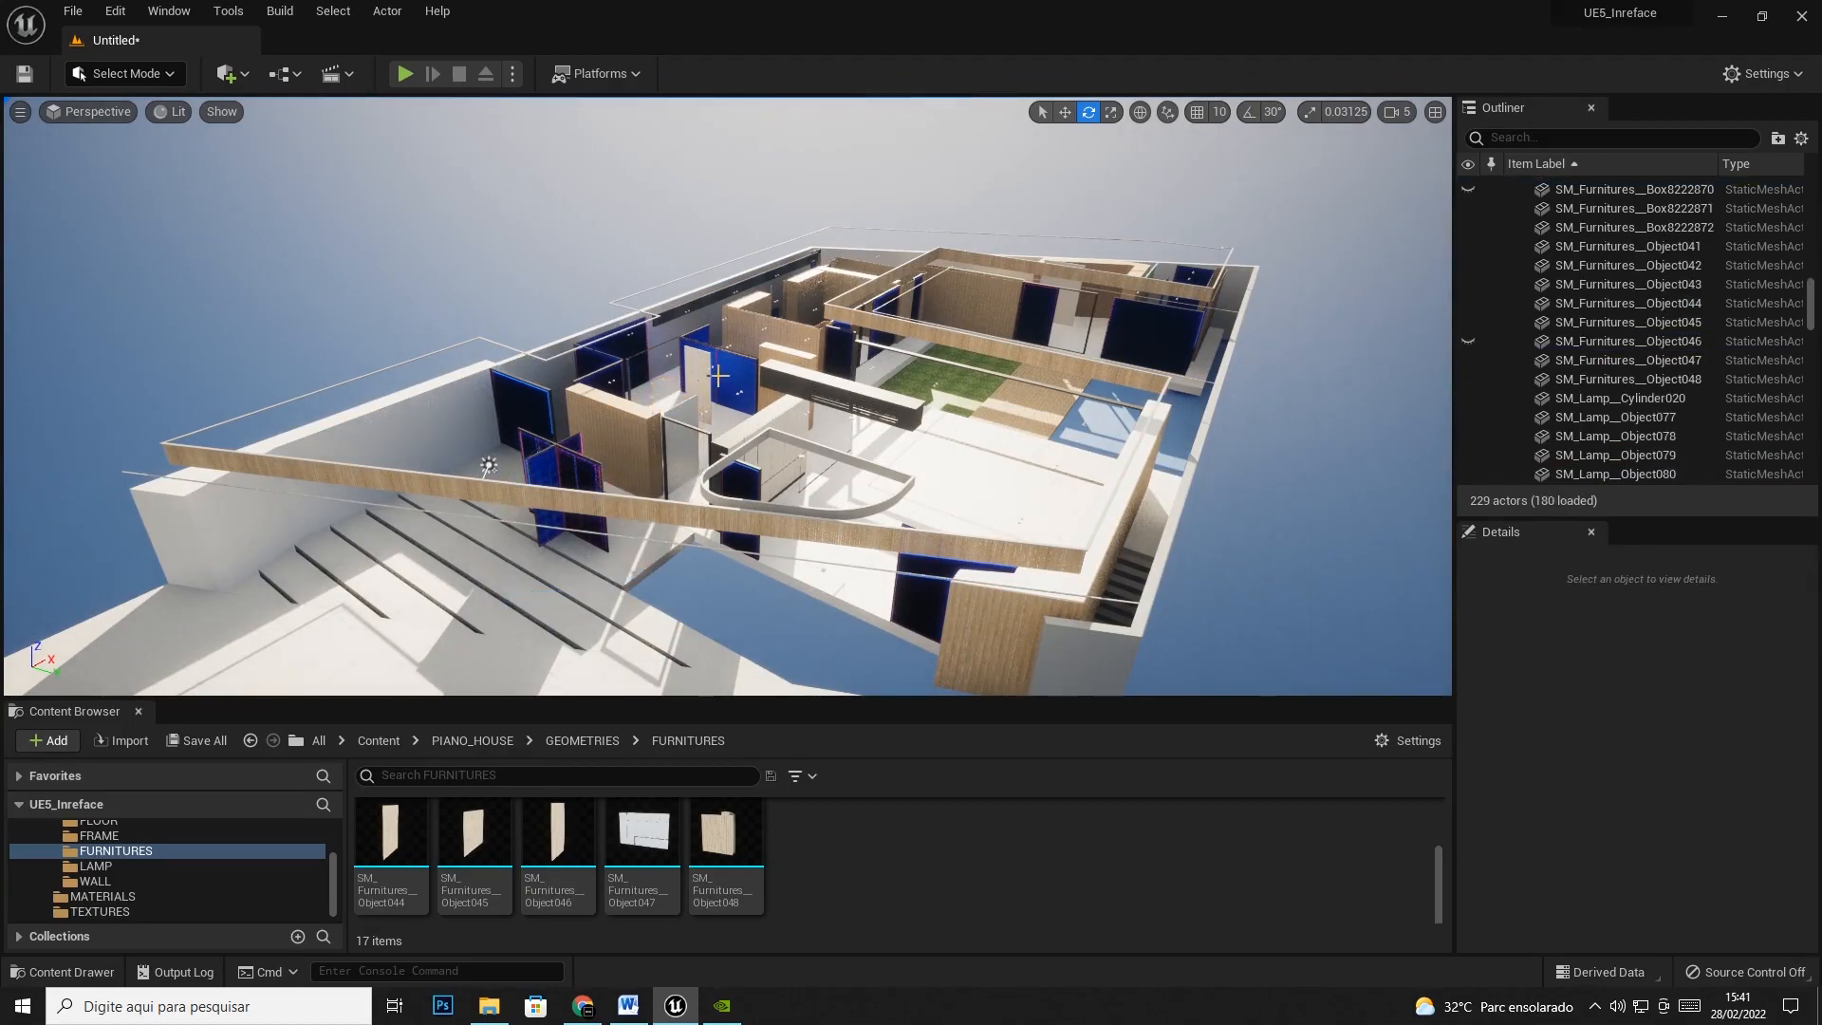
left_click(825, 308)
key("h")
key("h")
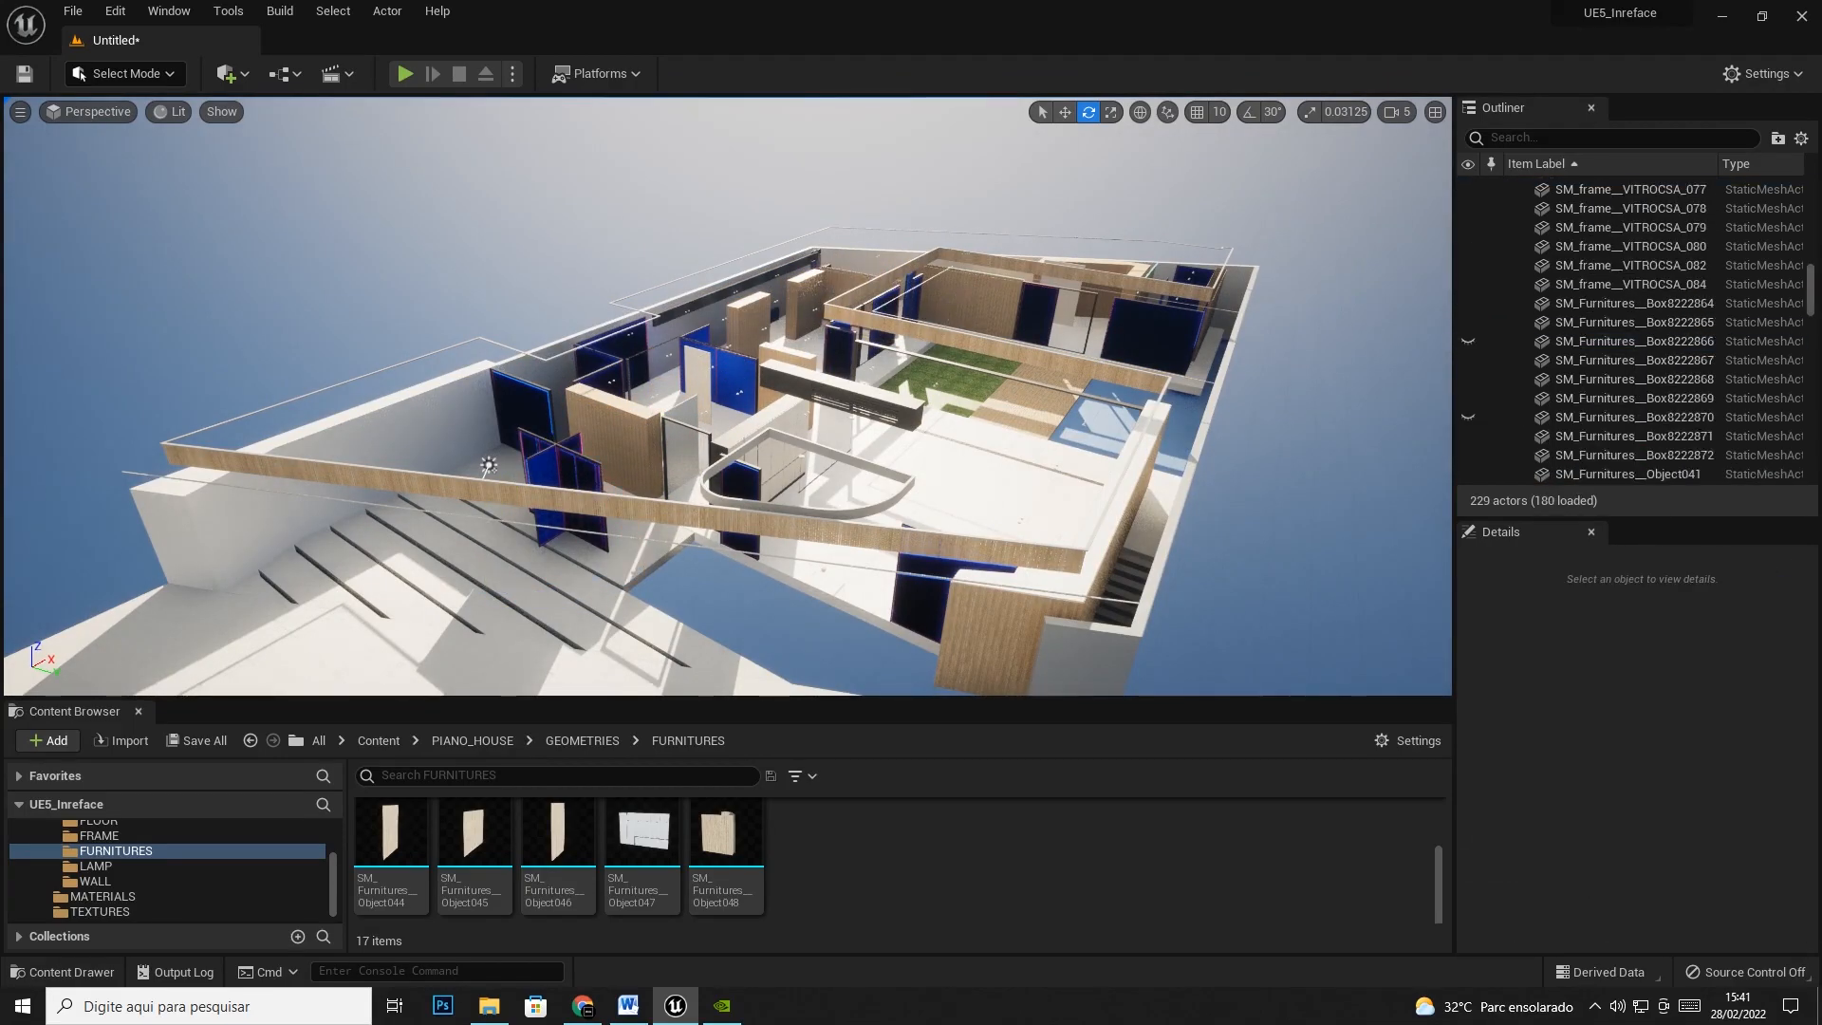
left_click(944, 314)
key("h")
key("ctrl+h")
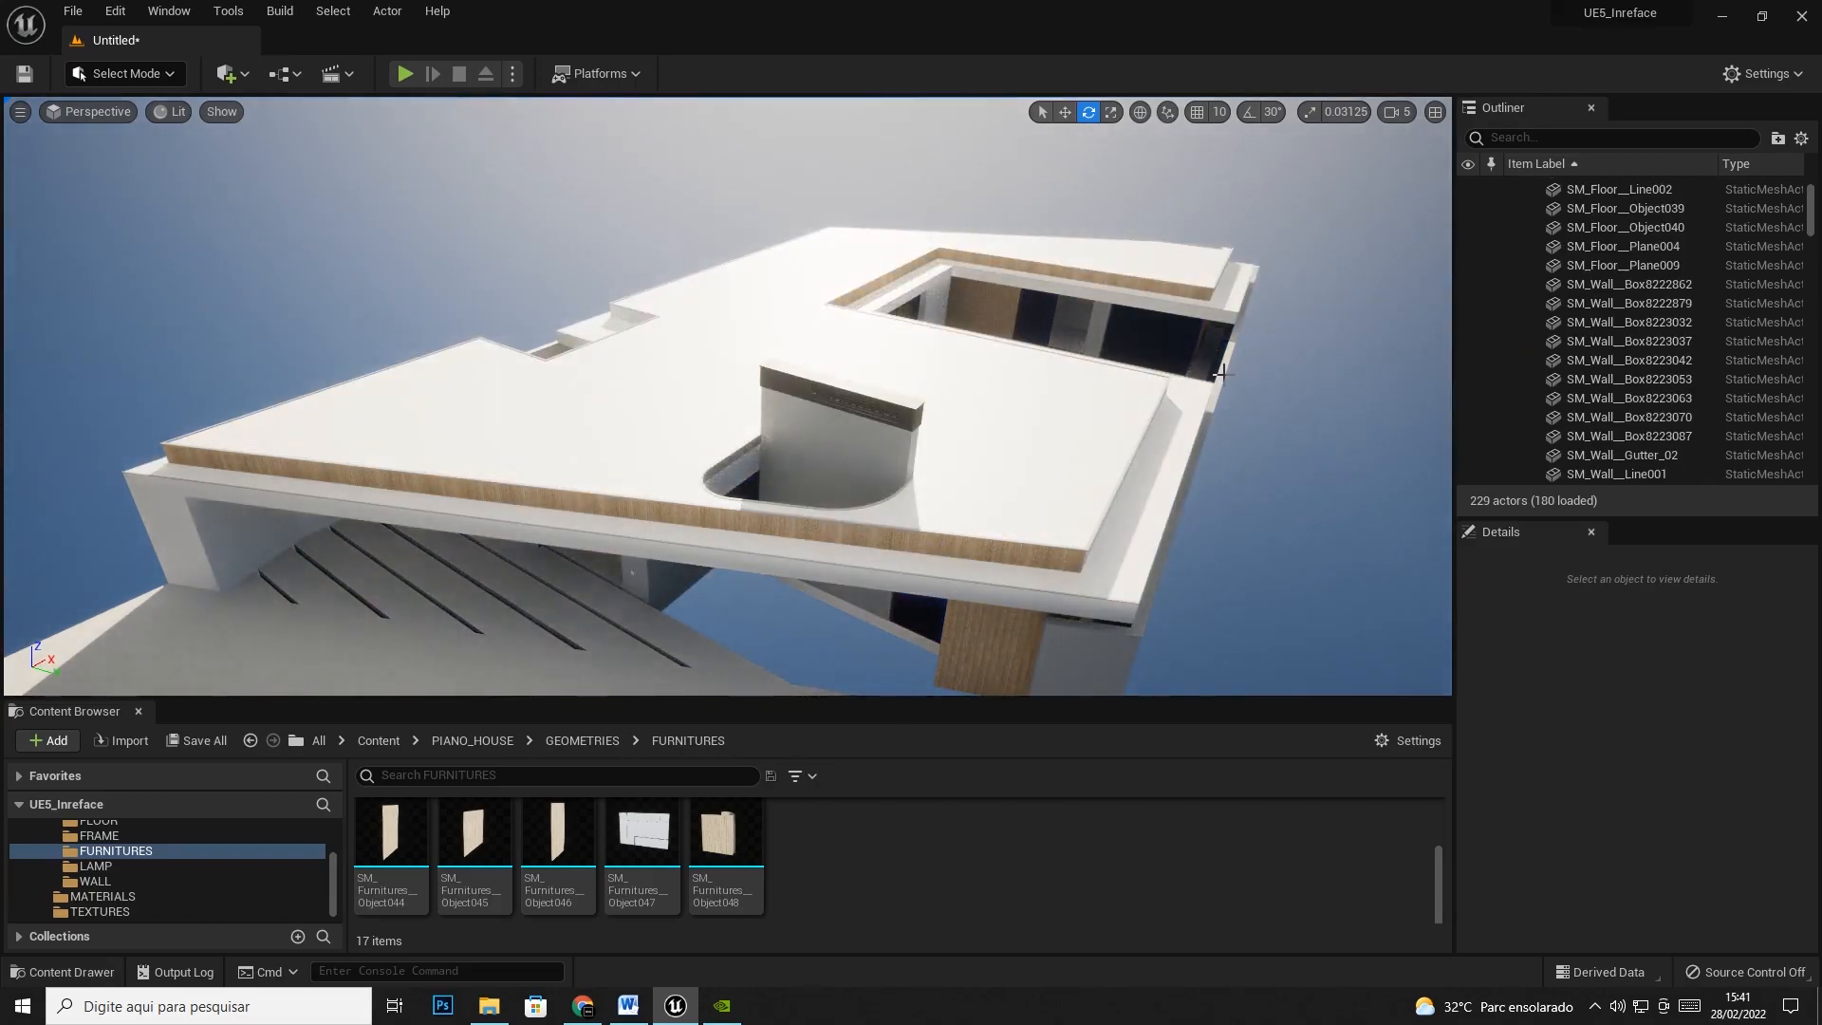
key("ctrl+s")
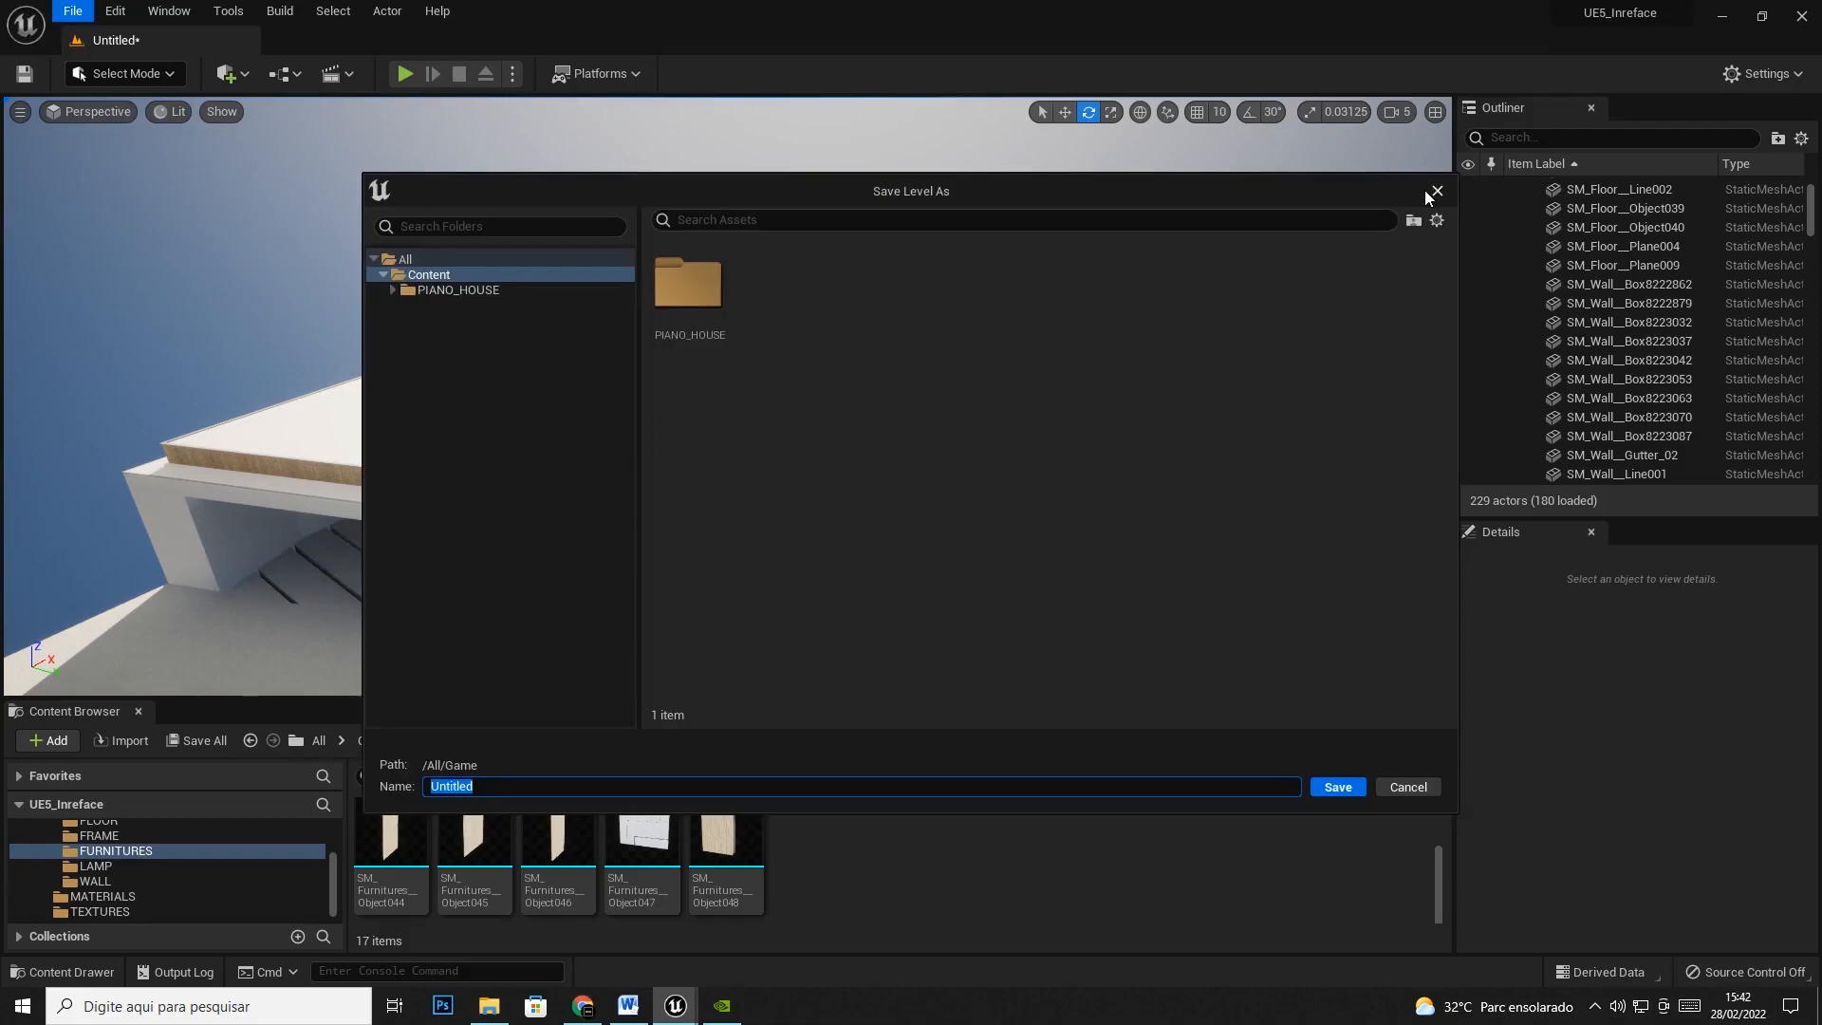
left_click(1433, 191)
left_click(73, 11)
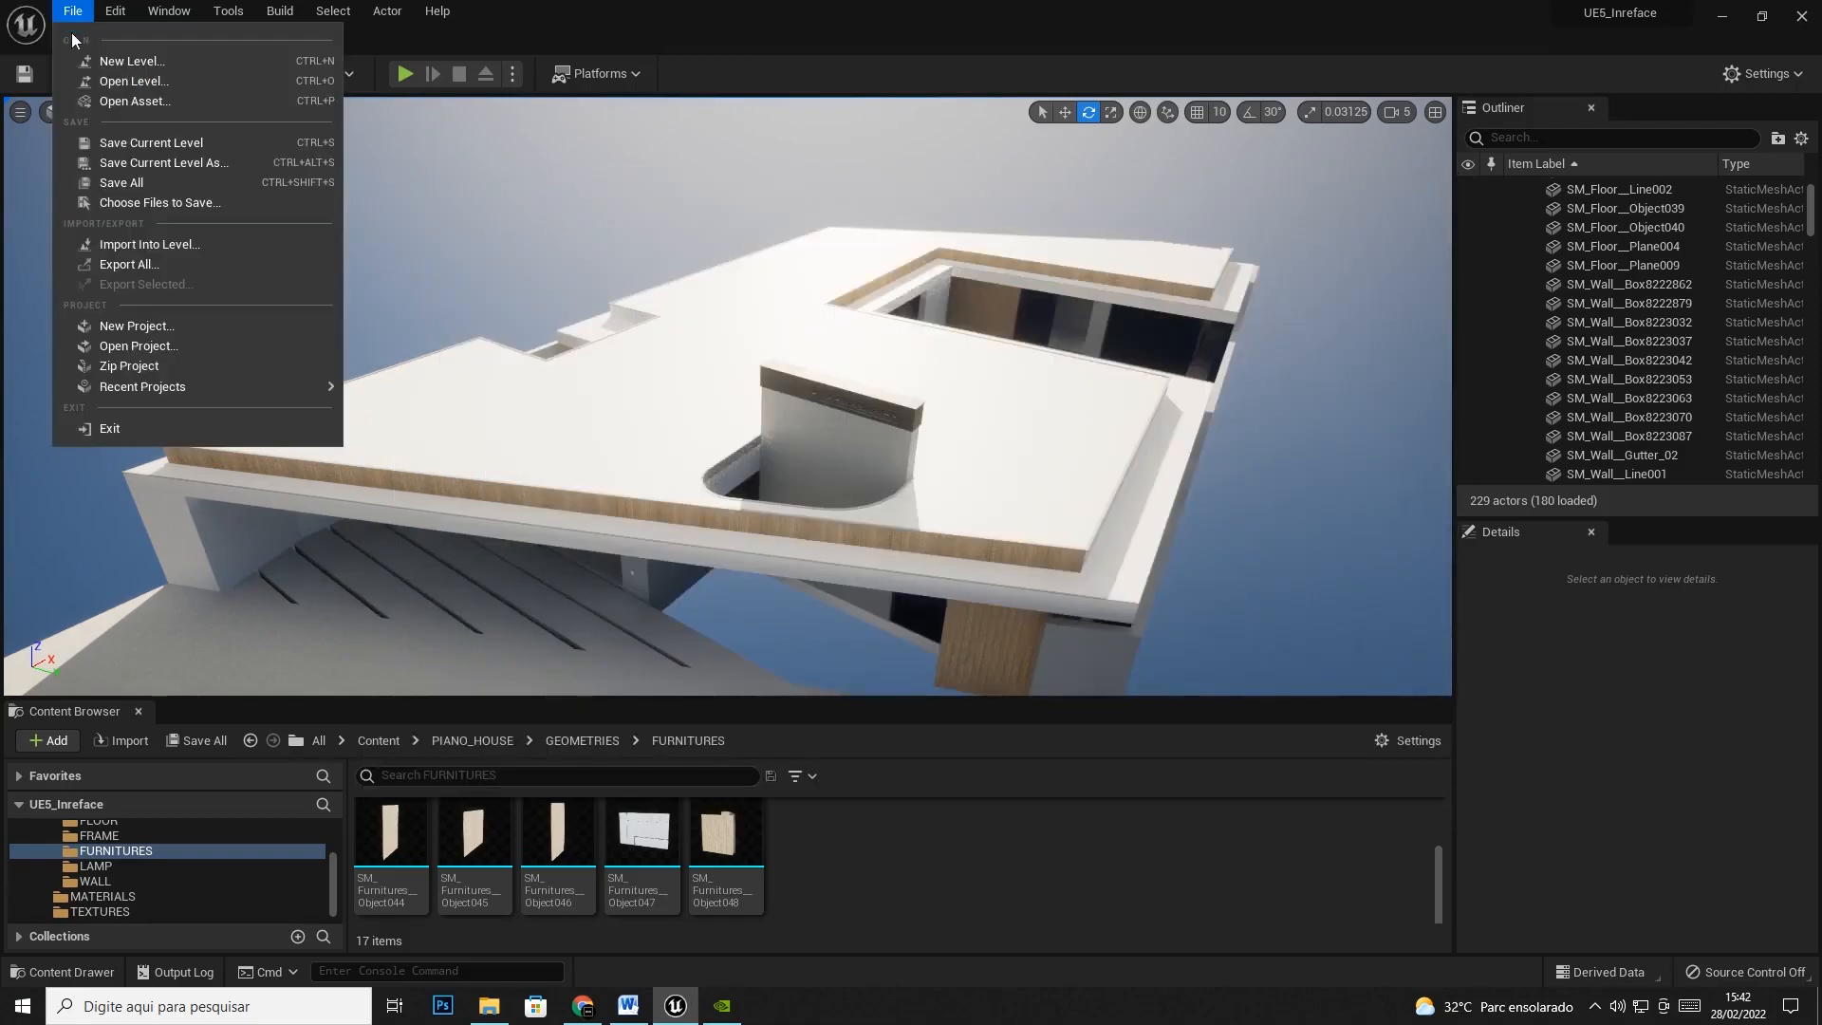
left_click(116, 180)
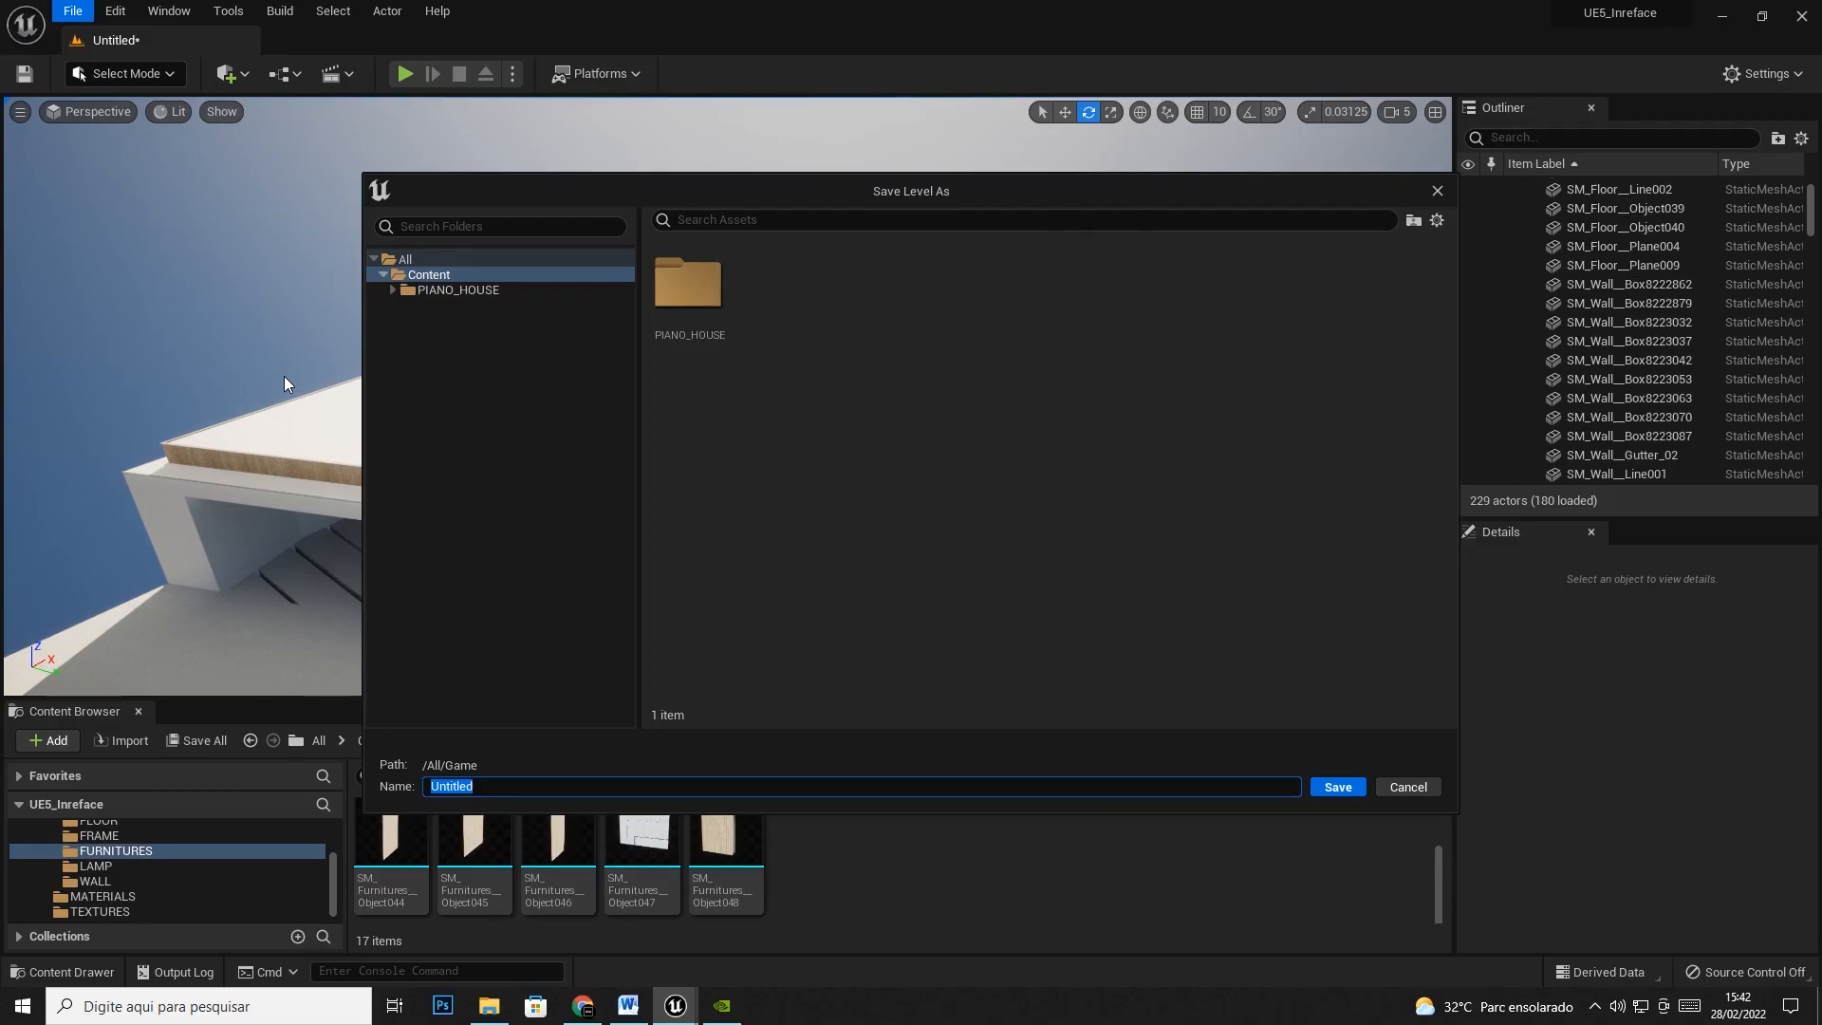
left_click(1438, 191)
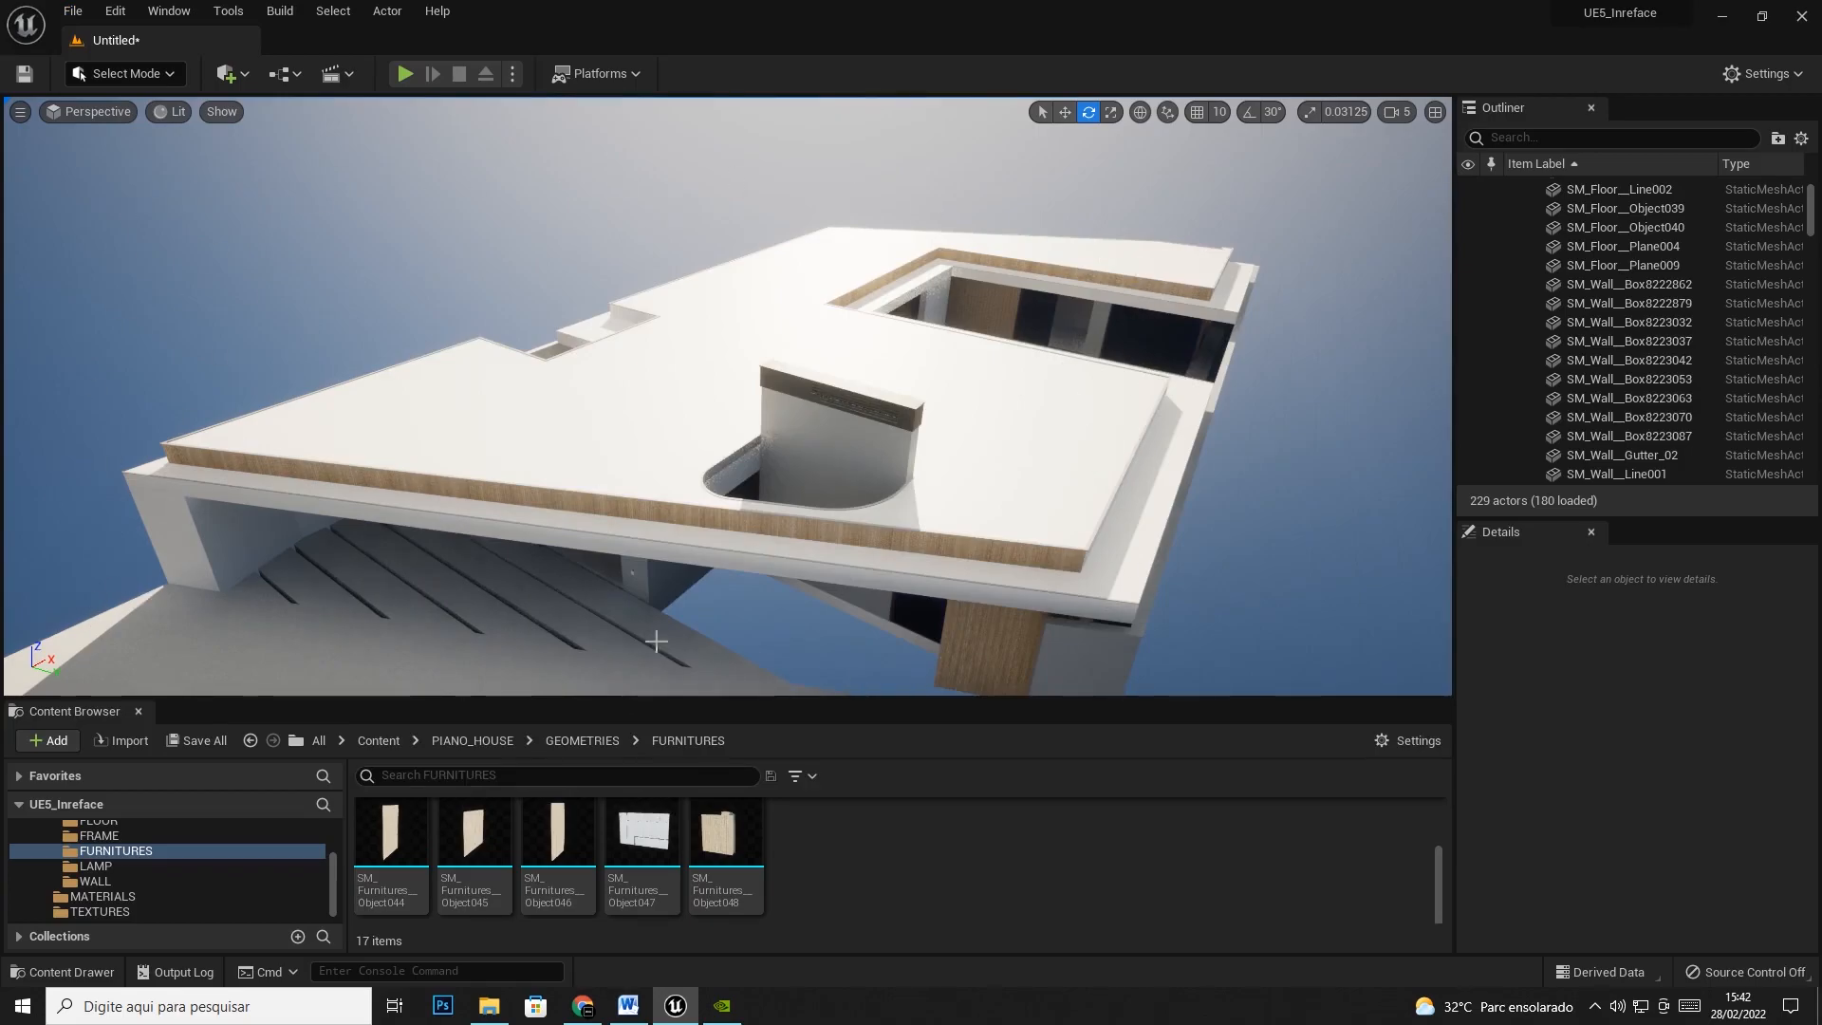
Fly through the living room and out to the front exterior to inspect the house with its roof in place
mouse_move(948, 370)
right_mouse_down()
mouse_move(702, 417)
mouse_move(607, 403)
mouse_move(583, 333)
mouse_move(922, 382)
right_mouse_up()
key("w")
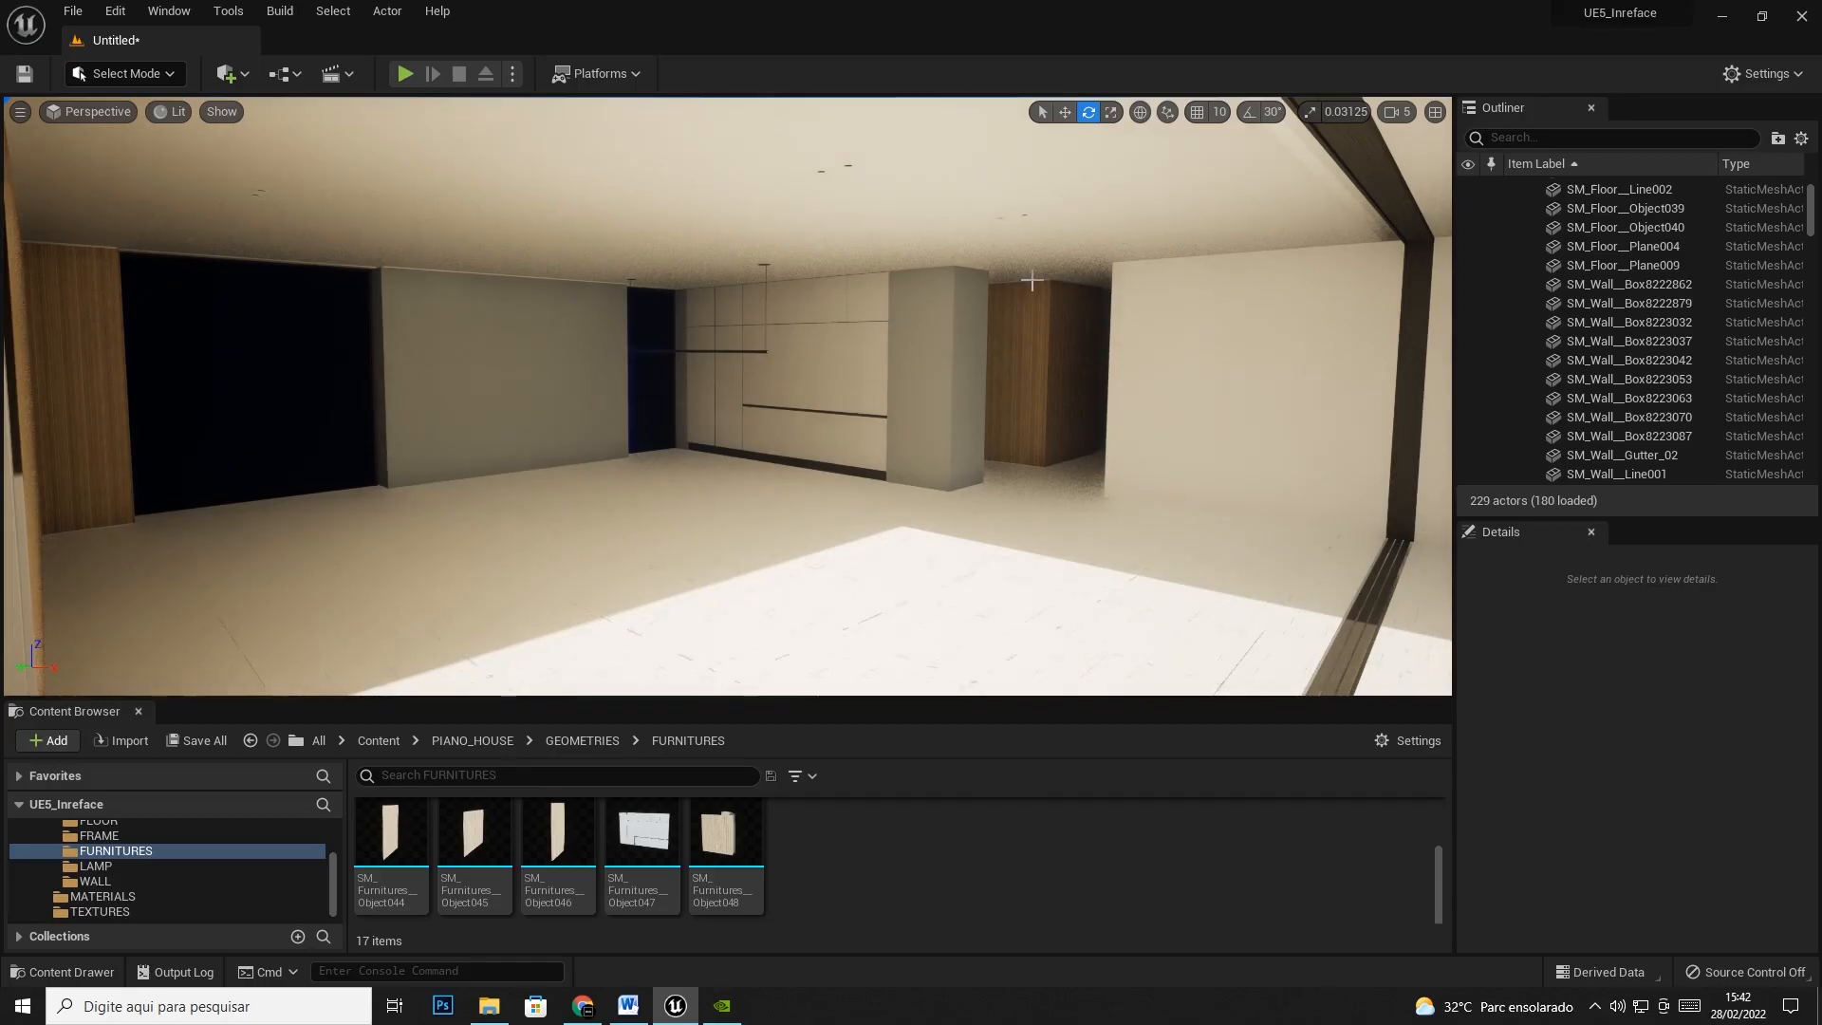
right_click_drag(624, 474, 913, 371)
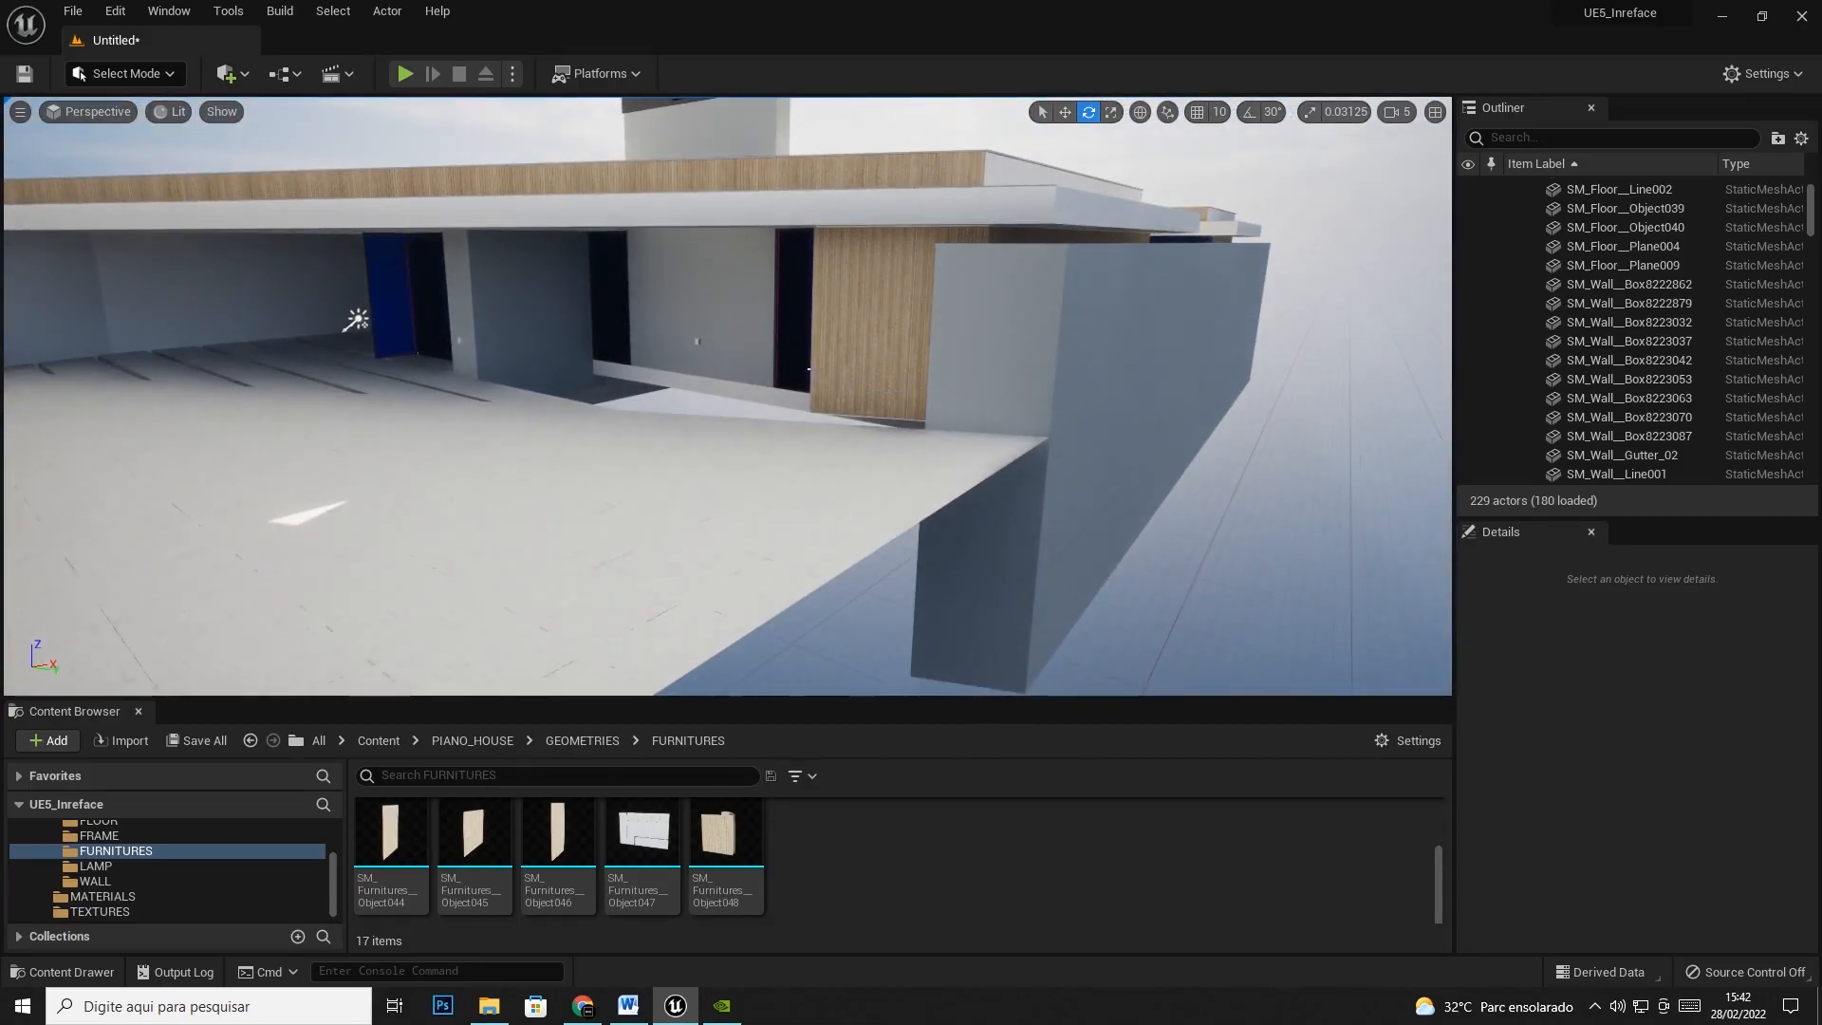
Start saving everything and create a new folder named LEVEL inside PIANO_HOUSE for the level file
left_click(74, 13)
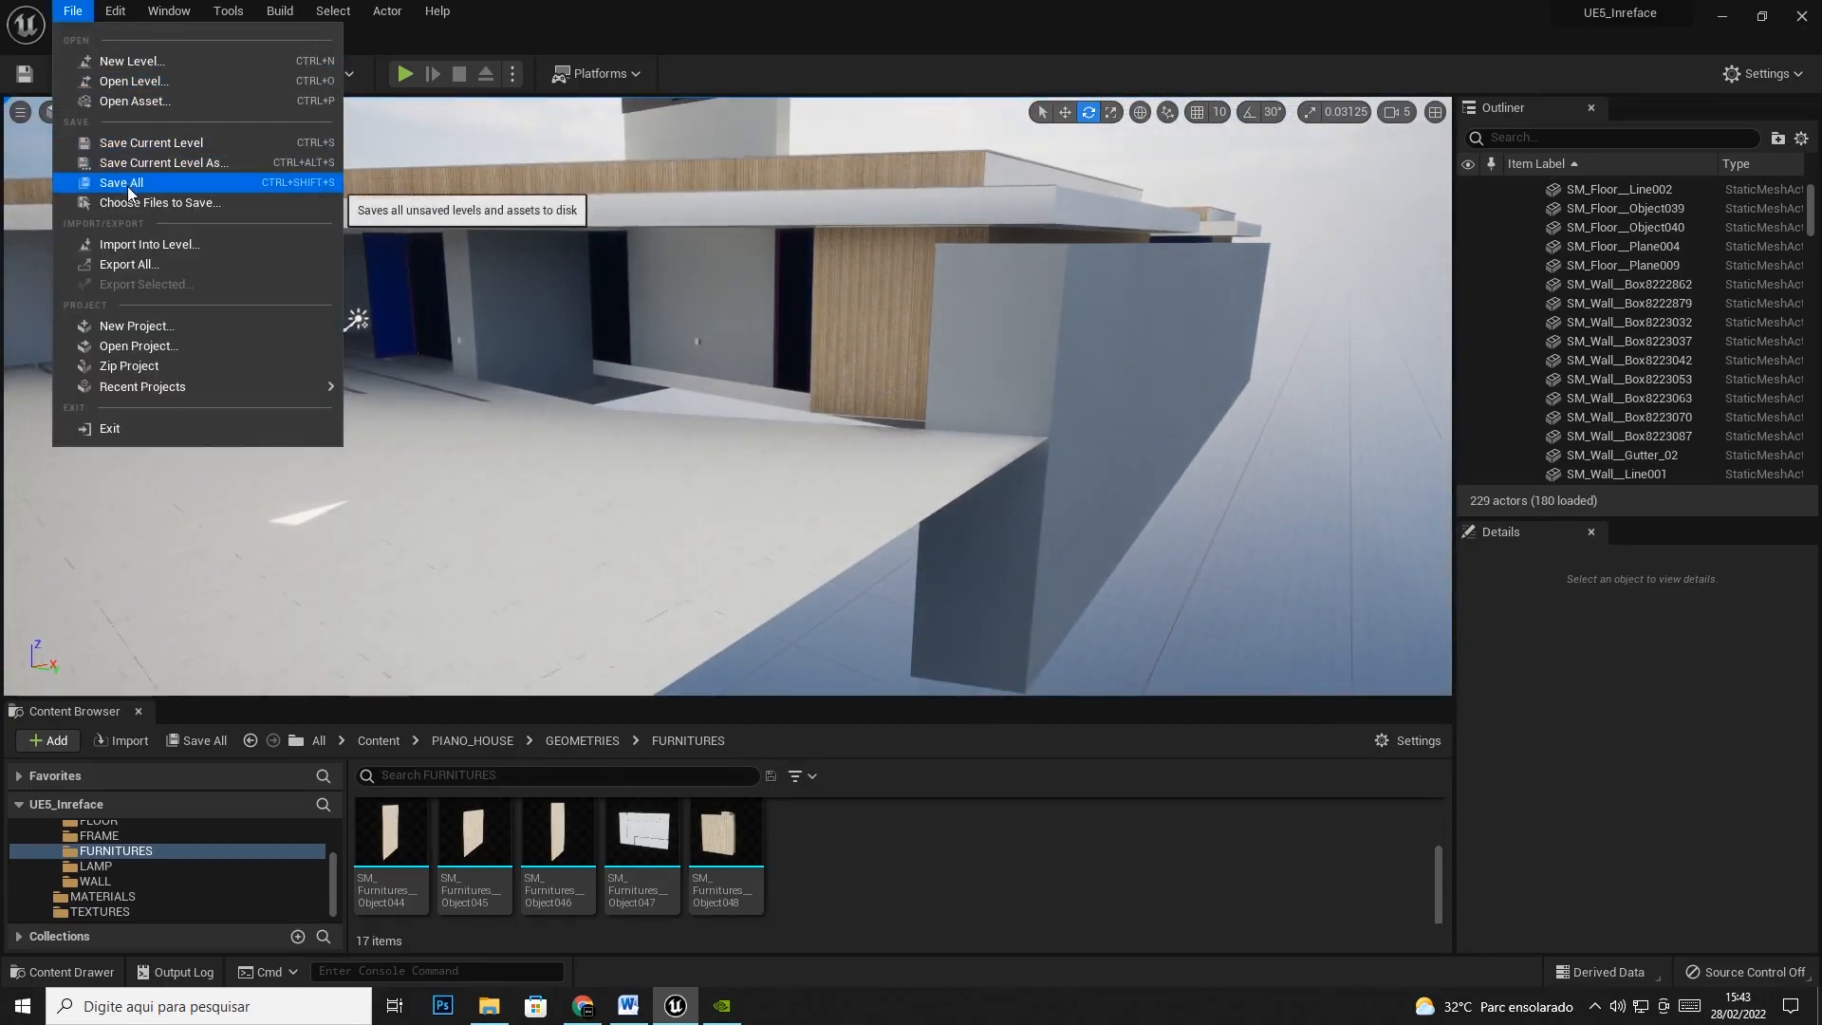
left_click(127, 186)
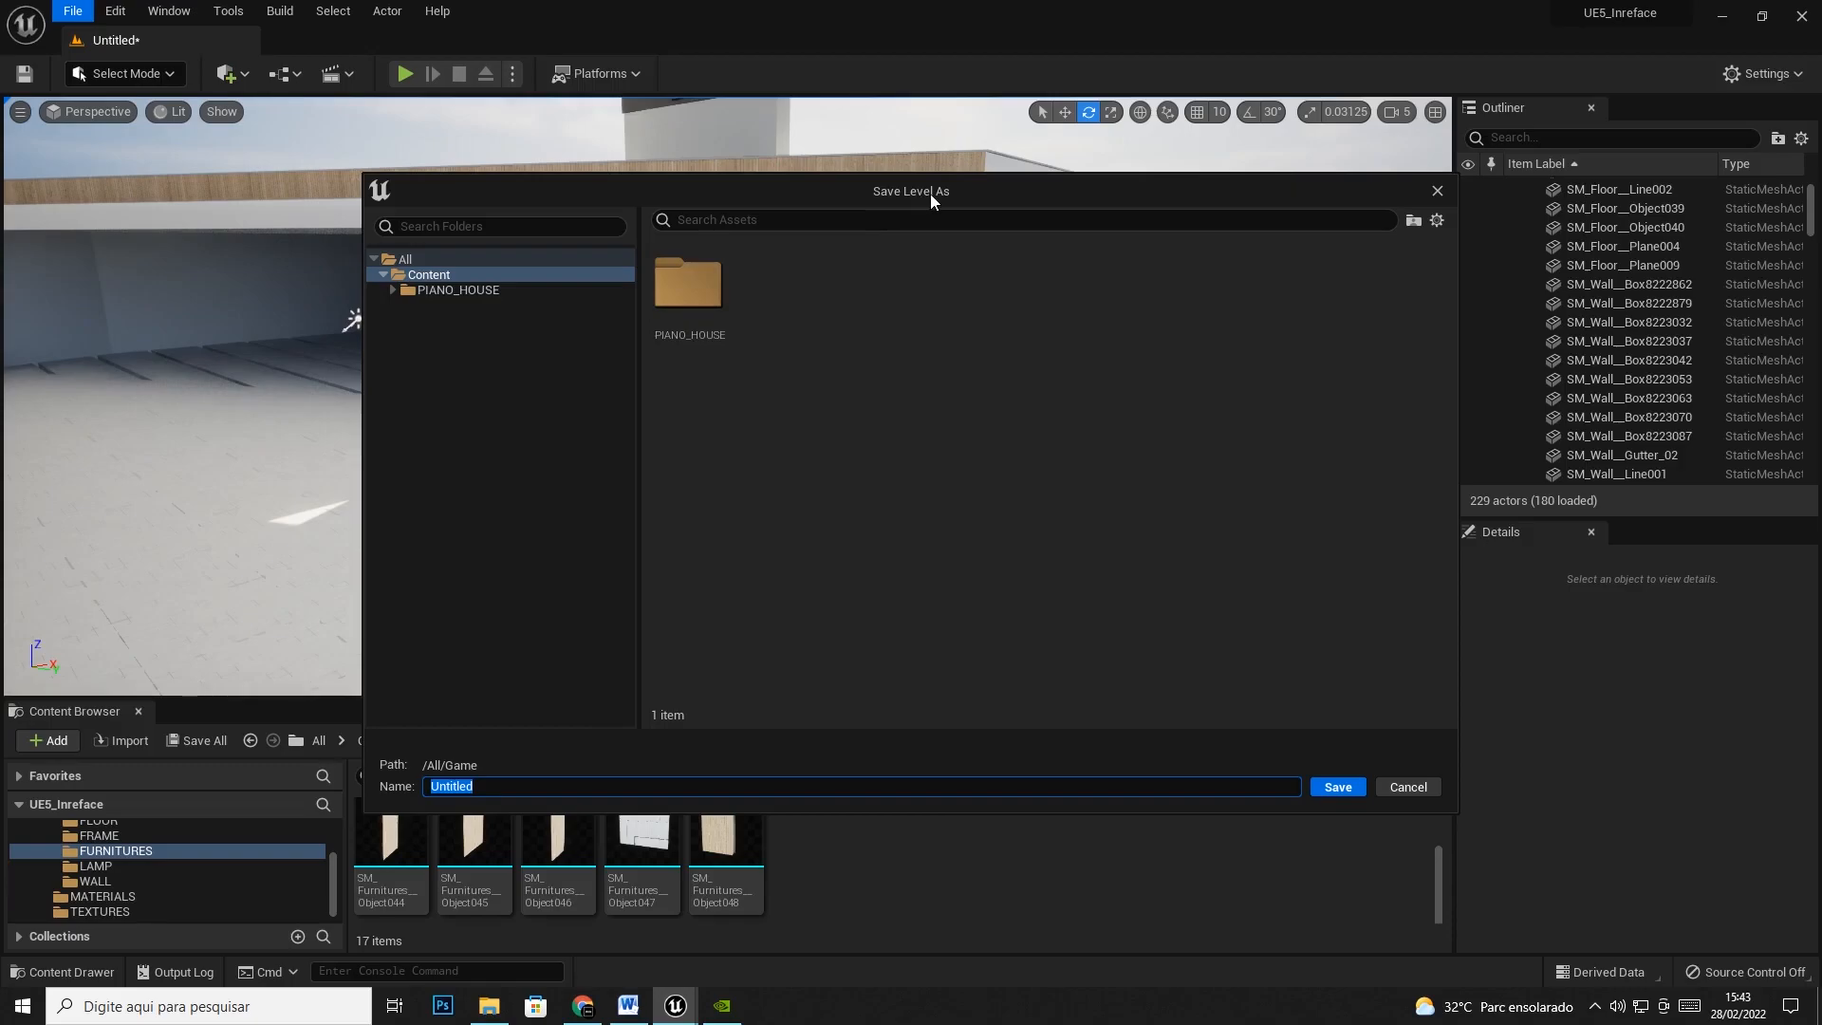
double_click(727, 294)
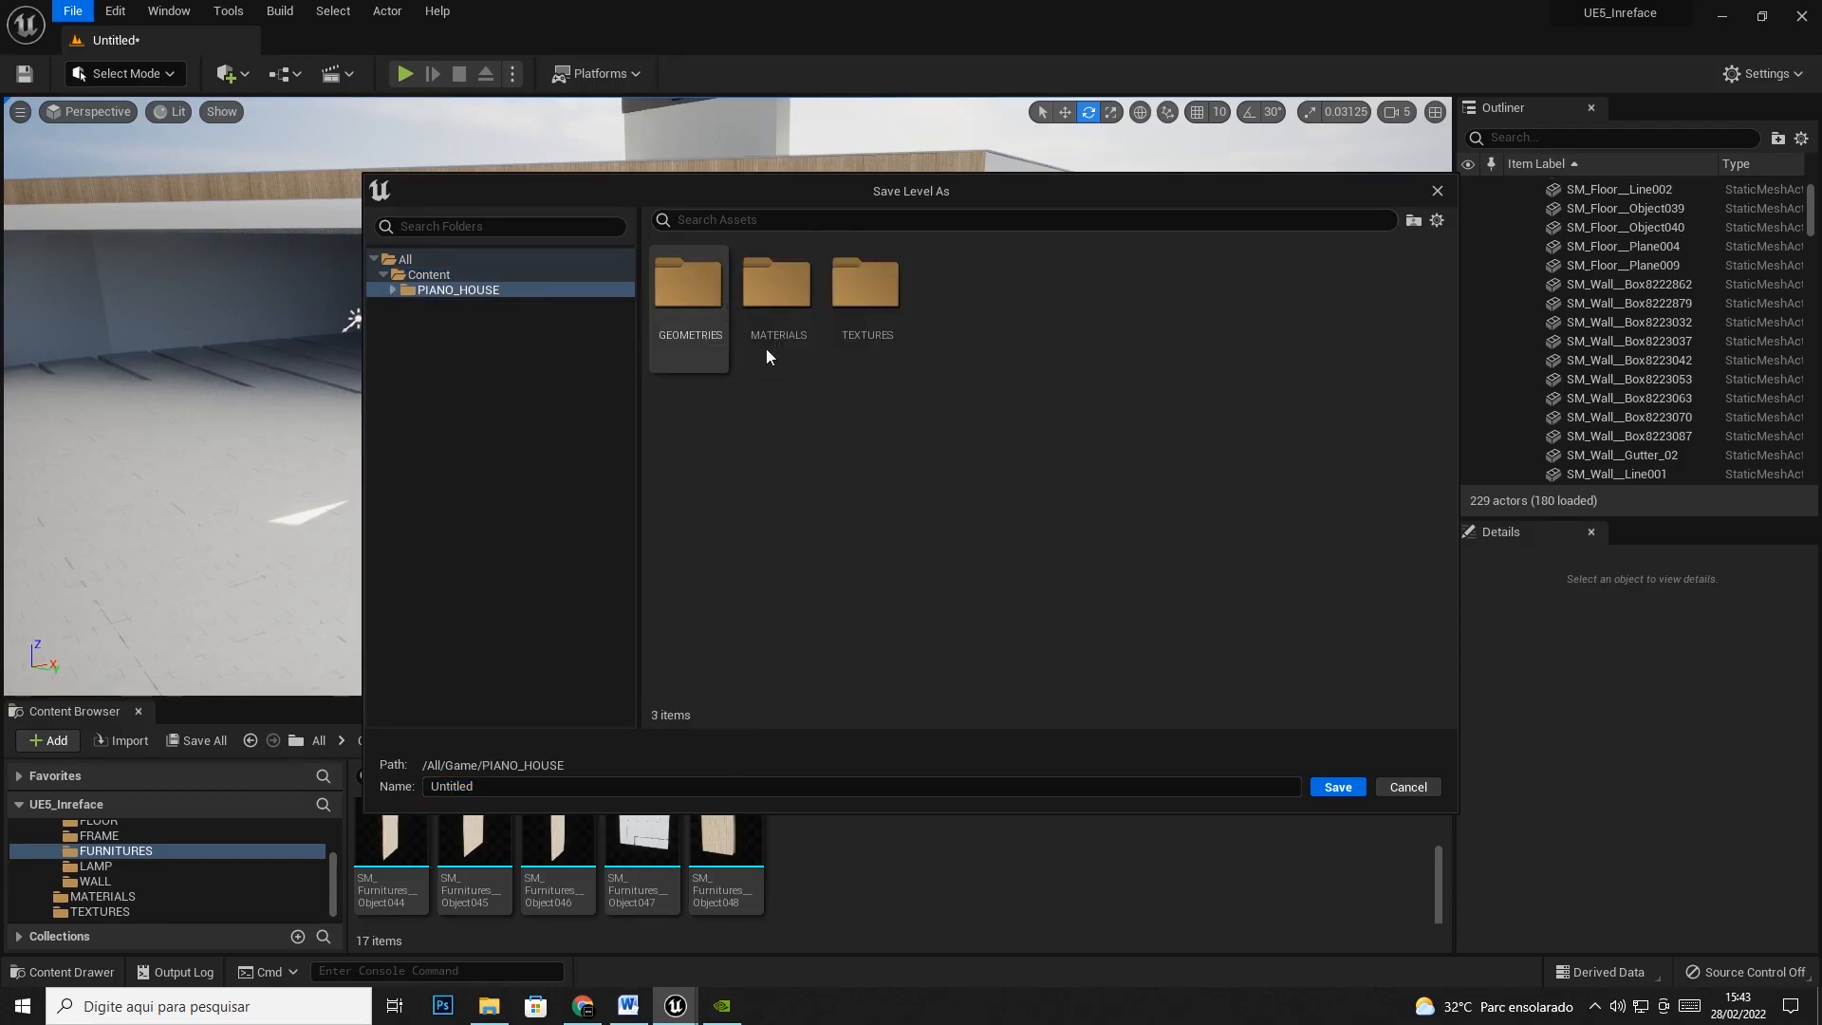
right_click(811, 385)
right_click(771, 378)
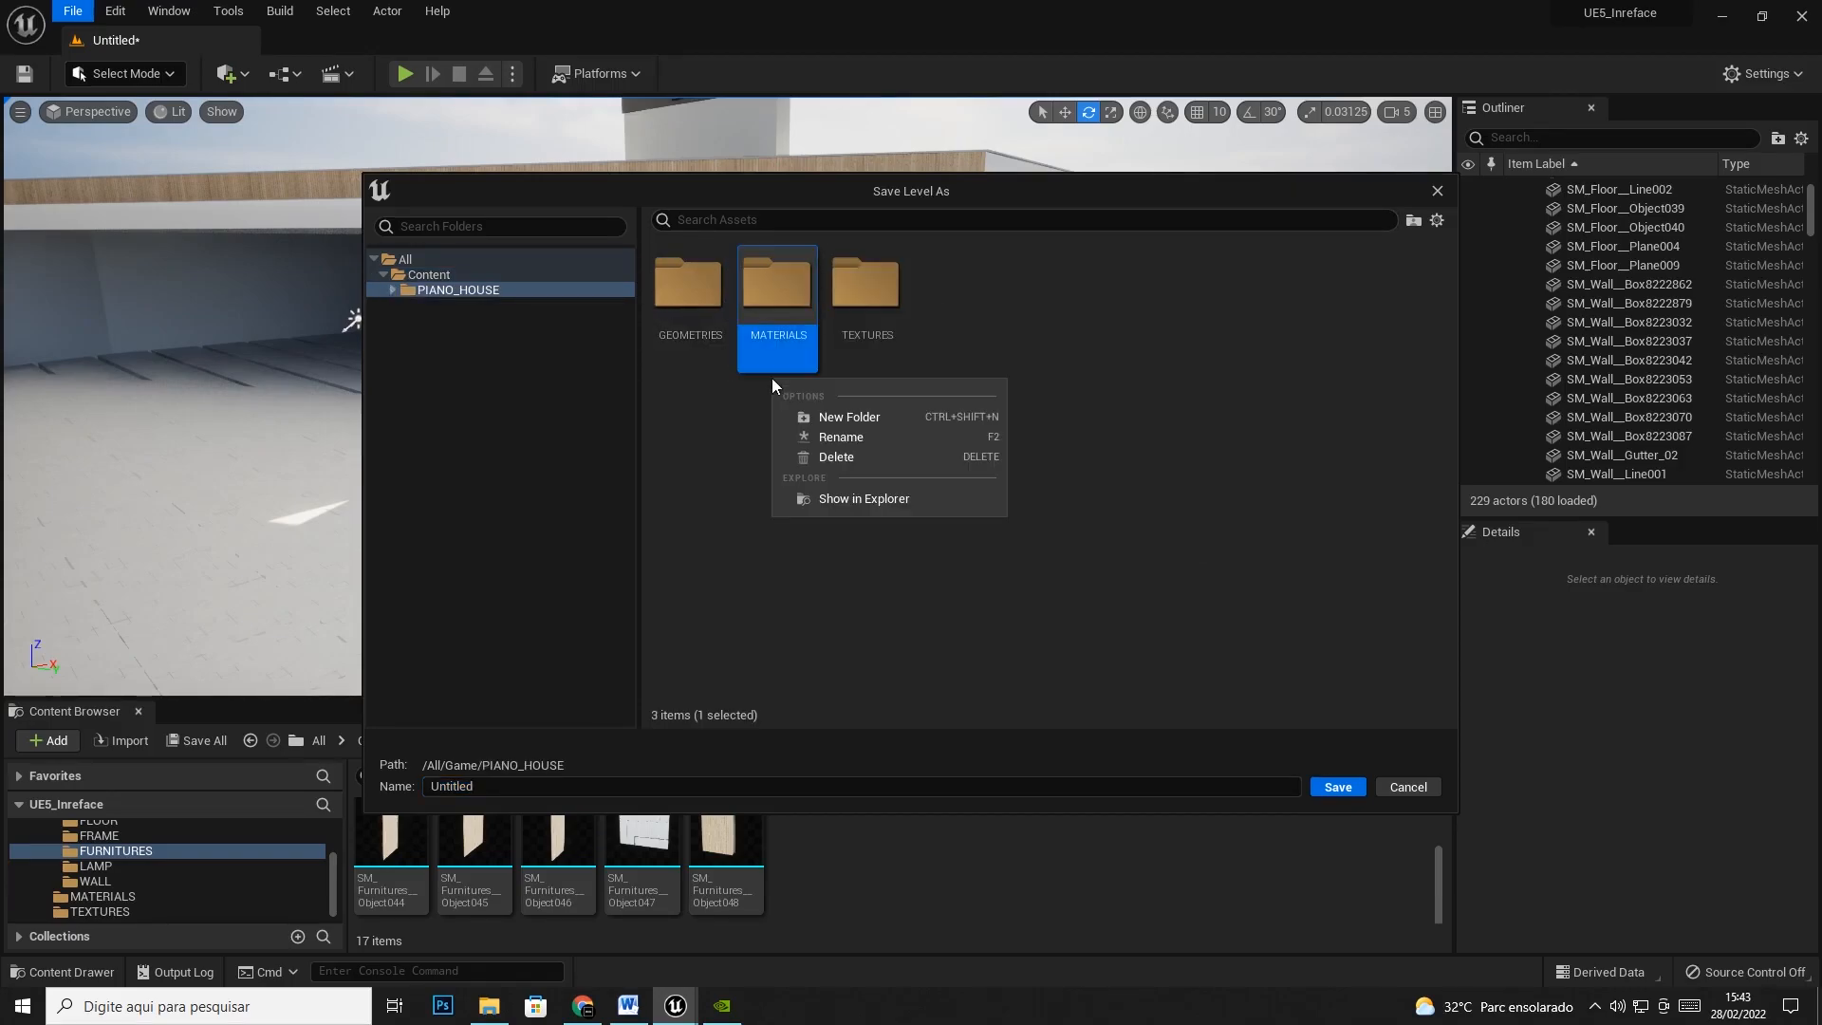
right_click(1130, 406)
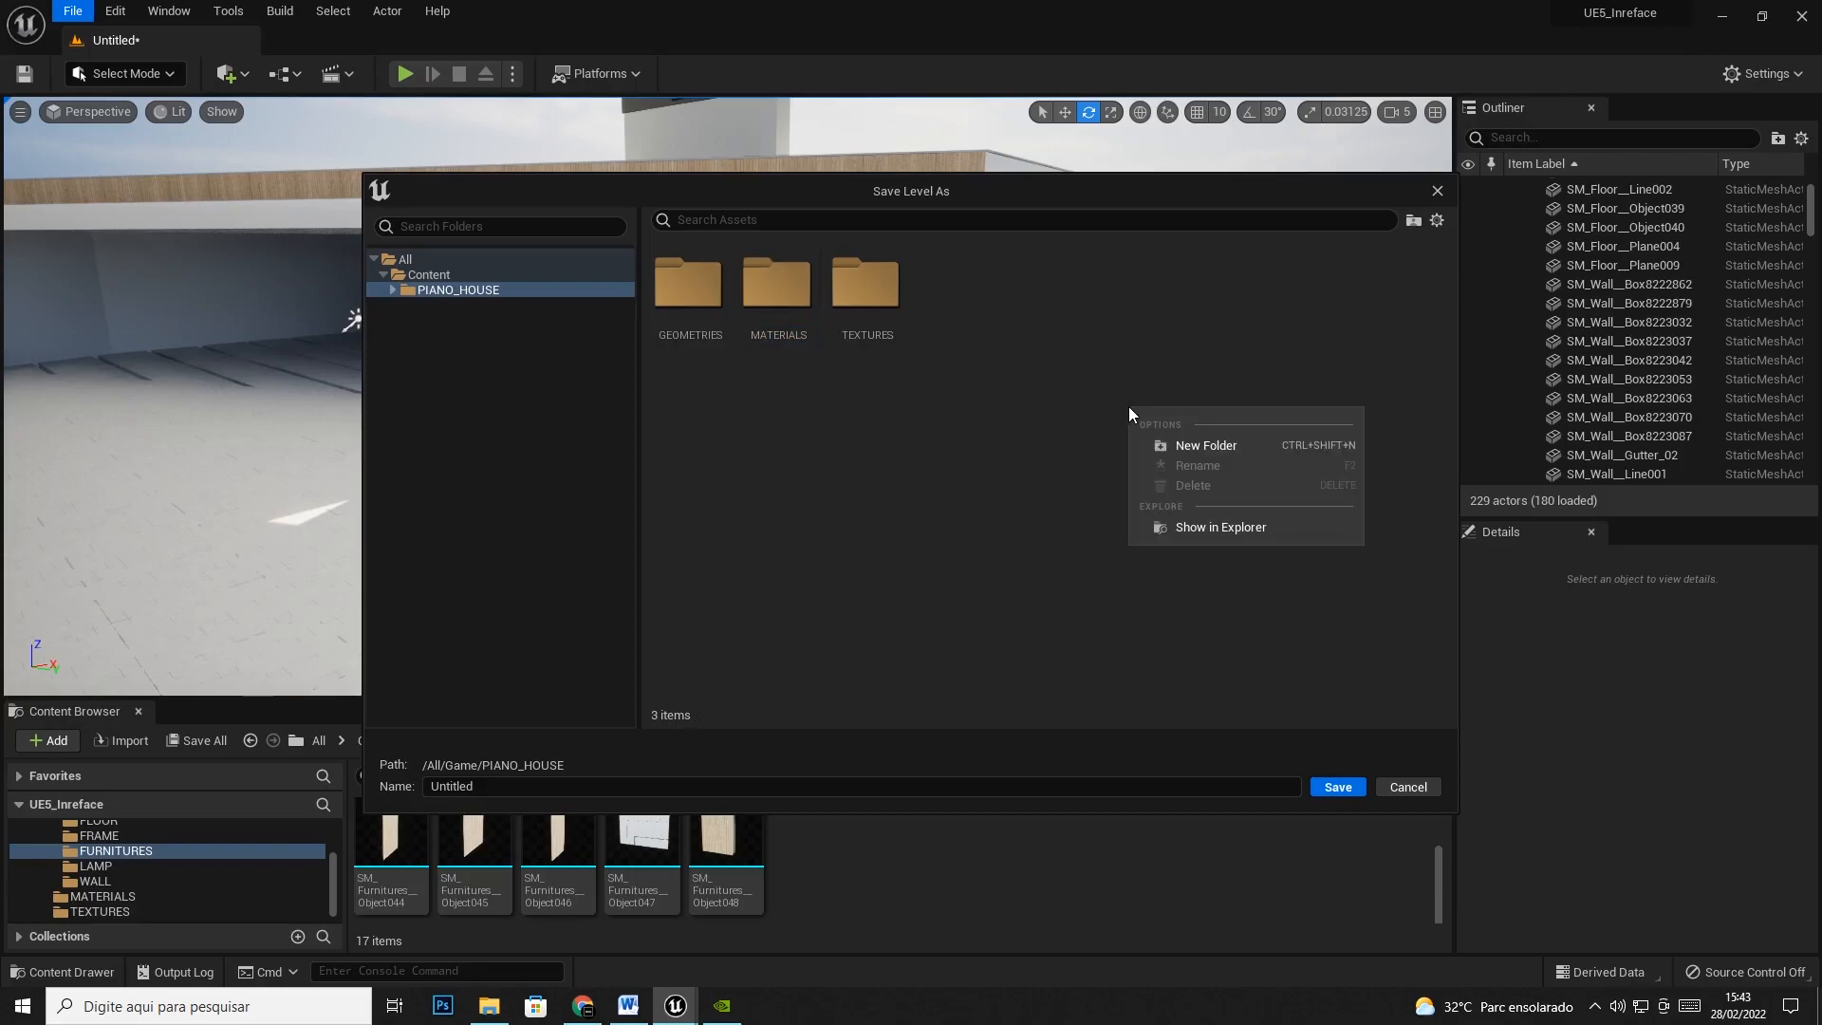
left_click(1215, 446)
type("LEVEL")
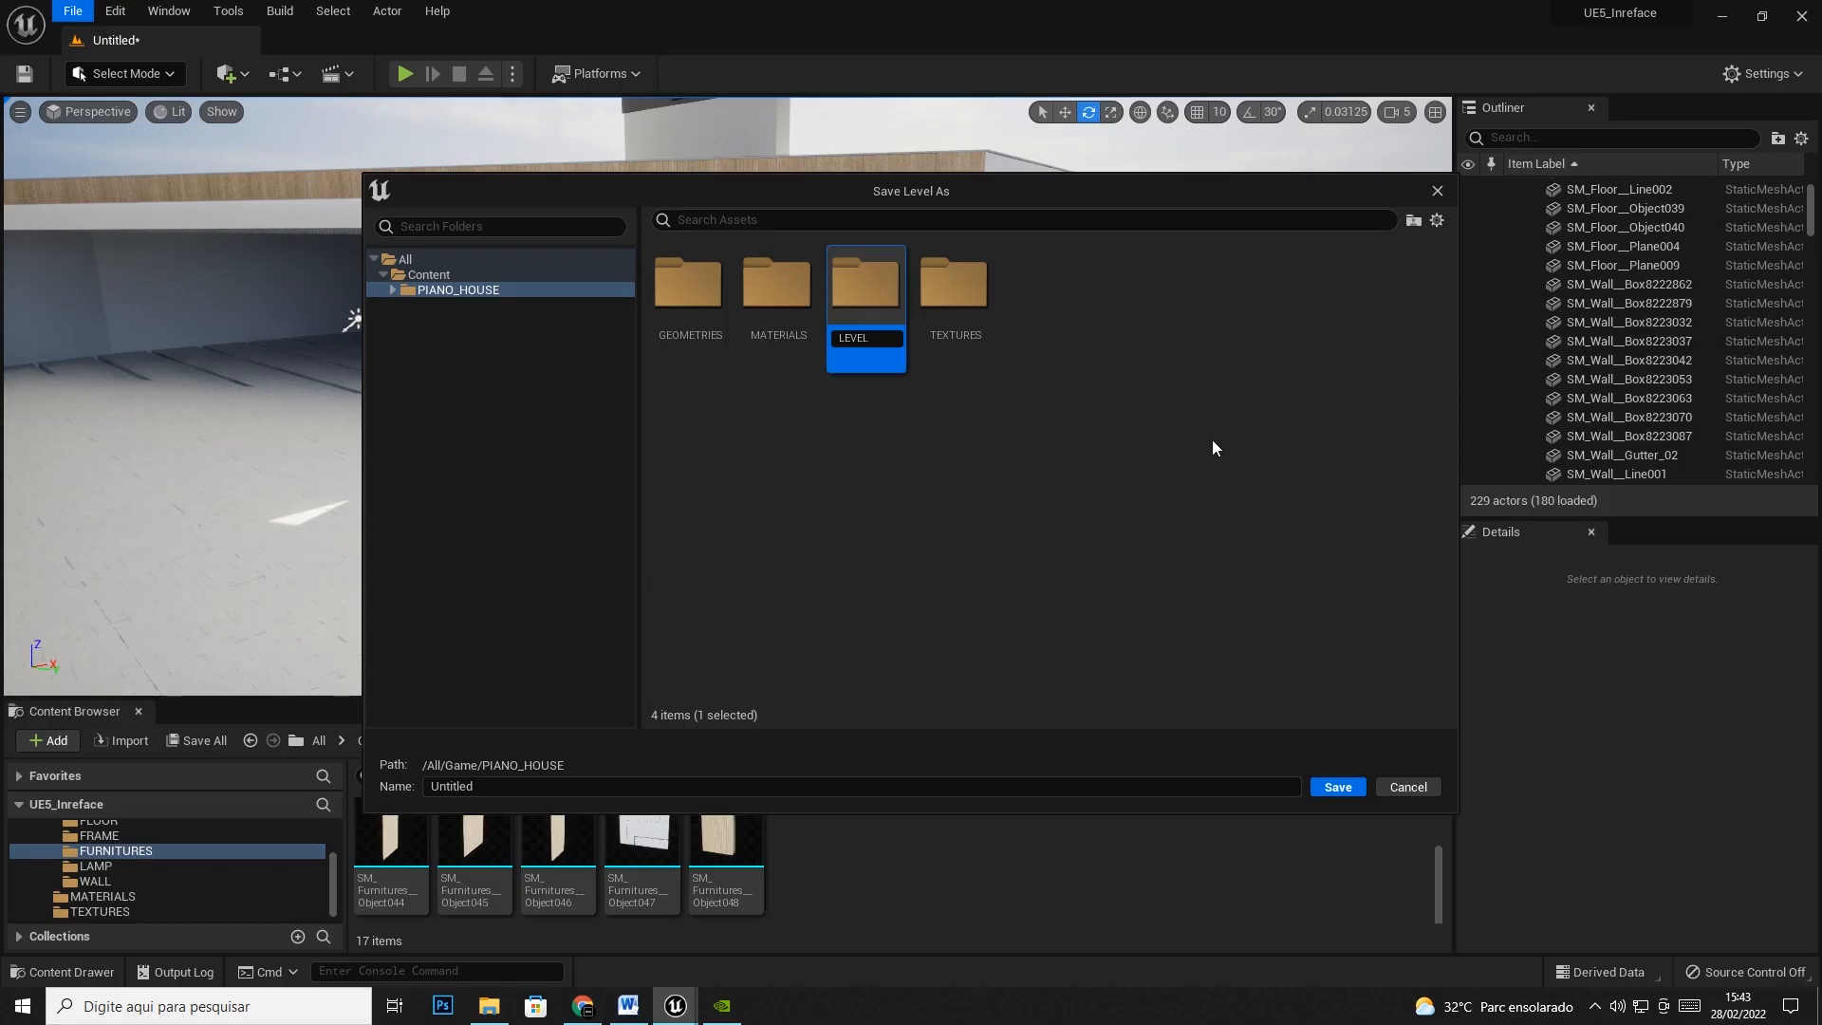
key("Return")
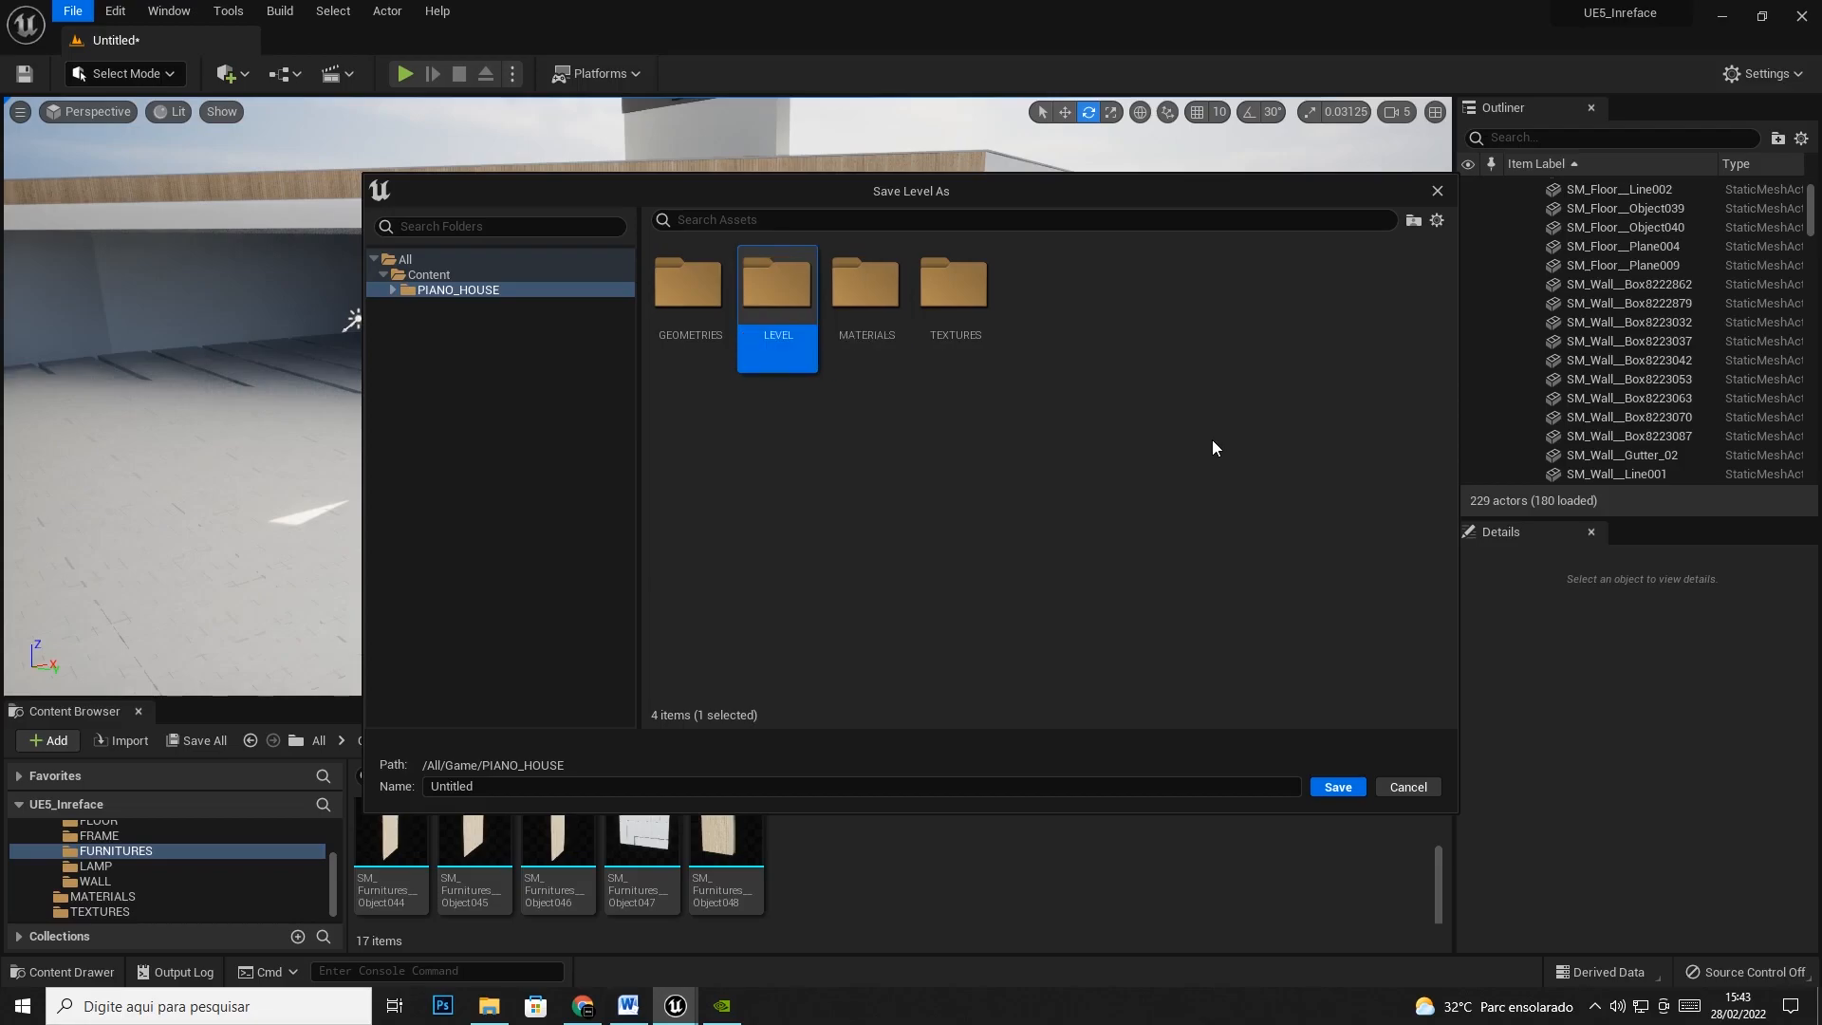
Save the level as PIANO_HOUSE_Main_Level in the LEVEL folder, and save all unsaved levels and assets
double_click(788, 310)
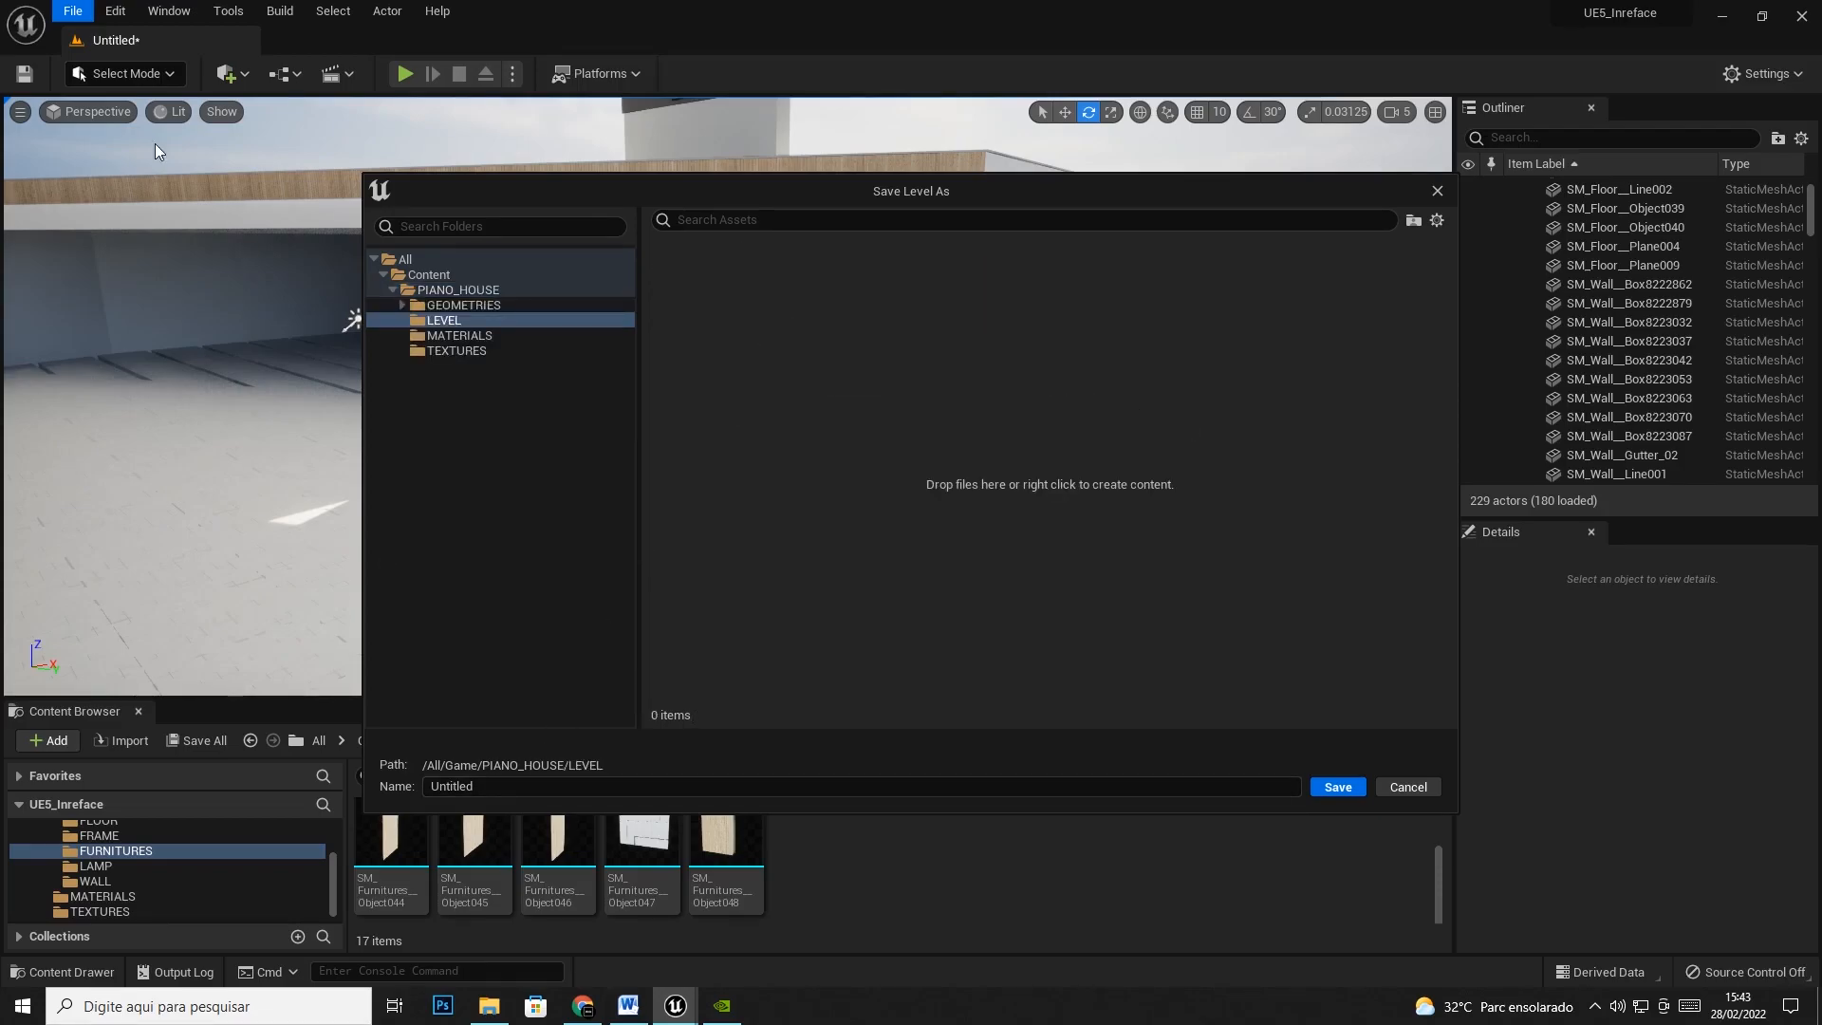
left_click(492, 792)
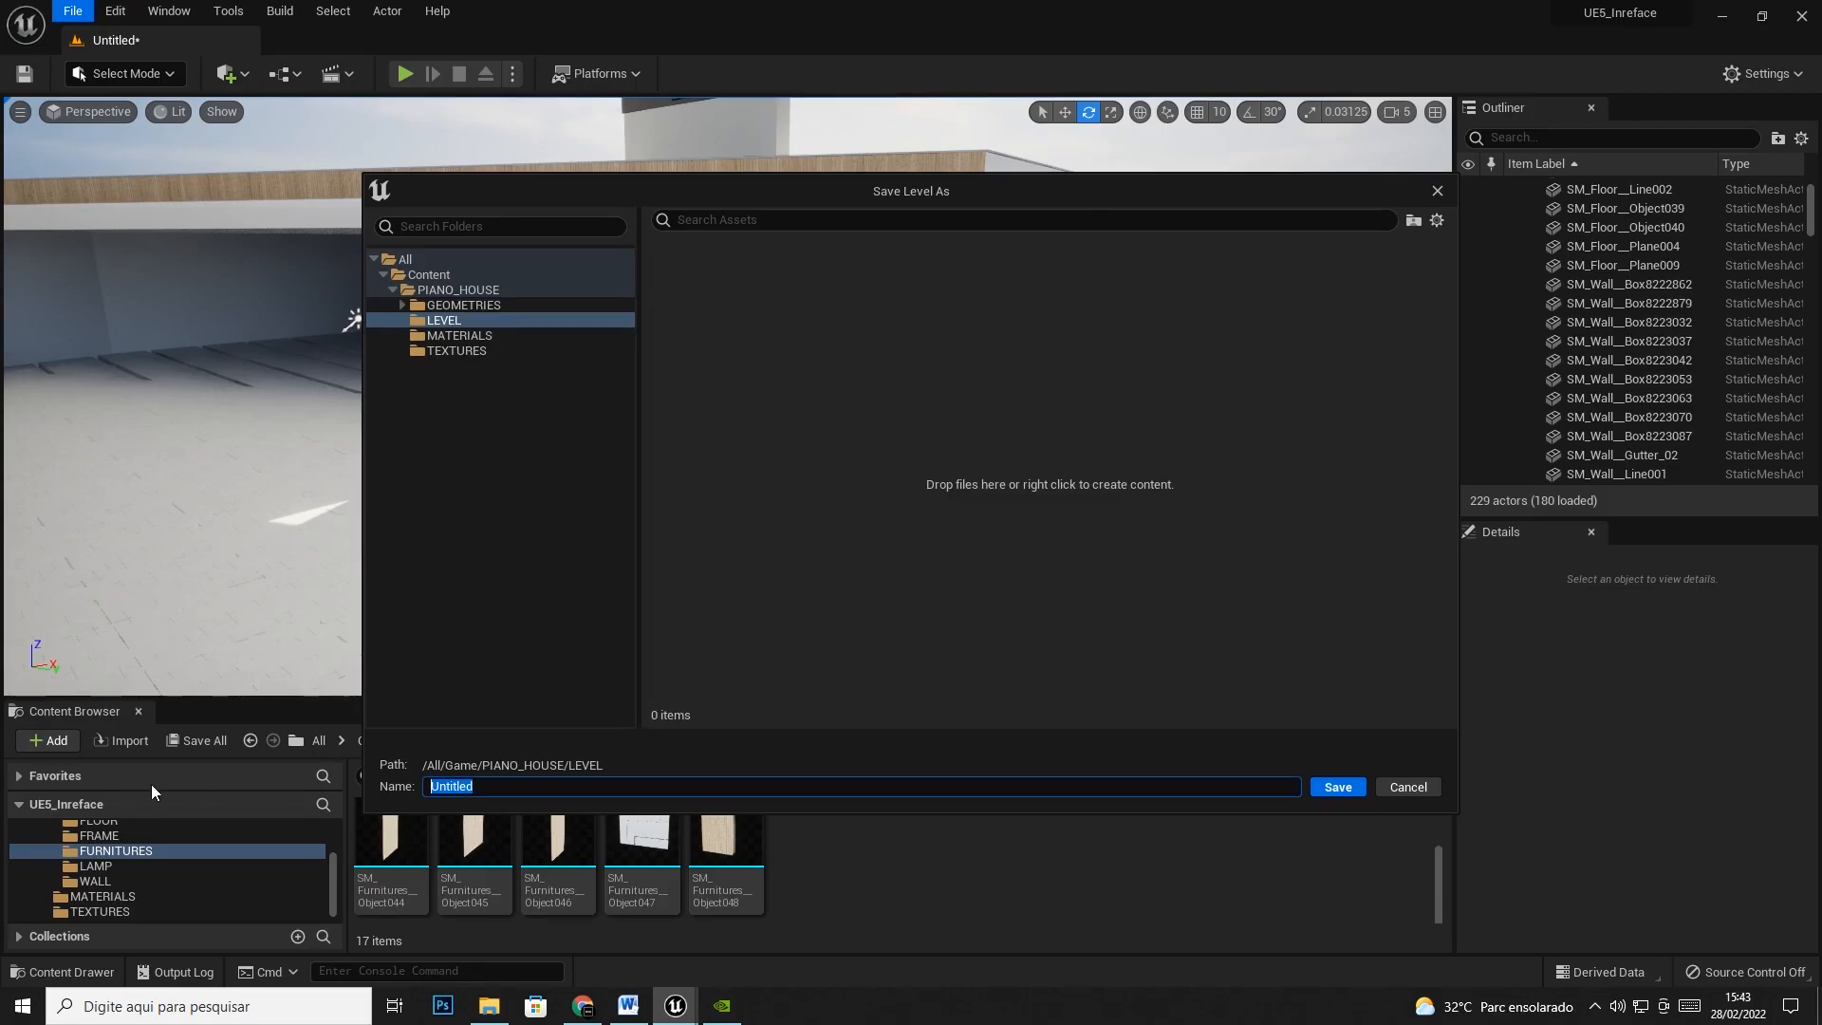
type("PIANO_HOUSE_Main_Level")
left_click(1334, 791)
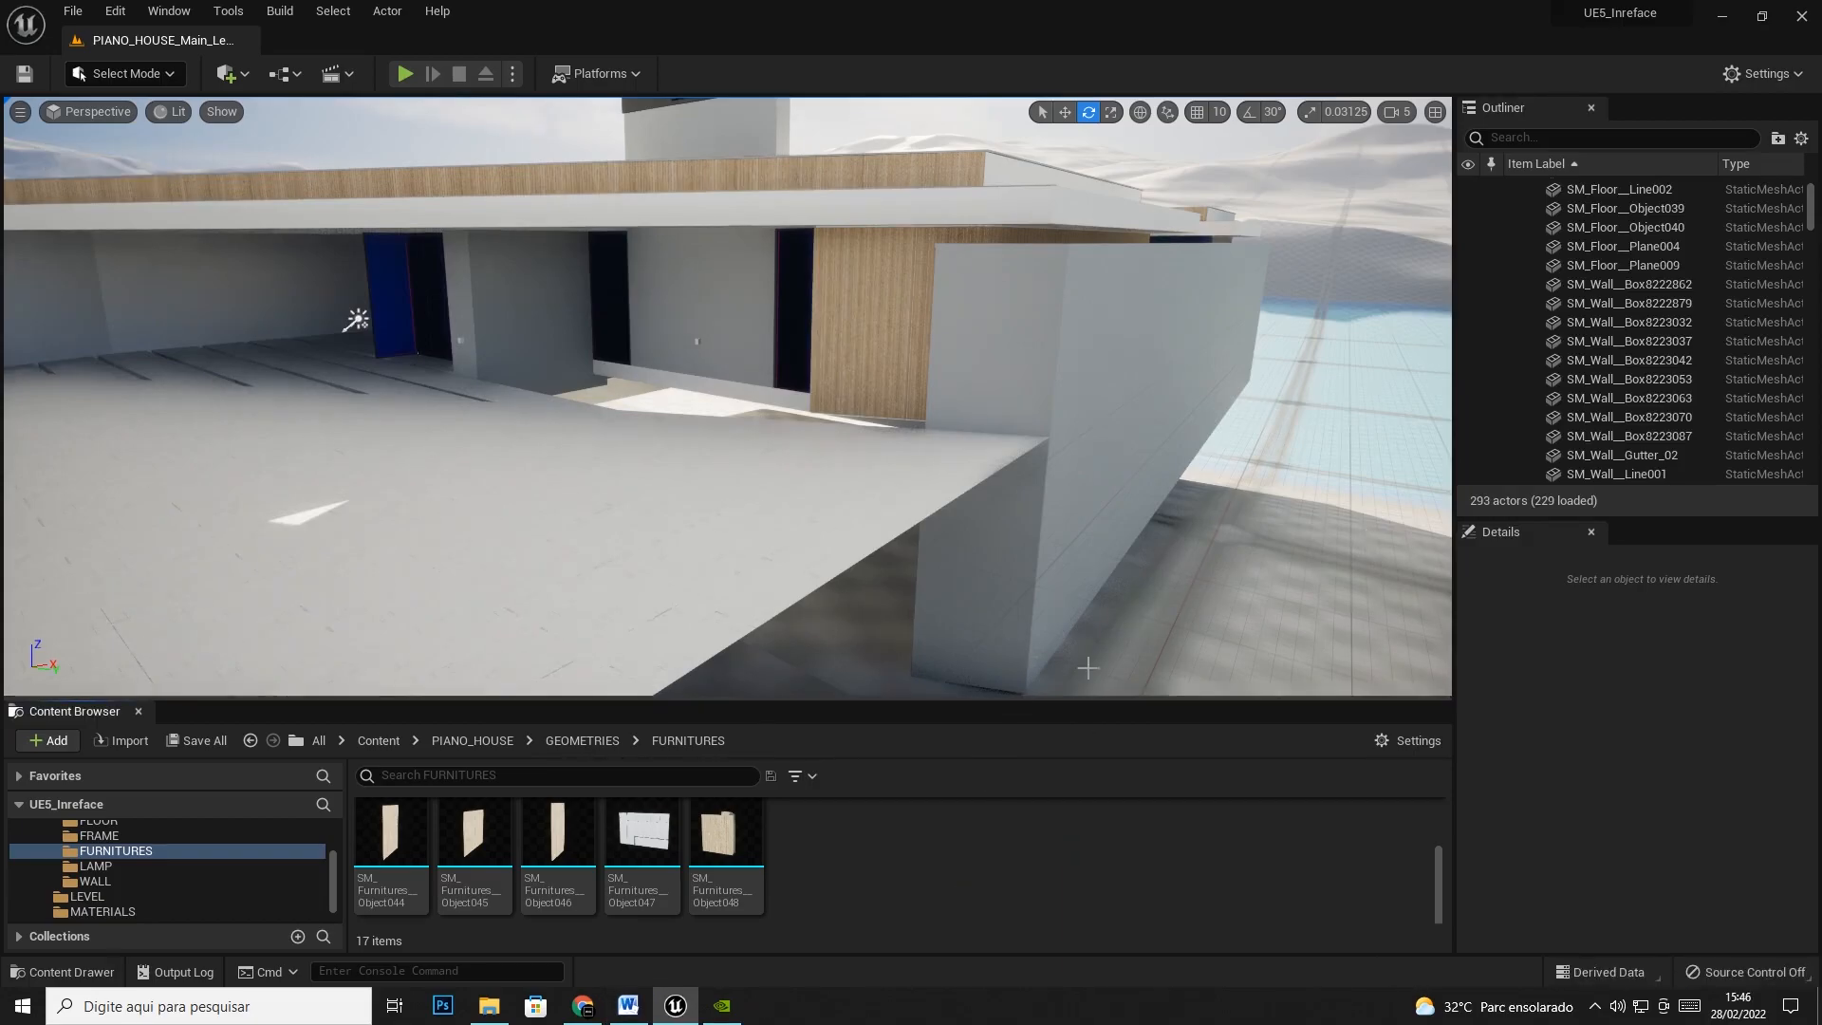
left_click(73, 12)
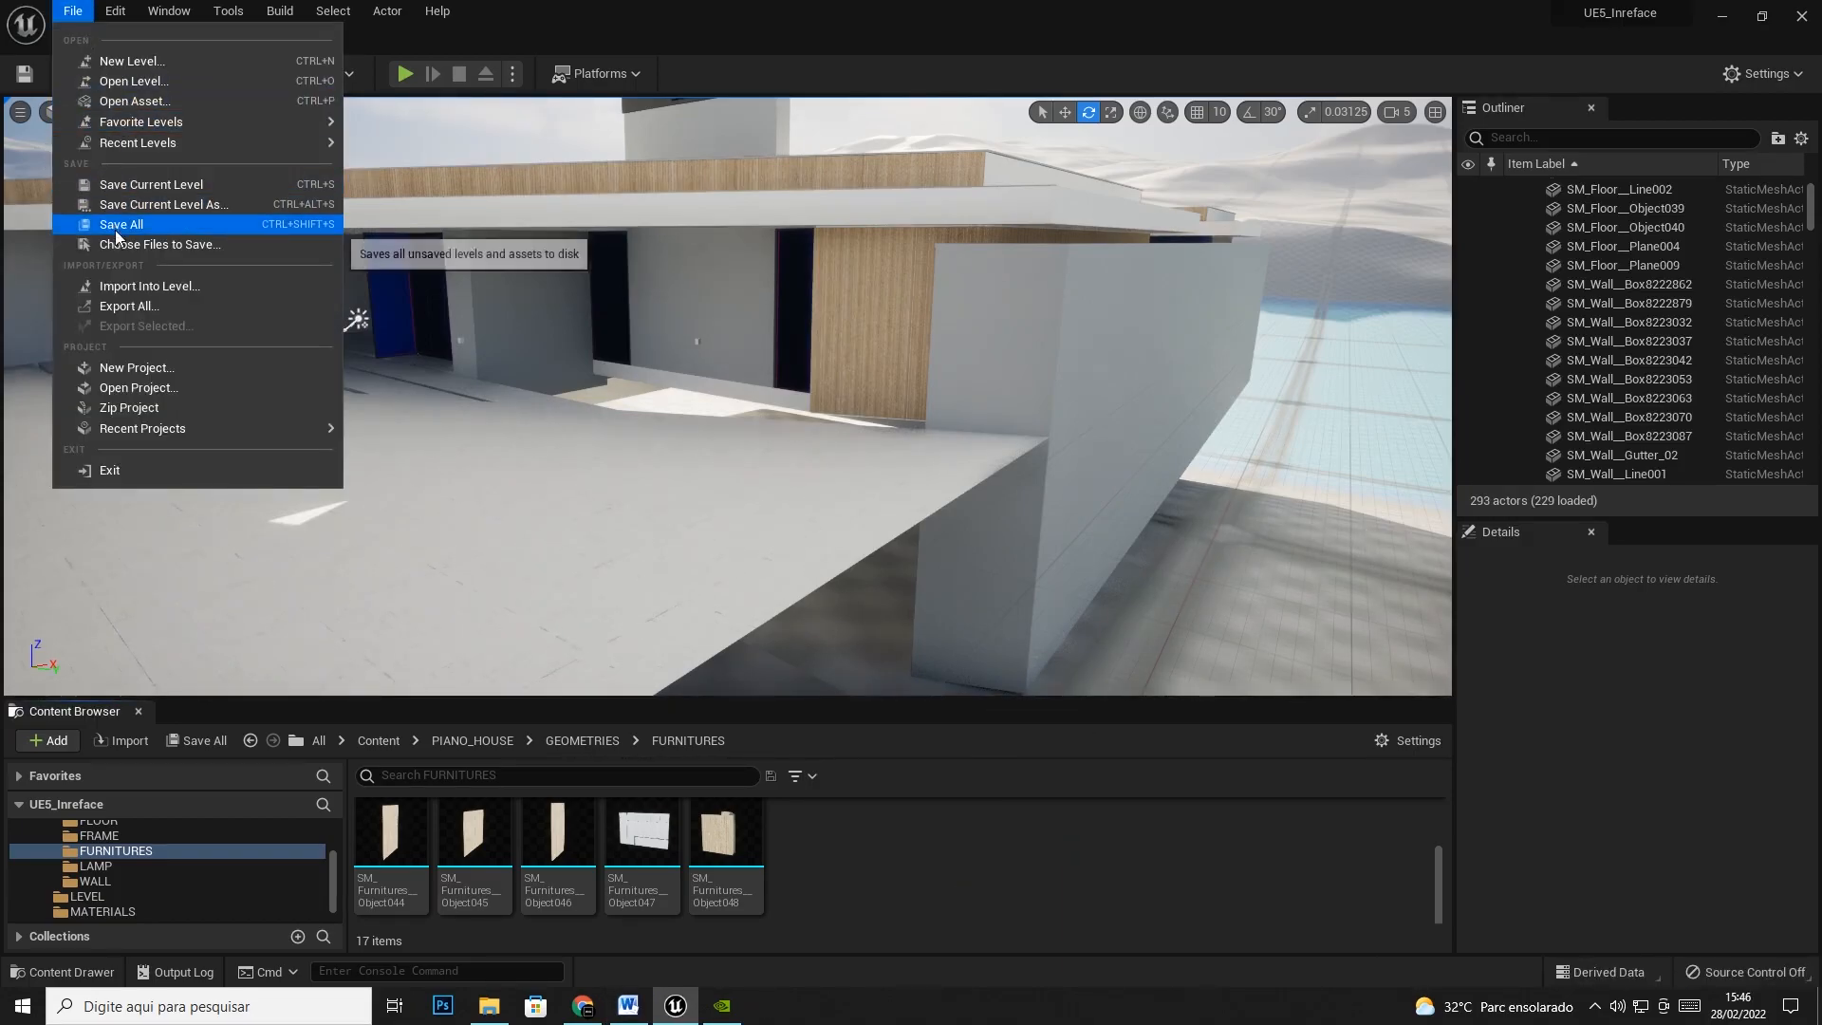
left_click(120, 225)
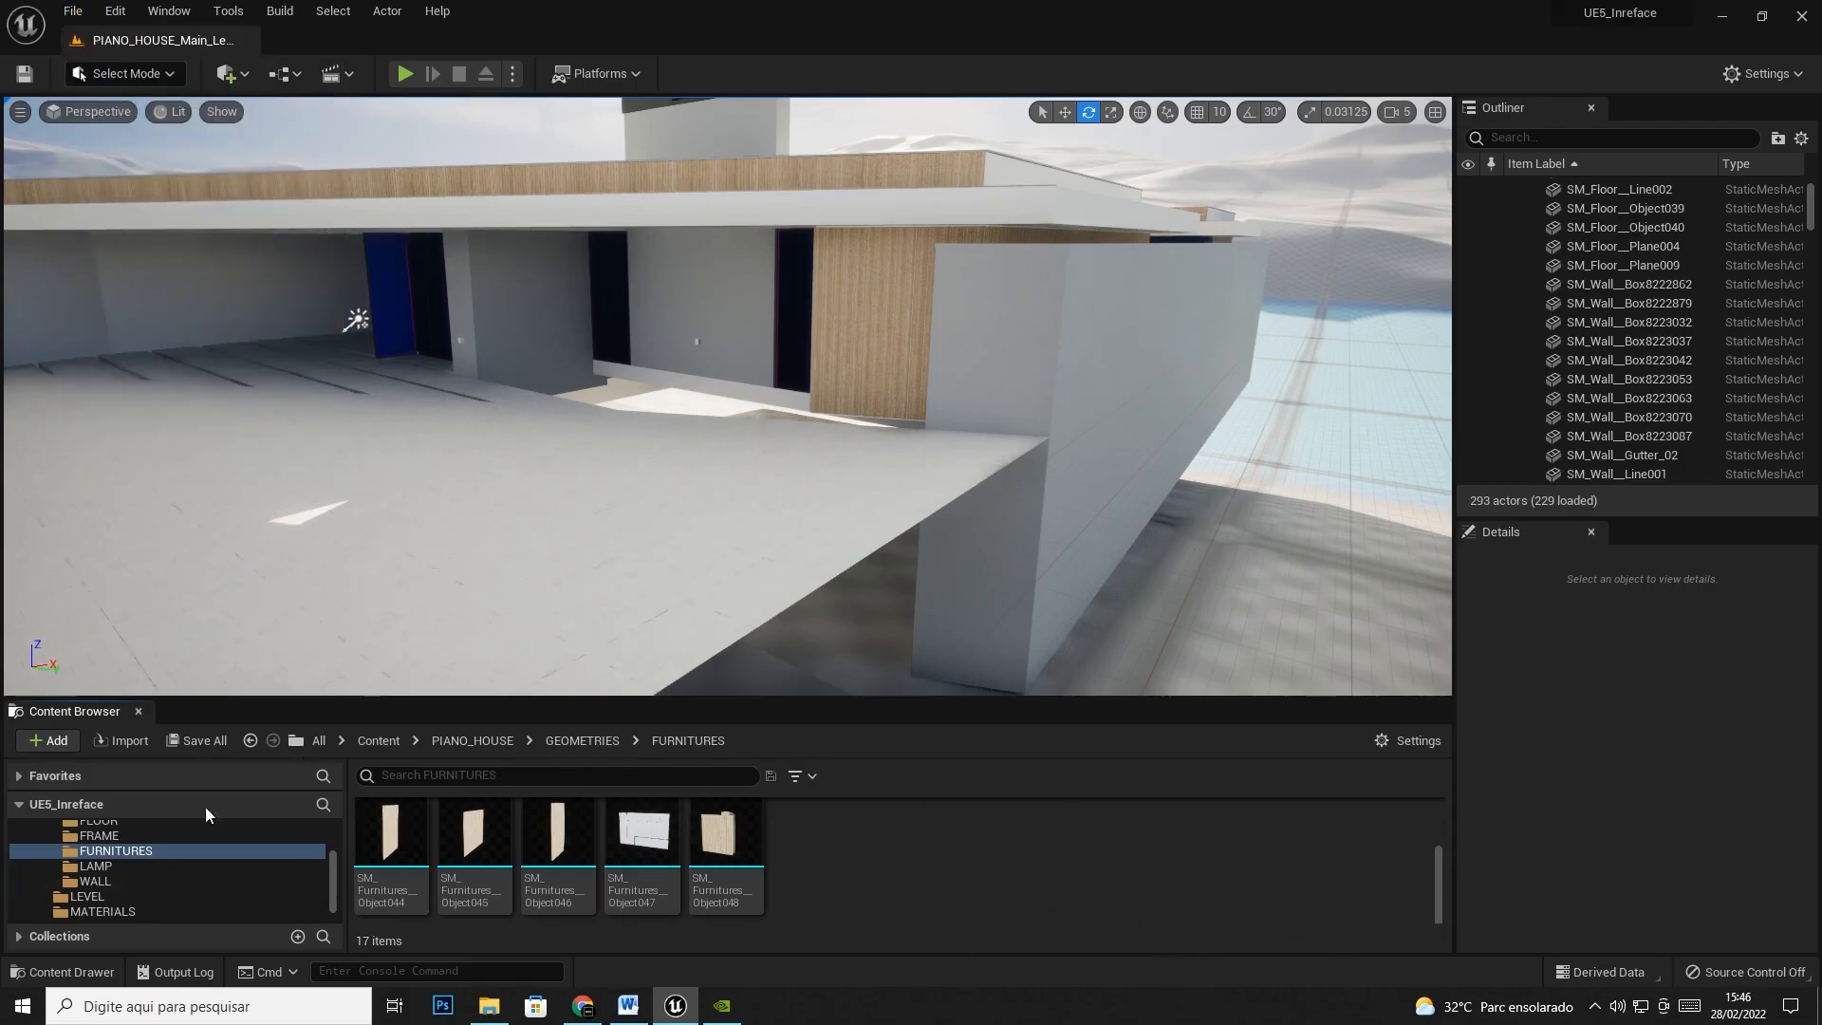